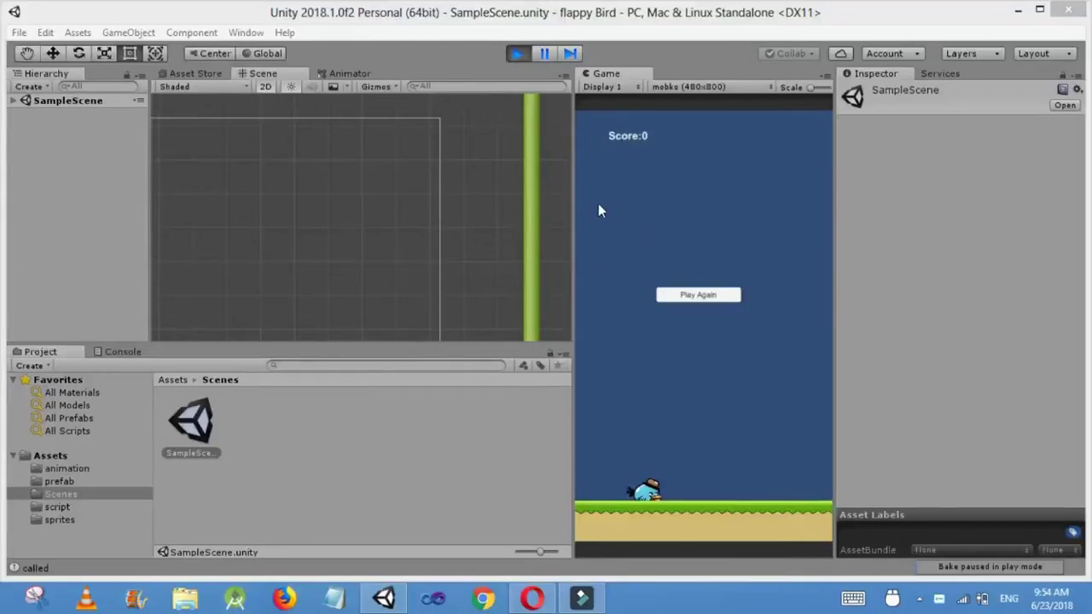
Stop the running game, re-enter Play mode and flap the bird once.
left_click(516, 53)
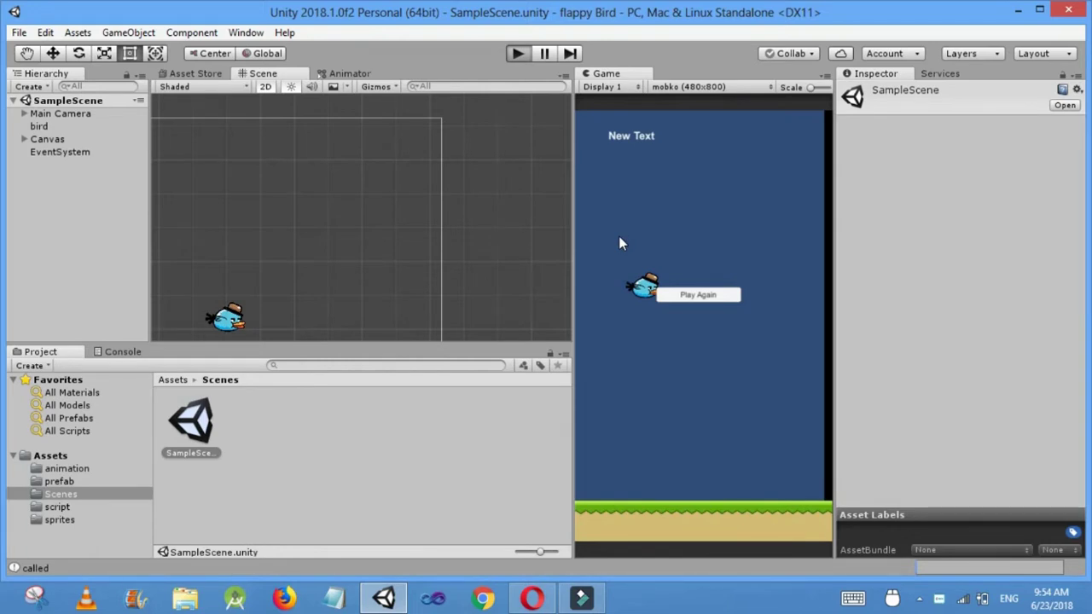
key("ctrl+p")
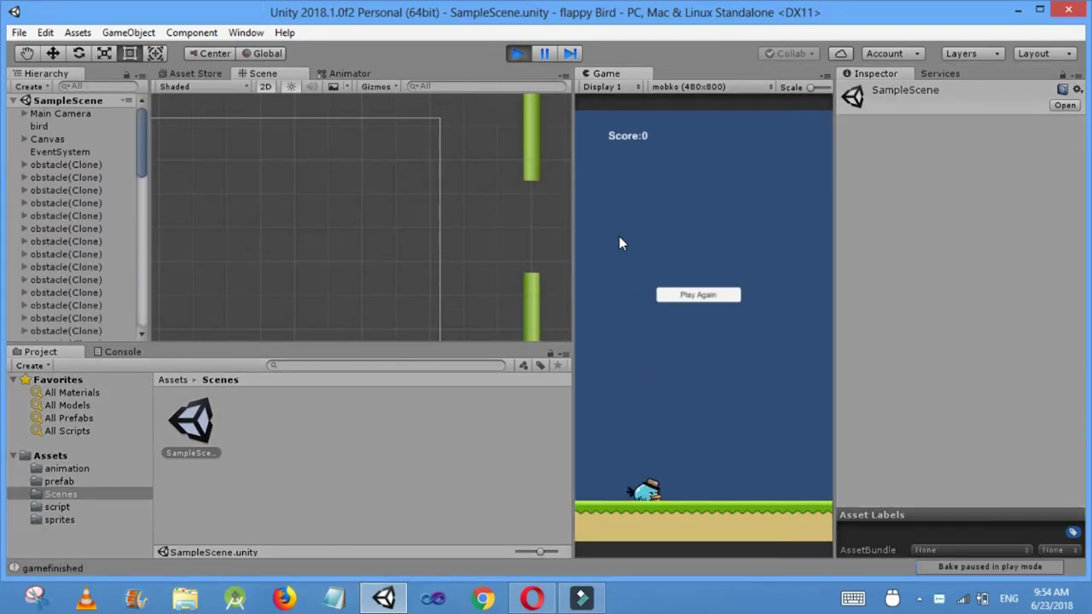
left_click(674, 293)
Restart after the first crash and flap the bird through the pipes.
left_click(681, 297)
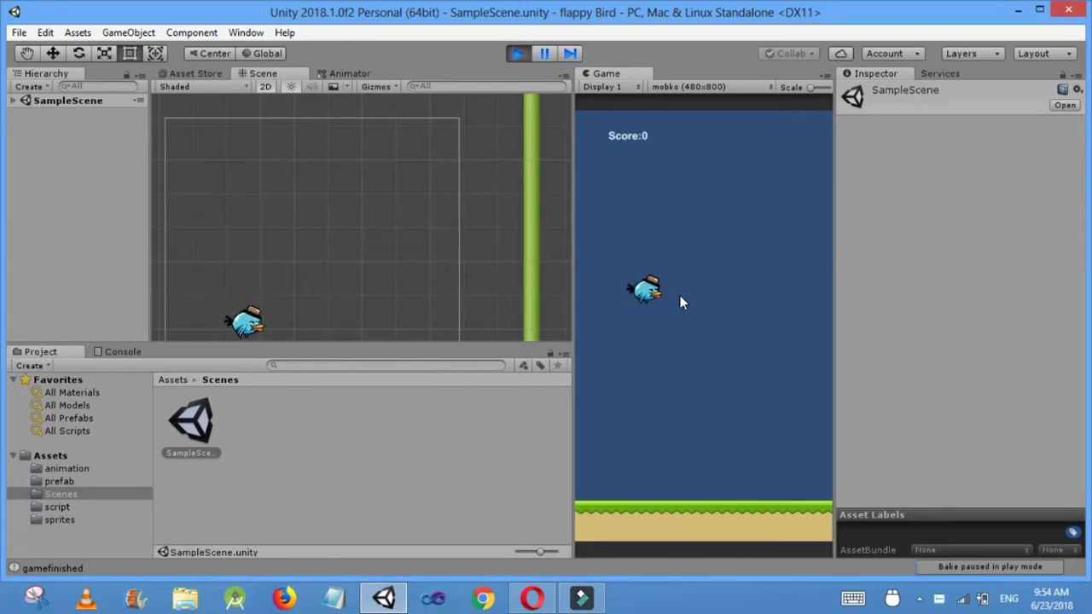
left_click(679, 296)
left_click(680, 296)
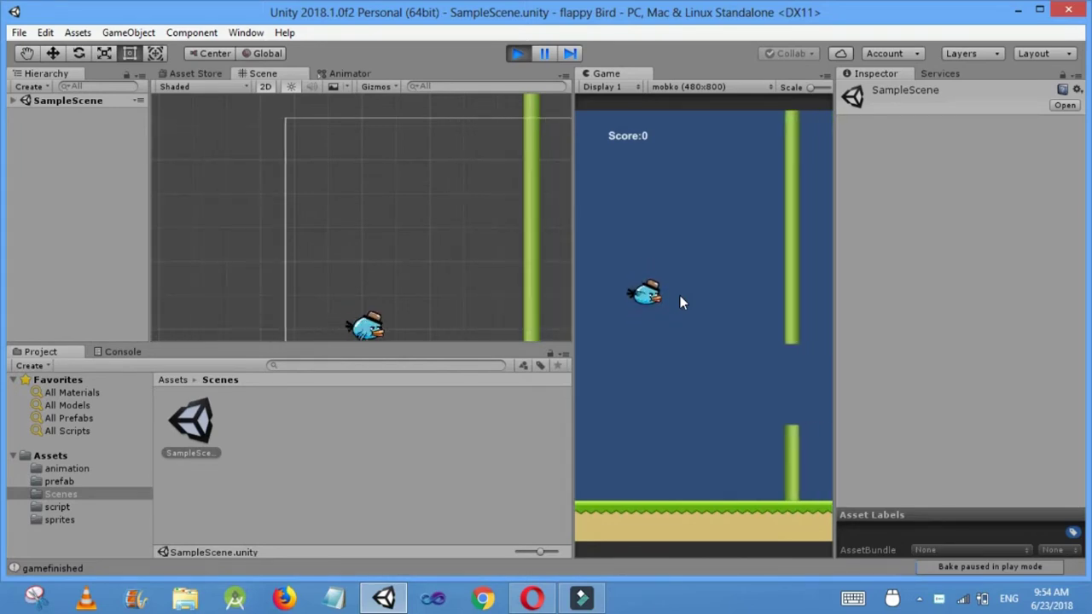
left_click(680, 296)
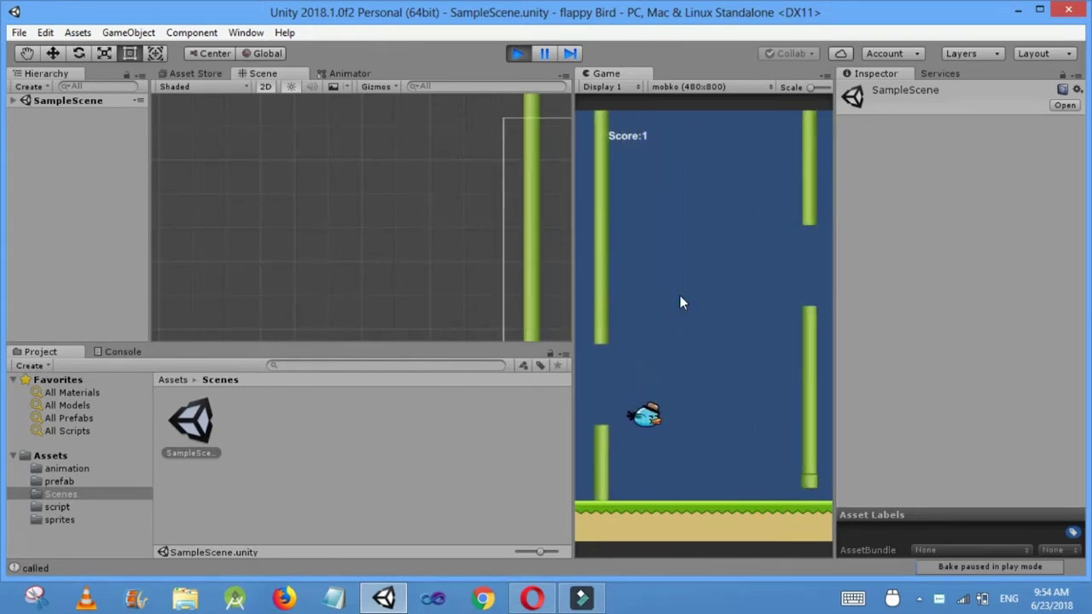
left_click(680, 296)
left_click(680, 296)
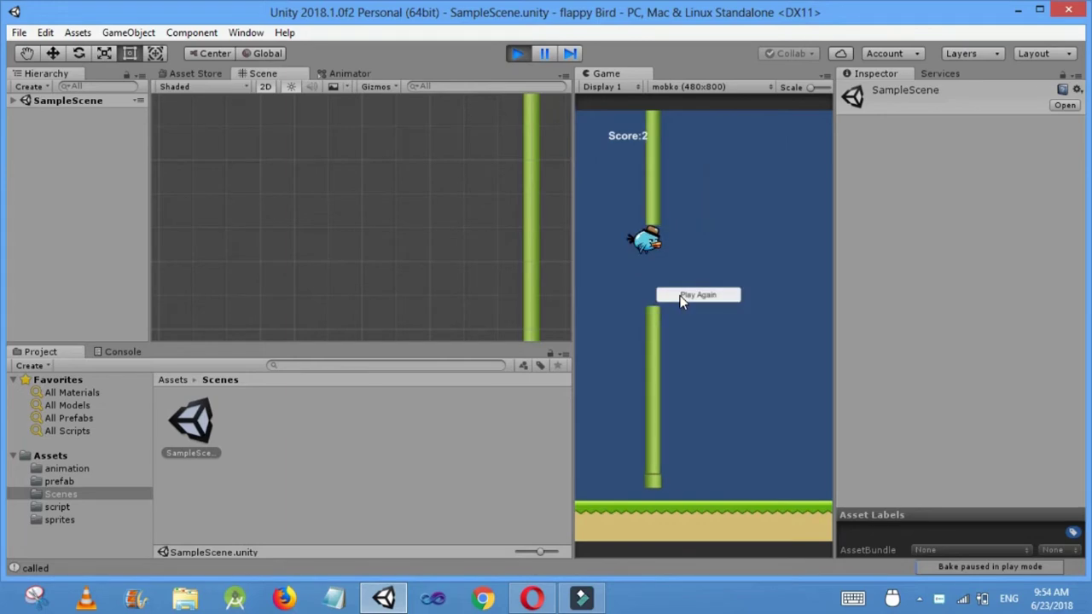
Play again after each later crash, flapping repeatedly to score more points.
left_click(679, 295)
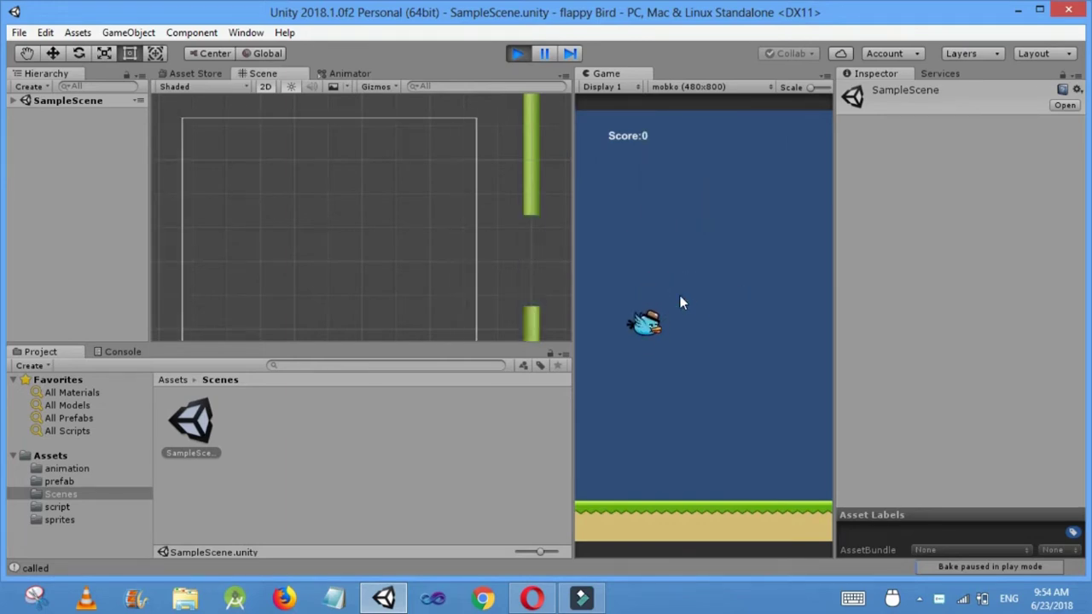
left_click(680, 302)
left_click(679, 302)
left_click(680, 302)
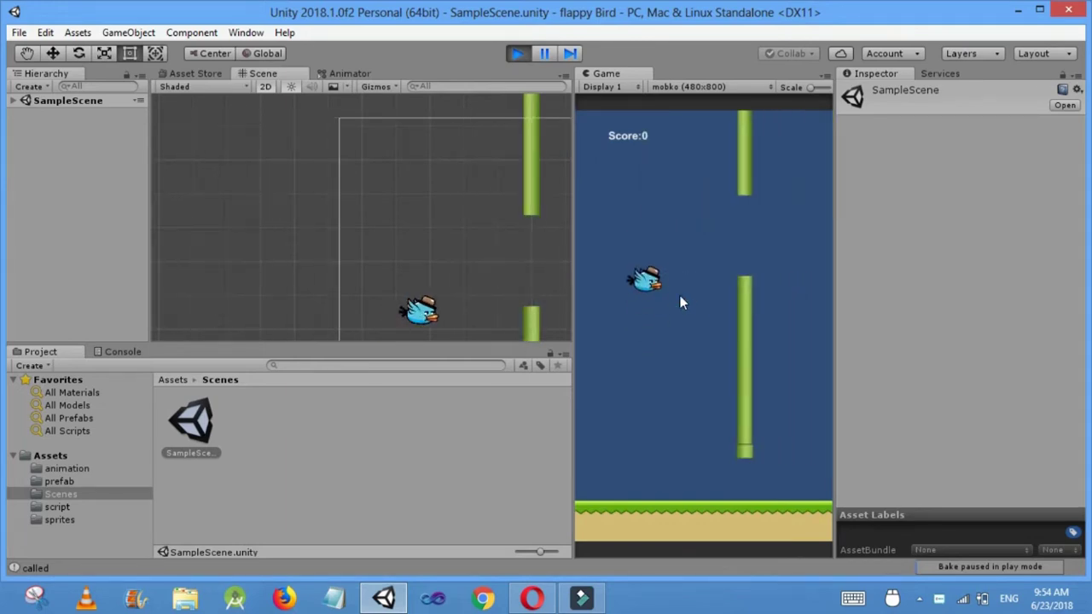
left_click(680, 302)
left_click(679, 302)
left_click(680, 302)
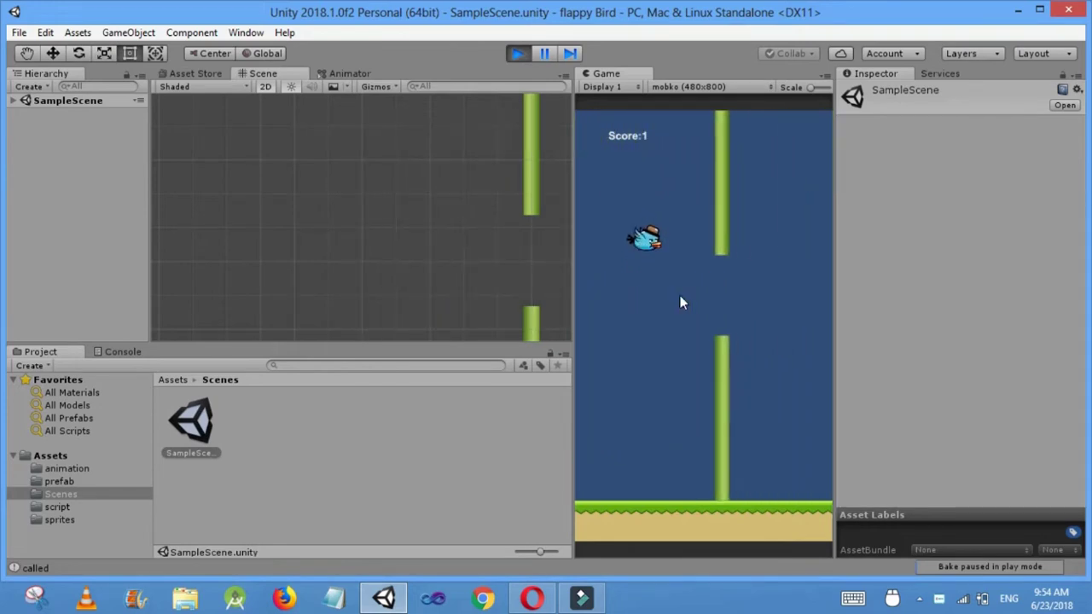
left_click(680, 297)
left_click(680, 297)
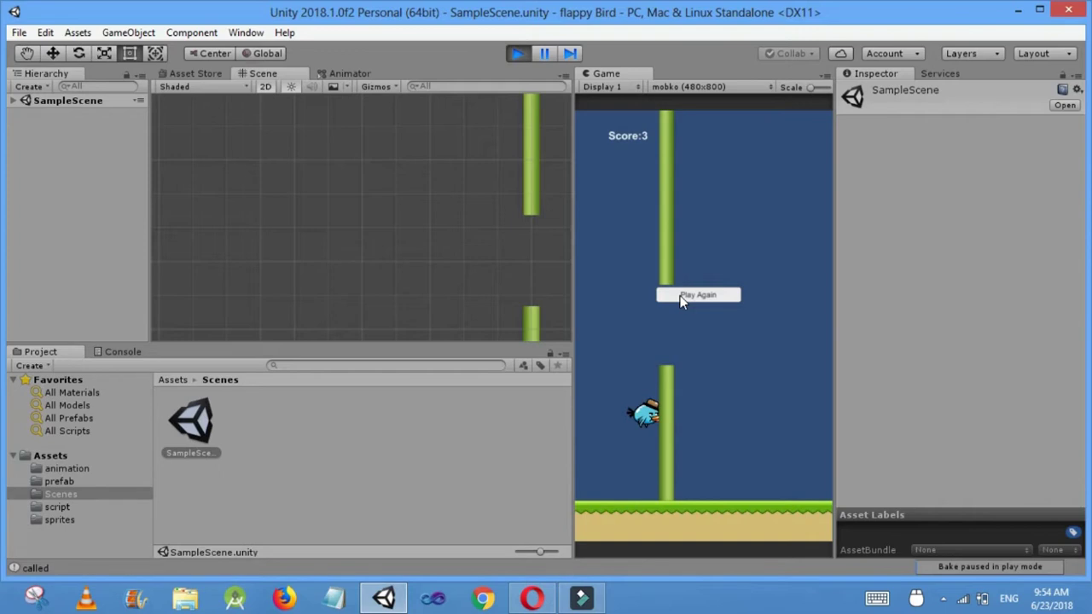
left_click(682, 297)
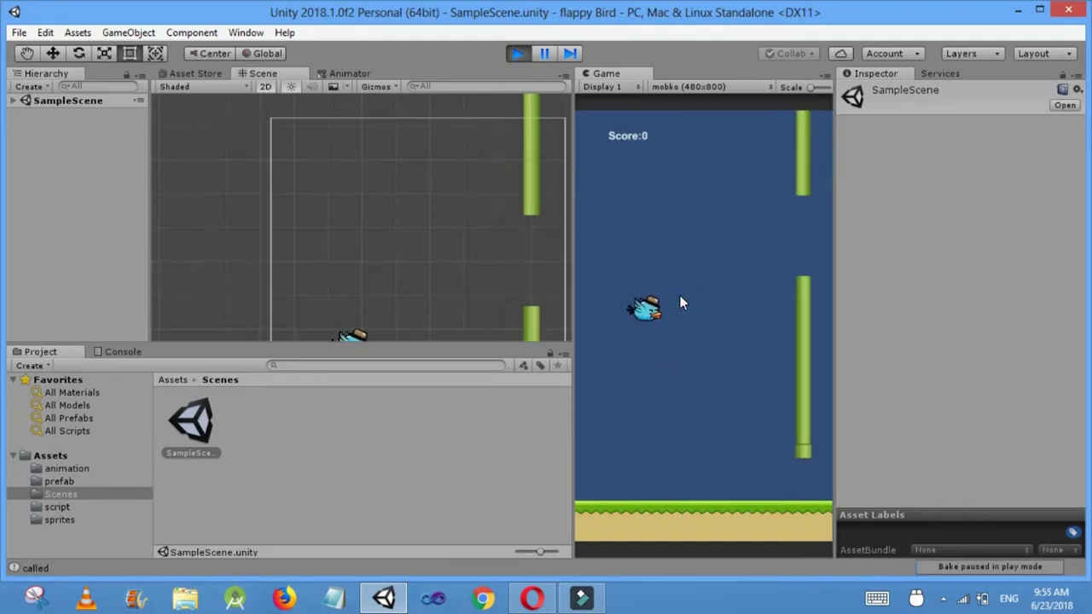
left_click(680, 295)
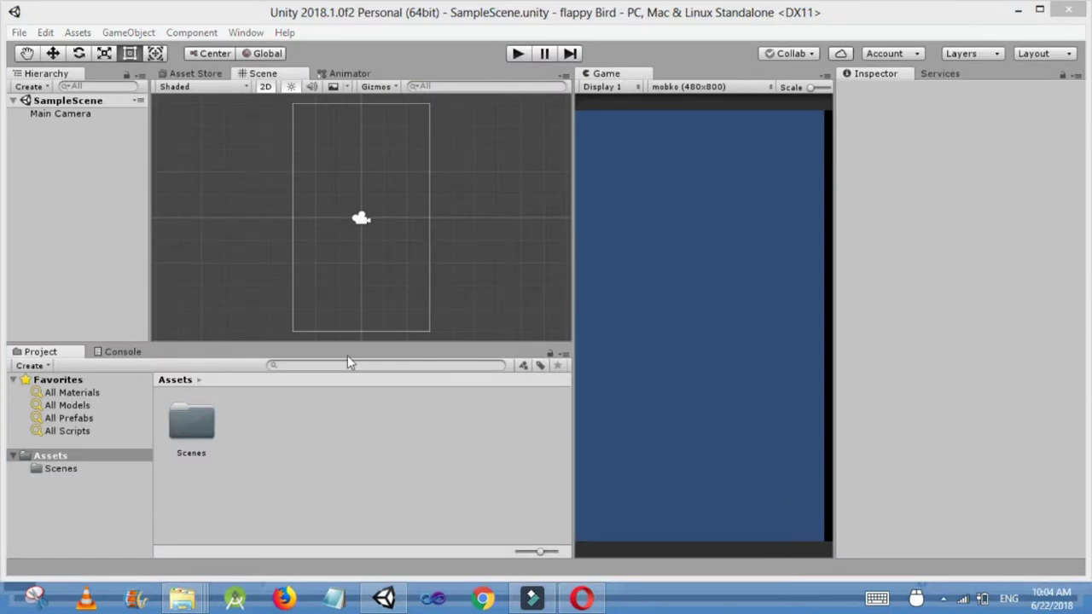
Add a folder named sprites beside Scenes in Assets, then minimize Unity to the desktop.
right_click(314, 411)
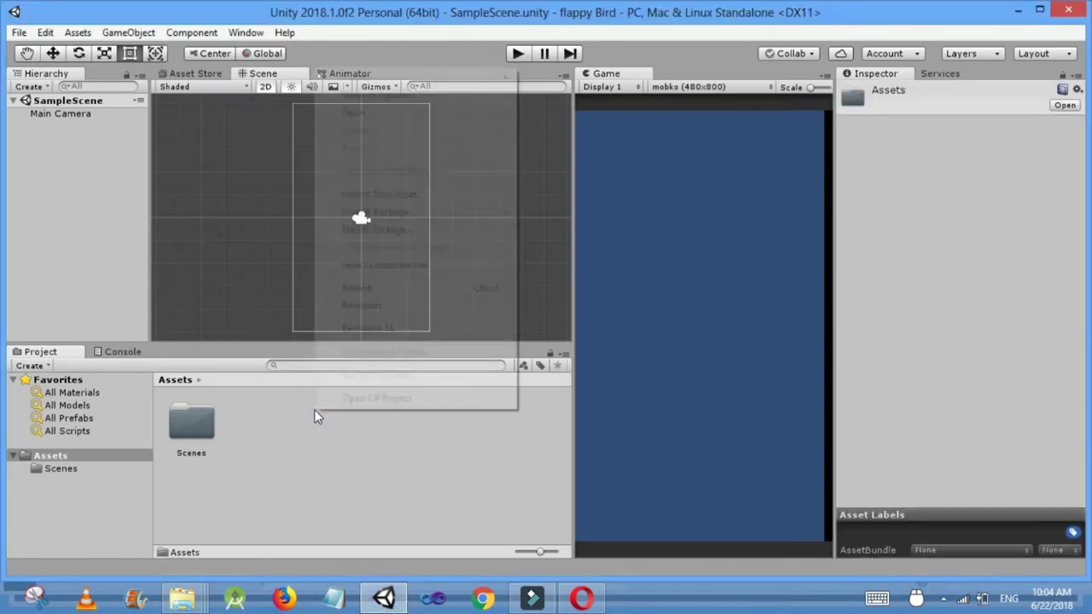
mouse_move(385, 77)
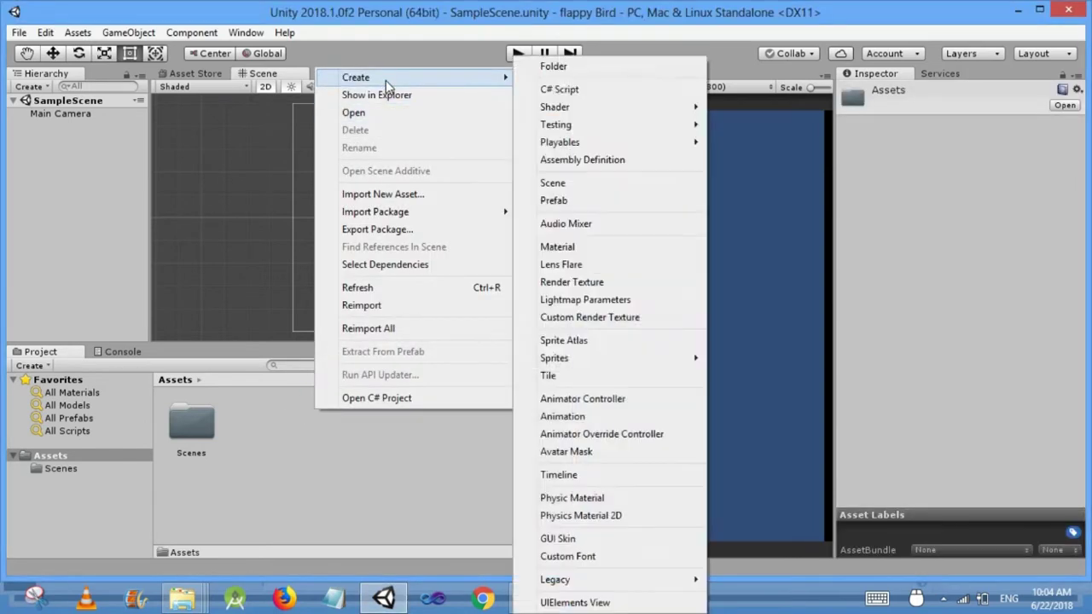
left_click(568, 67)
type("sprites")
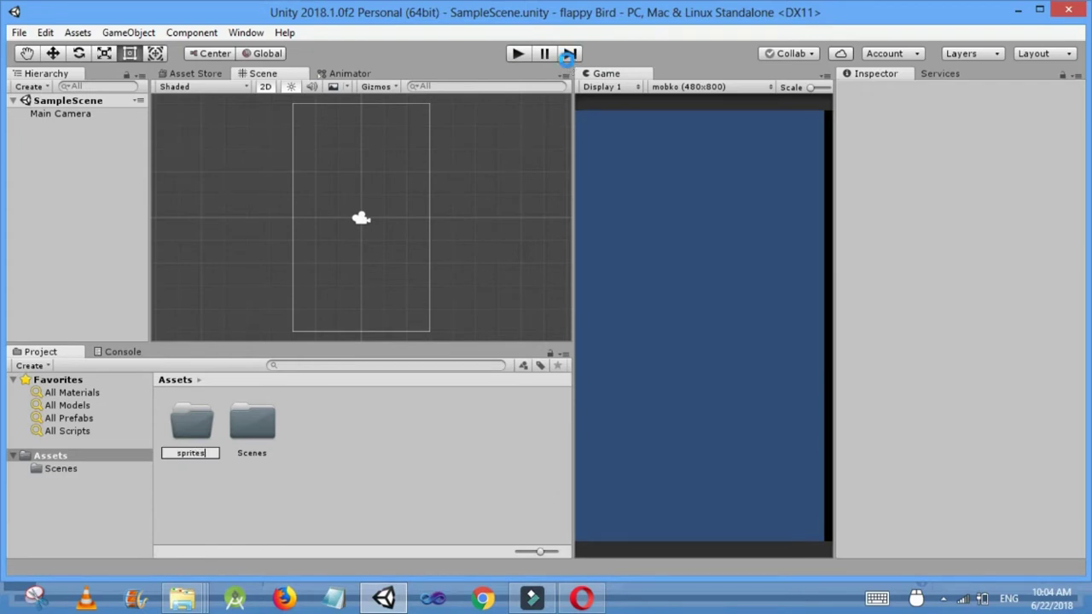
key("Return")
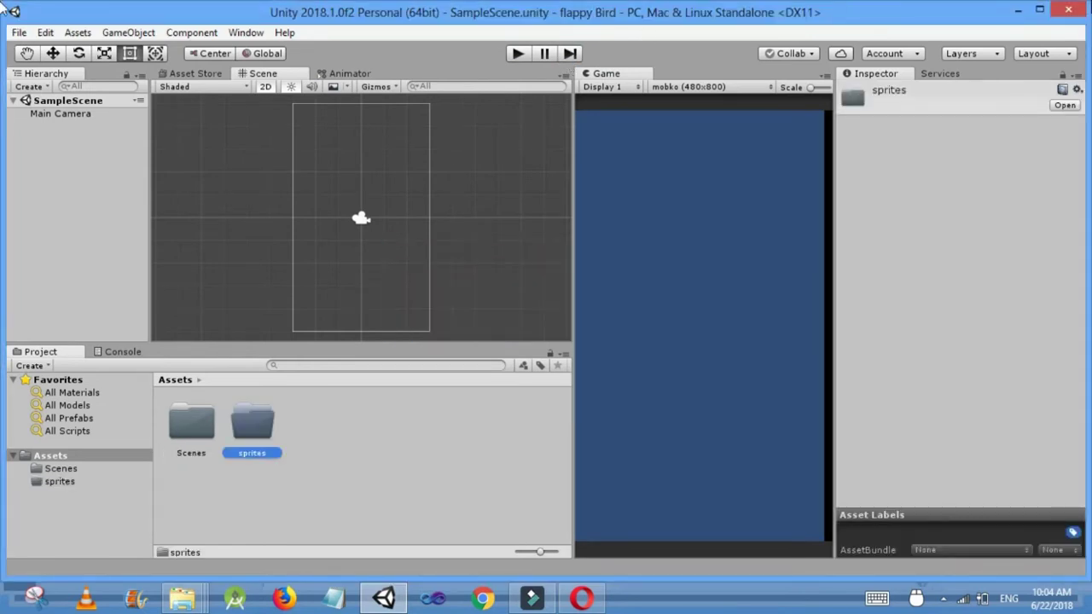
left_click(1018, 10)
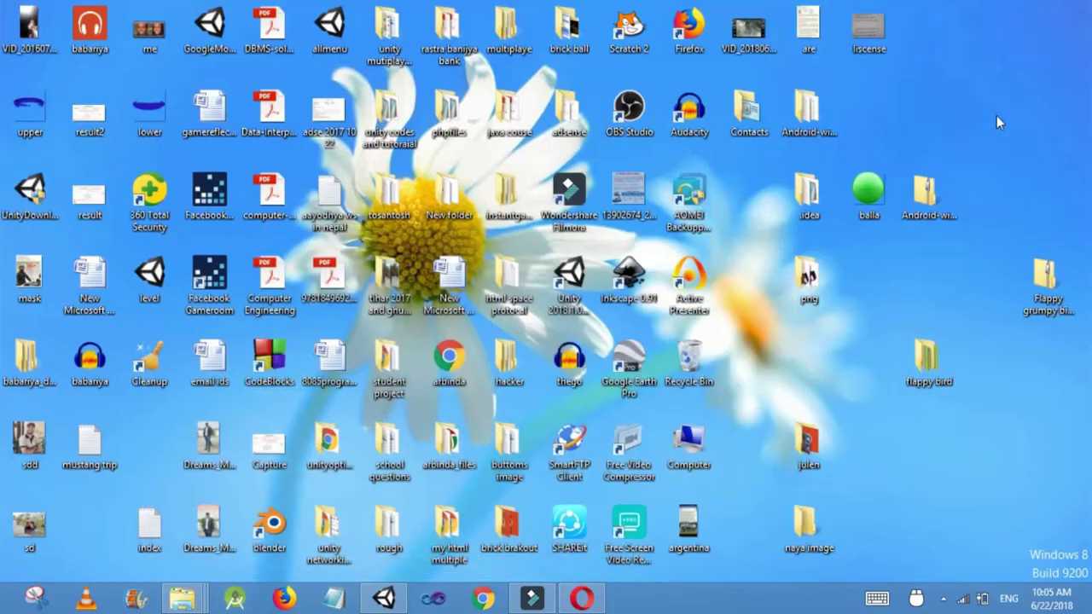
Drag all seven images from the flappy bird folder into Unity's sprites folder.
double_click(941, 380)
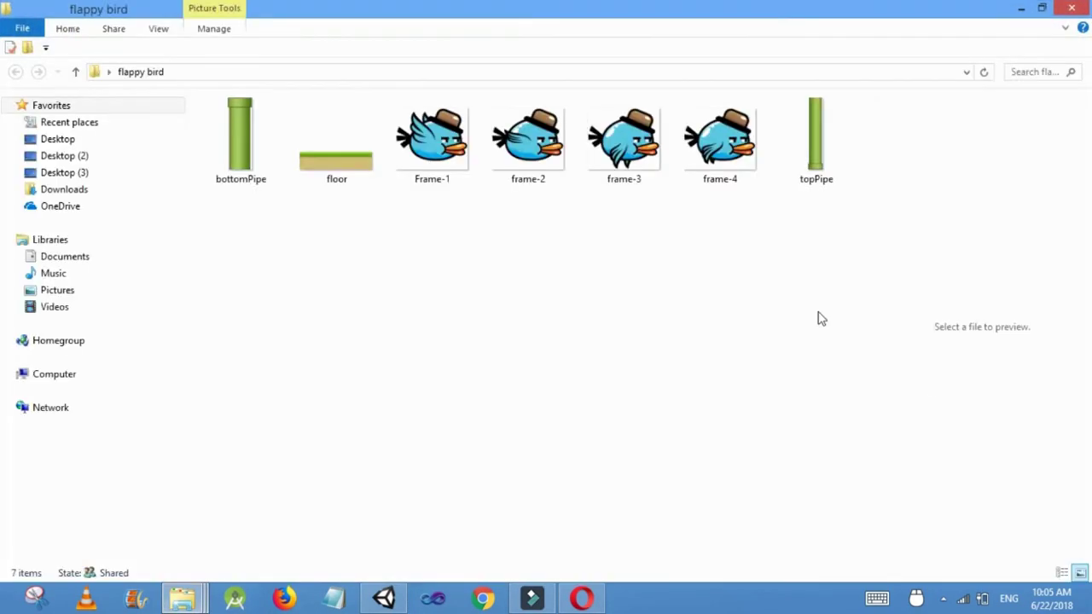
key("ctrl+a")
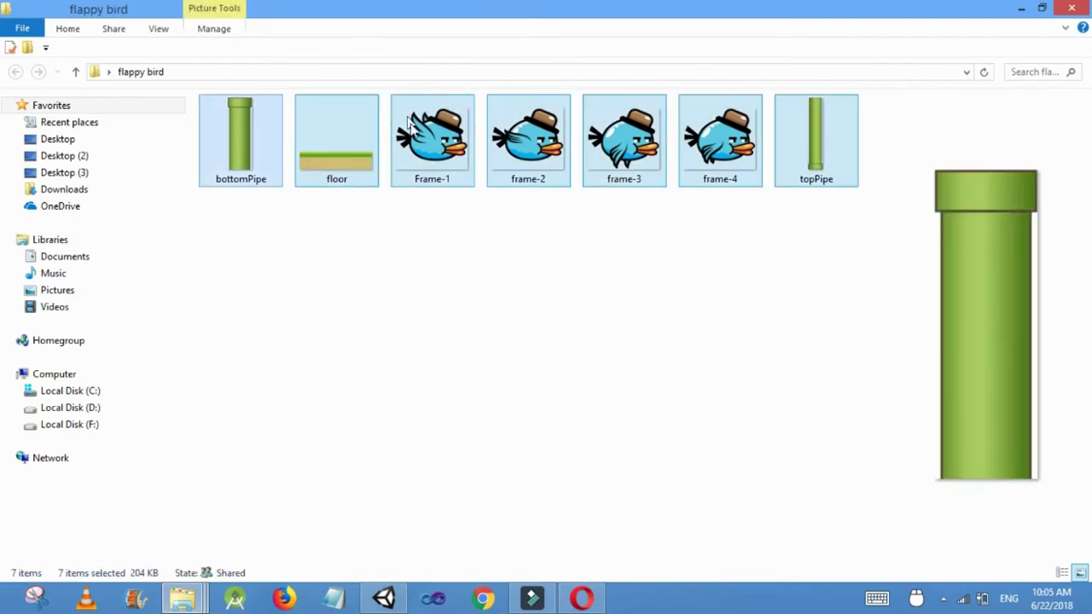
left_click_drag(418, 147, 252, 431)
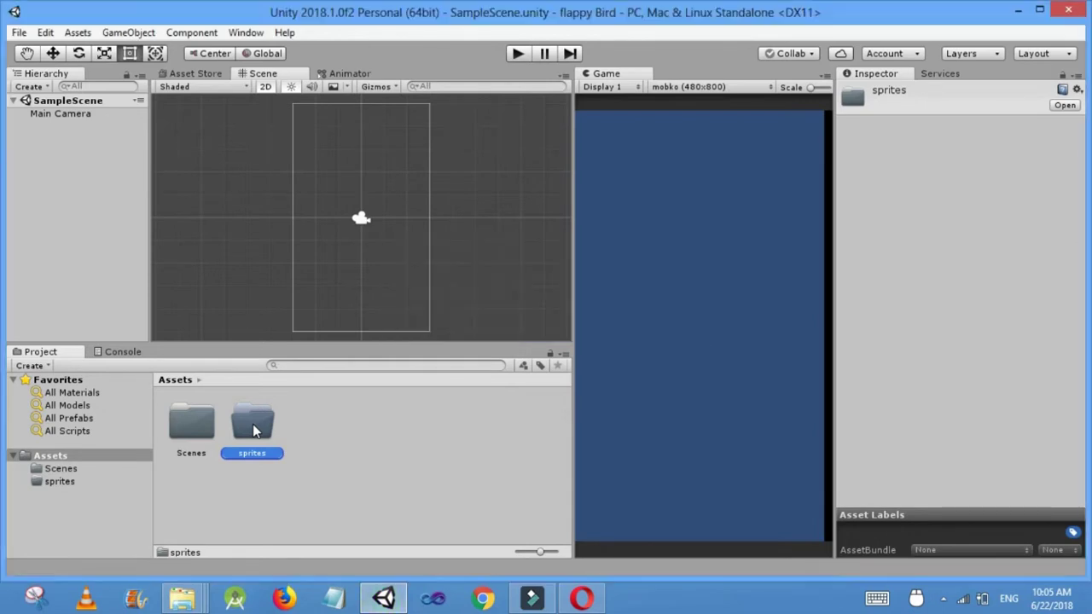
Check the seven imported images, add an animation folder to Assets, then reopen sprites.
double_click(253, 426)
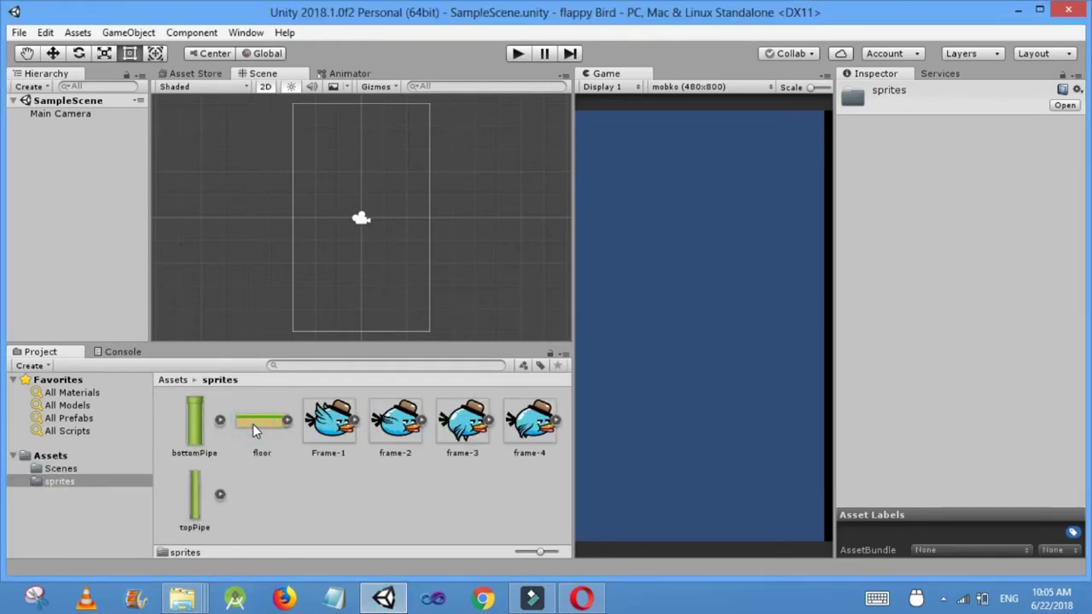
left_click(53, 457)
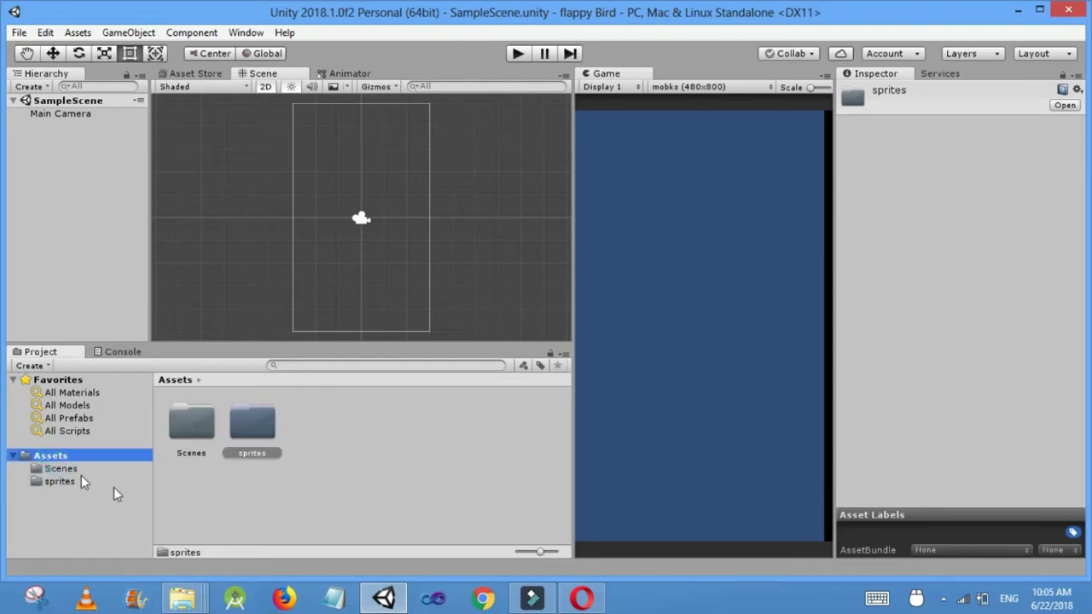
right_click(319, 445)
mouse_move(442, 118)
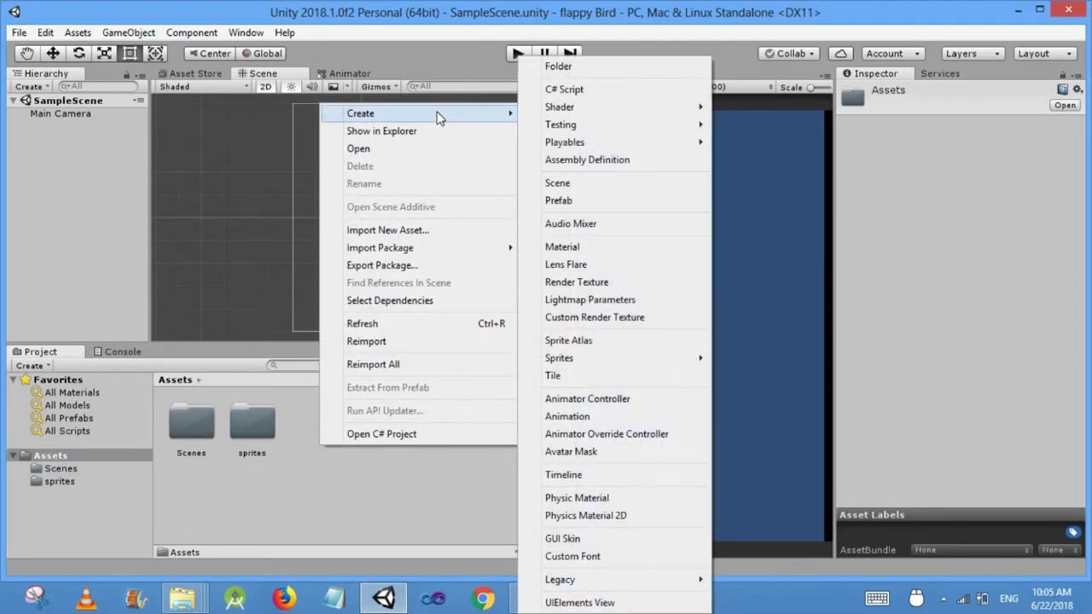
left_click(565, 70)
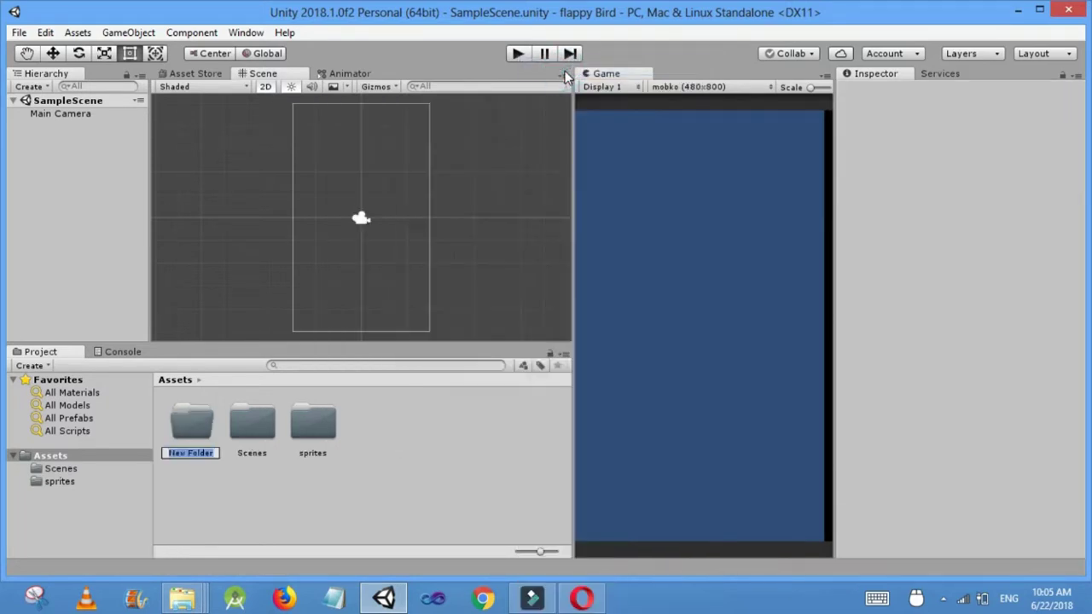
type("animation")
key("Return")
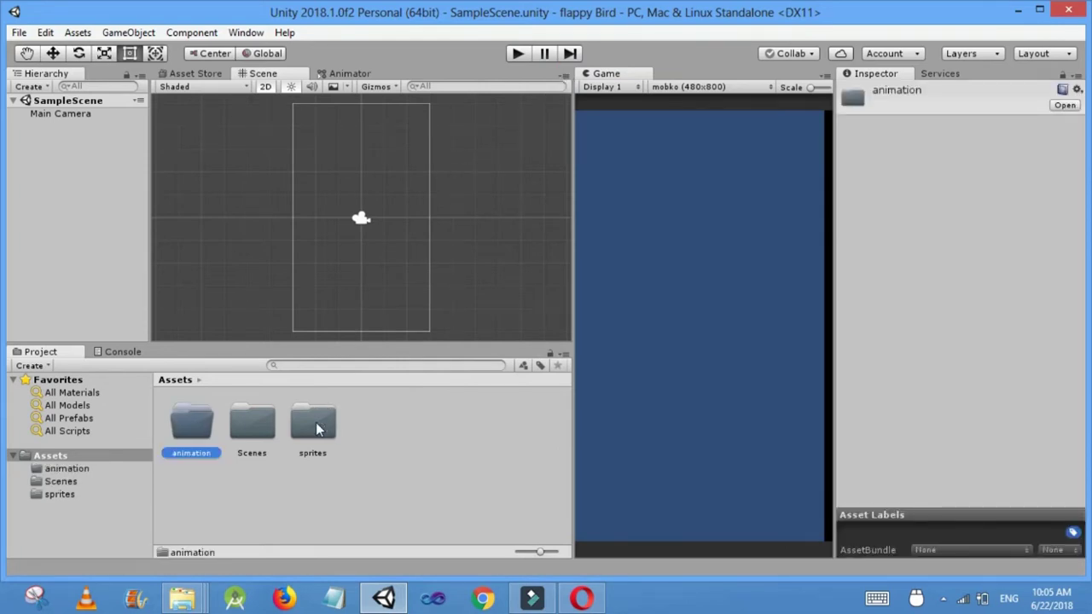
double_click(318, 429)
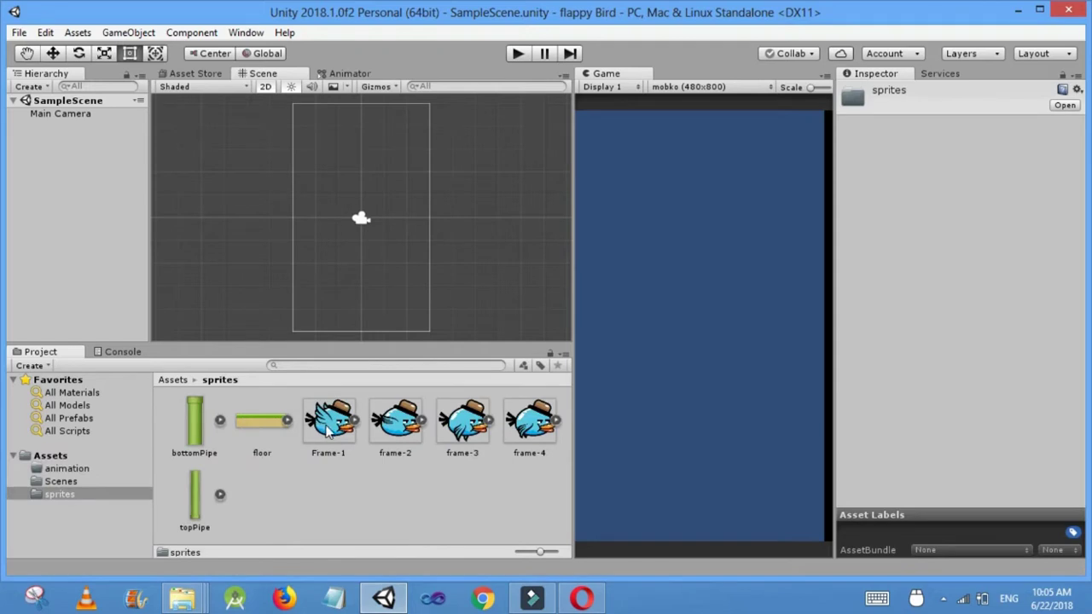
Drop the four bird frames, Frame-1 to frame-4, into the scene together.
left_click(328, 427)
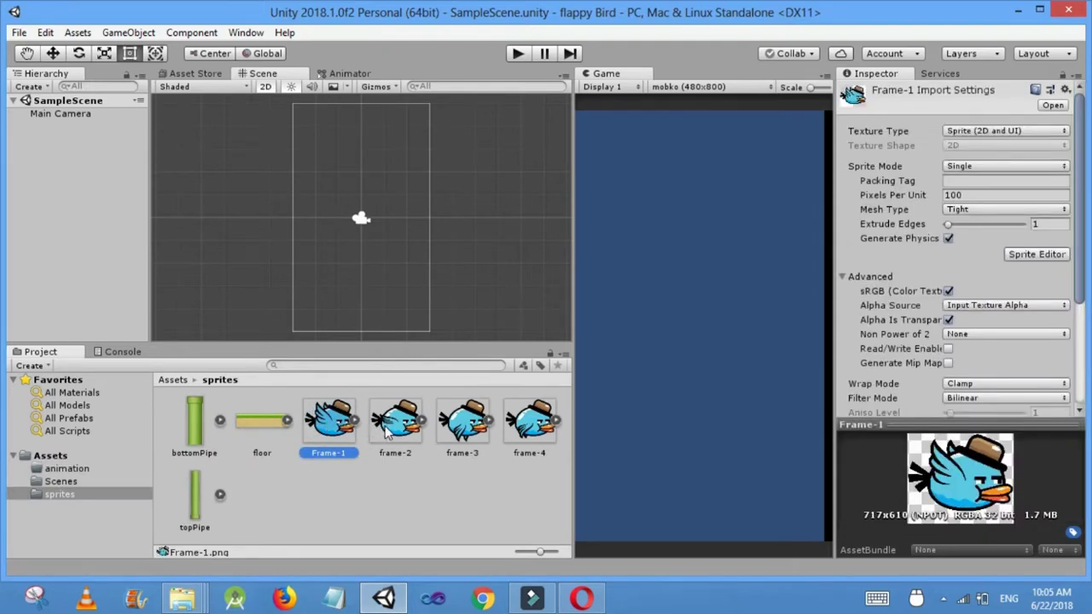
left_click(544, 433, "shift")
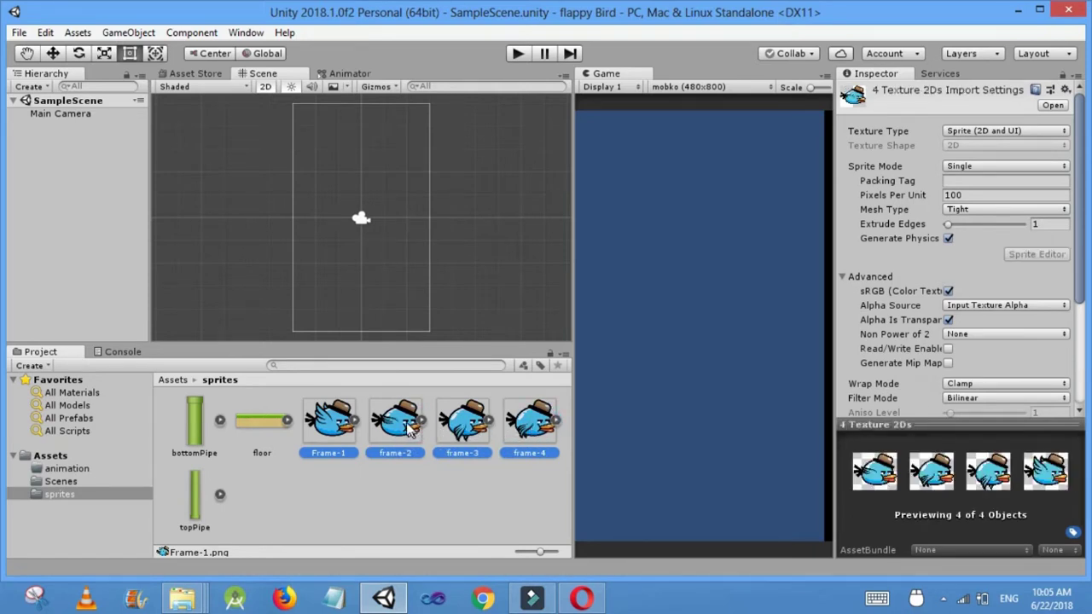
left_click_drag(411, 430, 357, 213)
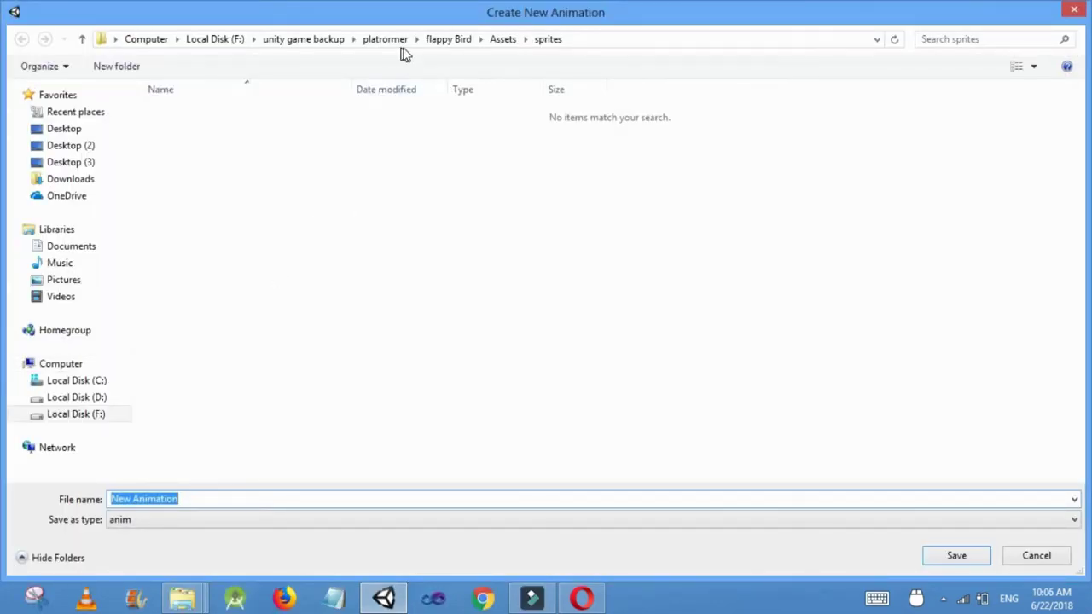
Save the new animation as flappy in the Assets/animation folder.
left_click(503, 40)
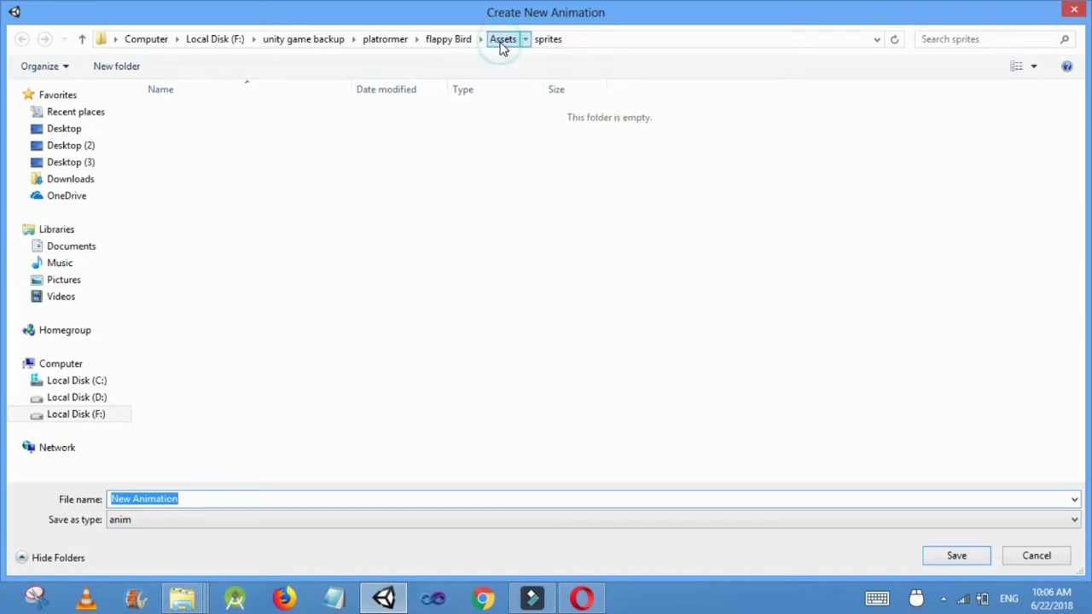
left_click(221, 121)
double_click(221, 121)
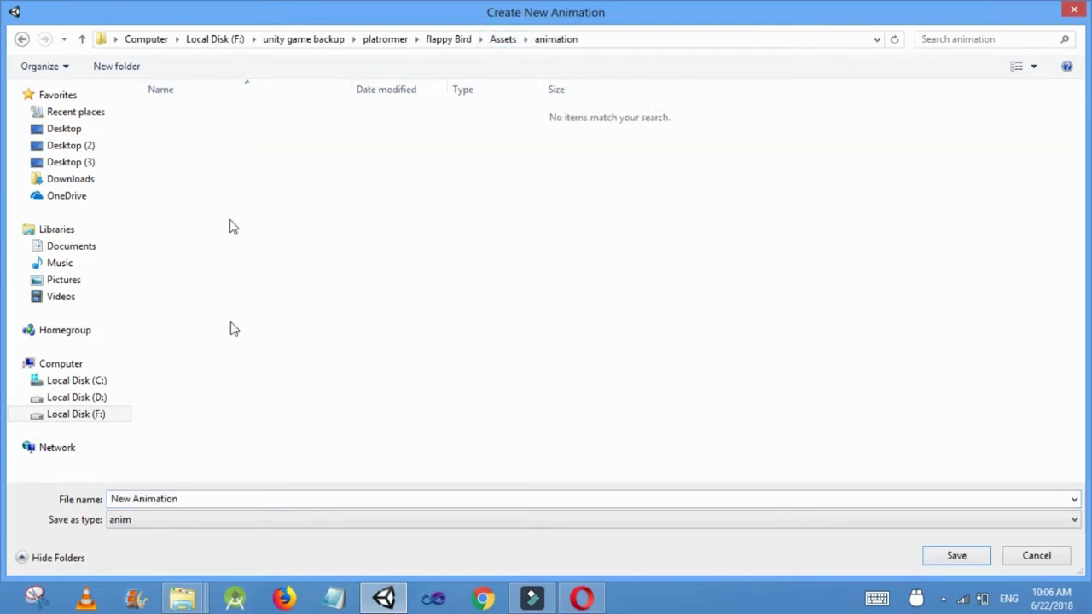
left_click(205, 498)
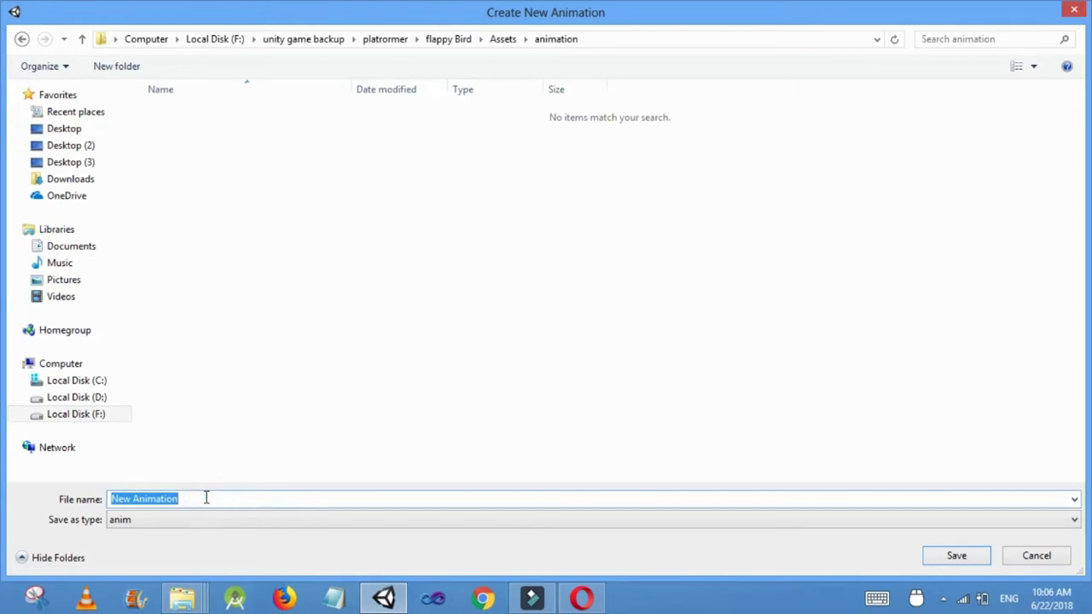
type("flapp")
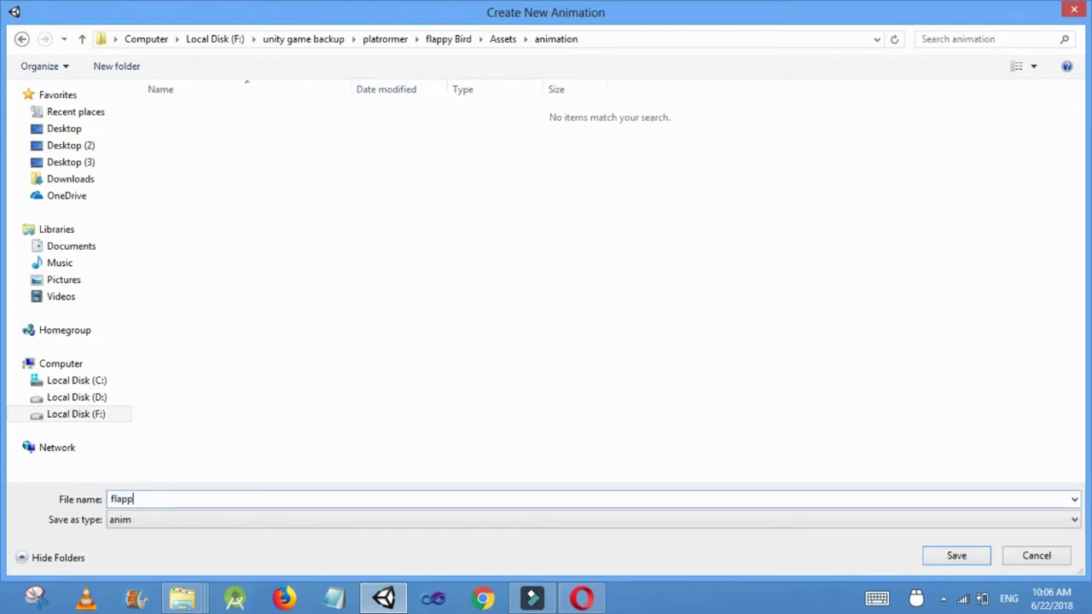
type("y")
key("Return")
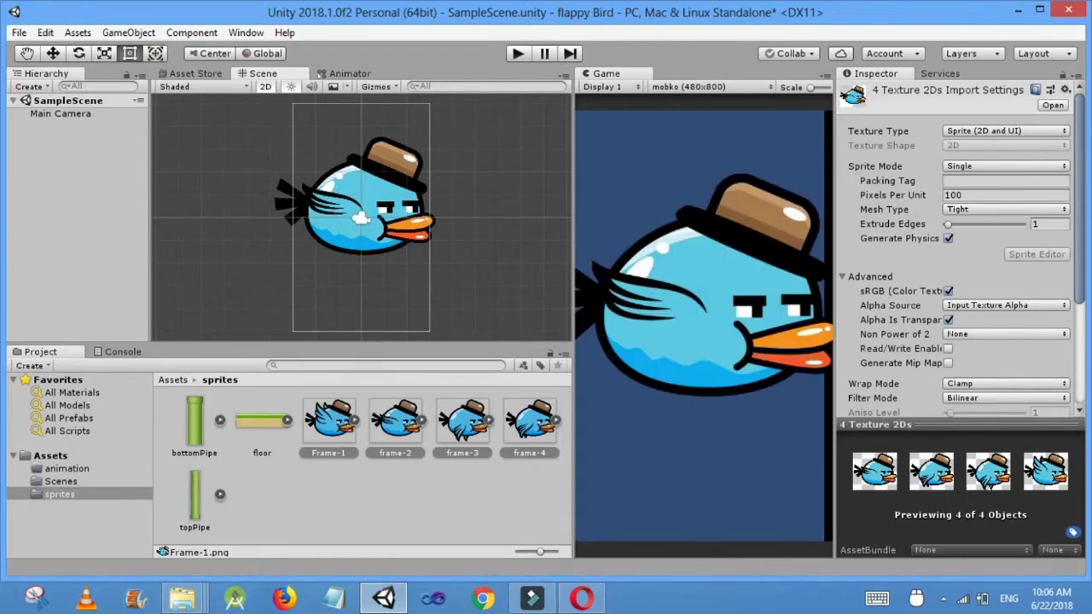
Rename the frame-2 object in the Hierarchy to bird.
left_click(75, 468)
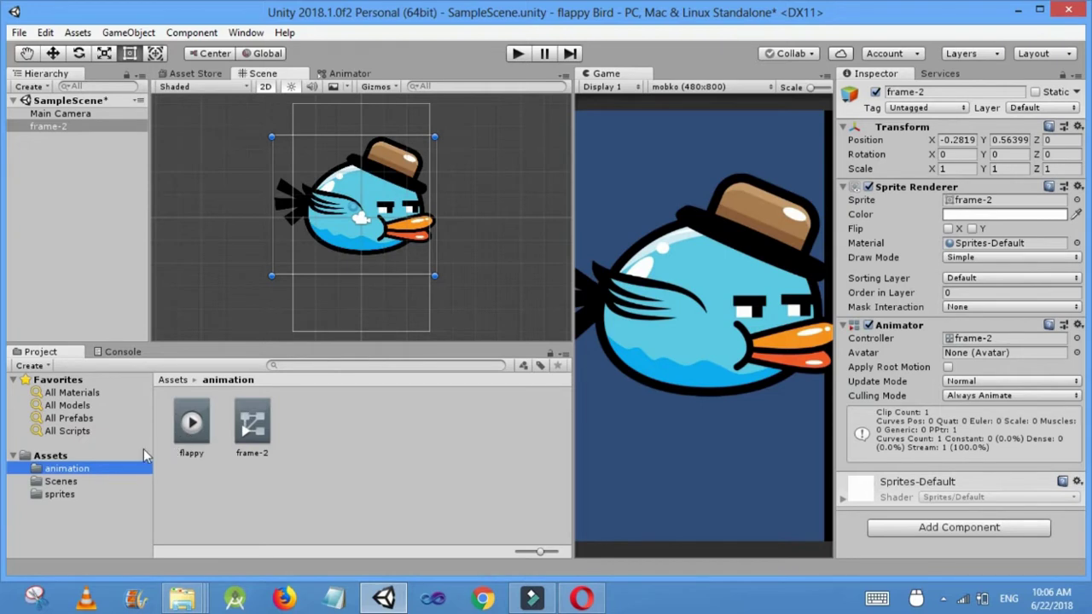
right_click(60, 126)
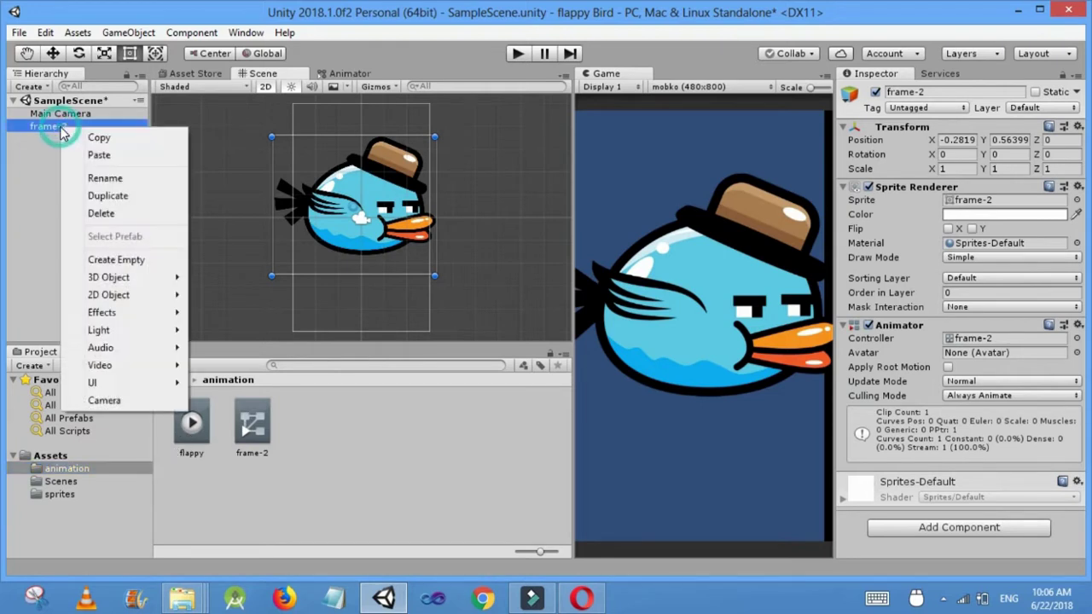
left_click(104, 178)
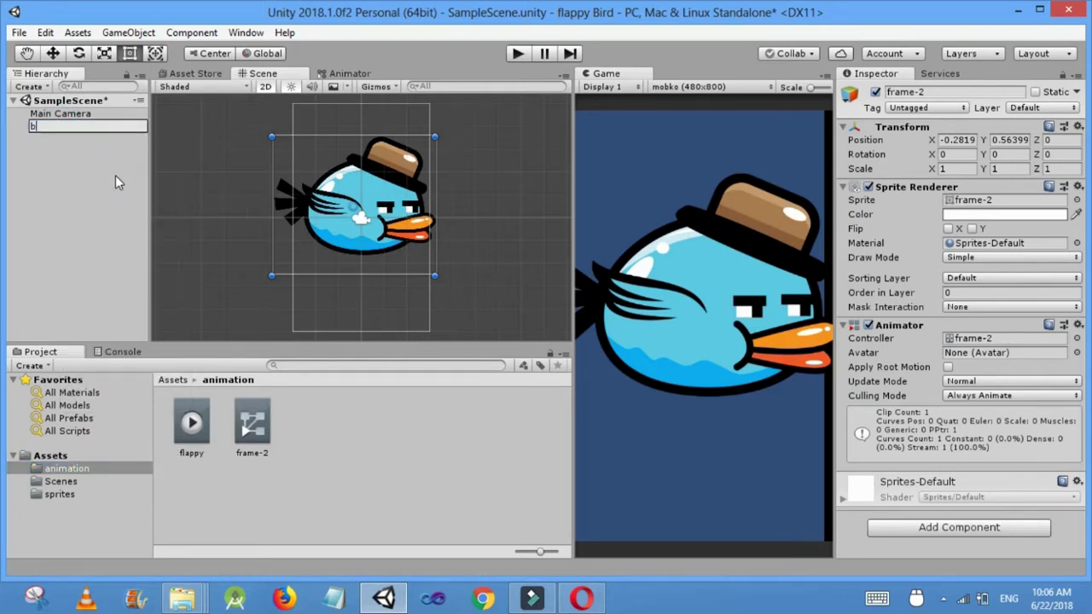
type("bird")
key("Return")
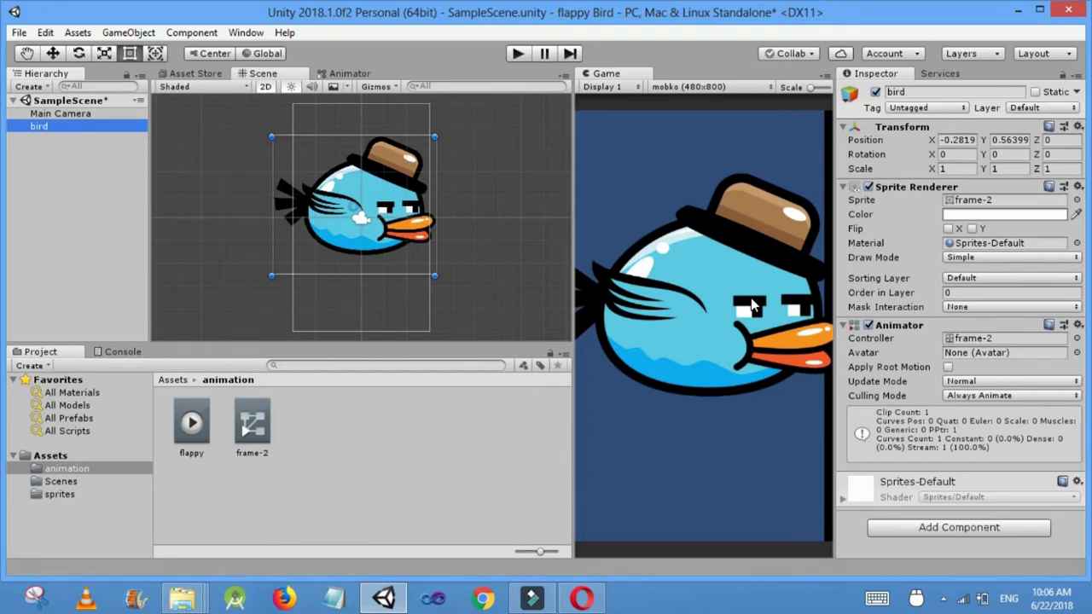
Apply 600 Pixels Per Unit to Frame-1 through frame-4, then frame the bird in the scene.
left_click(61, 494)
left_click(331, 420)
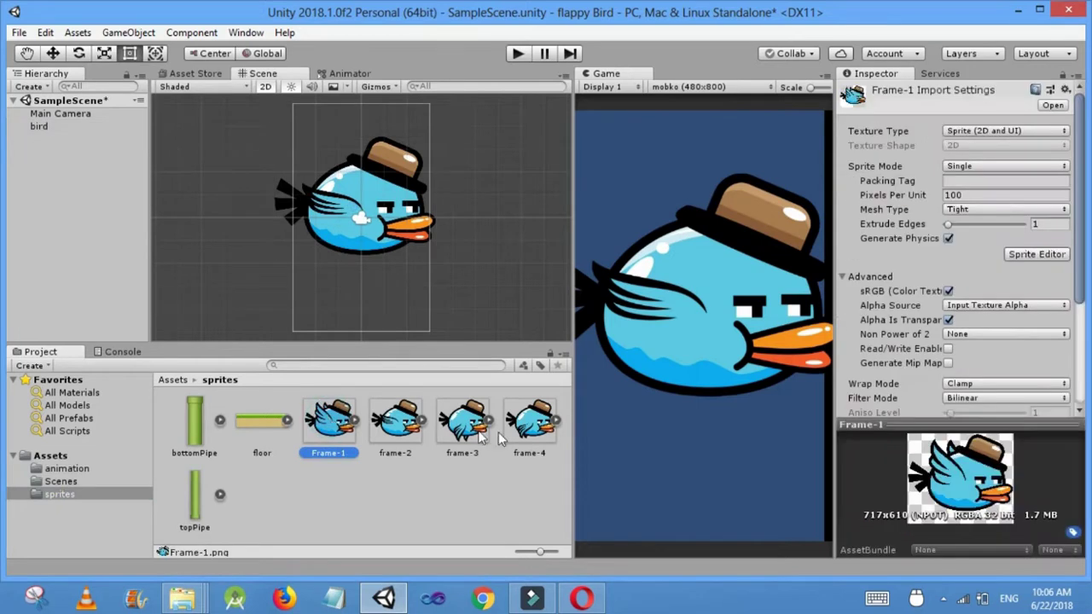
left_click(544, 432, "shift")
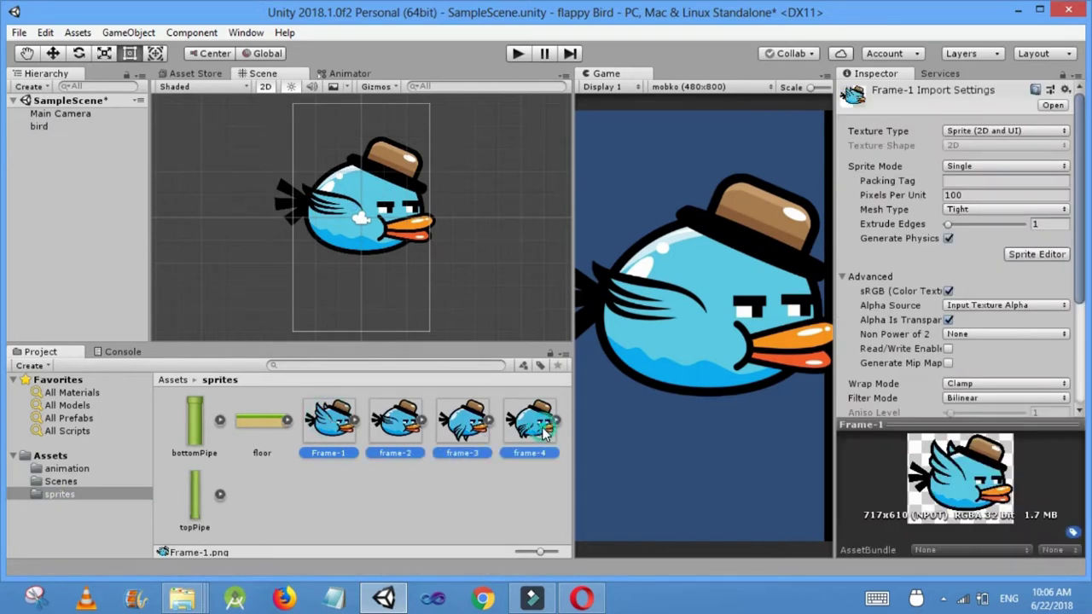
left_click(975, 195)
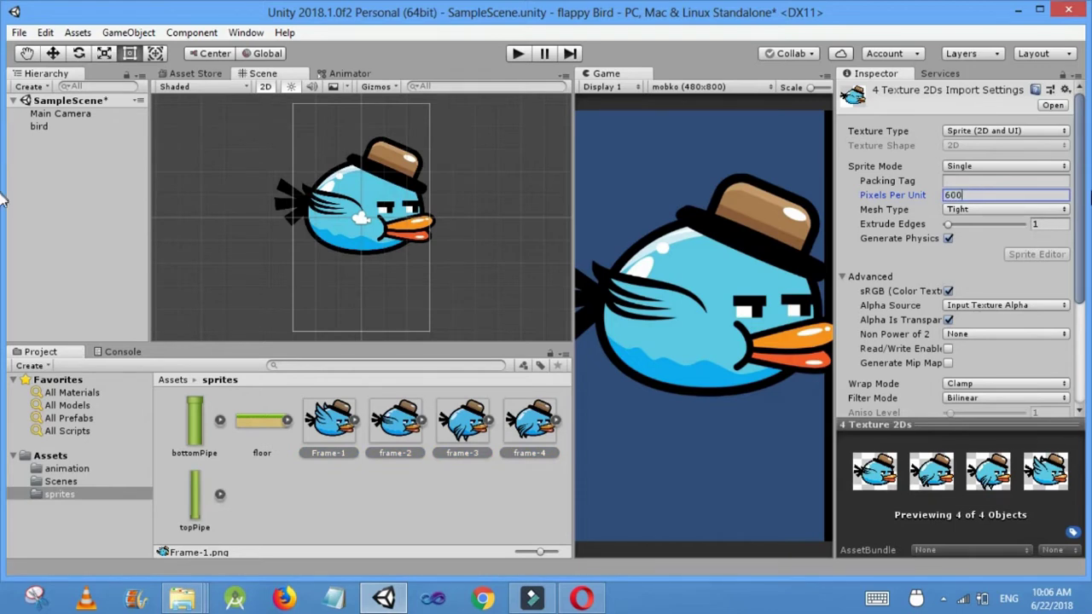
left_click_drag(1081, 221, 1085, 342)
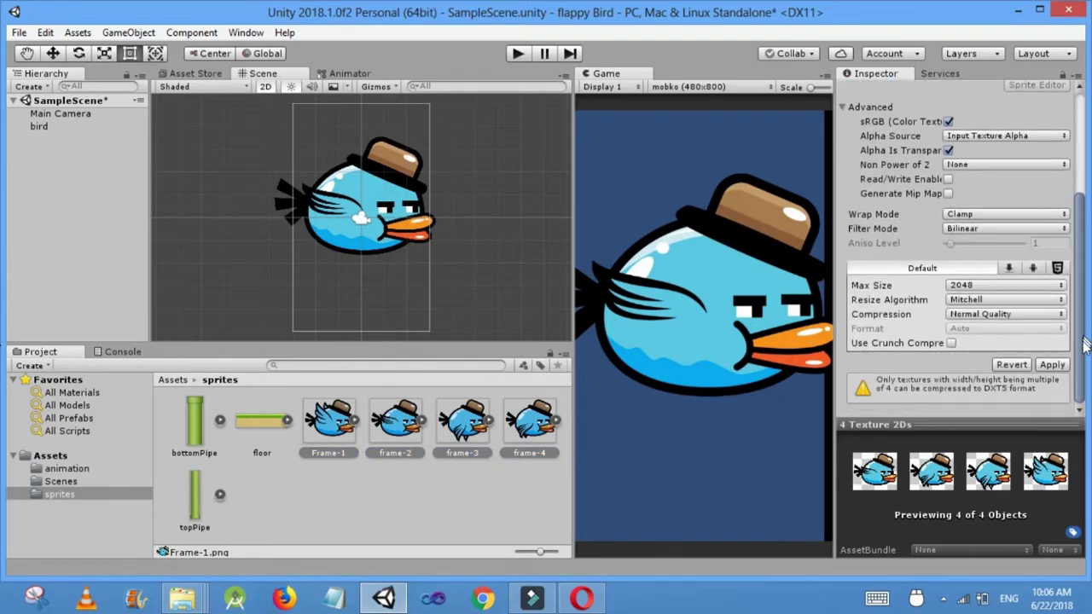
left_click(1052, 365)
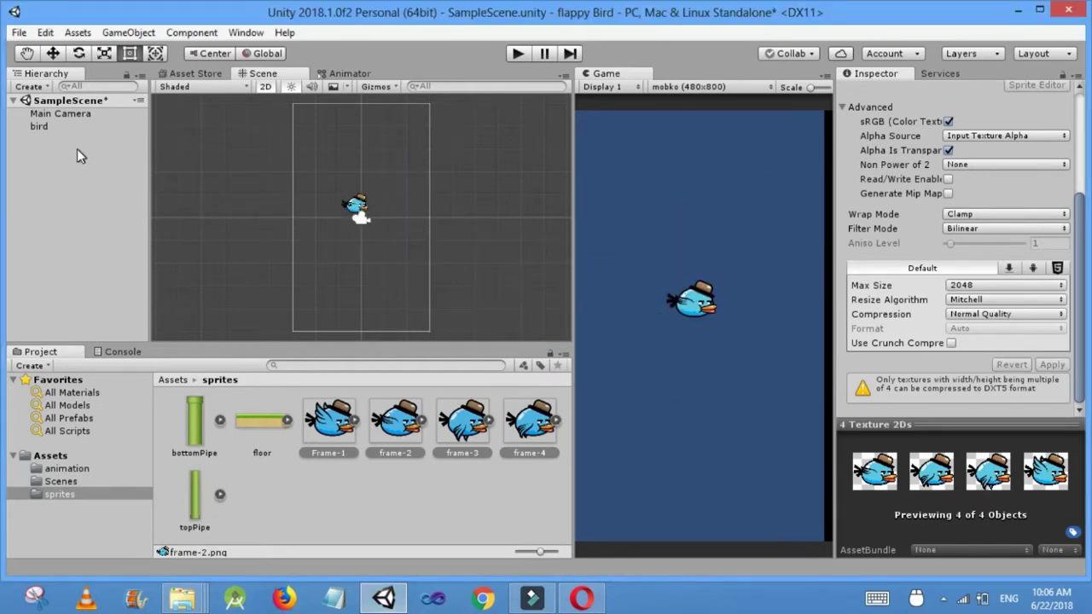
double_click(50, 125)
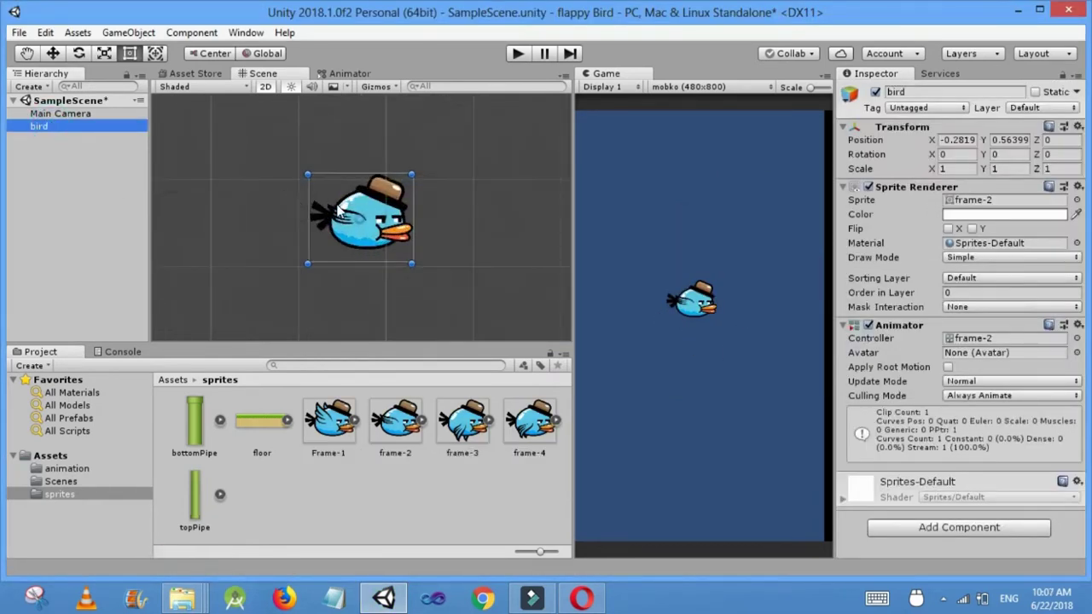
Move the bird up and to the left, then save all three modified files.
left_click_drag(314, 205, 184, 139)
key("f")
key("ctrl+s")
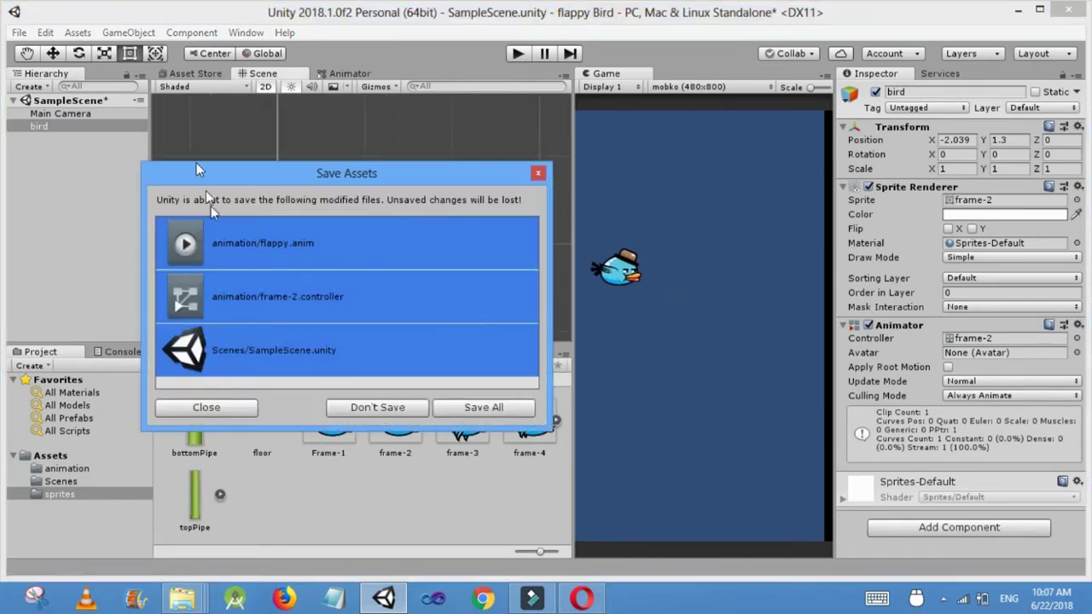
left_click(480, 408)
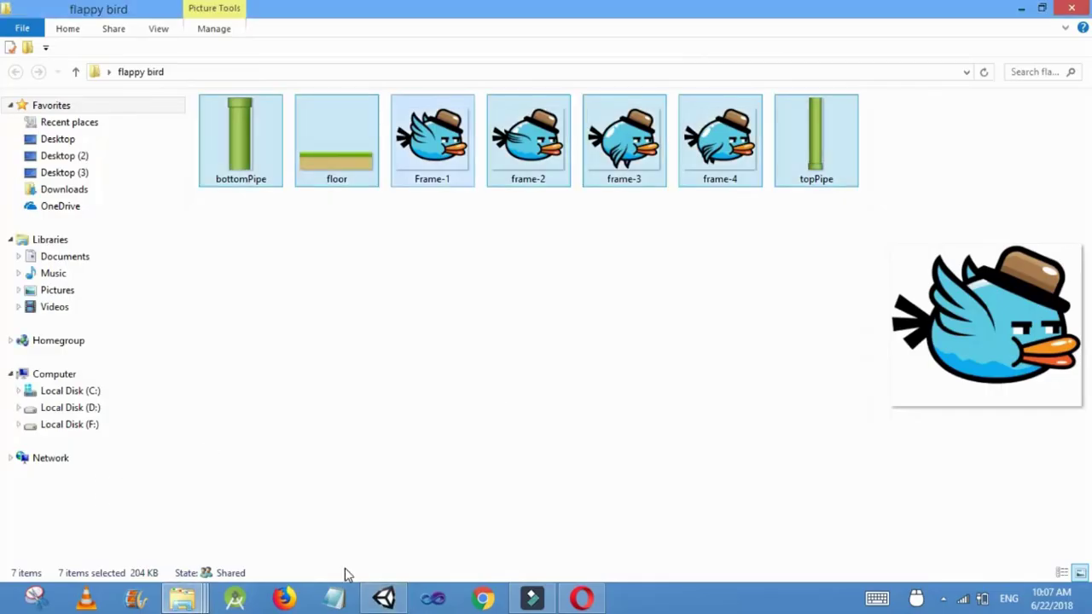
left_click(404, 600)
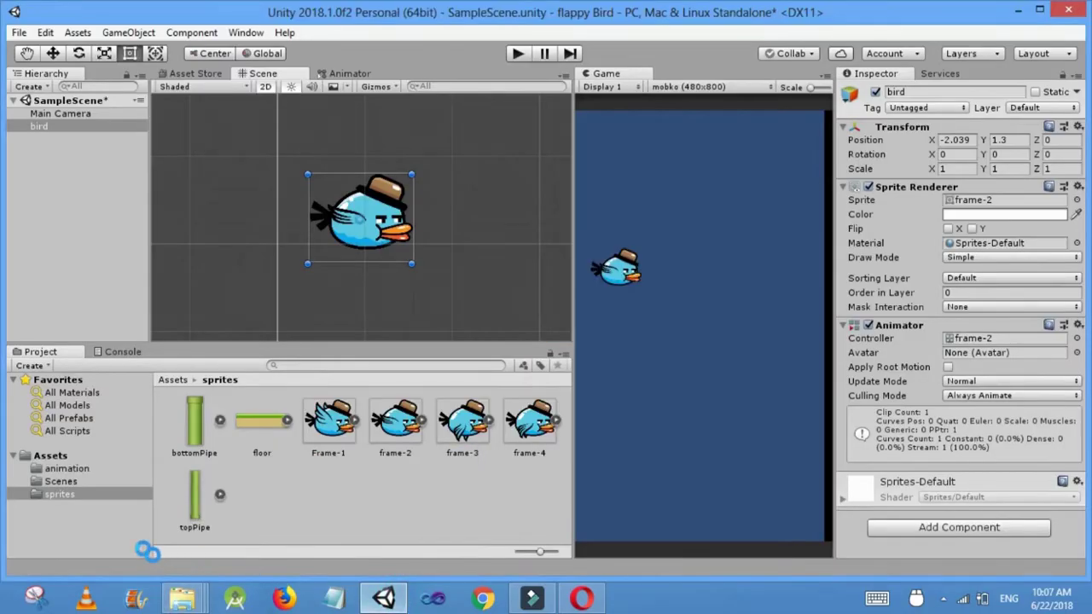
Create a folder named script in Assets and open it.
left_click(53, 456)
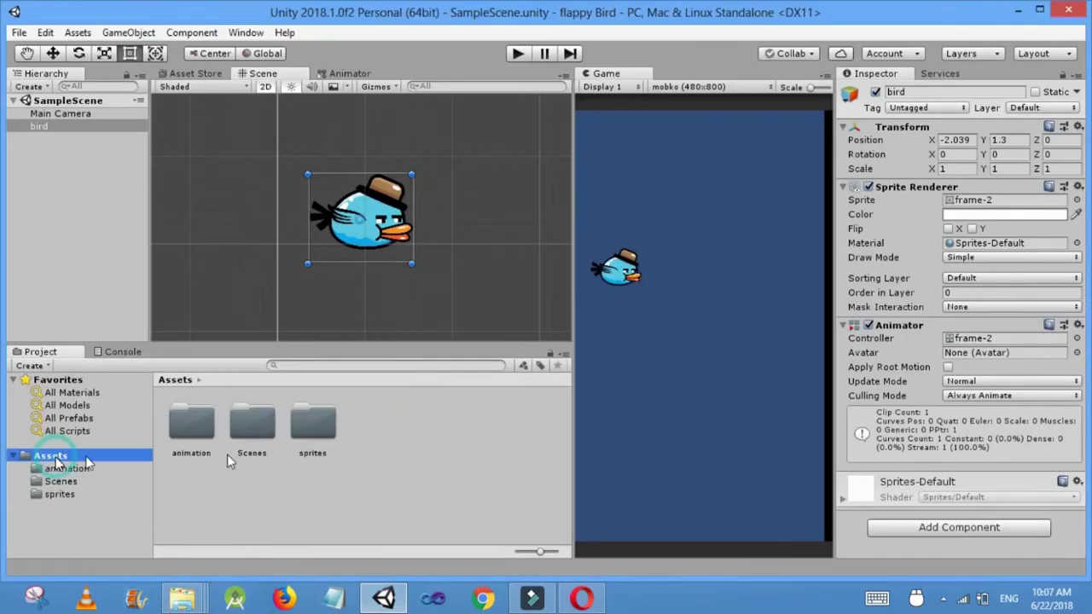
right_click(411, 446)
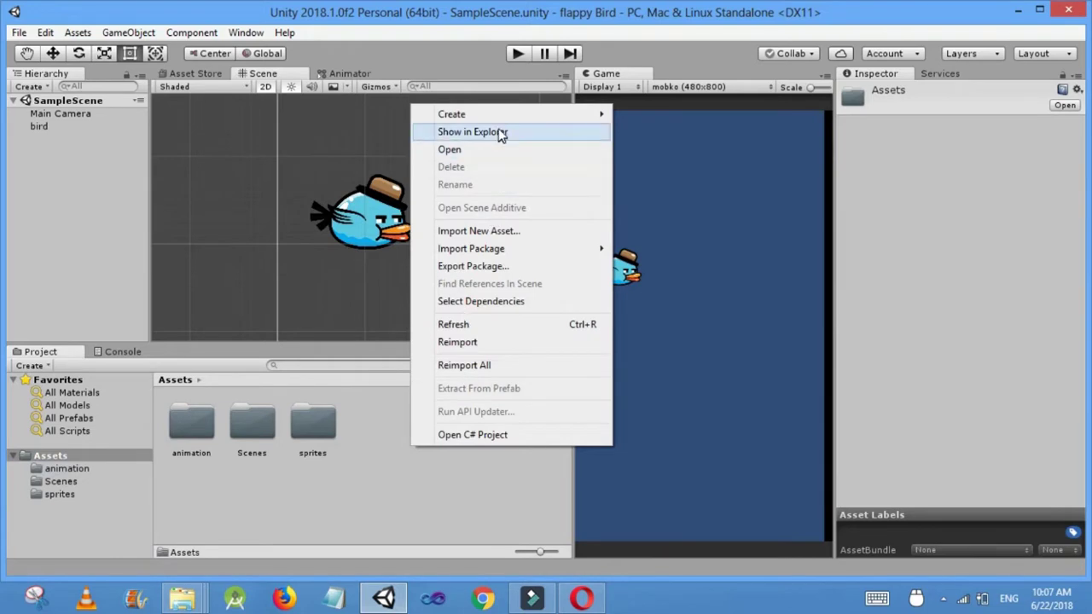
mouse_move(550, 115)
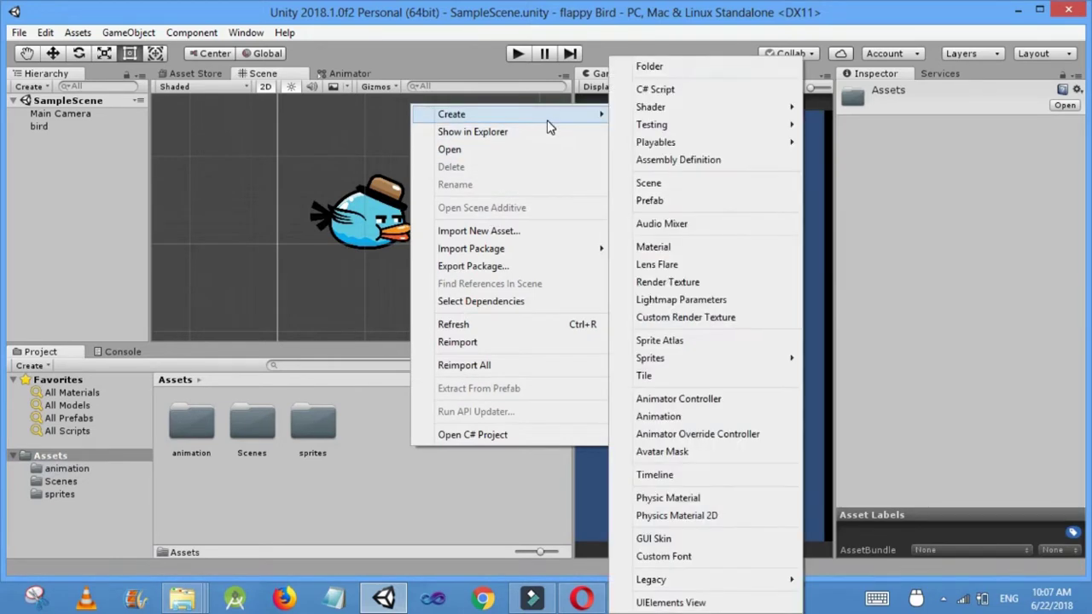
left_click(651, 68)
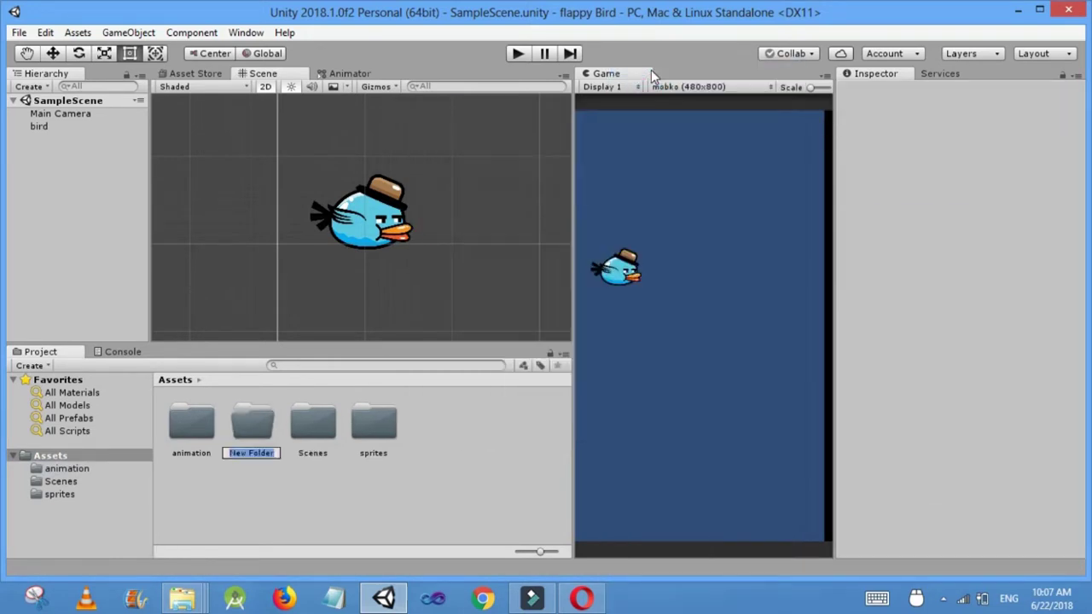
type("script")
key("Return")
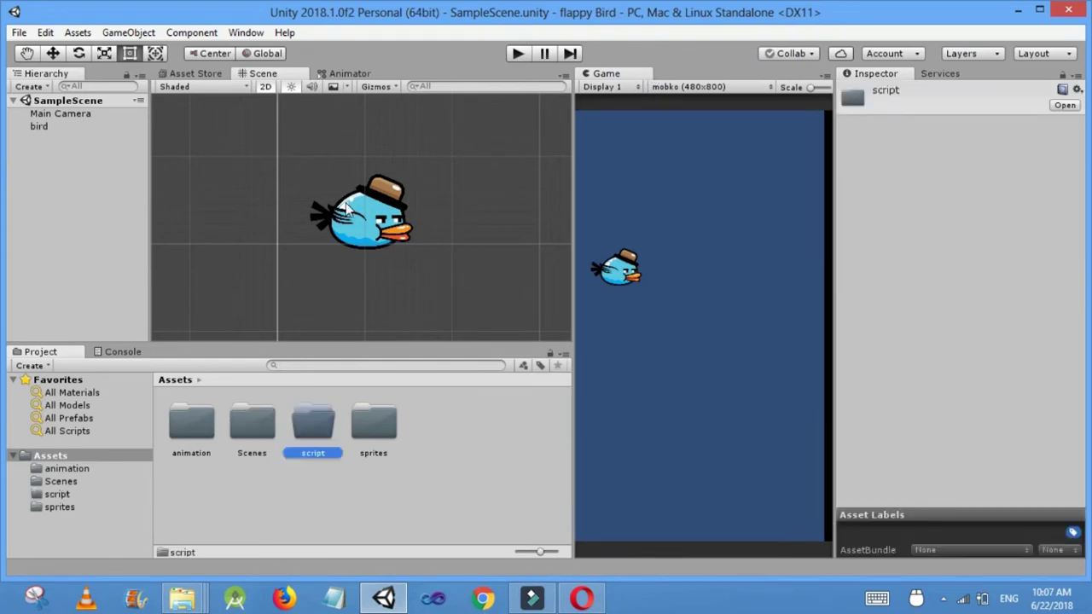
double_click(315, 422)
Create a C# script named birdscript in the script folder and open it in Visual Studio.
right_click(350, 434)
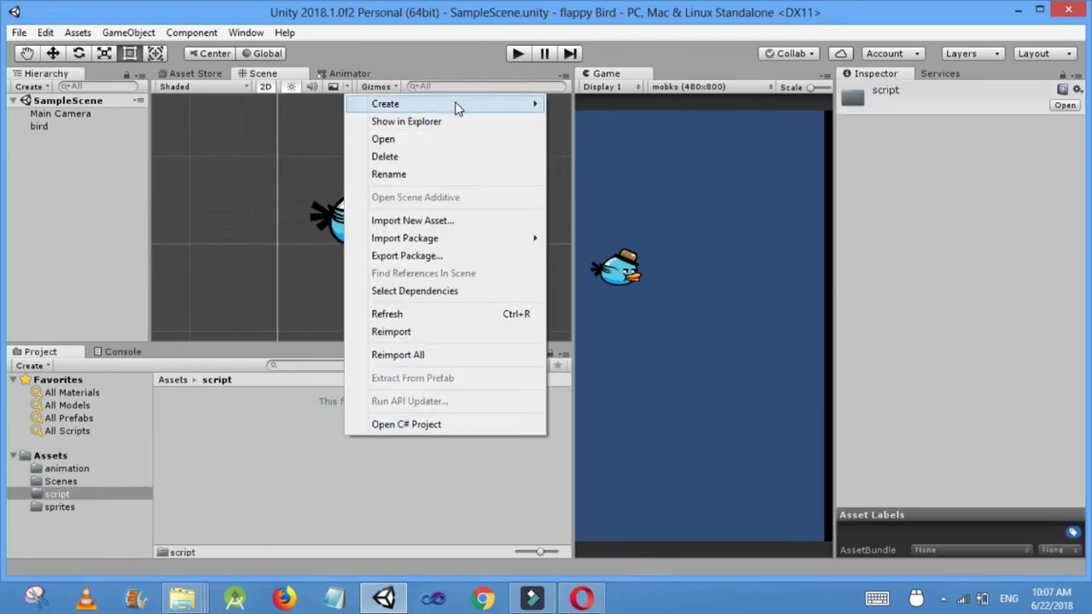
mouse_move(461, 105)
left_click(588, 90)
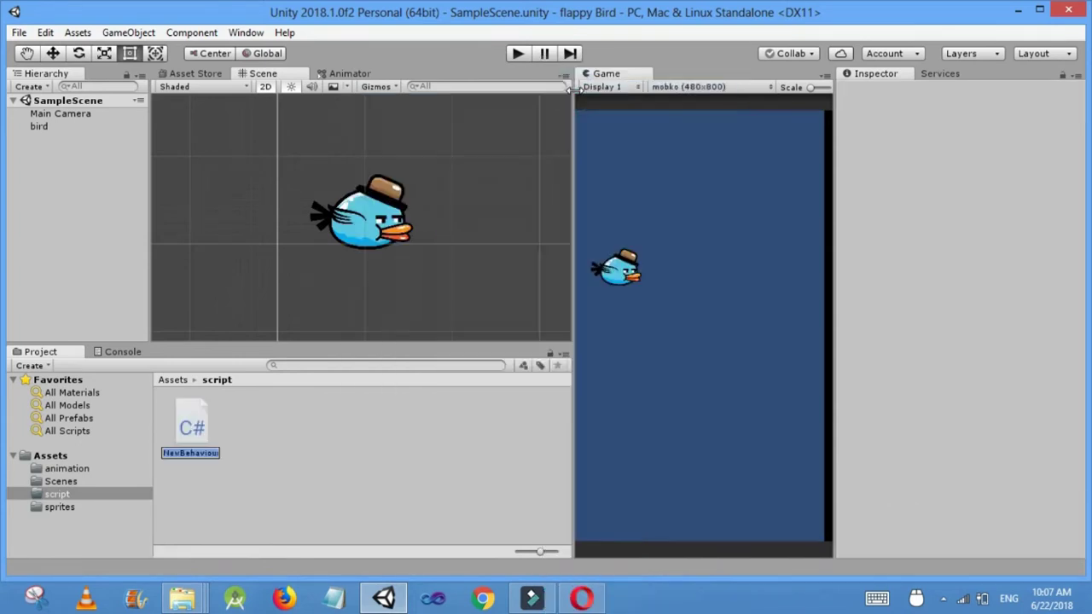
type("bir")
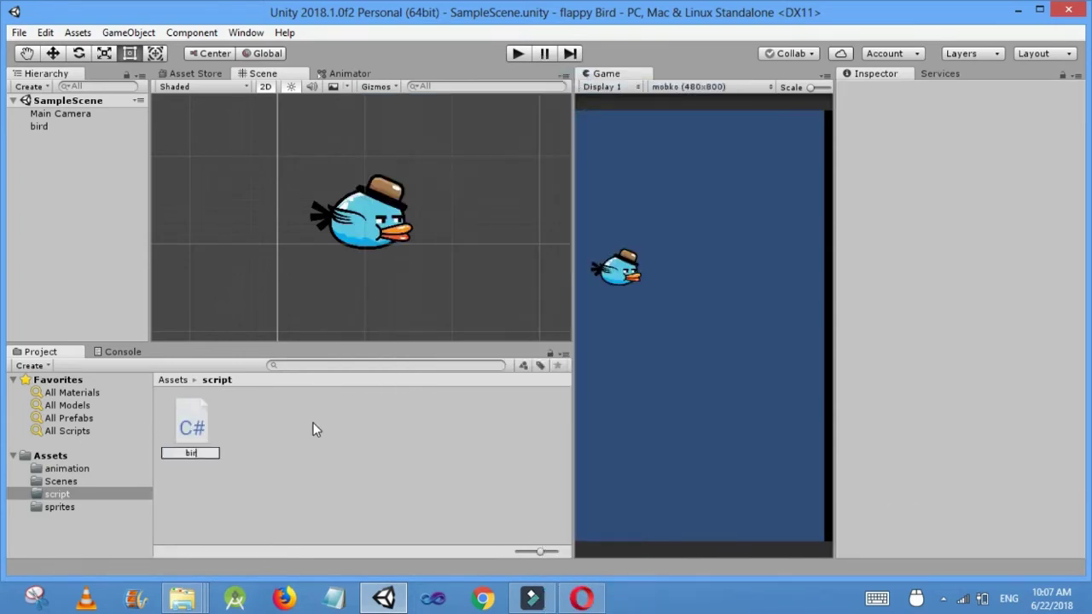
type("dscript")
key("Return")
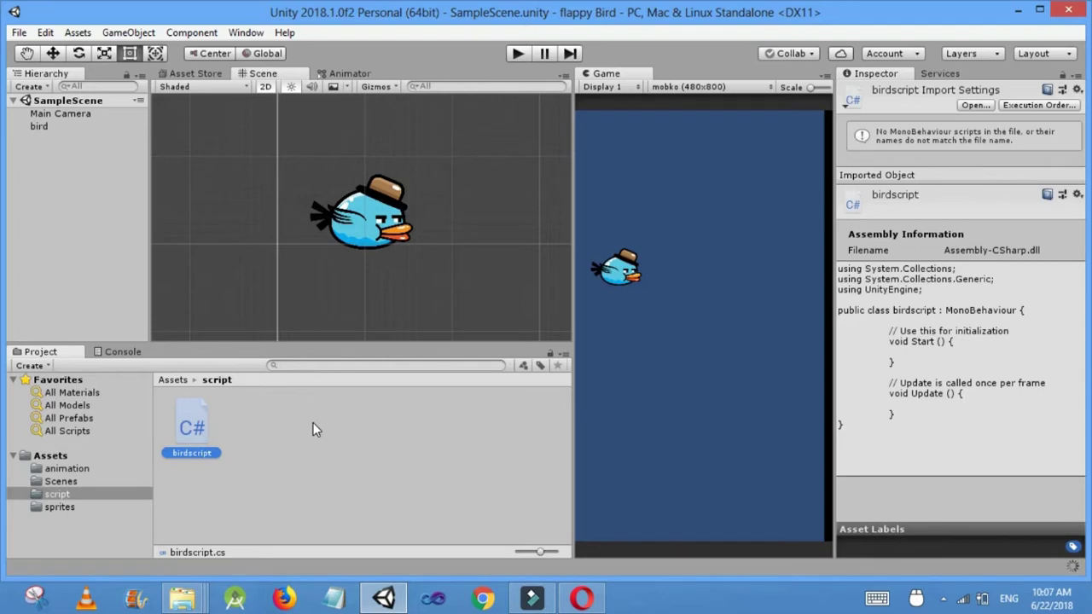
double_click(186, 434)
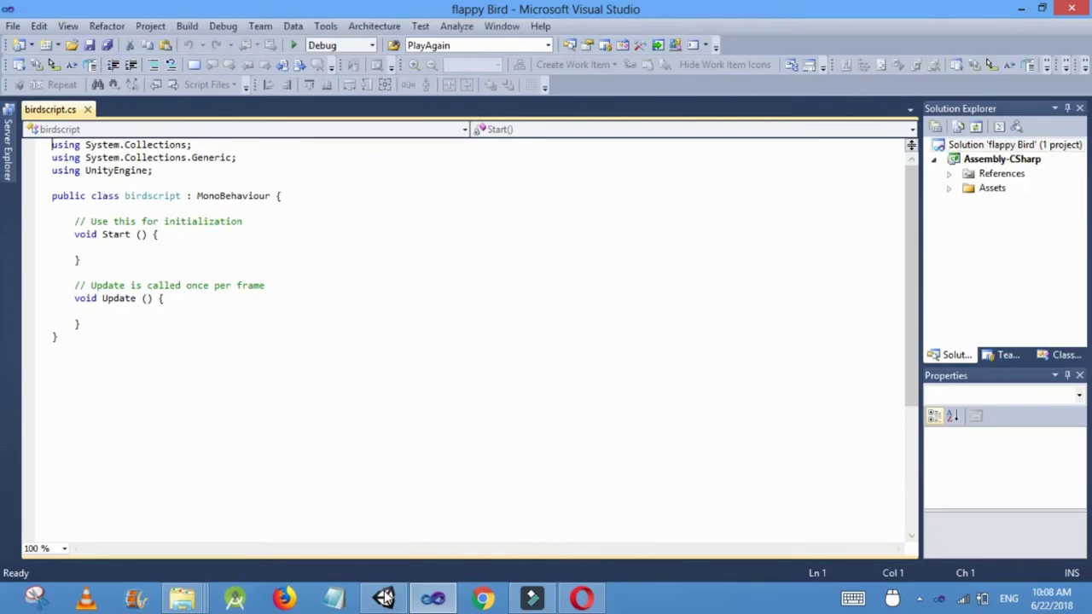
left_click(386, 600)
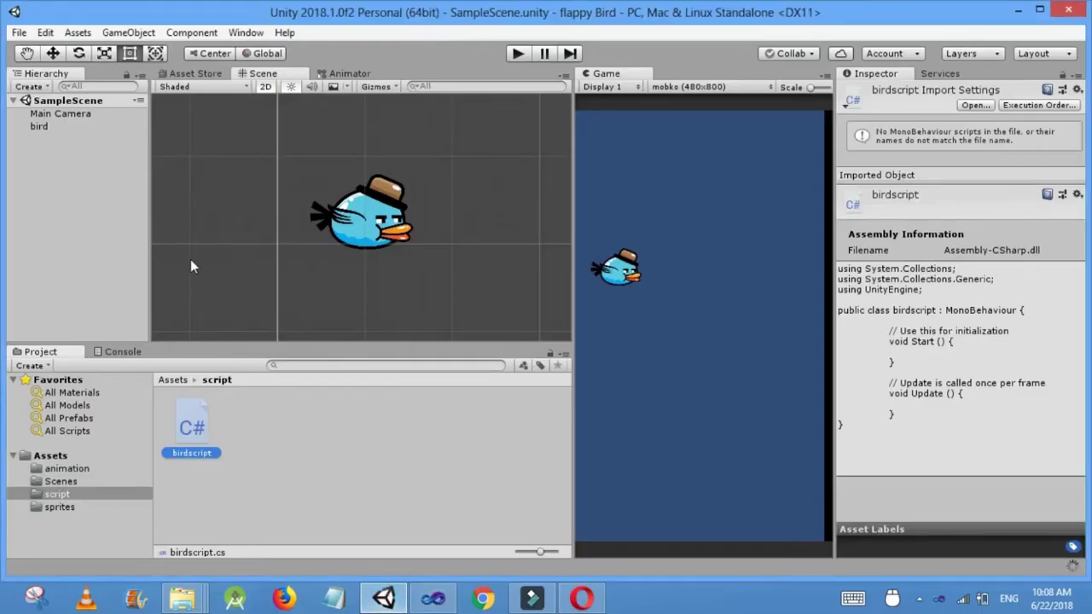
Add a Rigidbody 2D to the bird object and drag birdscript onto its Inspector.
left_click(40, 126)
left_click(39, 126)
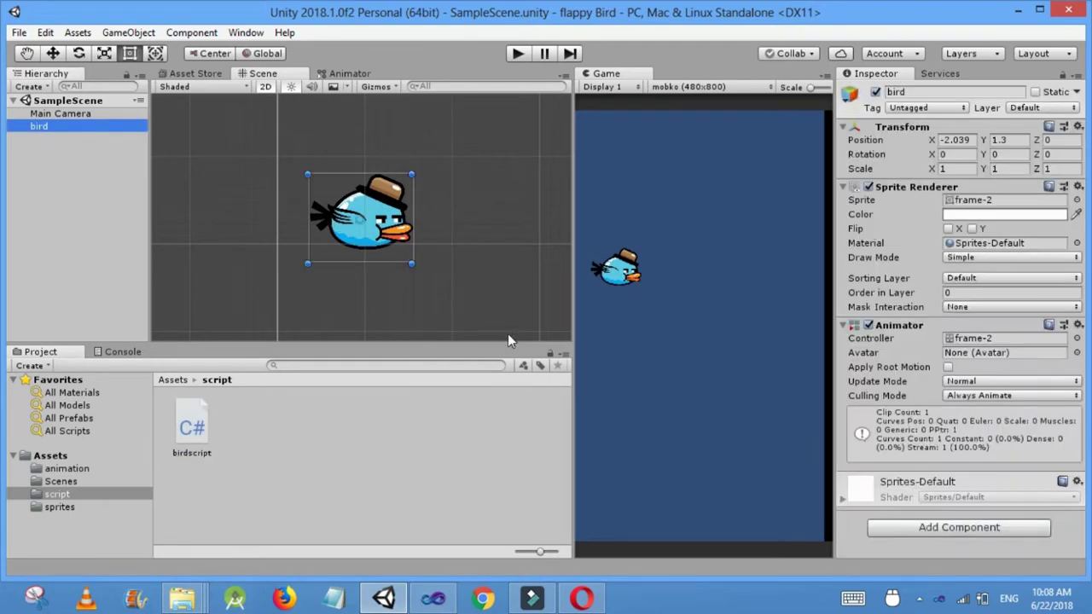
left_click(910, 531)
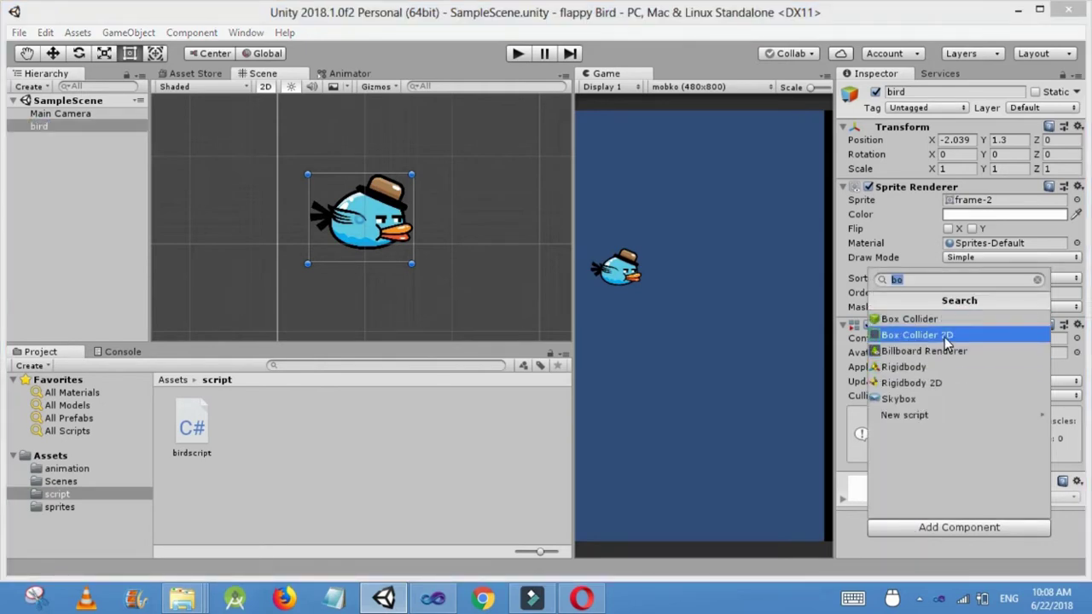
key("BackSpace")
type("rig")
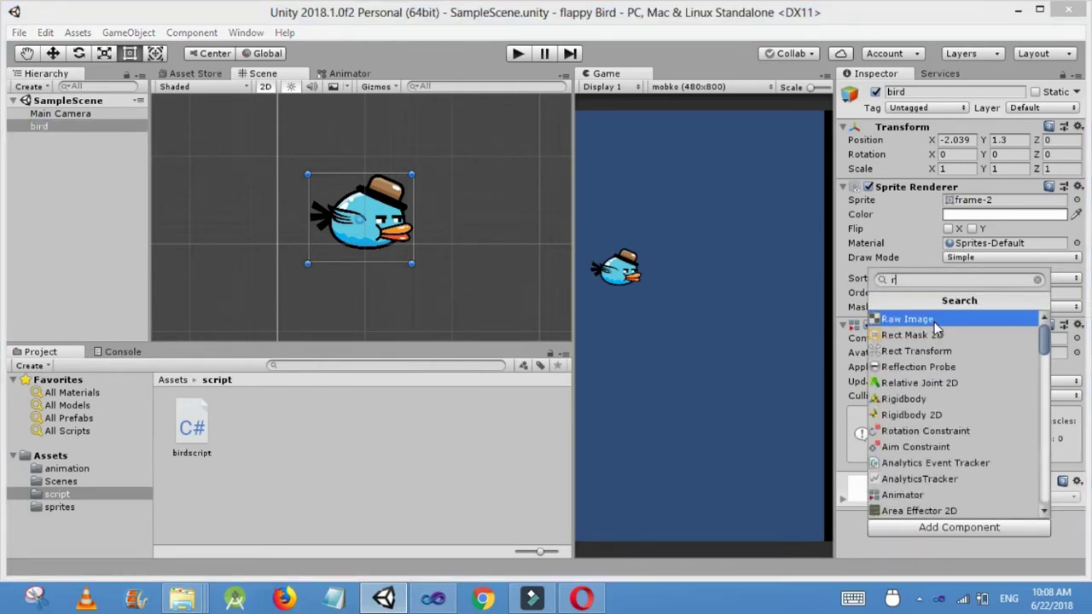
left_click(937, 334)
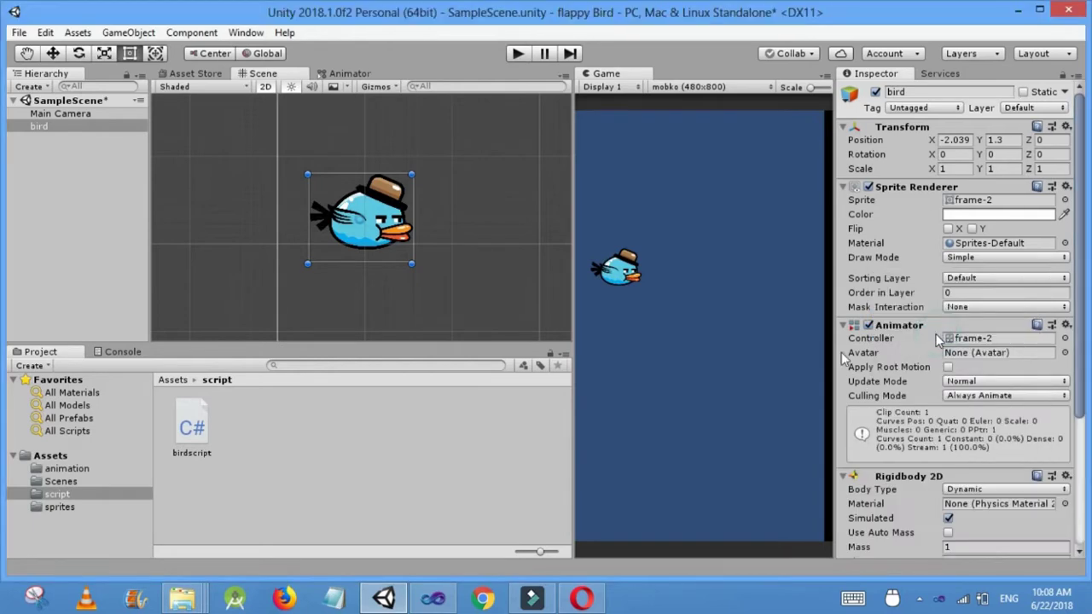
left_click_drag(1079, 389, 1079, 516)
left_click_drag(178, 442, 912, 555)
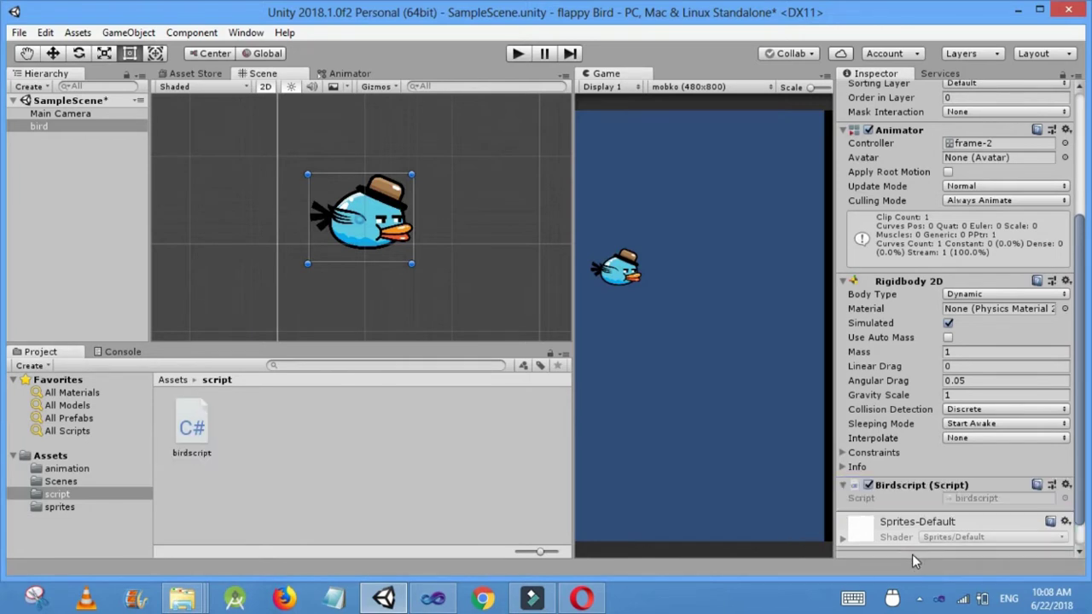
Declare a Rigidbody2D field named rb in the birdscript class.
left_click(436, 599)
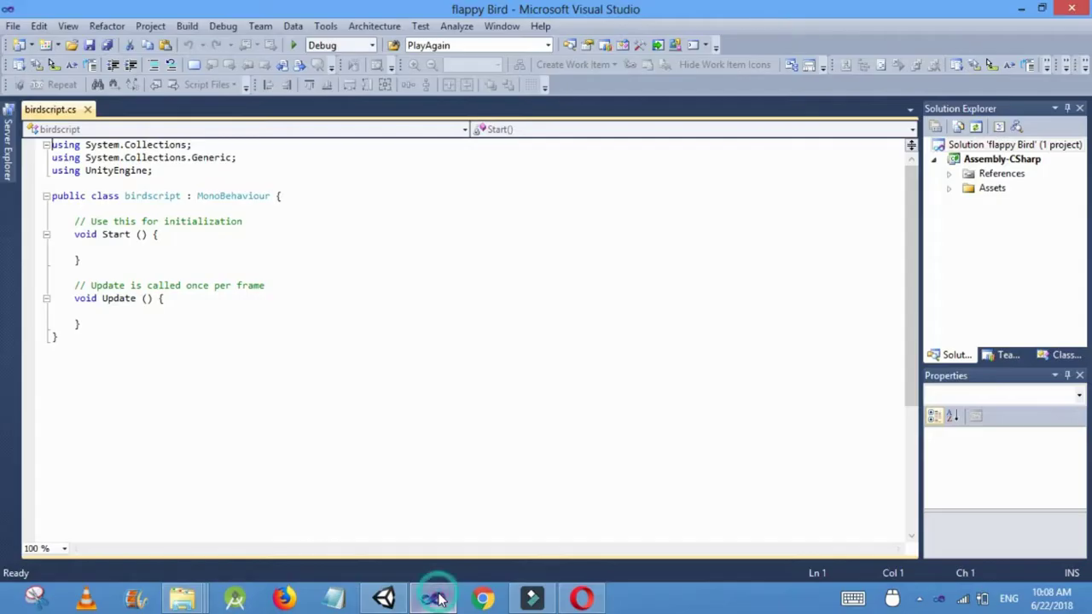
left_click(123, 205)
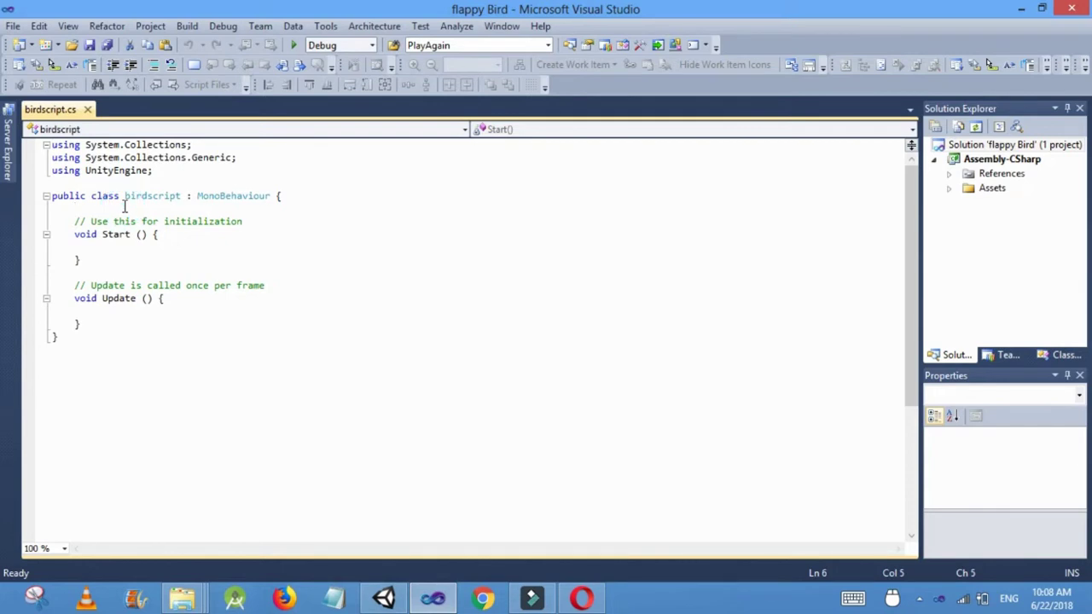
type("Rig")
key("Down")
key("Tab")
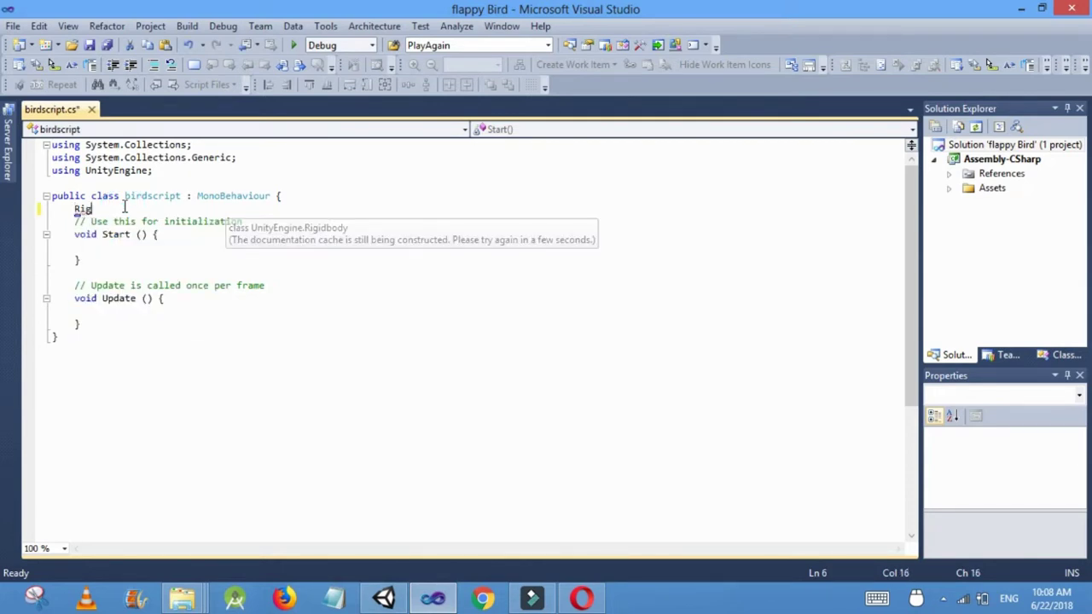
type("rb;")
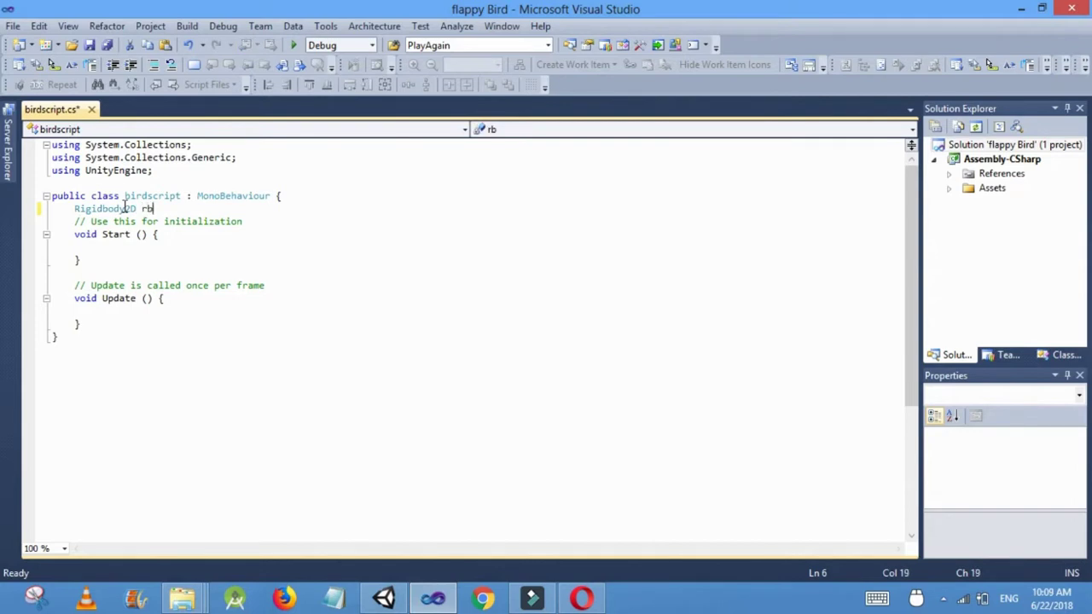
Assign rb = GetComponent<Rigidbody2D>(); inside Start() and open a line in Update().
left_click(107, 246)
type("rb.get")
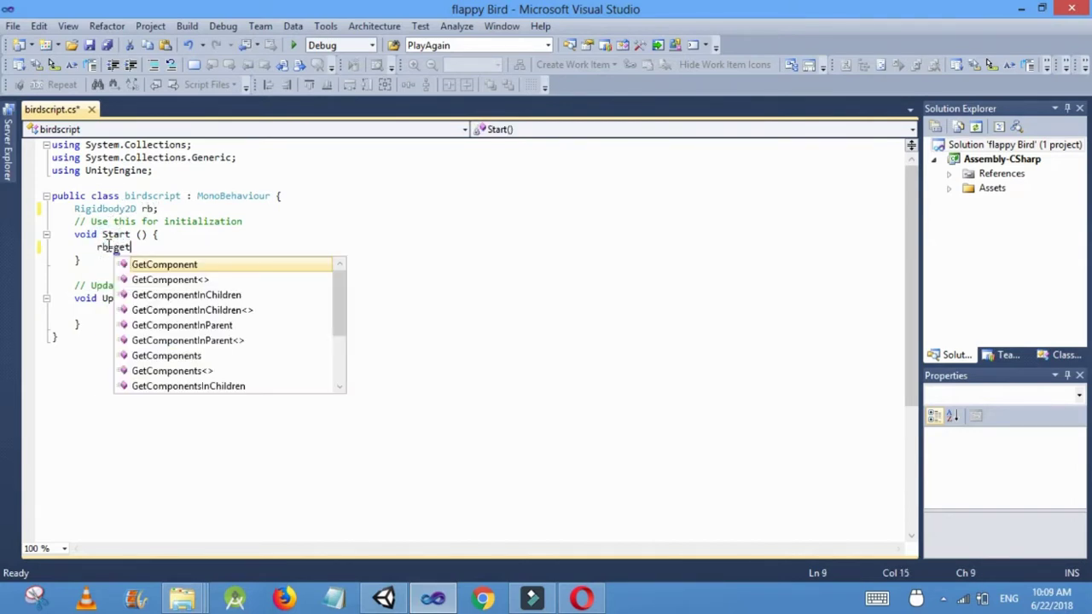
key("Tab")
type("<rig")
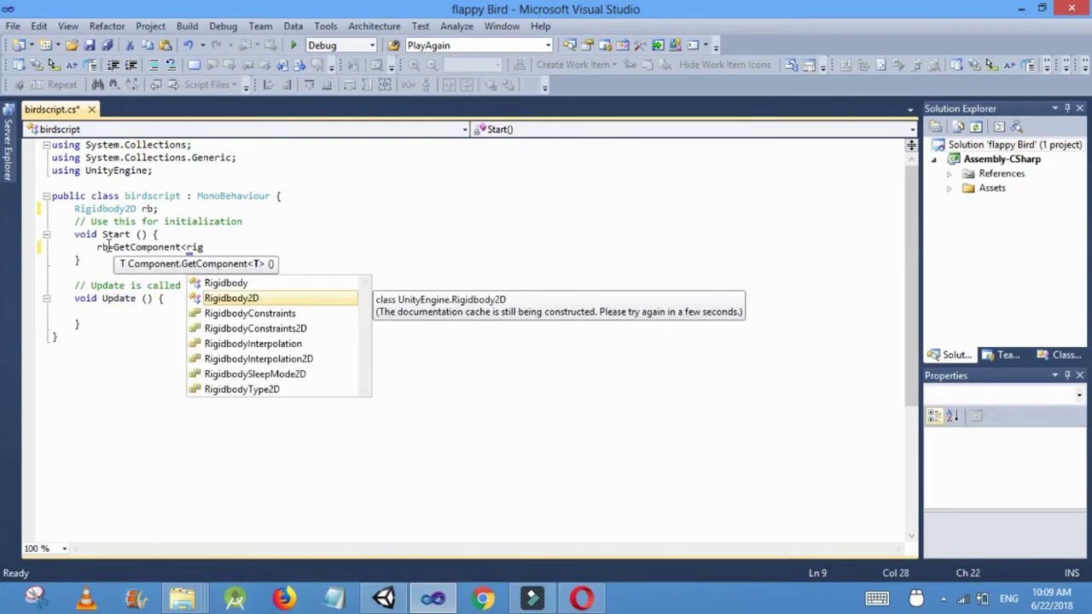
key("Tab")
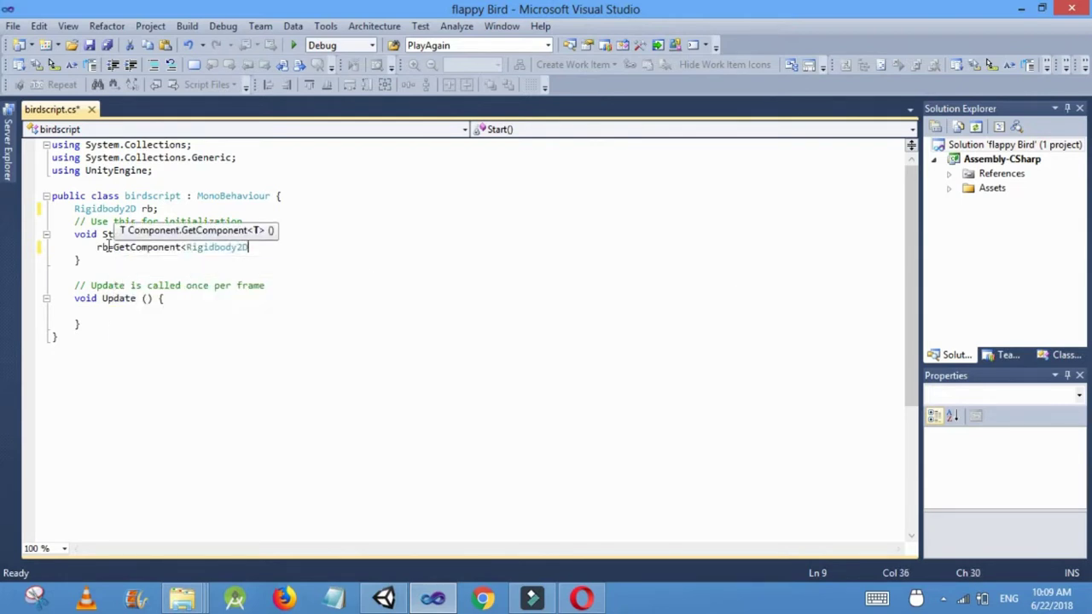
type(">()")
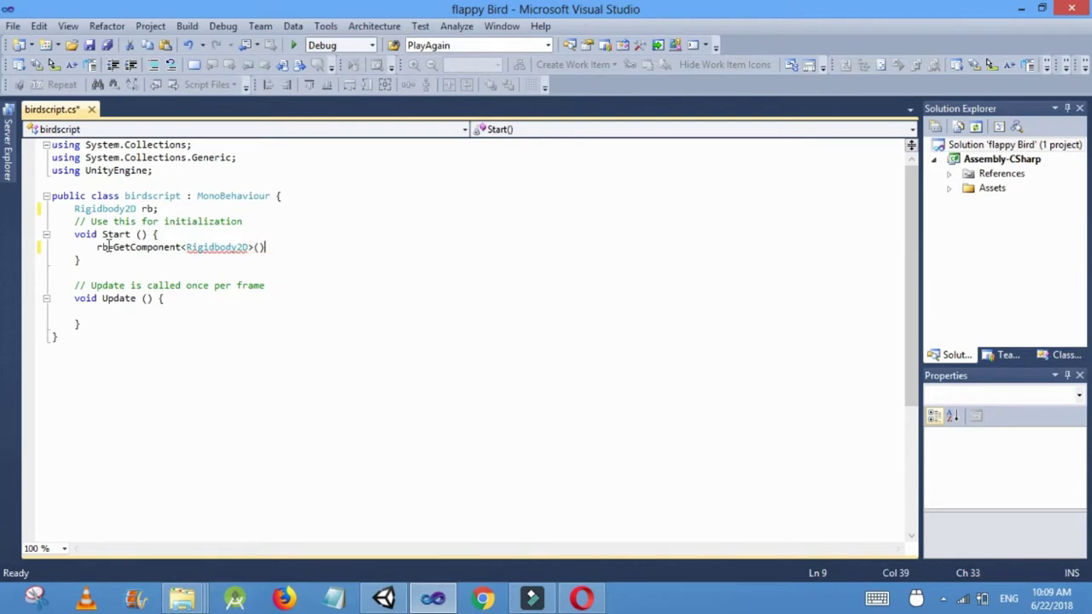
type(";")
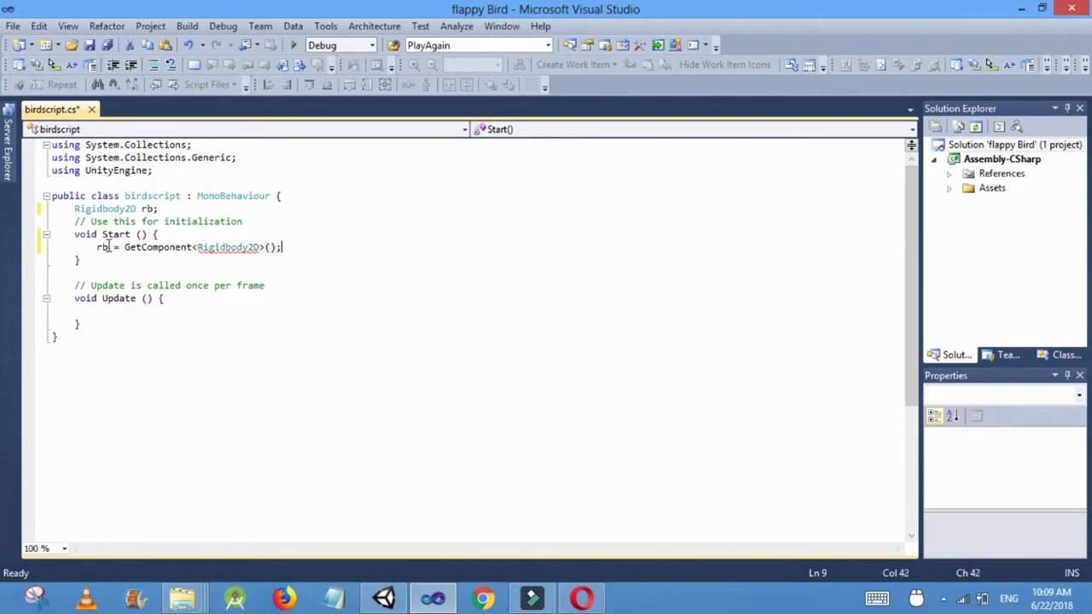
left_click(172, 299)
key("Return")
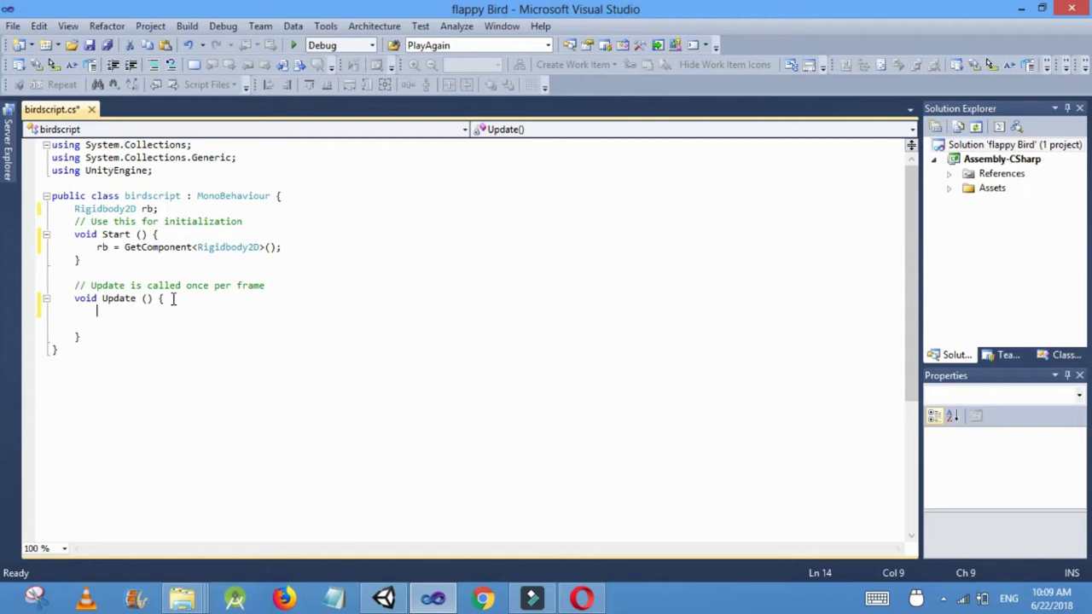
Add an if (Input.GetKeyDown("space")) block with braces in Update().
type("if(input")
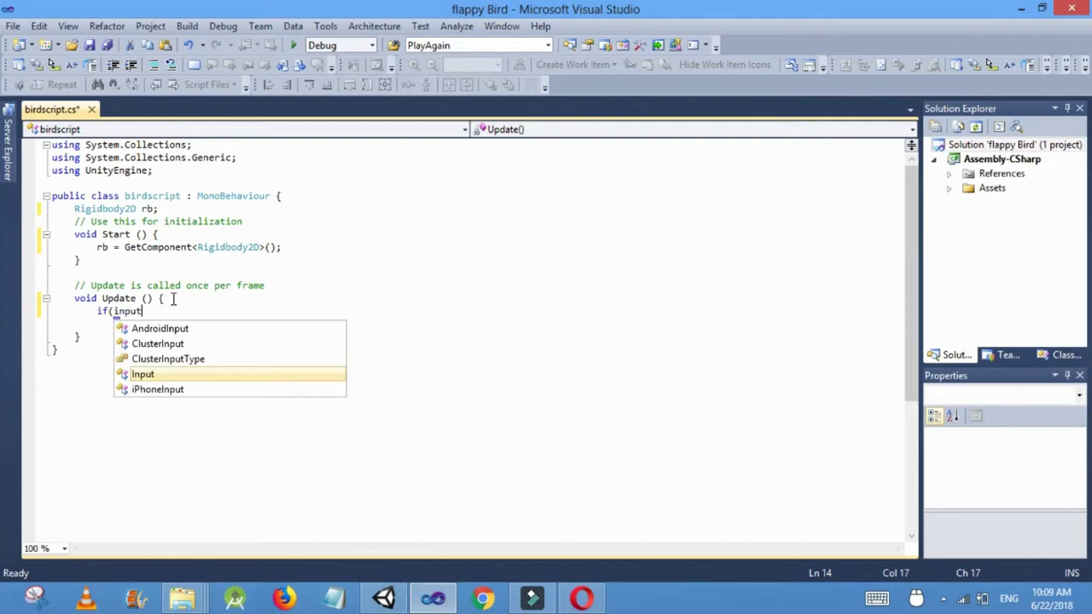
type(".get")
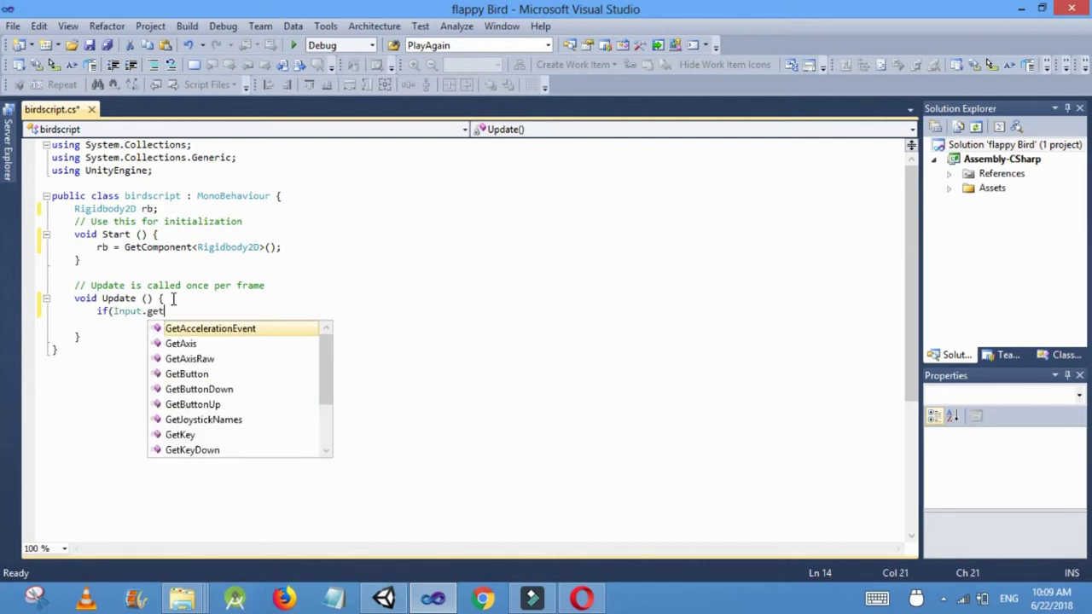
key("Down")
key("Down")
key("Down")
key("Down")
key("Down")
key("Down")
key("Down")
key("Down")
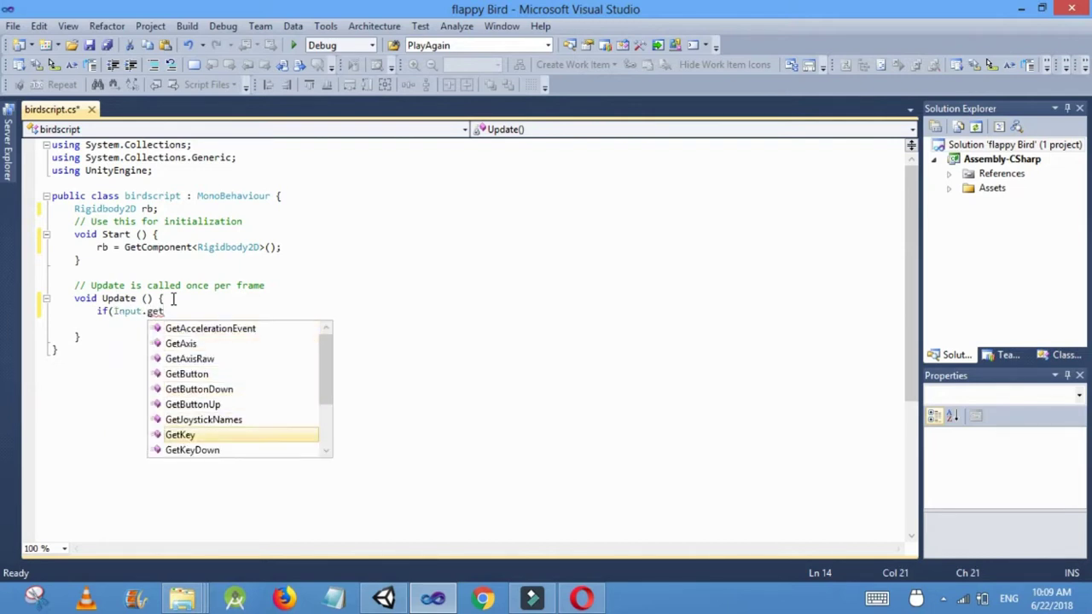
key("Tab")
type("(")
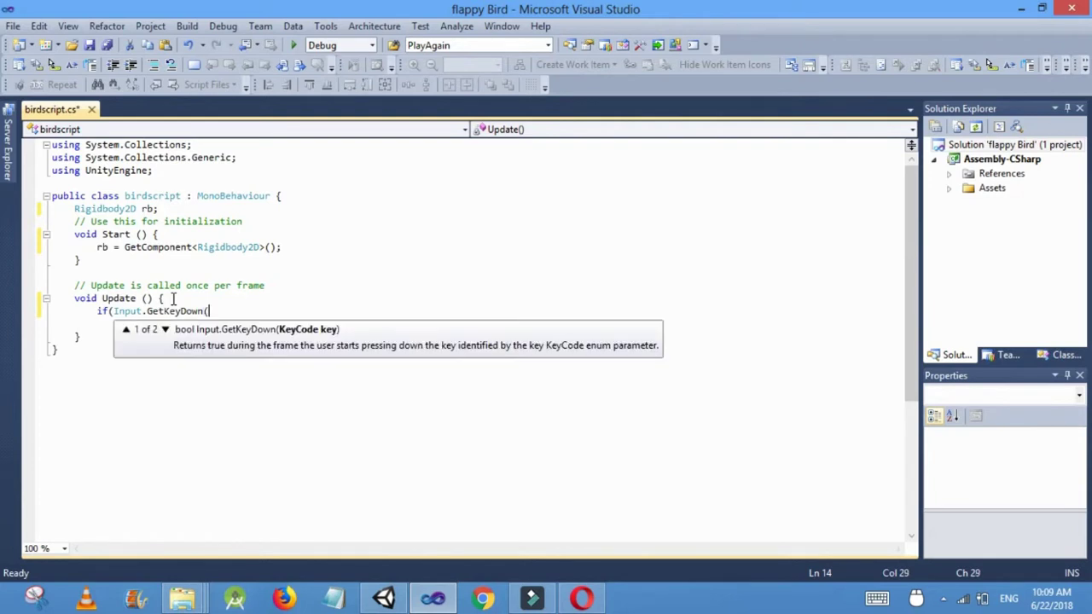
type("\"space\")")
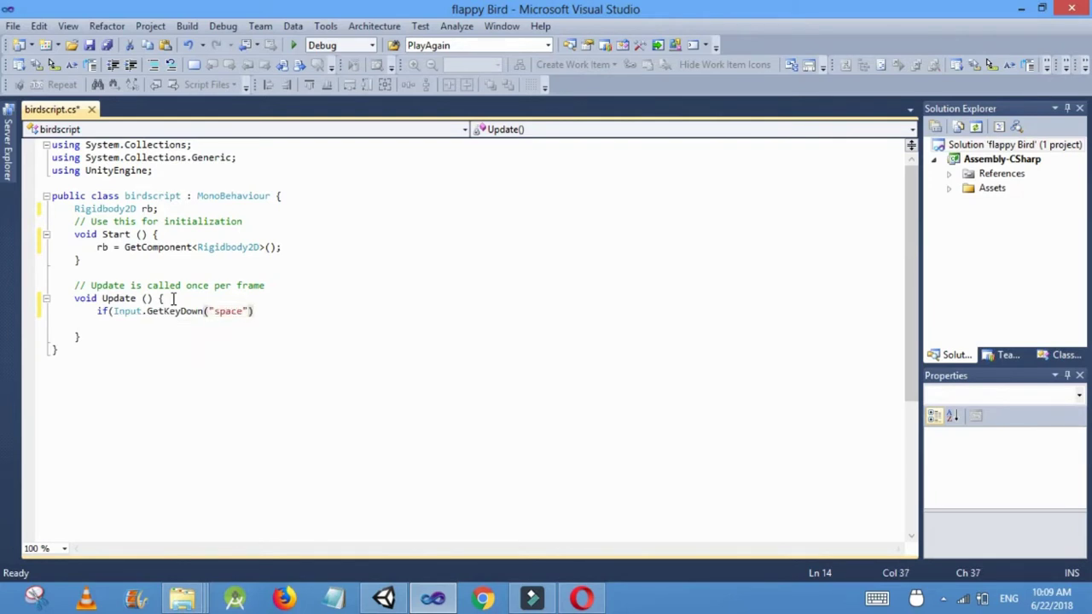
type(")")
key("Return")
type("{")
key("Return")
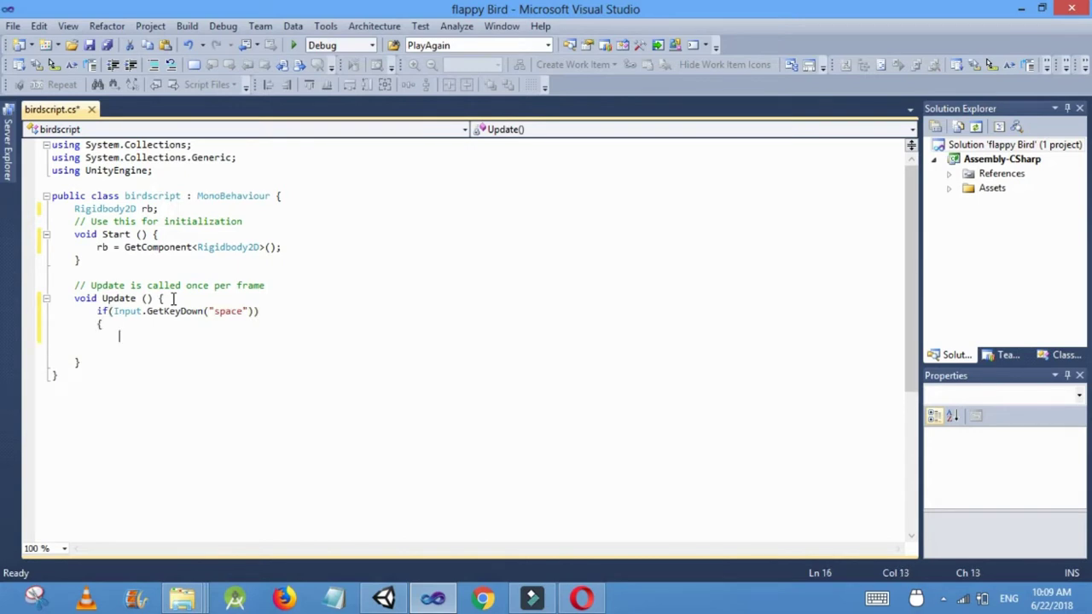
key("Return")
type("}")
key("Up")
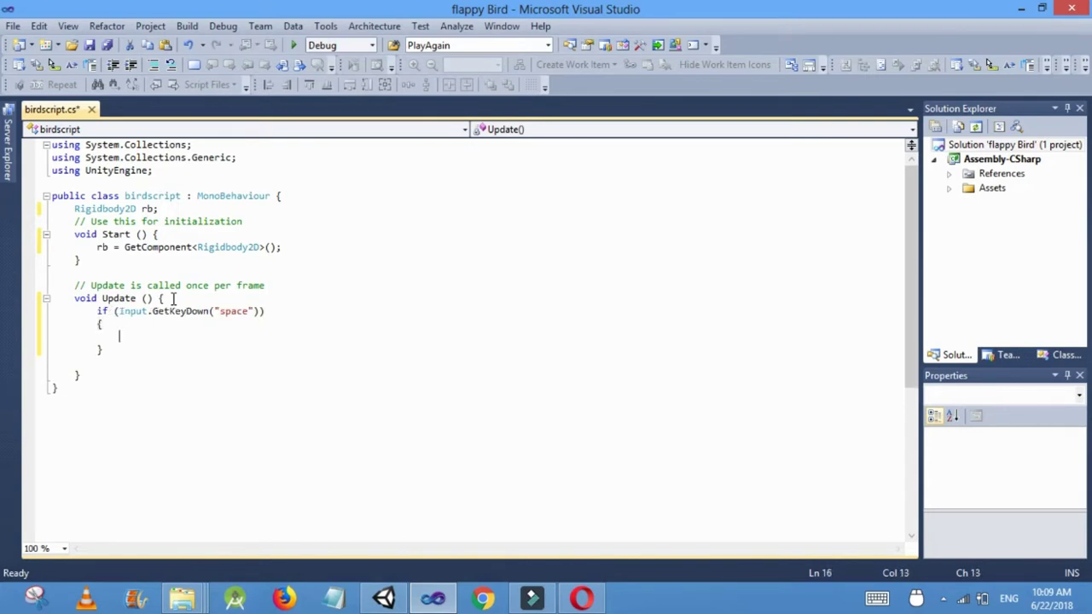
Inside it call rb.AddForce(new Vector2(0.3f, 6), ForceMode2D.Impulse) and save birdscript.cs.
type("rb.A")
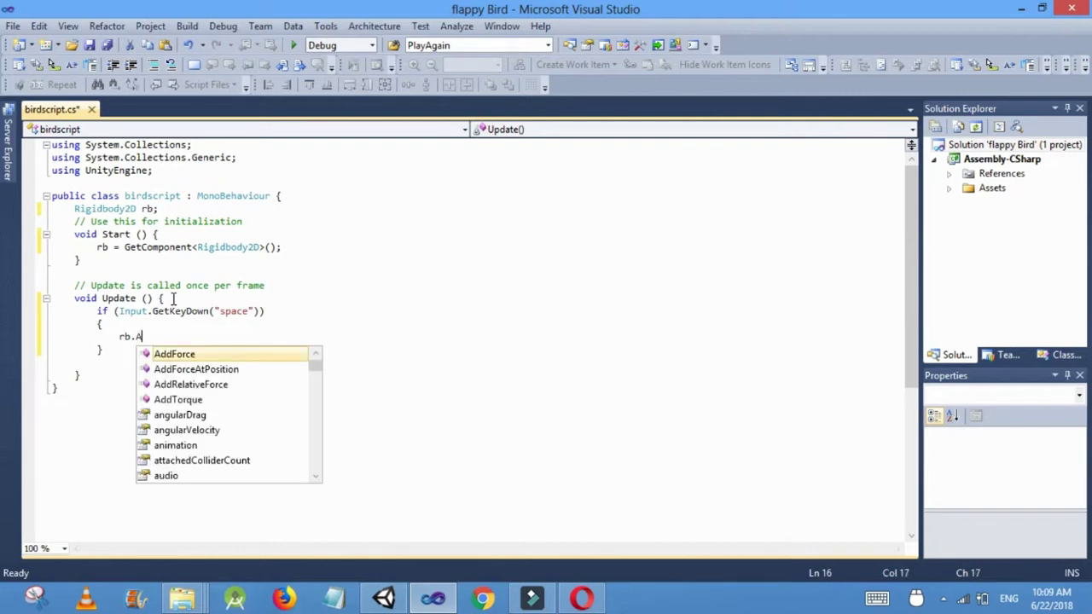
key("Tab")
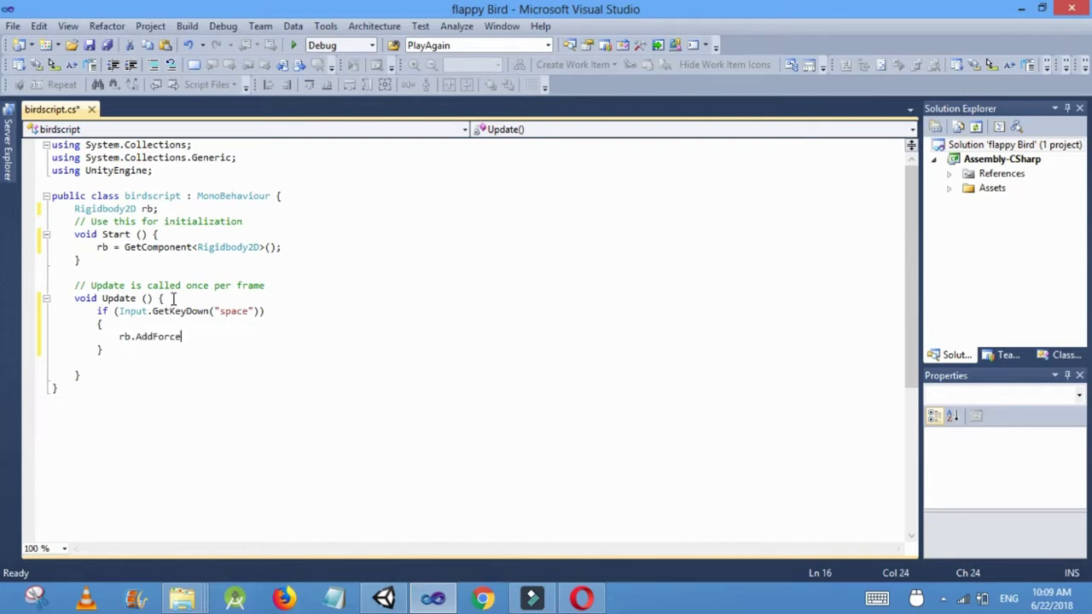
type("(0.")
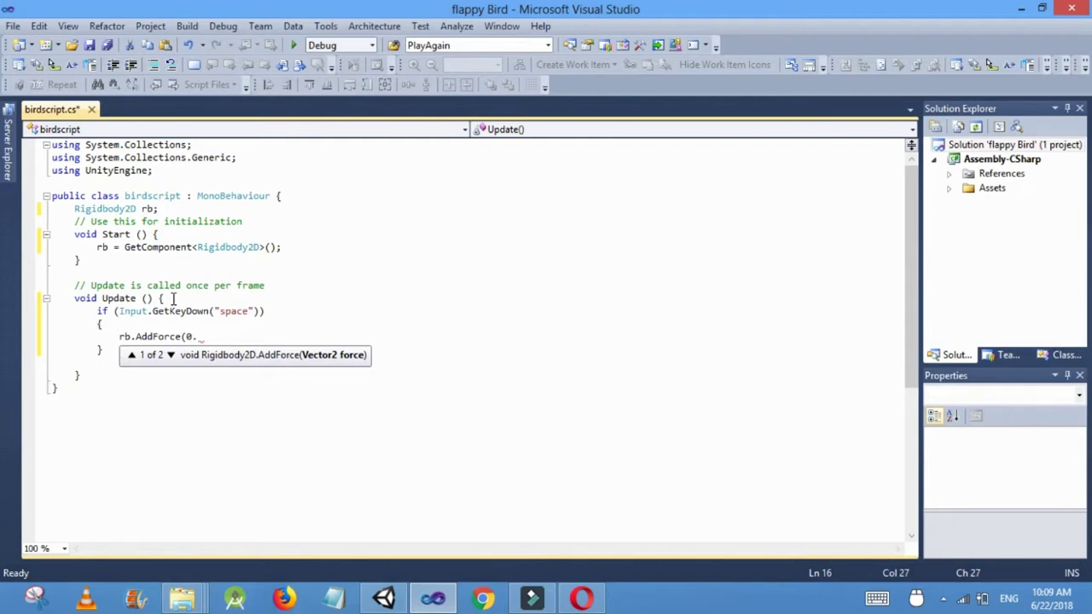
type("3f,")
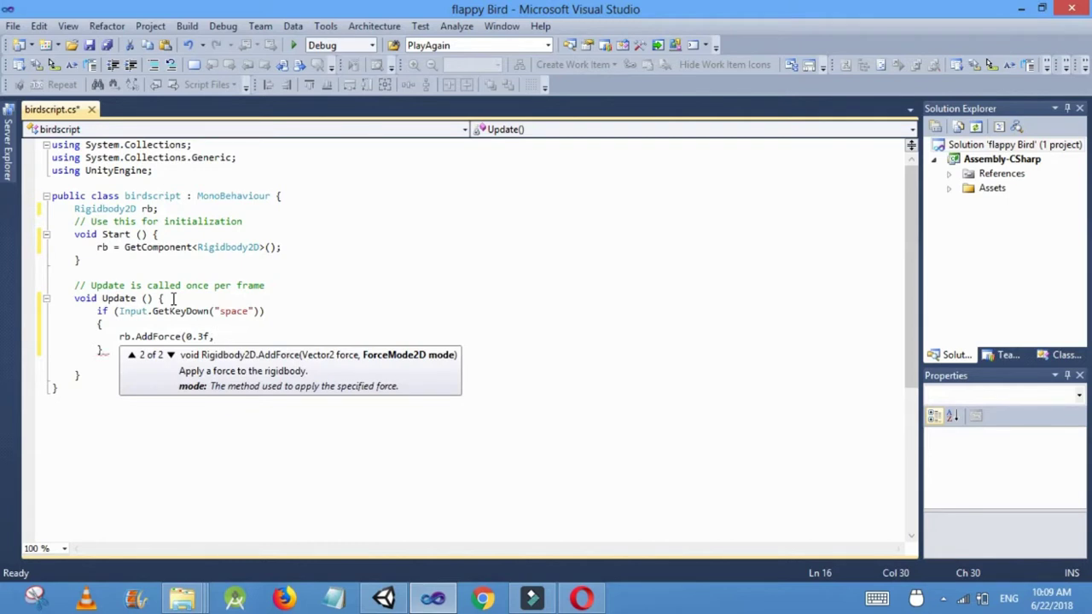
type("6")
key("BackSpace")
key("BackSpace")
key("BackSpace")
key("BackSpace")
key("BackSpace")
key("BackSpace")
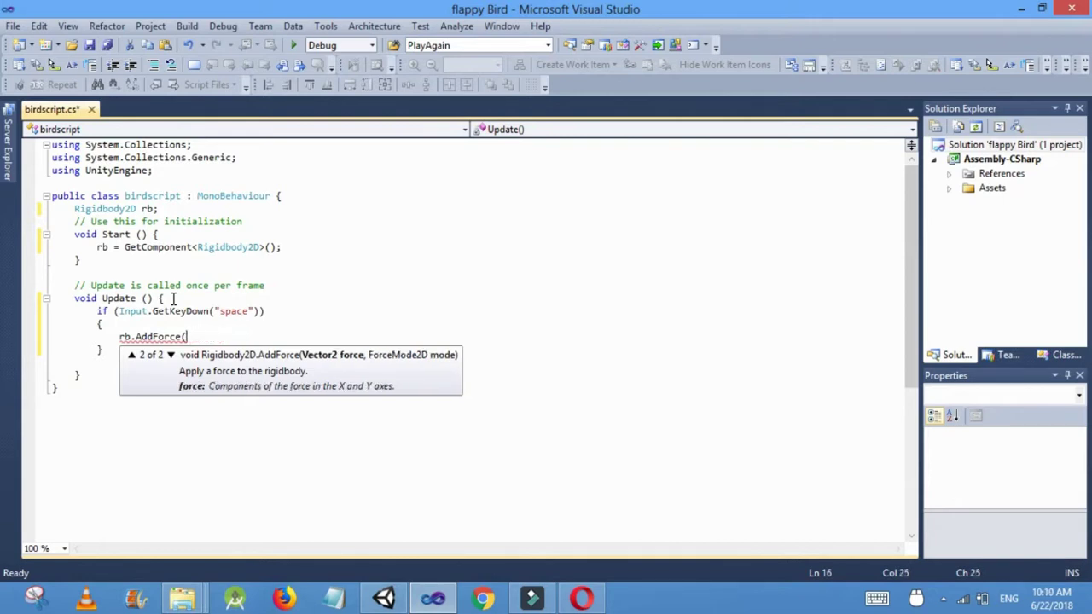
type("new vec")
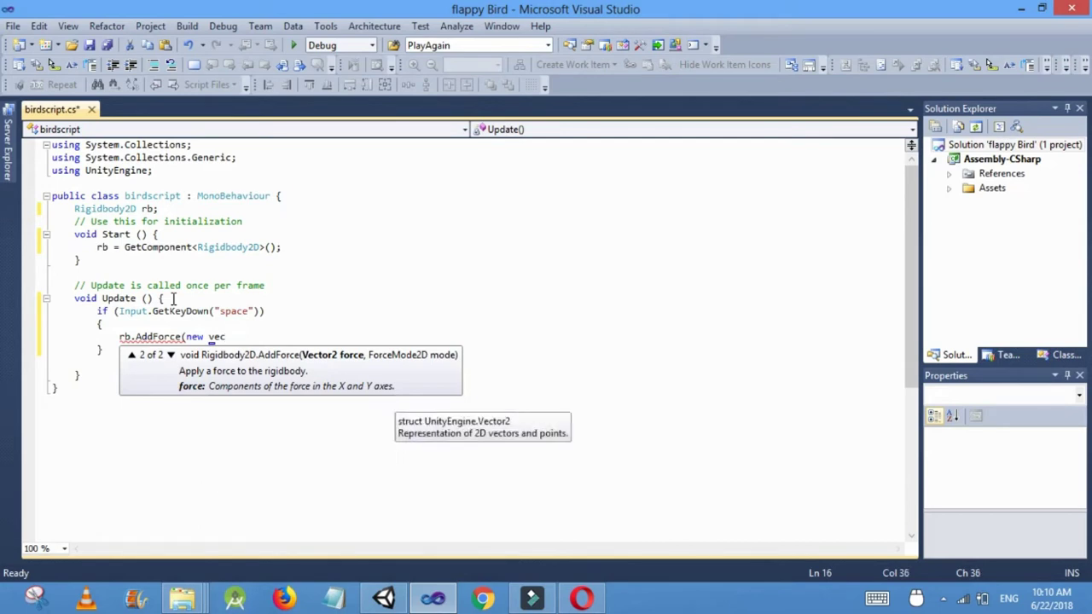
key("Tab")
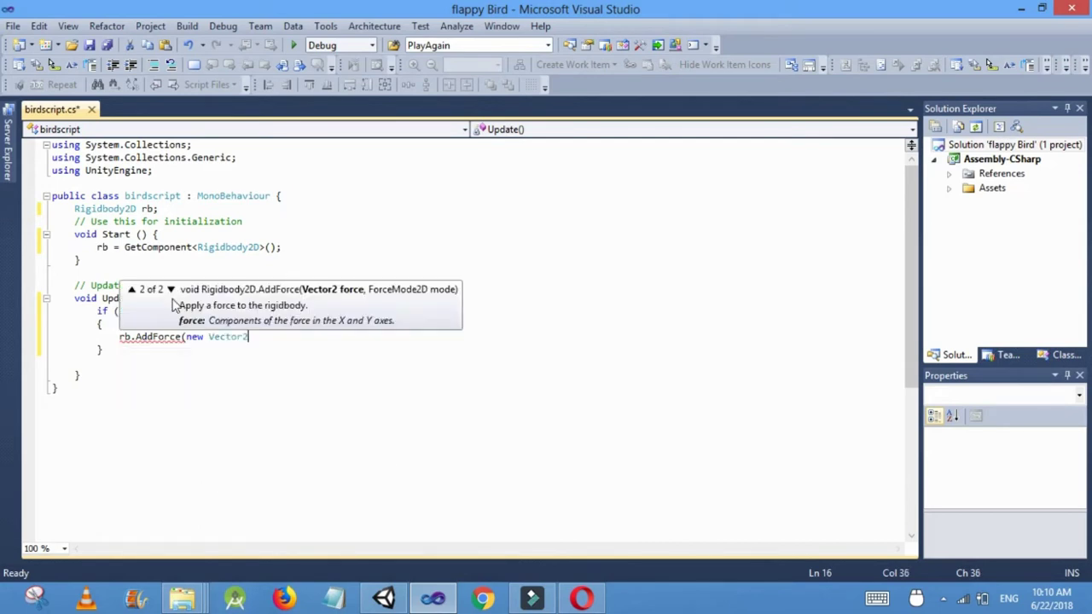
type("(0")
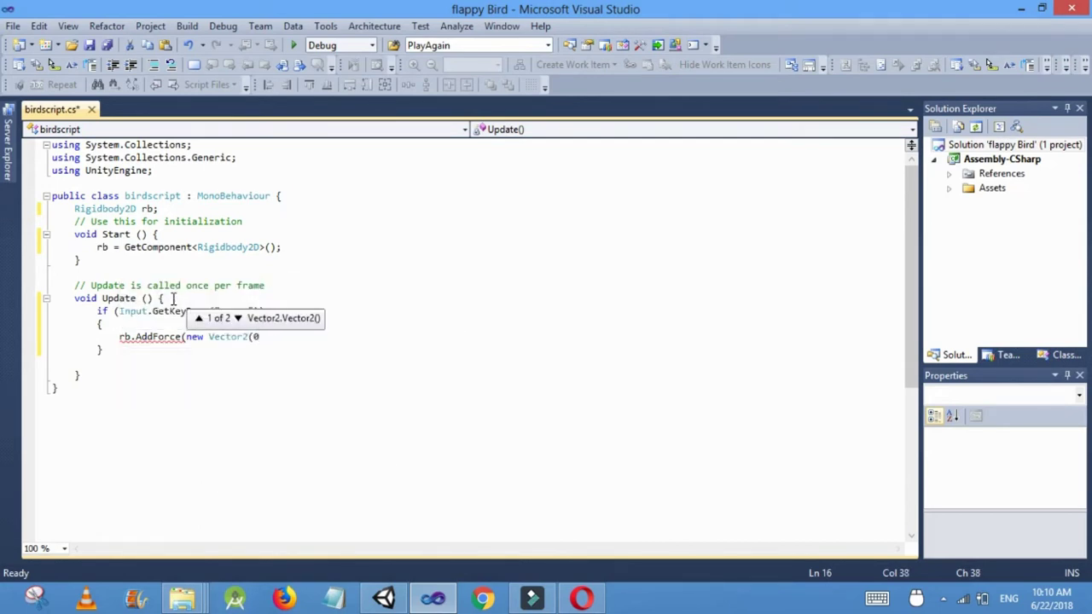
type(".3f,")
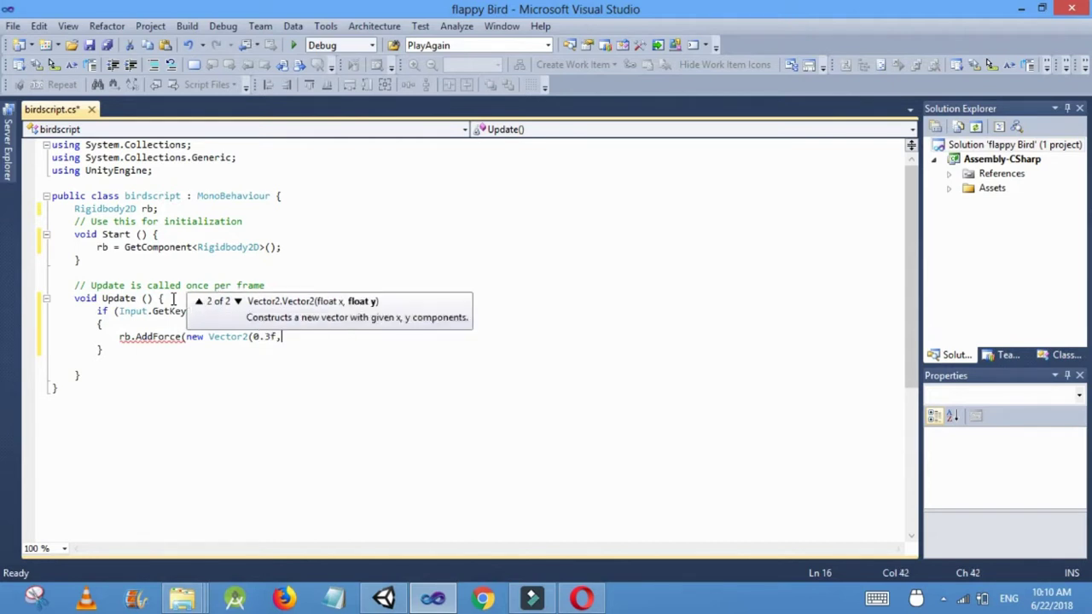
type("6)")
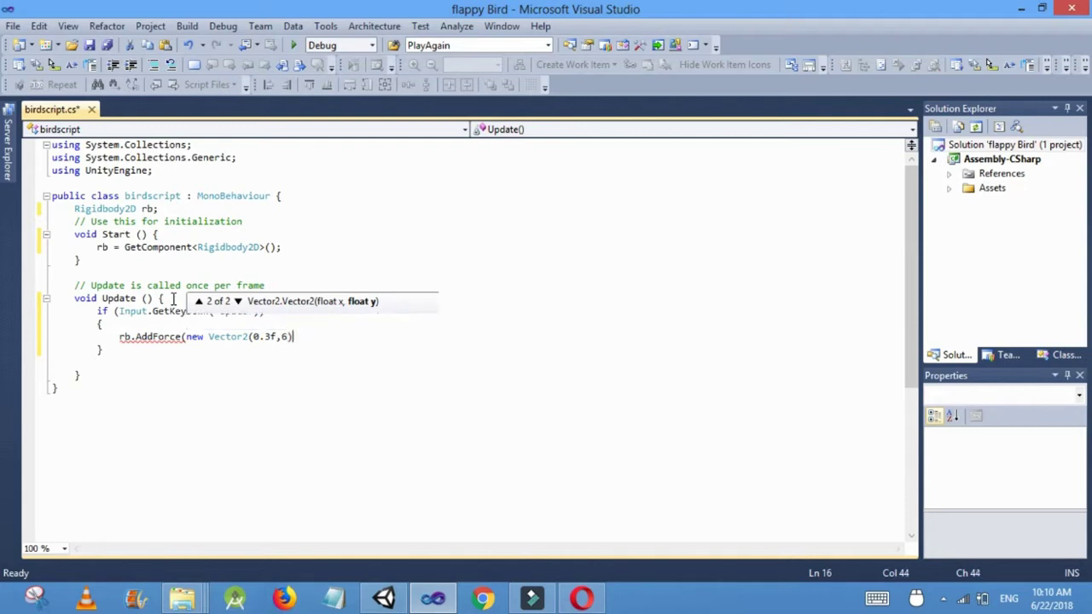
type(",")
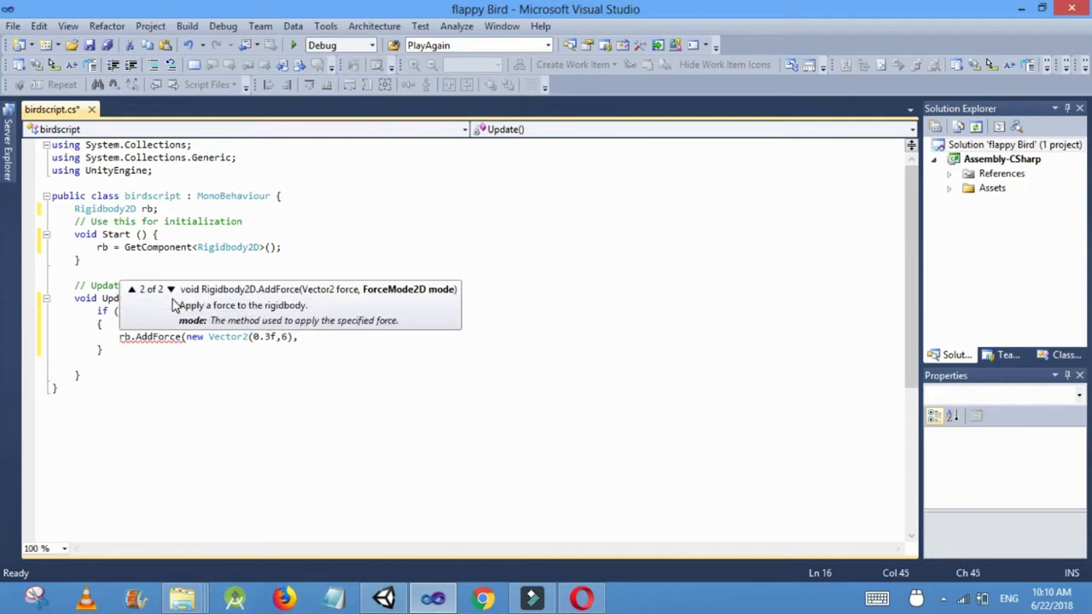
type("For")
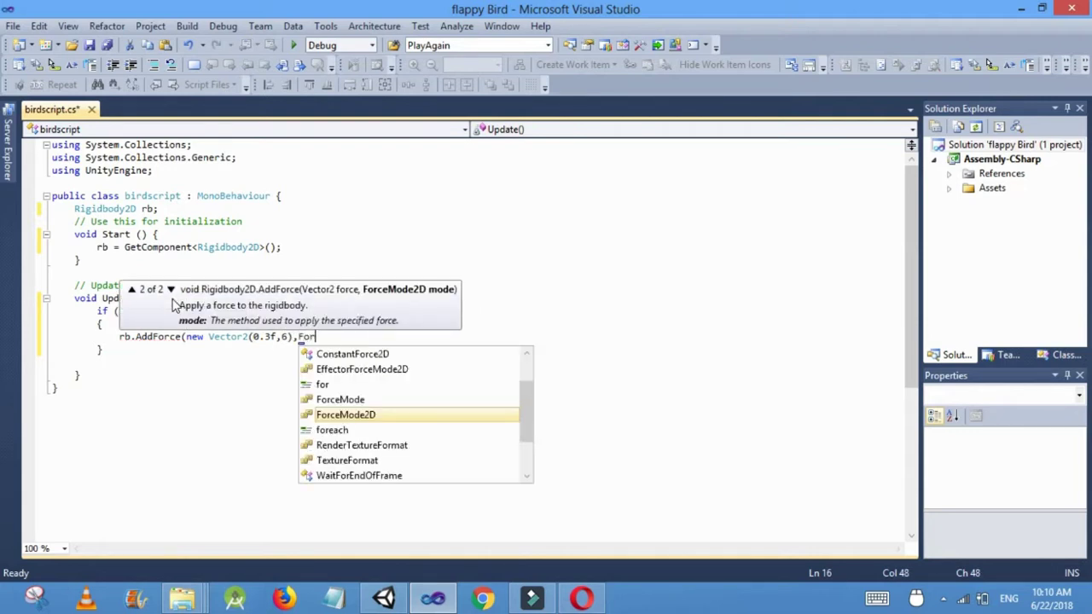
key("Tab")
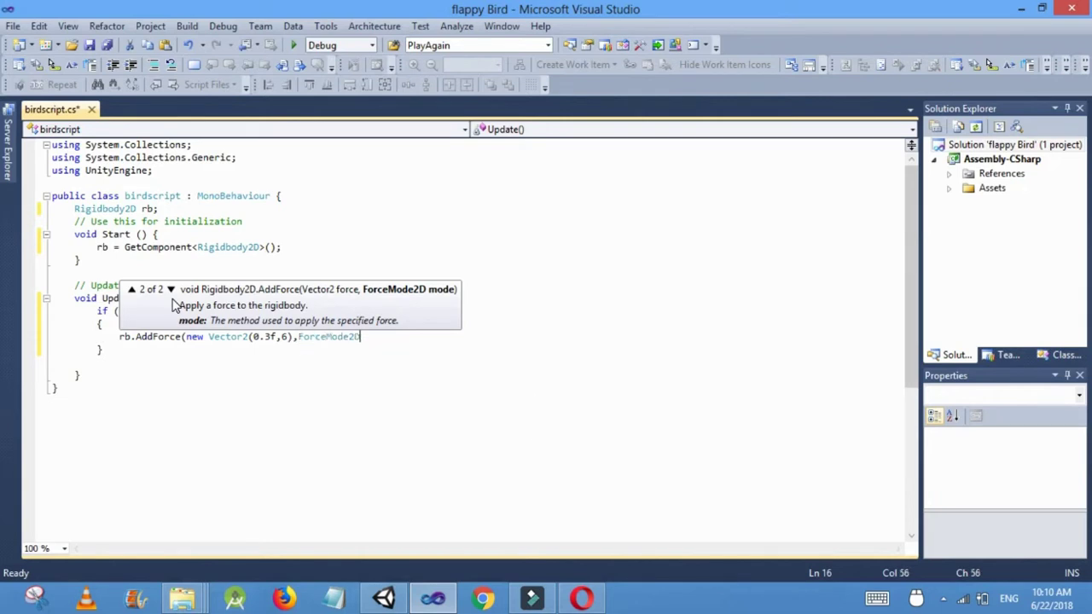
type(".im")
key("Tab")
type(");")
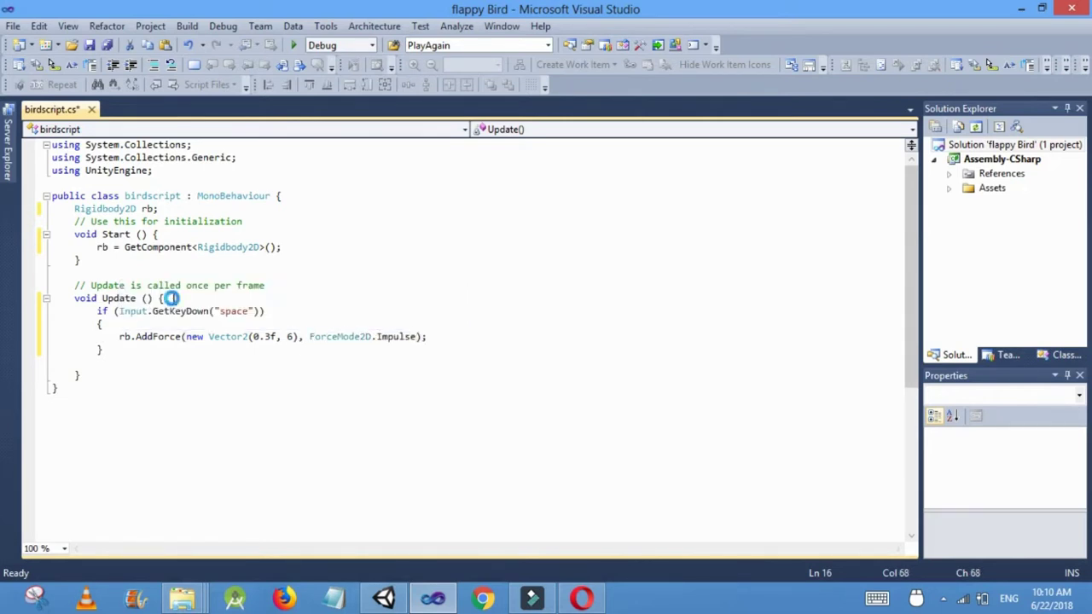
key("ctrl+s")
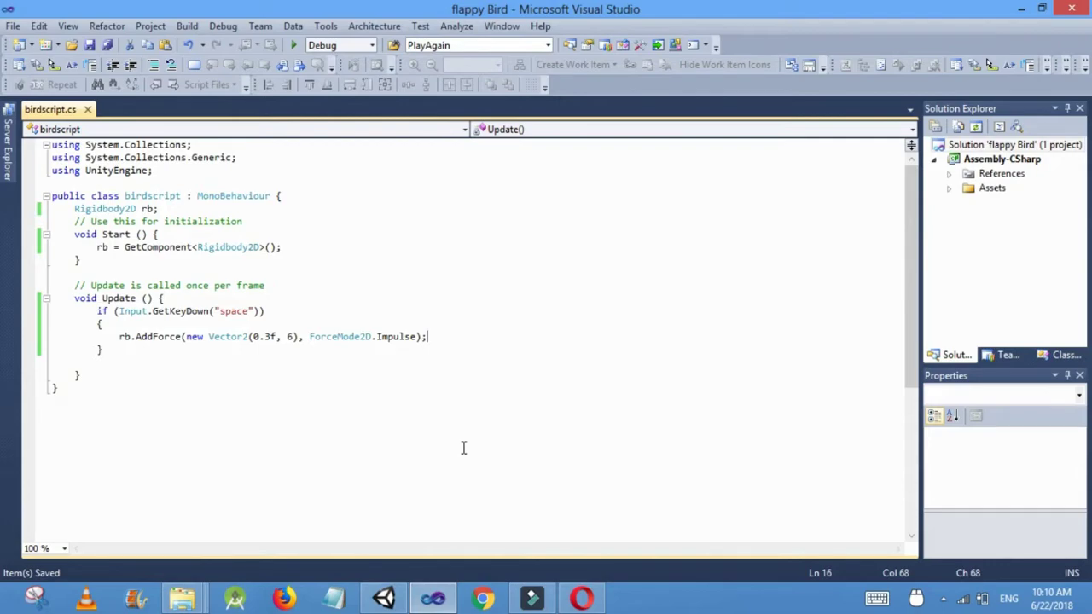
left_click(384, 598)
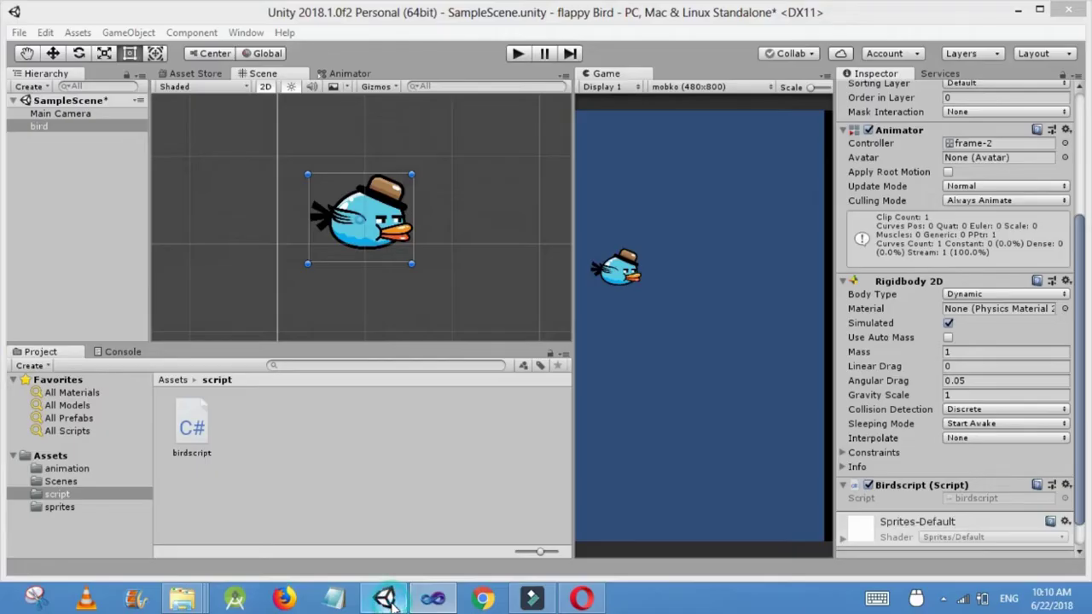
left_click(518, 53)
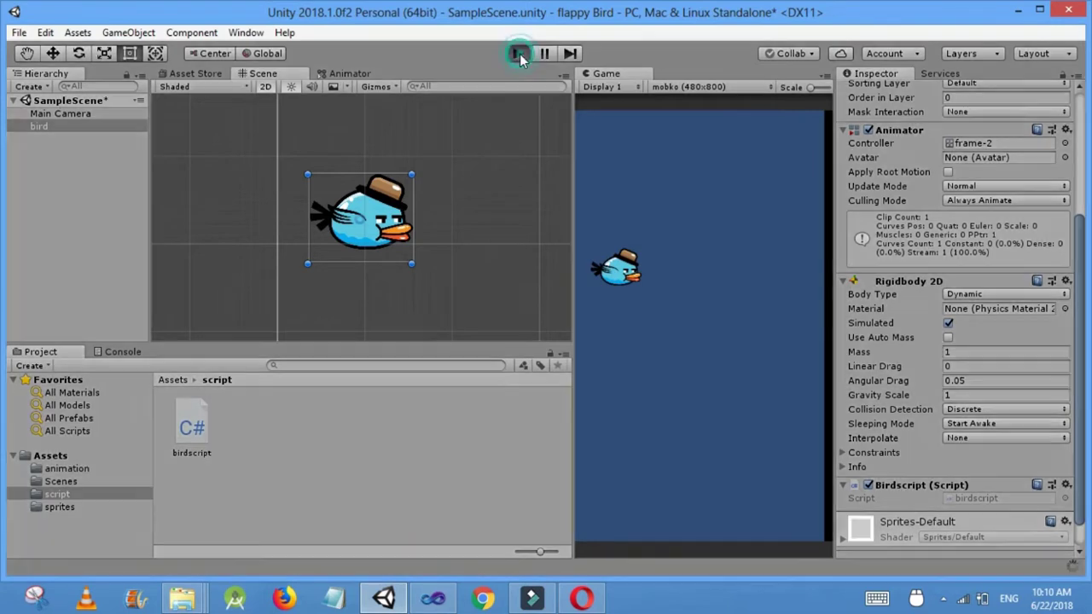
left_click(631, 300)
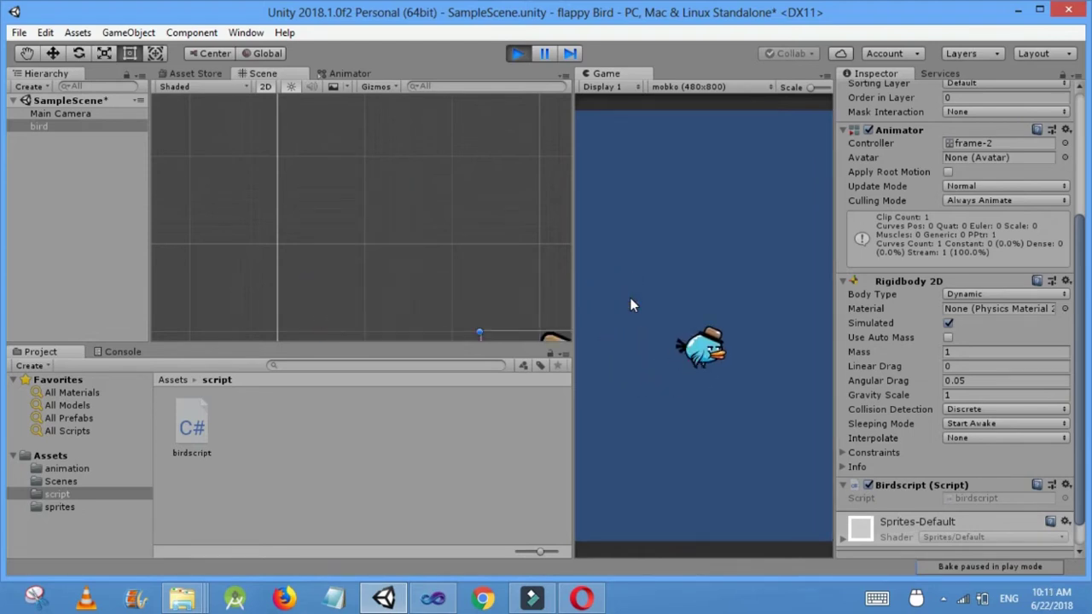
left_click(630, 299)
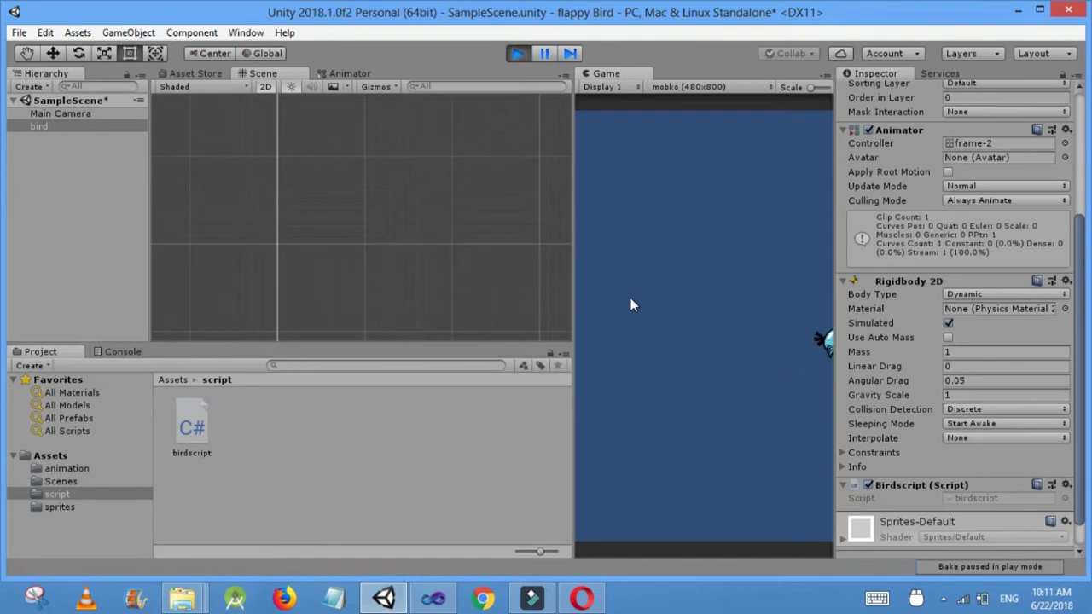
left_click(518, 54)
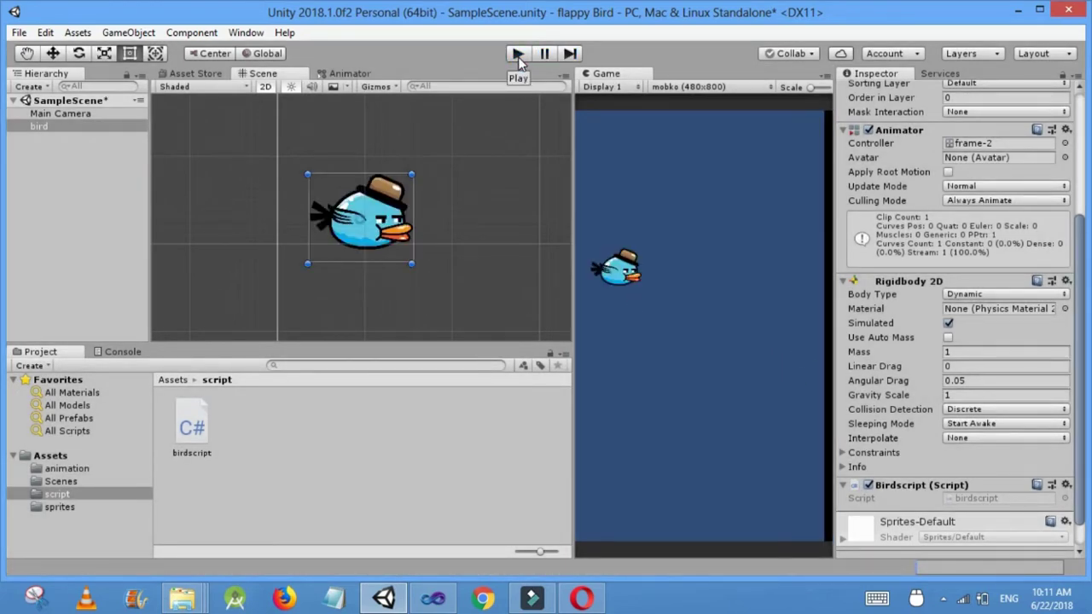
Create a C# script named camerascript in the script folder and open it in Visual Studio.
right_click(343, 436)
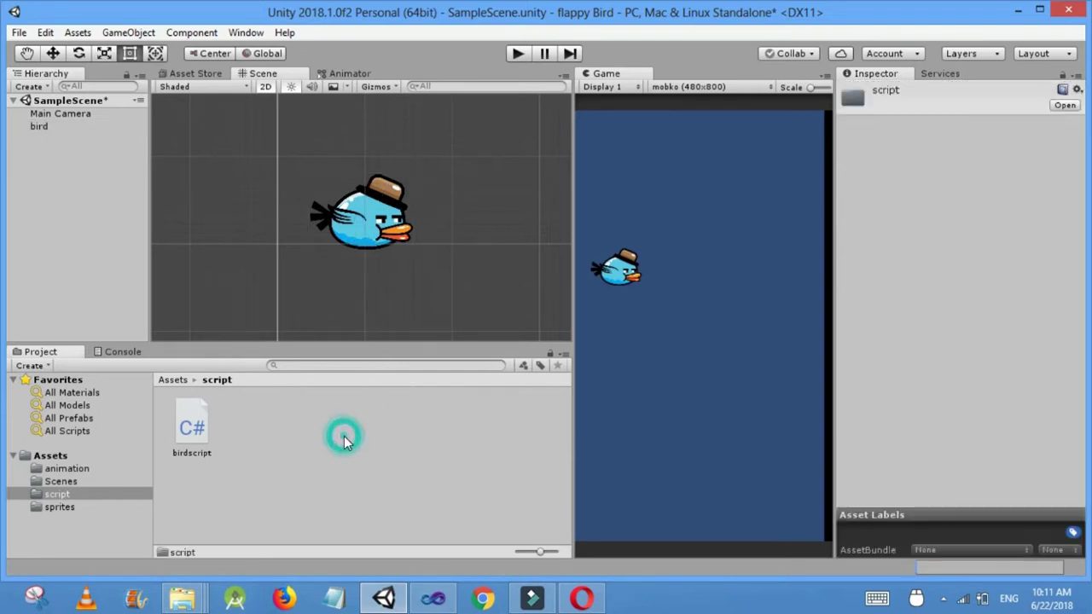
mouse_move(415, 104)
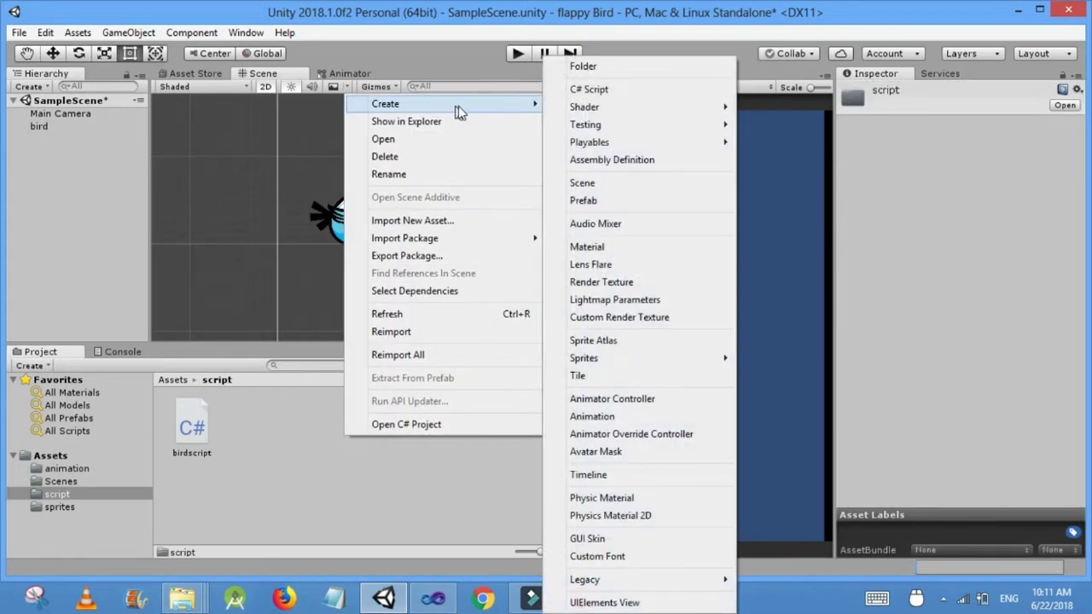
left_click(592, 90)
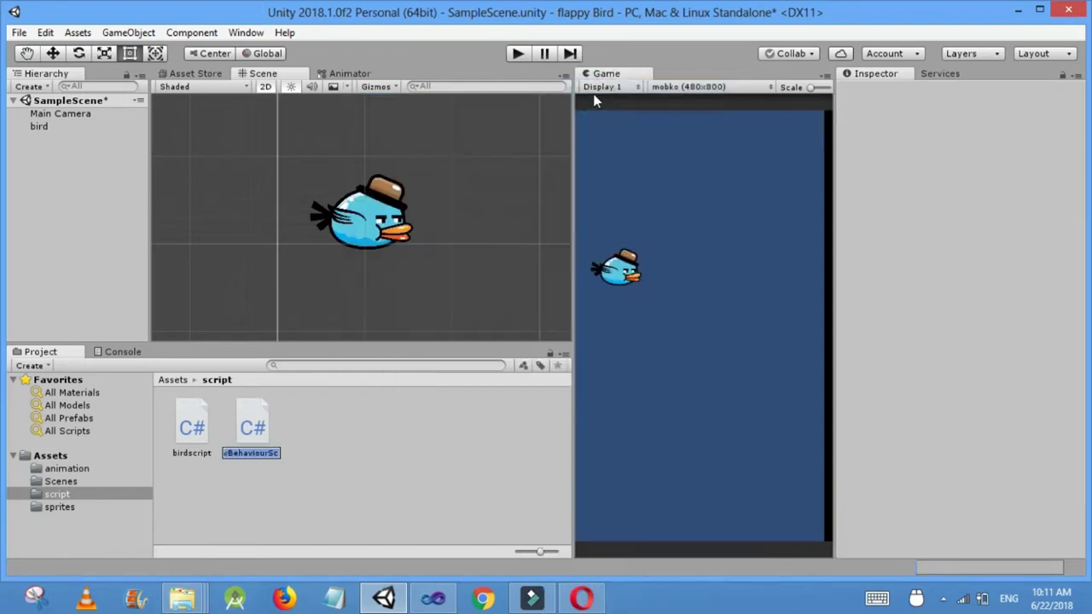
type("camerascript")
left_click(592, 94)
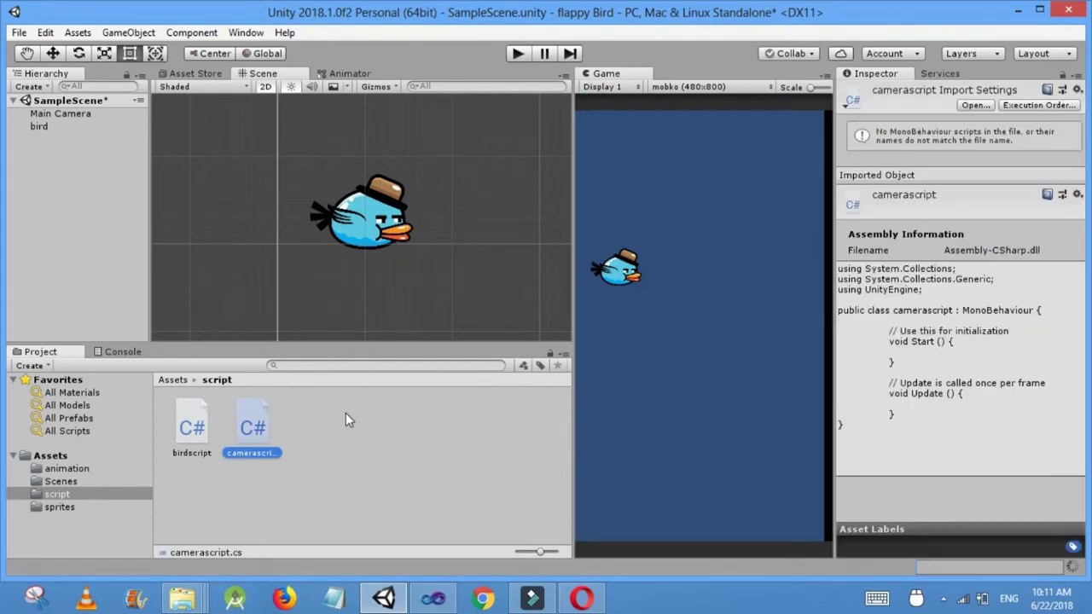
double_click(256, 422)
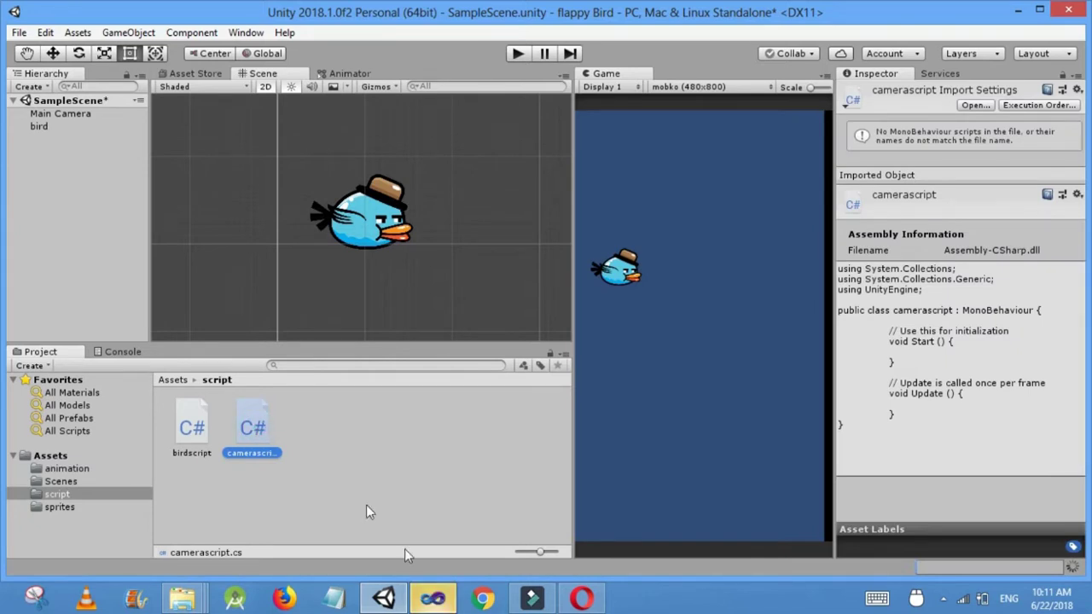
left_click(433, 600)
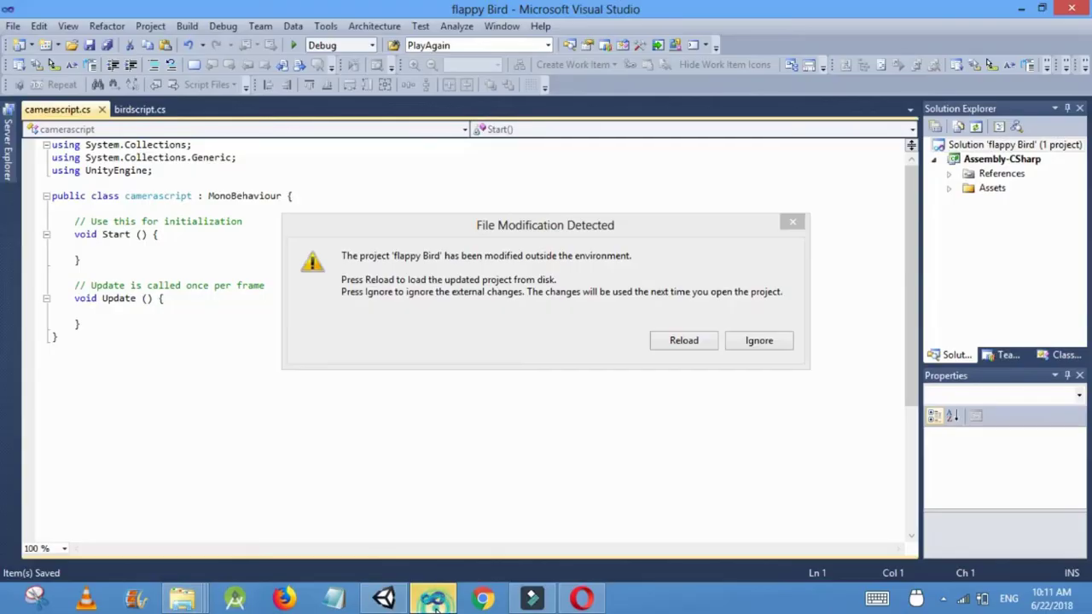
Reload the modified project and add 'public GameObject bird;' under the camerascript class.
left_click(700, 342)
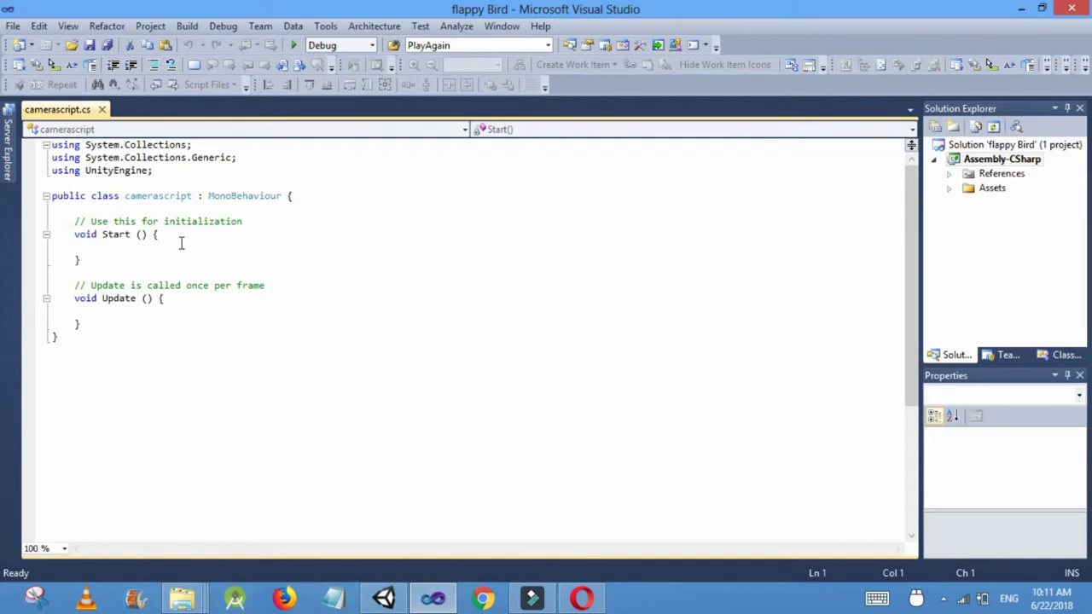
left_click(191, 299)
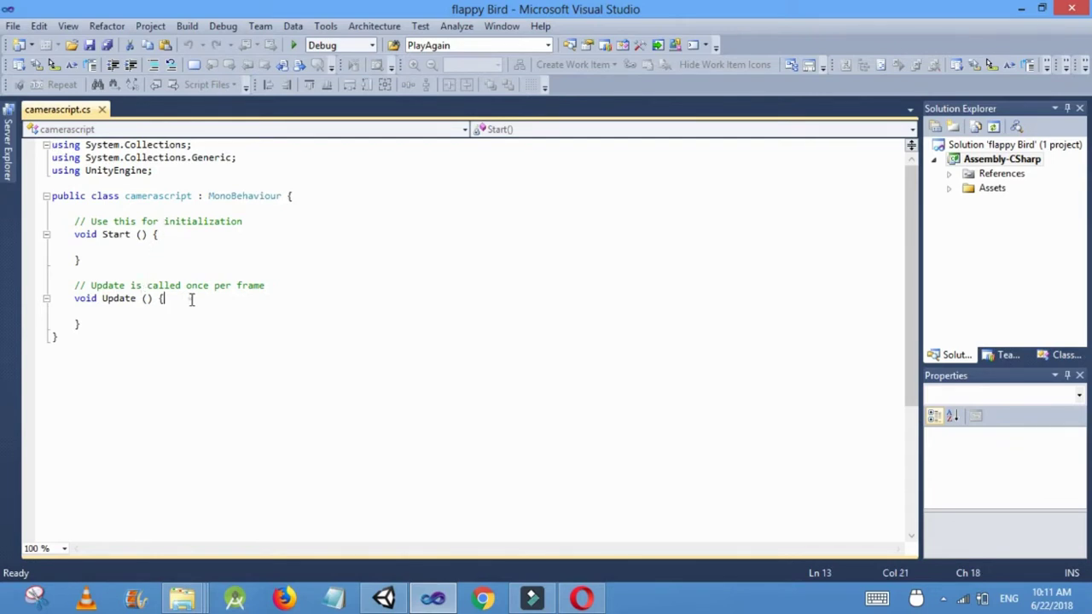
left_click(137, 208)
type("public ")
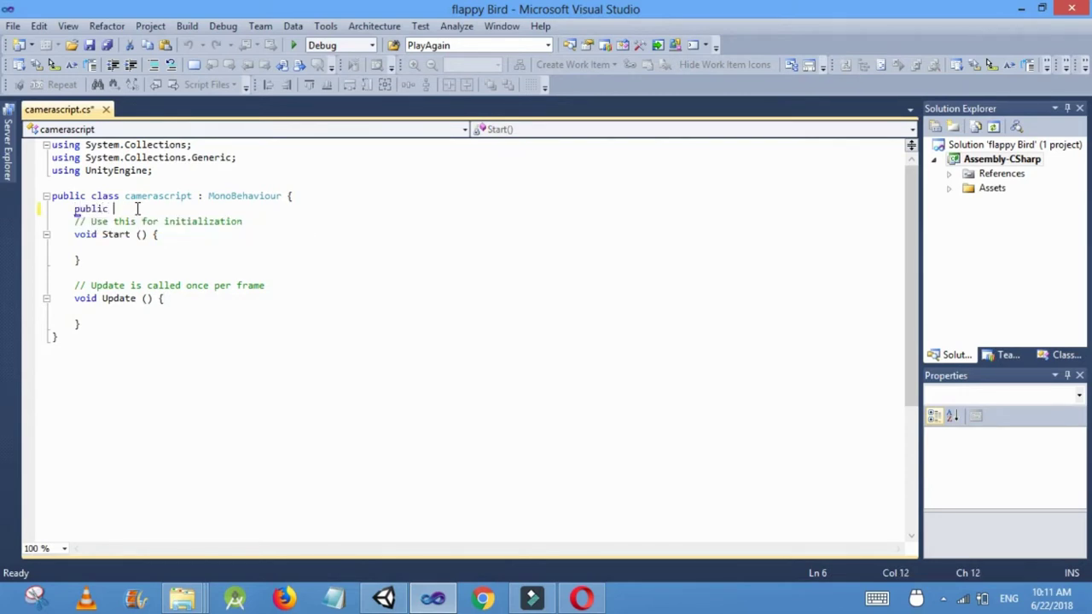
type("game")
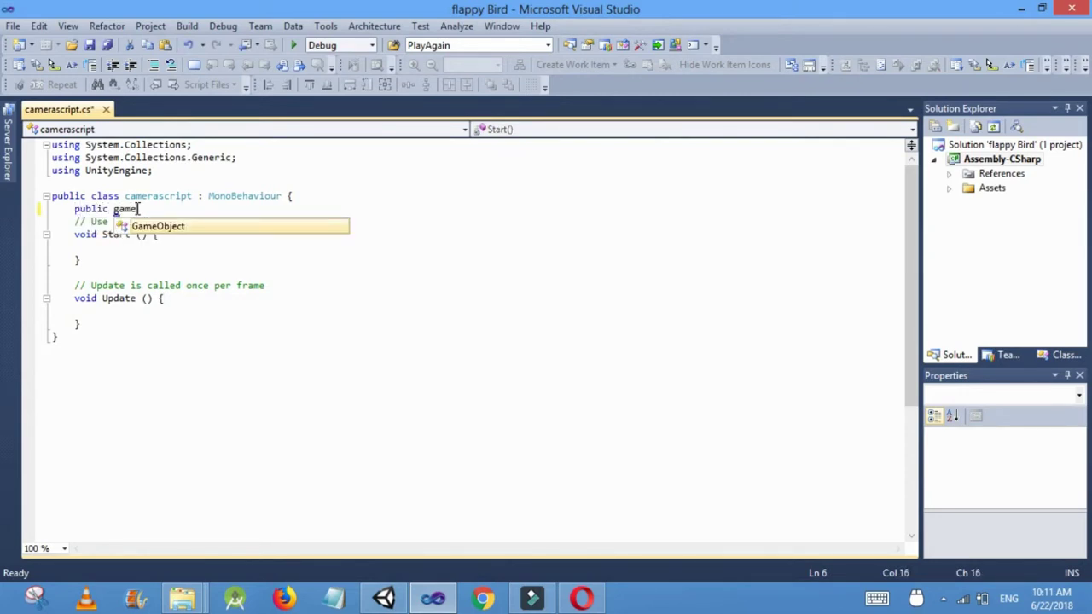
type(" bird")
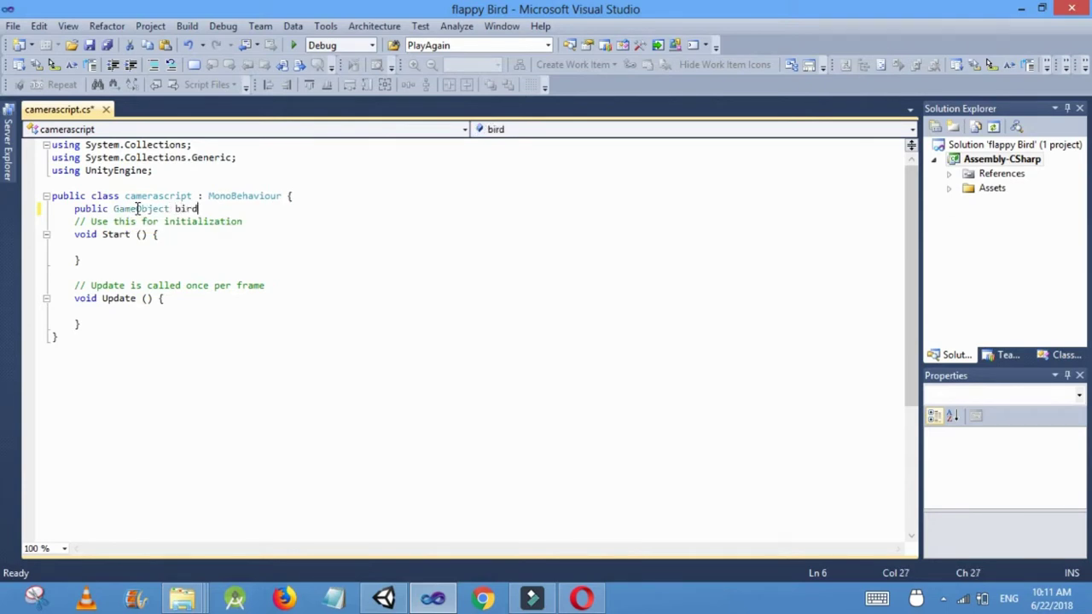
type(";")
In Update(), set transform.position to a new Vector3 with bird's x and 0 height.
left_click(121, 310)
type("tra")
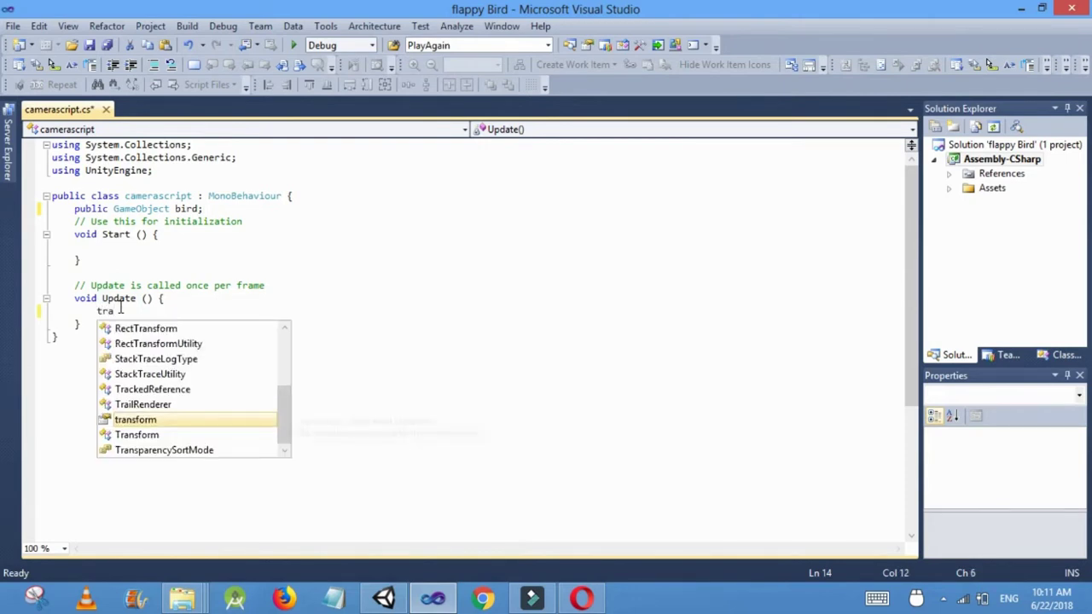
key("Tab")
type(".po")
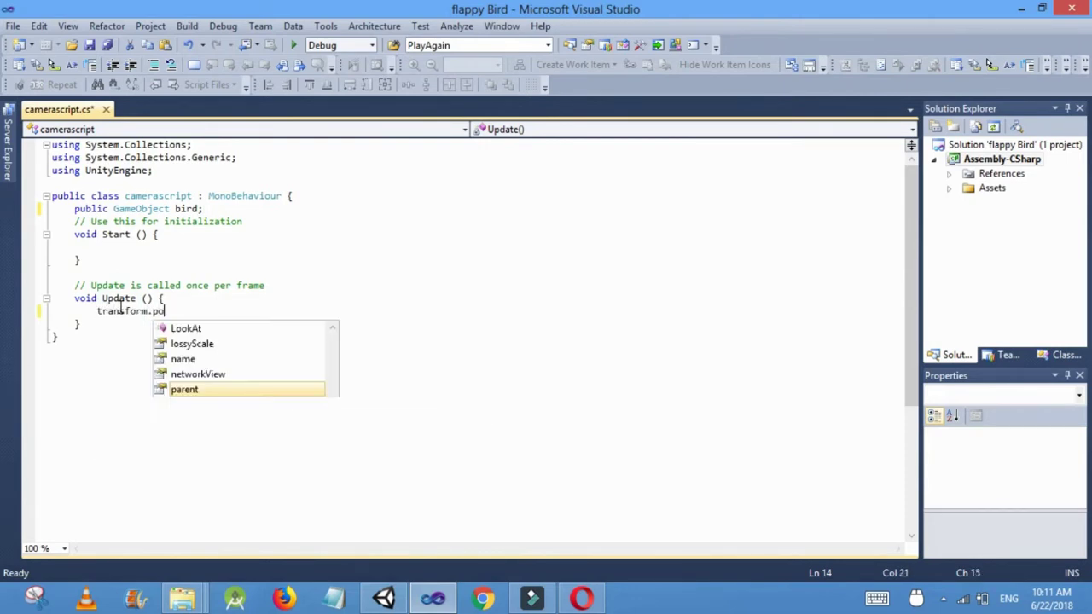
key("Tab")
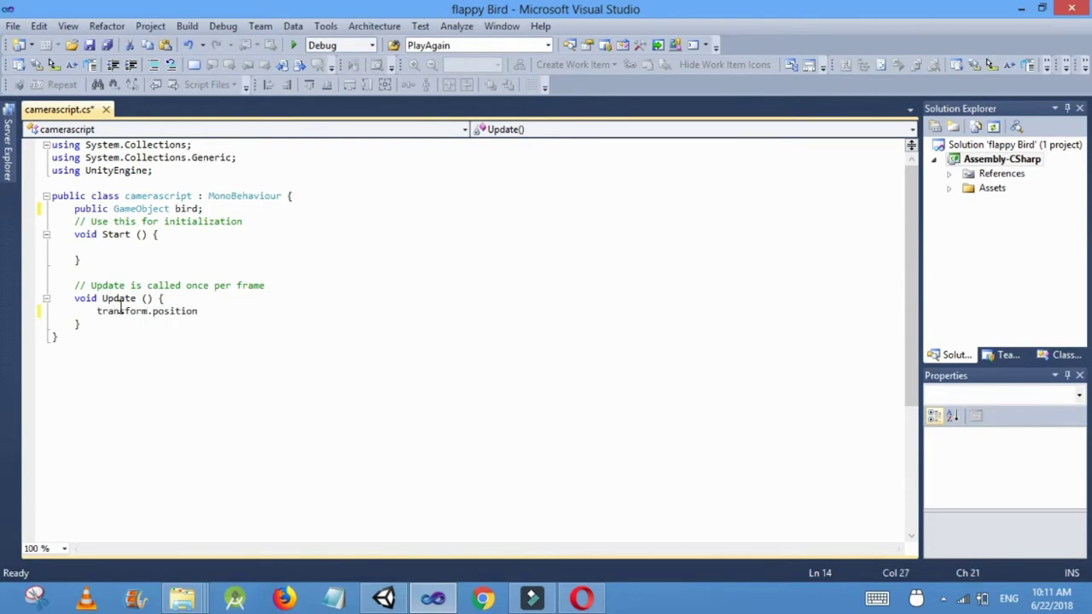
type("=new")
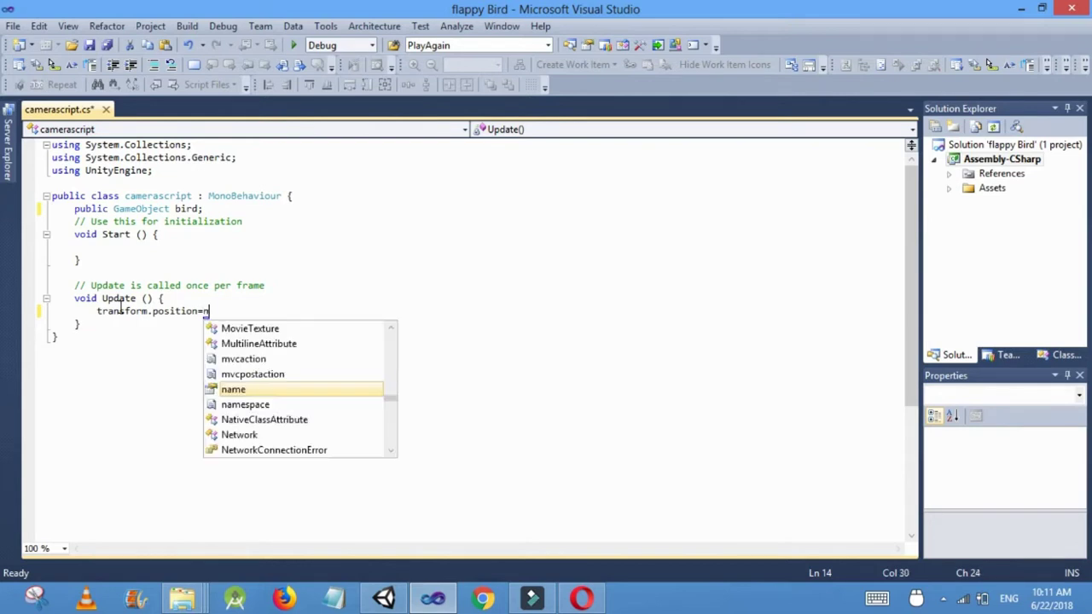
type(" ve")
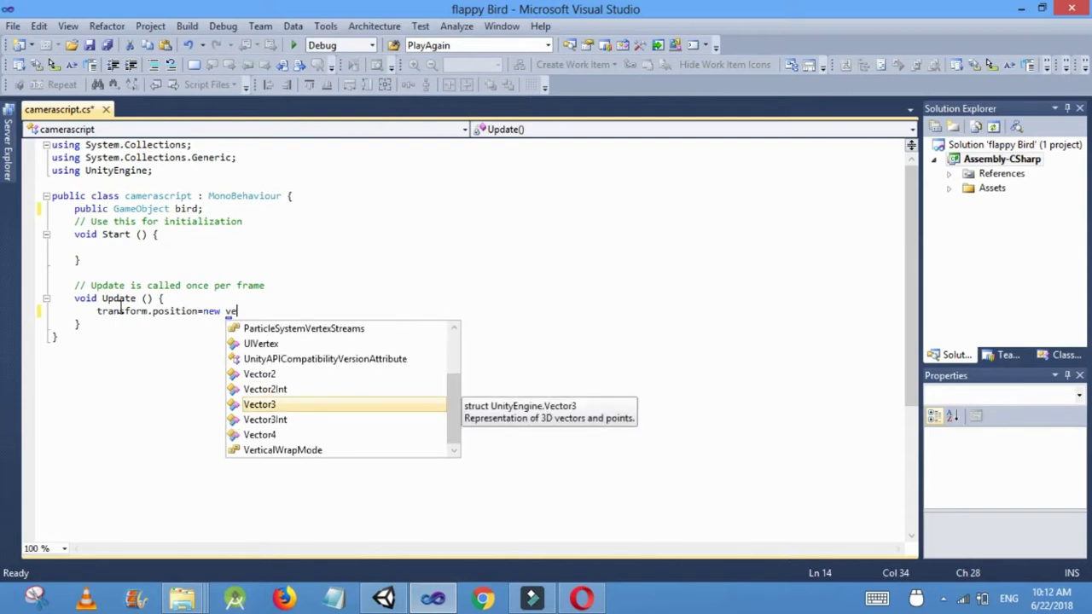
key("Tab")
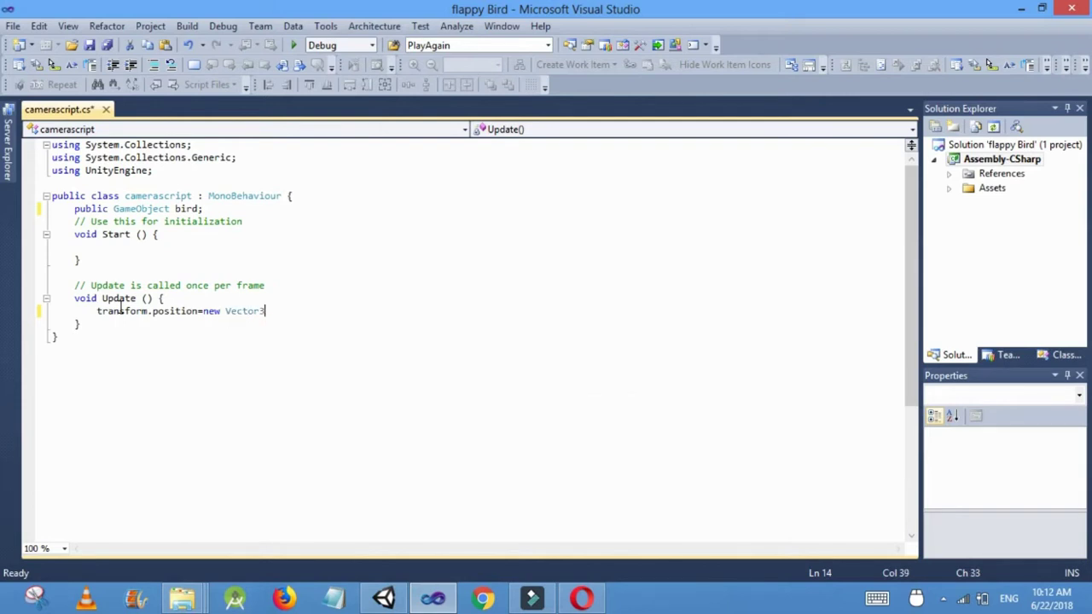
type("(")
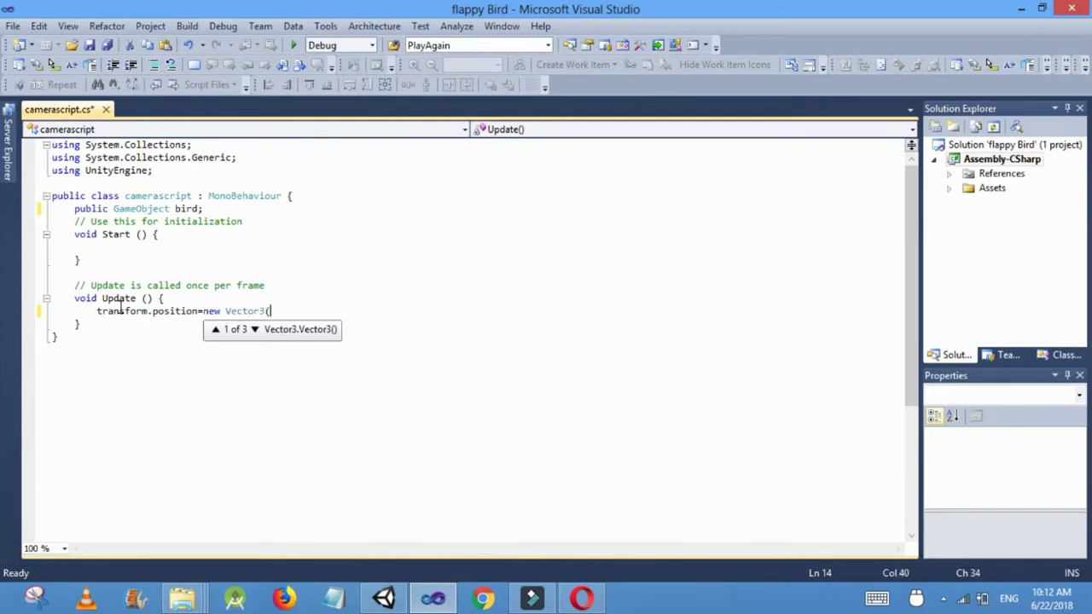
type("bird")
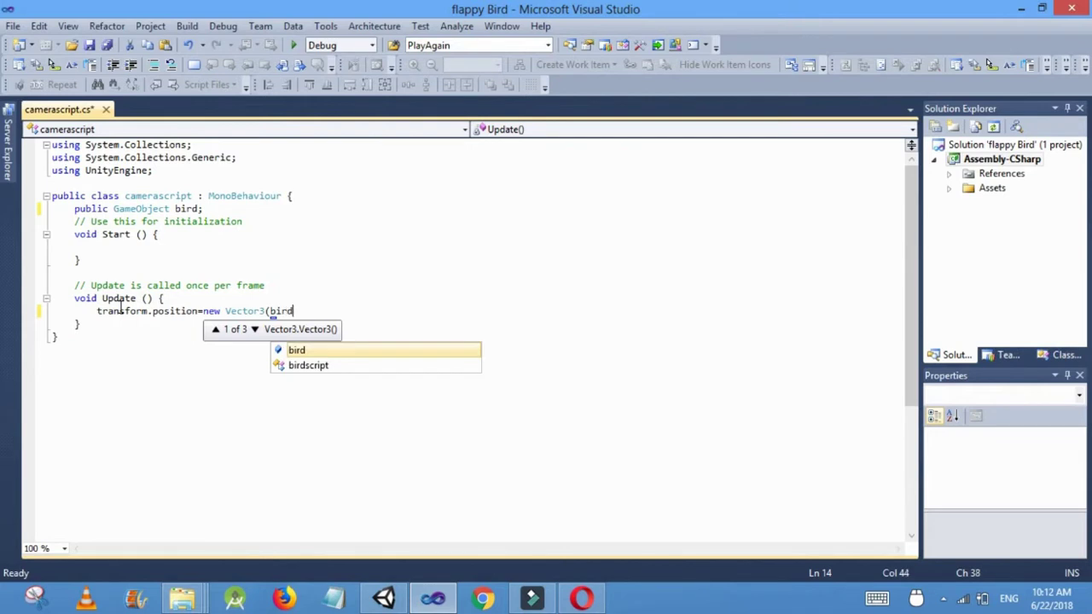
type(".tra")
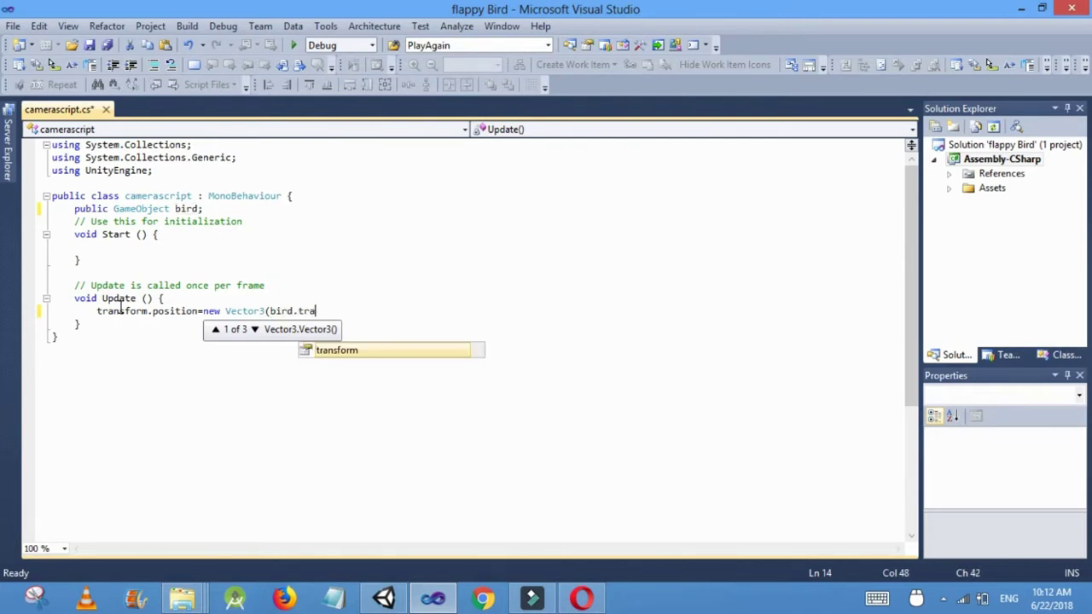
key("Tab")
type(".po")
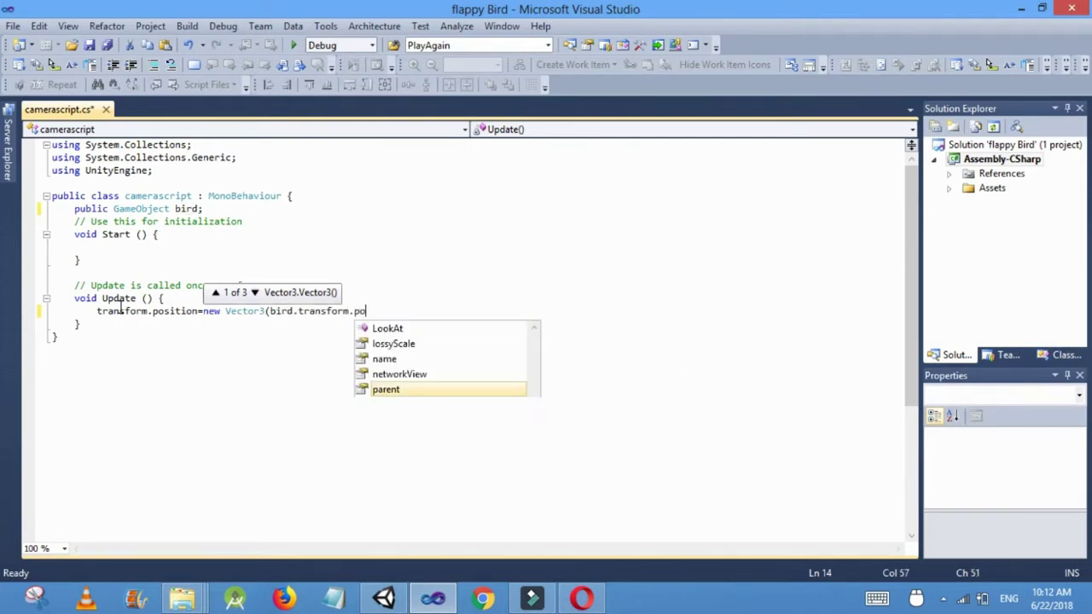
key("Tab")
type(".x")
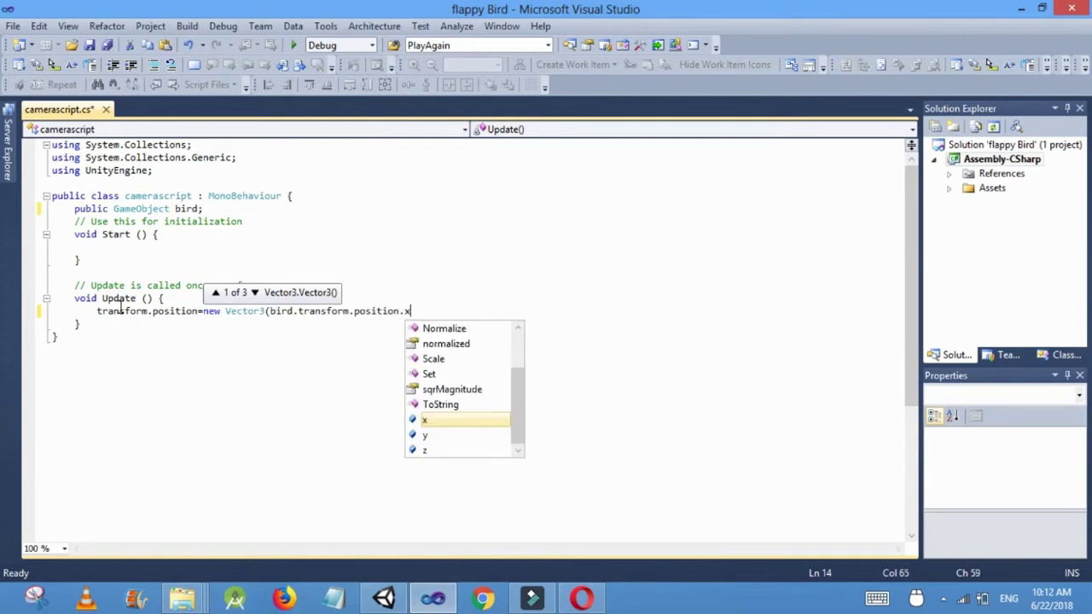
type(",")
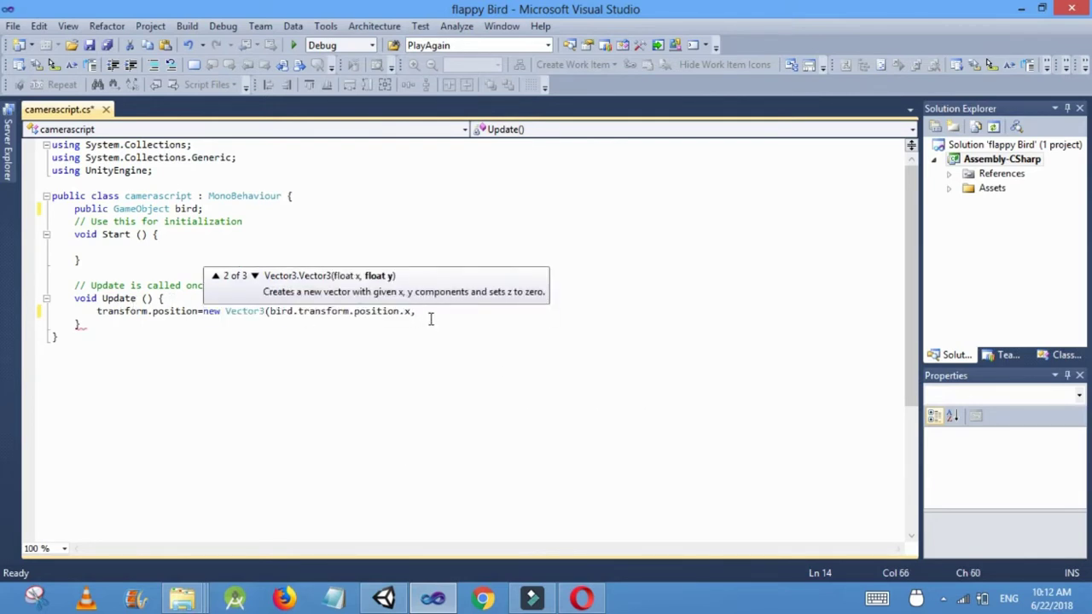
type("0,")
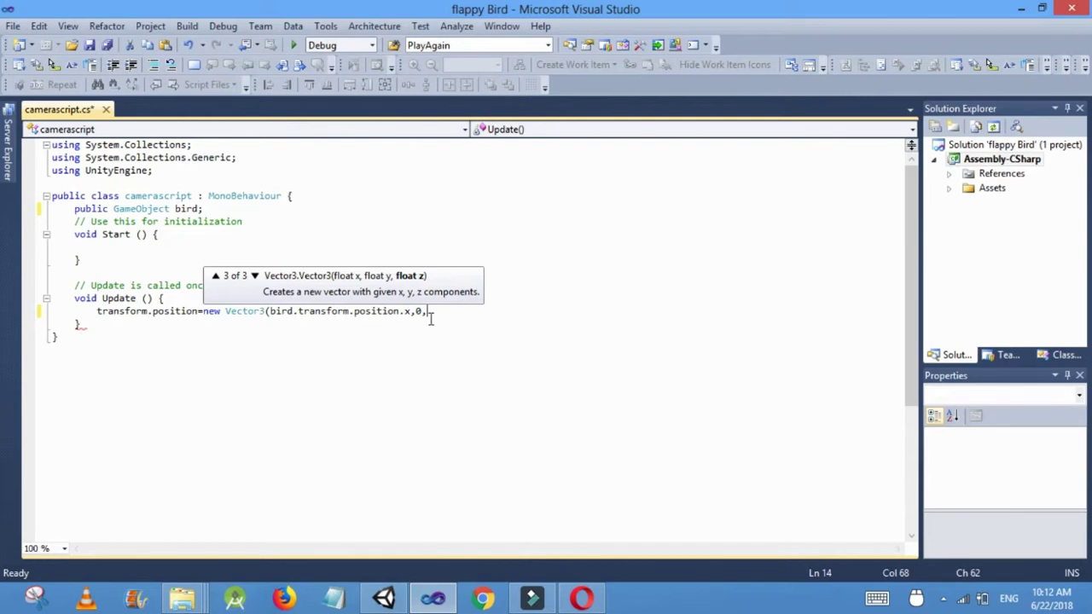
Finish the Vector3 with bird.transform.position.z - 12 as the z value.
type("bir")
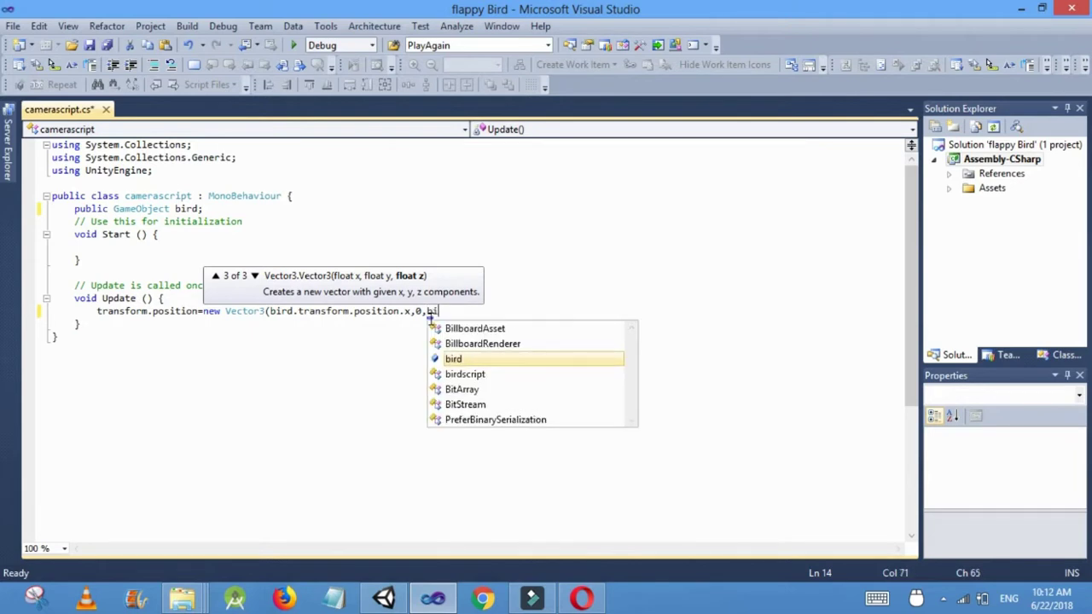
key("Tab")
type(".transform.p")
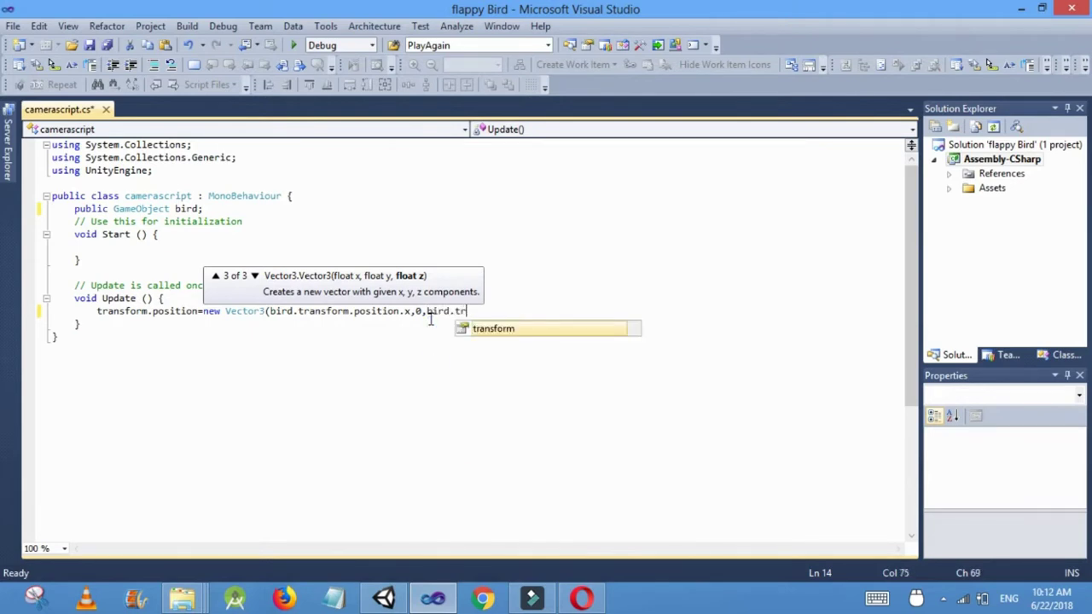
type("o")
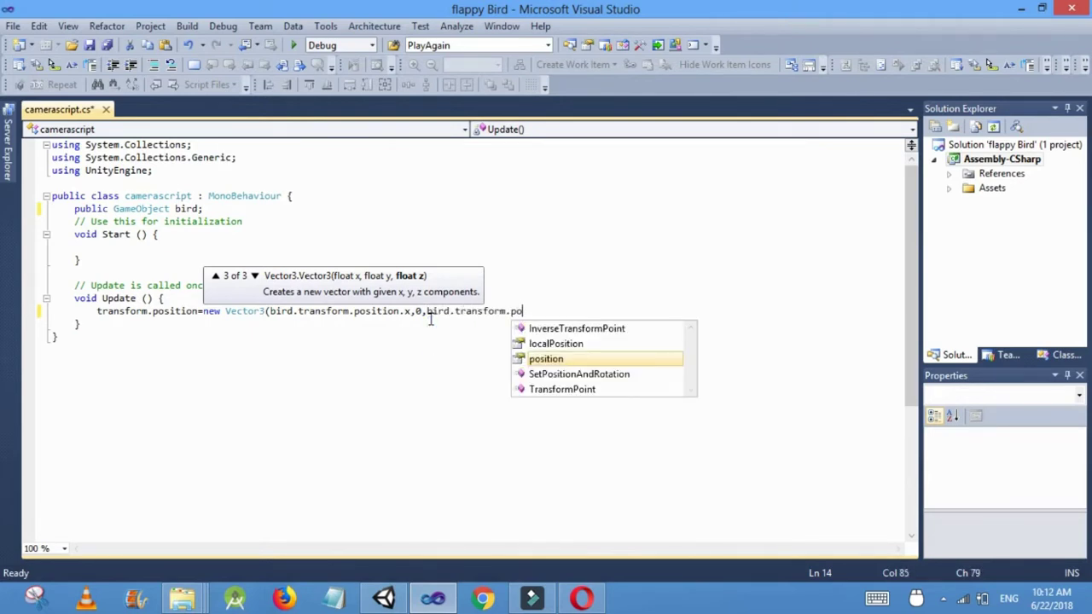
key("Tab")
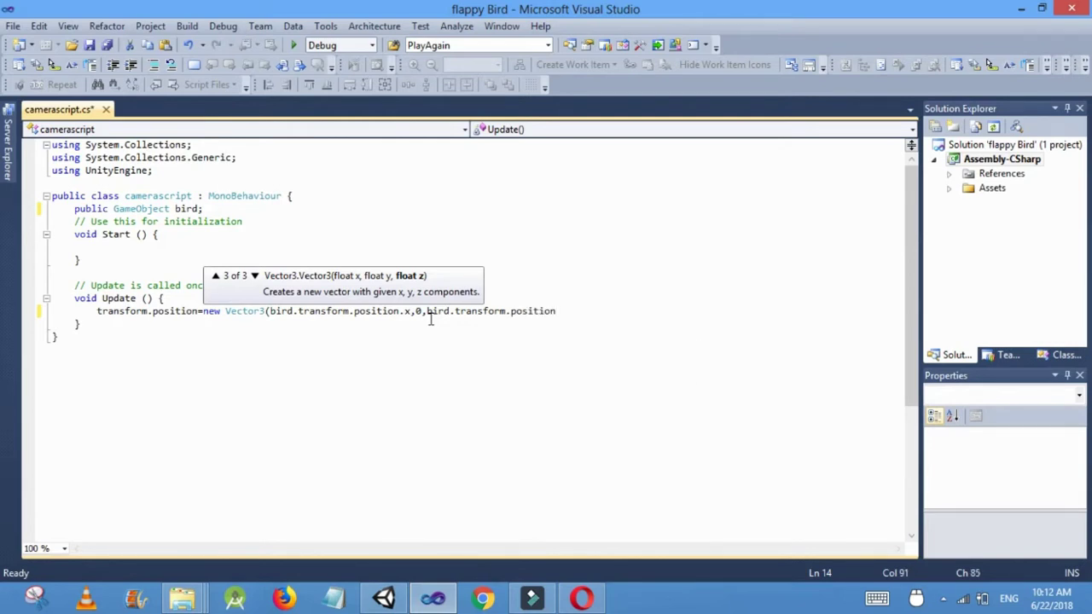
type(".x")
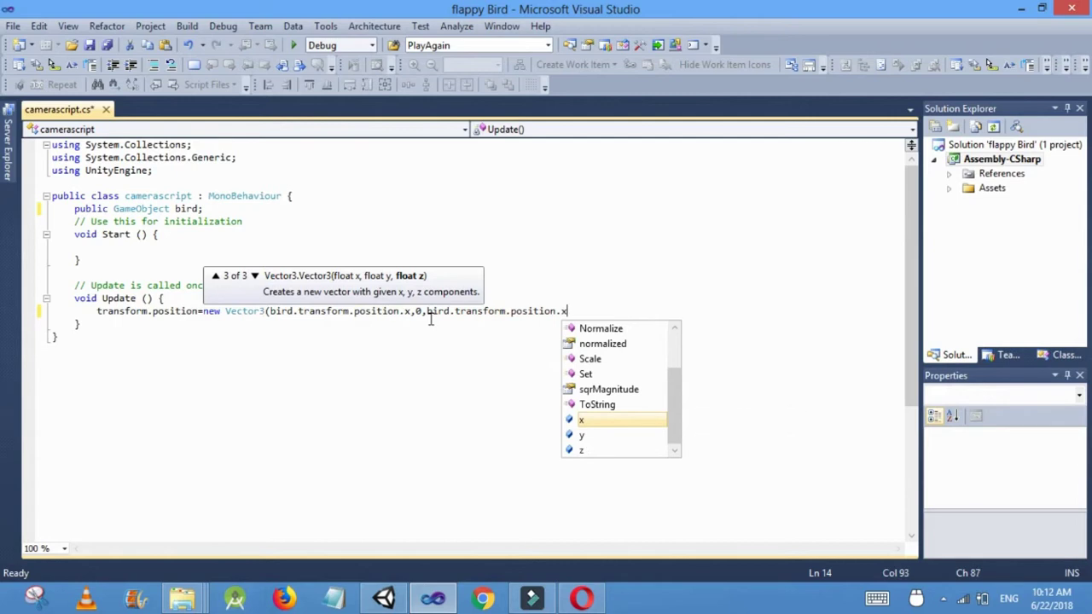
type("z - 1")
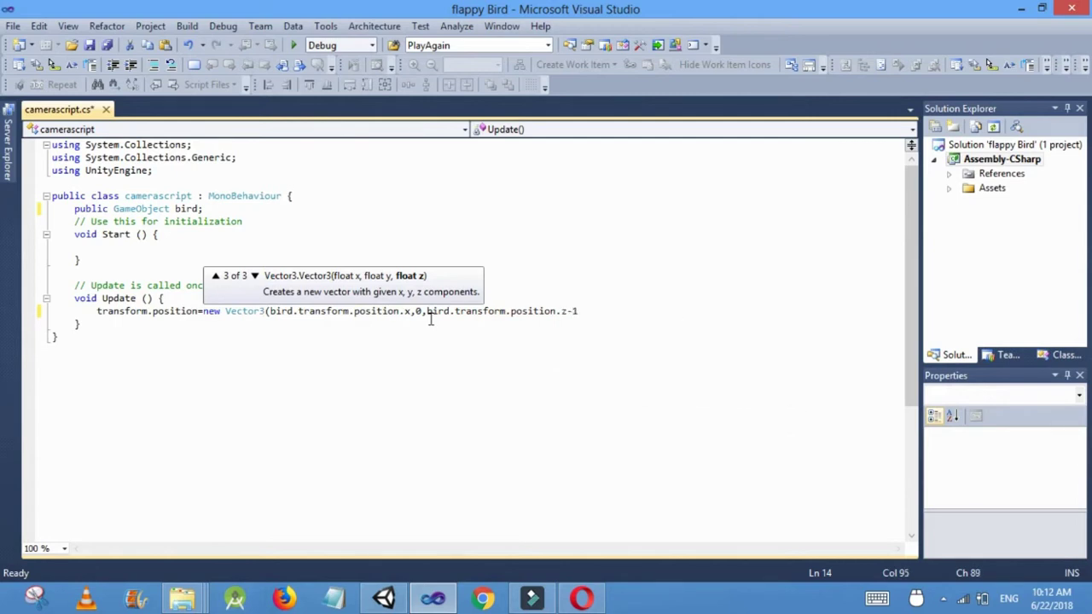
type("2)")
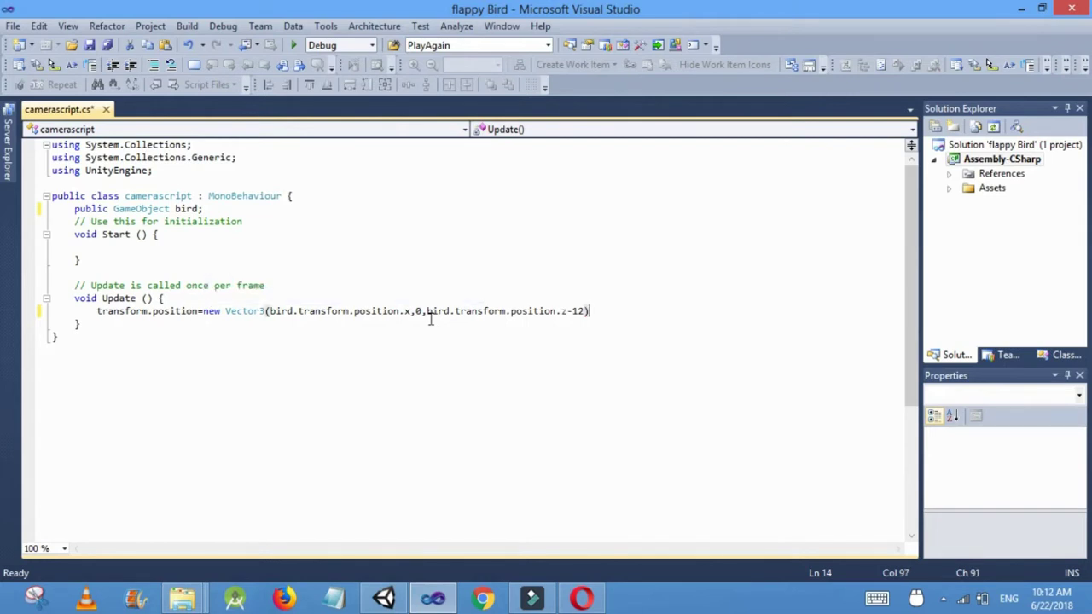
type(";")
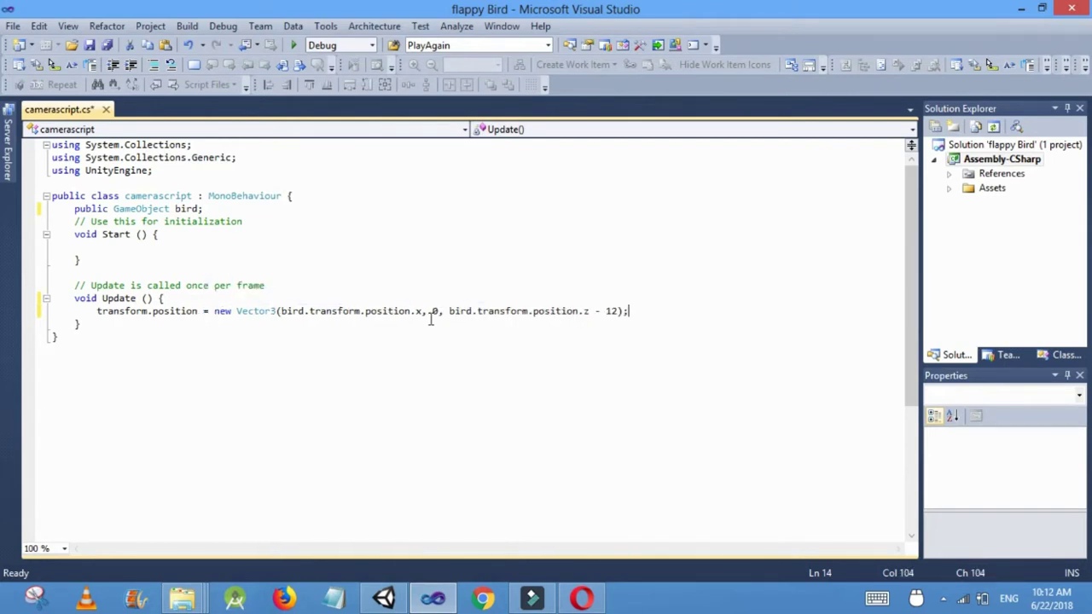
Save camerascript, drag it onto Main Camera in Unity, and dismiss the error.
key("ctrl+s")
mouse_move(384, 597)
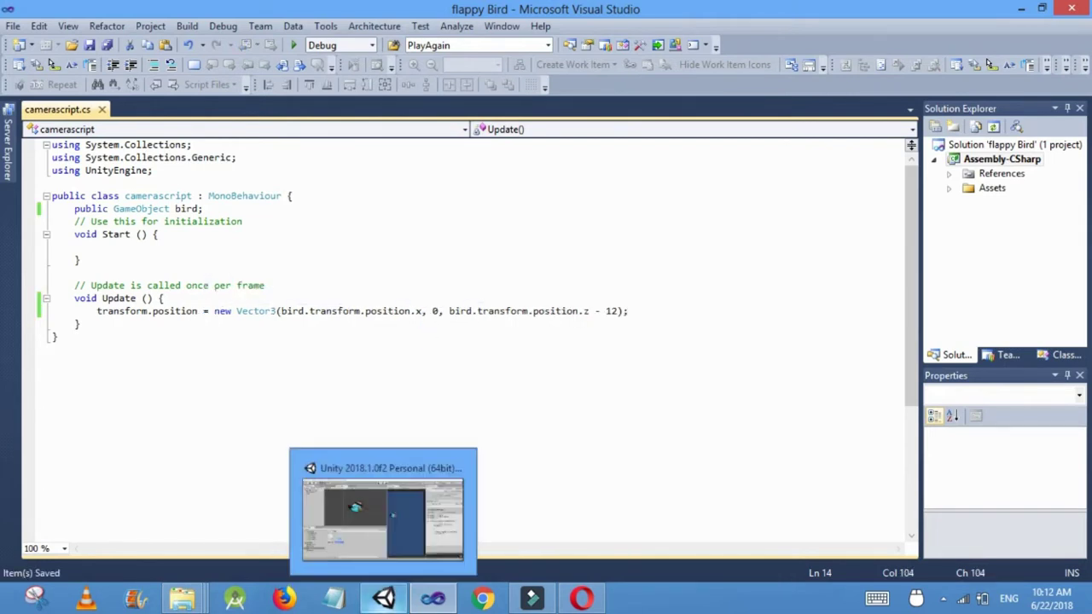
left_click(383, 516)
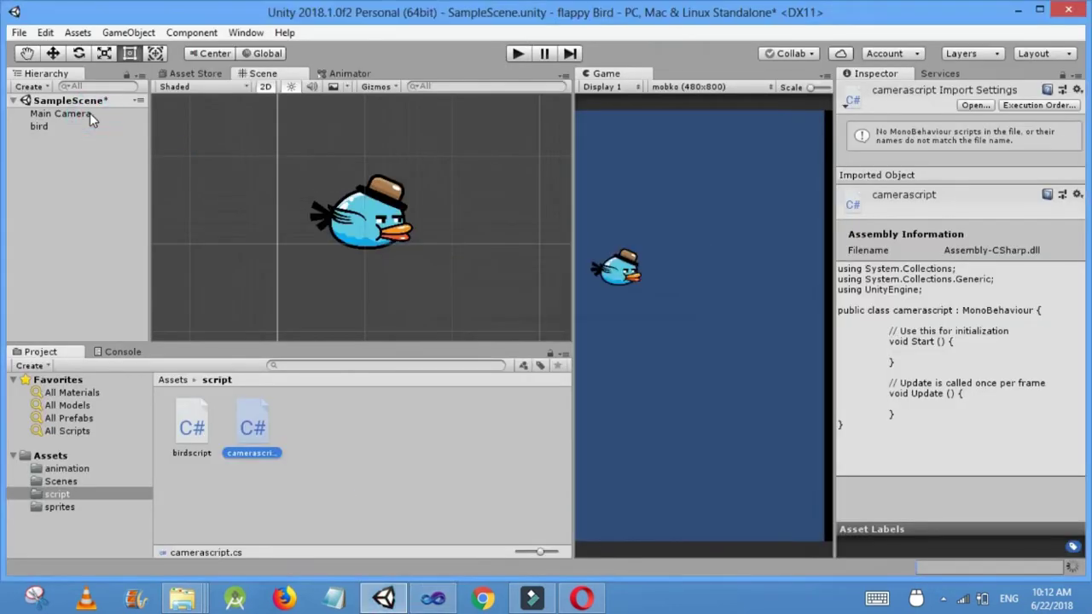
left_click(90, 112)
left_click(89, 112)
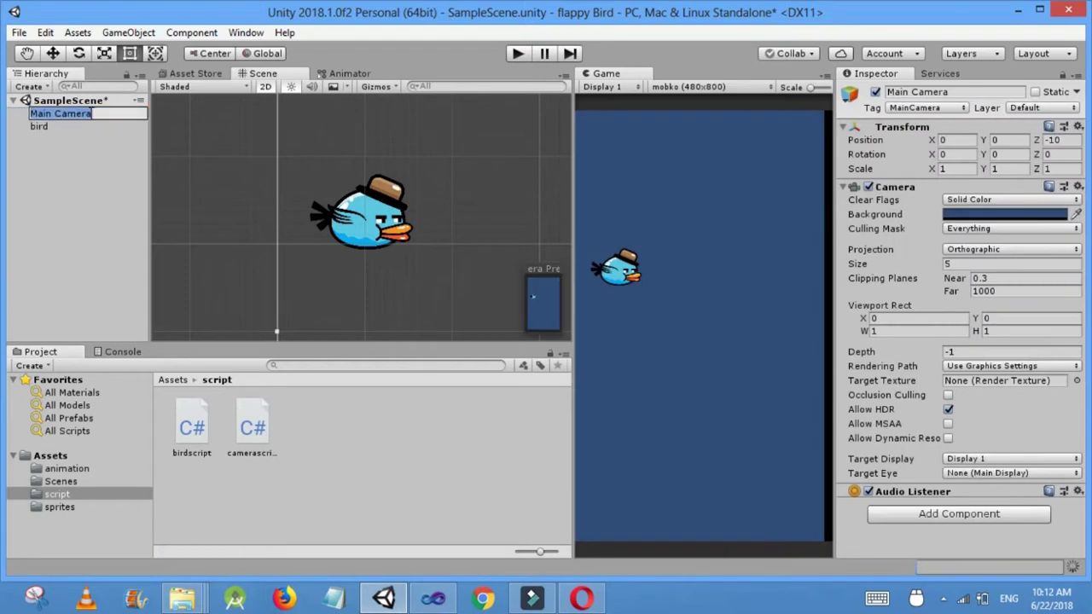
left_click_drag(259, 431, 905, 547)
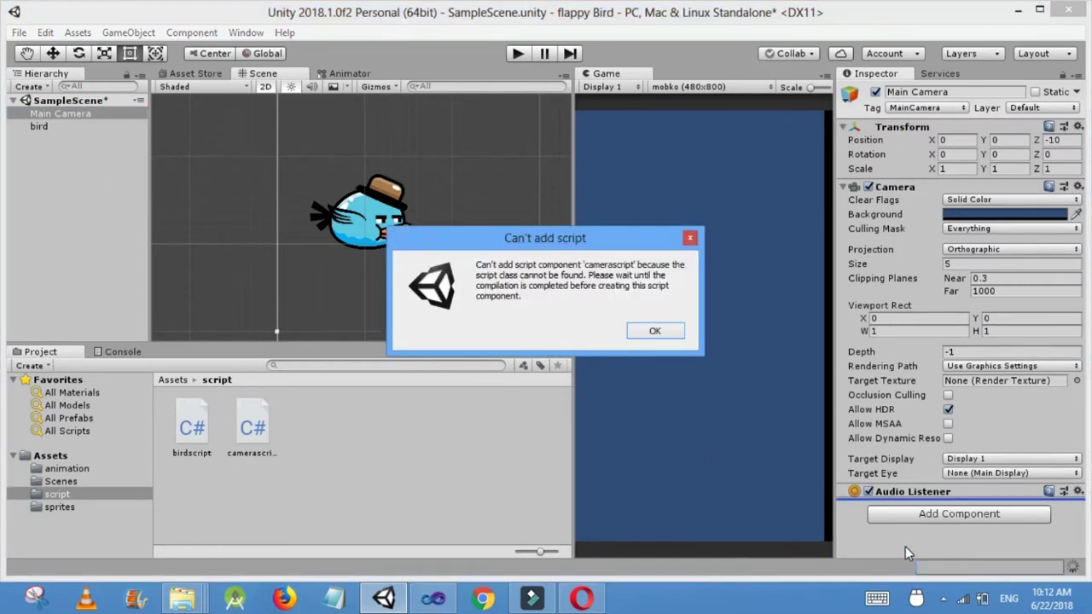
left_click(654, 334)
Check the script in Visual Studio, then return to Unity and play-test the camera.
left_click(432, 598)
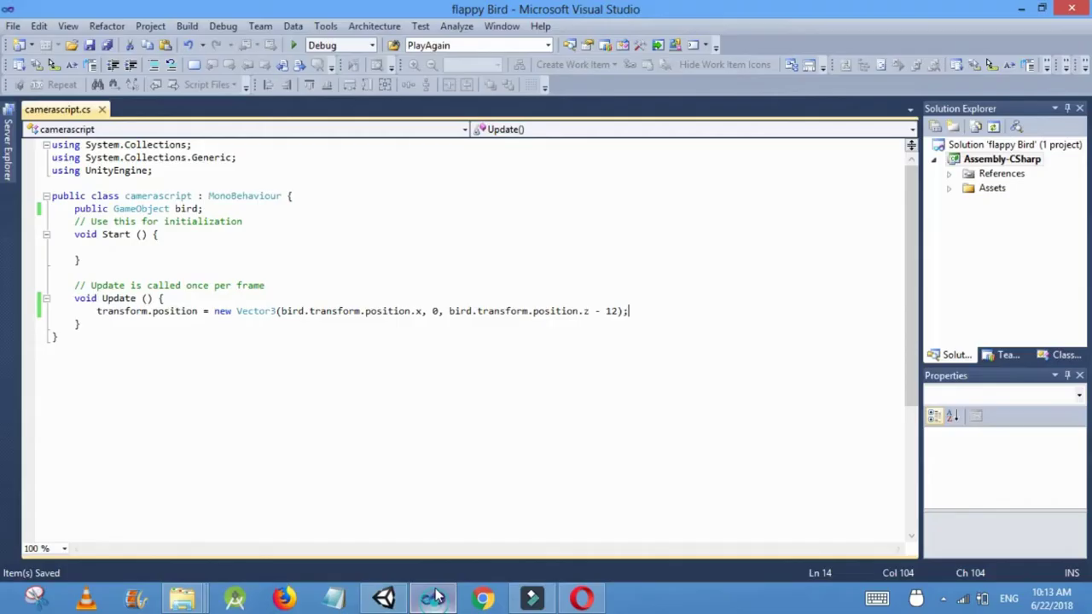
key("alt+Tab")
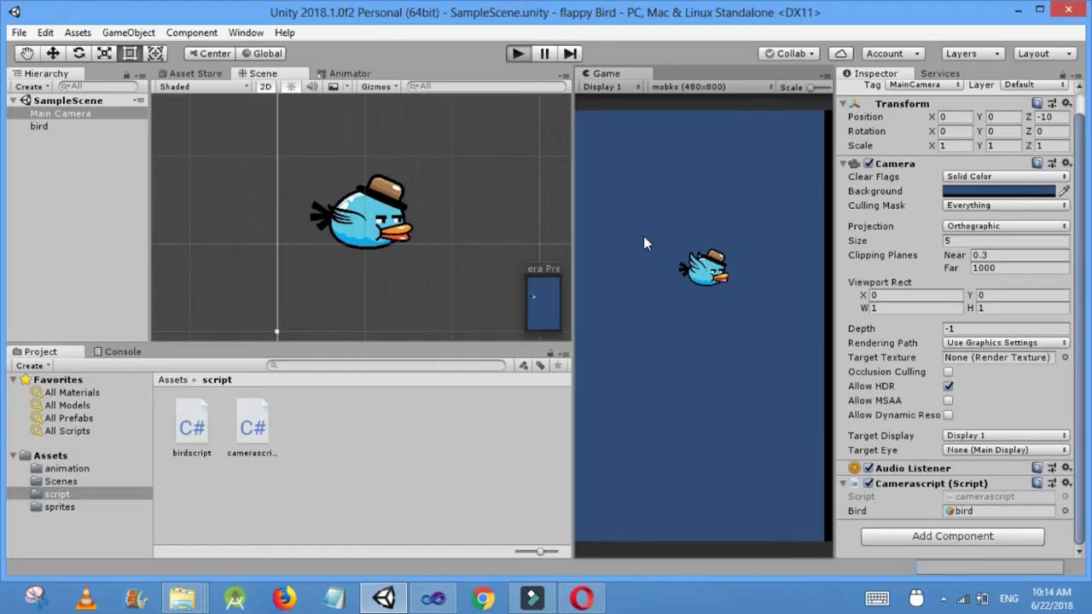
key("ctrl+p")
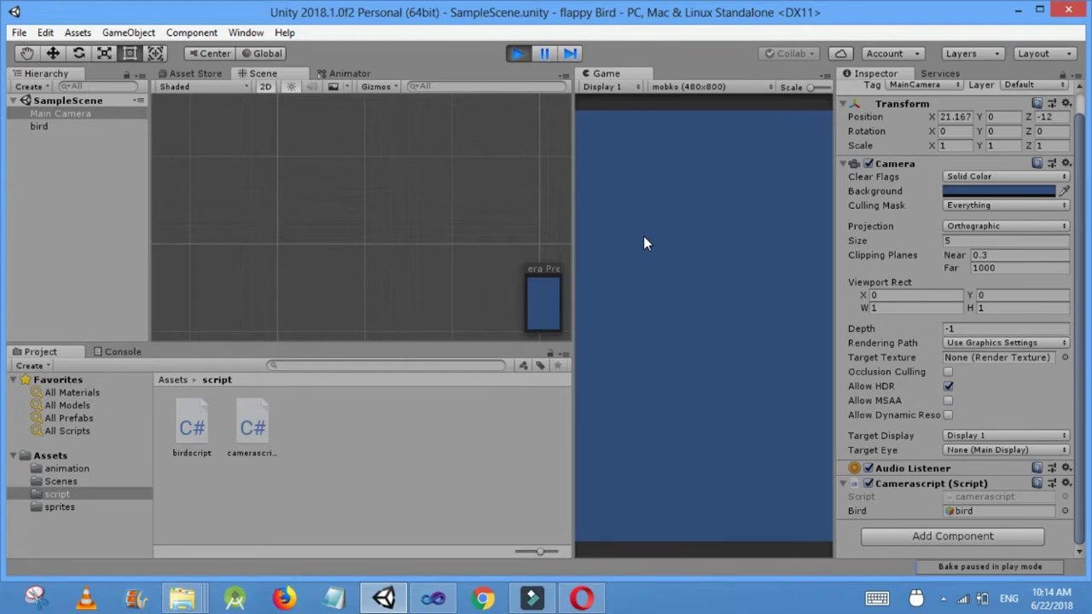
Stop the play test and center the Scene view on the bird.
left_click(516, 56)
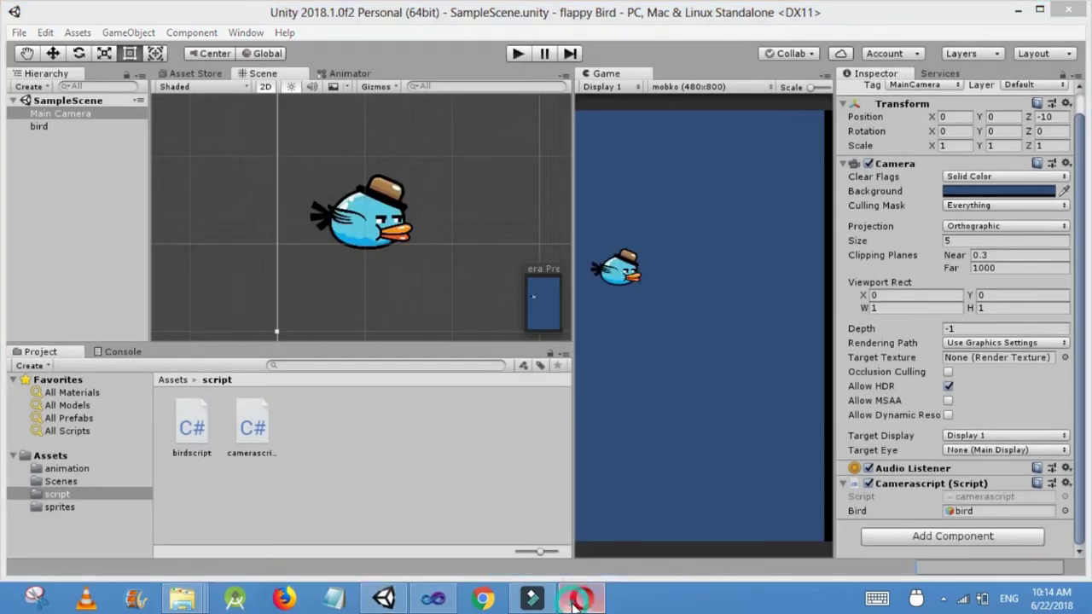
left_click(573, 602)
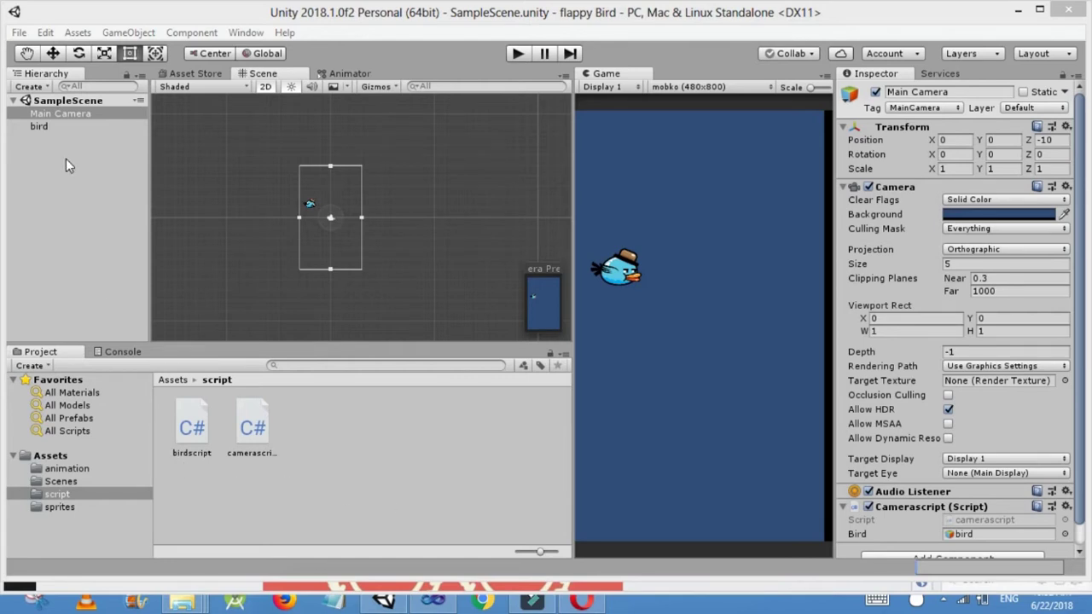
left_click(52, 126)
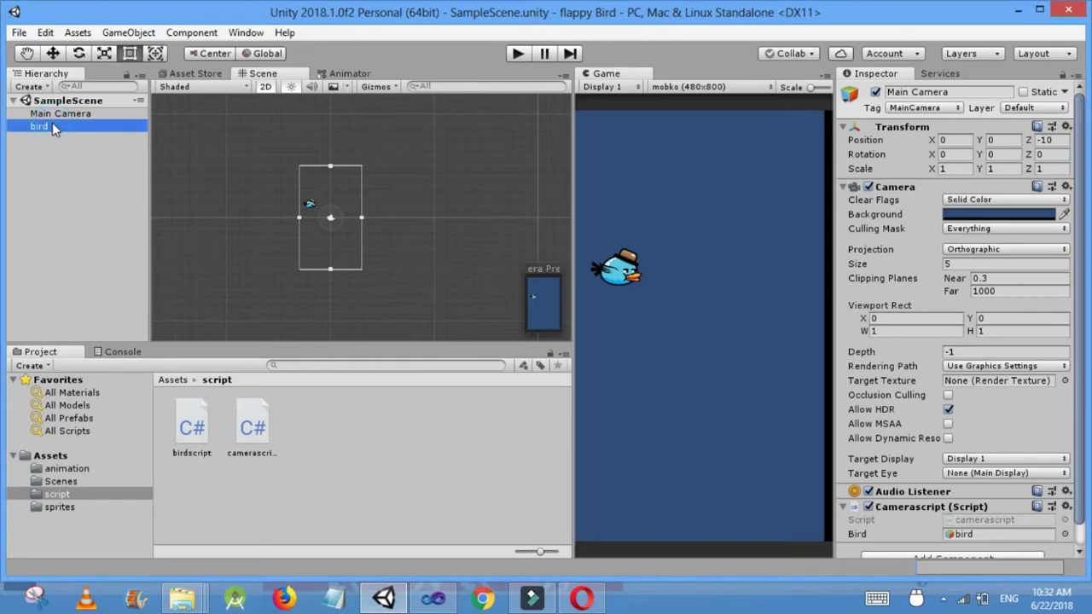
double_click(52, 127)
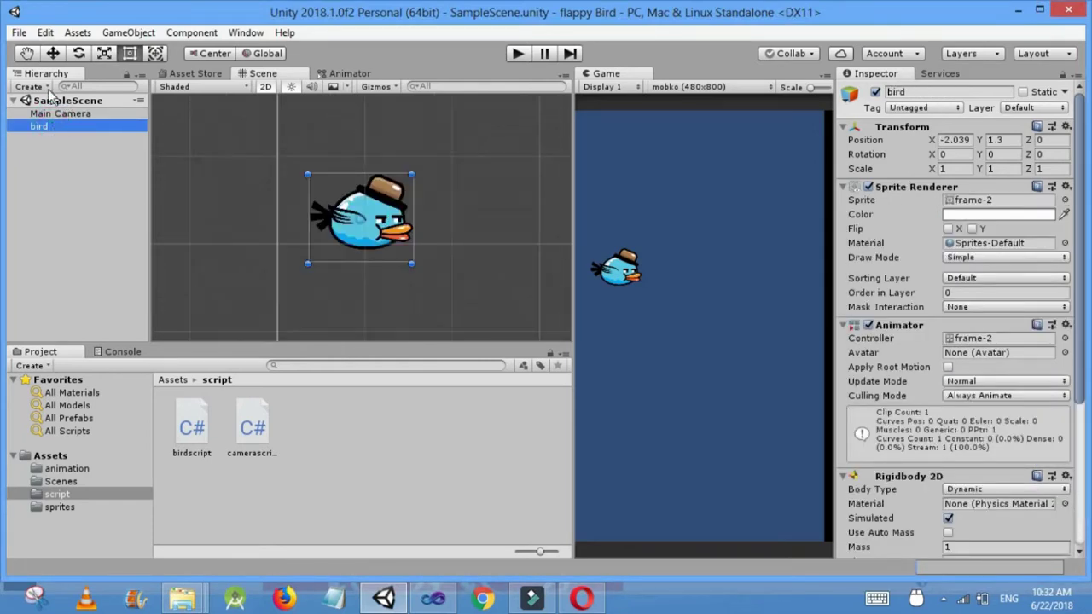
left_click(43, 87)
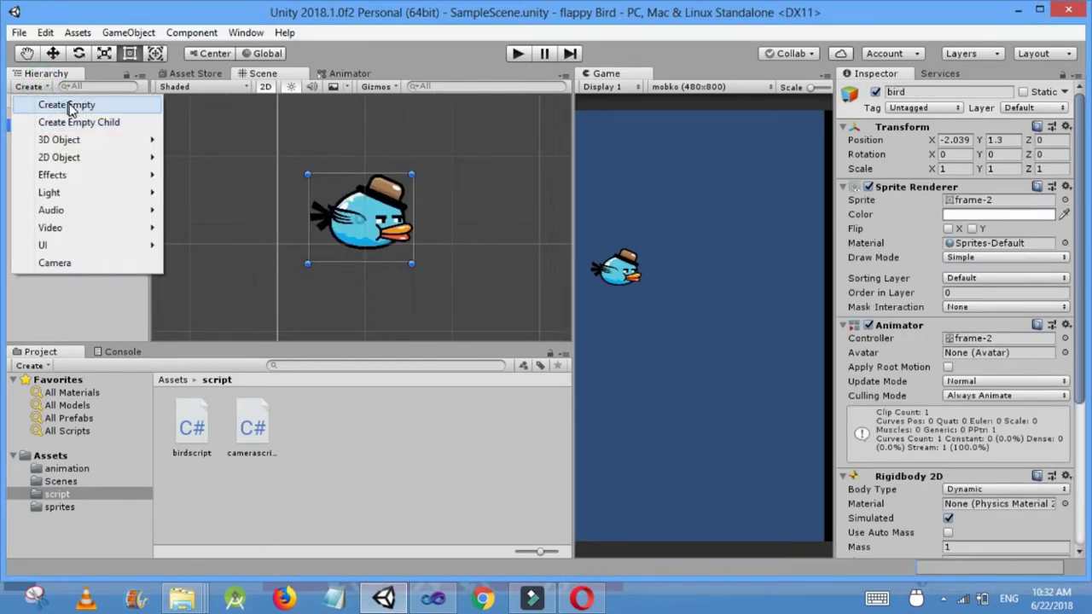
left_click(82, 284)
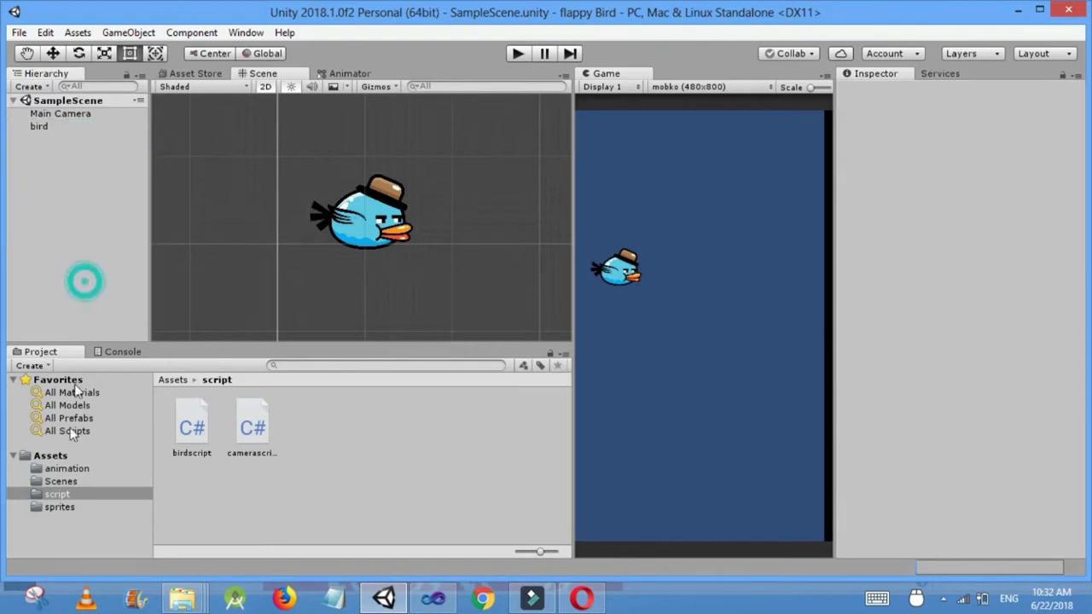
Drag the bottomPipe sprite from the sprites folder into the scene.
left_click(66, 474)
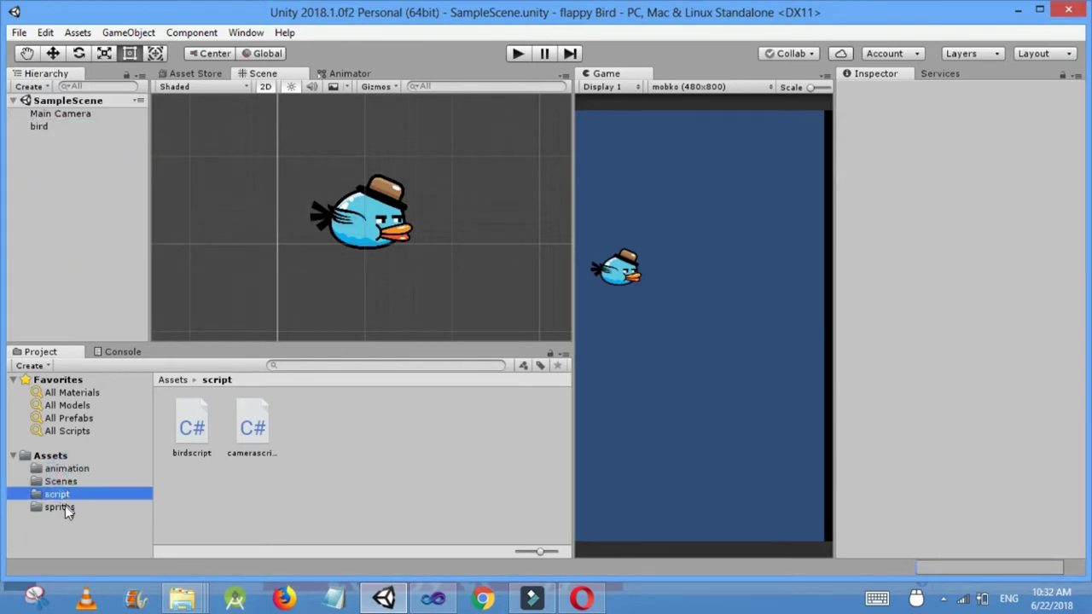
left_click(59, 506)
left_click_drag(196, 418, 521, 73)
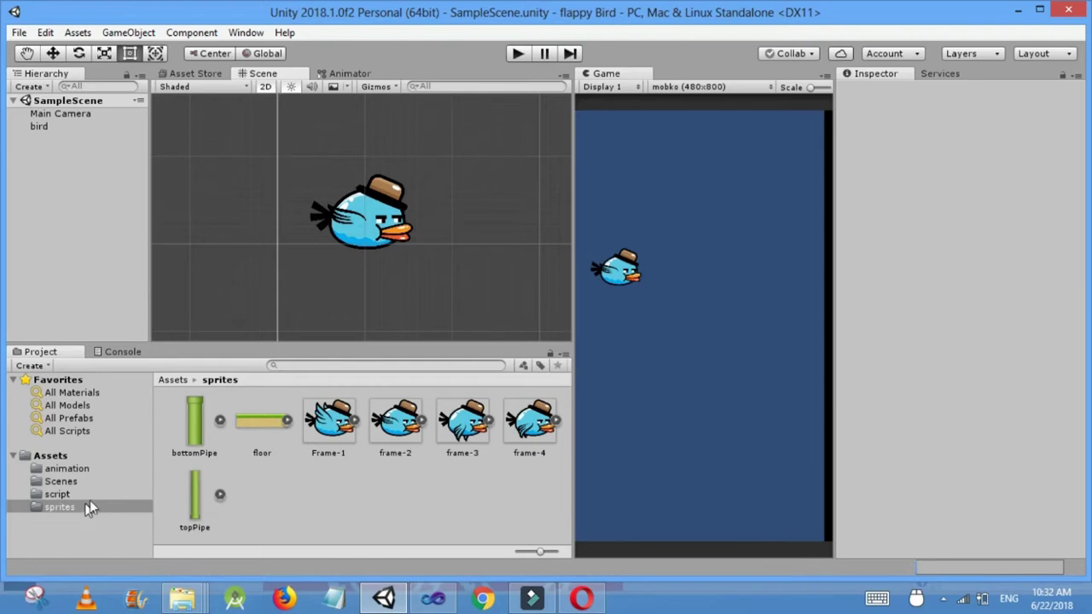
left_click_drag(193, 433, 483, 130)
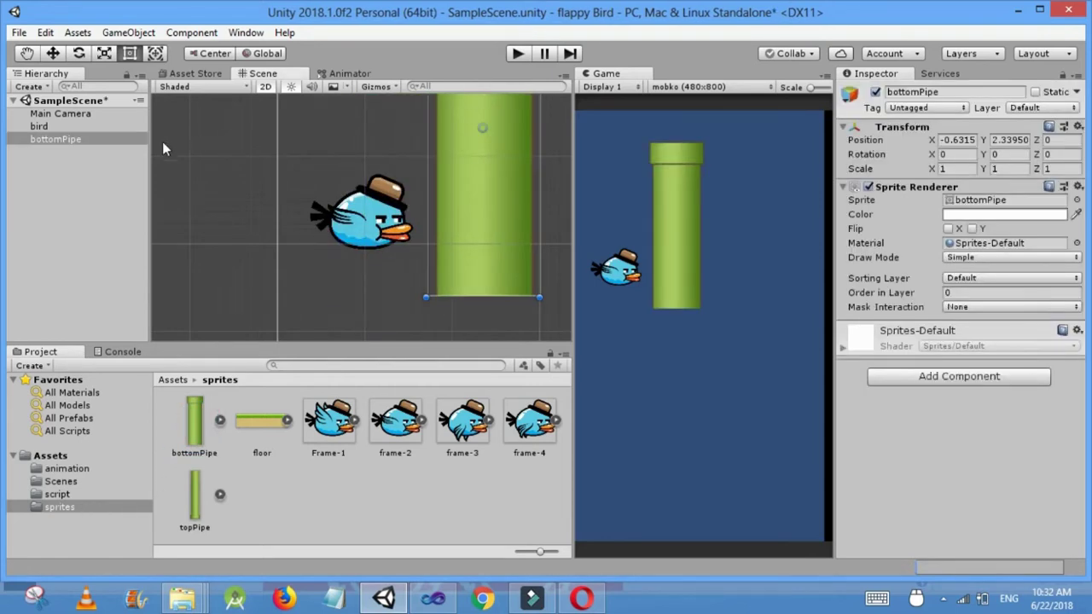
double_click(98, 139)
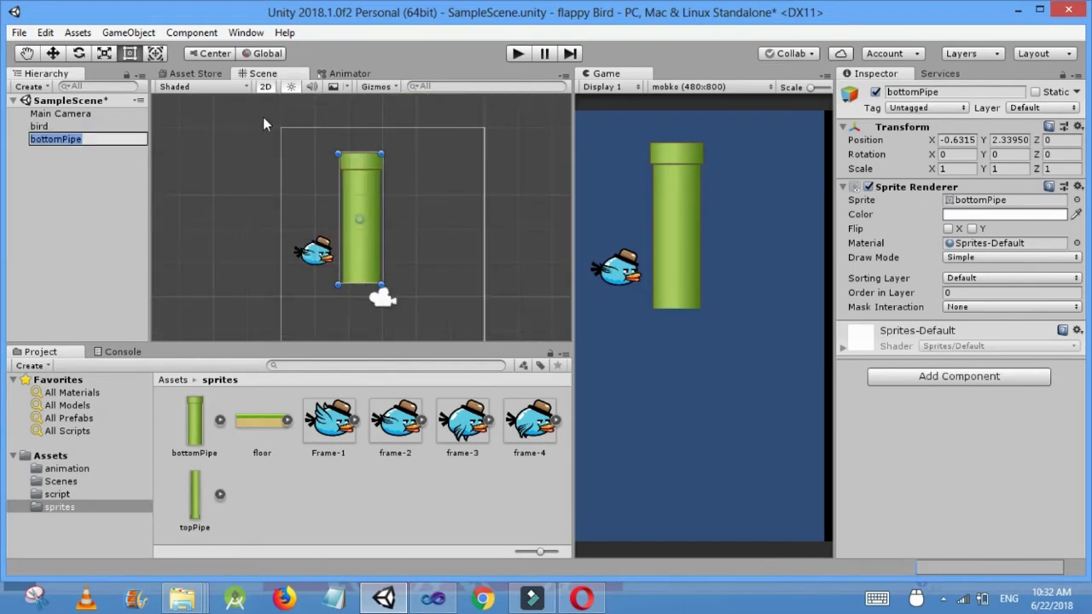
Resize bottomPipe into a narrow, tall pipe (scale 0.44756 by 3.94016).
left_click_drag(334, 152, 367, 94)
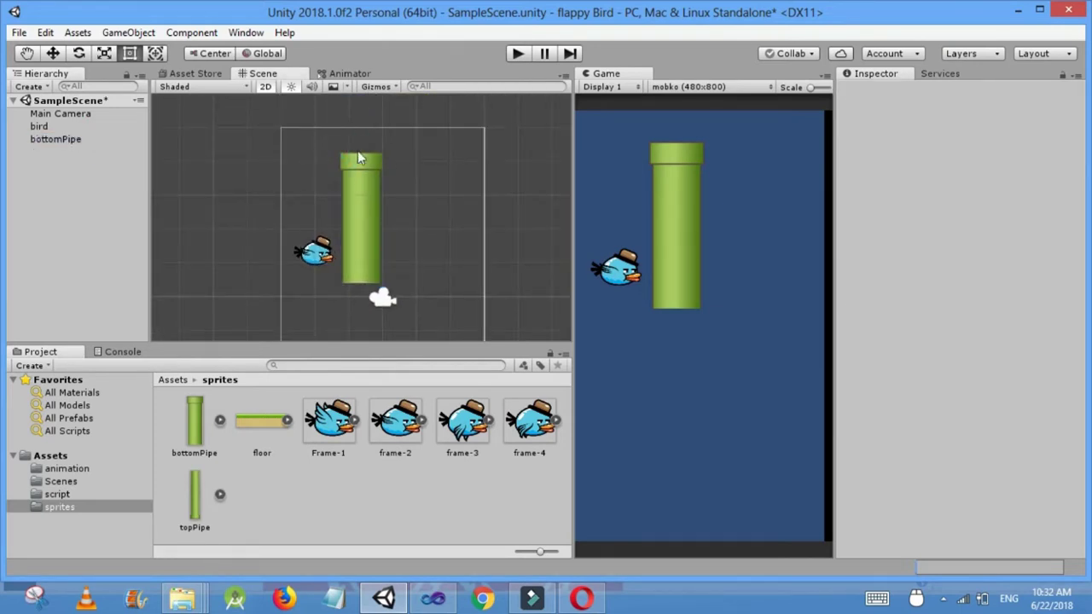
left_click(358, 188)
left_click_drag(381, 151, 401, 8)
left_click_drag(404, 591, 357, 364)
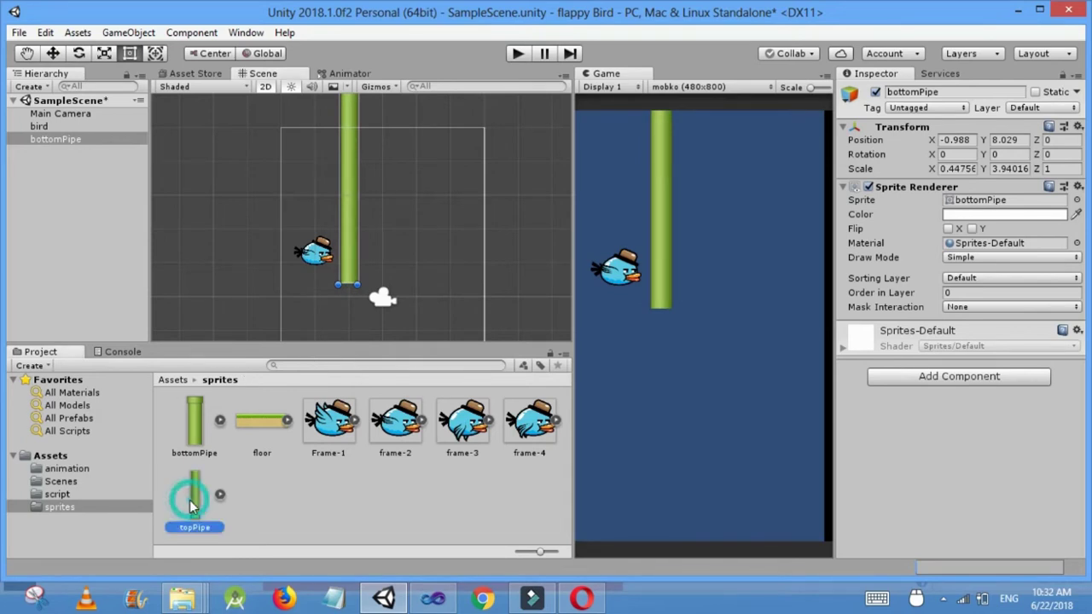
left_click_drag(190, 504, 355, 365)
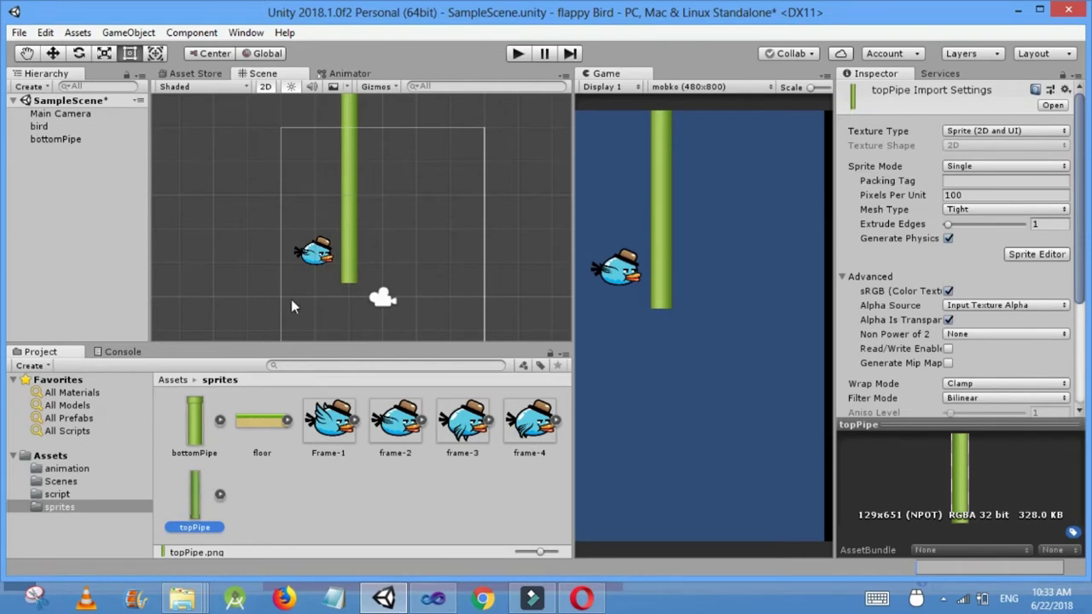
double_click(70, 137)
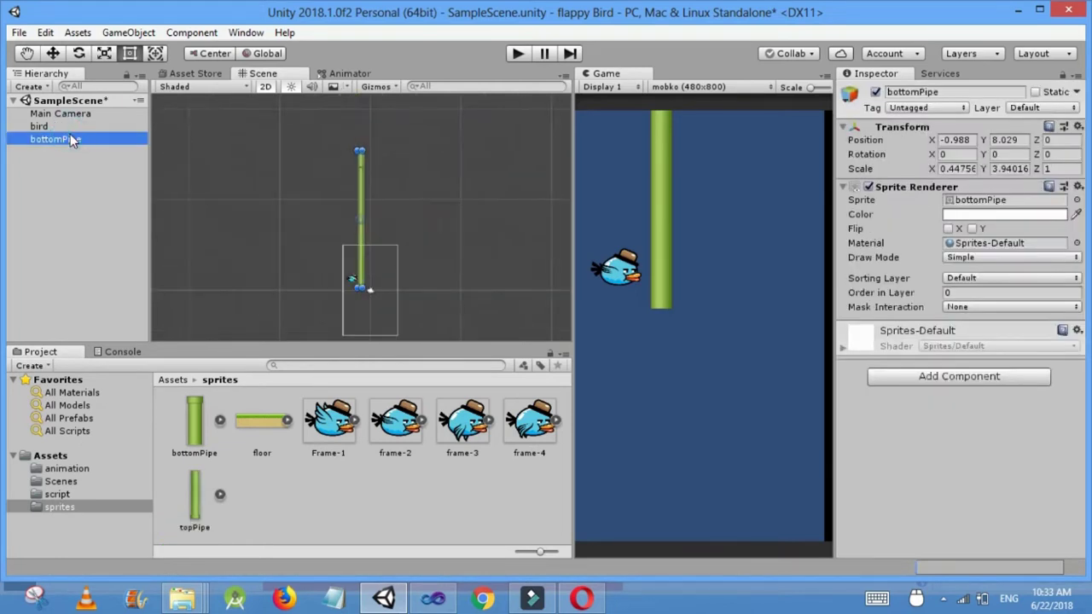
Drag topPipe into the scene below the bird, then select bottomPipe.
left_click_drag(200, 508, 358, 303)
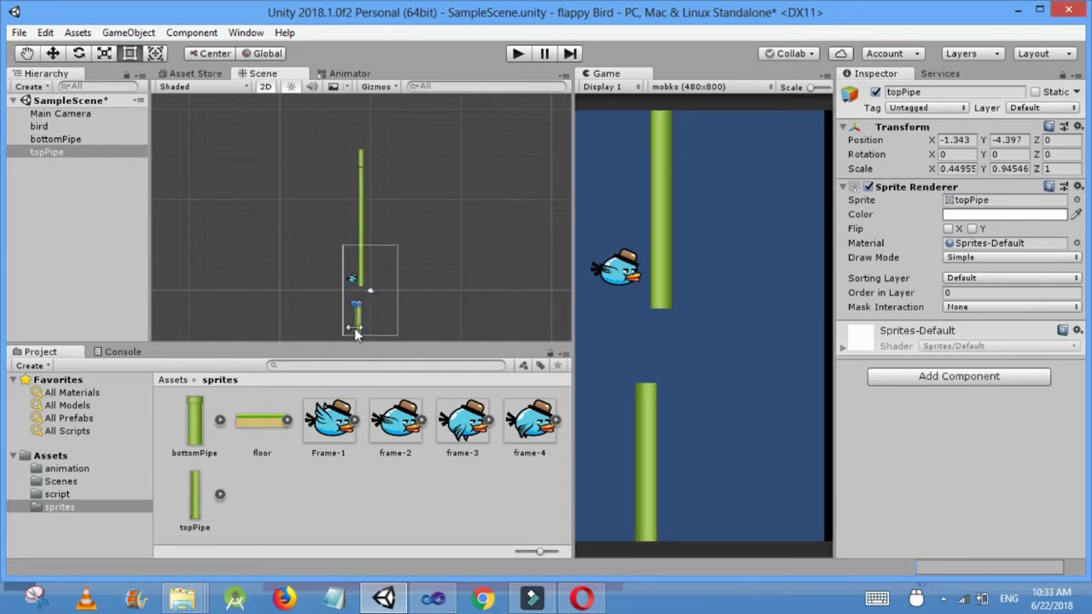
left_click_drag(360, 325, 363, 333)
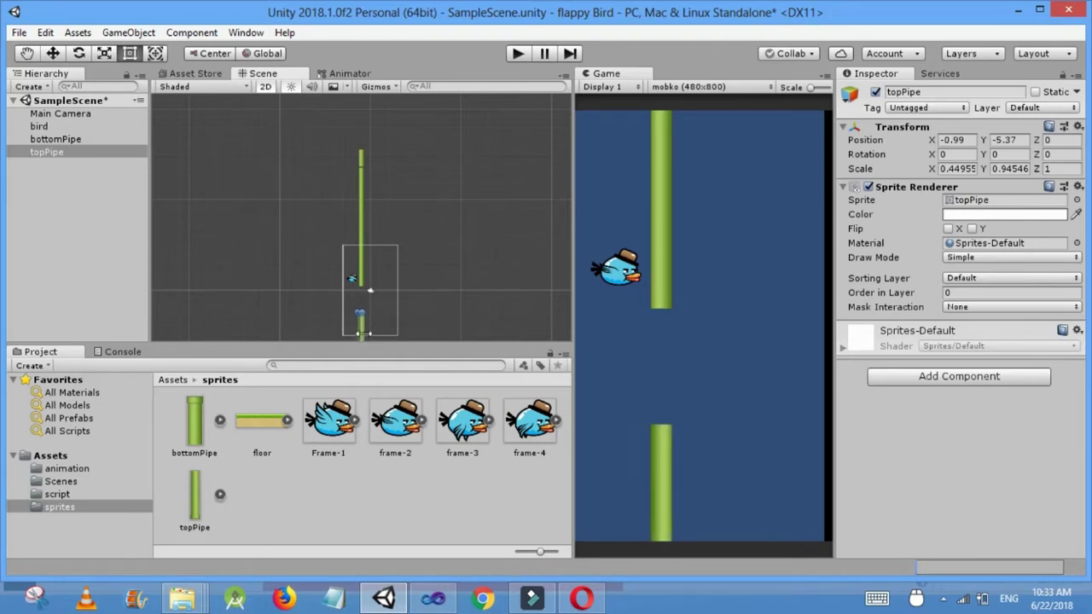
left_click(77, 139)
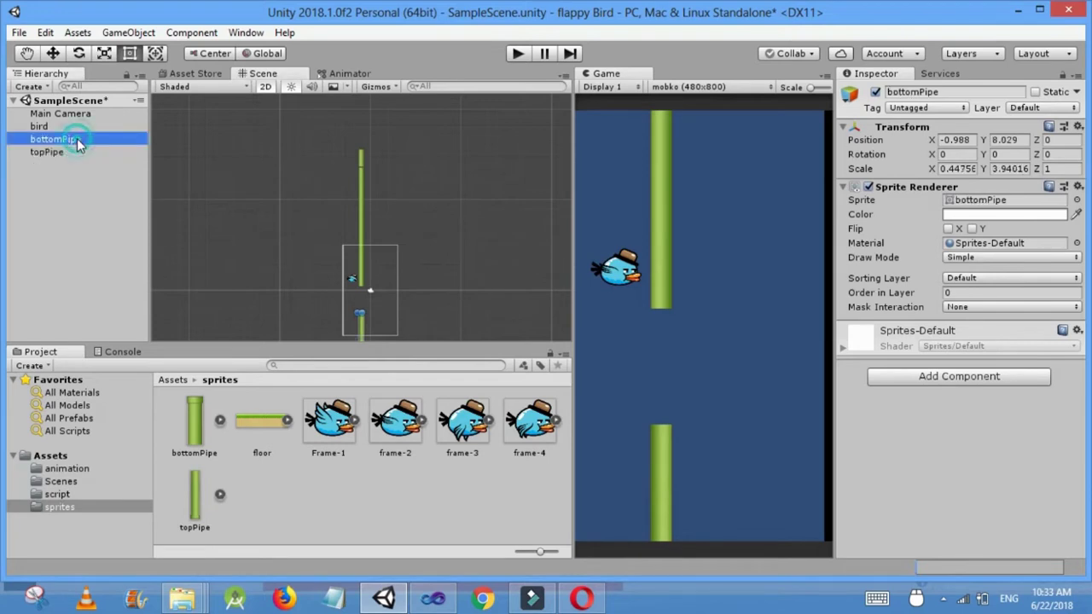
Add a Box Collider 2D component to bottomPipe.
left_click(911, 378)
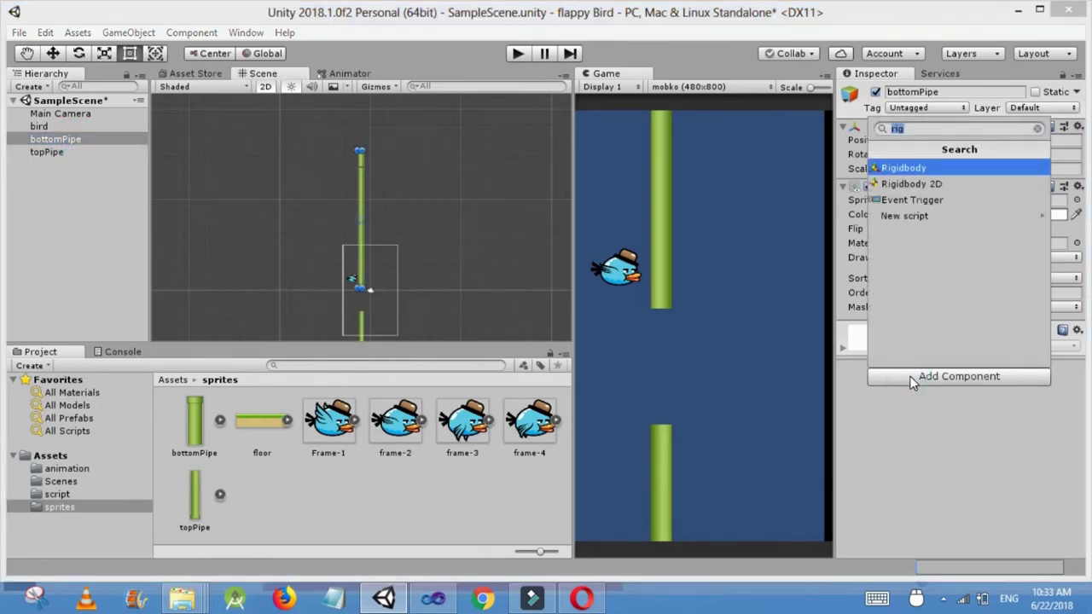
key("BackSpace")
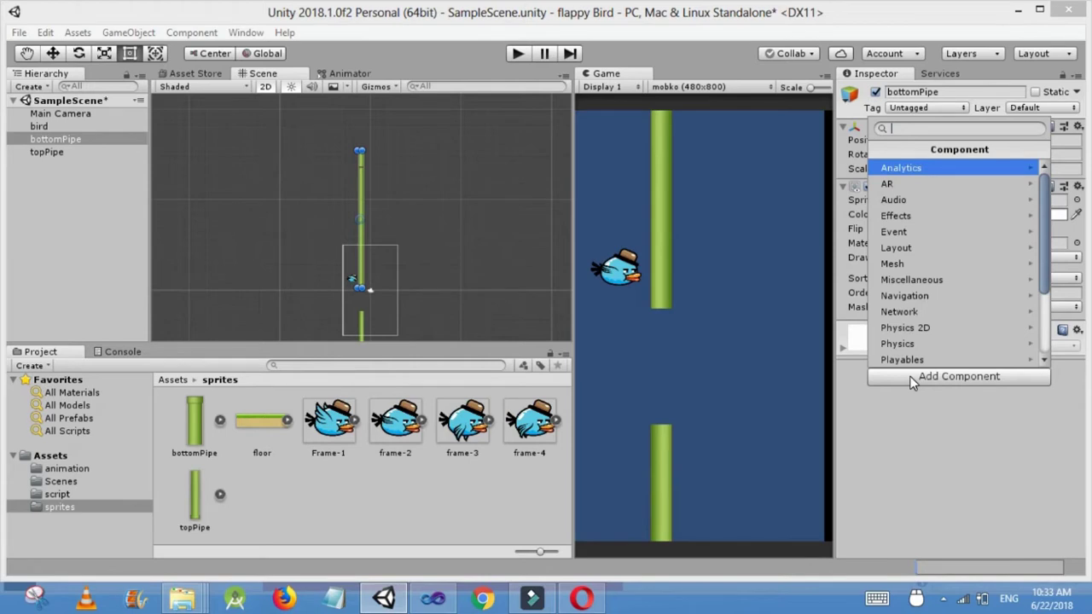
type("box")
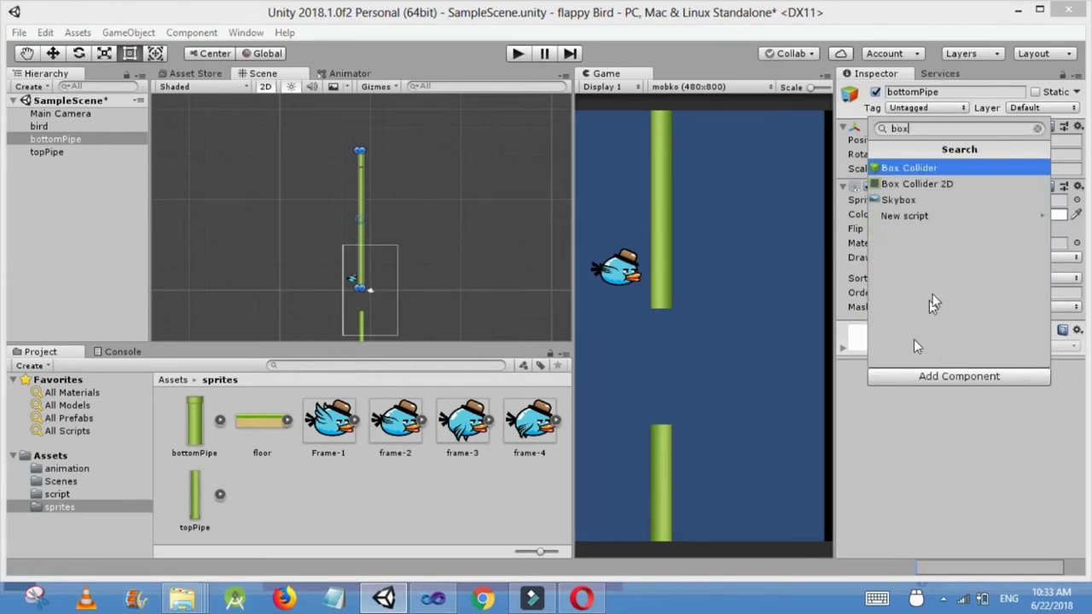
key("Down")
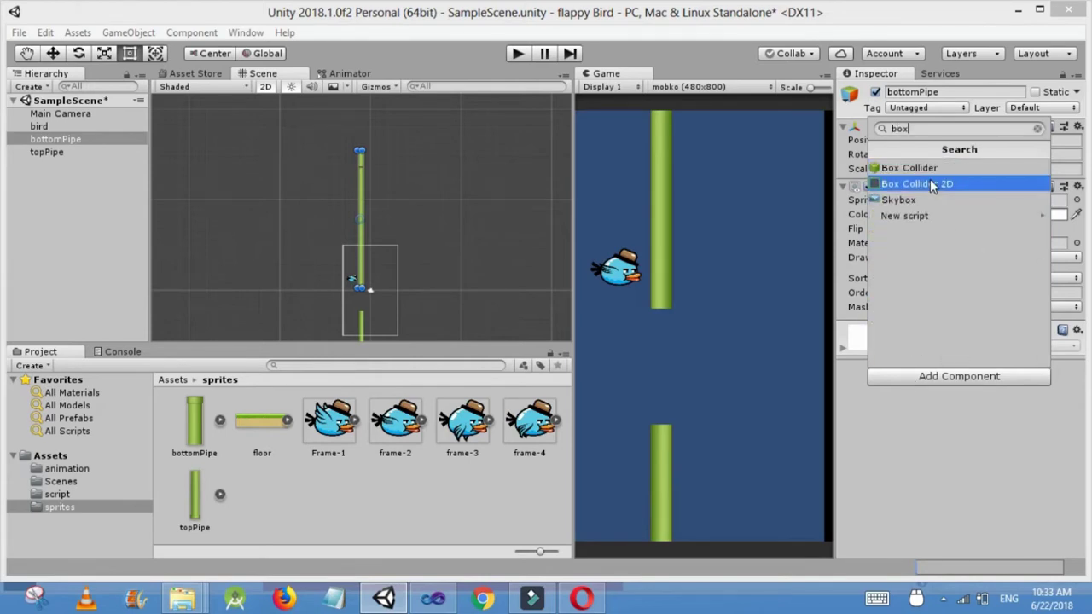
left_click(921, 183)
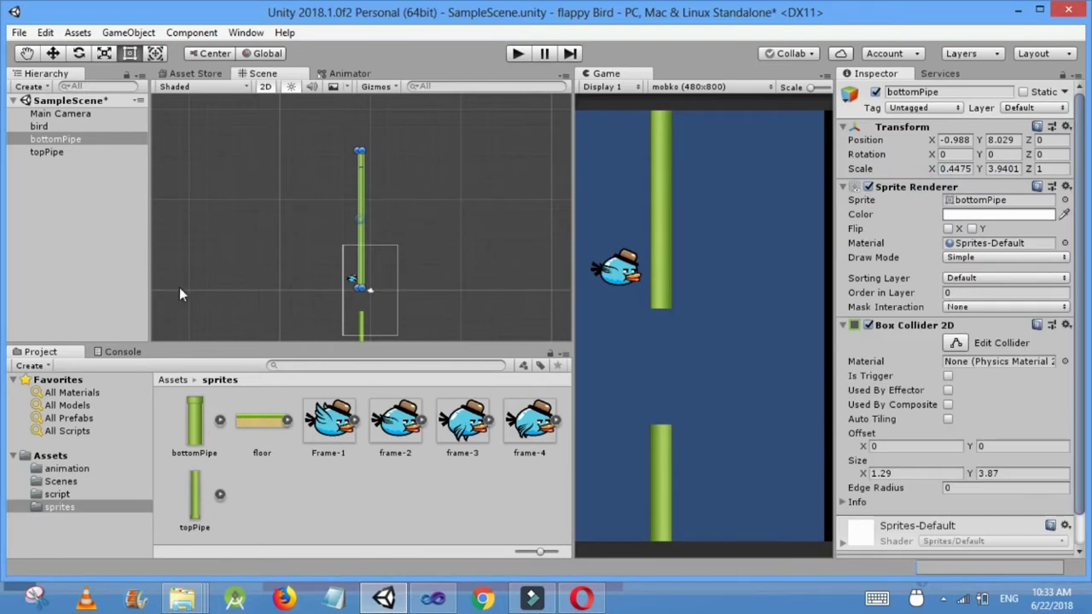
Add a Box Collider 2D to topPipe and reselect bottomPipe.
left_click(66, 160)
left_click(66, 150)
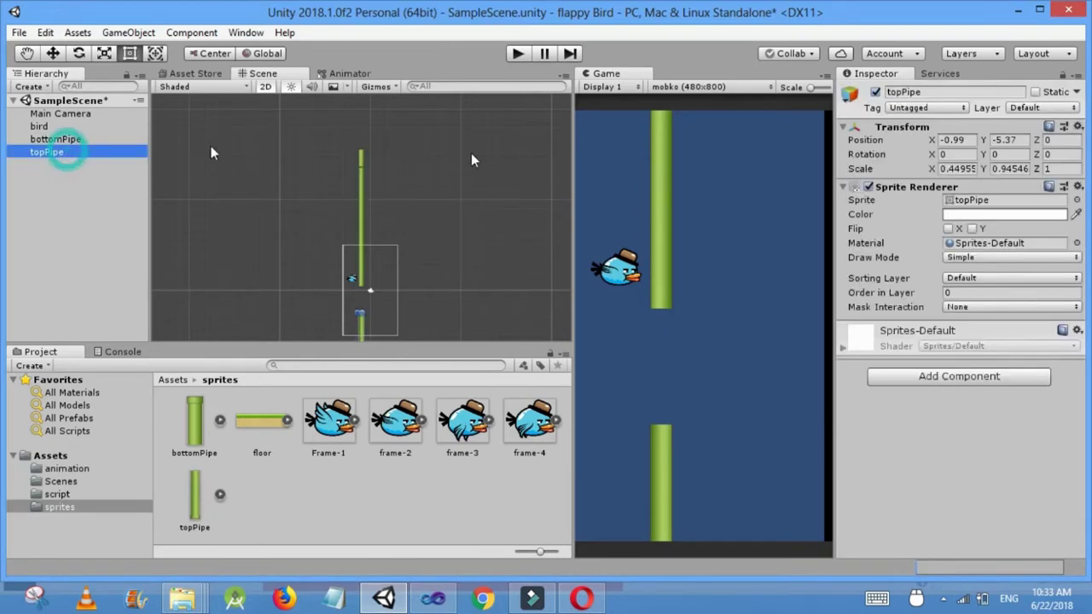
left_click(920, 382)
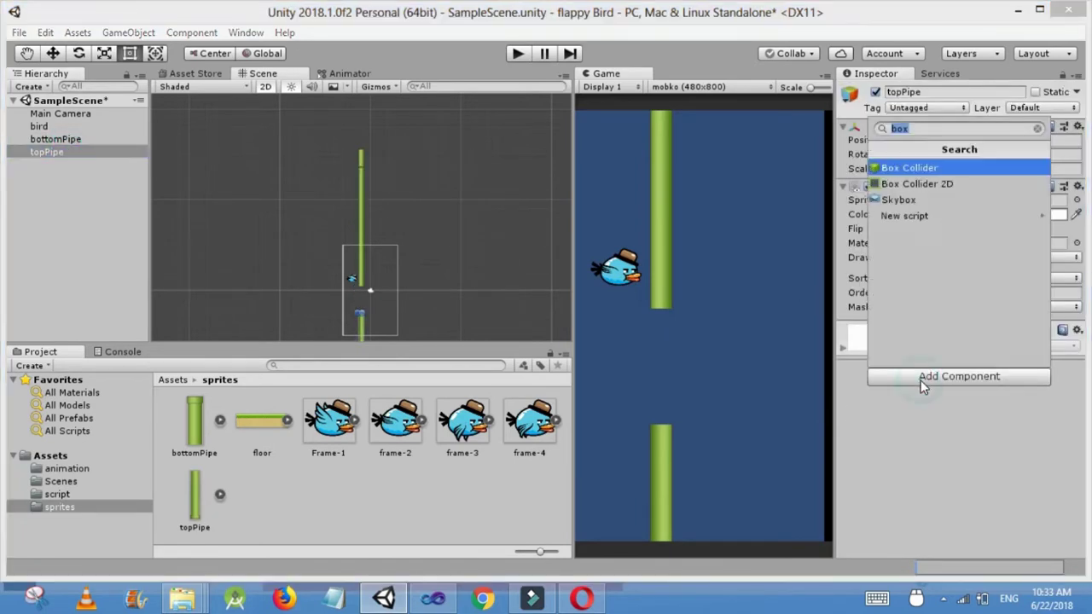
left_click(929, 183)
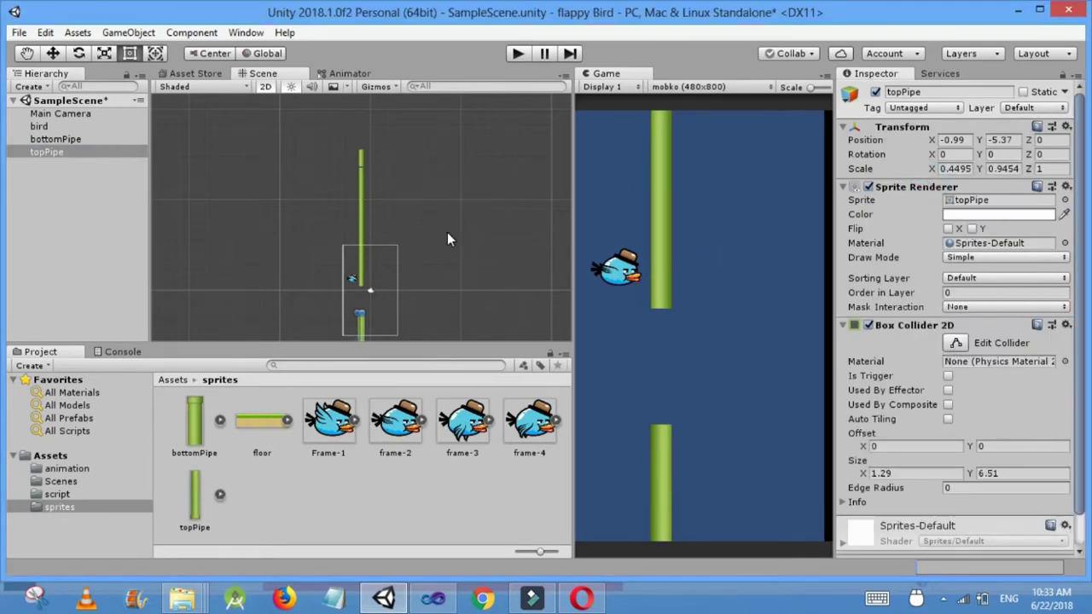
left_click(89, 139)
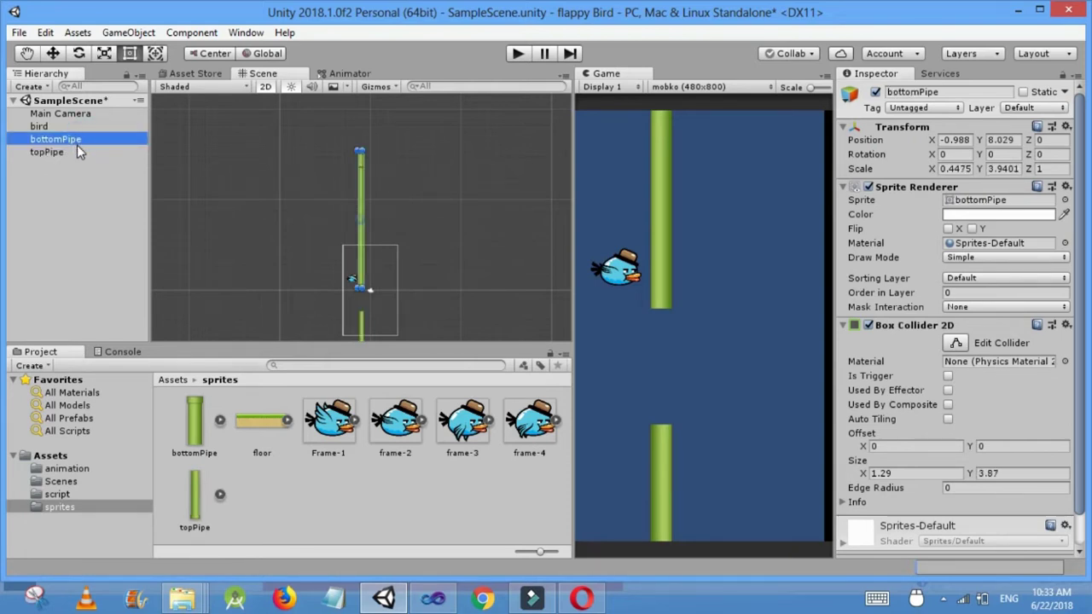
Create an empty GameObject in the Hierarchy and rename it obstacle.
left_click(35, 87)
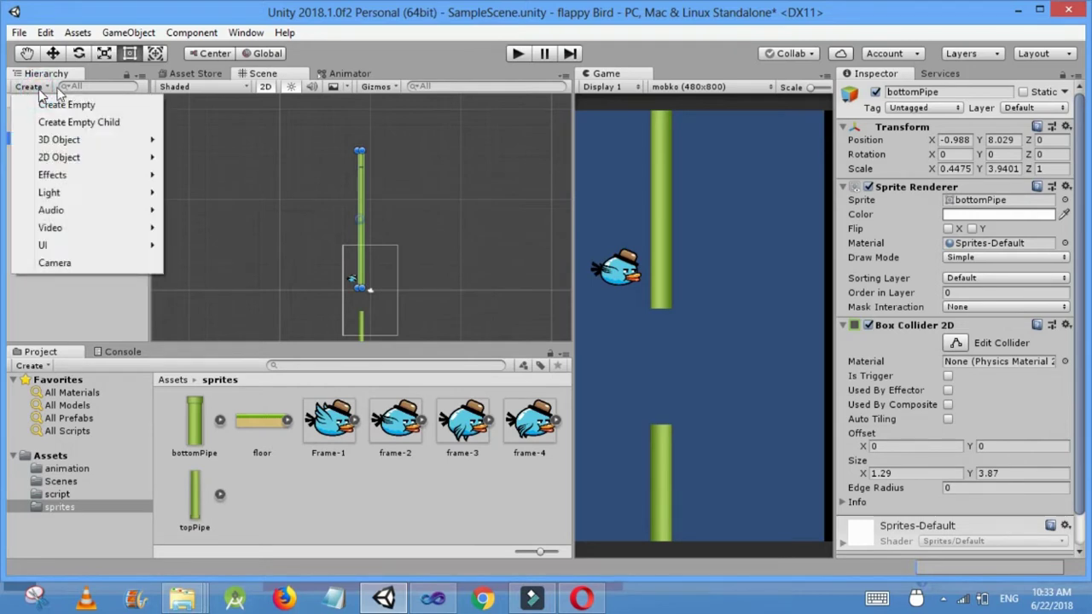
mouse_move(83, 160)
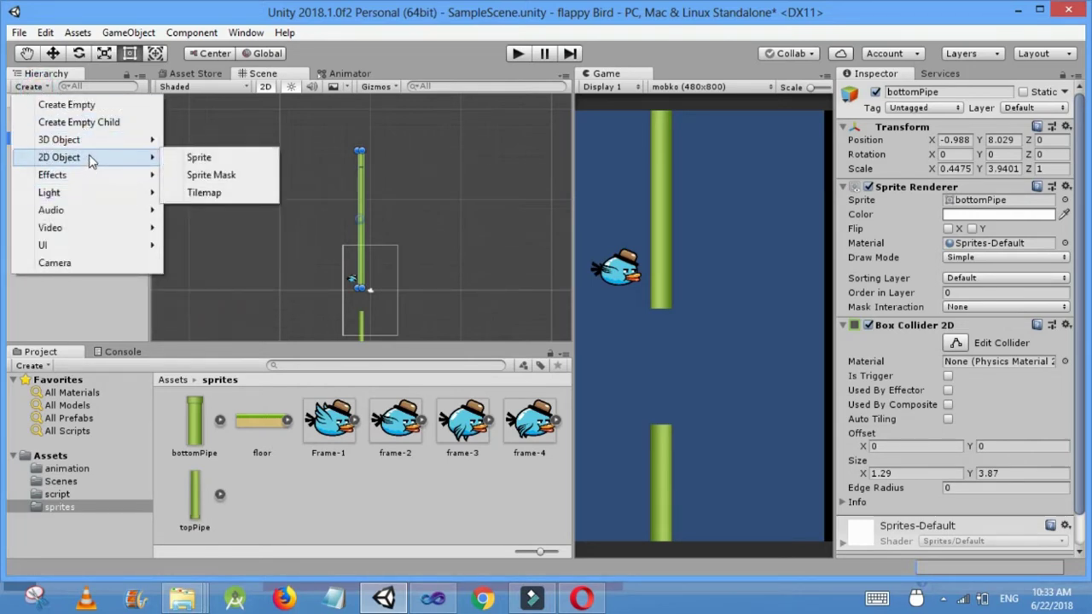
left_click(99, 106)
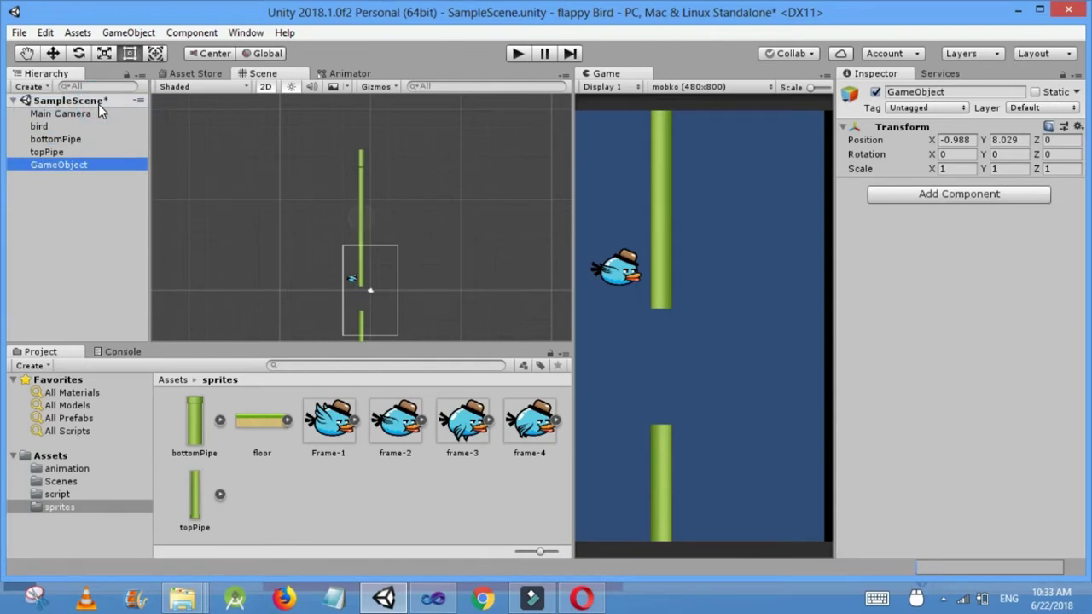
key("e")
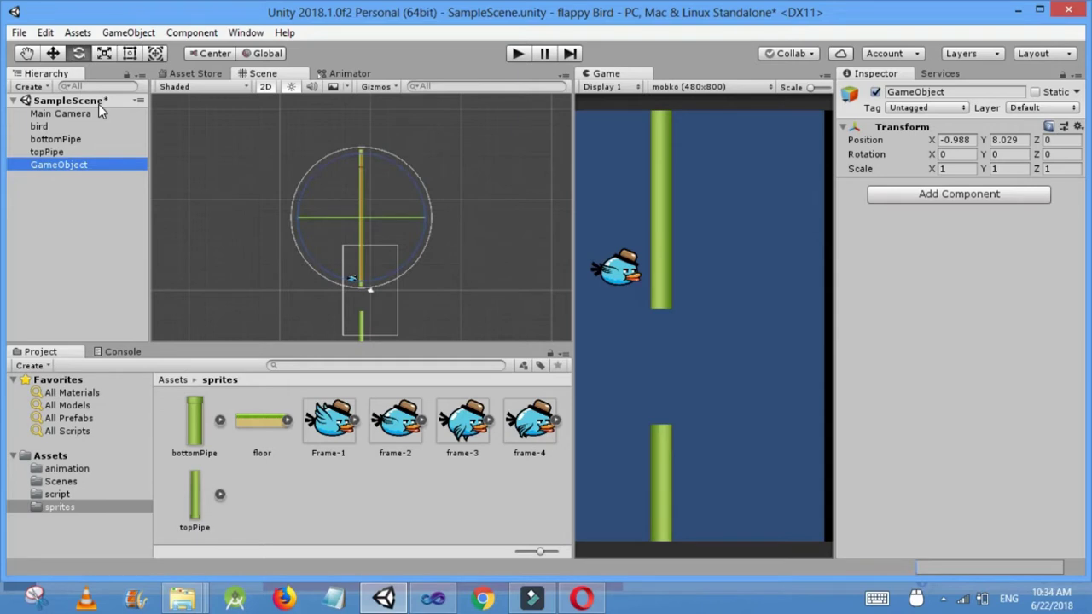
right_click(73, 167)
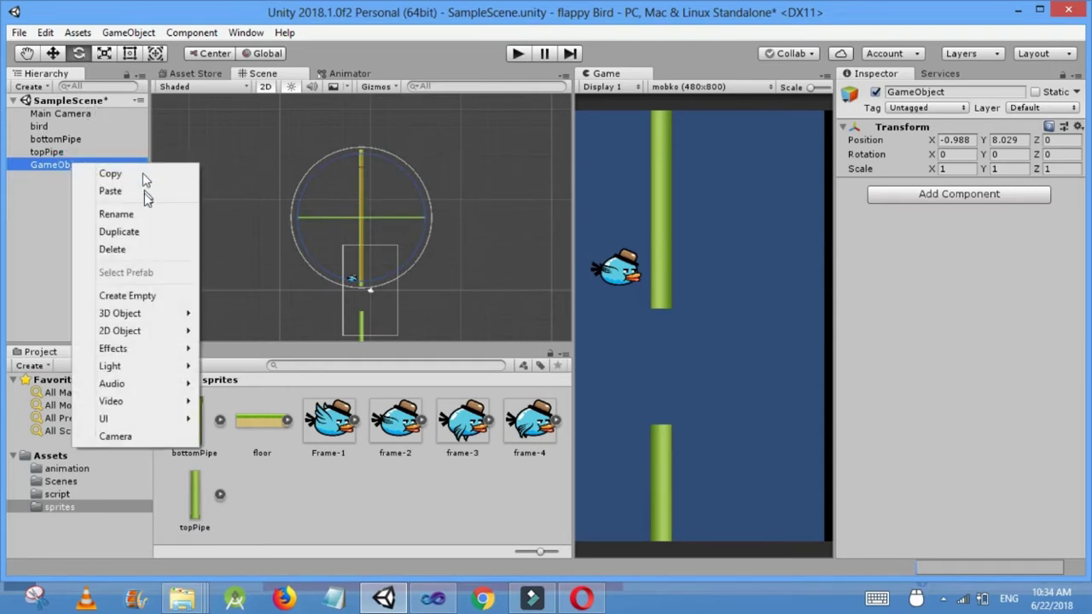
left_click(142, 214)
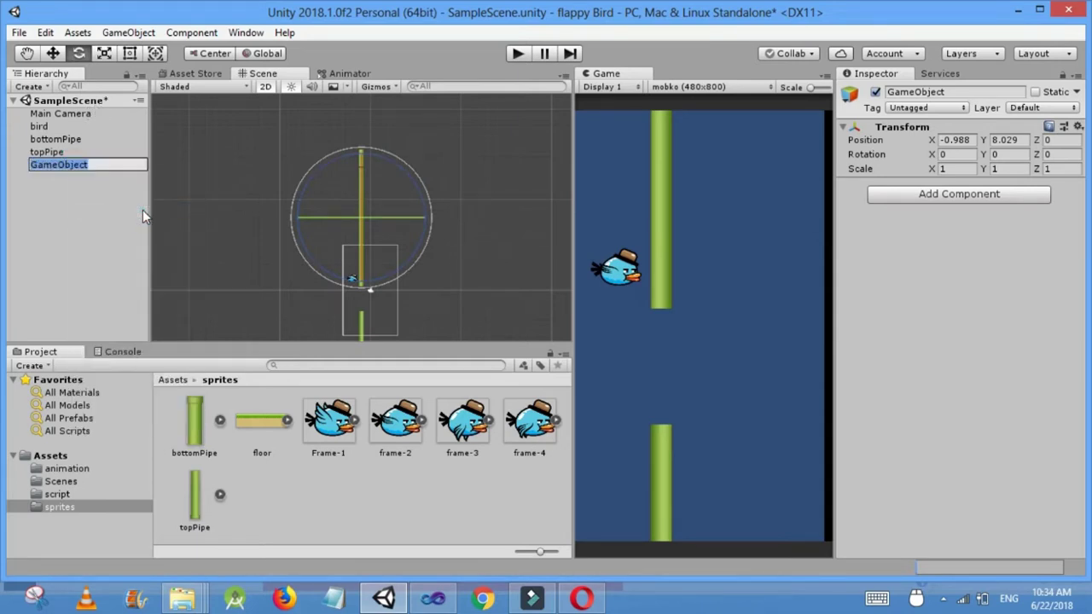
type("obstacle")
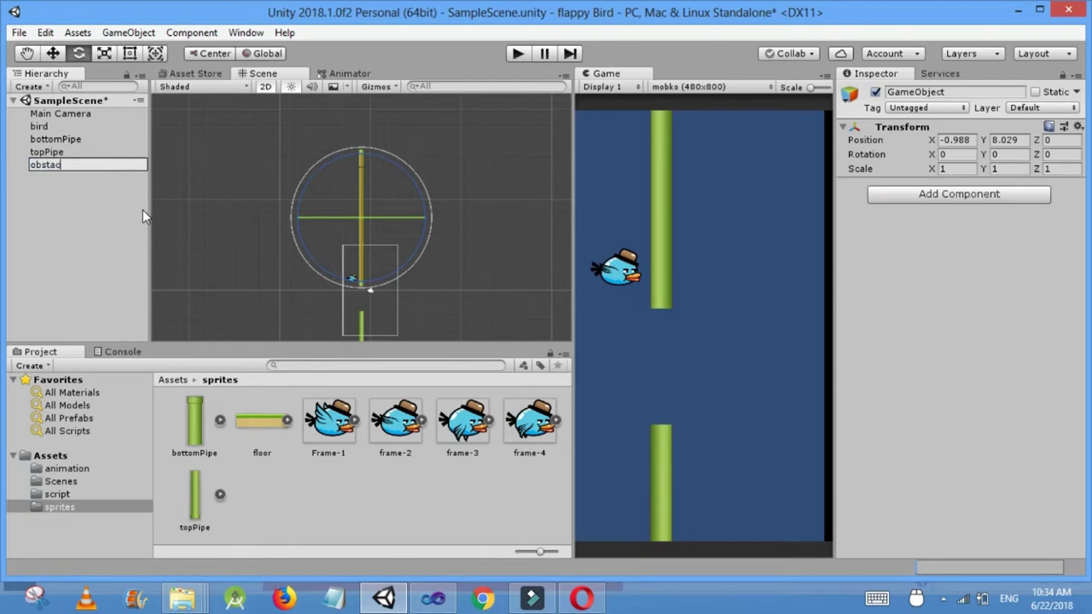
key("Return")
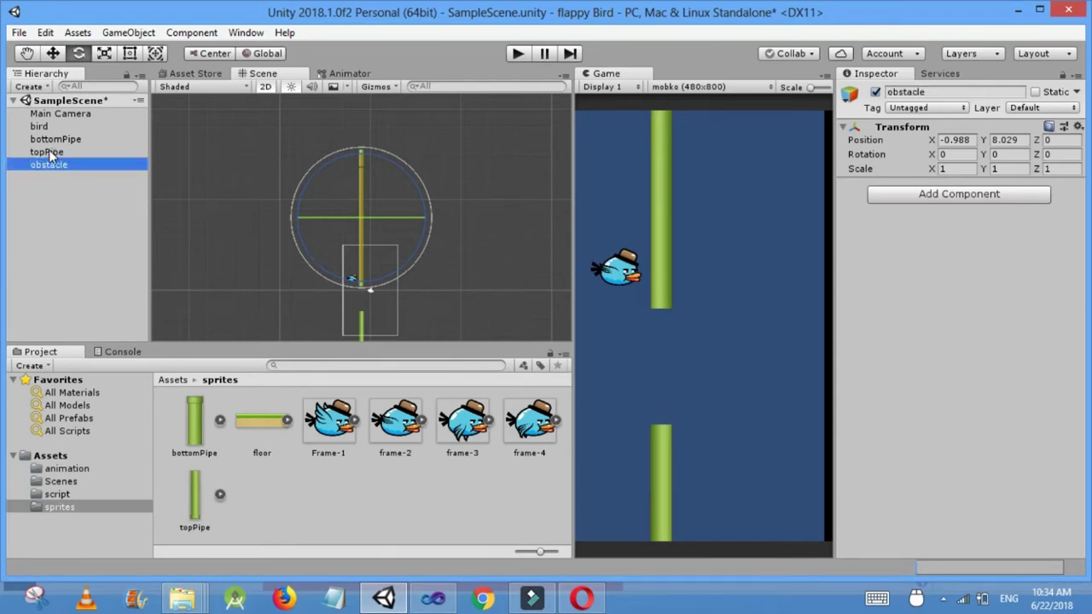
Drag topPipe onto obstacle to make it a child.
mouse_move(49, 151)
left_mouse_down()
mouse_move(61, 170)
mouse_move(58, 145)
mouse_move(61, 158)
left_mouse_up()
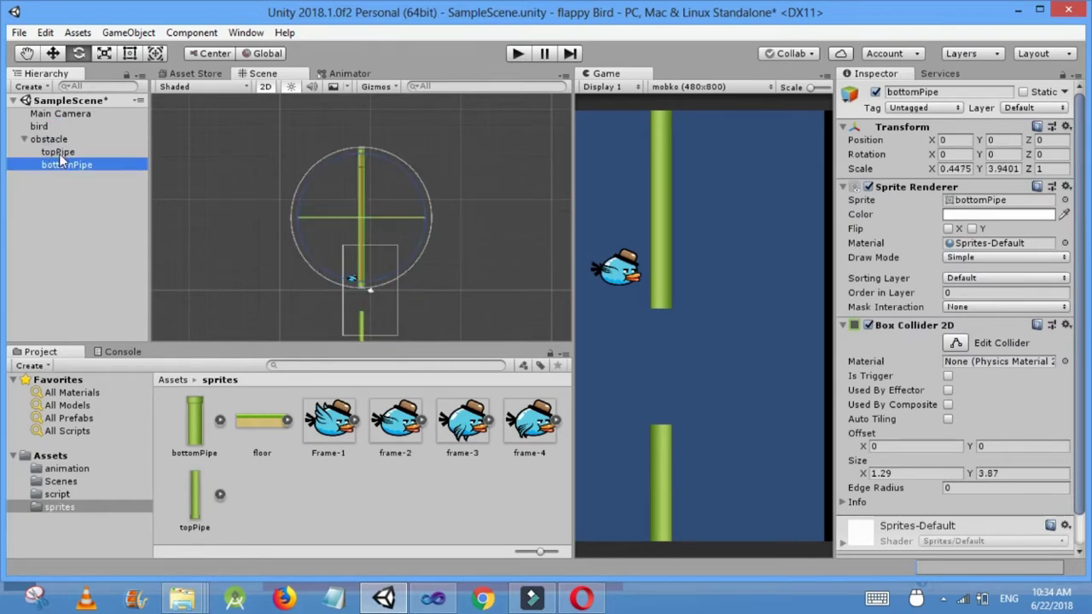
left_click(49, 457)
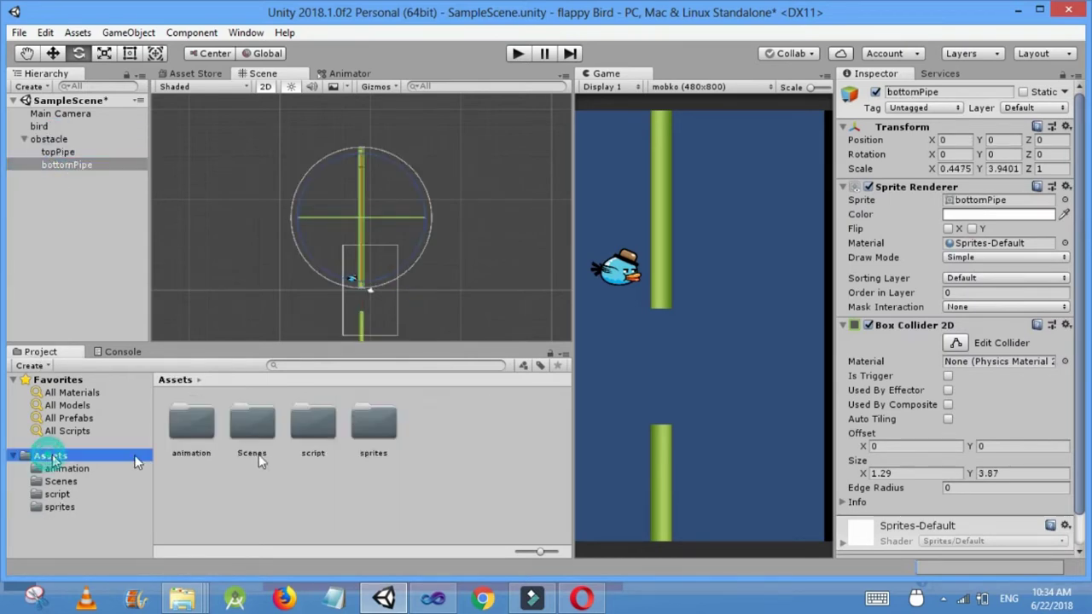
right_click(432, 421)
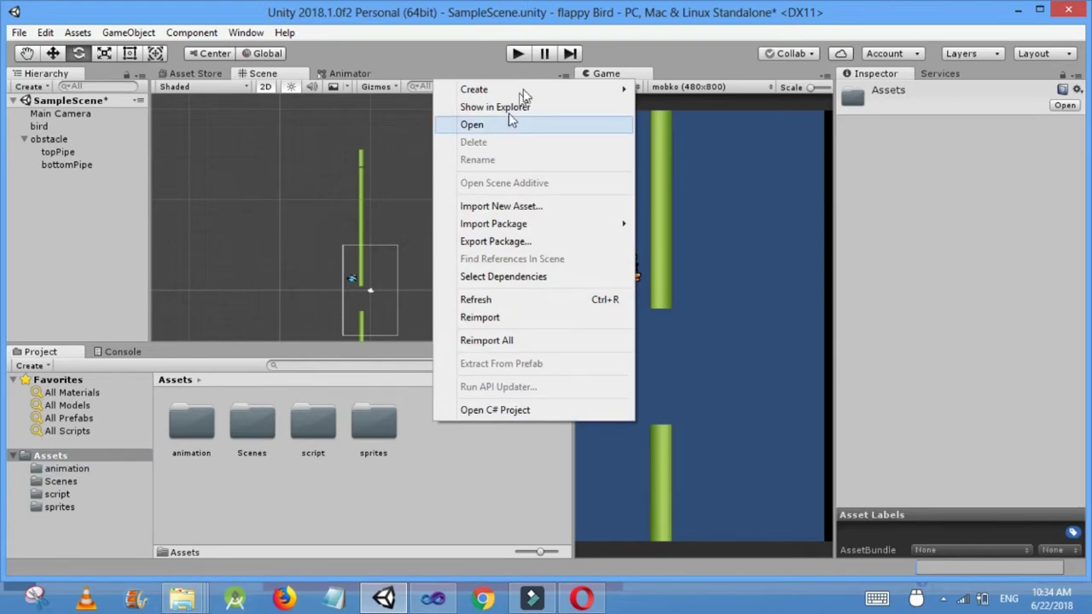
Create a 'prefab' folder in Assets and save the obstacle group into it as a prefab.
mouse_move(585, 98)
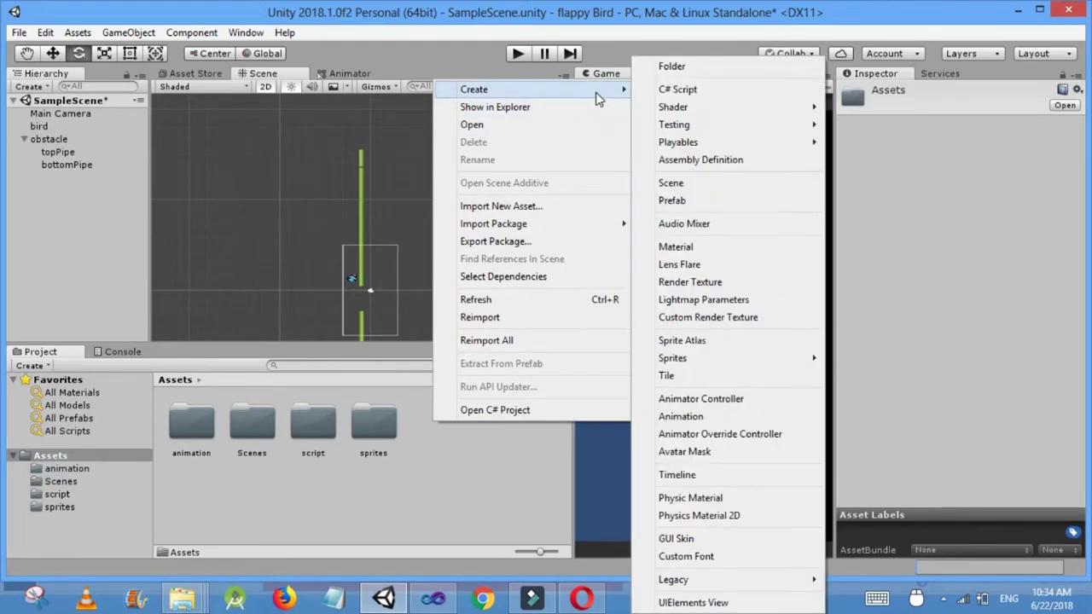
left_click(673, 65)
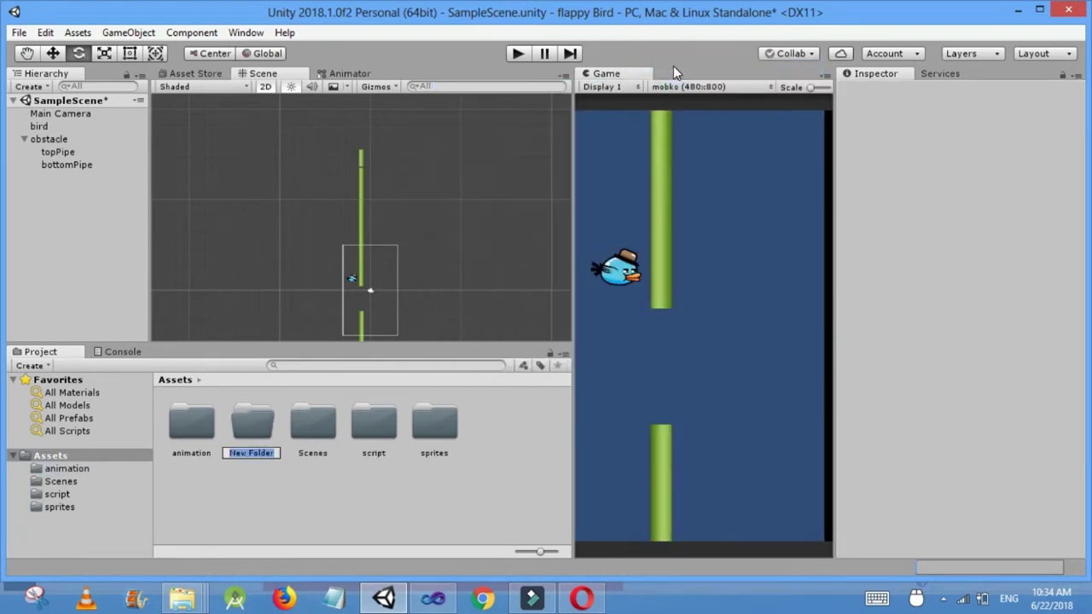
type("prefab")
key("Return")
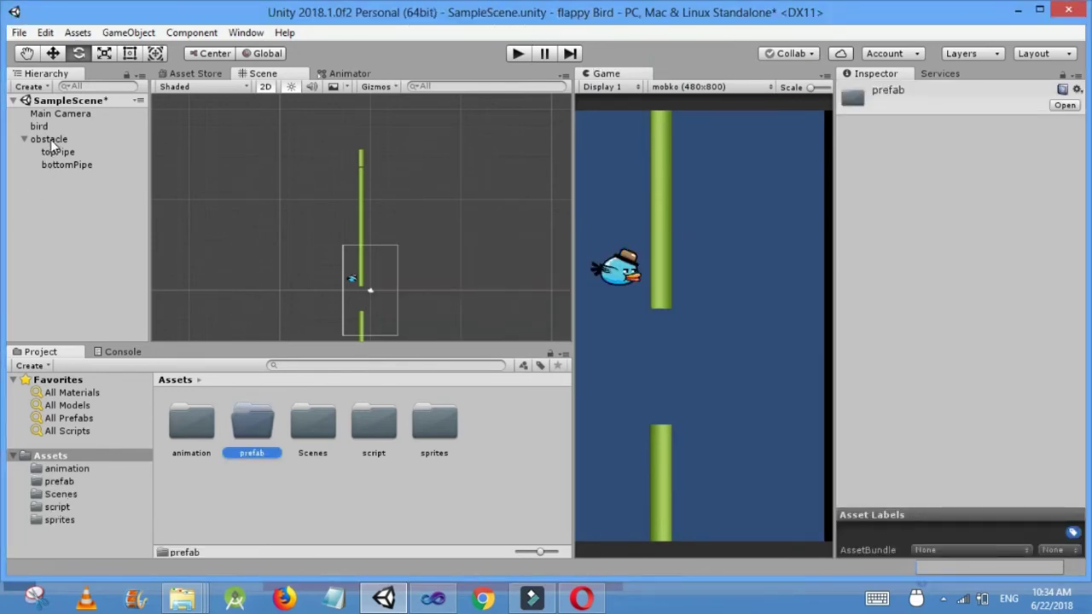
left_click_drag(51, 140, 246, 429)
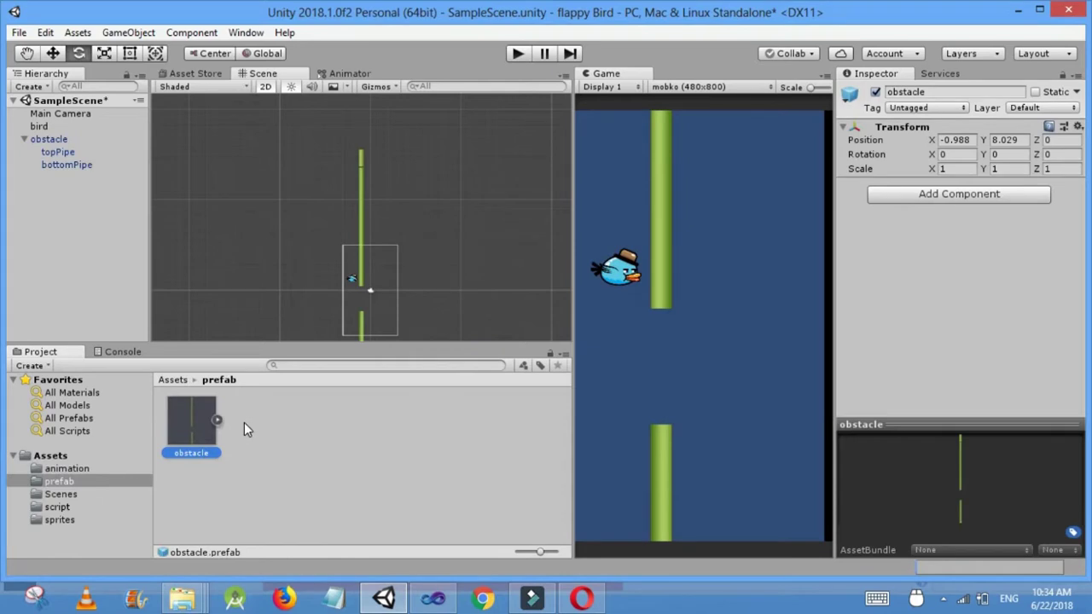
Delete the obstacle from the scene and save the scene.
left_click(62, 141)
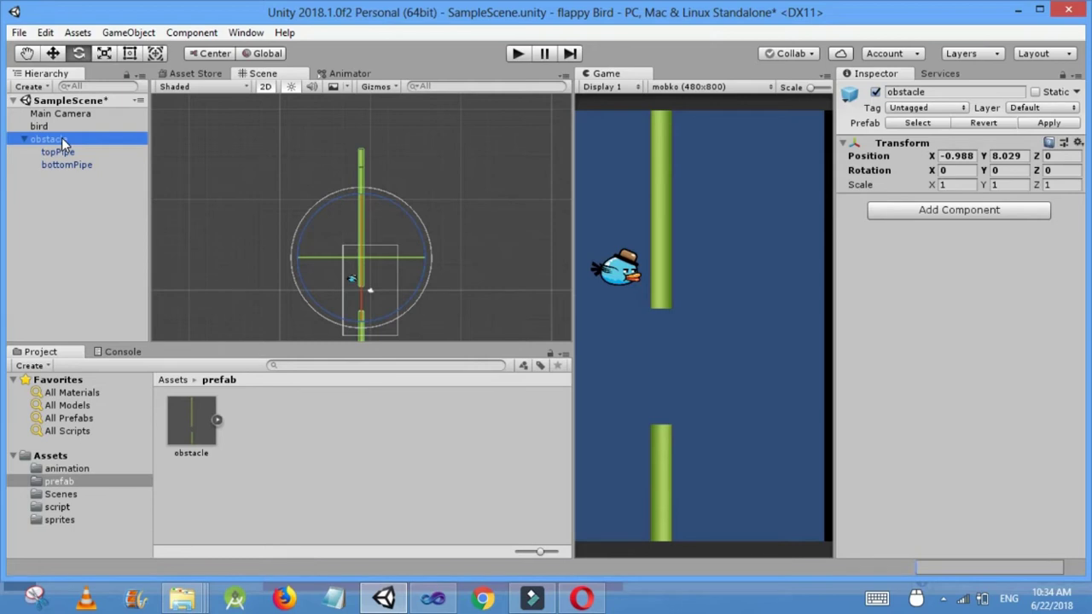
key("Delete")
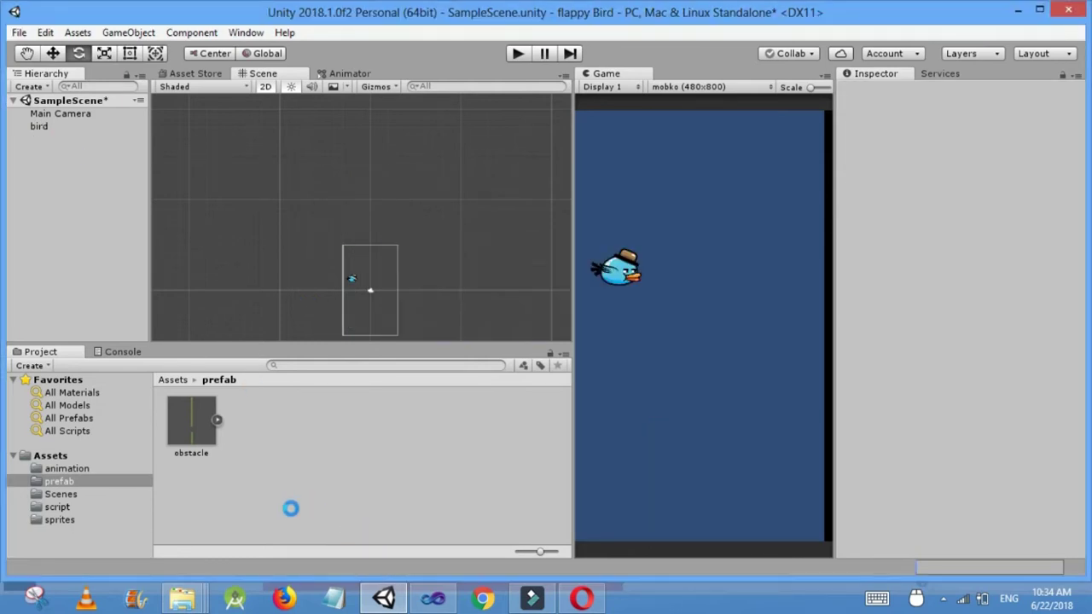
key("ctrl+s")
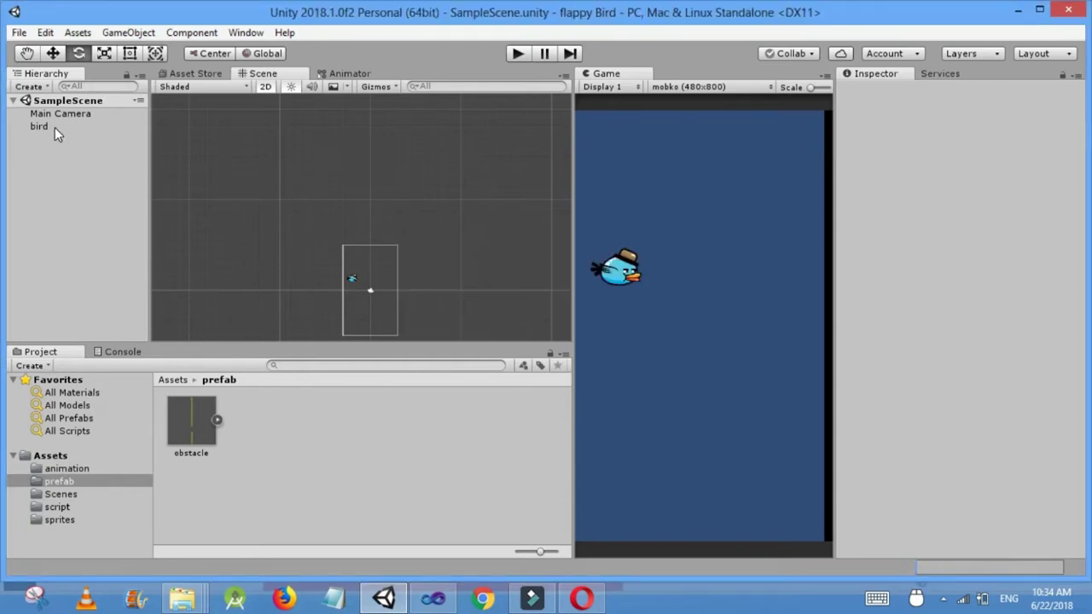
Open birdscript from the project files in Visual Studio.
left_click(54, 127)
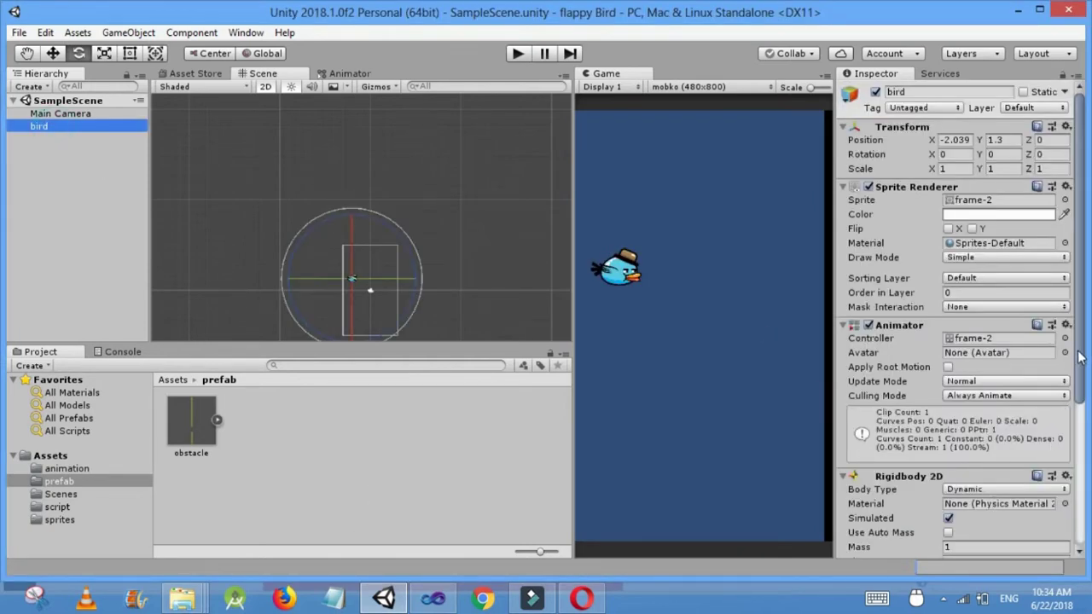
left_click_drag(1076, 356, 1000, 505)
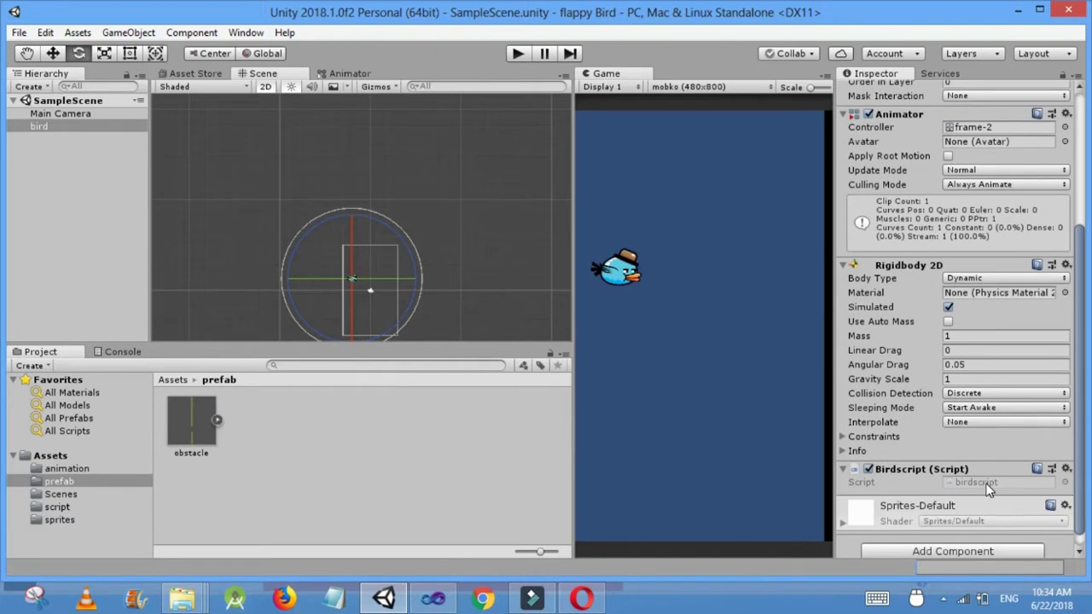
left_click(987, 485)
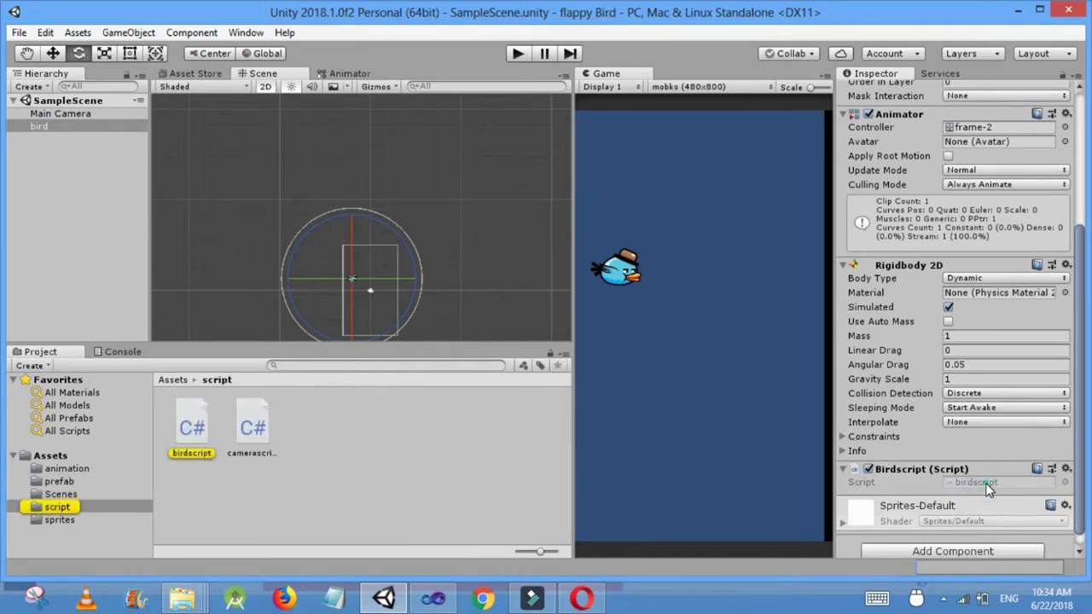
double_click(987, 484)
Add a 'float time = 3;' field below the rb field.
left_click(170, 212)
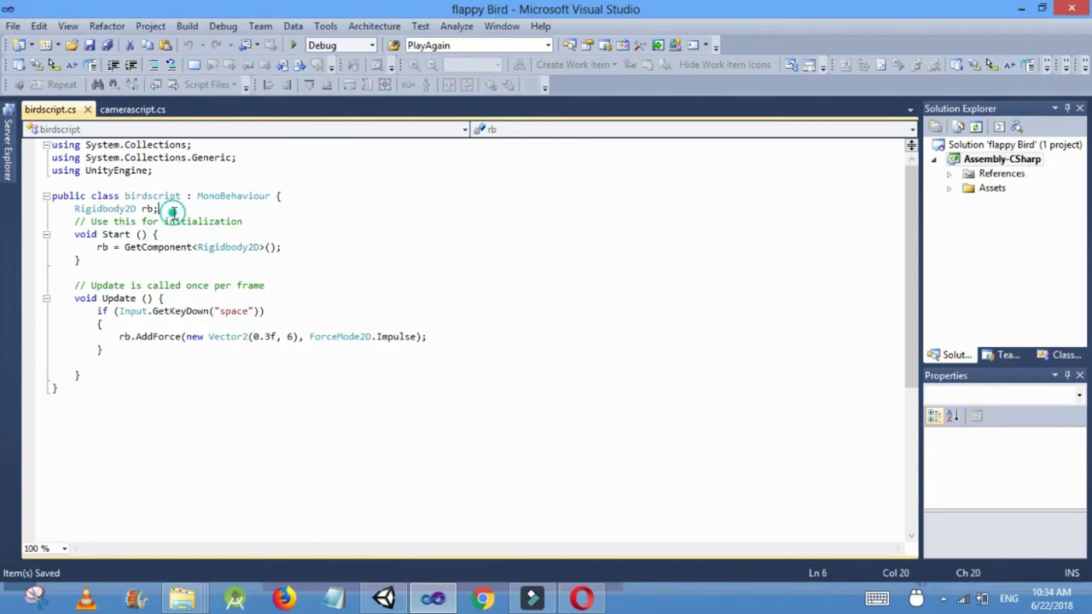
key("Return")
type("floa")
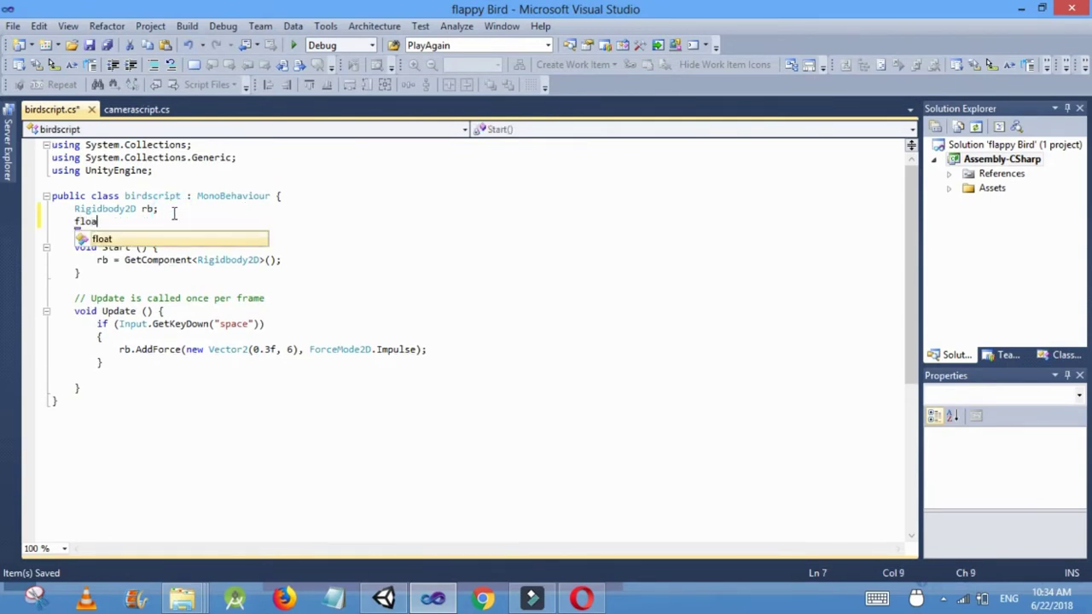
type("t time ")
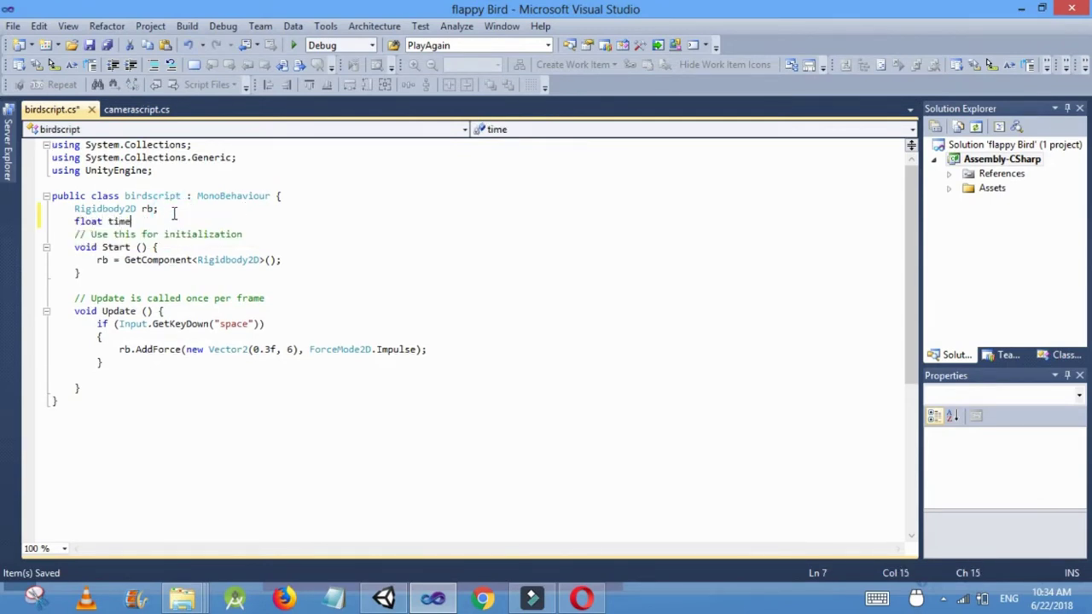
type("= 3;")
Make Update count down with 'time = time - Time.deltaTime;'.
left_click(174, 313)
key("Return")
key("Return")
key("Return")
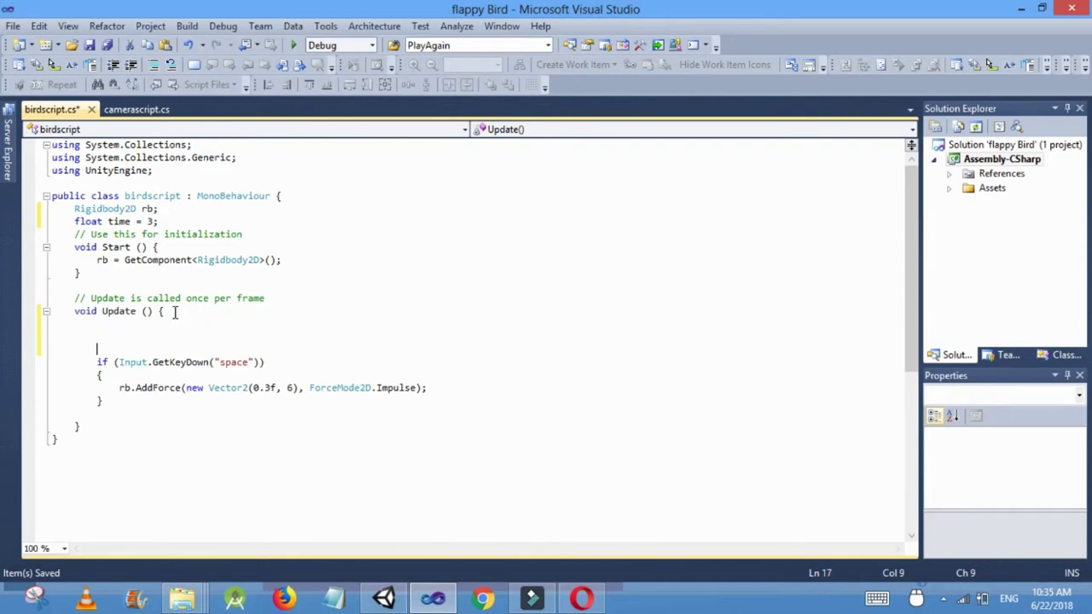
key("Up")
type("time")
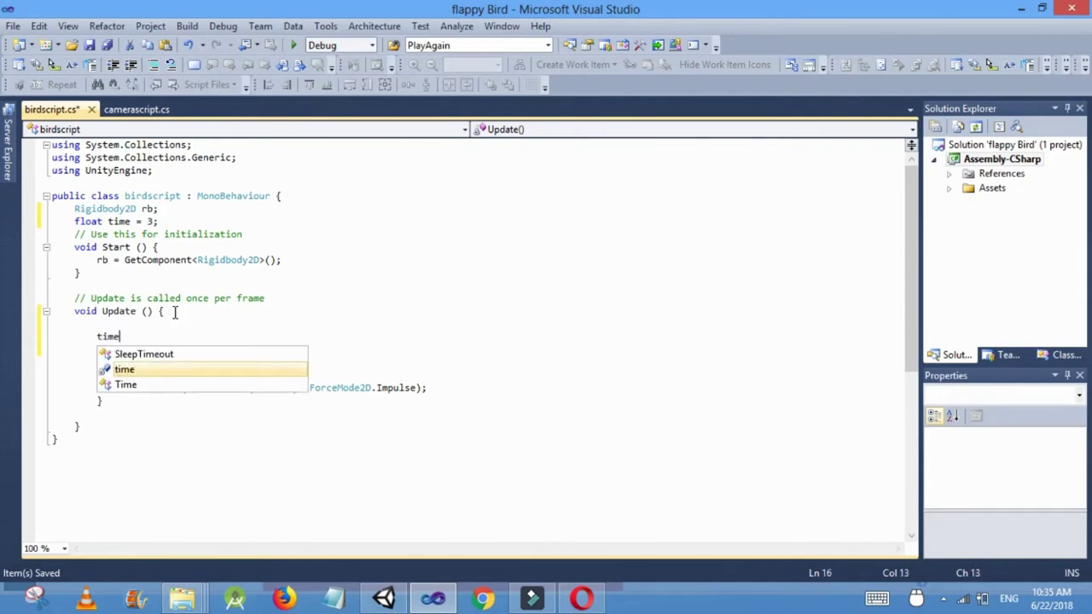
type("=time")
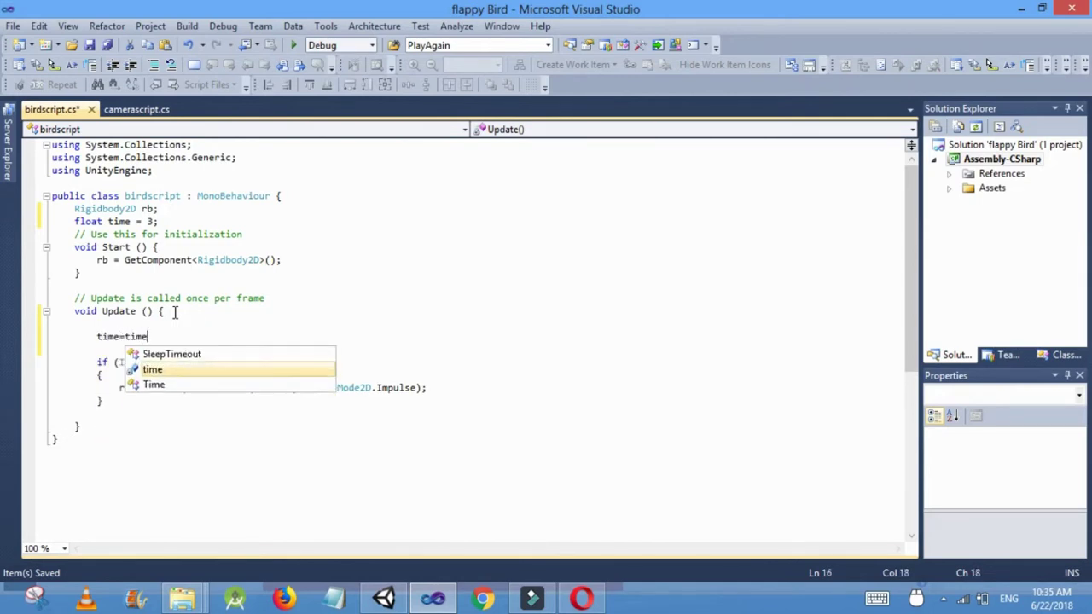
type("-")
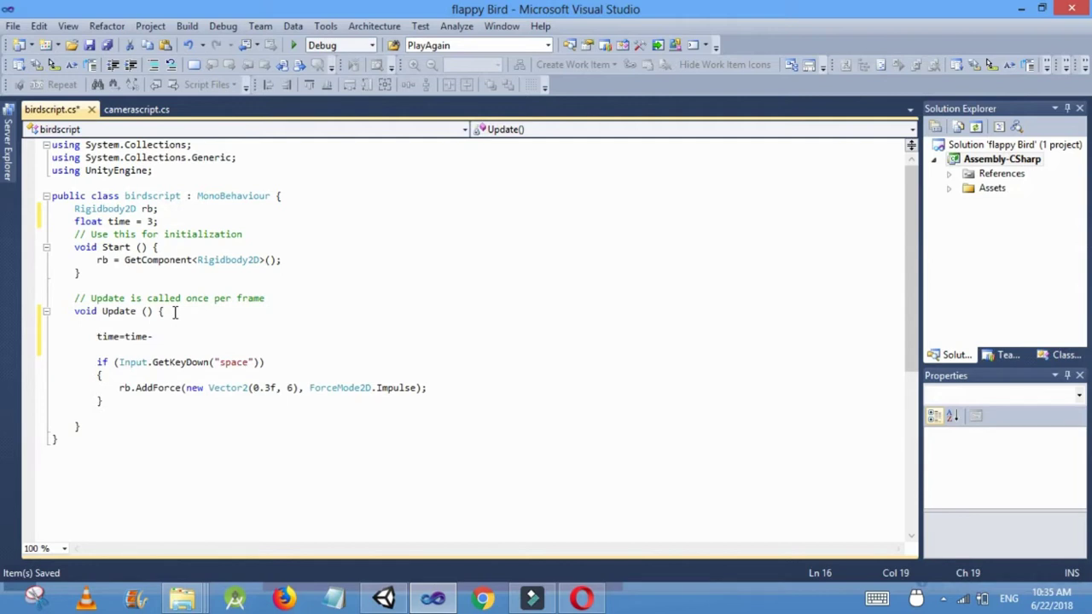
type("Time")
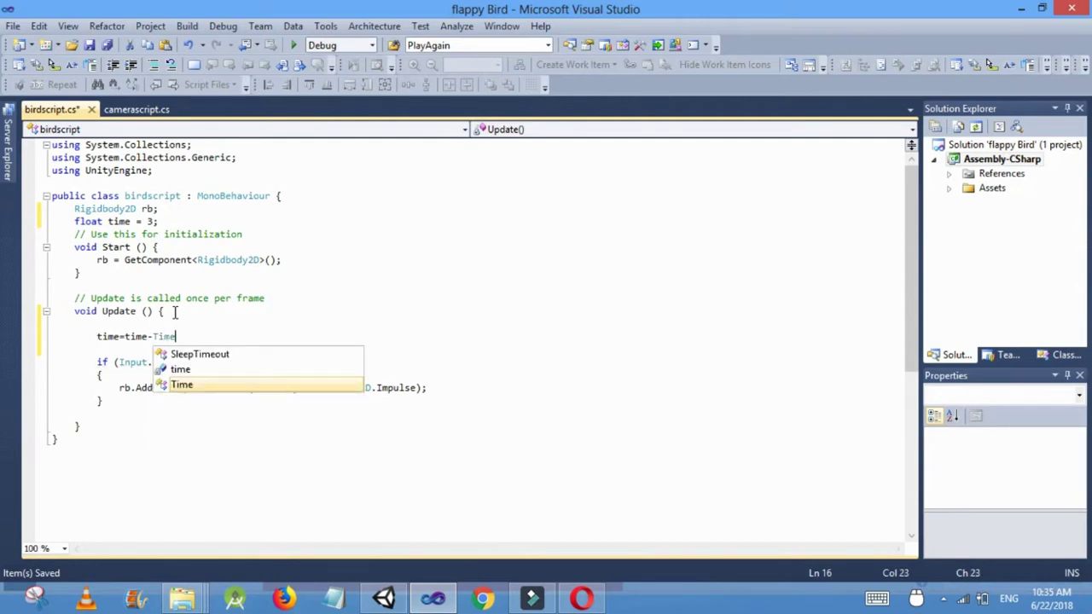
type(".del")
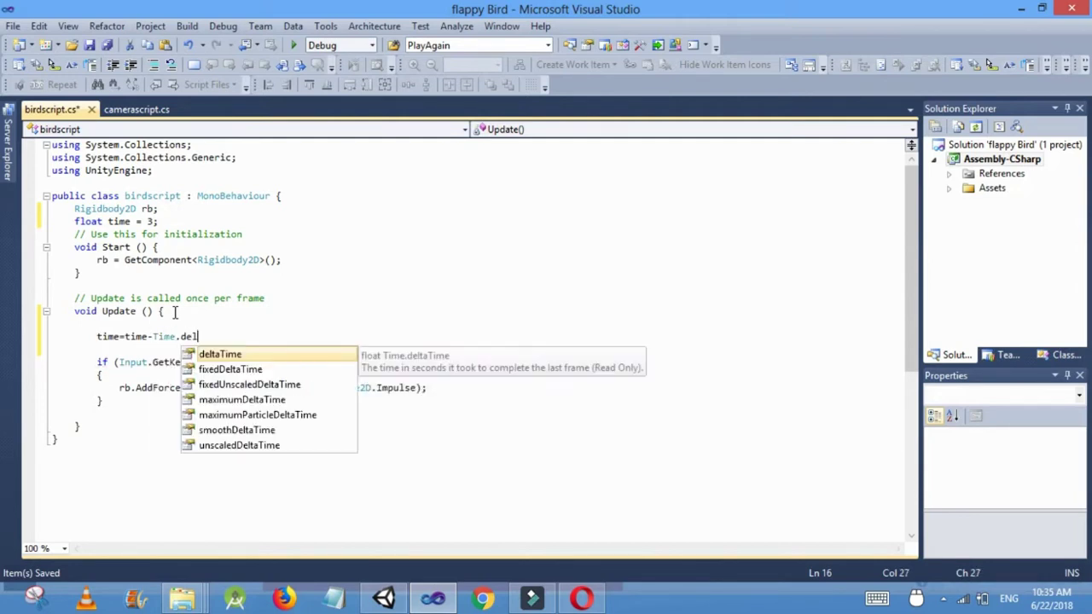
key("Tab")
type(";")
key("Return")
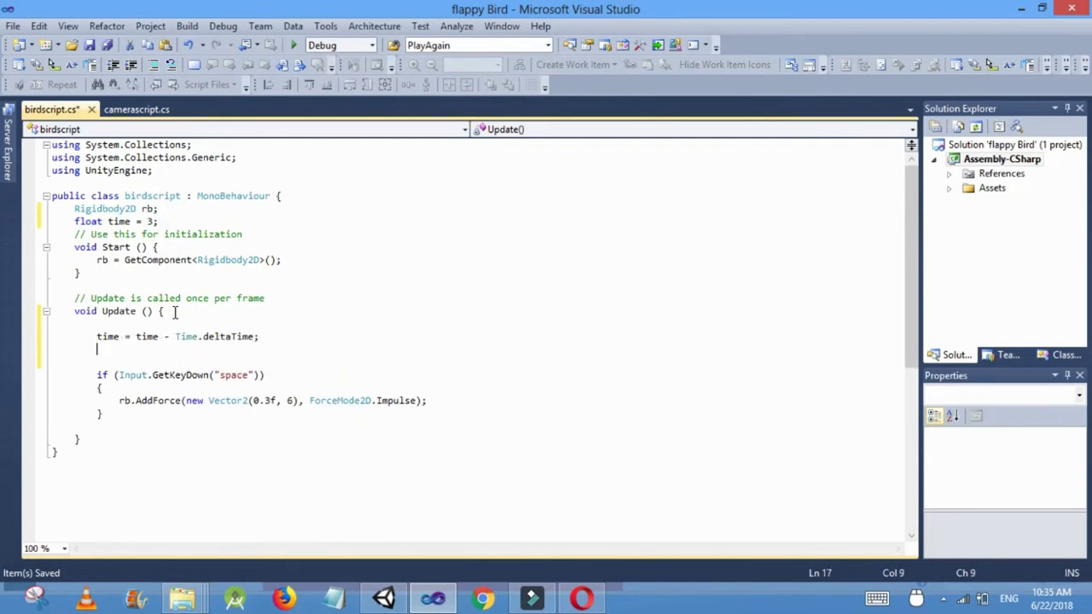
Add an empty 'if (time <= 0)' block under the countdown.
type("if(time")
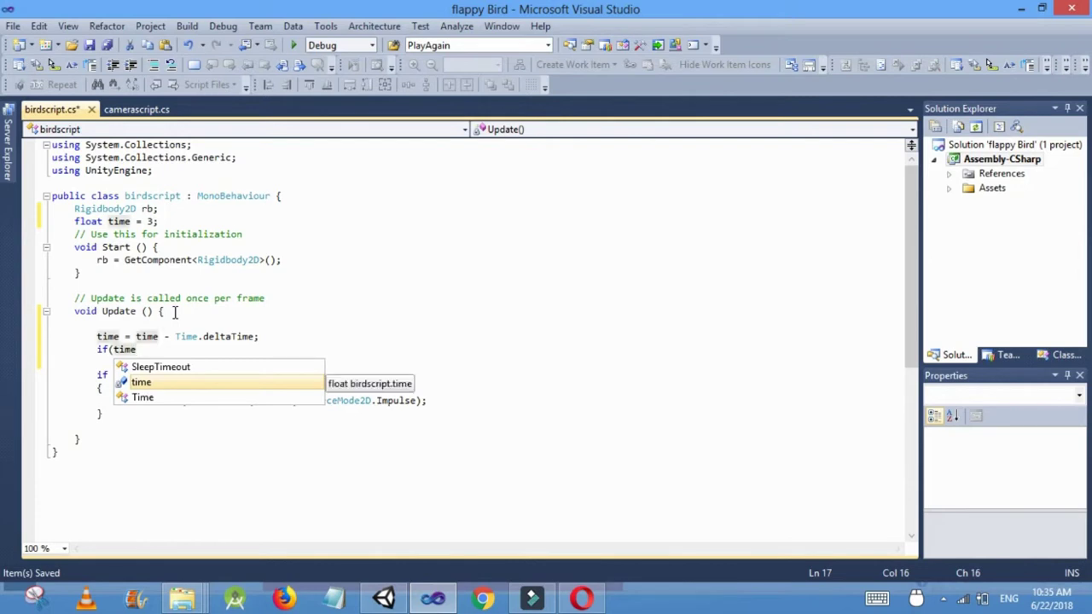
type("<=0)")
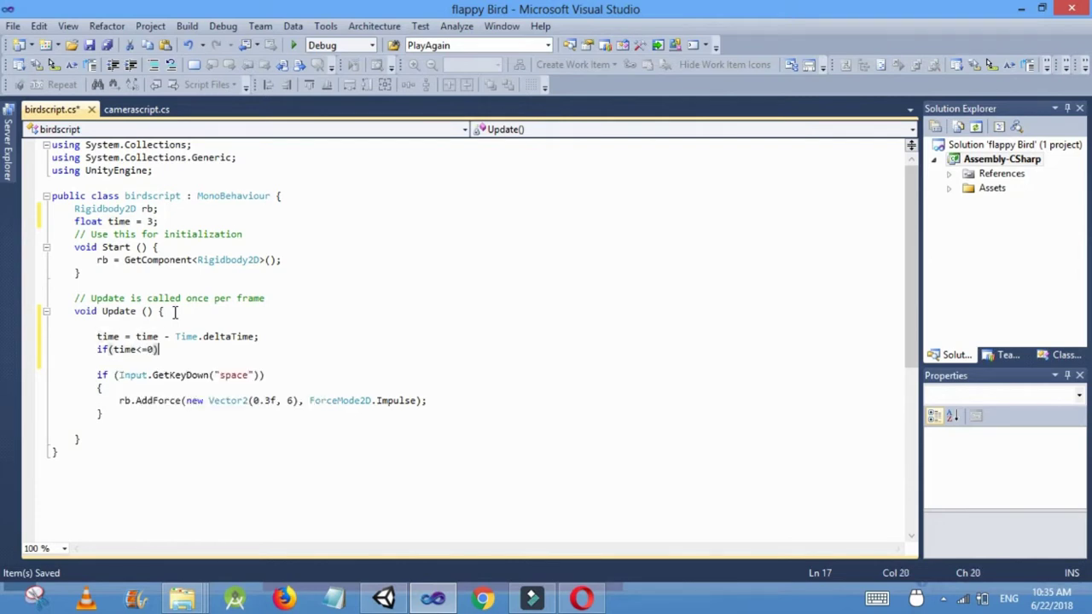
key("Return")
type("{")
key("Return")
key("Return")
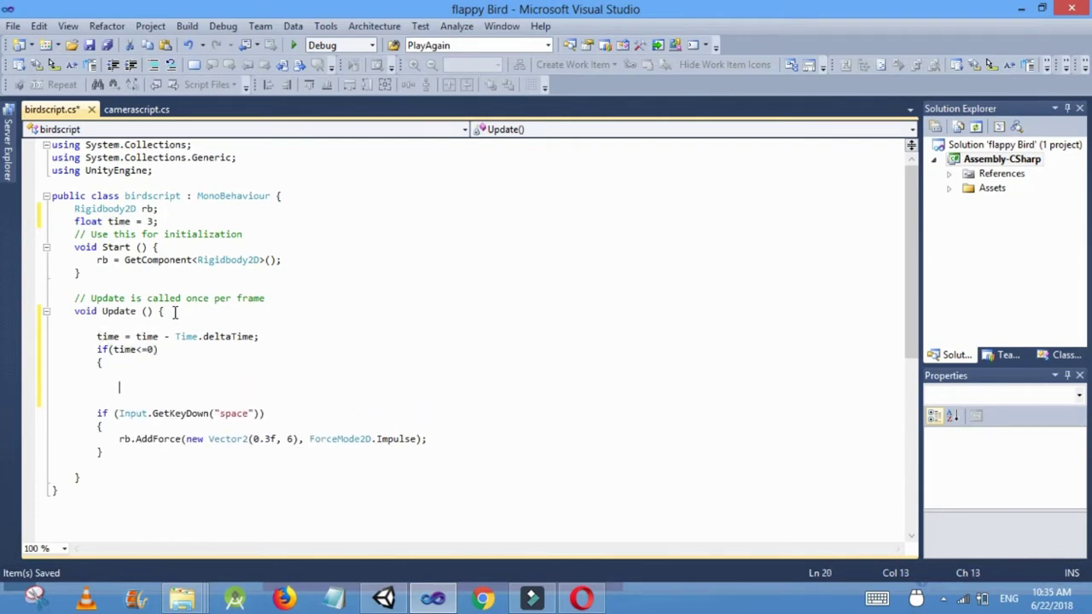
type("}")
key("Up")
Inside the if block, begin 'GameObject g = Instantiate(Obstacle'.
type("game")
key("Down")
key("Tab")
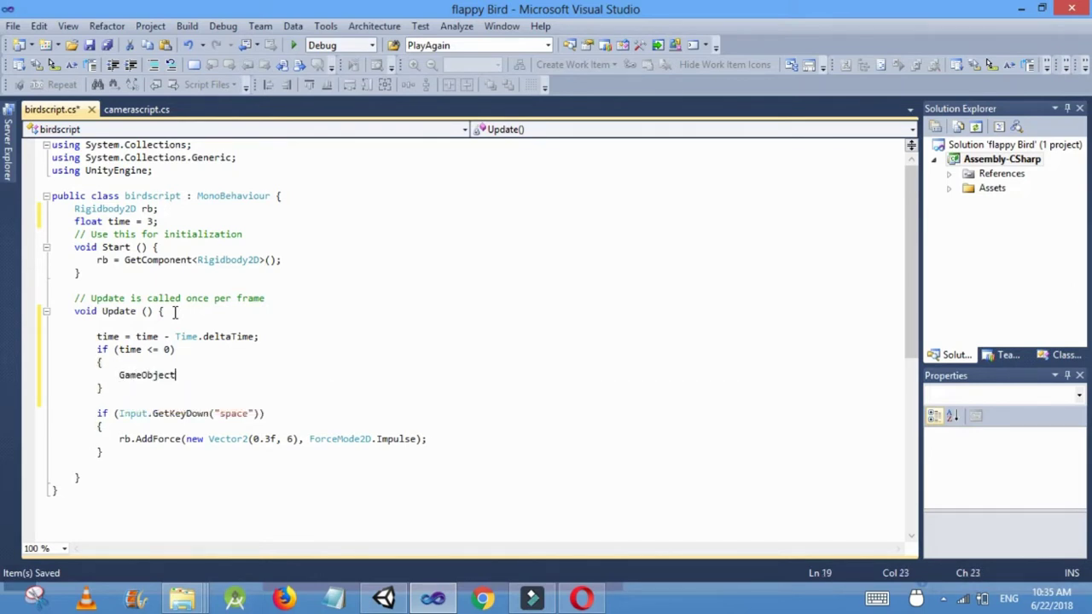
type("g= Ins")
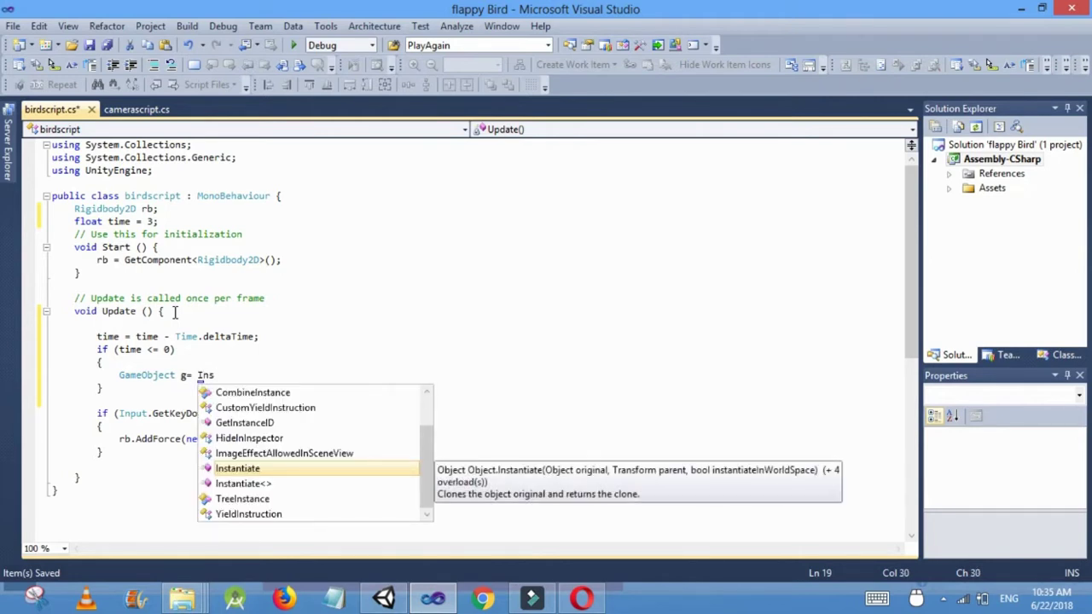
key("Tab")
type("(")
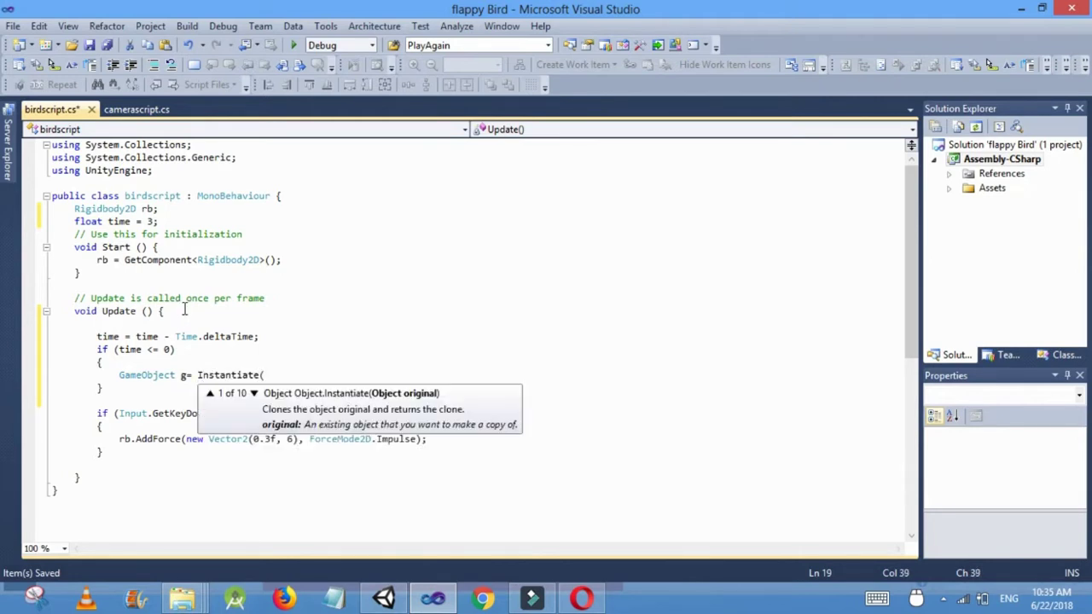
left_click(274, 374)
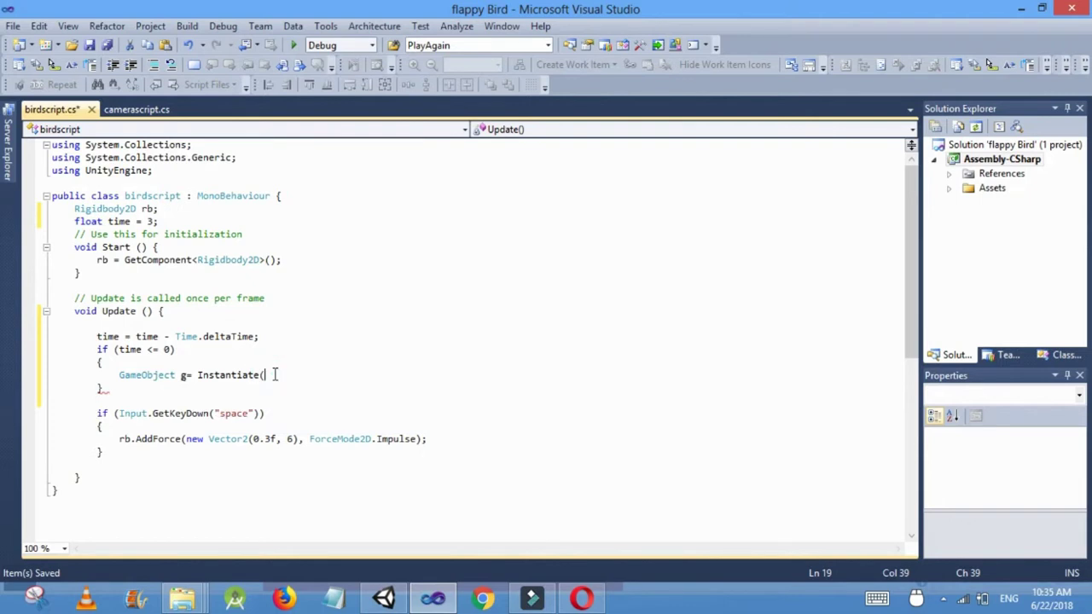
type("Obstacle")
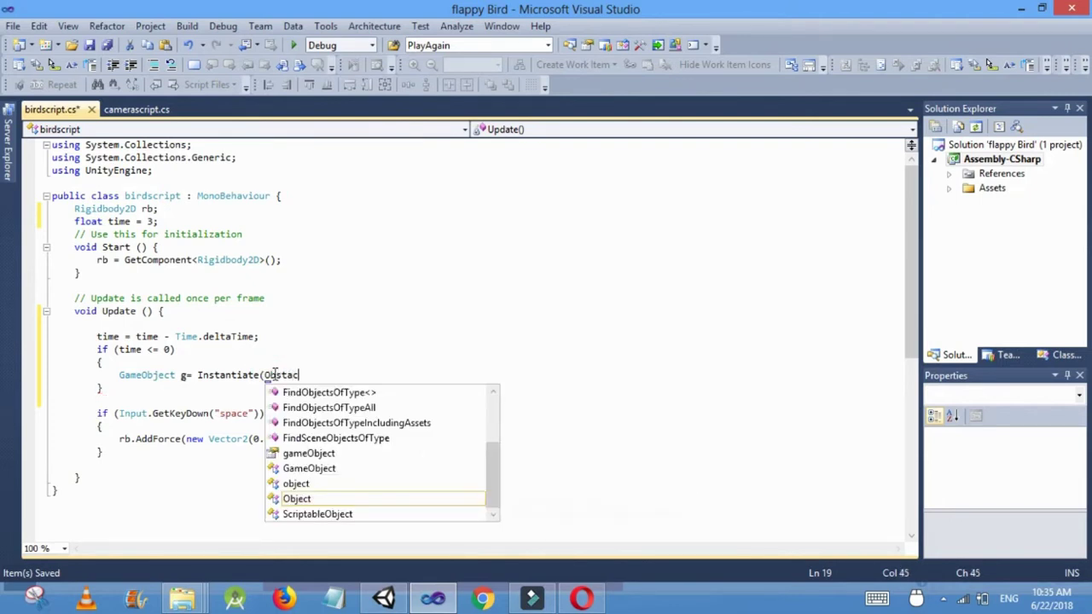
Declare 'public GameObject Obstcle_prefab;' under the time field.
left_click(179, 220)
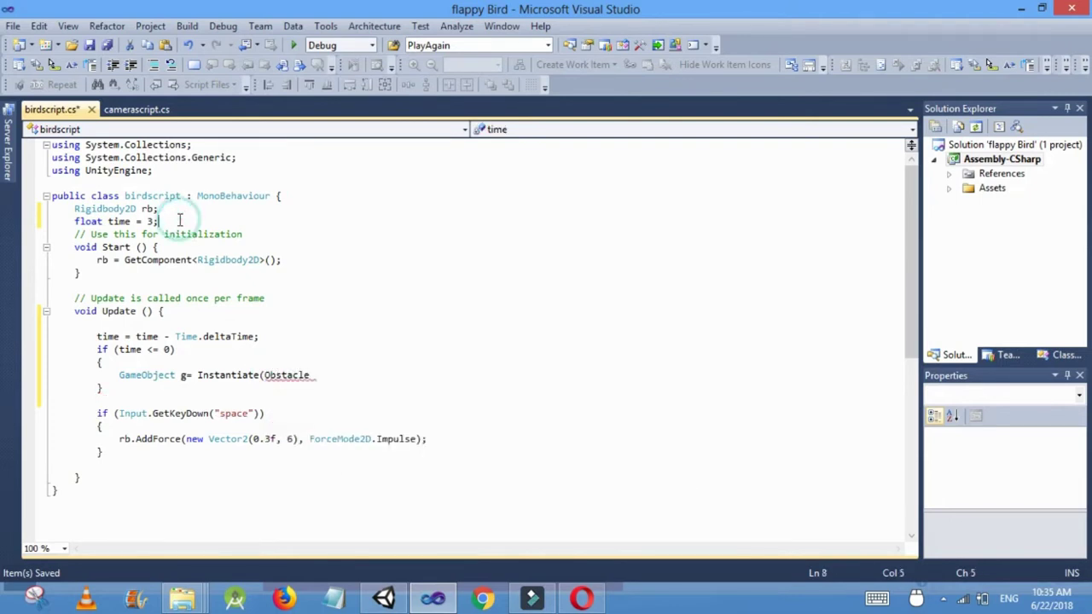
key("Return")
type("public ")
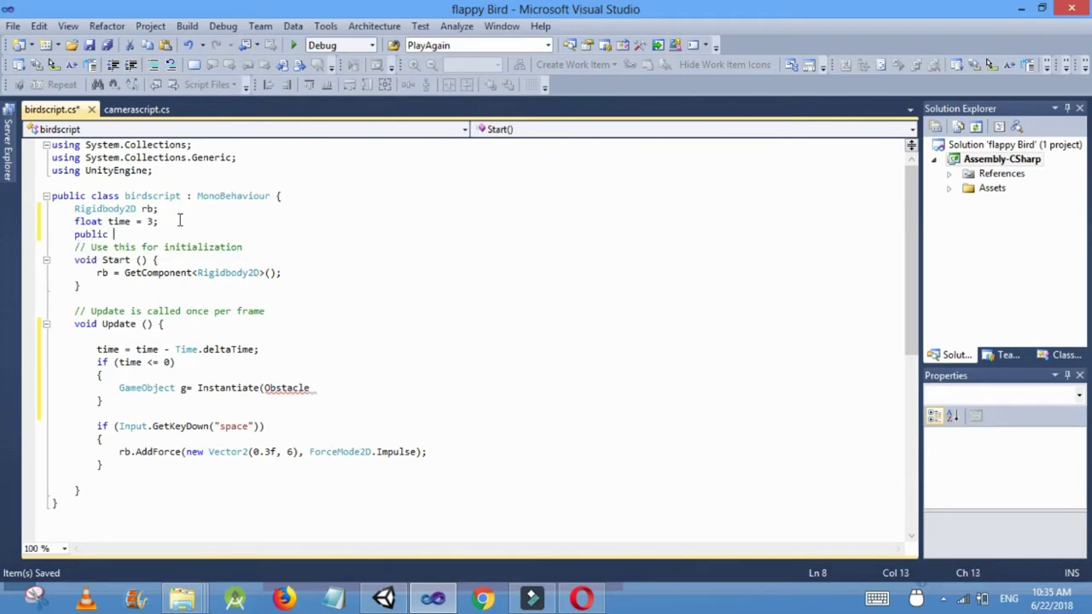
type("GameObject Obstcle_prefab")
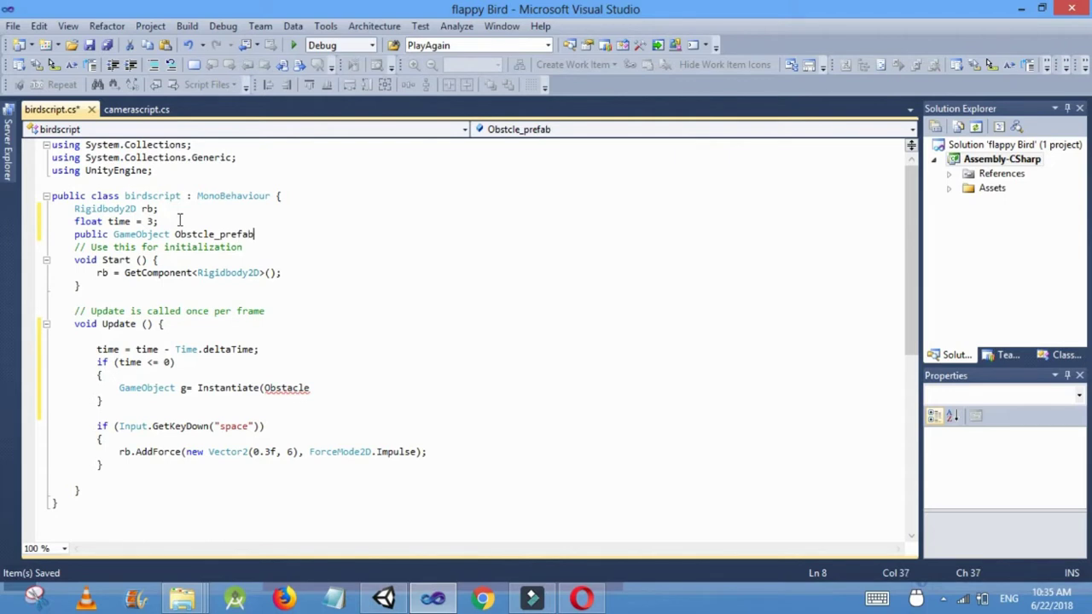
type(";")
Change the Instantiate argument to 'Obstcle_prefab, new Vector2('.
left_click(316, 388)
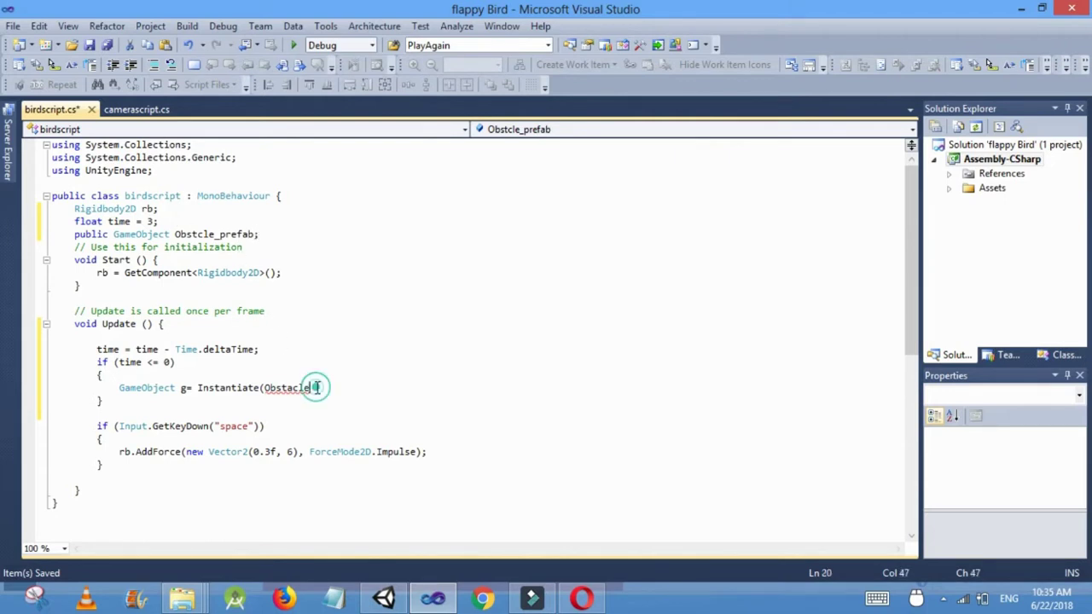
key("BackSpace")
key("BackSpace")
key("BackSpace")
key("BackSpace")
key("BackSpace")
key("BackSpace")
key("BackSpace")
key("BackSpace")
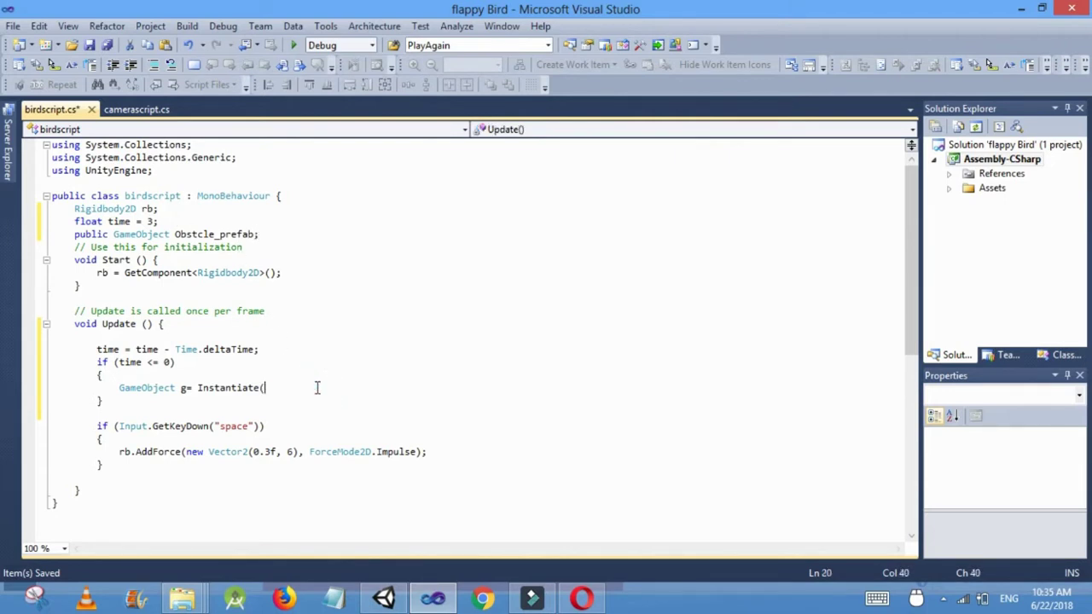
type("Obs")
key("Tab")
type(",")
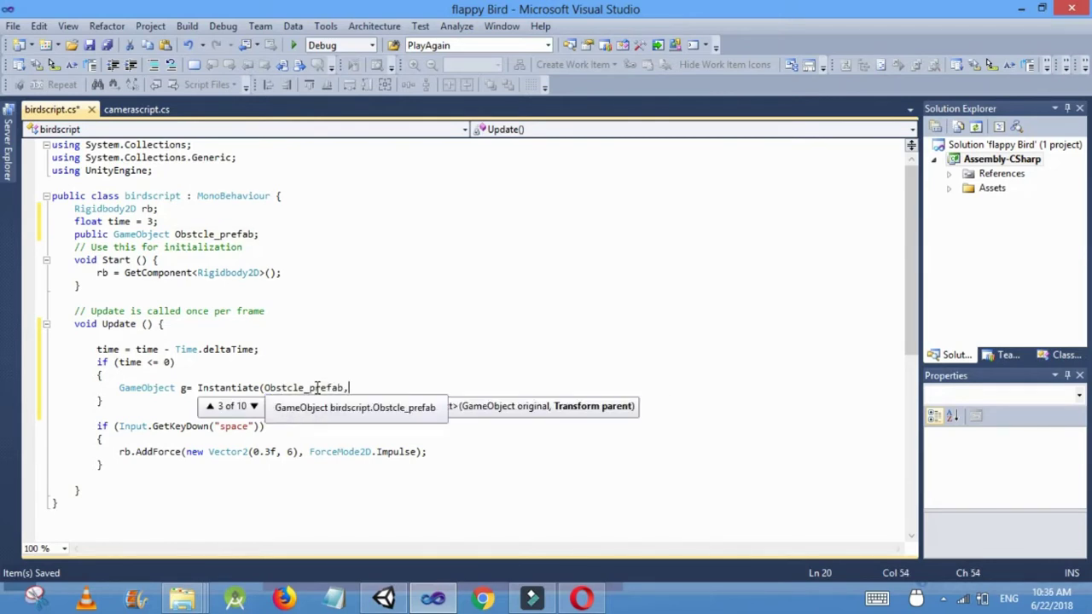
type("ne")
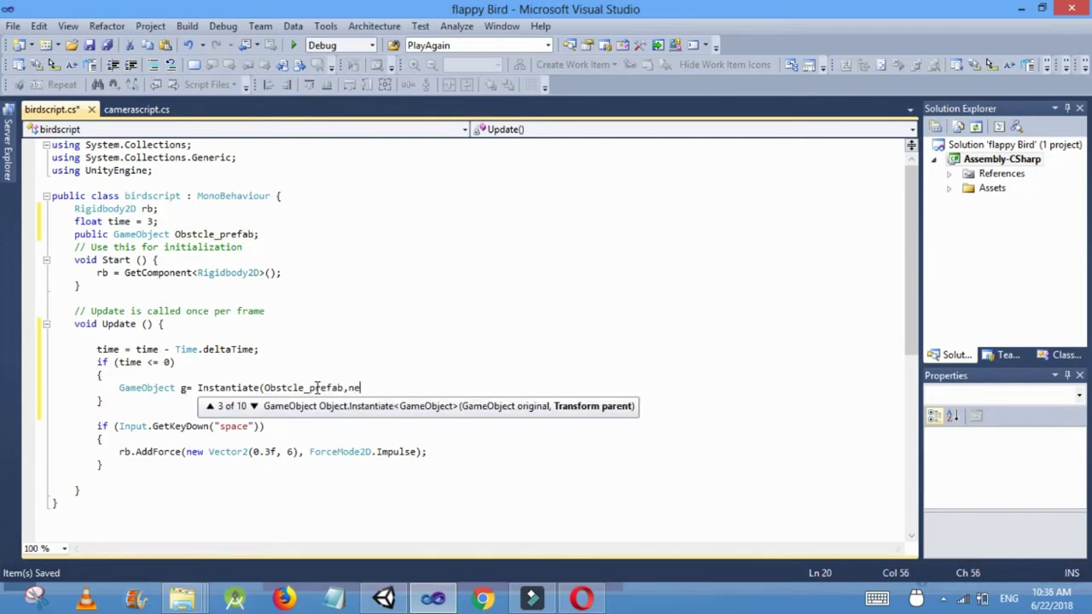
type("w Vectr")
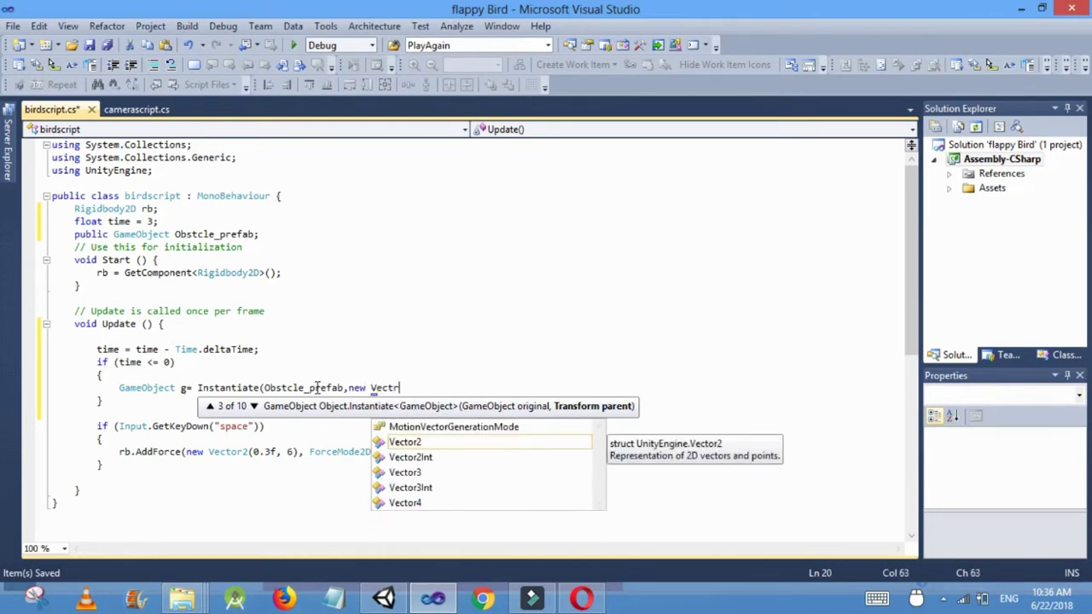
key("Return")
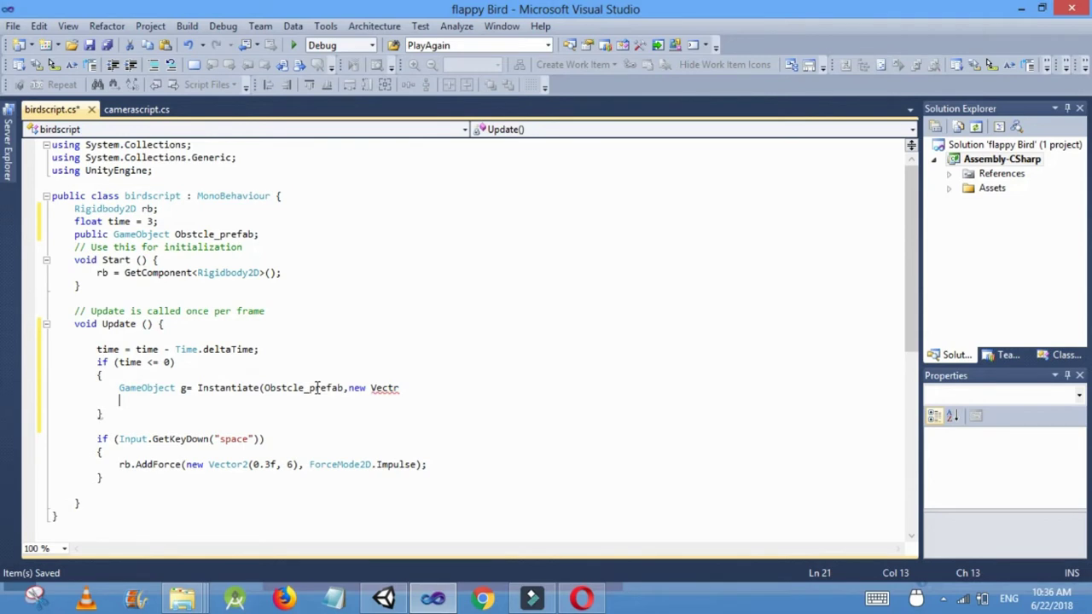
key("BackSpace")
key("BackSpace")
key("BackSpace")
key("BackSpace")
key("BackSpace")
key("BackSpace")
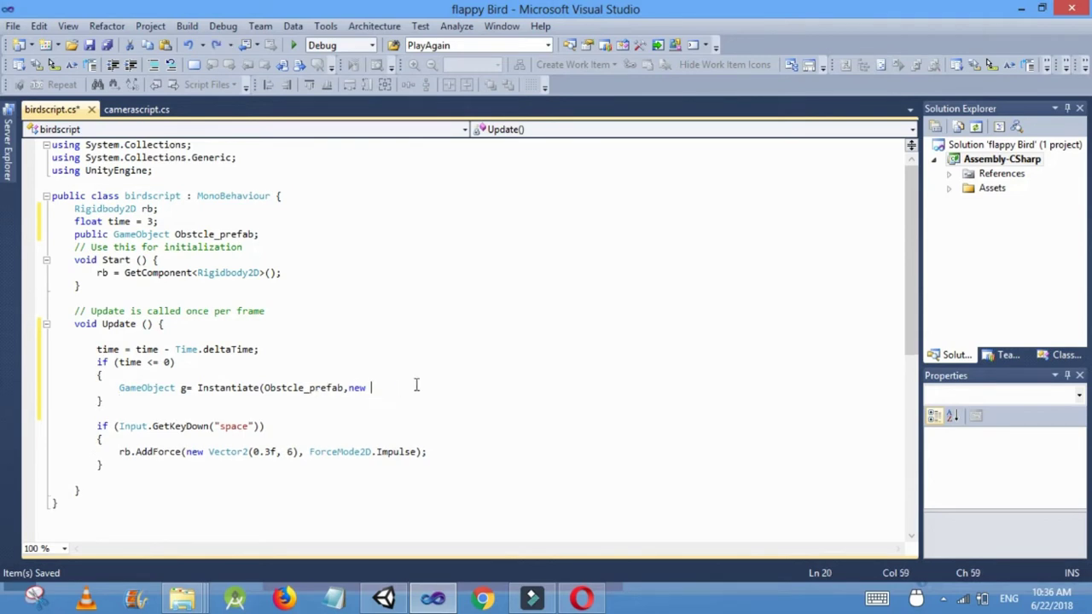
type("V")
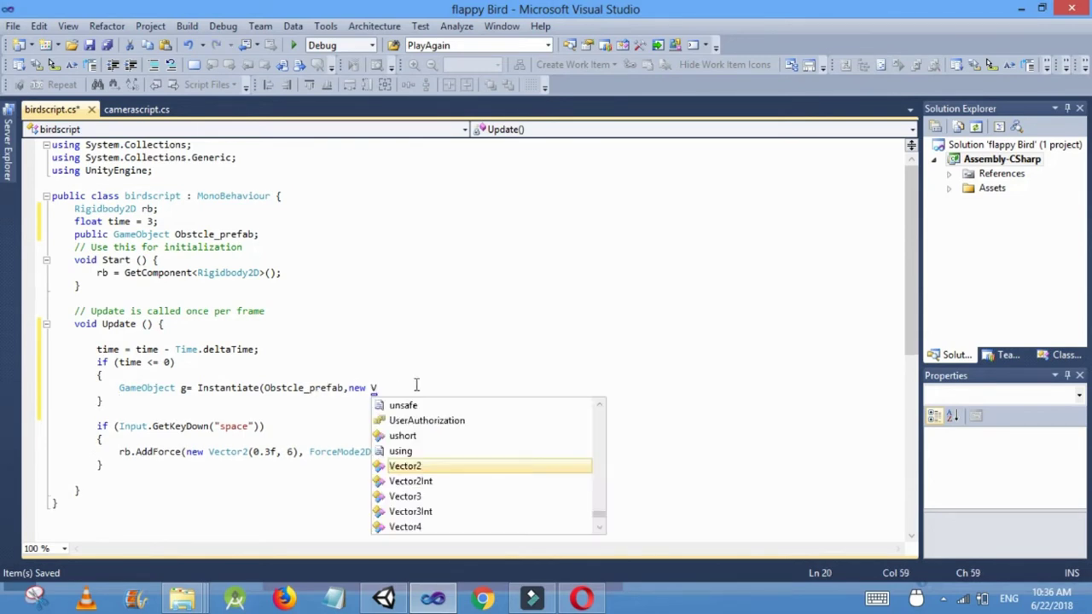
type("ector2(")
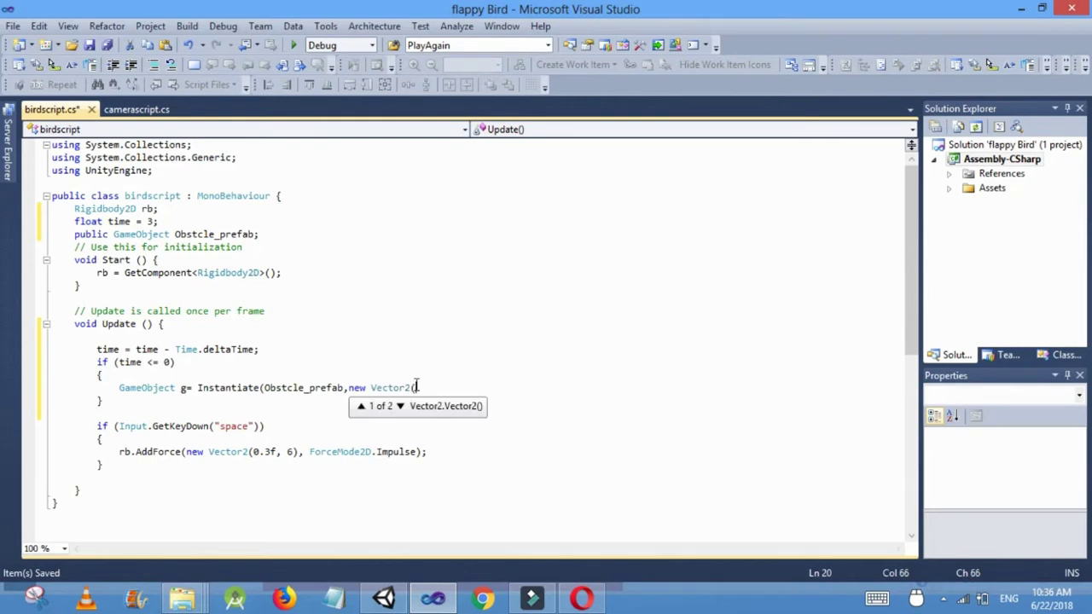
type("0")
key("BackSpace")
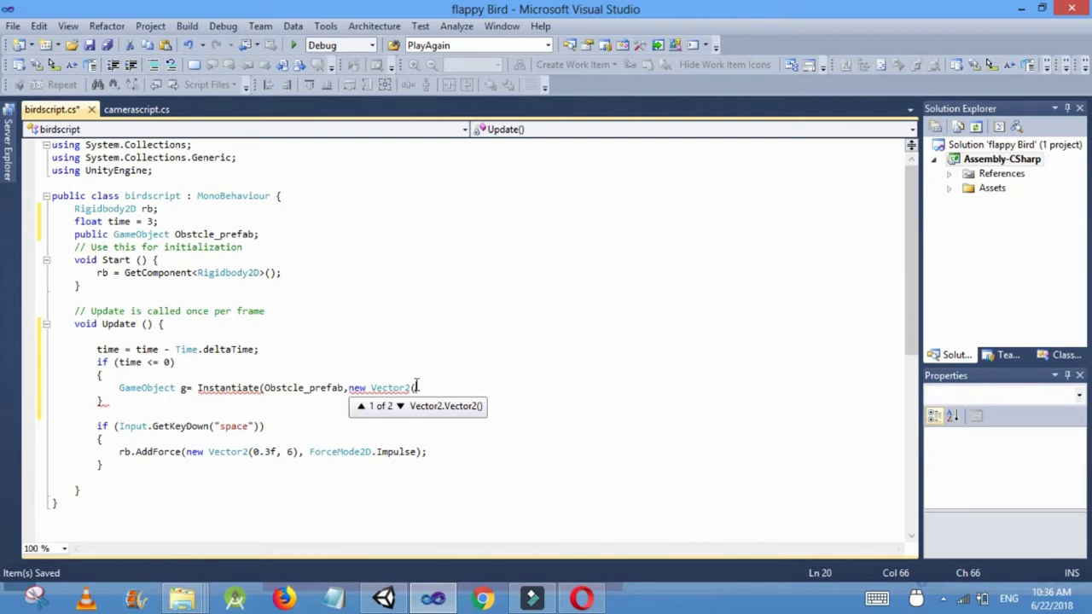
Finish the Instantiate call with new Vector2(5,5) and Quaternion.identity, then save birdscript.cs.
type("5,")
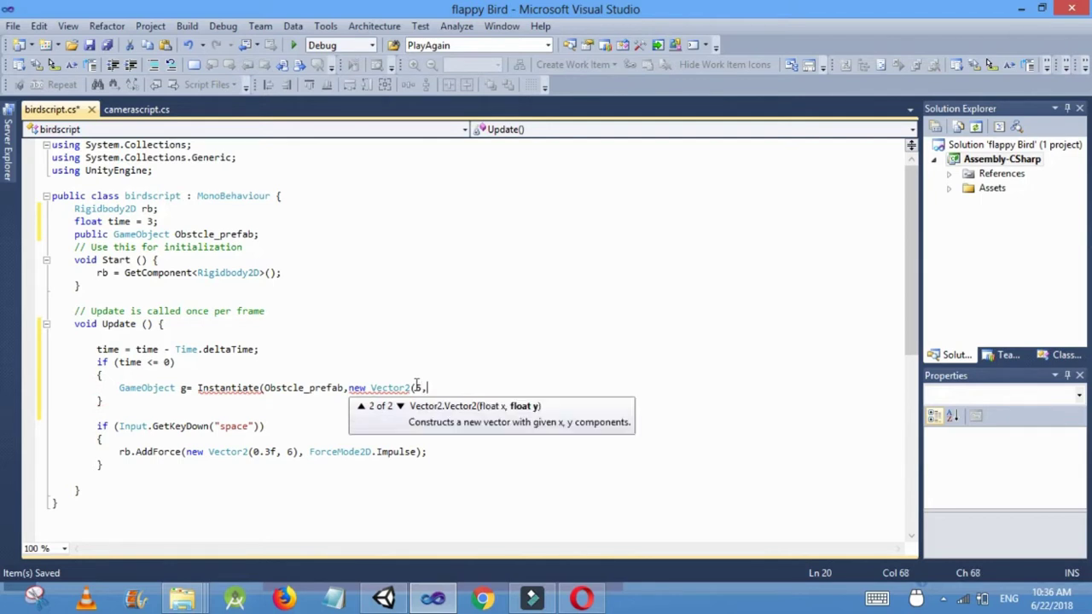
type("5)")
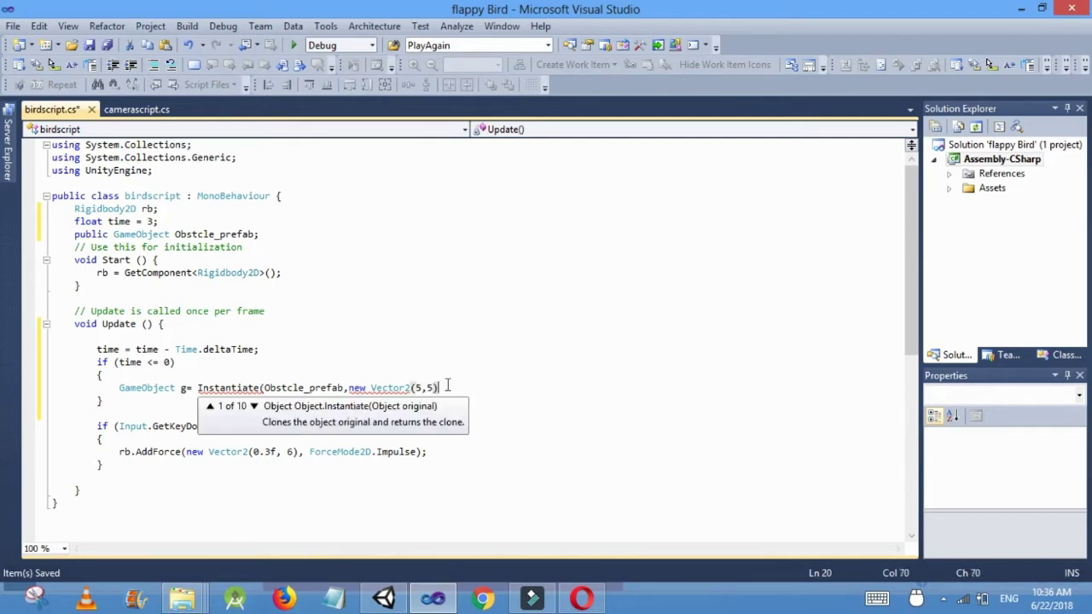
type(",")
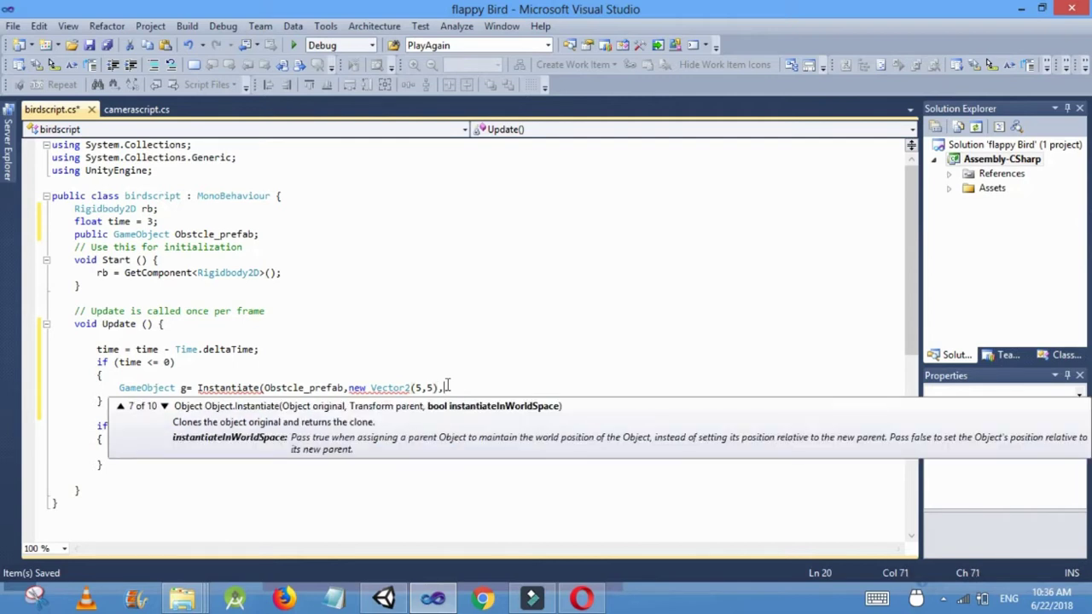
type("Qua")
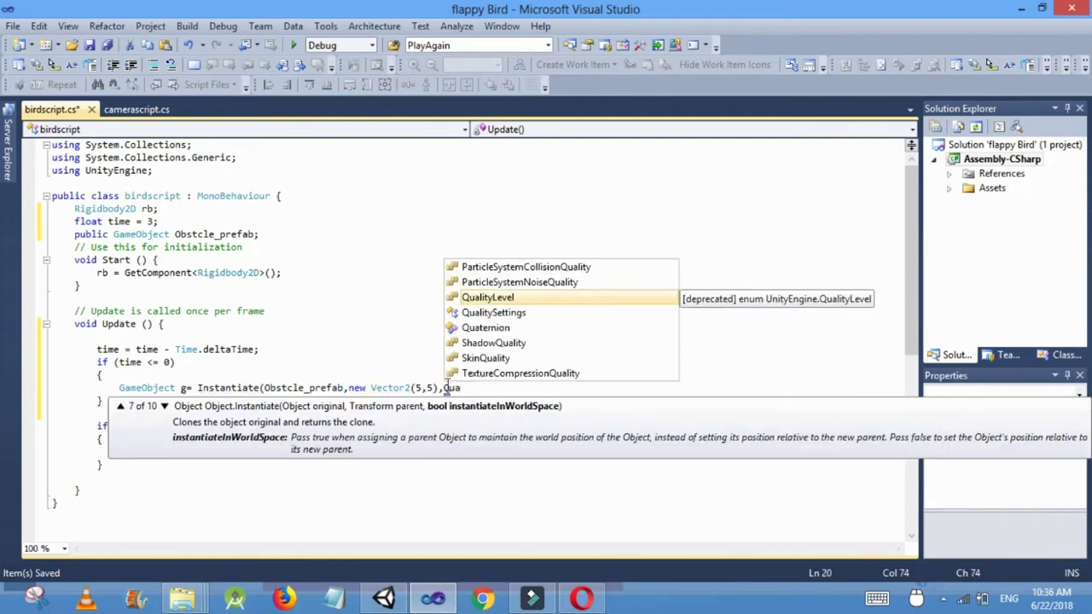
key("Down")
key("Down")
key("Tab")
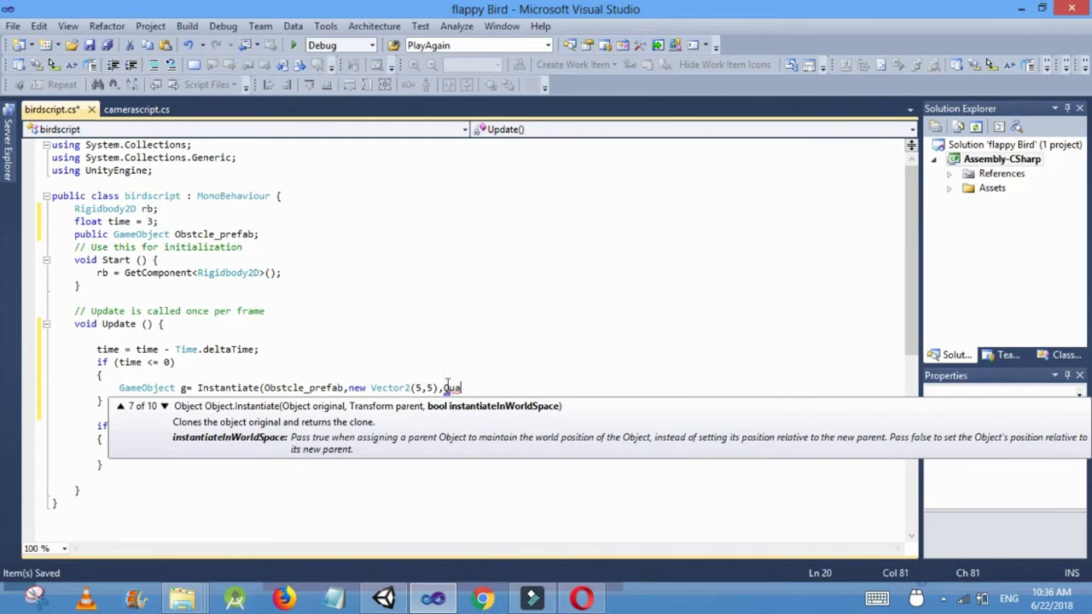
type(".identity")
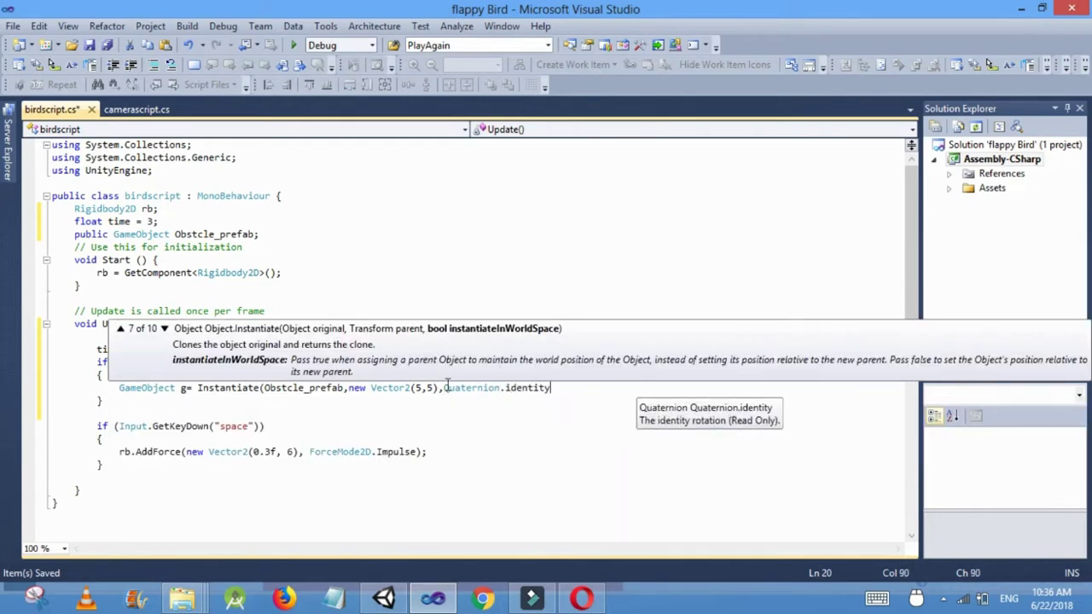
type(");")
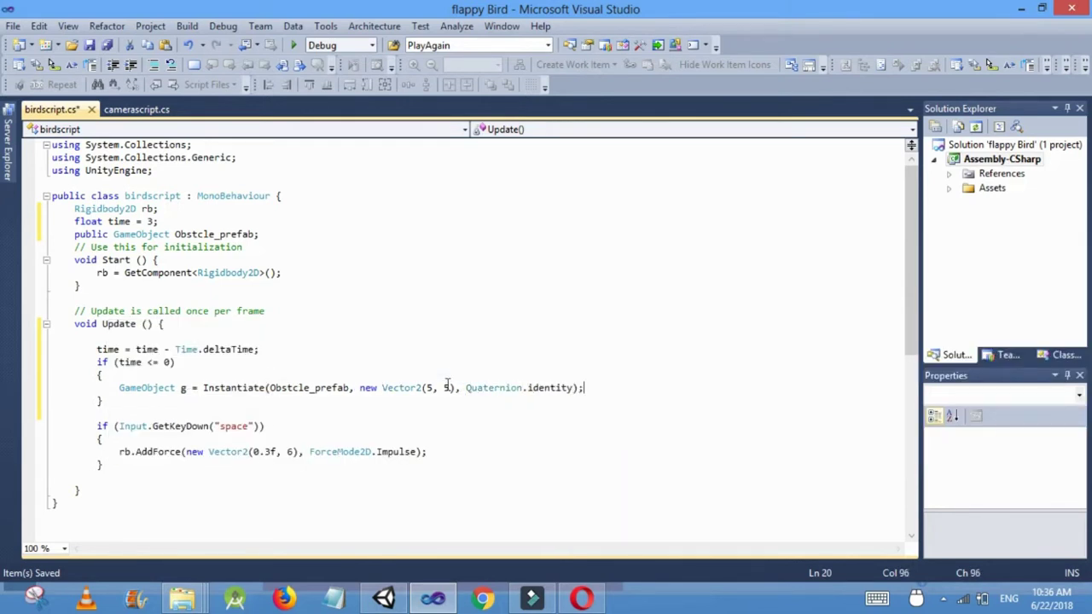
key("ctrl+s")
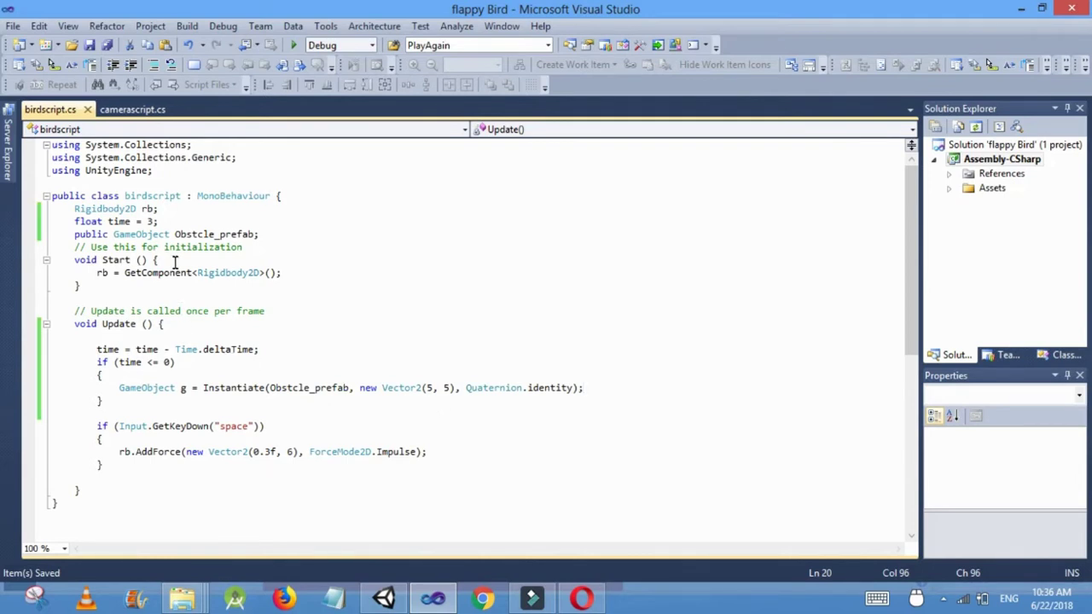
Declare 'float instioalposx = 10;' below the prefab field and save.
left_click(272, 236)
key("Return")
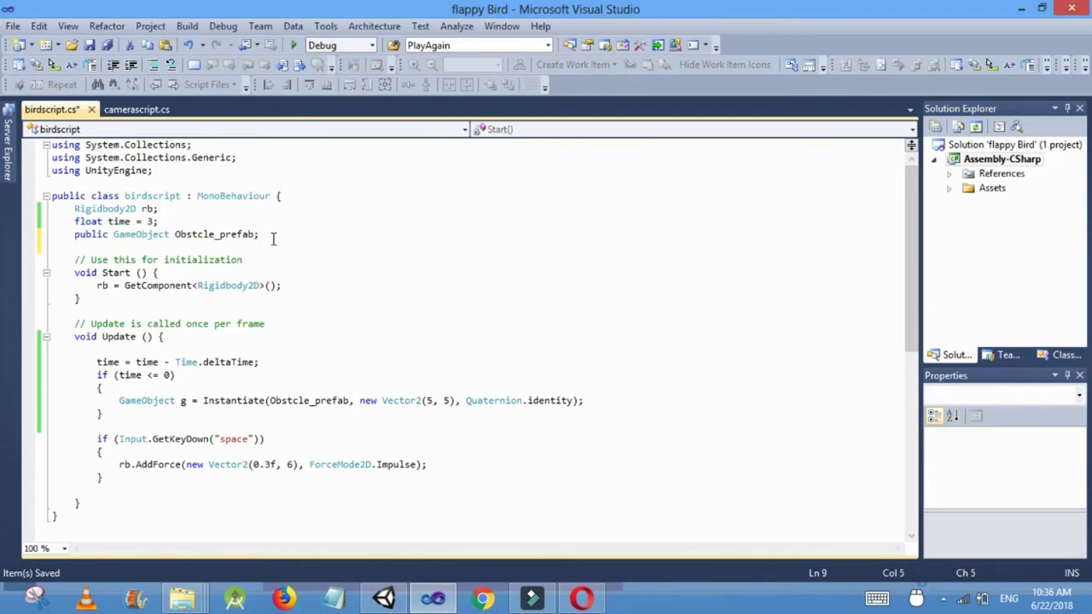
type("float ins")
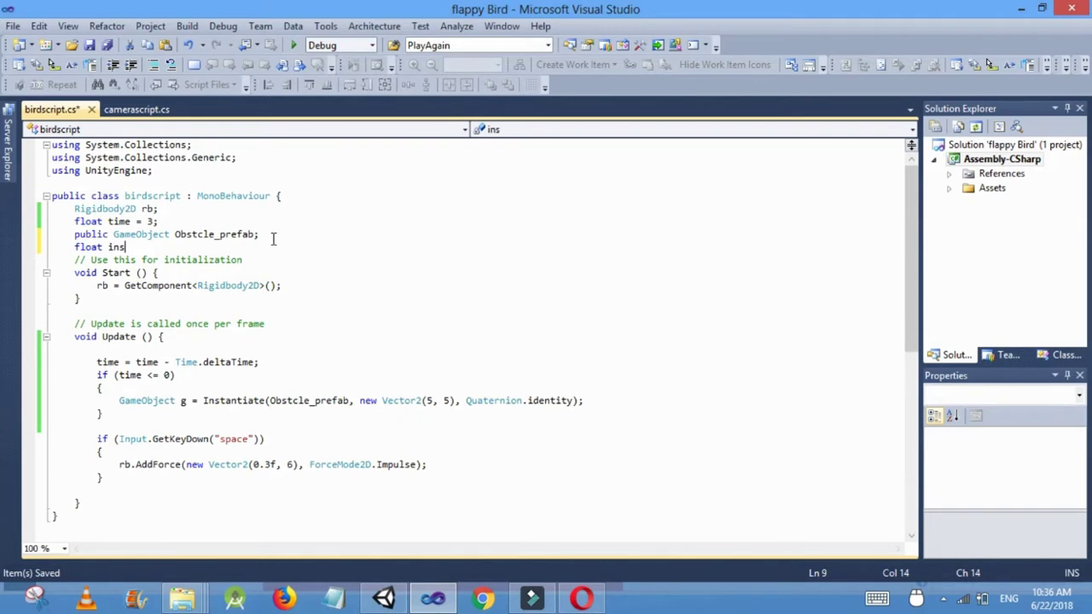
type("tioalposx ")
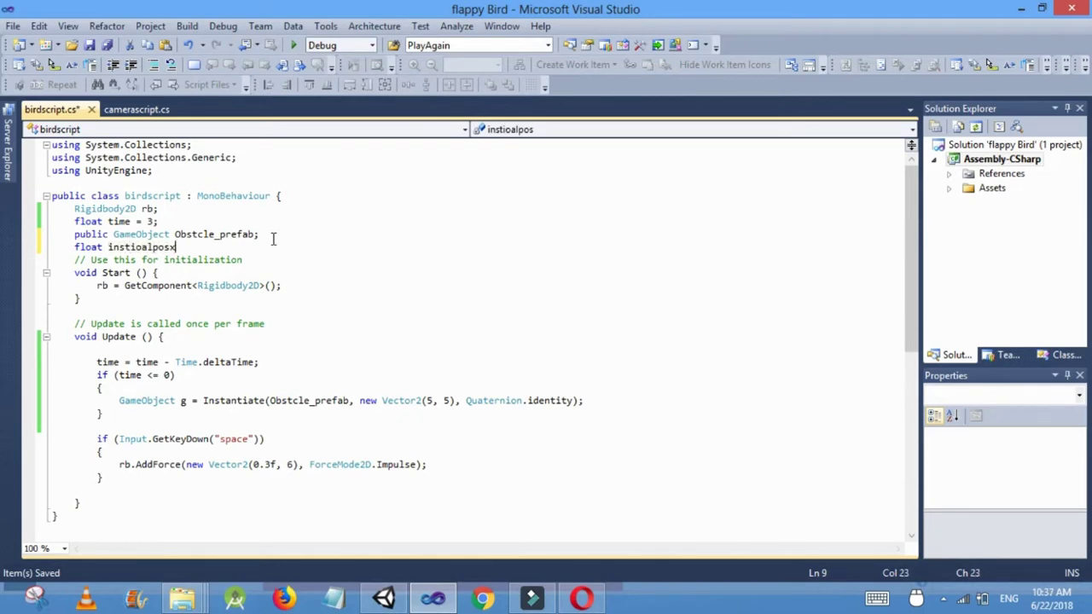
type("= 10;")
key("ctrl+s")
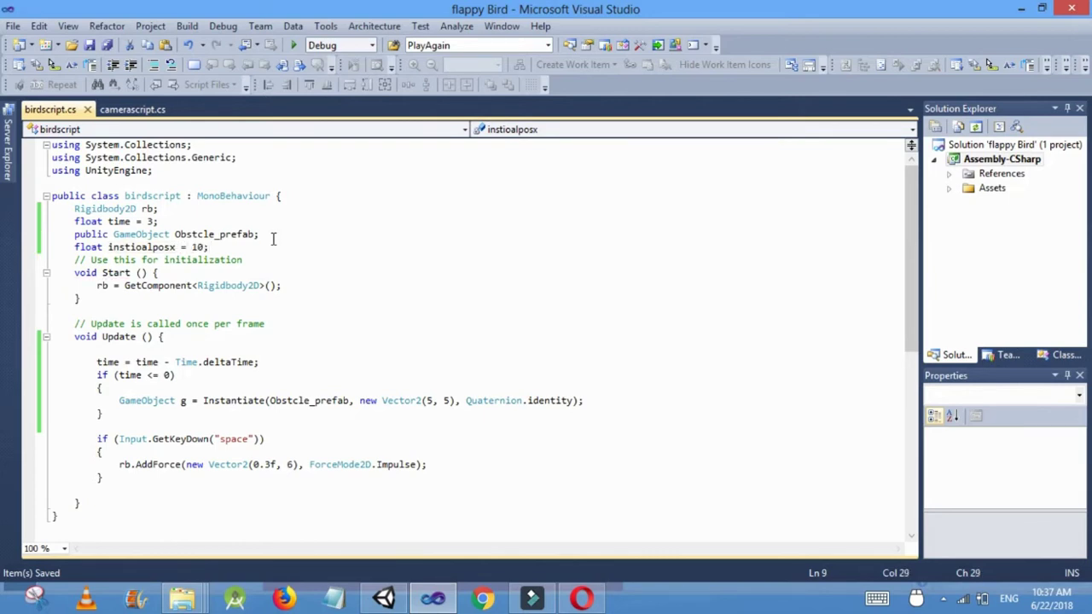
Remove the hard-coded x value 5 from the spawn vector.
left_click(433, 401)
key("BackSpace")
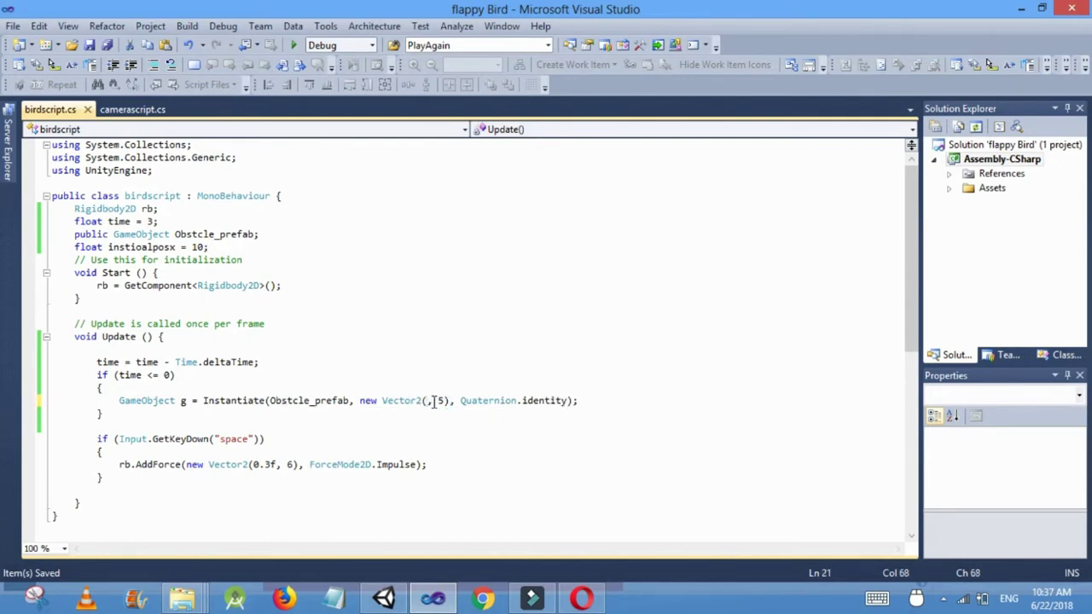
type("init")
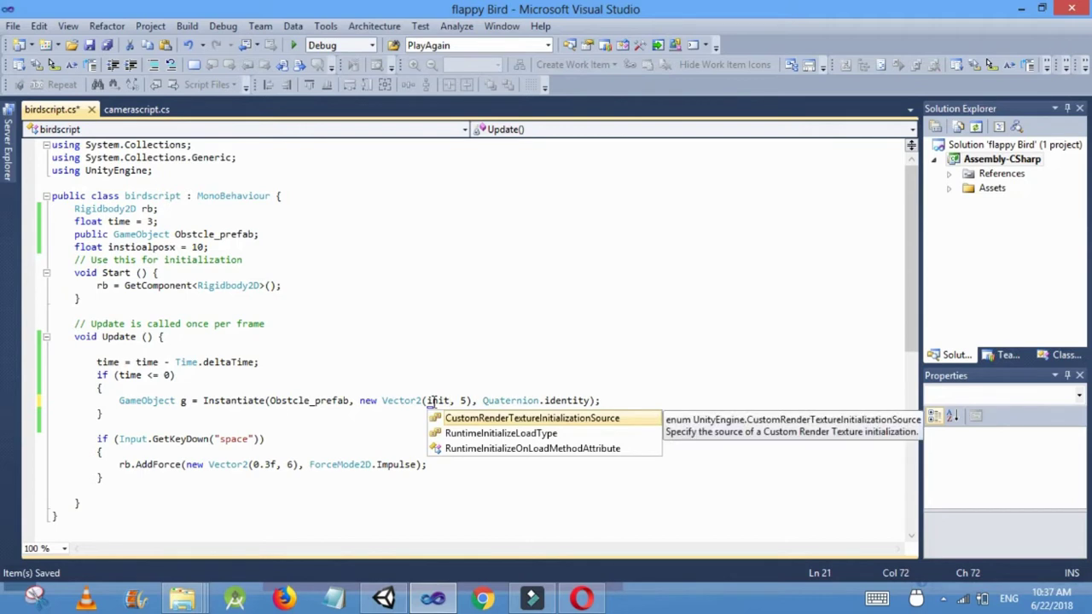
key("BackSpace")
key("BackSpace")
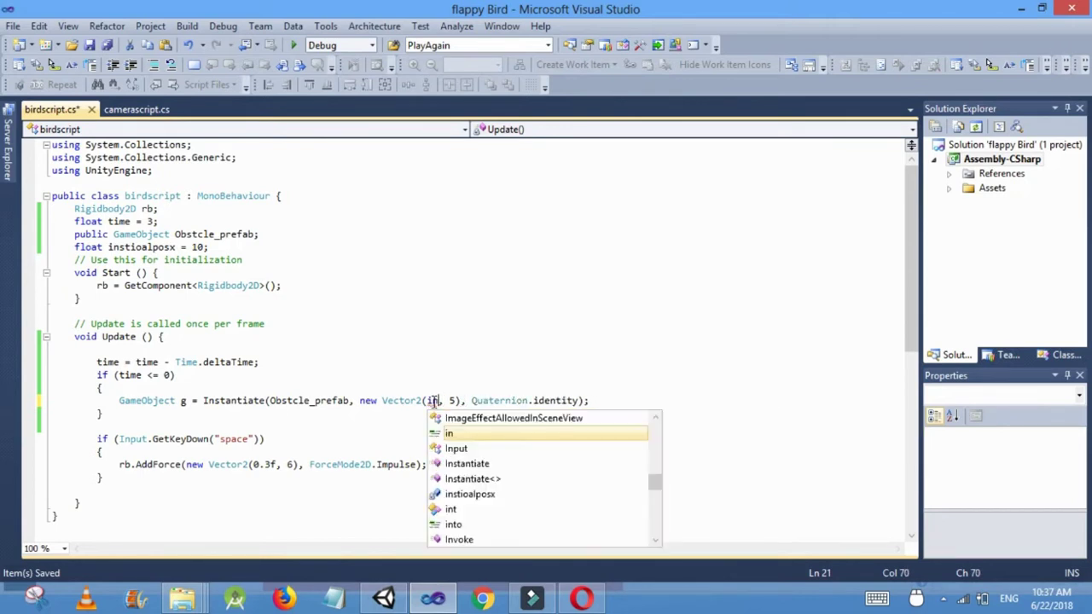
key("BackSpace")
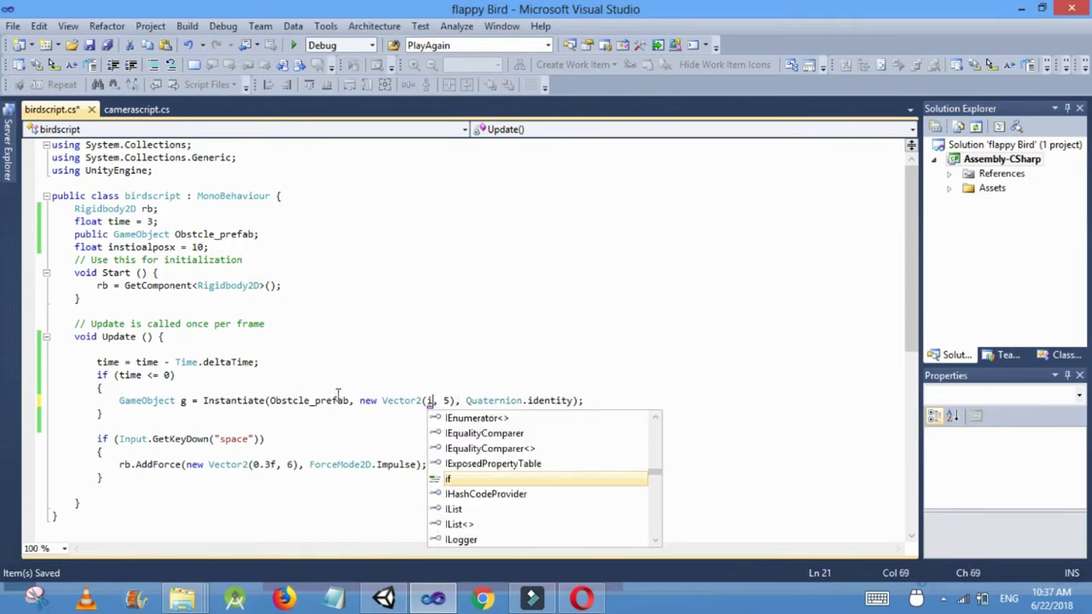
Add 'instioalposx = instioalposx + 7;' on a new line above the spawn line.
left_click(130, 391)
key("Return")
type("init")
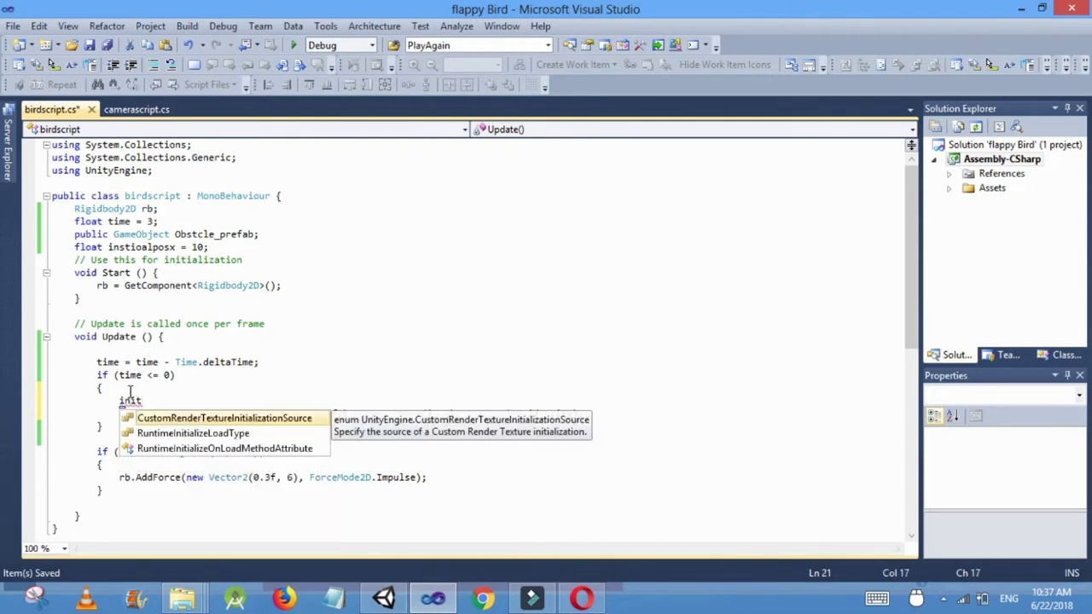
key("BackSpace")
key("BackSpace")
key("BackSpace")
key("BackSpace")
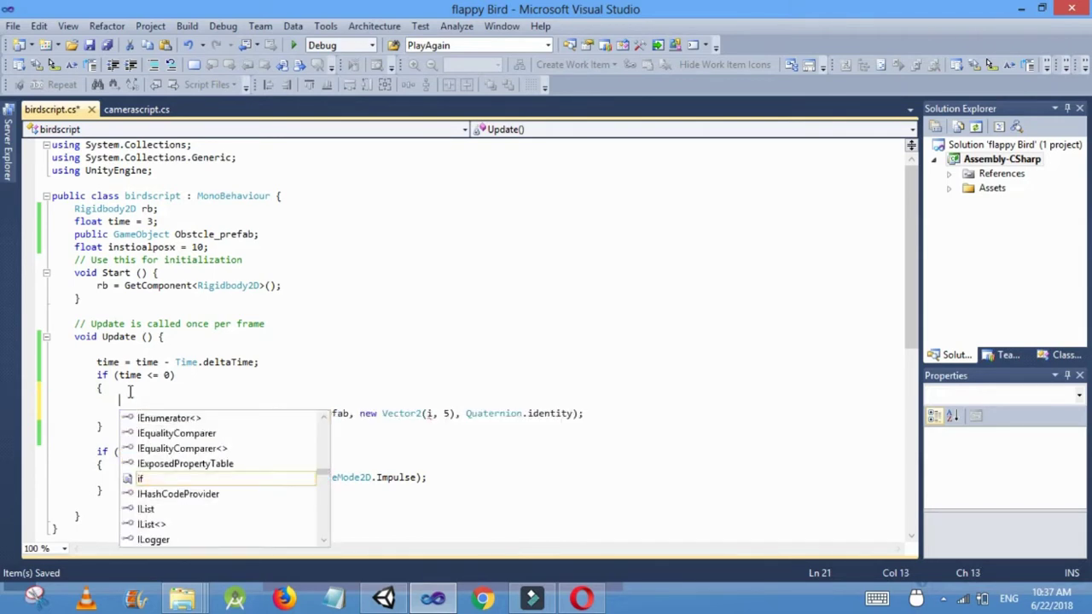
type("ins")
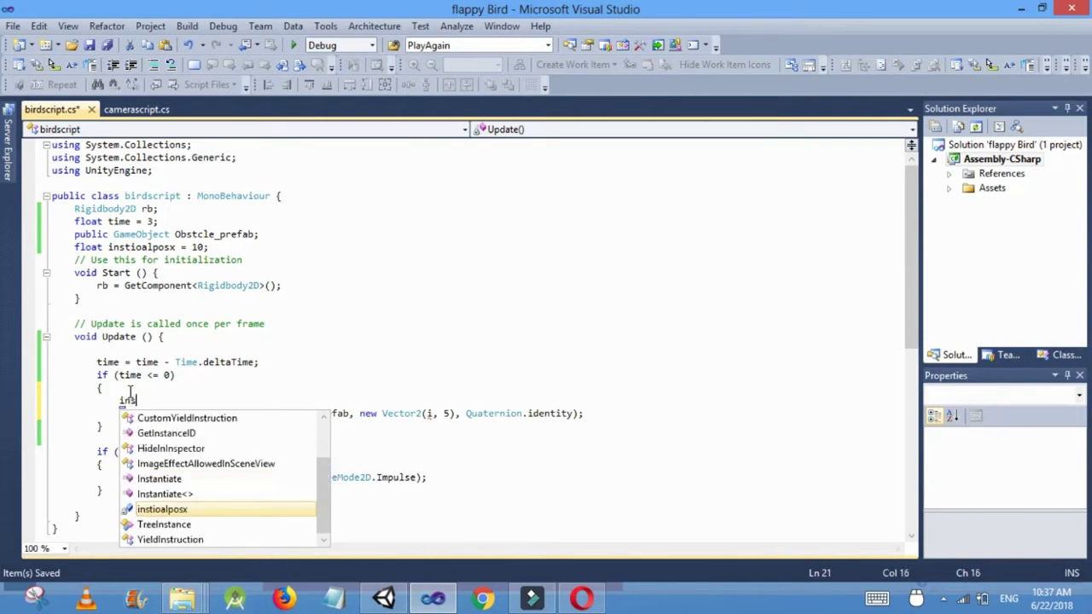
key("Tab")
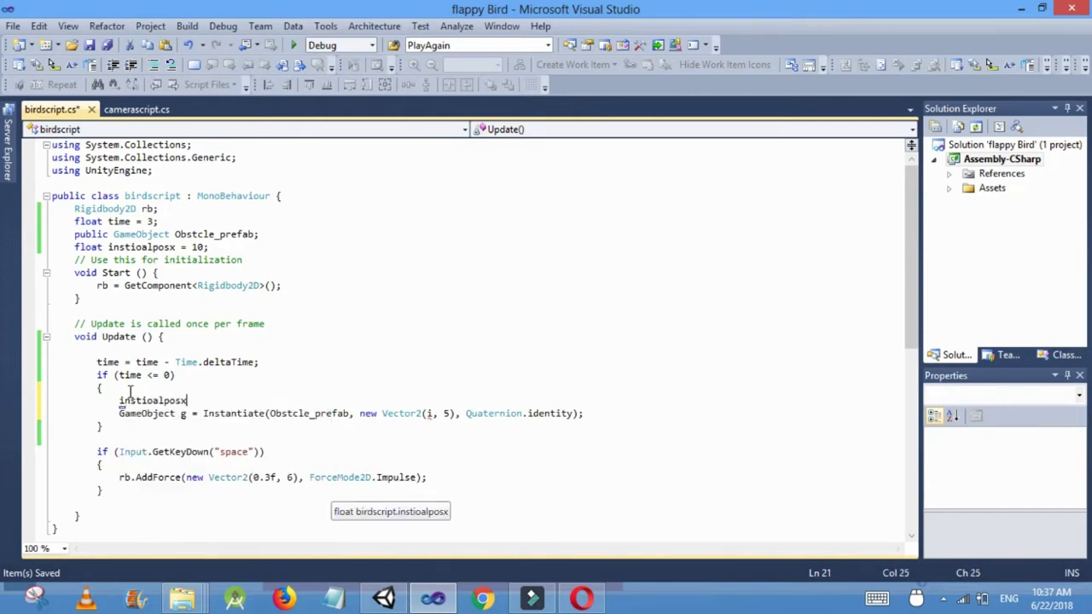
type("= i")
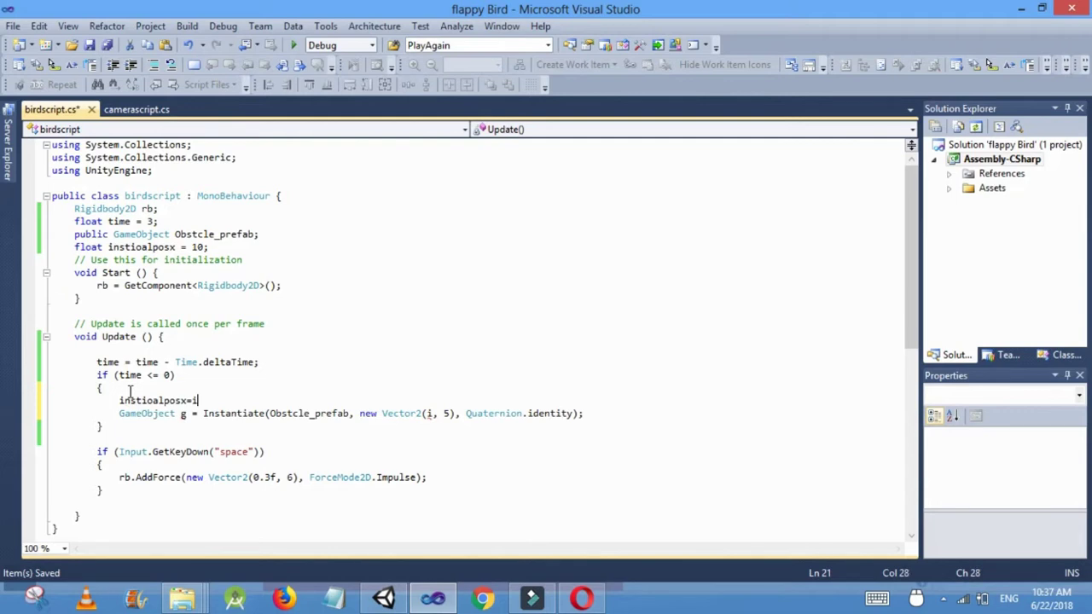
type("nstioalposx + ")
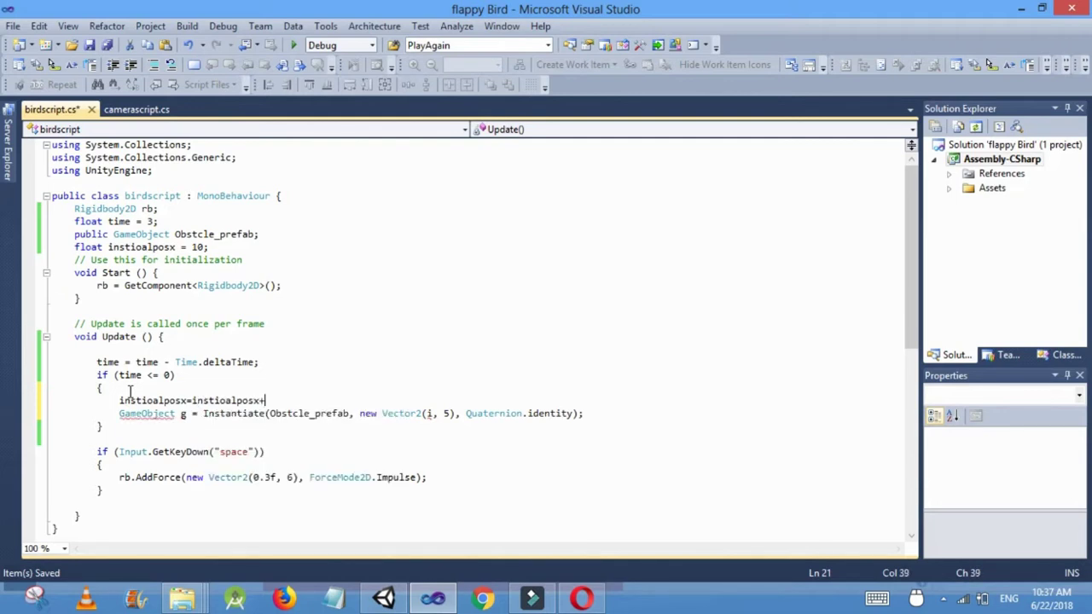
type("7;")
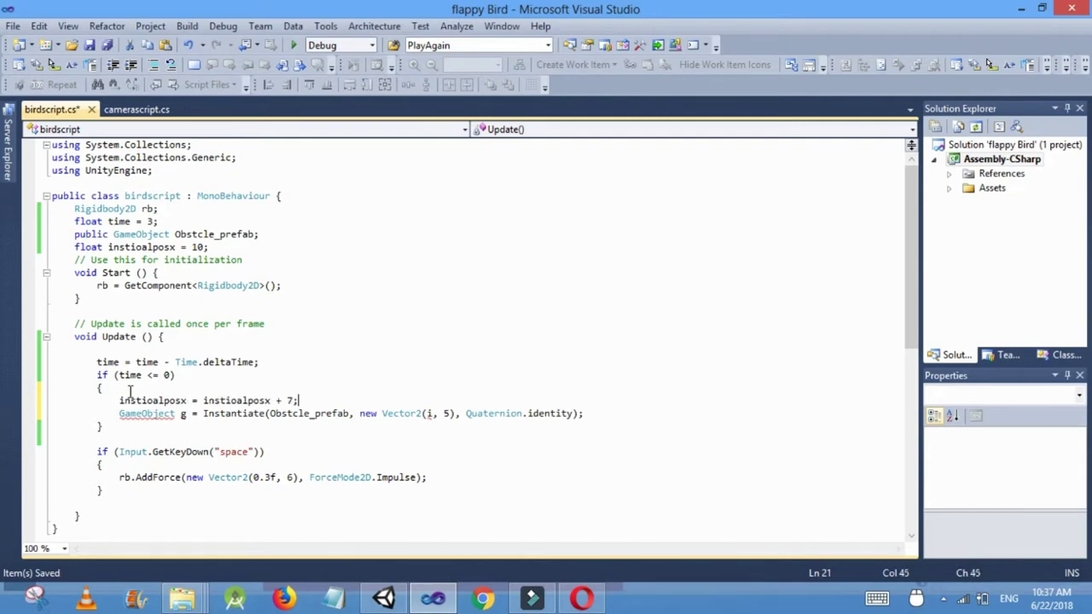
Use instioalposx as the spawn vector's x value and save the script.
left_click(432, 413)
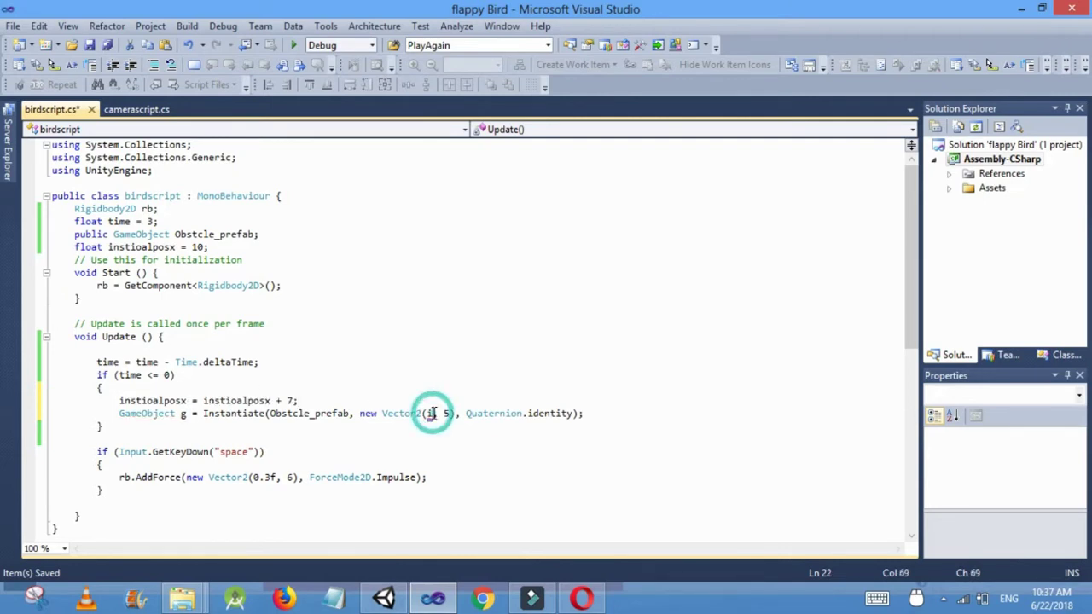
type("n")
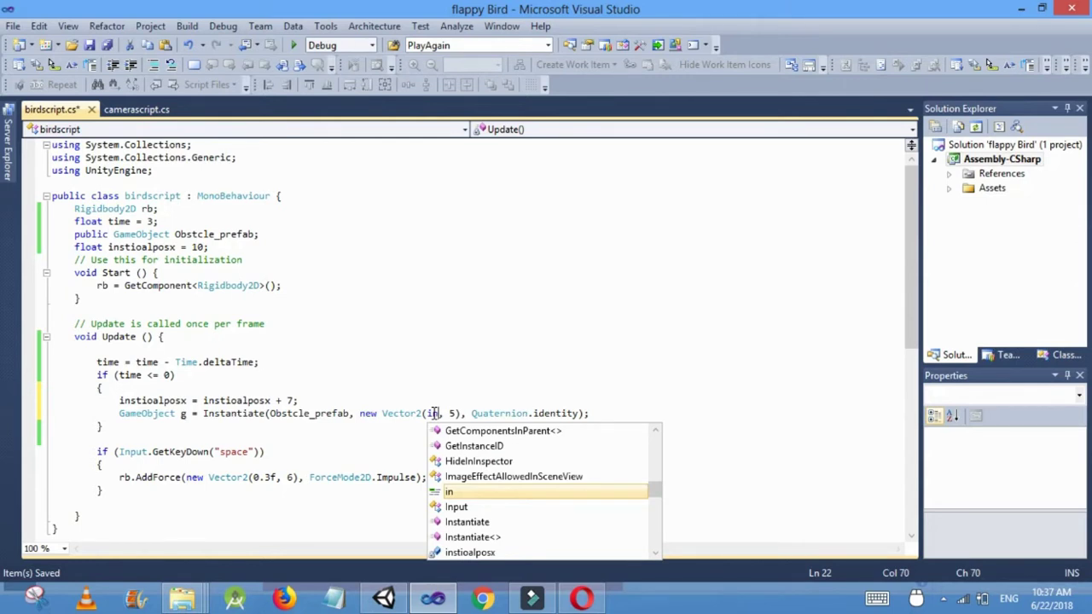
type("s")
key("Tab")
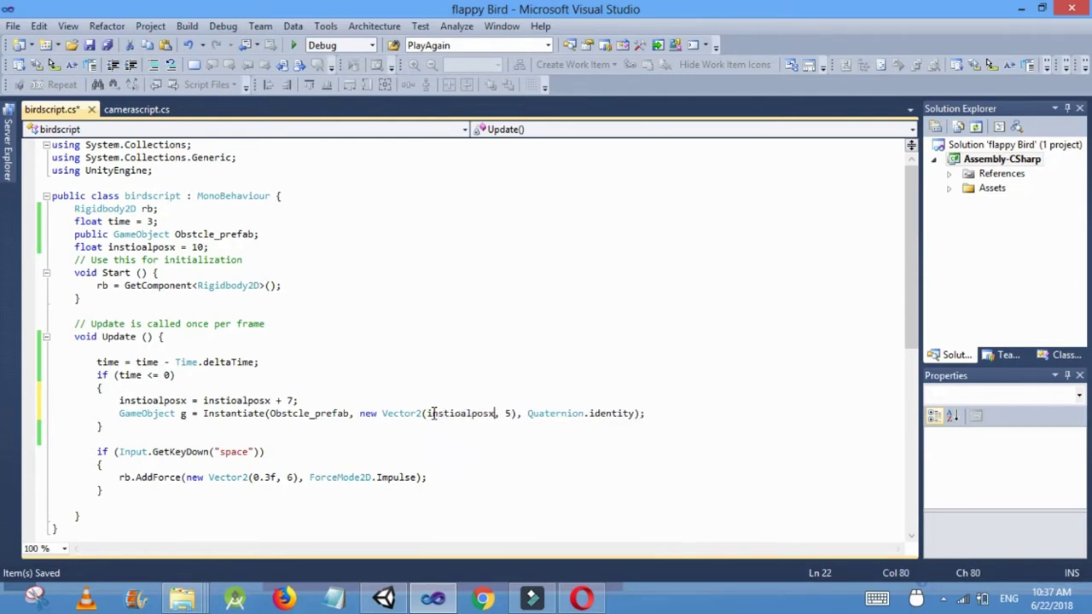
key("ctrl+s")
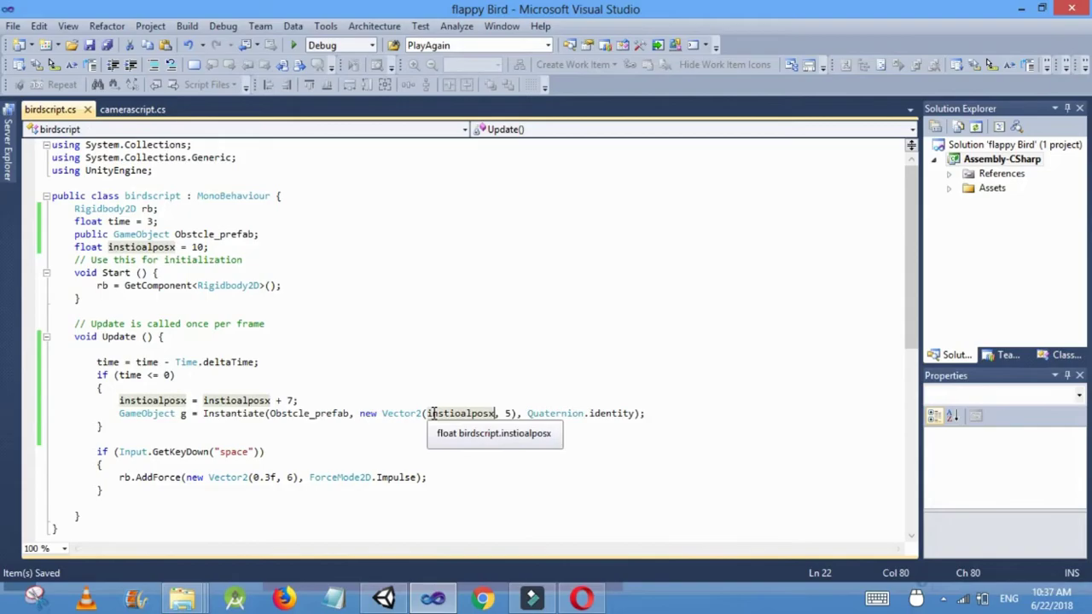
Play-test the game, flapping the bird until the null-instantiate error appears, then stop.
left_click(391, 597)
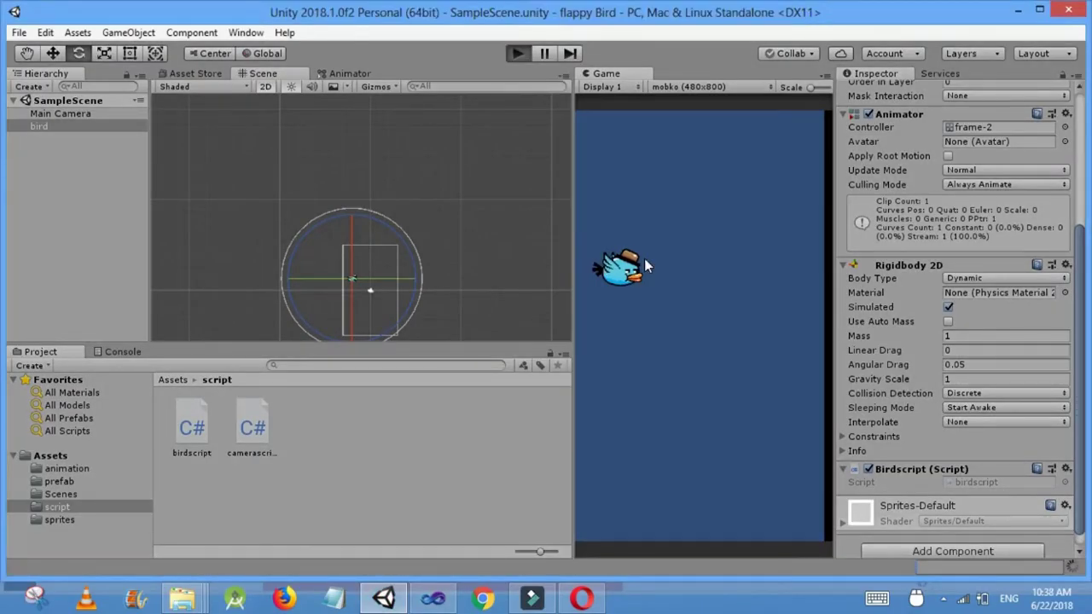
key("ctrl+p")
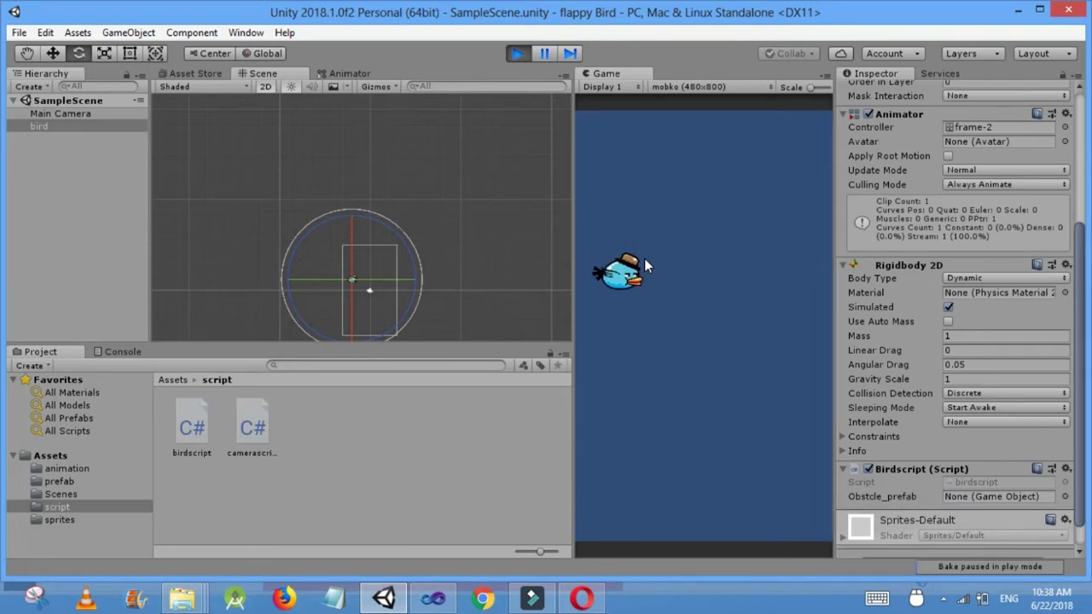
left_click(644, 259)
left_click(645, 259)
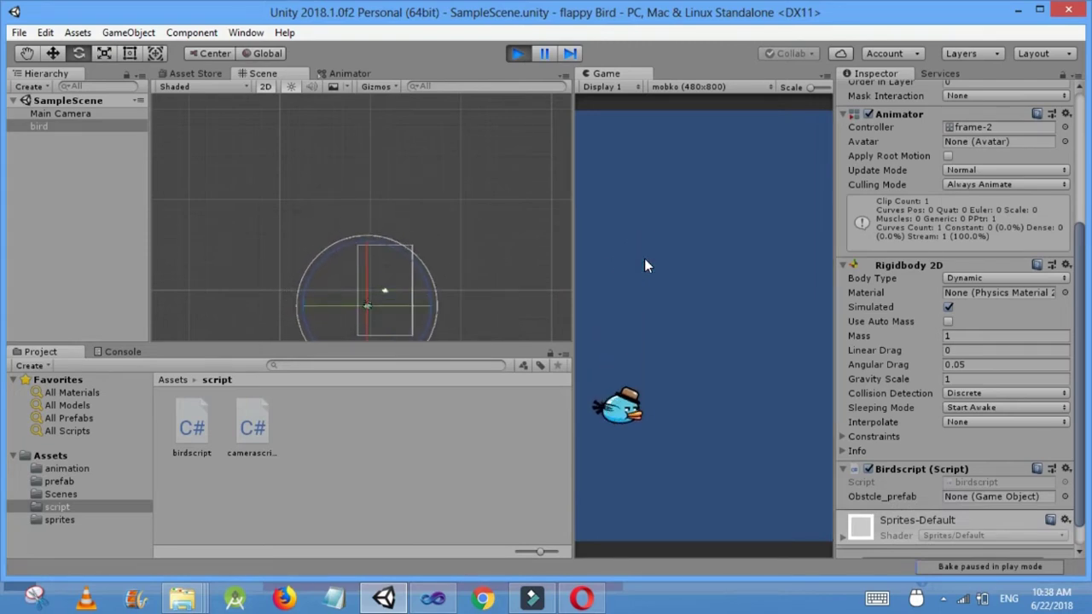
left_click(644, 259)
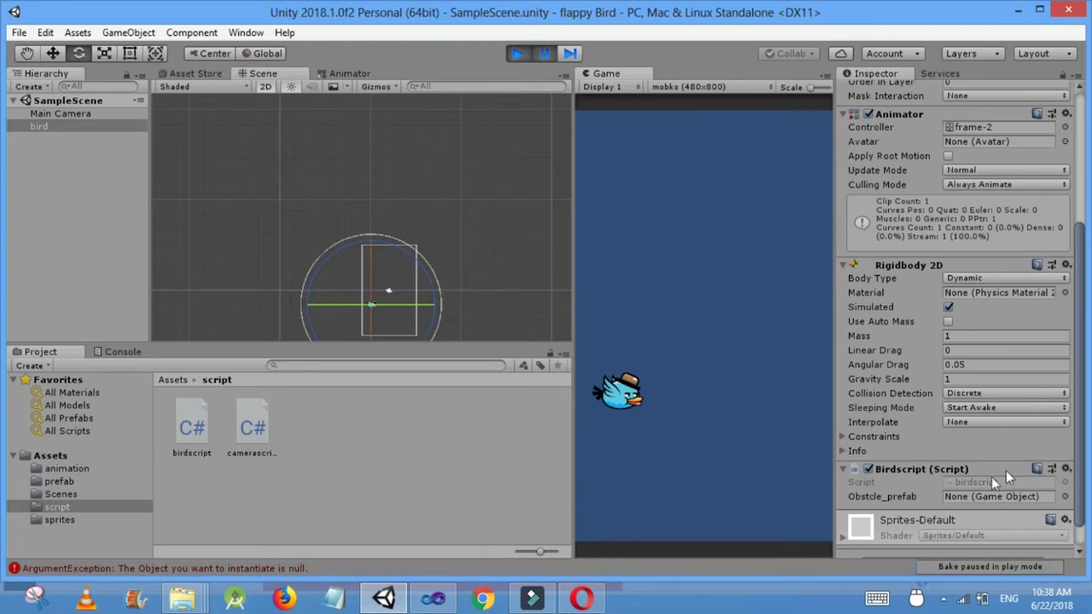
left_click(516, 54)
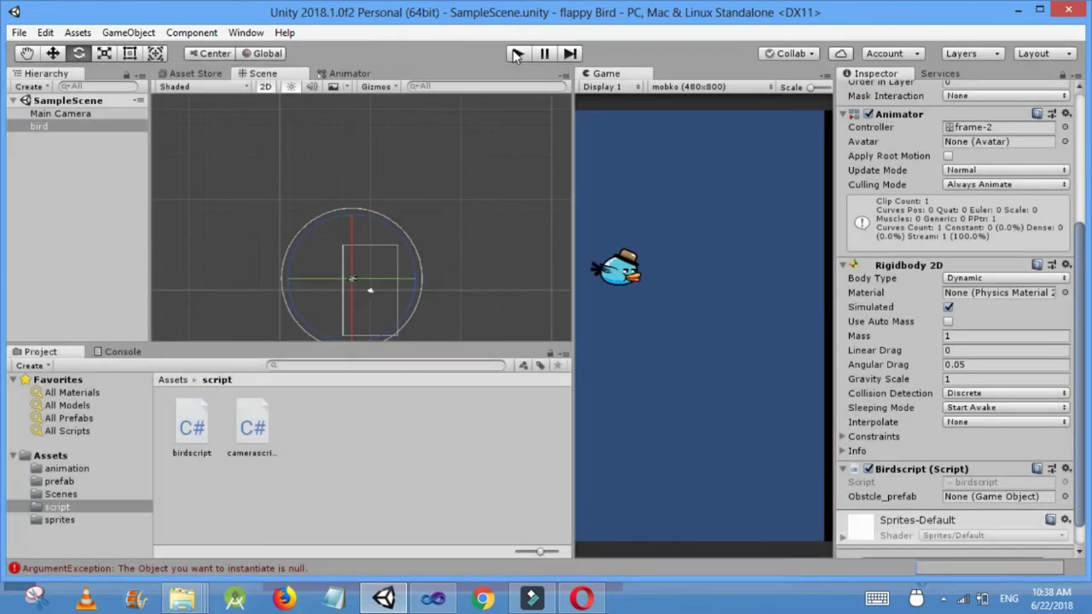
left_click(60, 481)
Drag the obstacle prefab into Obstcle_prefab, then play-test as green pipes spawn and stop.
left_click_drag(183, 431, 973, 502)
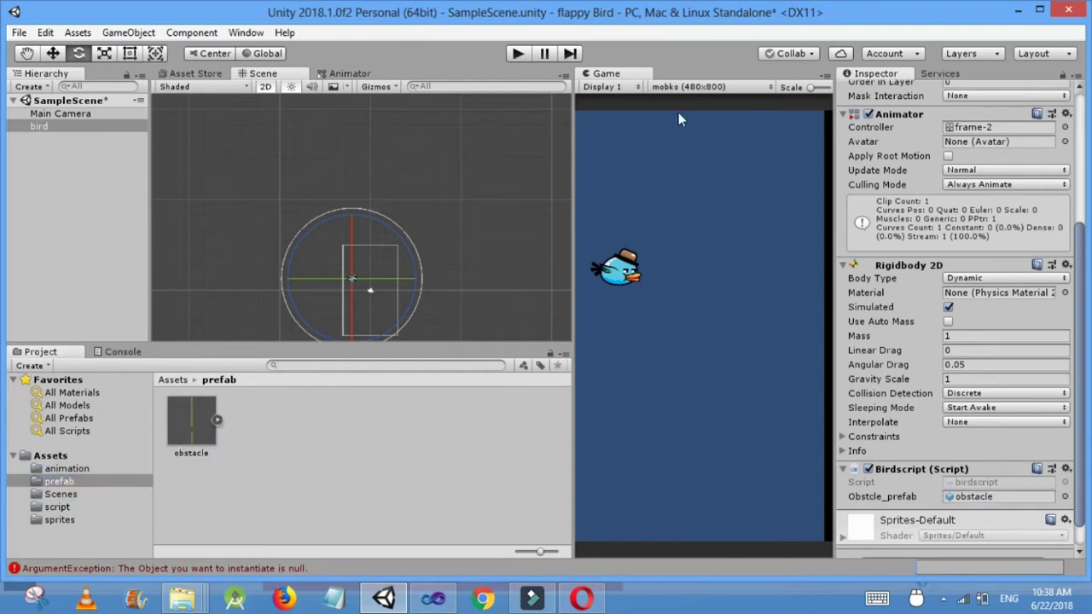
left_click(517, 53)
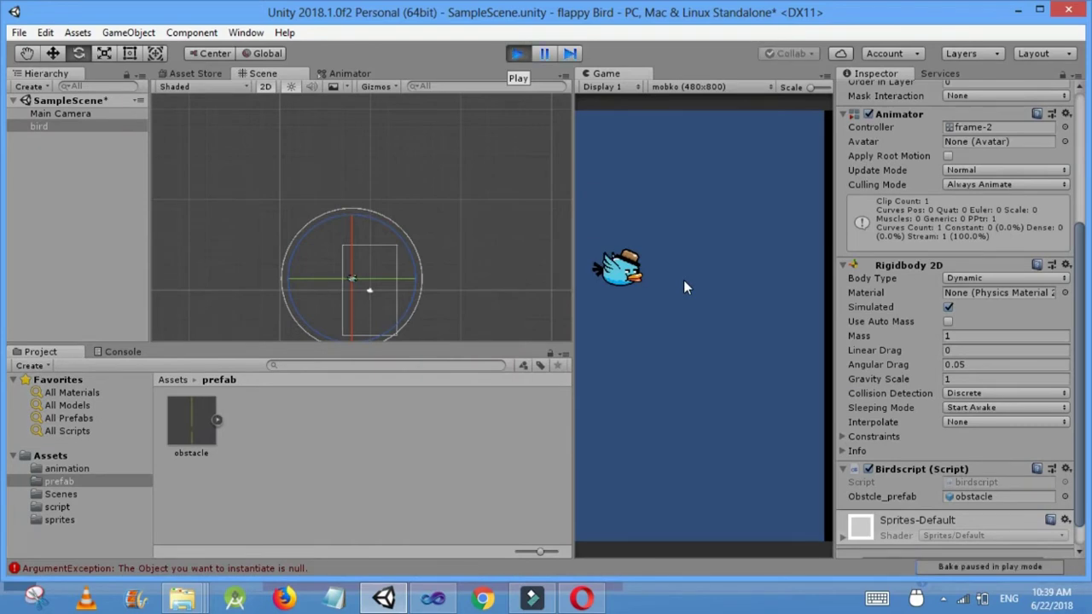
left_click(684, 282)
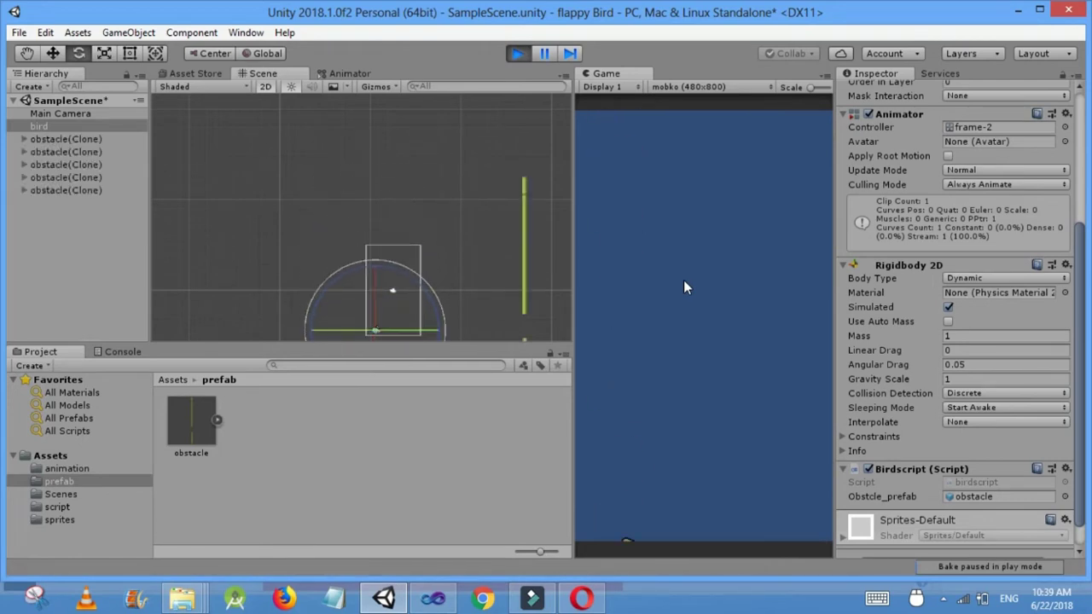
left_click(683, 280)
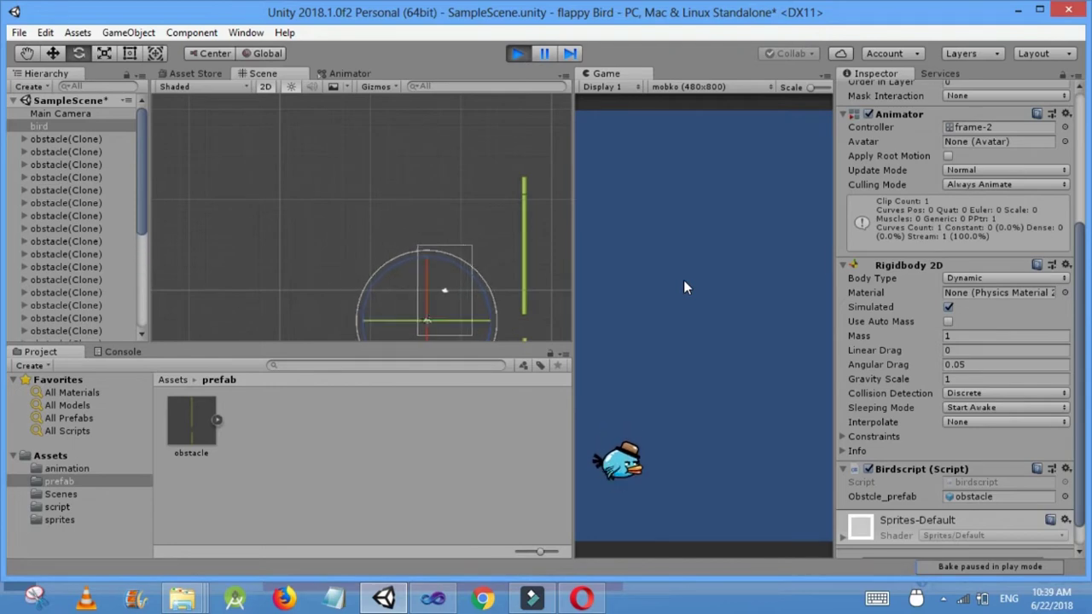
left_click(683, 280)
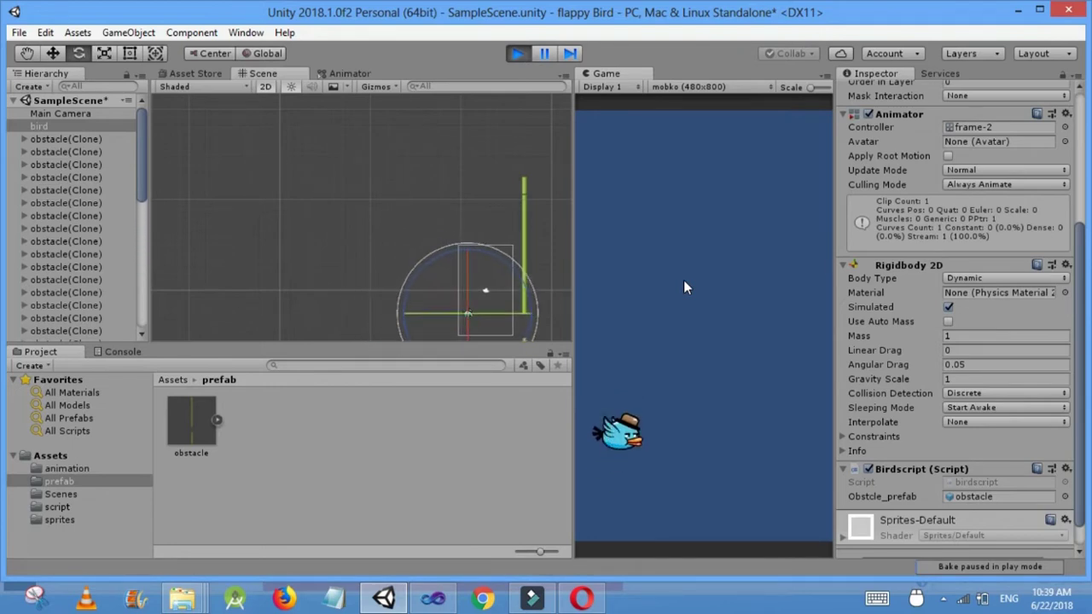
left_click(684, 288)
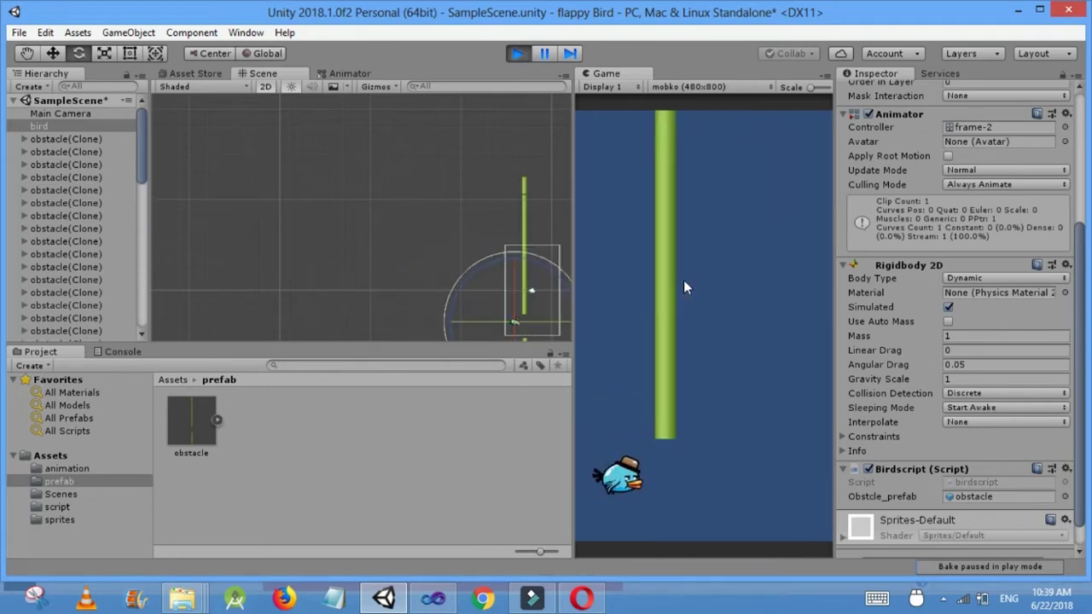
left_click(683, 287)
left_click(683, 288)
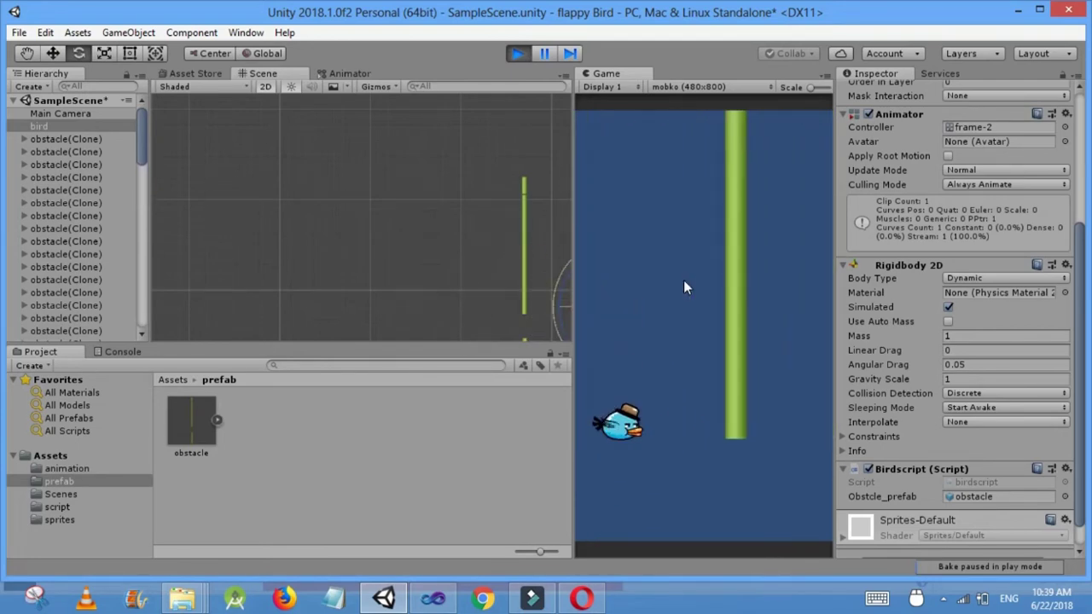
left_click(518, 52)
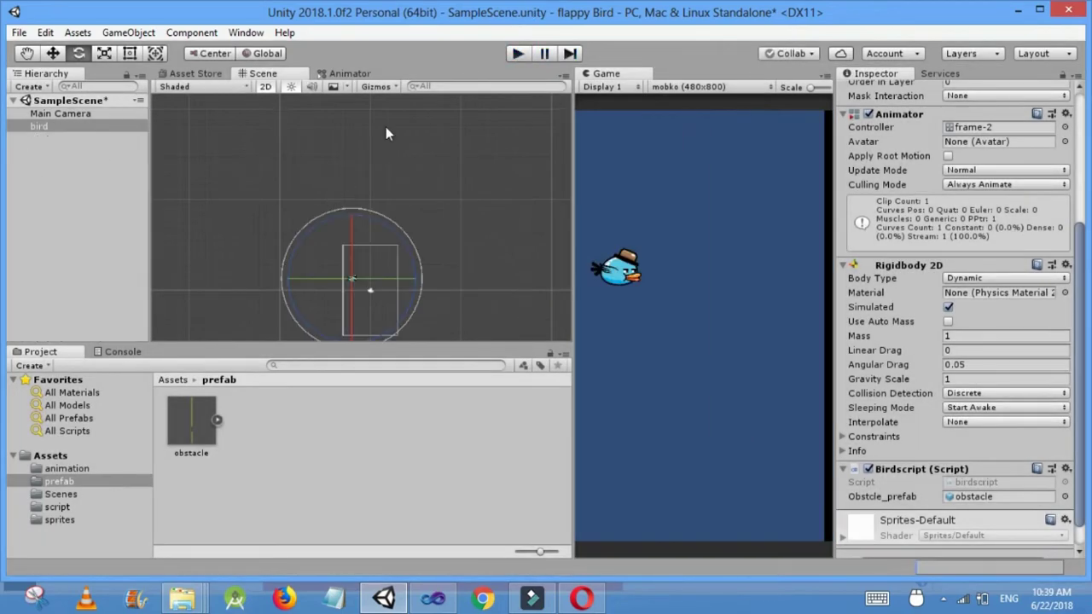
Try adding a Mesh Collider to the bird and cancel the Rigidbody 2D conflict warning.
left_click(40, 124)
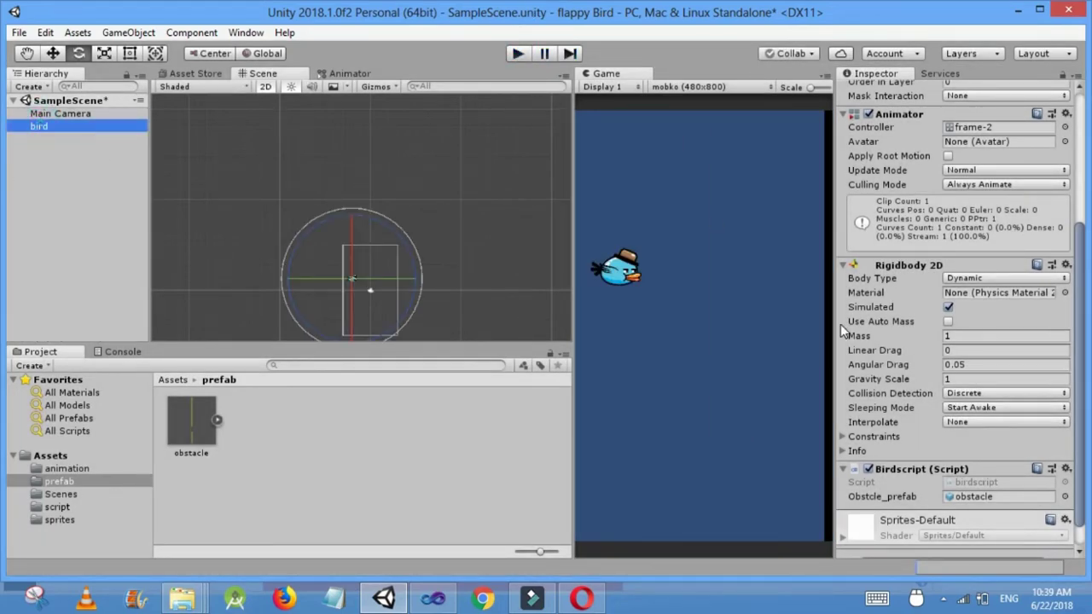
left_click_drag(1077, 341, 1079, 371)
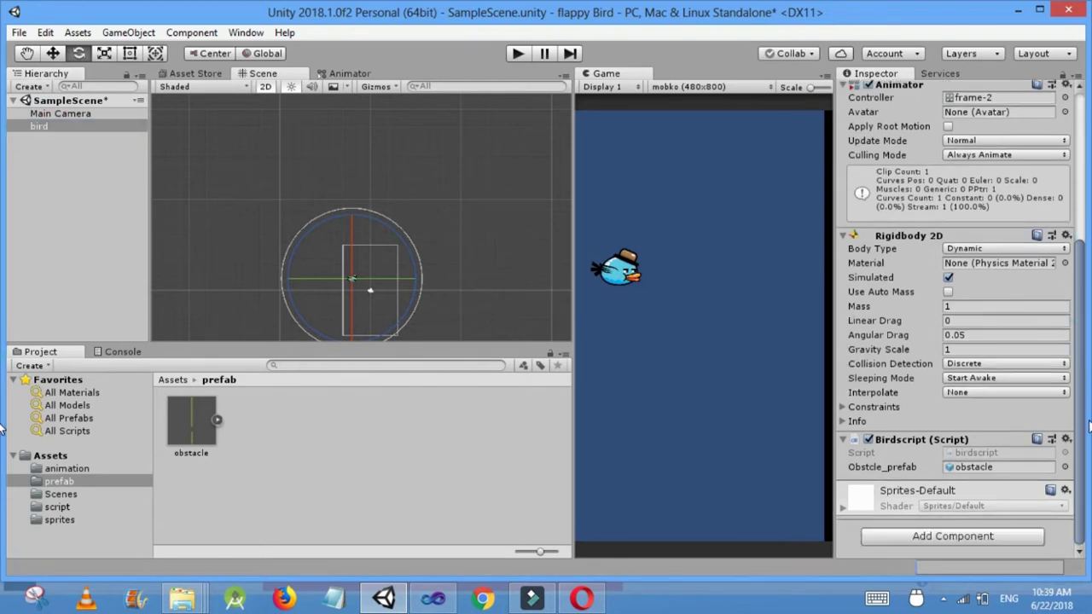
left_click(987, 535)
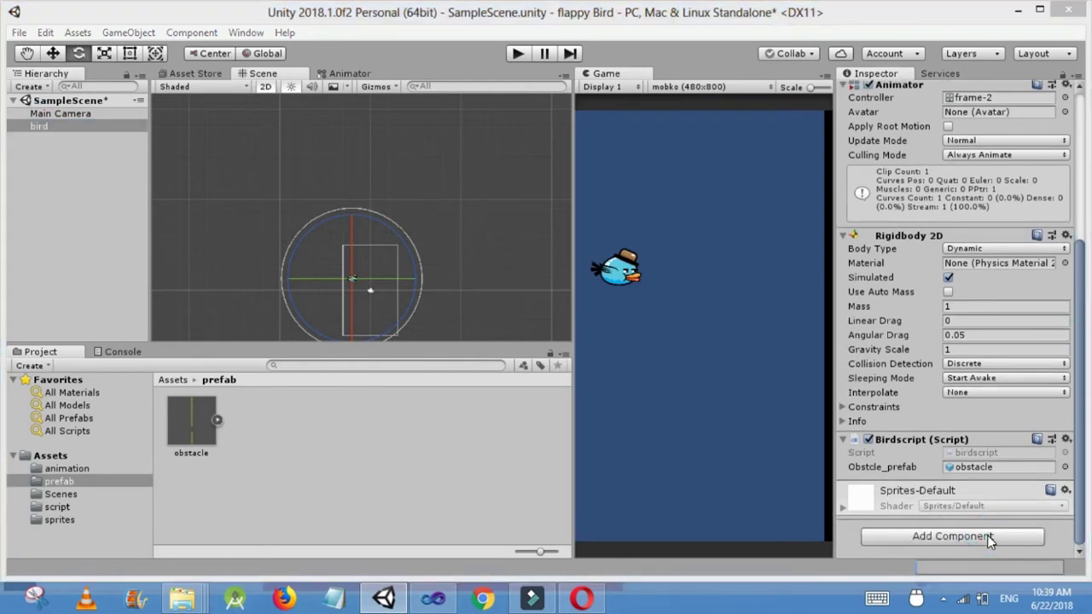
key("BackSpace")
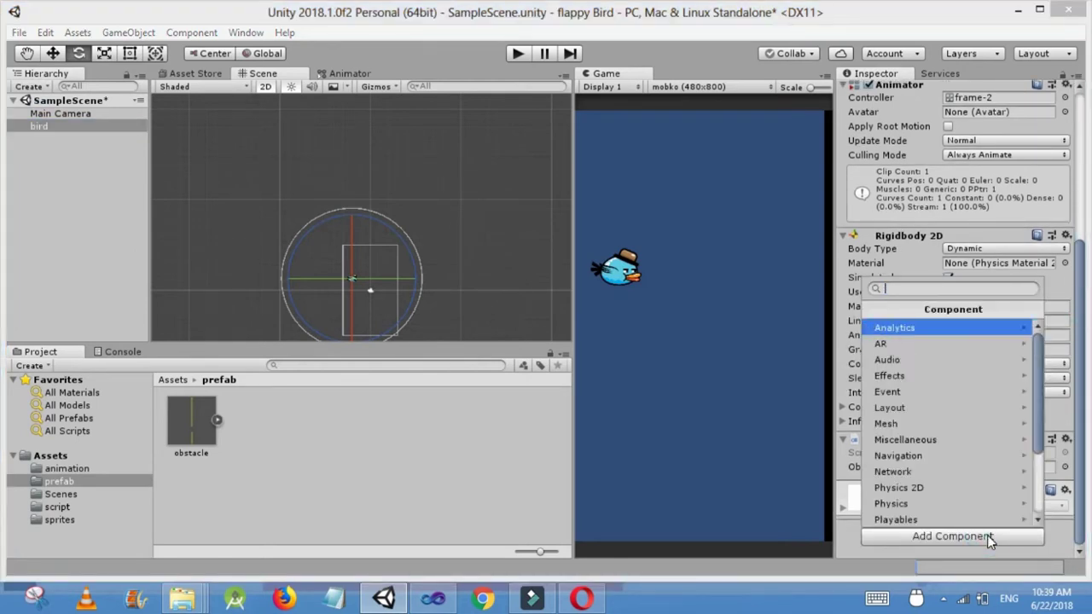
type("col")
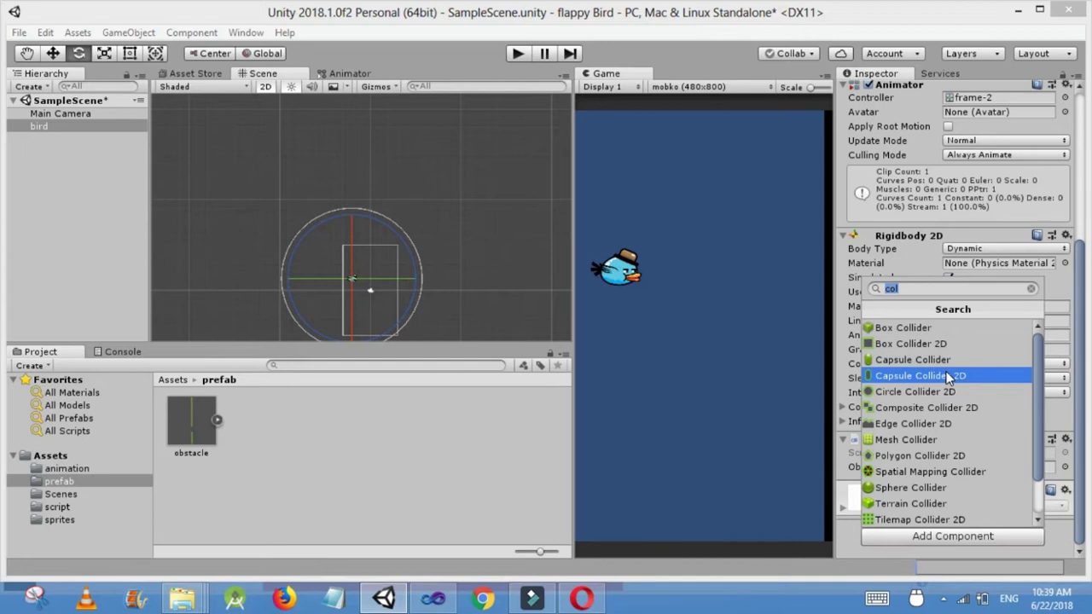
key("BackSpace")
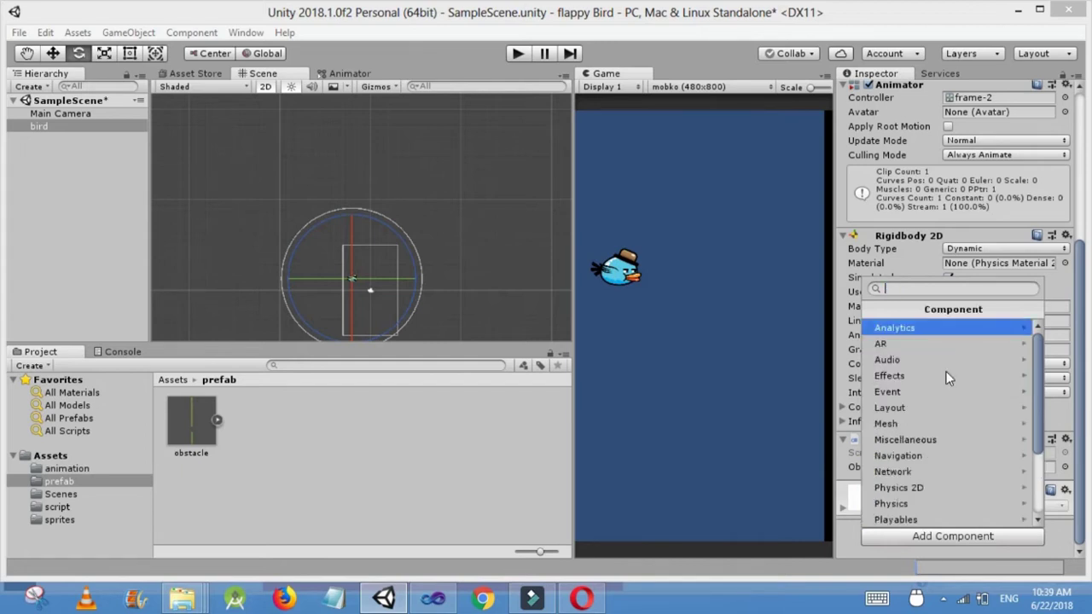
type("mes")
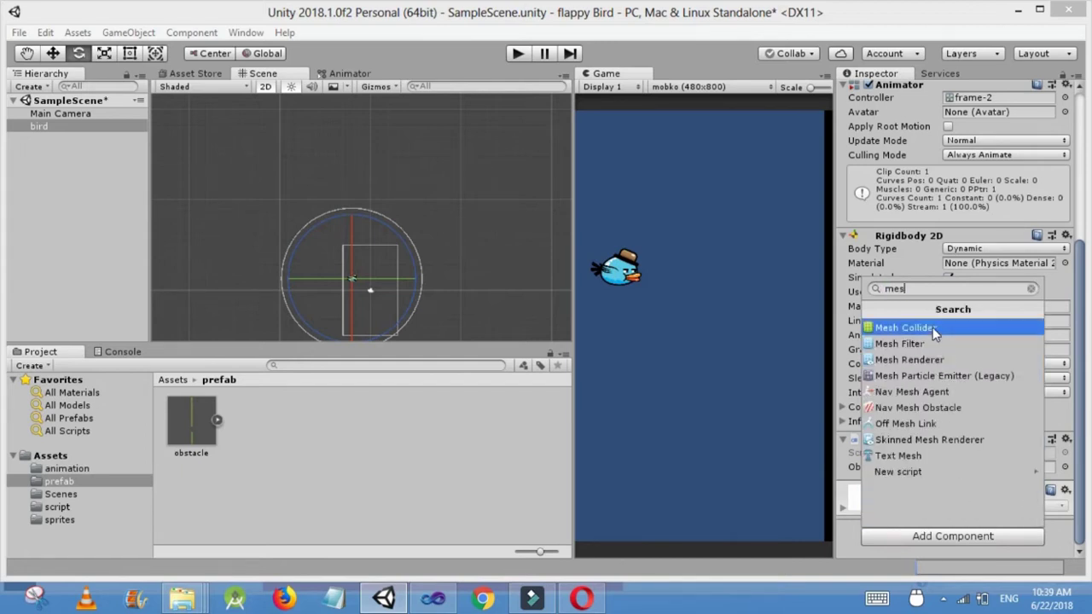
left_click(932, 326)
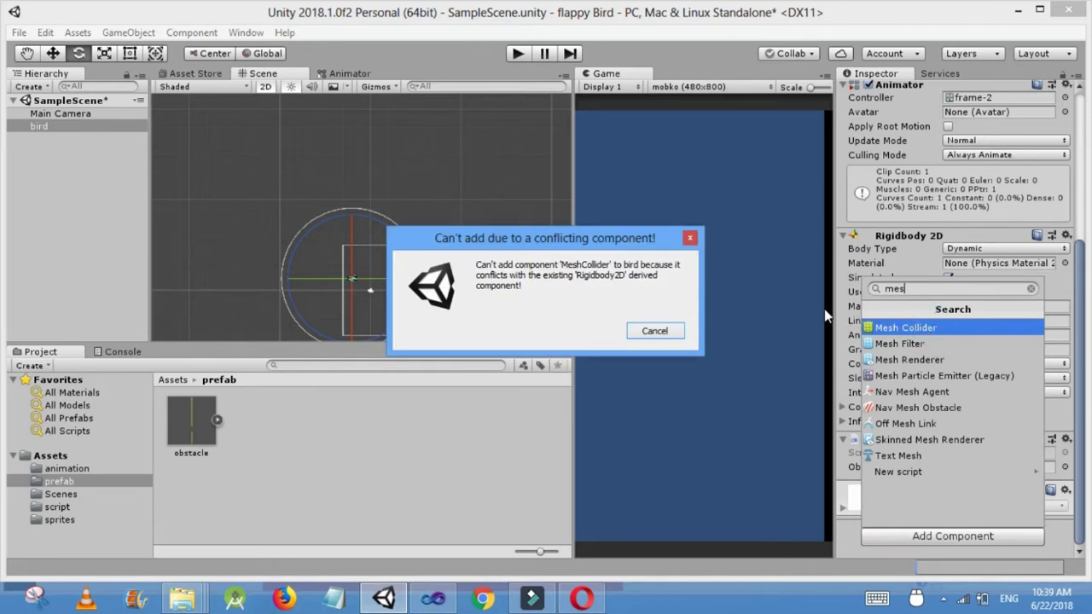
left_click(690, 238)
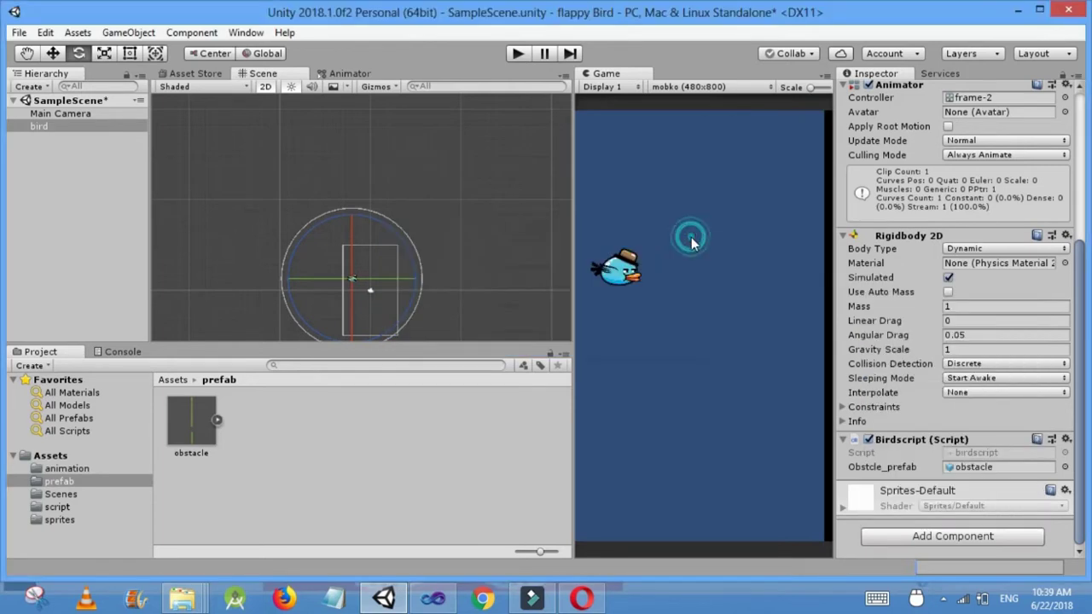
Add a Circle Collider 2D to the bird instead.
left_click(947, 535)
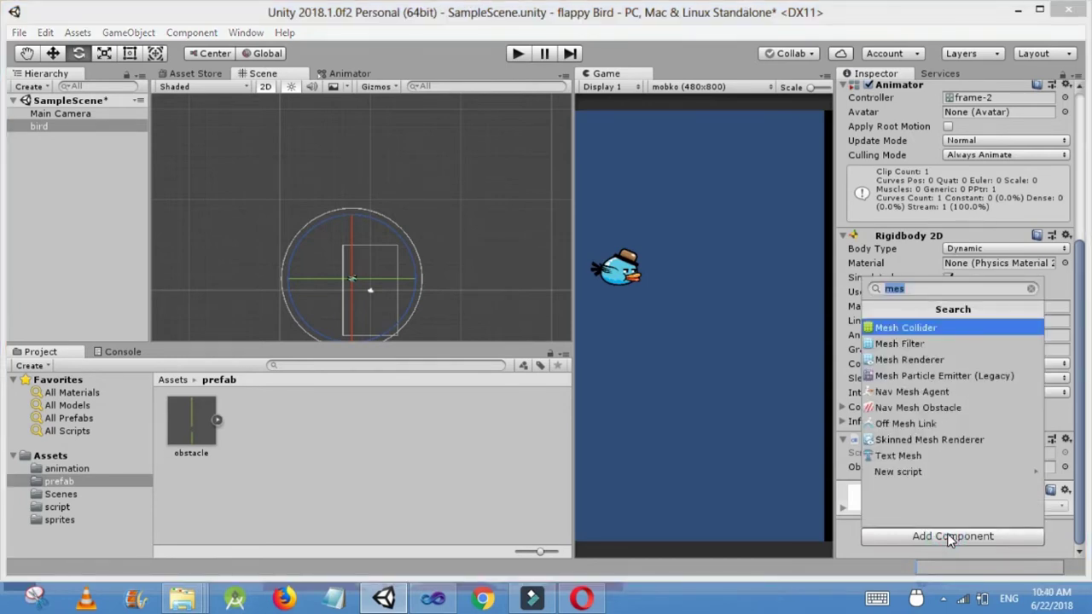
type("co")
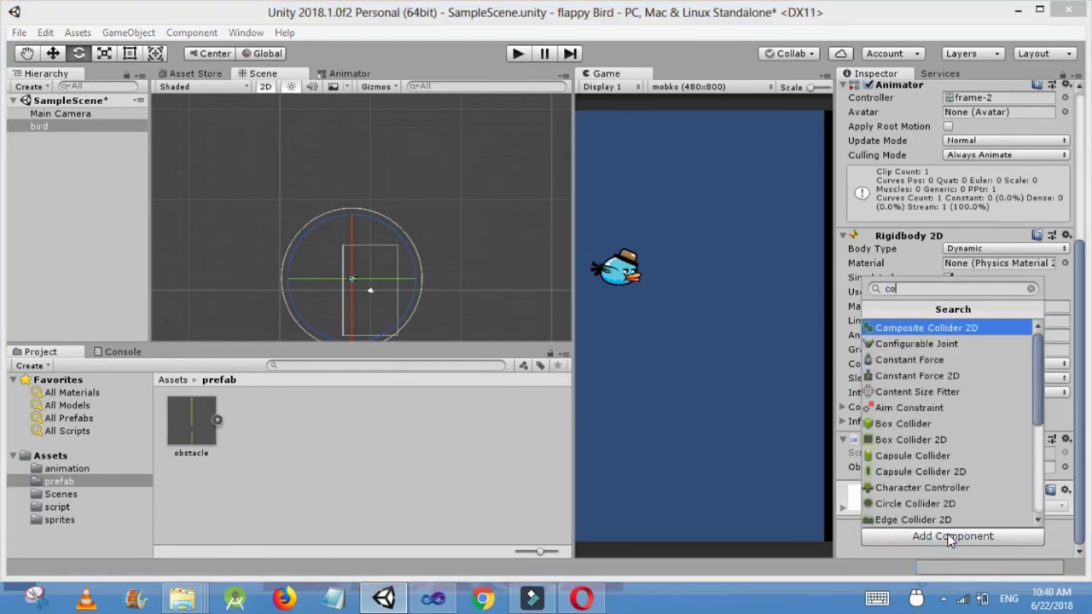
type("llider")
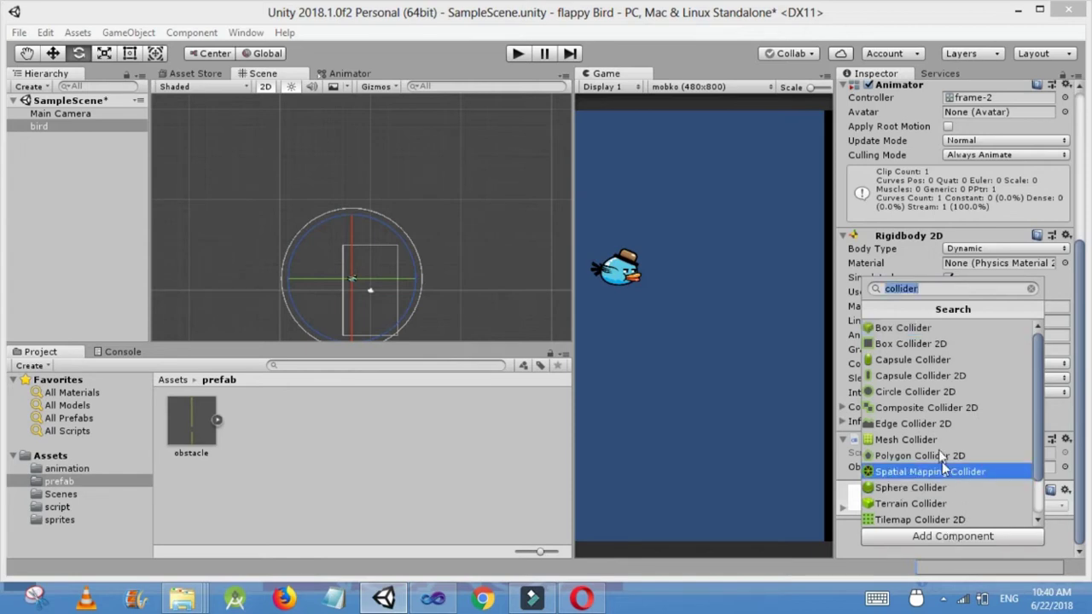
left_click(943, 394)
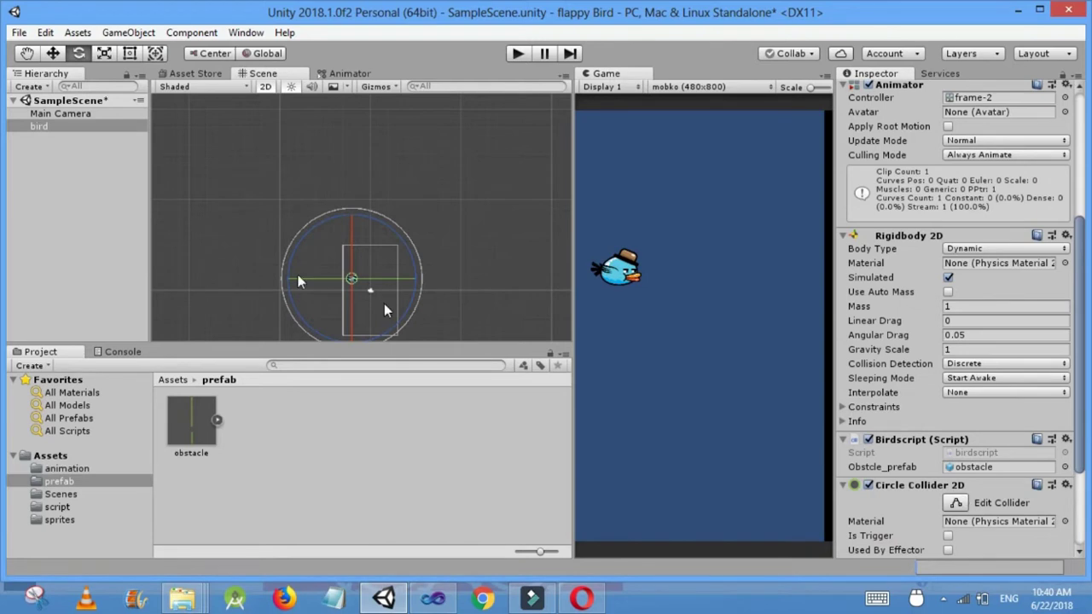
Frame the bird and drag its circle collider handle inward to shrink it.
double_click(96, 128)
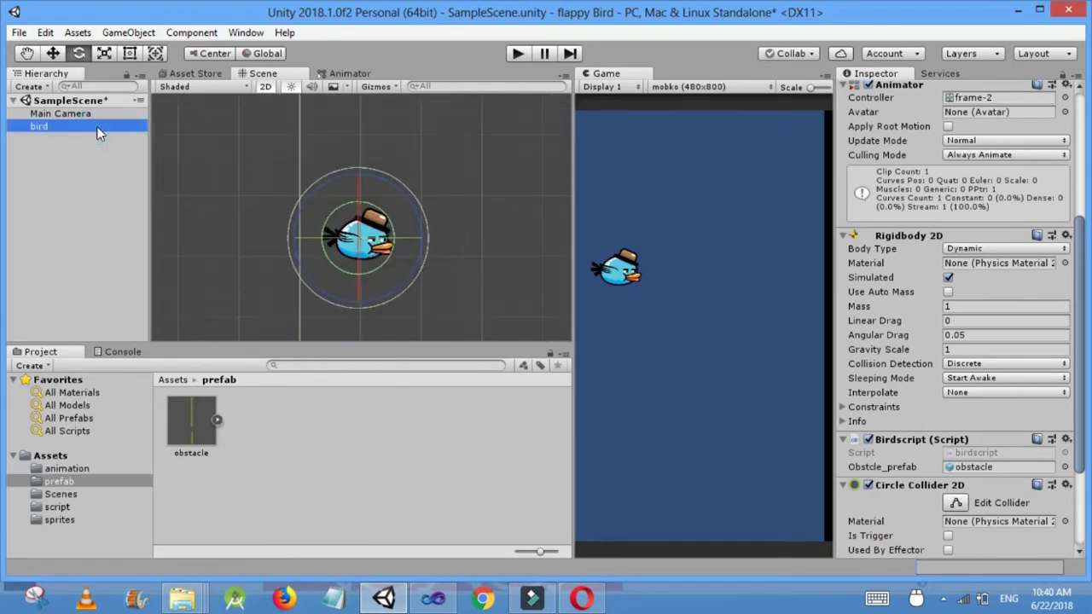
left_click(954, 505)
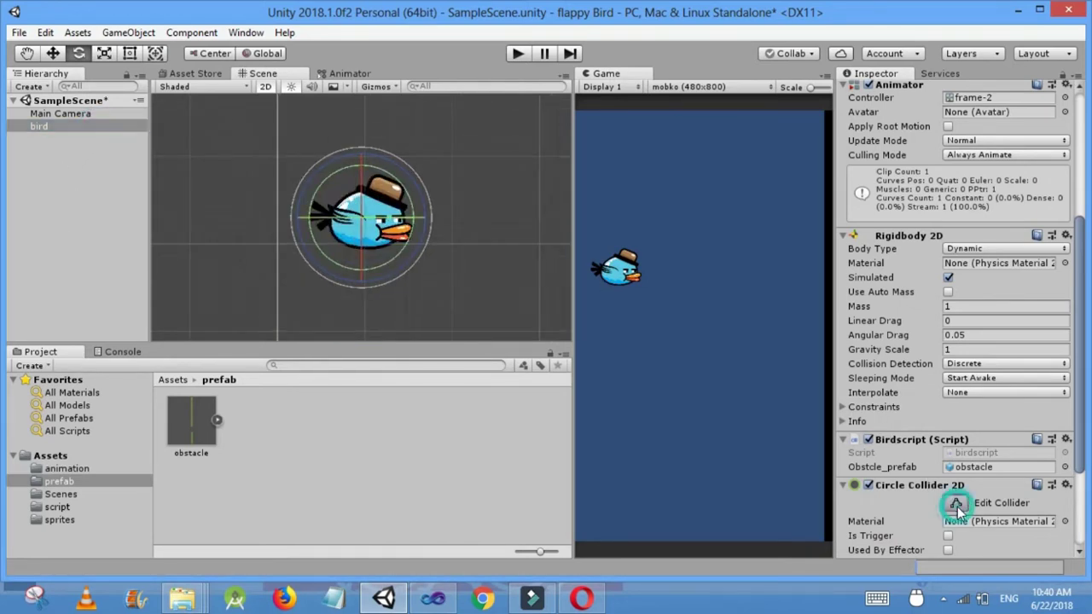
left_click_drag(310, 219, 326, 218)
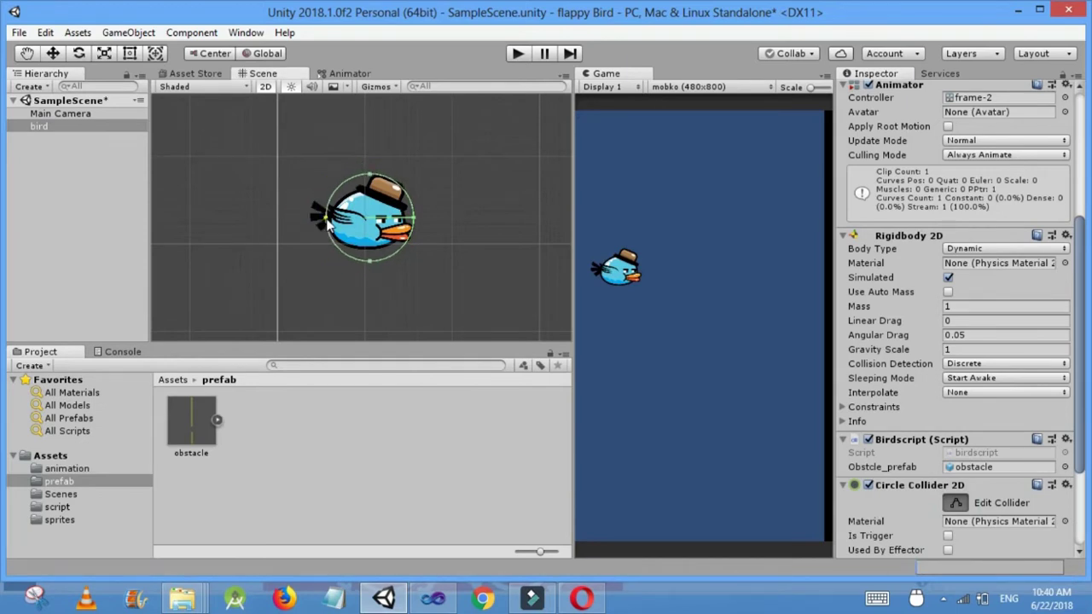
left_click(368, 176)
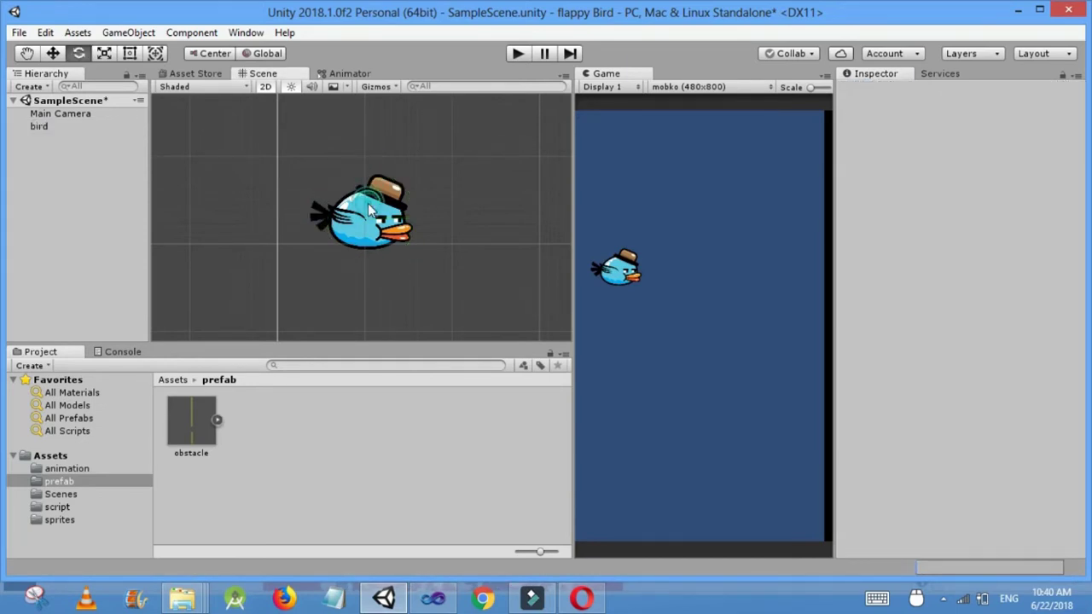
left_click(368, 203)
left_click(74, 127)
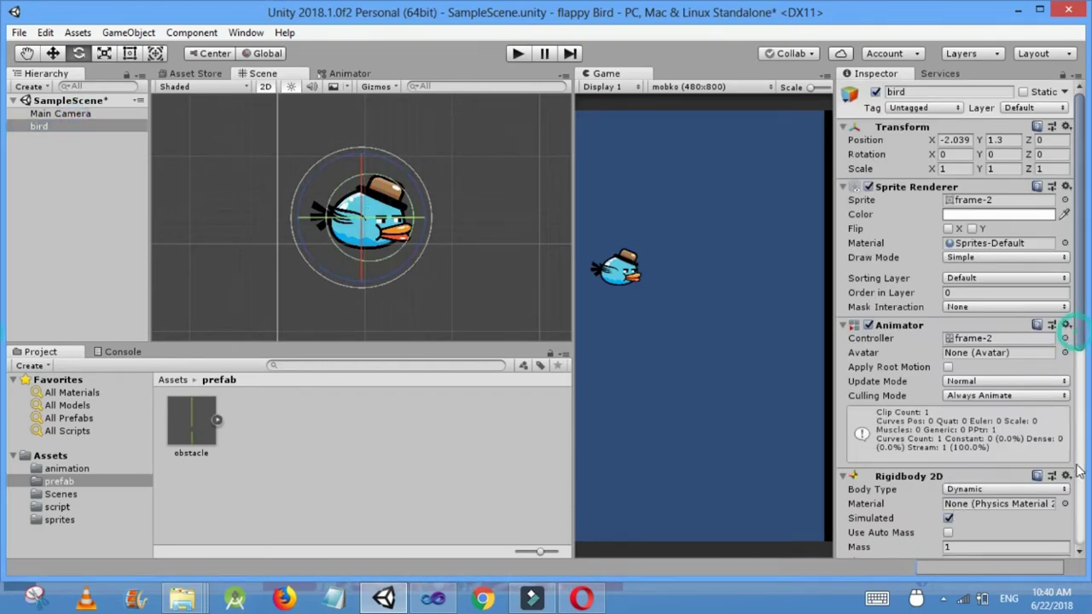
Shrink the collider further to fit the bird's body, radius about 0.41.
scroll(1062, 335, "down", 8)
left_click(954, 405)
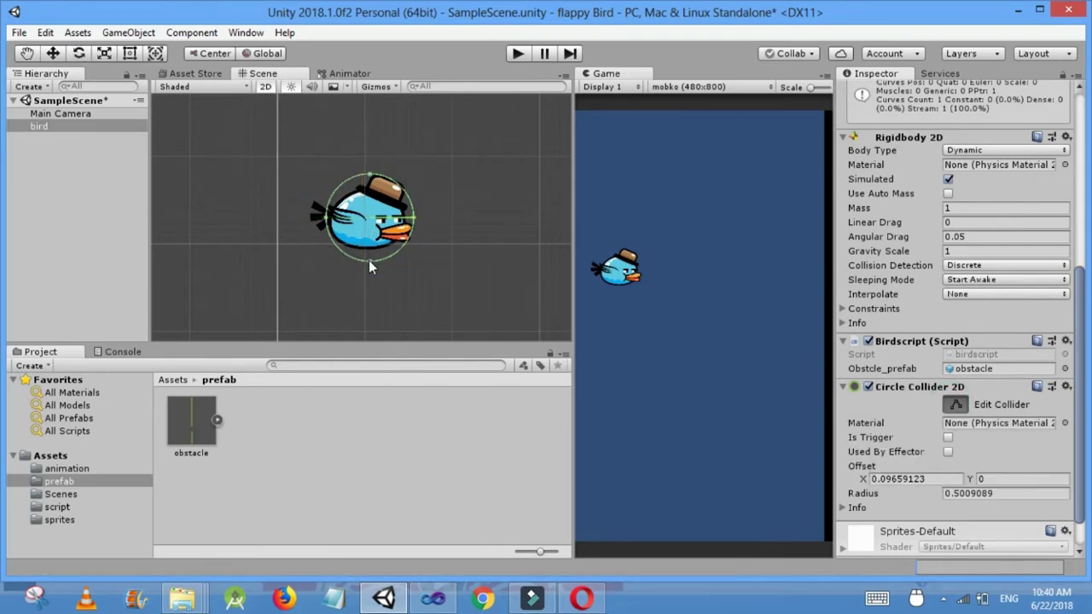
left_click_drag(369, 260, 369, 243)
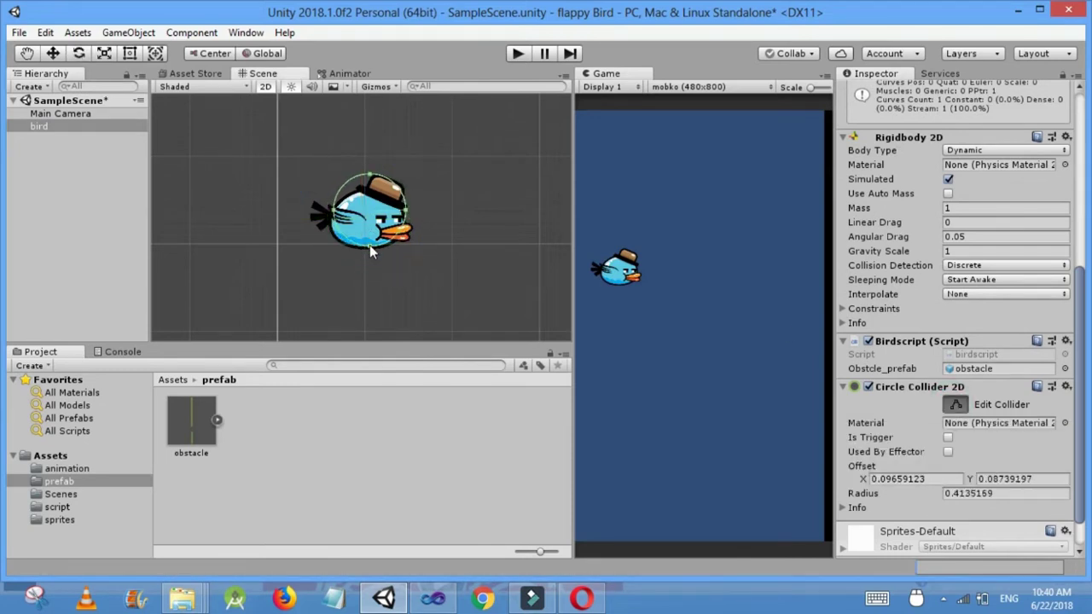
left_click(368, 175)
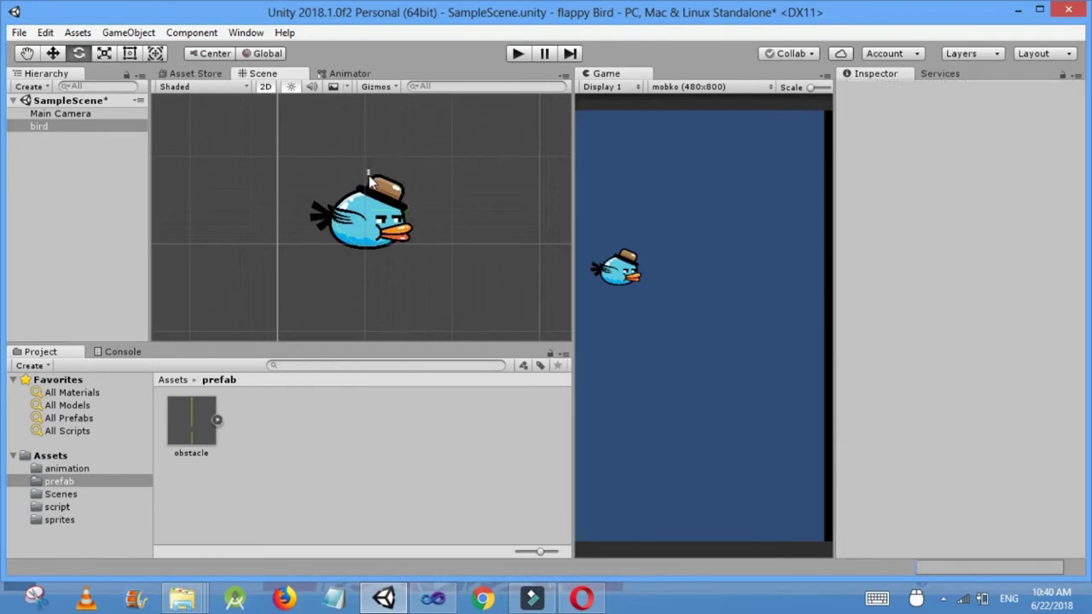
left_click(366, 222)
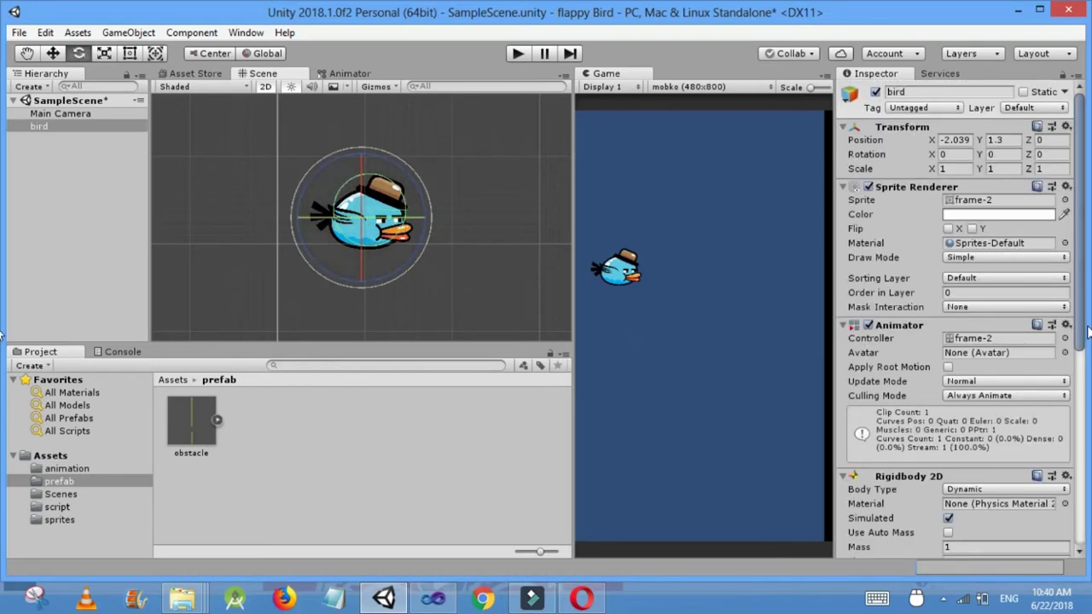
Start a play-test with the collider-equipped bird.
scroll(947, 358, "down", 7)
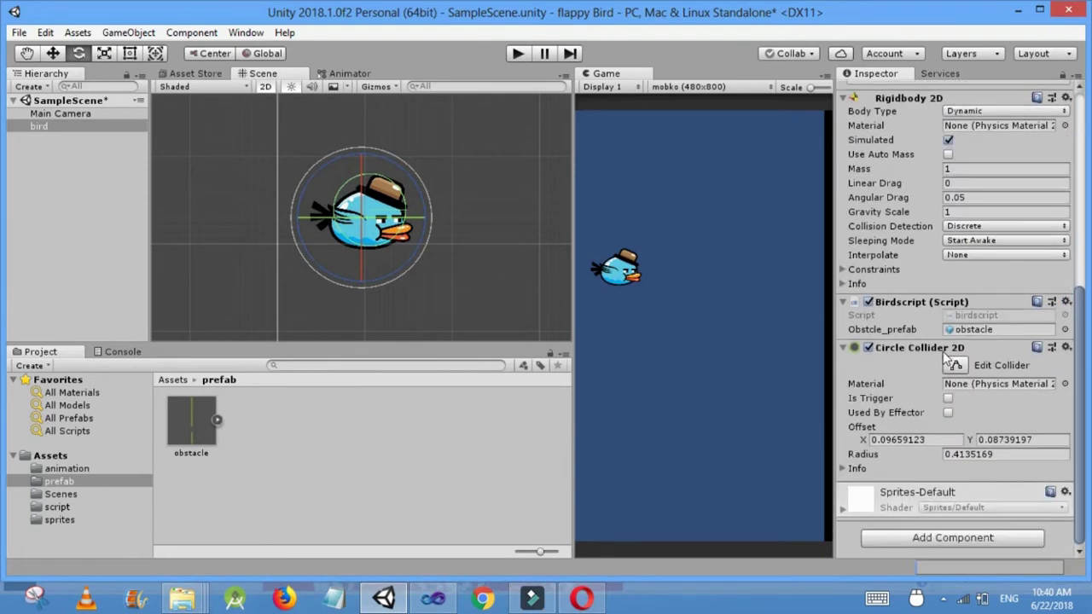
left_click(957, 365)
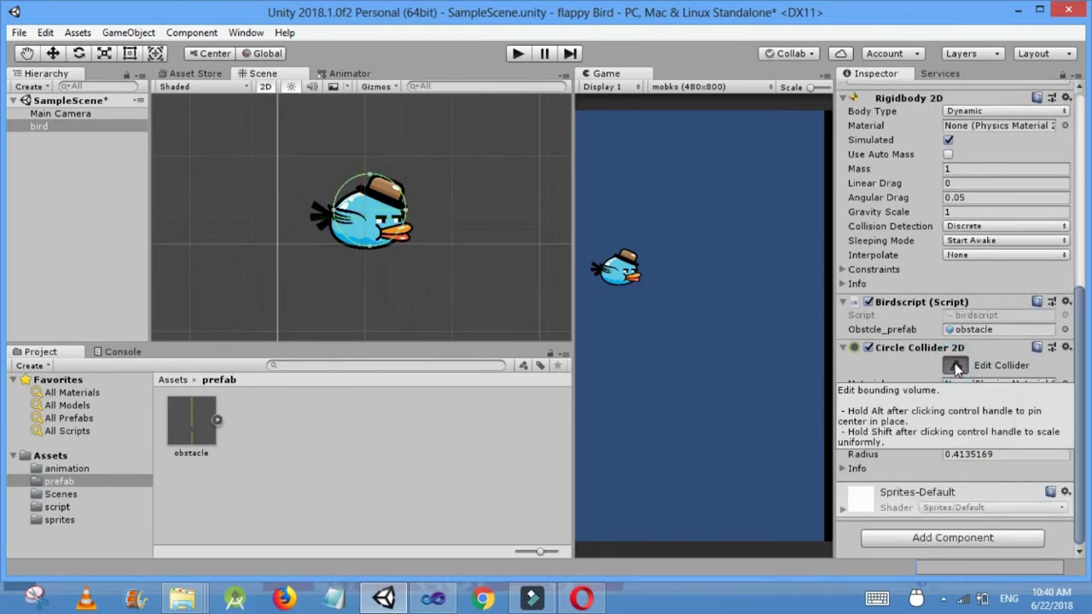
left_click(516, 54)
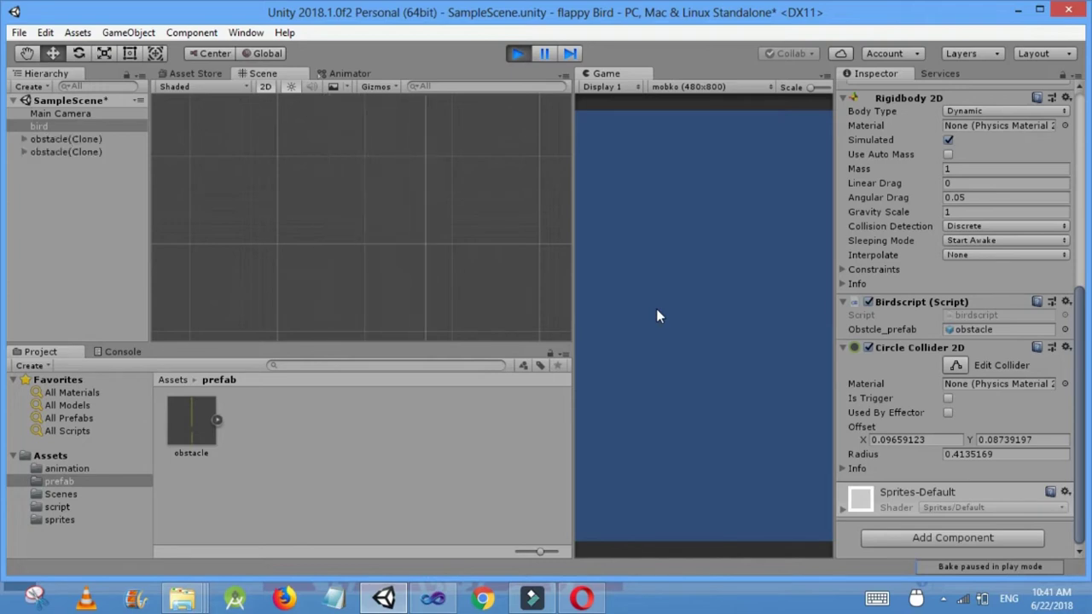
left_click(656, 315)
left_click(656, 316)
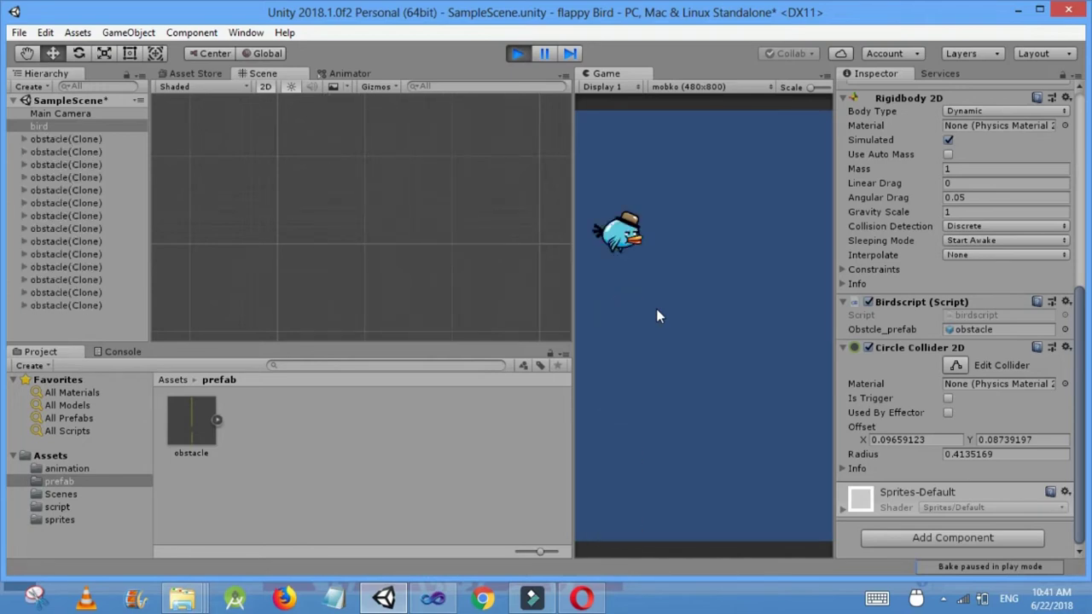
left_click(656, 316)
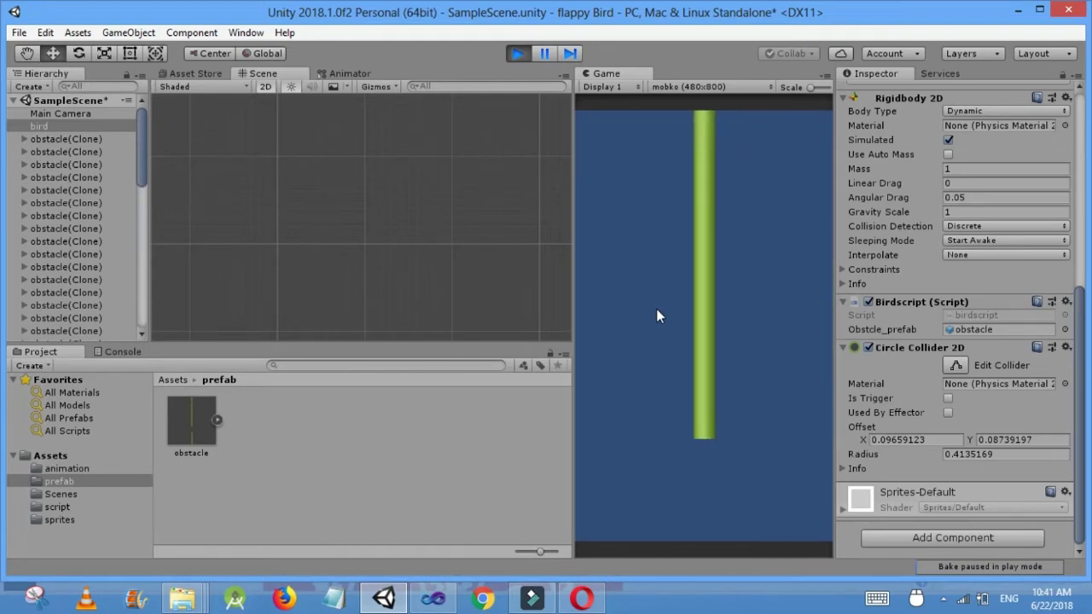
left_click(524, 62)
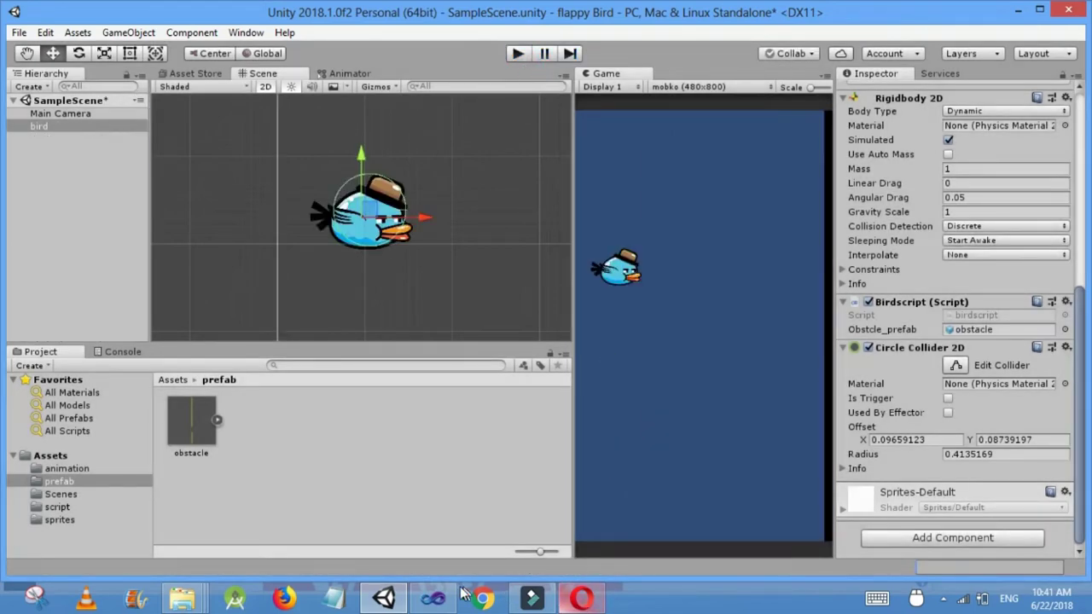
Set the bird script's starting time to 0, save, and return to Unity.
left_click(433, 599)
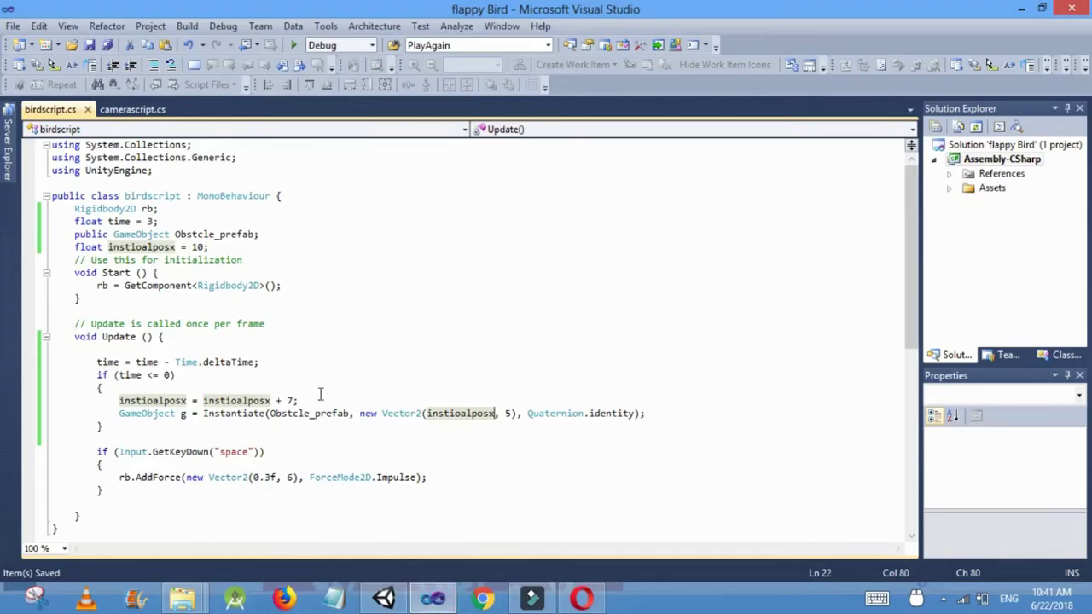
left_click(136, 112)
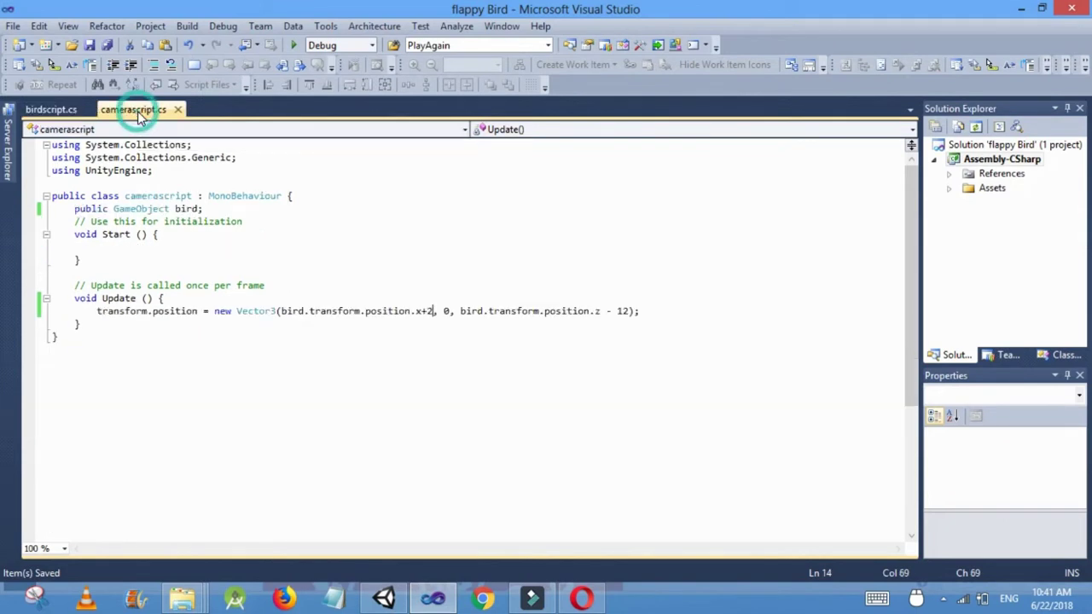
left_click(51, 109)
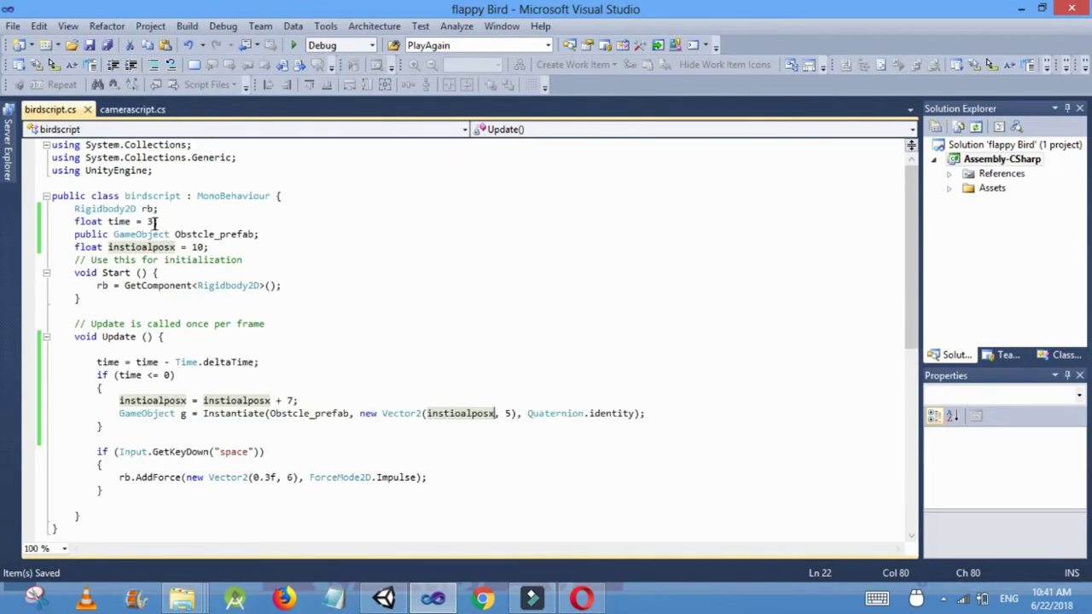
left_click(154, 222)
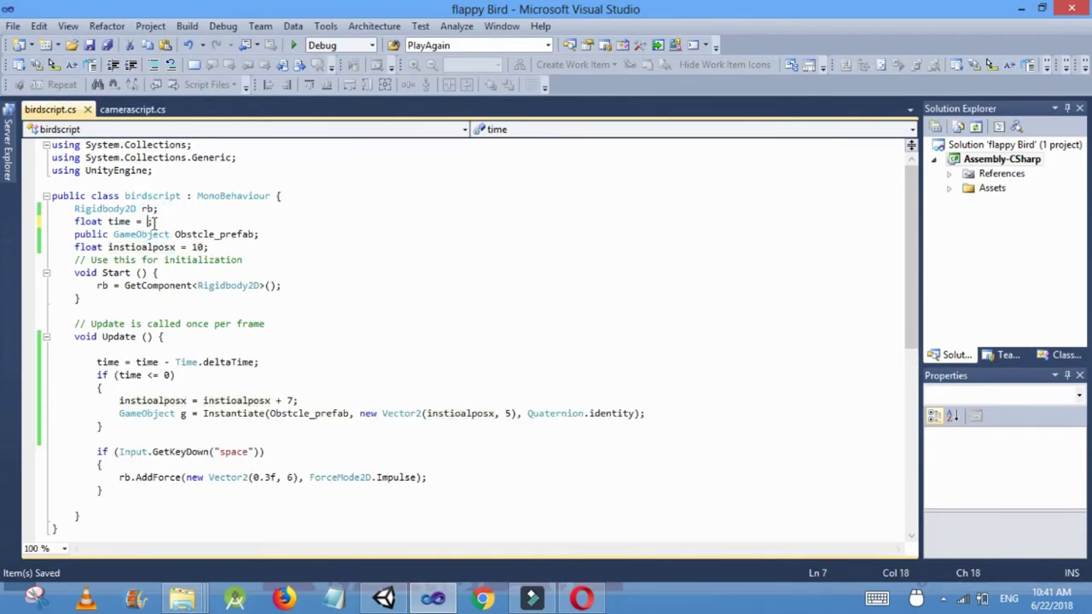
type("0")
key("ctrl+s")
left_click(391, 601)
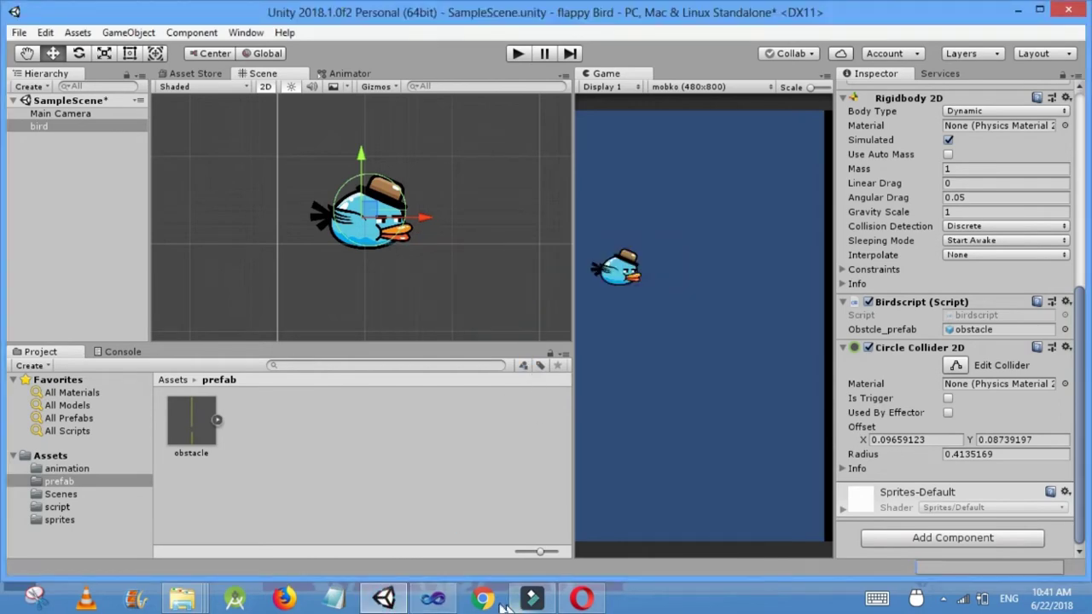
Change the obstacle spacing from + 7 to + 4, save, and return to Unity.
left_click(433, 599)
left_click(292, 400)
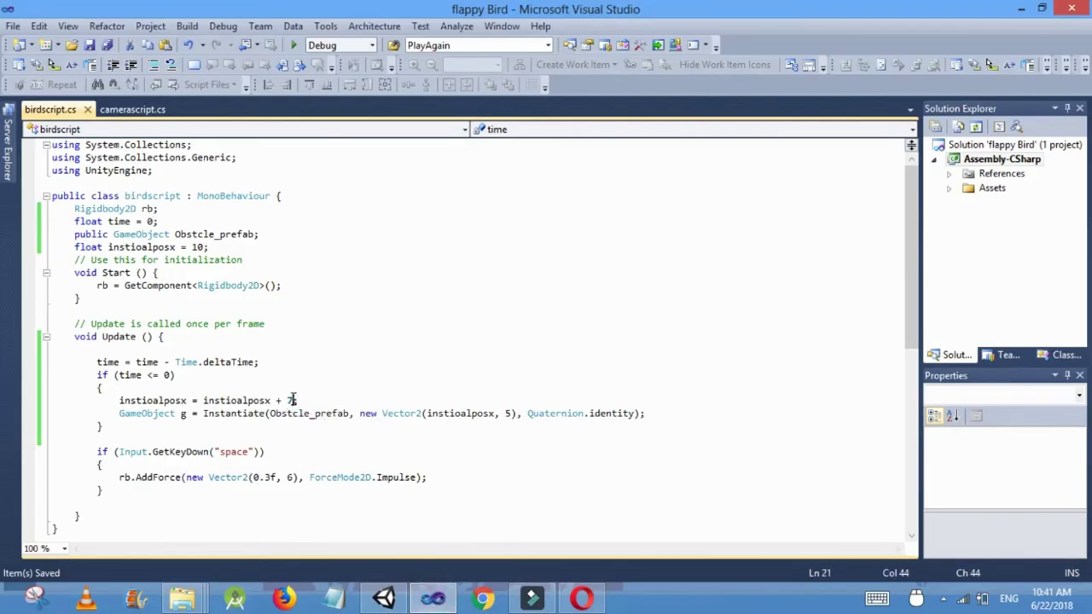
key("BackSpace")
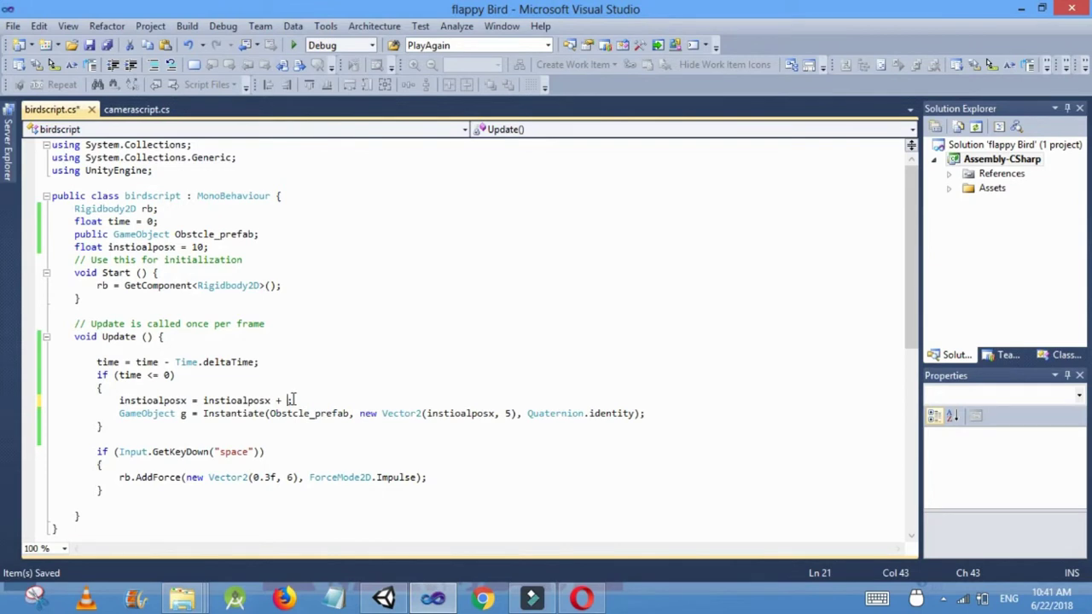
key("ctrl+s")
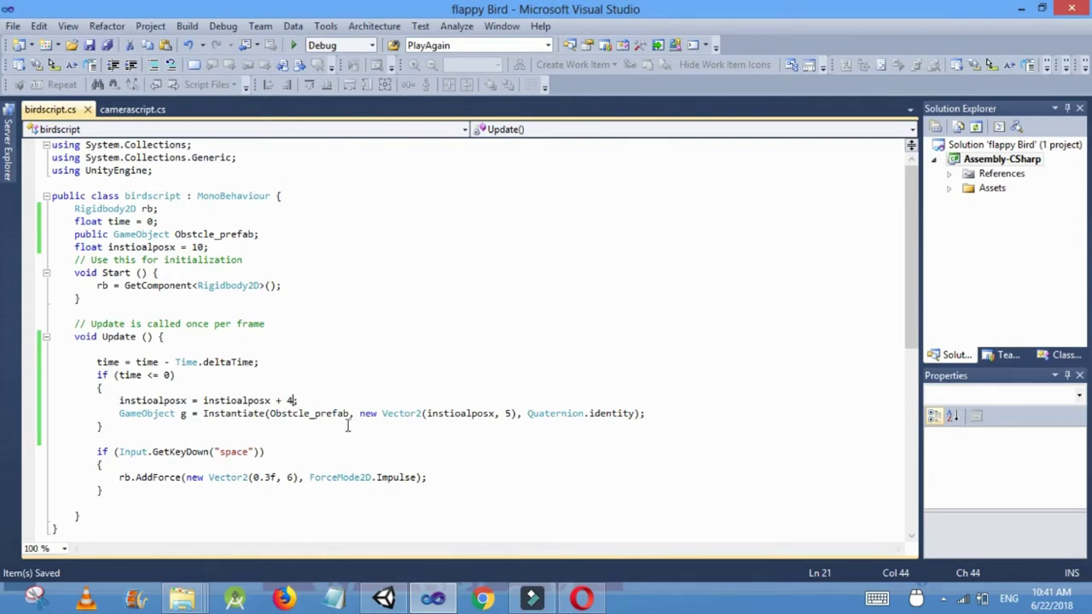
left_click(399, 603)
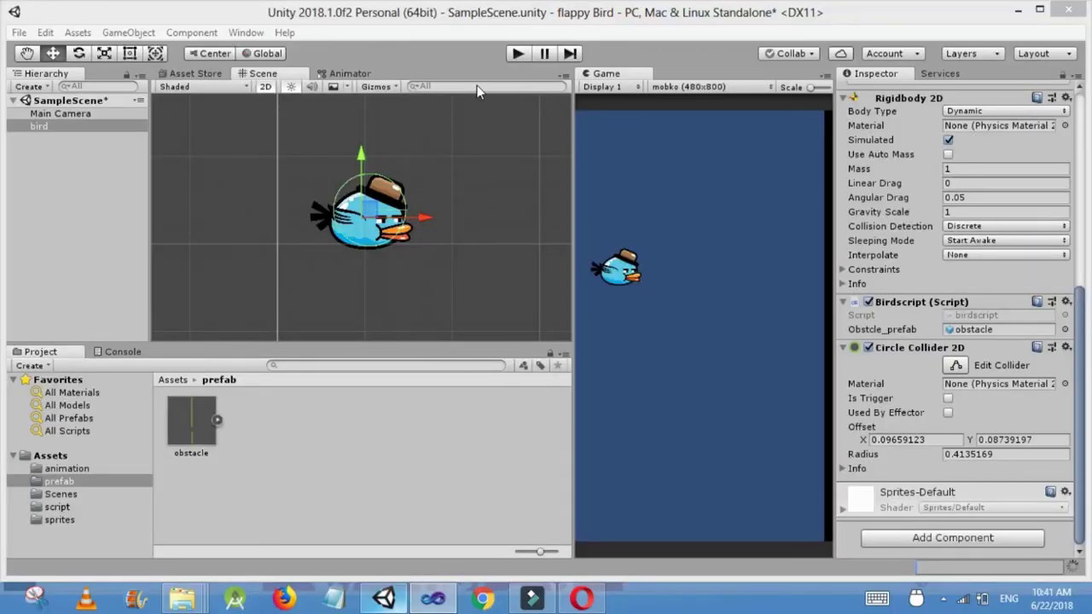
left_click(518, 55)
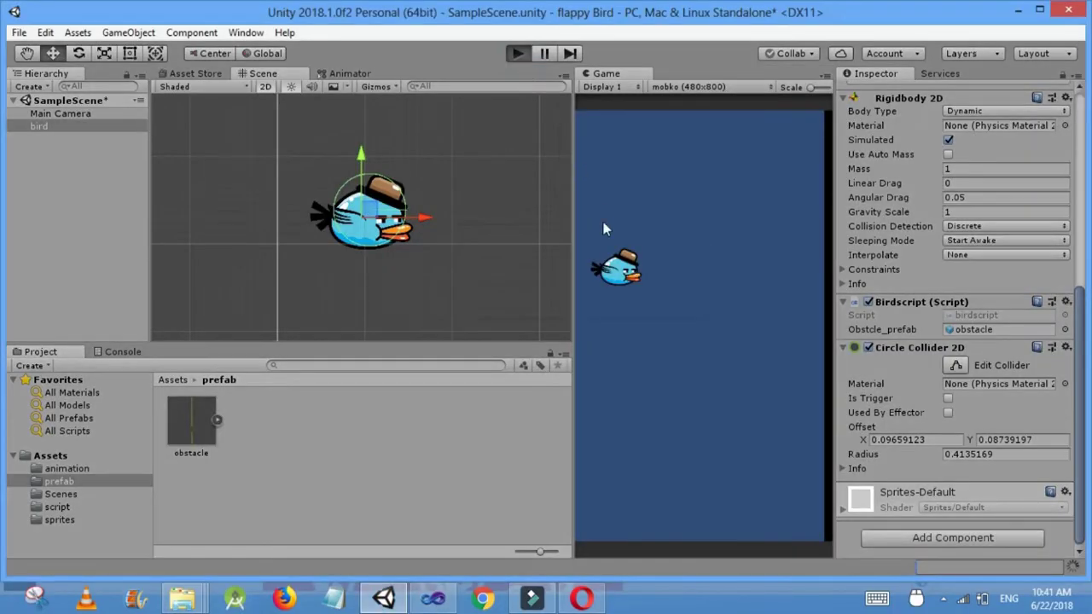
left_click(638, 308)
left_click(637, 308)
left_click(637, 308)
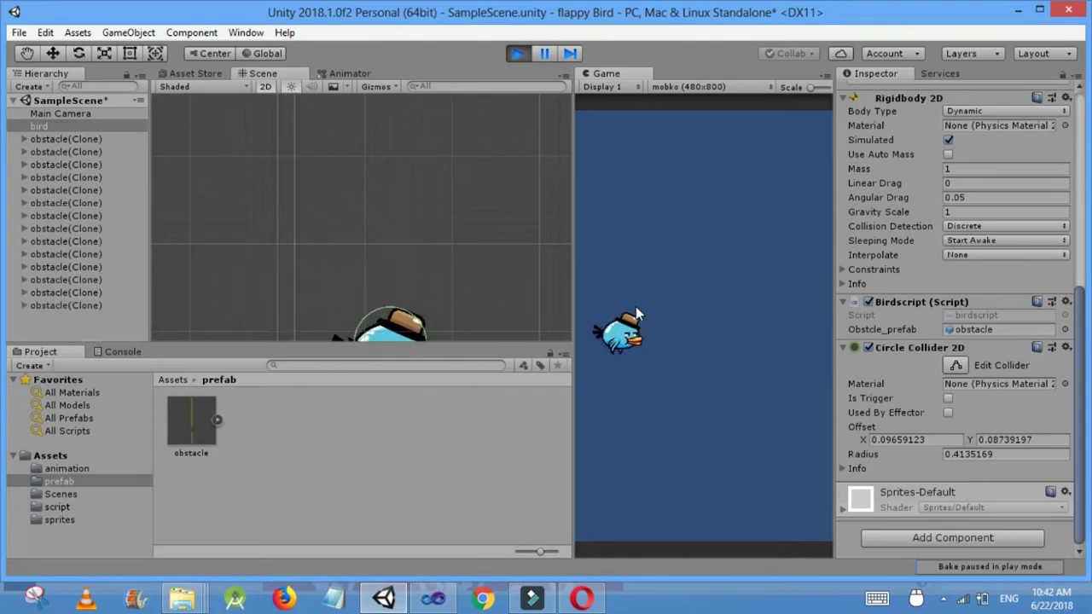
left_click(636, 309)
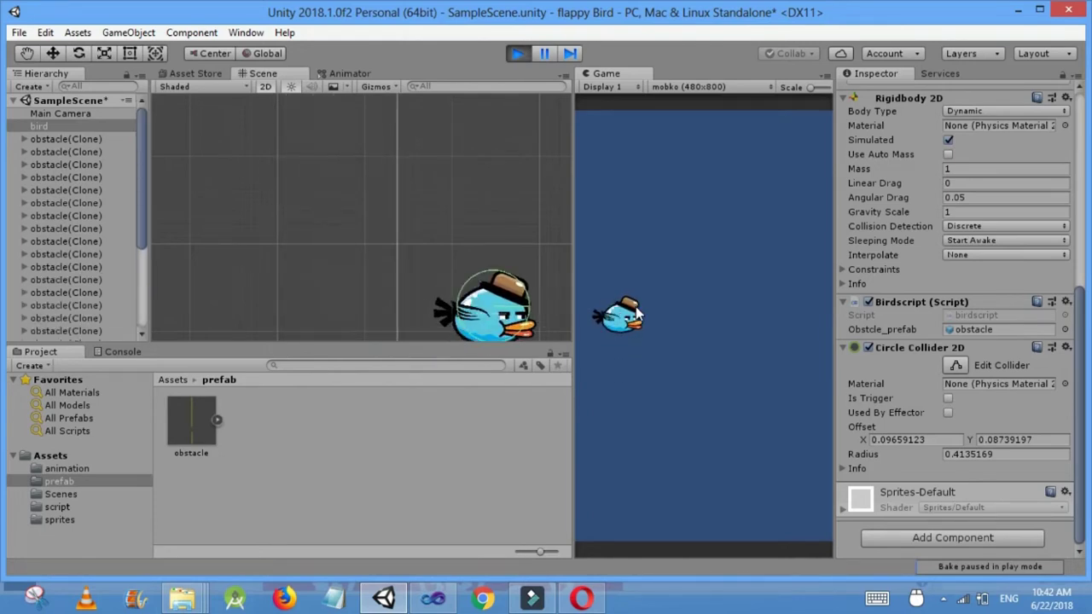
left_click(635, 309)
left_click(636, 309)
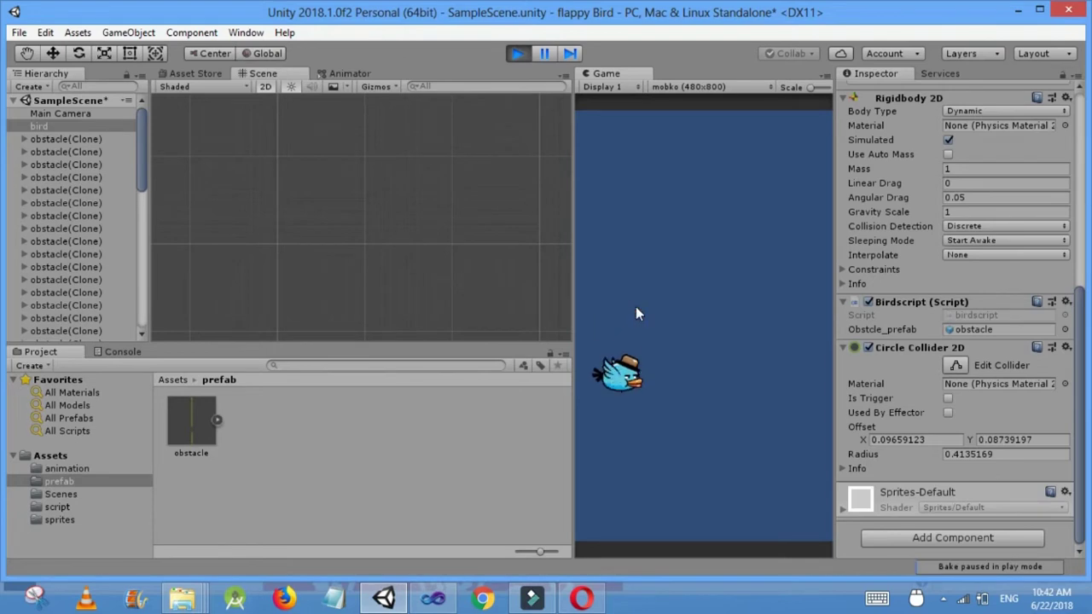
left_click(635, 309)
left_click(635, 309)
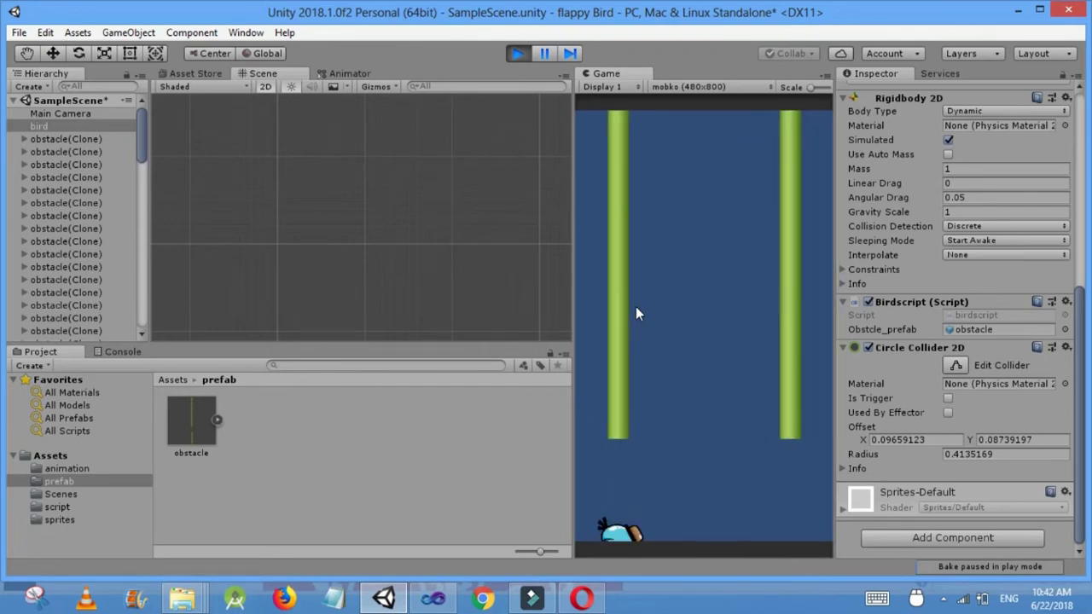
left_click(636, 314)
left_click(636, 313)
left_click(636, 313)
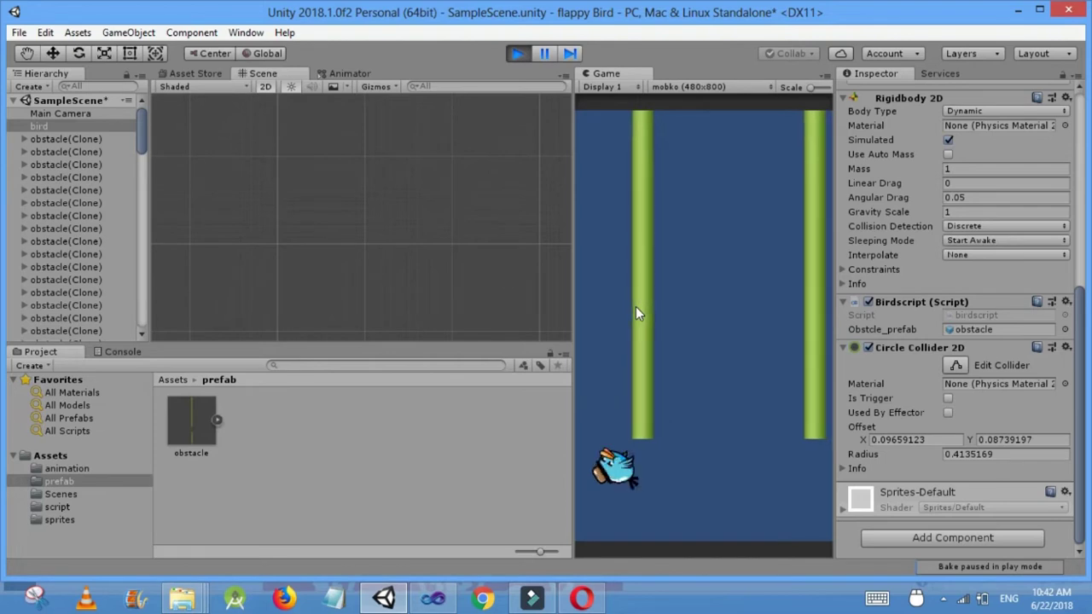
left_click(516, 53)
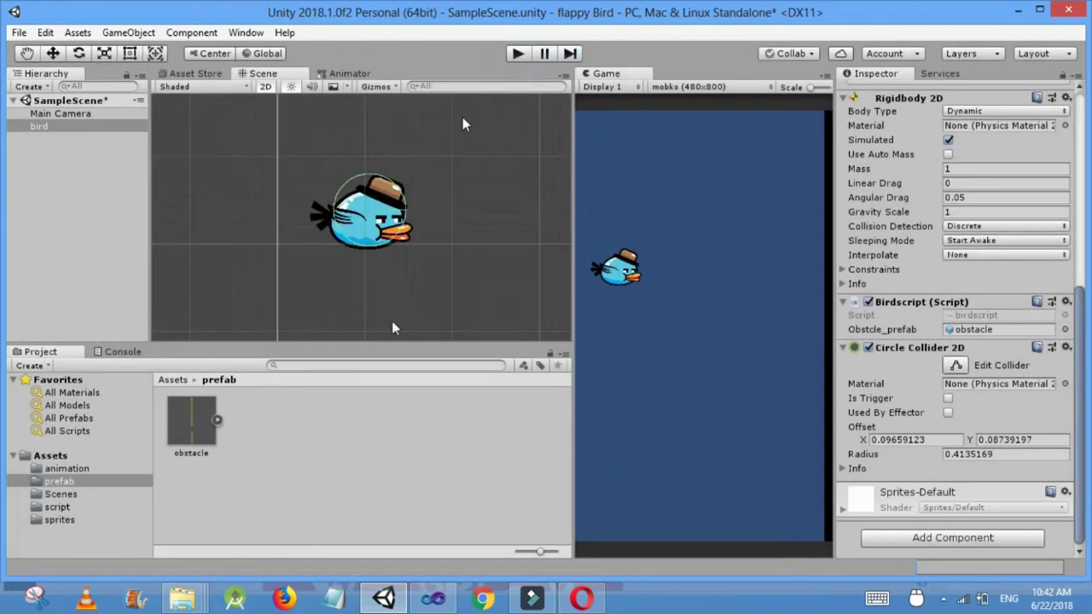
Change the spawn height in new Vector2(instioalposx, 5) to 0, save, and return to Unity.
left_click(582, 598)
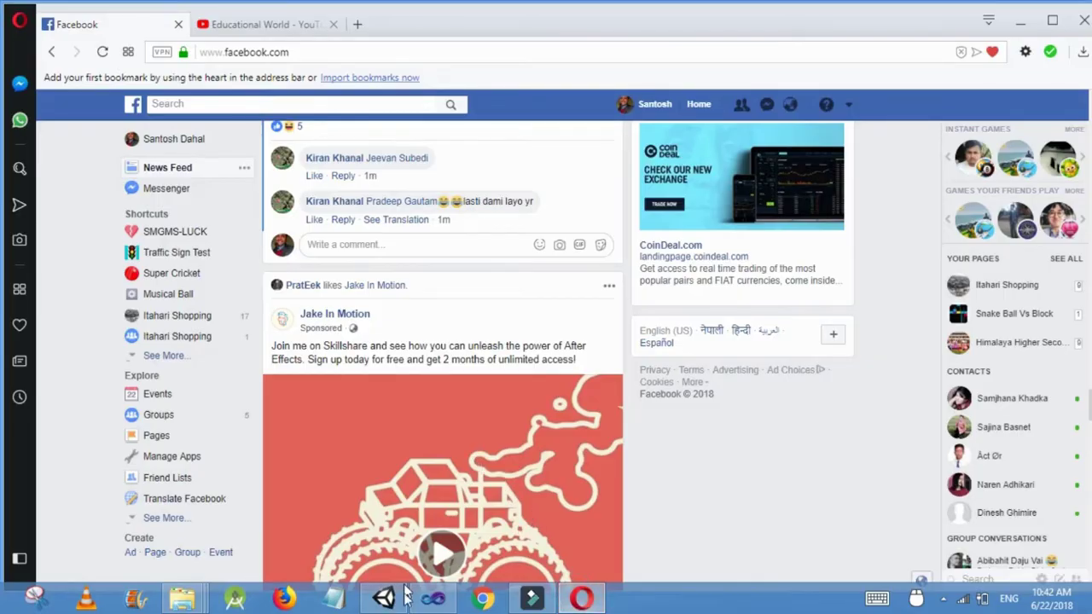
left_click(432, 598)
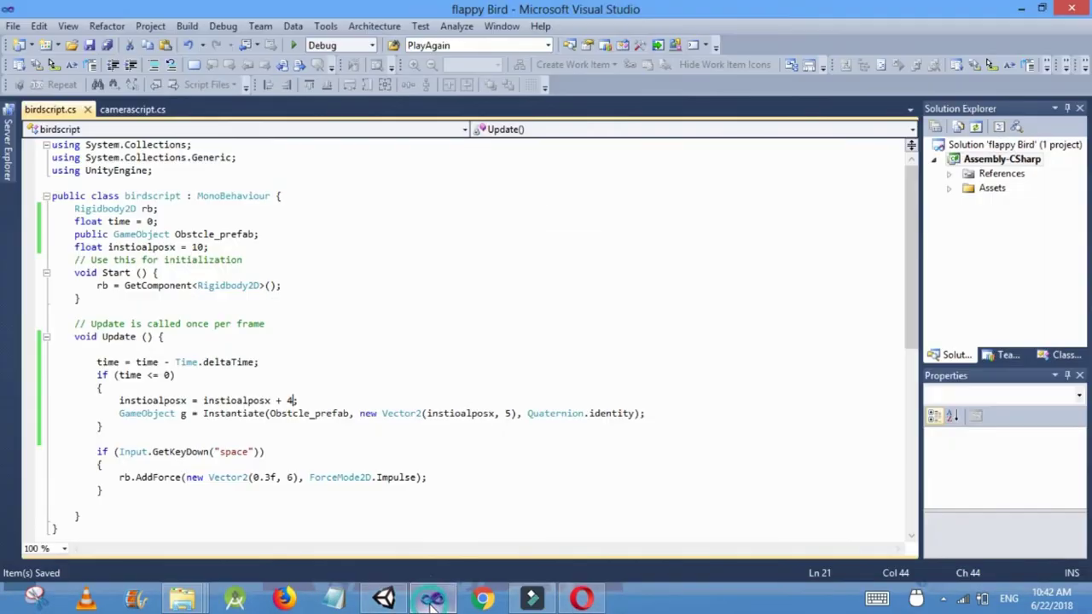
left_click(511, 413)
key("BackSpace")
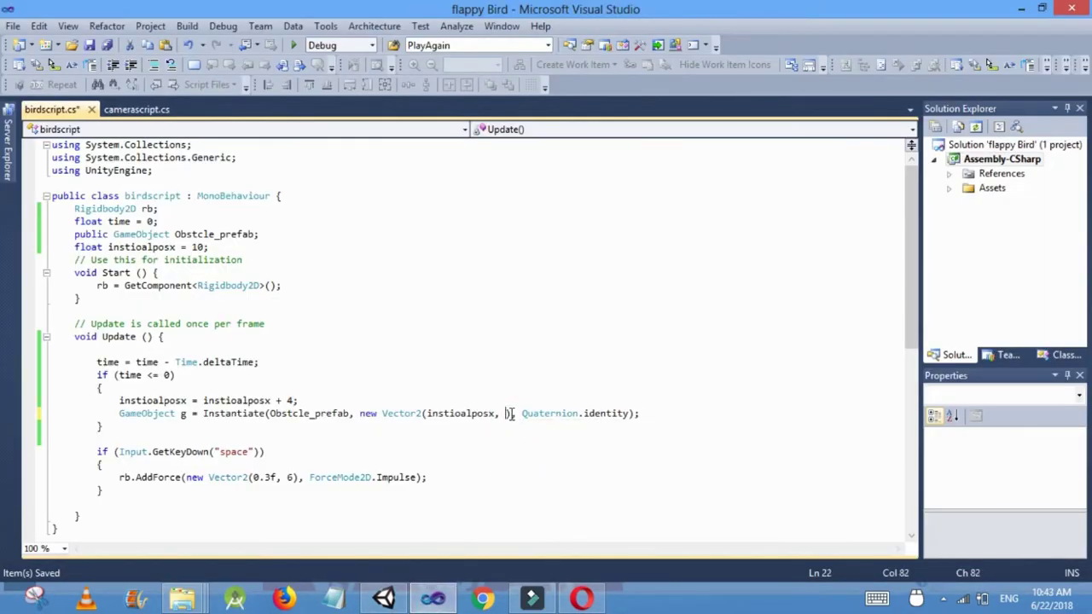
type("0")
key("ctrl+s")
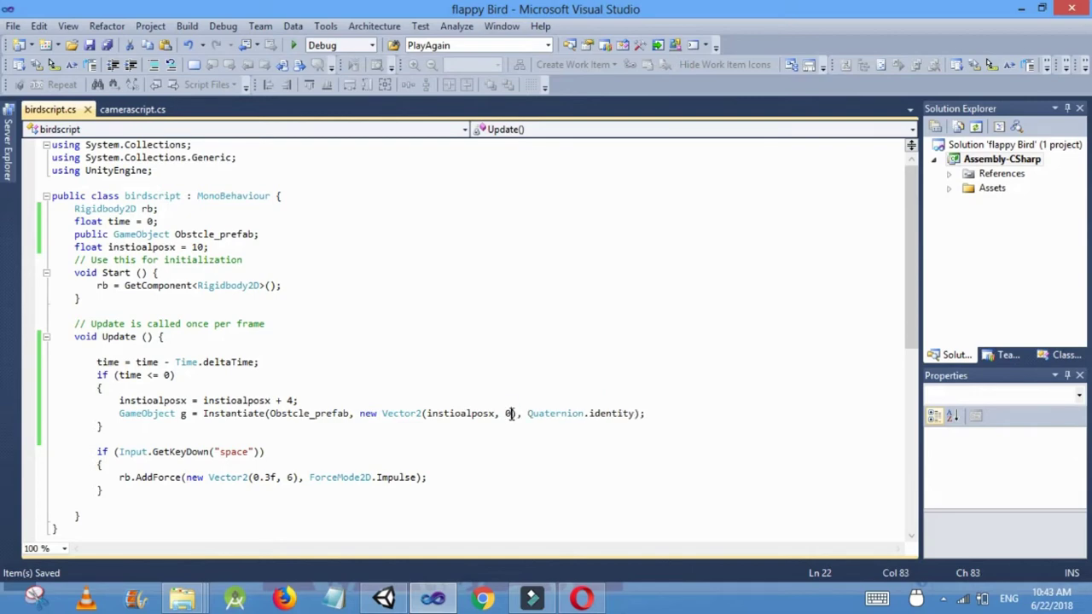
left_click(383, 598)
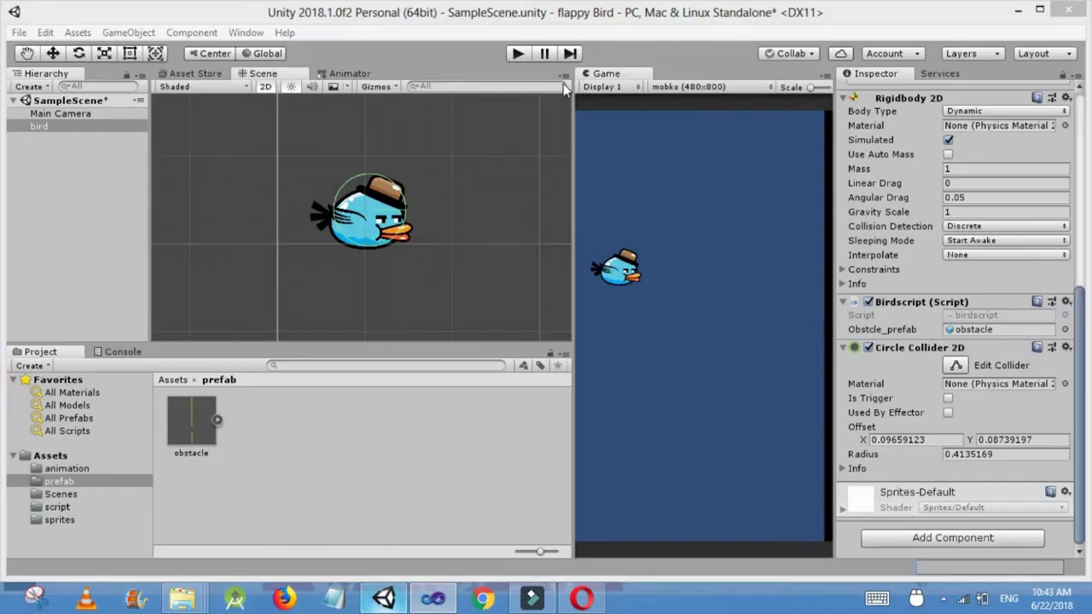
Play-test, flapping the bird through pipes spawned at height 0, then pause the game.
left_click(517, 55)
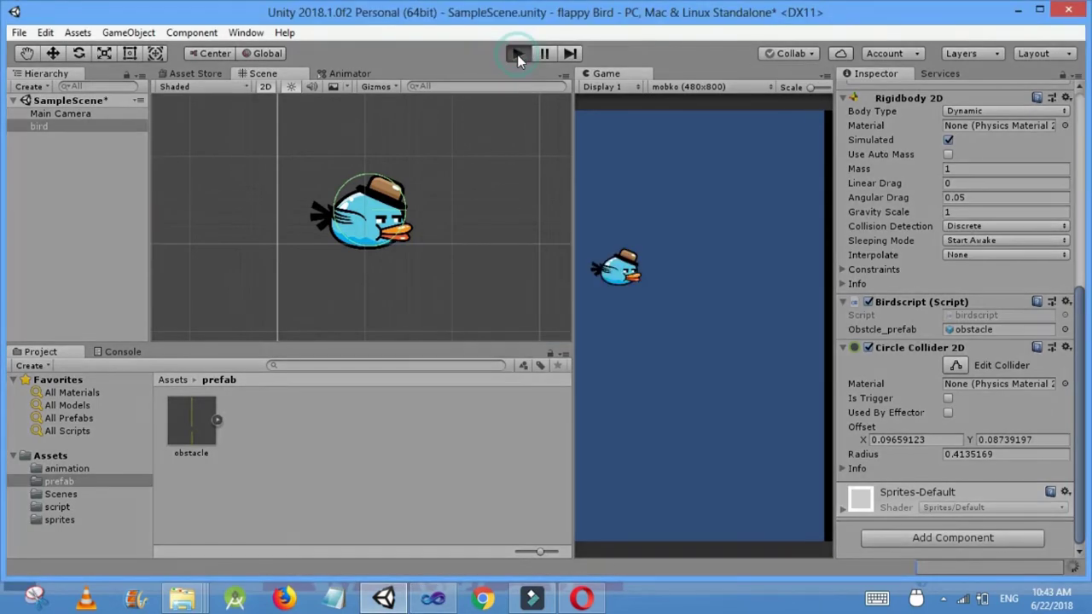
left_click(685, 317)
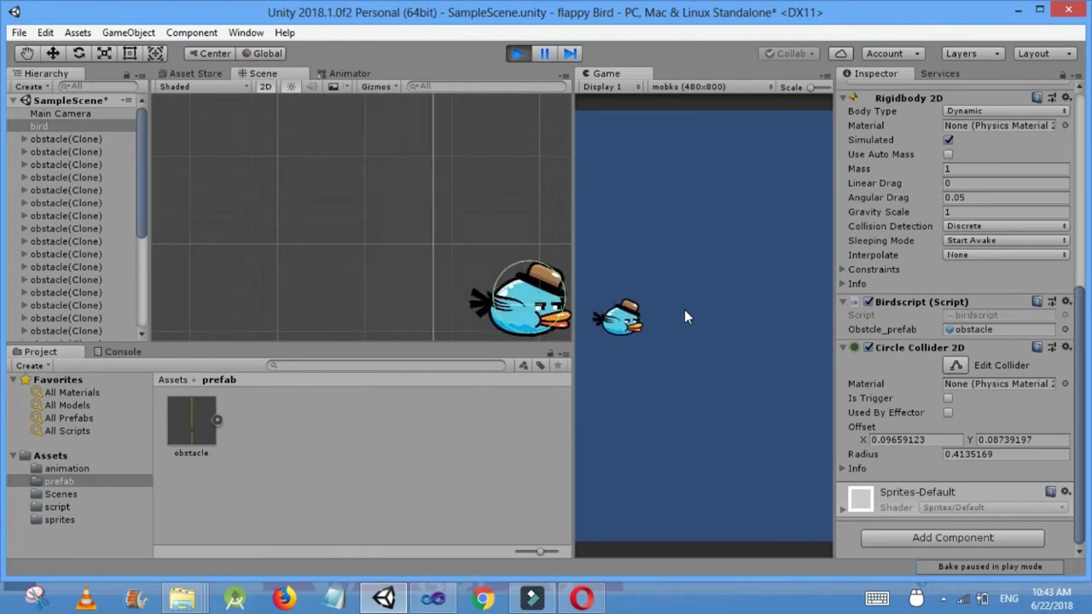
left_click(685, 311)
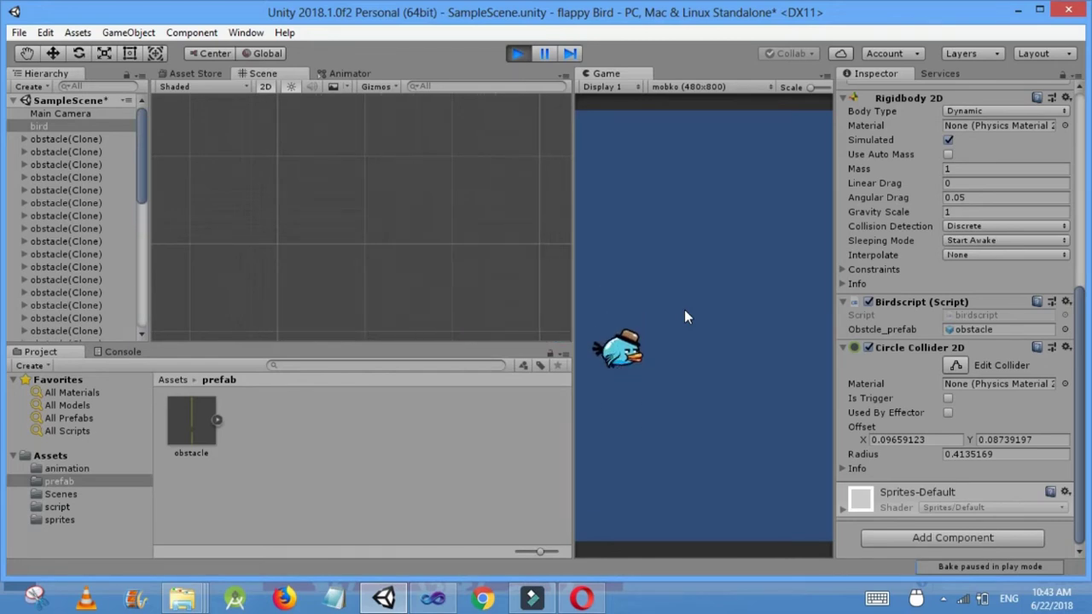
left_click(685, 313)
left_click(685, 313)
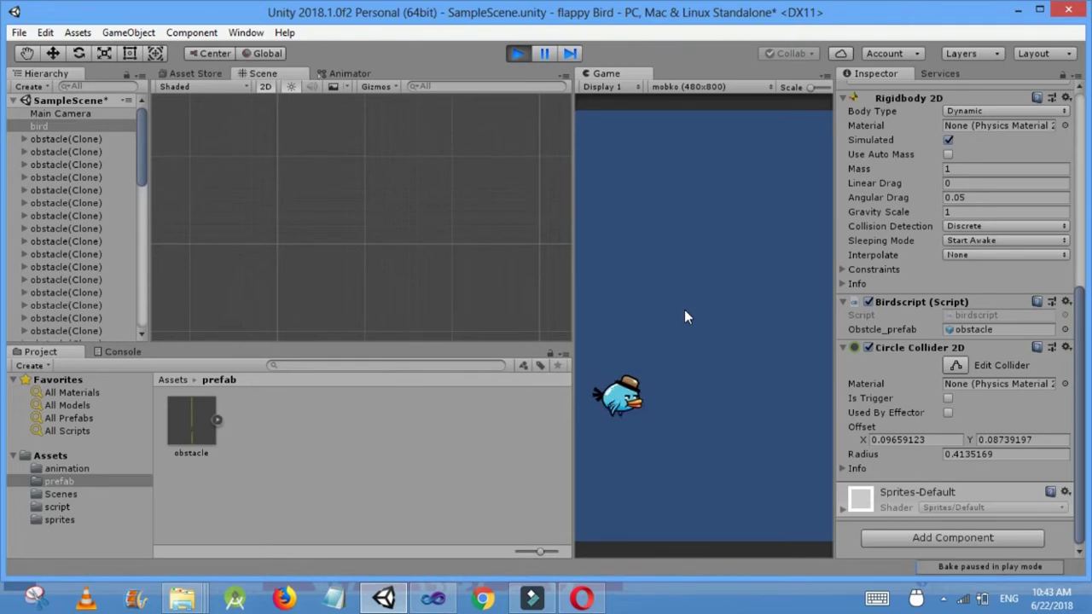
left_click(685, 315)
left_click(685, 316)
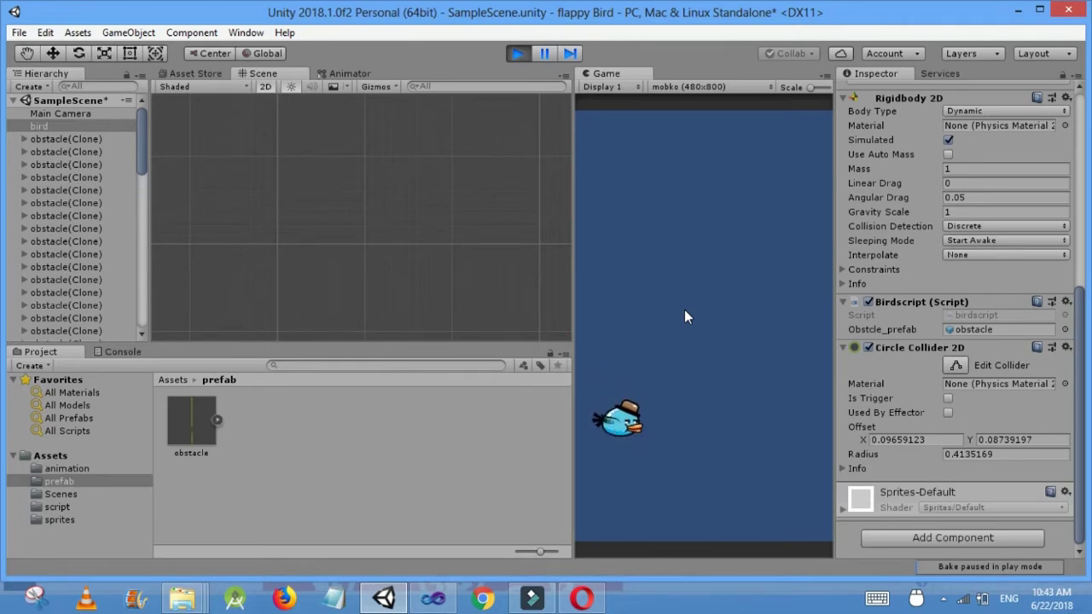
left_click(685, 312)
left_click(684, 315)
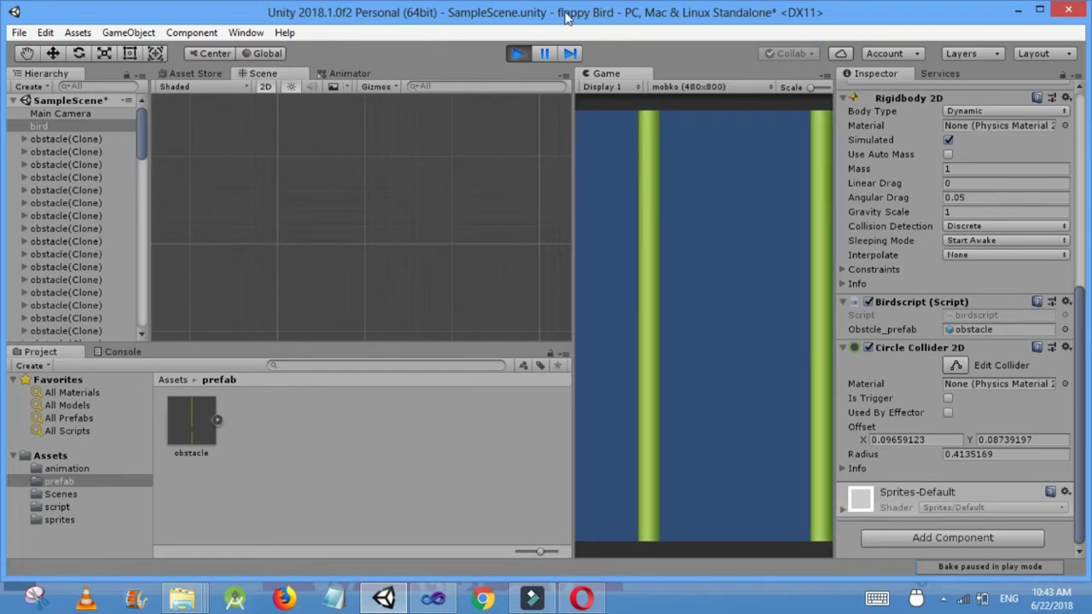
left_click(546, 55)
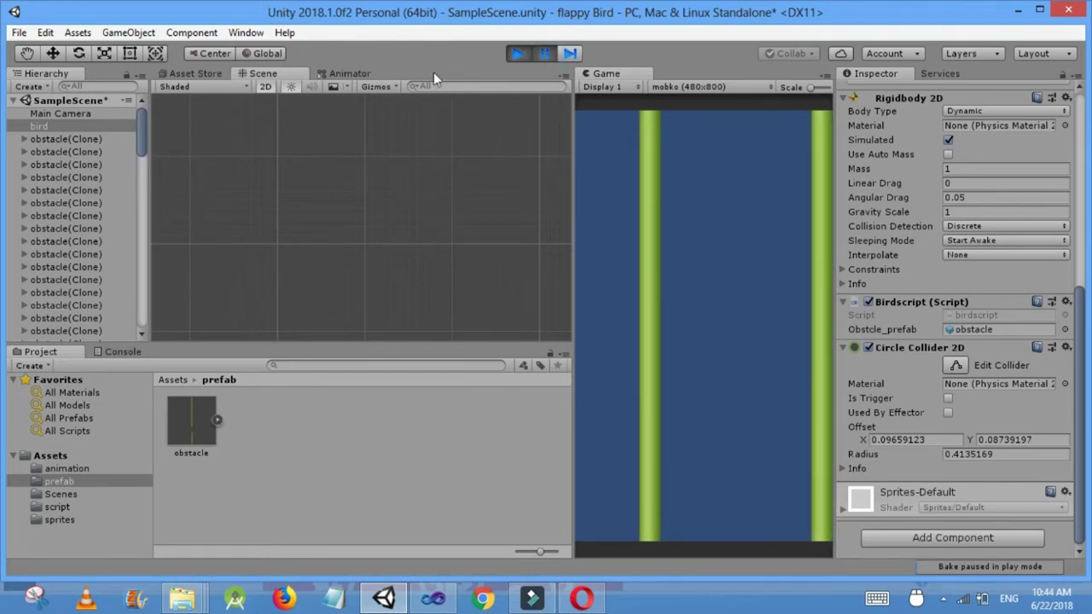
left_click(69, 139)
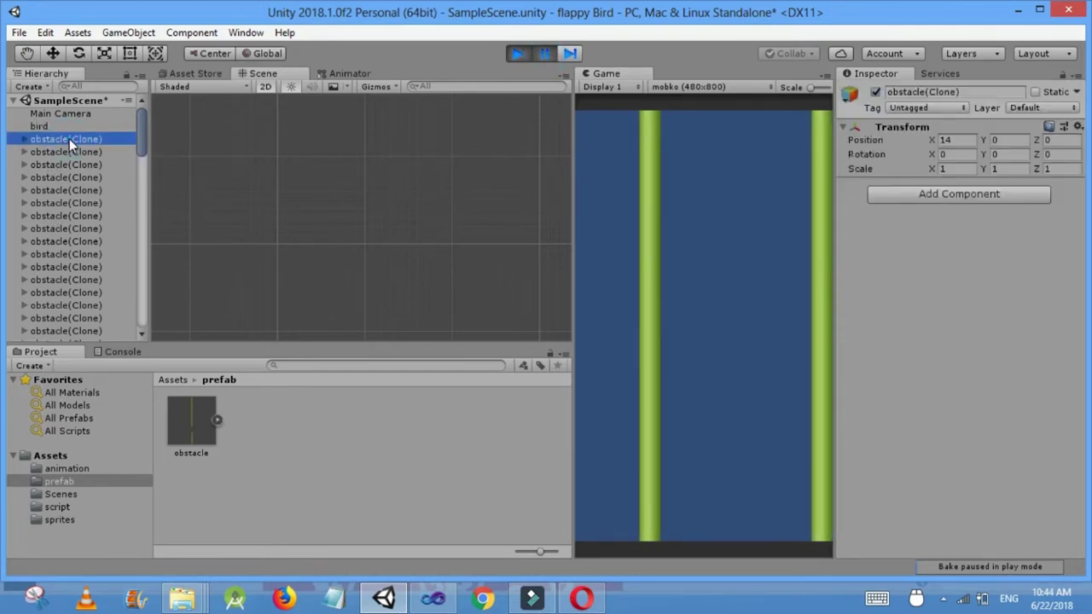
Frame the first obstacle clone and move it to about X 14.1, Y 5.9.
double_click(69, 138)
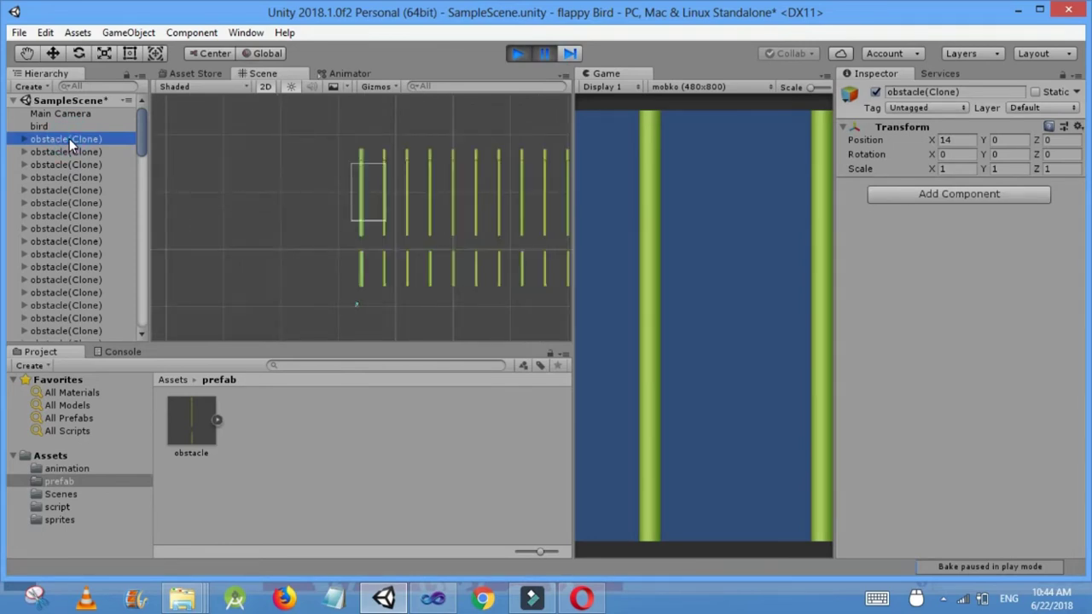
left_click(69, 139)
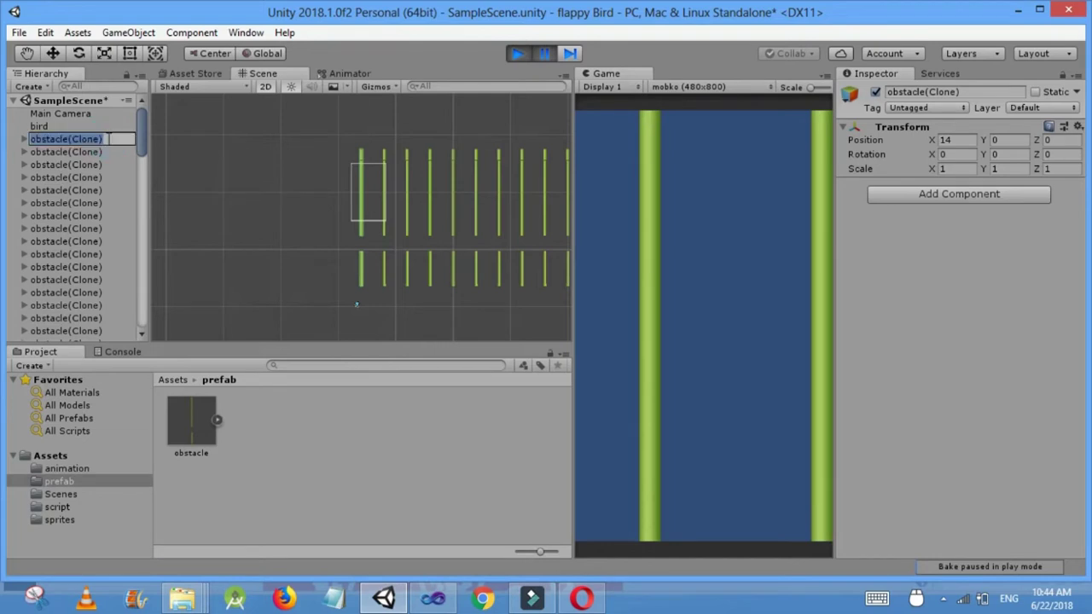
left_click(23, 140)
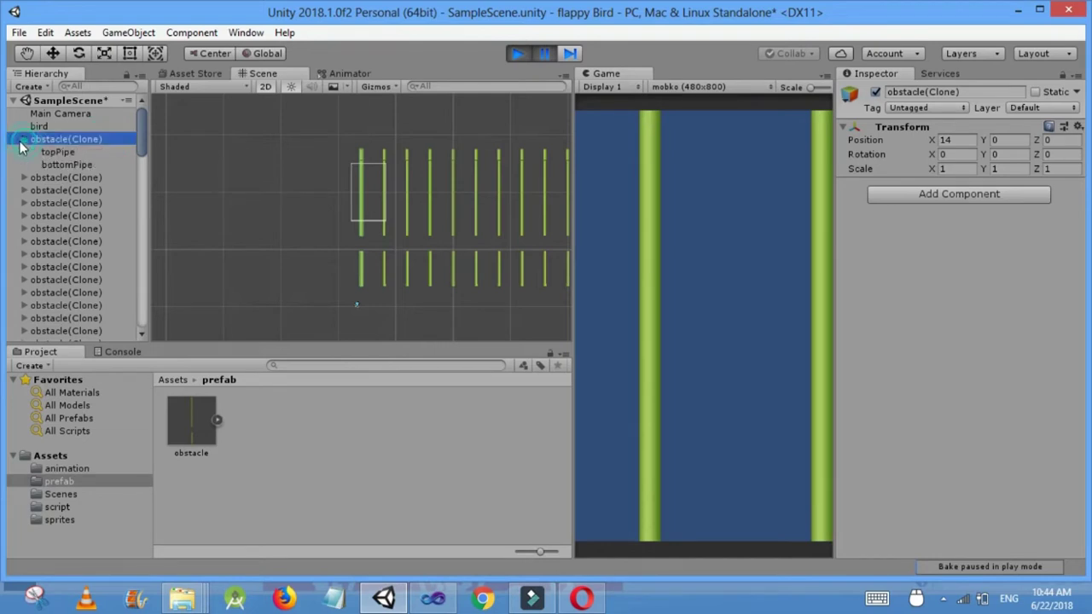
left_click(52, 53)
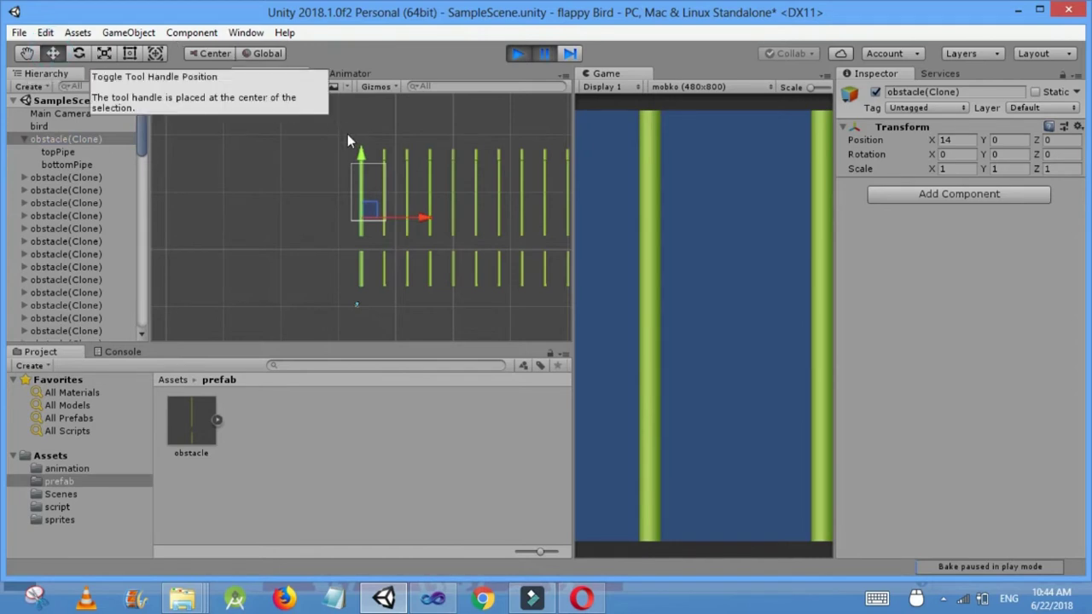
left_click_drag(363, 158, 364, 96)
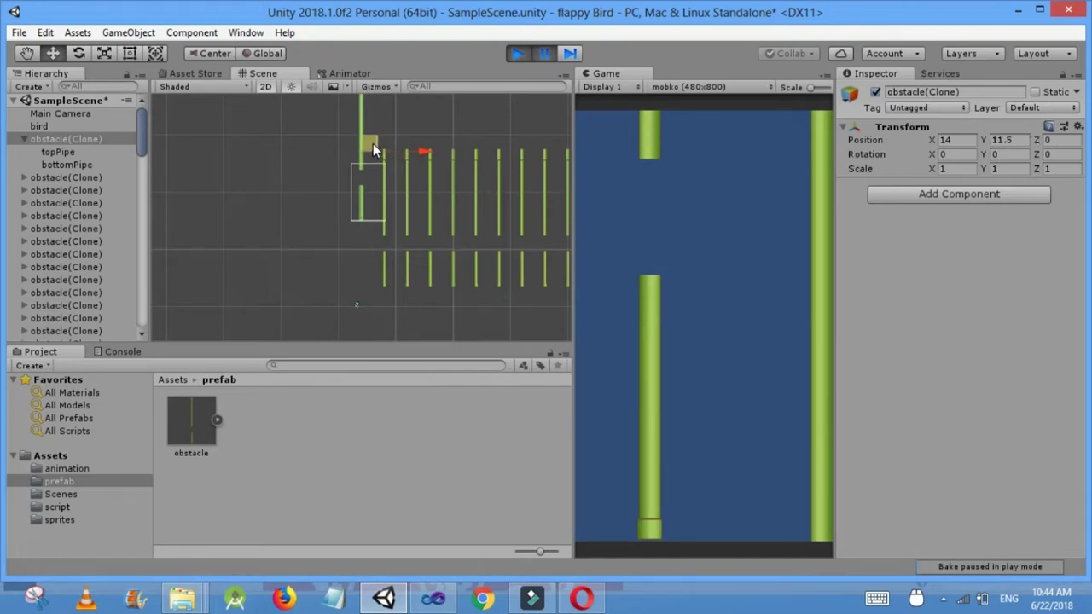
left_click_drag(373, 143, 374, 184)
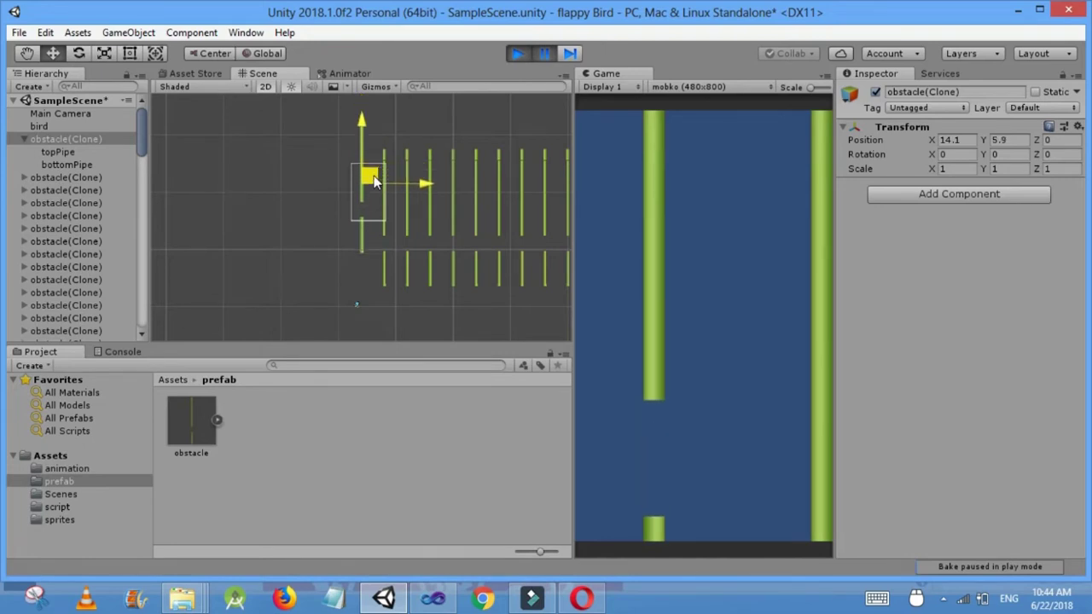
left_click_drag(373, 181, 374, 181)
Begin the line 'int a = Random.Range(' inside the spawn block of Update in birdscript.cs.
left_click(432, 600)
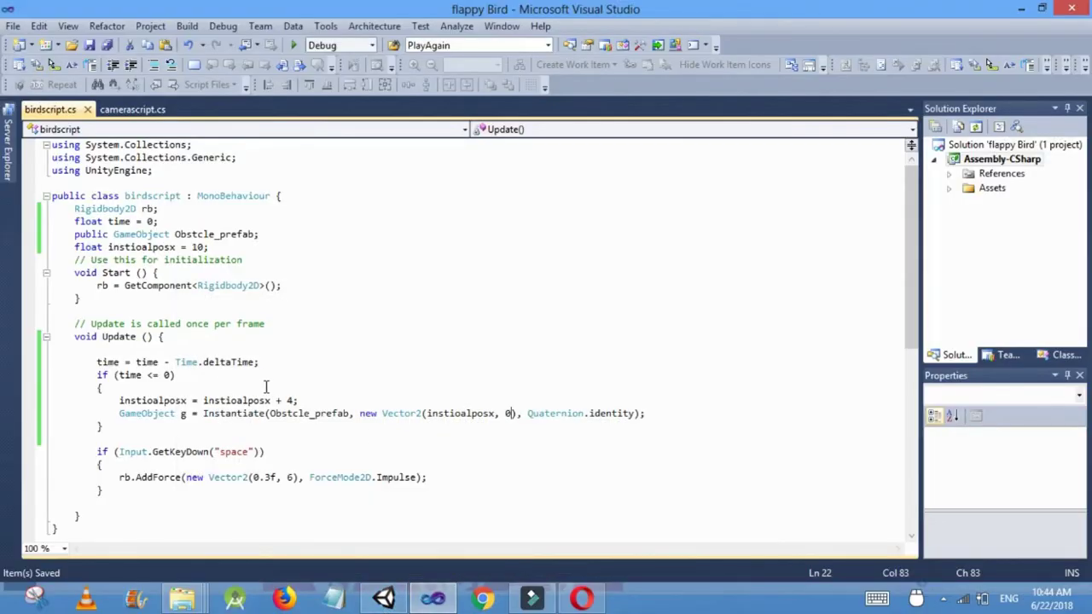
left_click(137, 347)
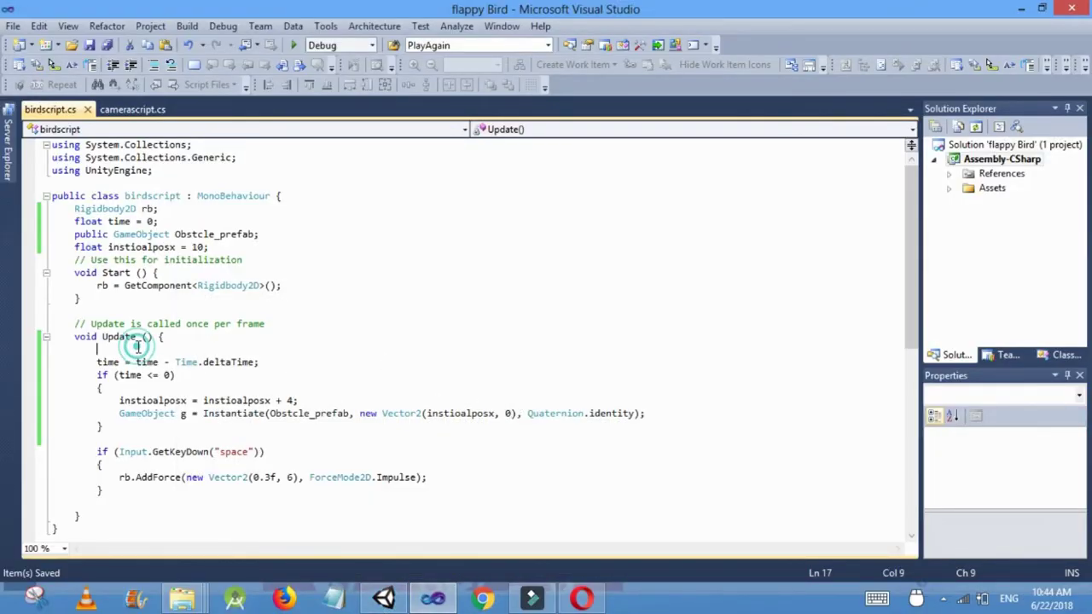
left_click(121, 388)
key("Return")
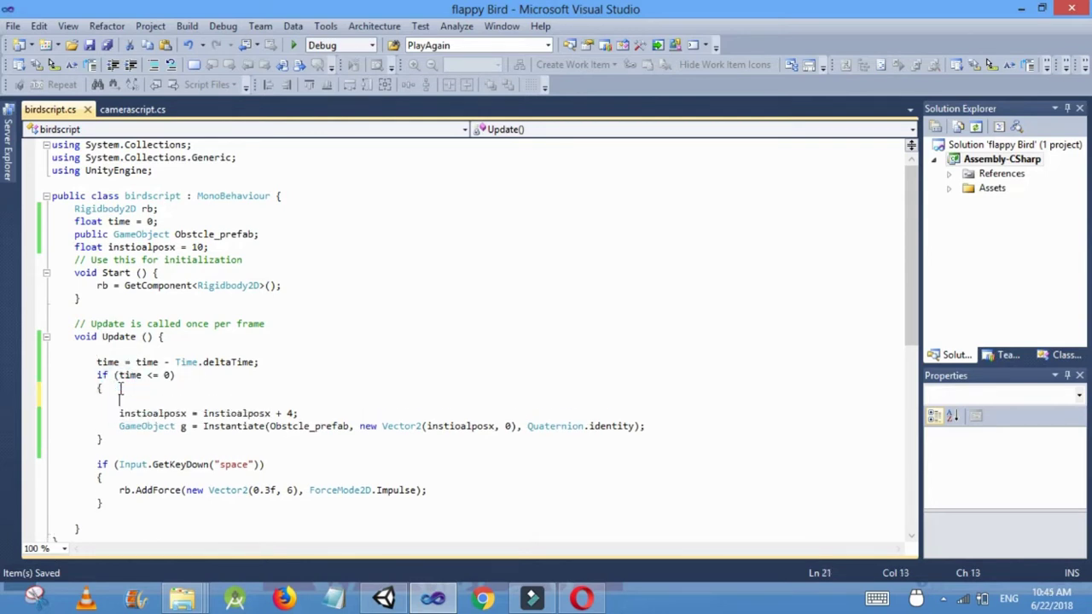
type("int a")
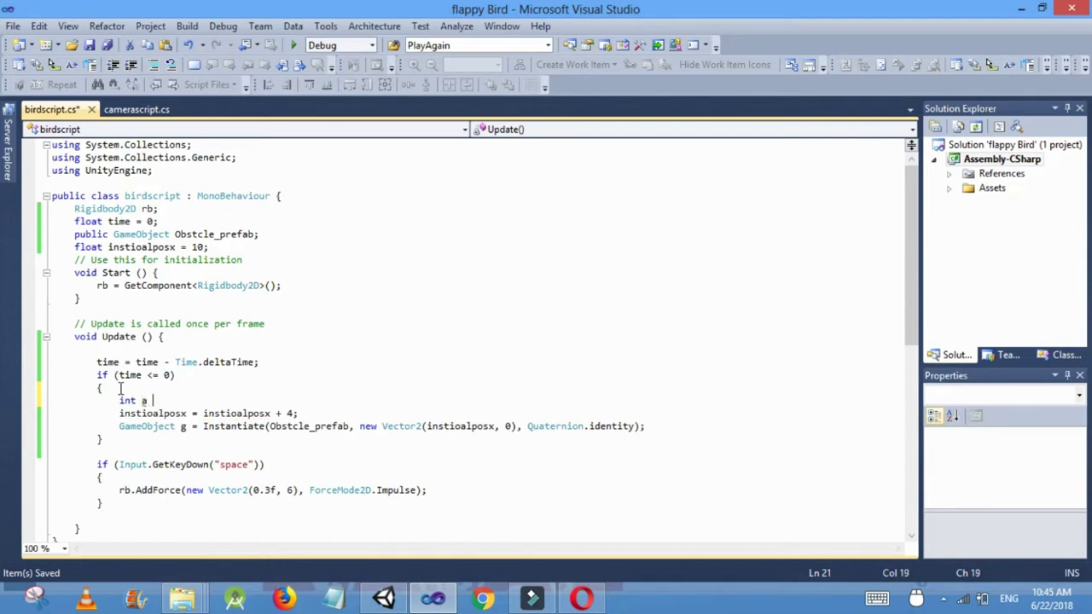
type("=ran")
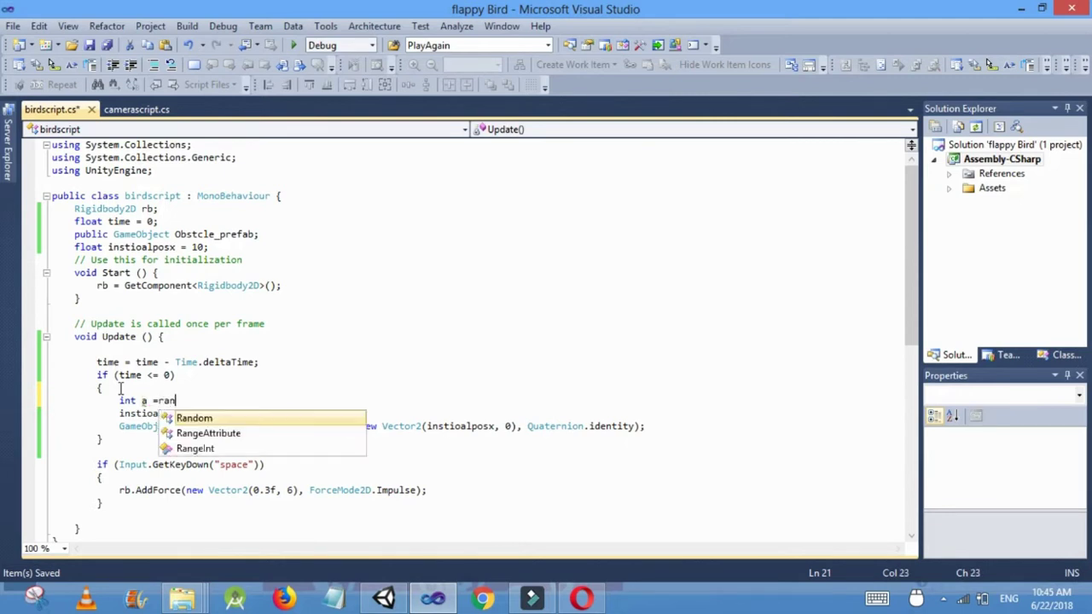
type("dom.ran")
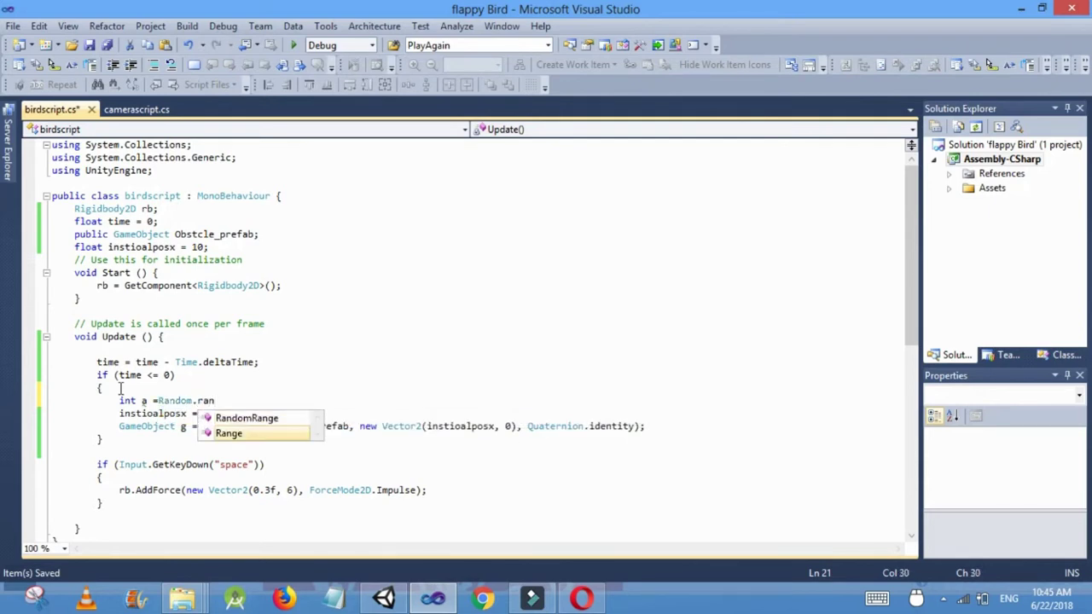
key("Tab")
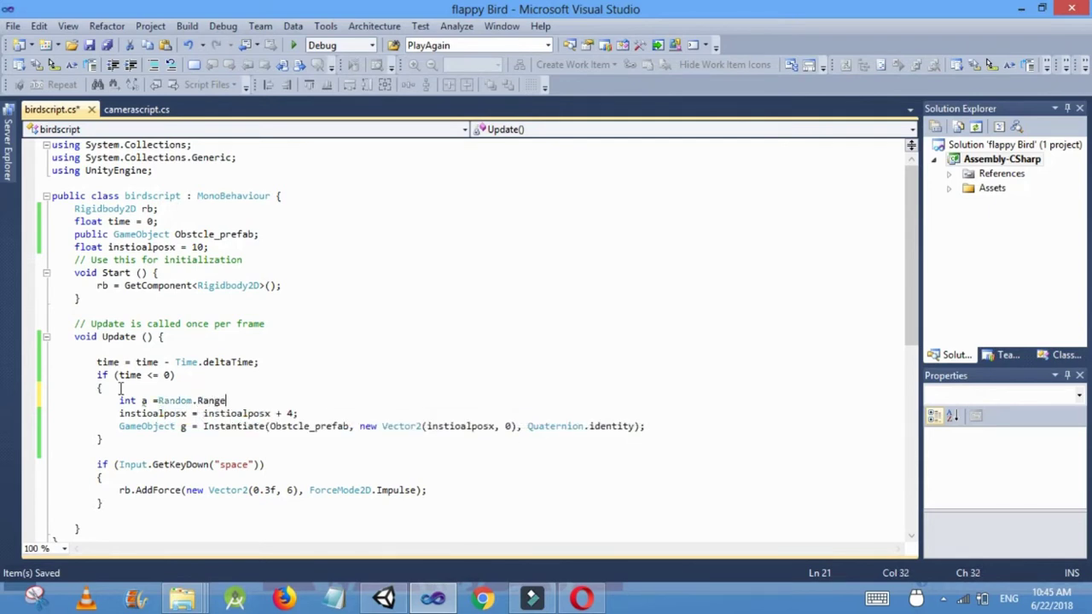
type("(")
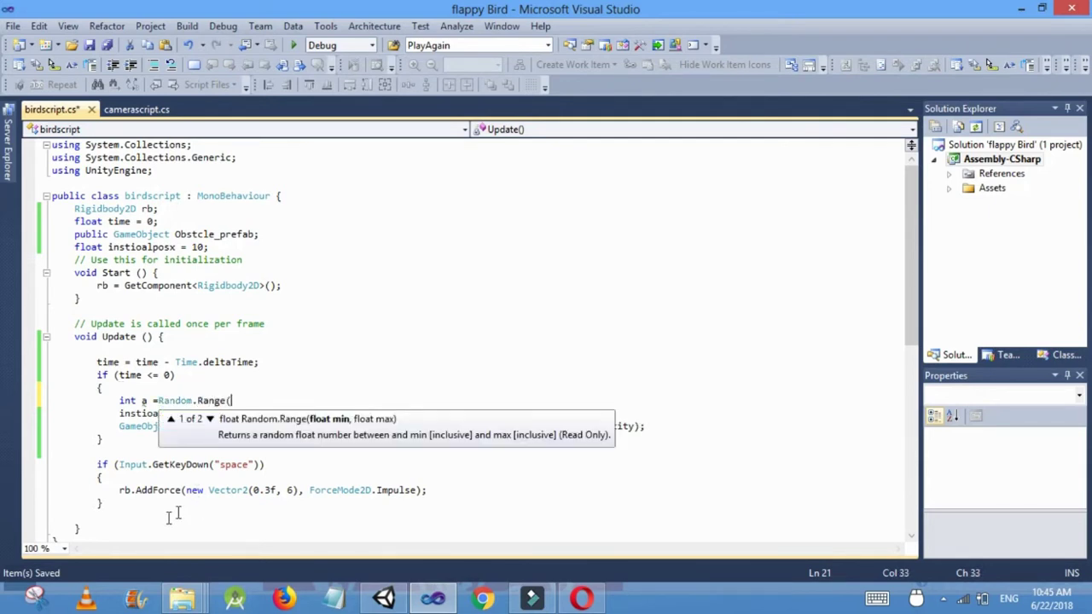
left_click(386, 600)
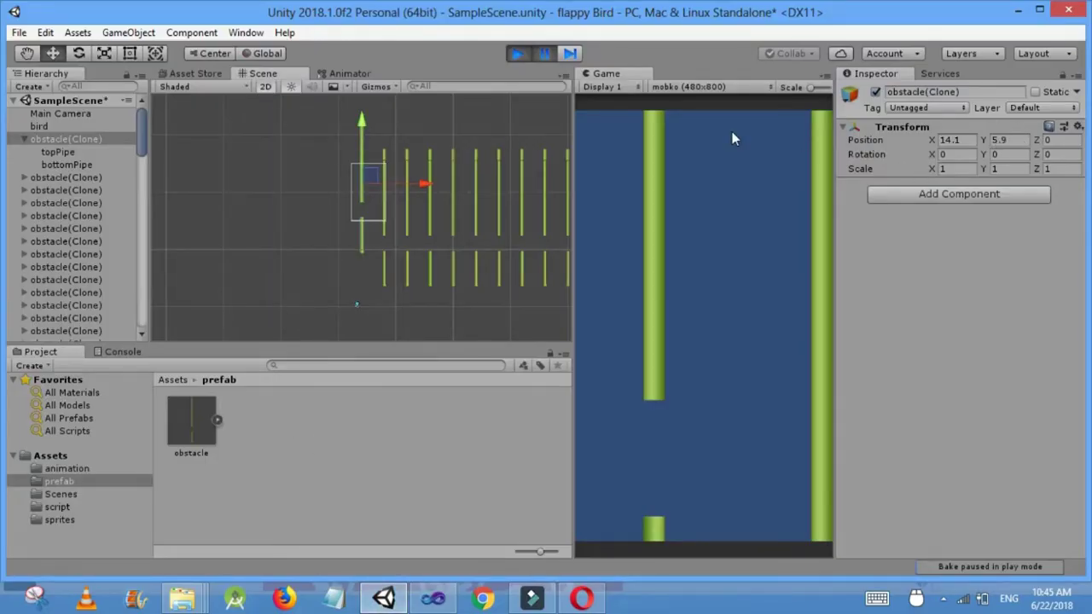
Lift the spawned obstacle clone to Y 13.8 to find the highest usable pipe height.
left_click_drag(362, 127, 363, 77)
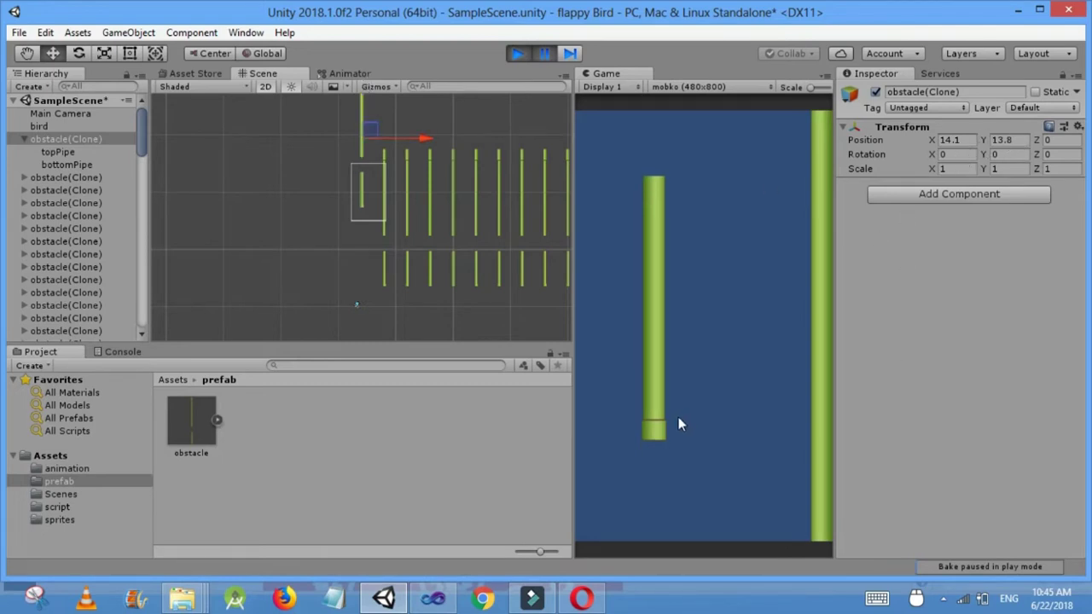
left_click(432, 598)
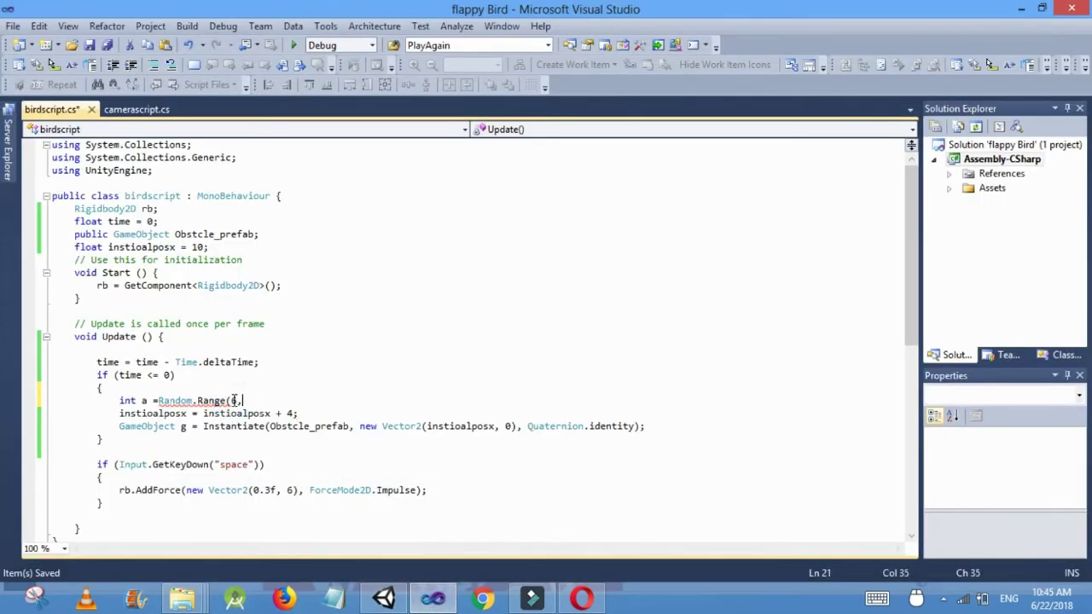
Finish a = Random.Range(6, 14), spawn obstacles at Vector2(instioalposx, a), and save the script.
type("14);")
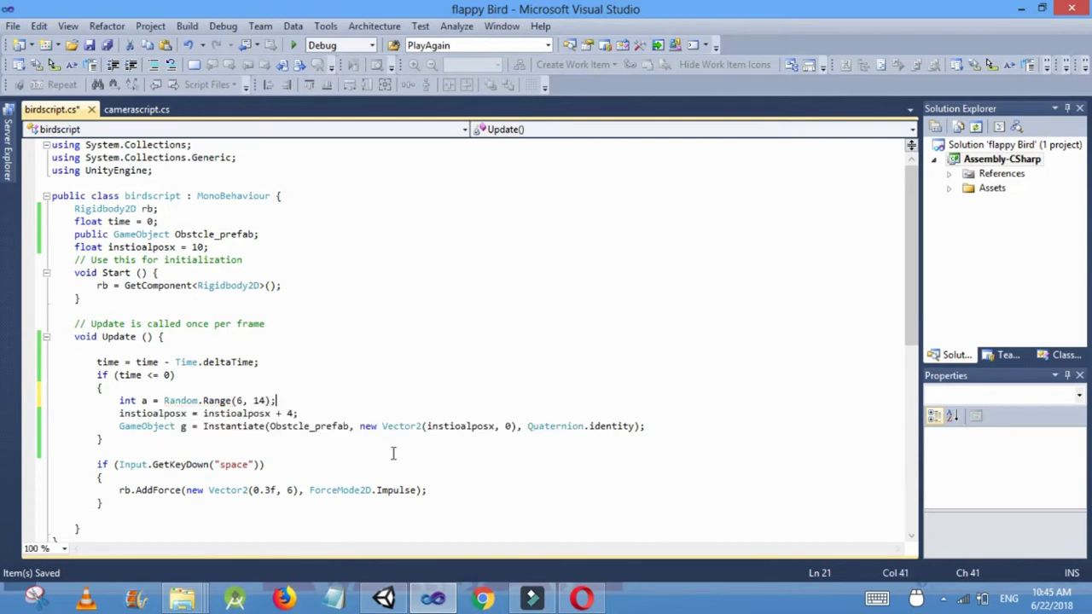
left_click(504, 426)
key("Delete")
type("a")
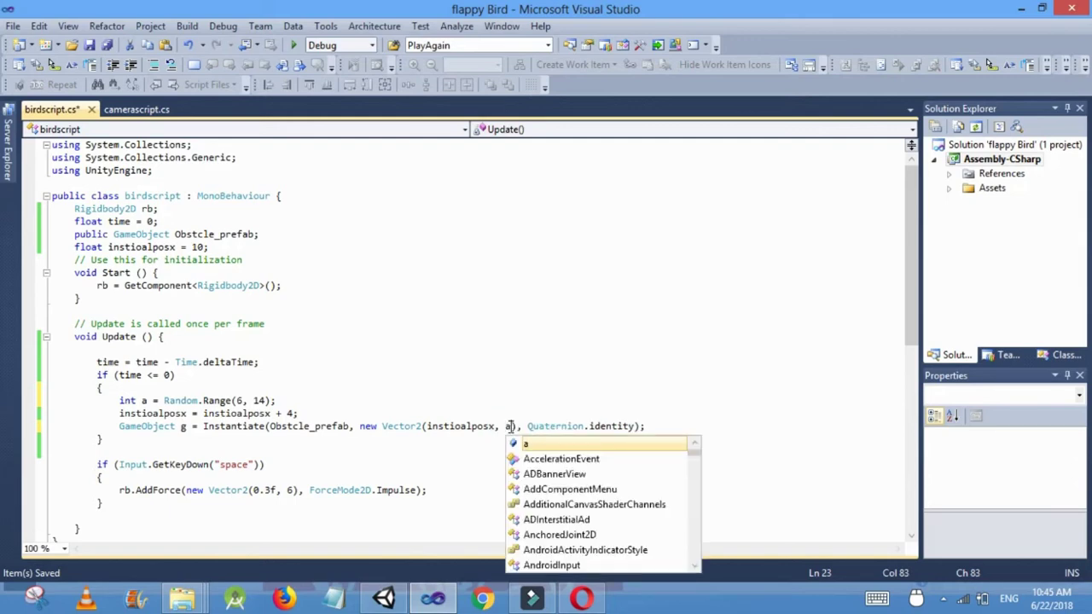
key("ctrl+a")
left_click(577, 371)
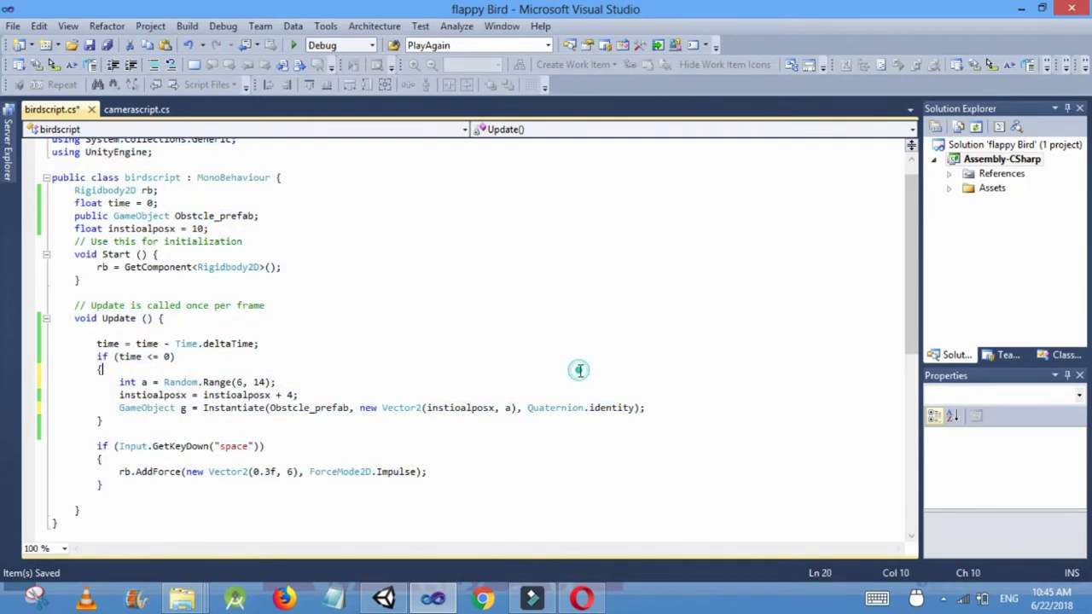
left_click(383, 598)
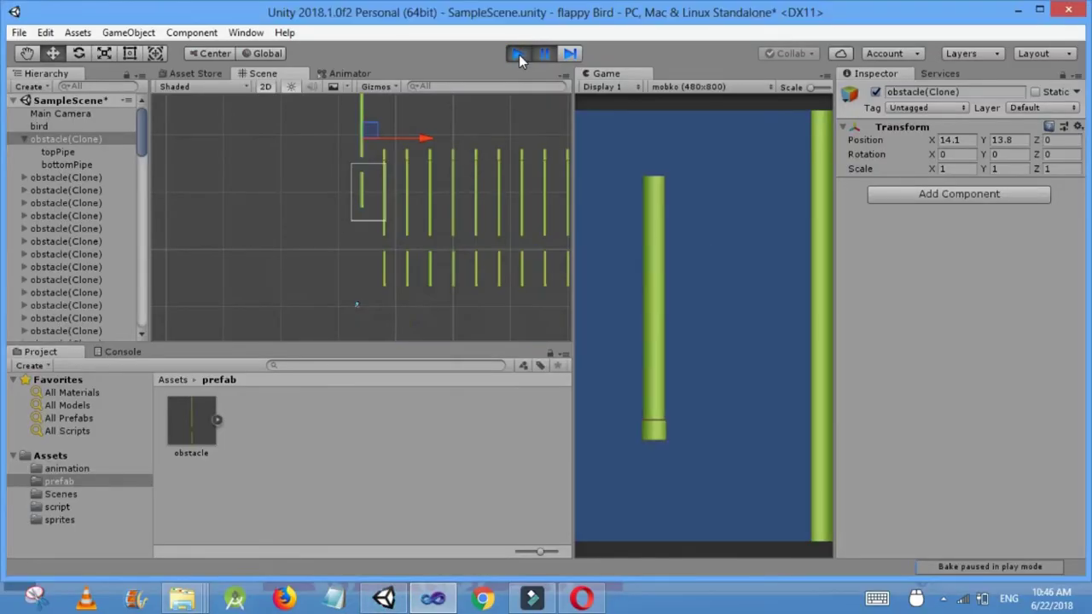
Restart the play-test, flap the bird through pipes at random heights, then stop the game.
left_click(518, 55)
left_click(519, 54)
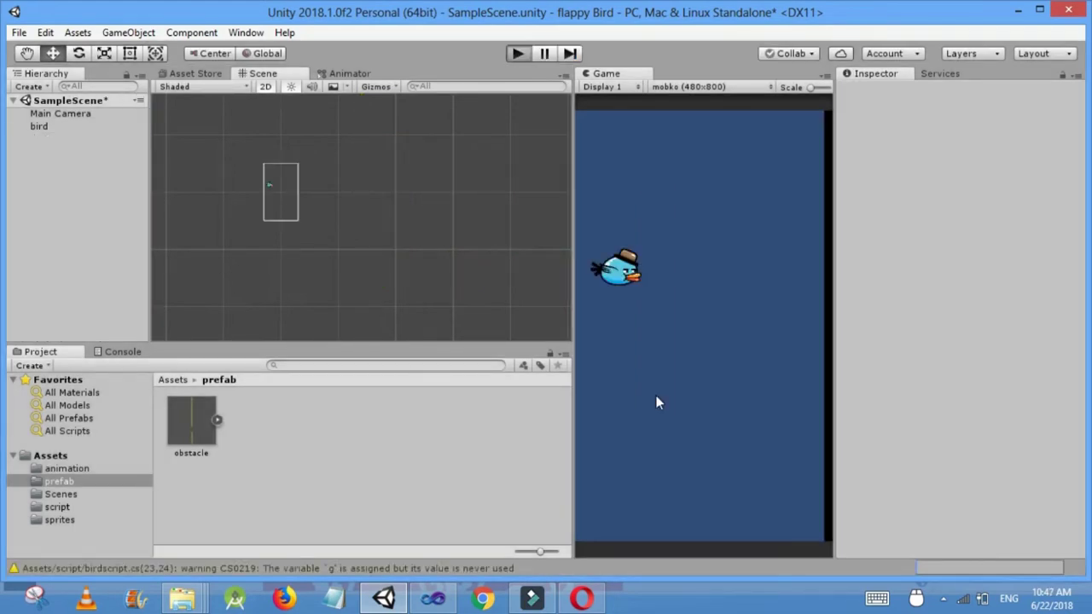
key("ctrl+p")
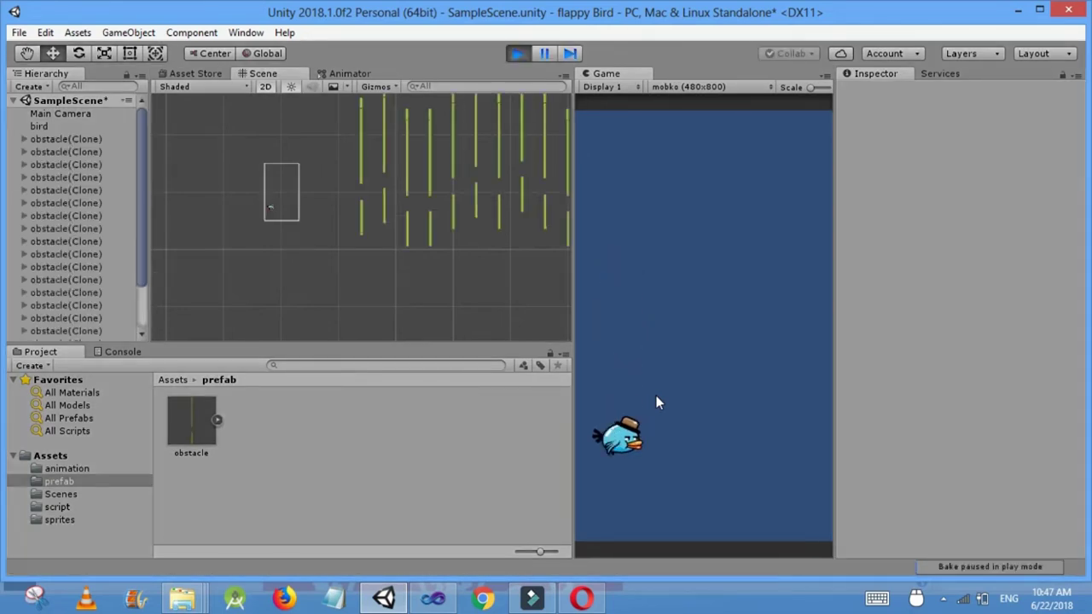
left_click(657, 399)
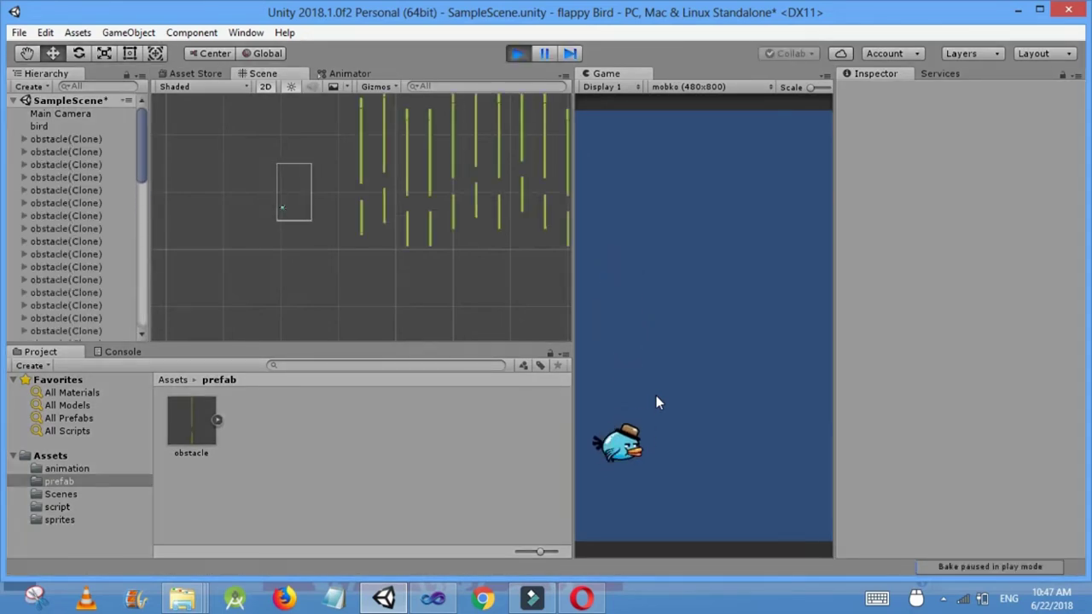
left_click(656, 396)
left_click(656, 397)
left_click(656, 397)
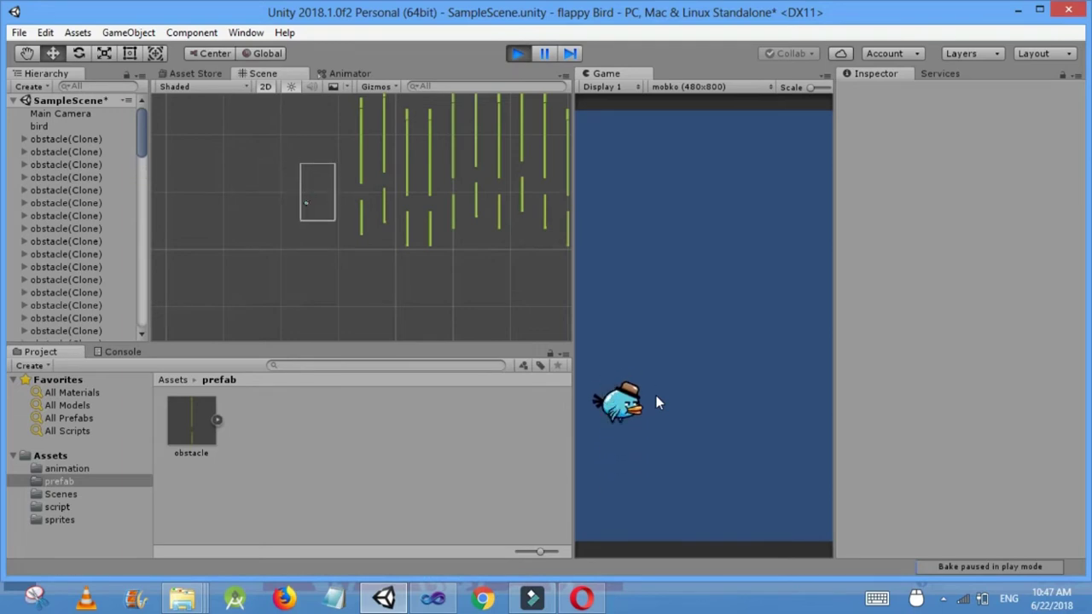
left_click(656, 397)
left_click(655, 395)
left_click(655, 395)
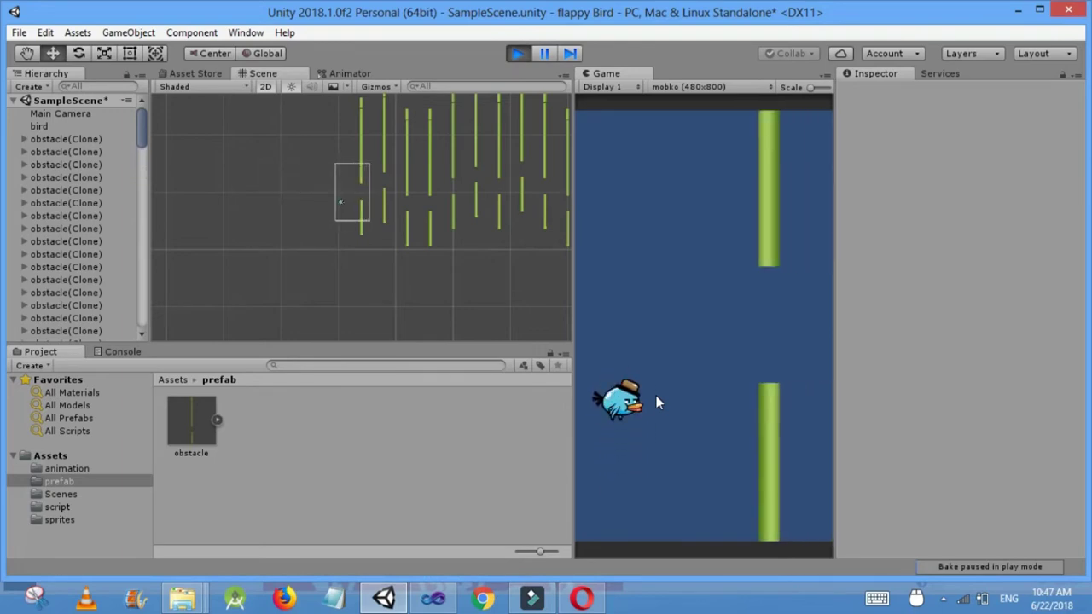
left_click(656, 395)
left_click(655, 395)
left_click(655, 395)
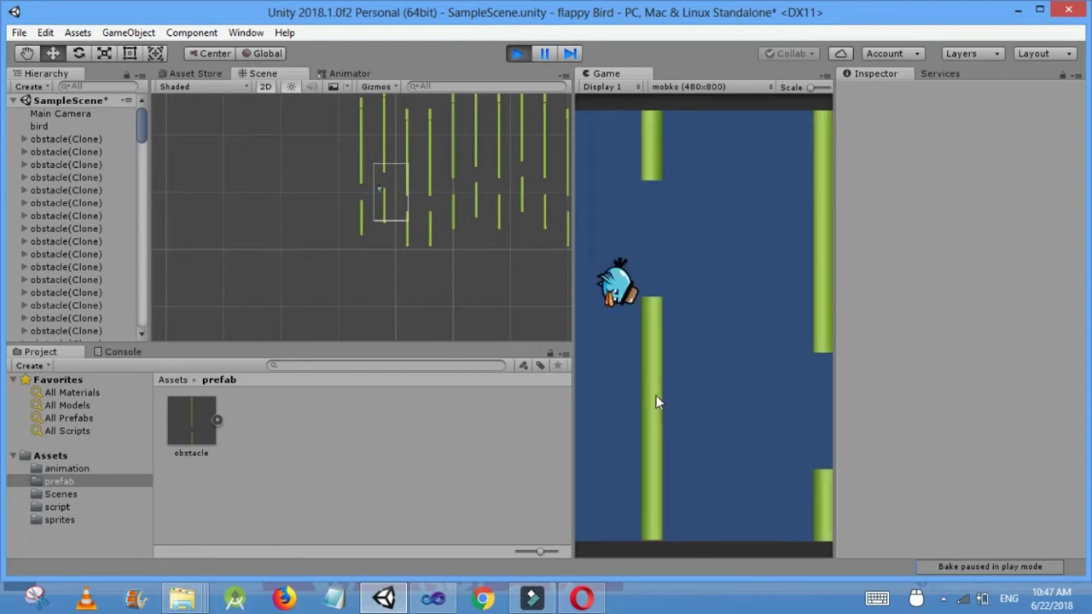
left_click(655, 395)
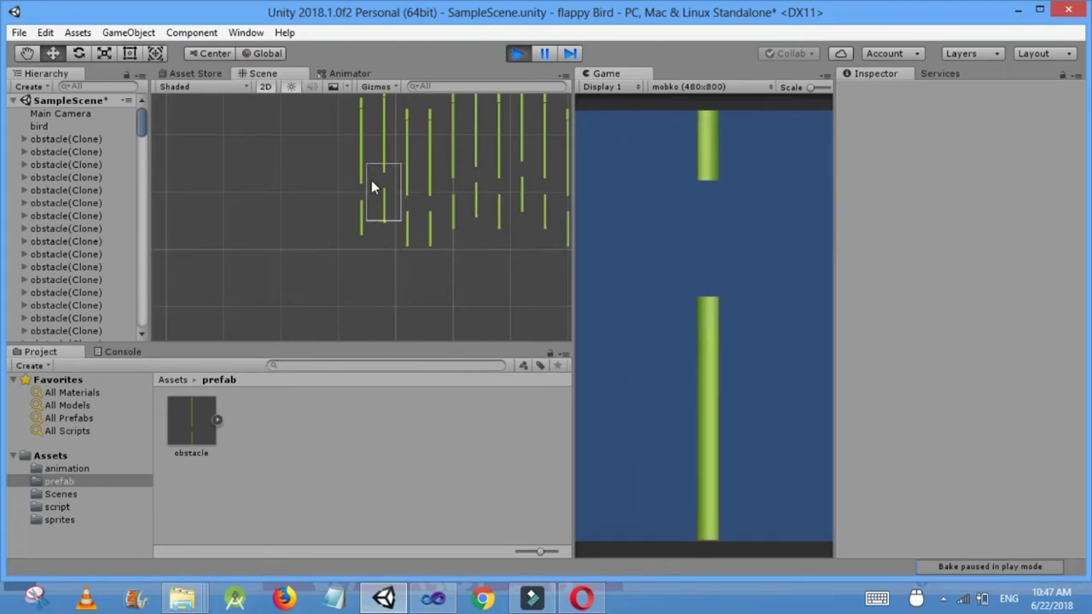
left_click(519, 54)
left_click(433, 599)
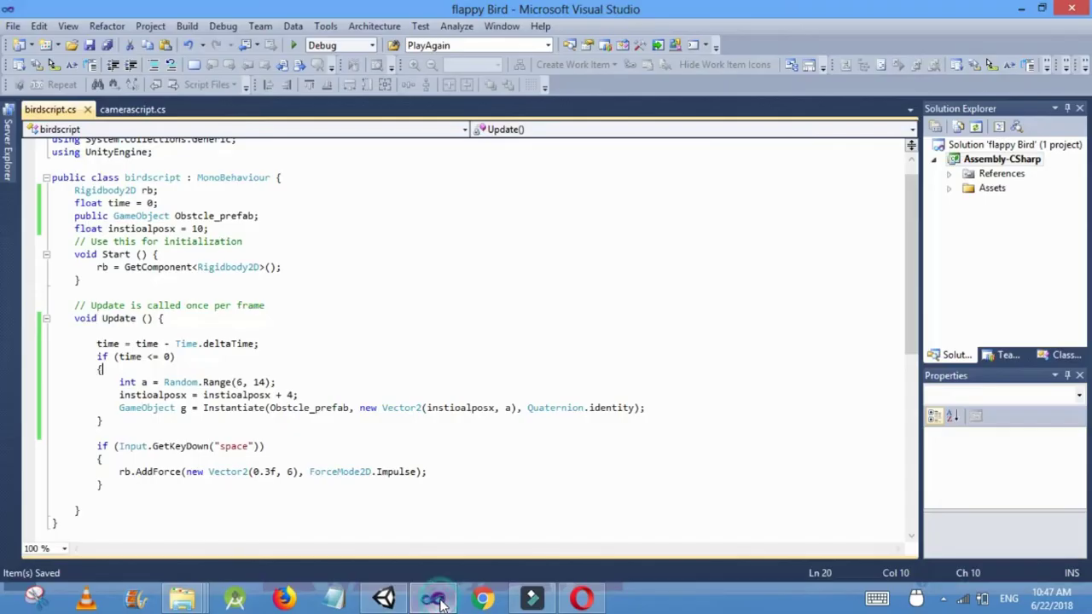
Set the first pipe's starting x to 5 and the spacing to instioalposx + 7, then start a Unity play-test.
left_click(203, 229)
key("BackSpace")
key("BackSpace")
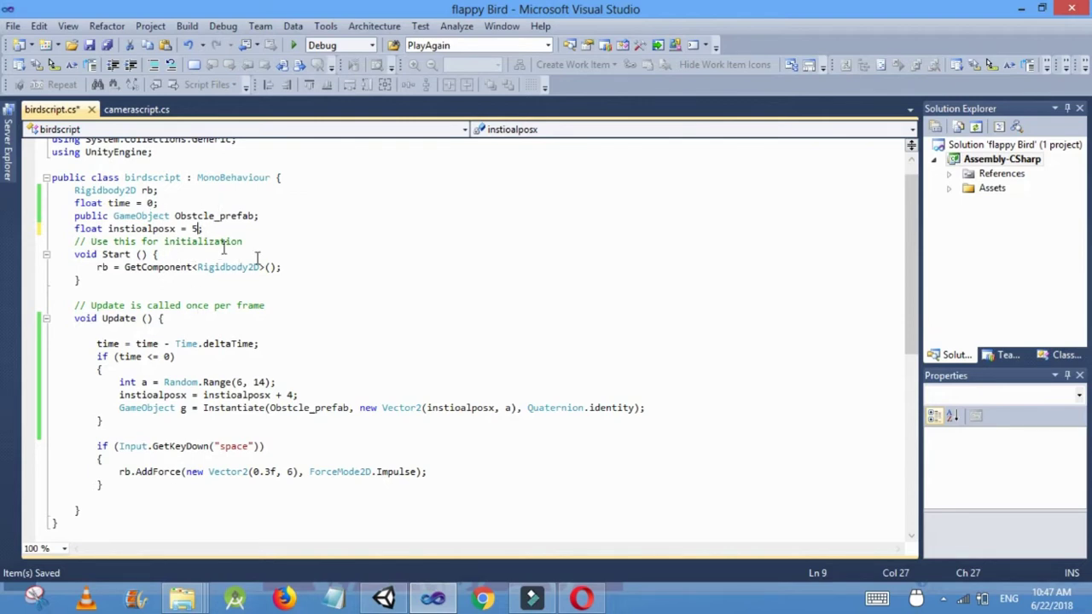
left_click(291, 395)
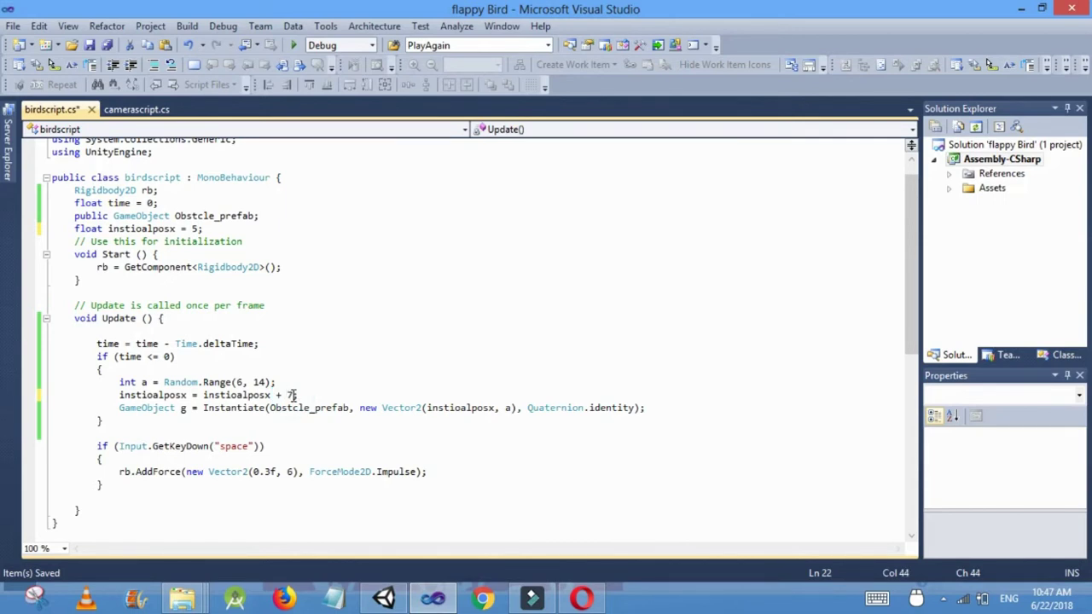
left_click(384, 597)
left_click(519, 53)
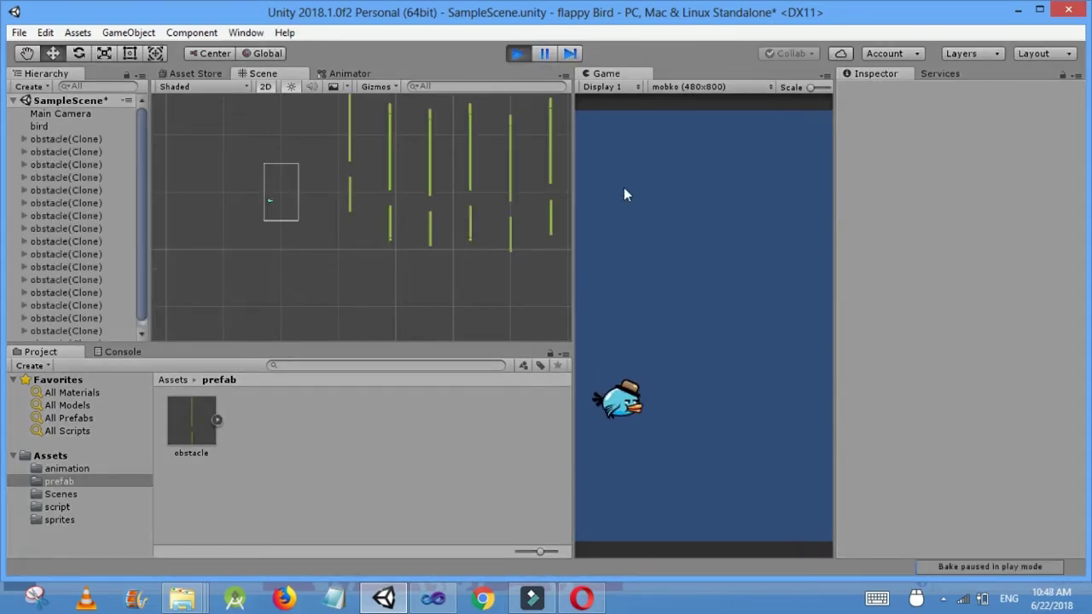
Flap the bird through pipes spaced 7 units apart, then stop the test.
left_click(625, 190)
left_click(624, 189)
left_click(625, 190)
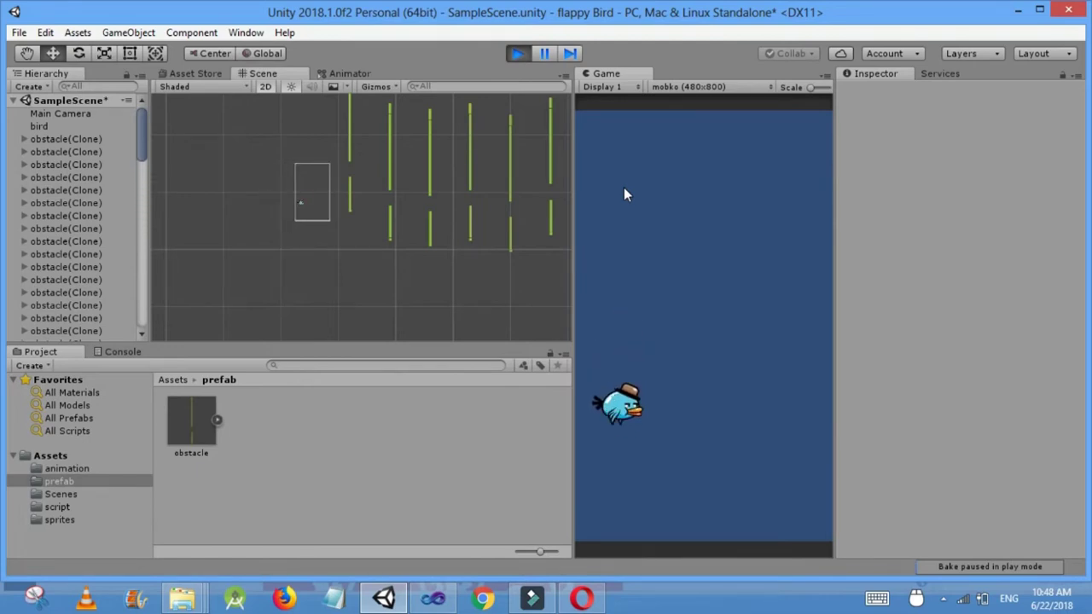
left_click(624, 187)
left_click(623, 186)
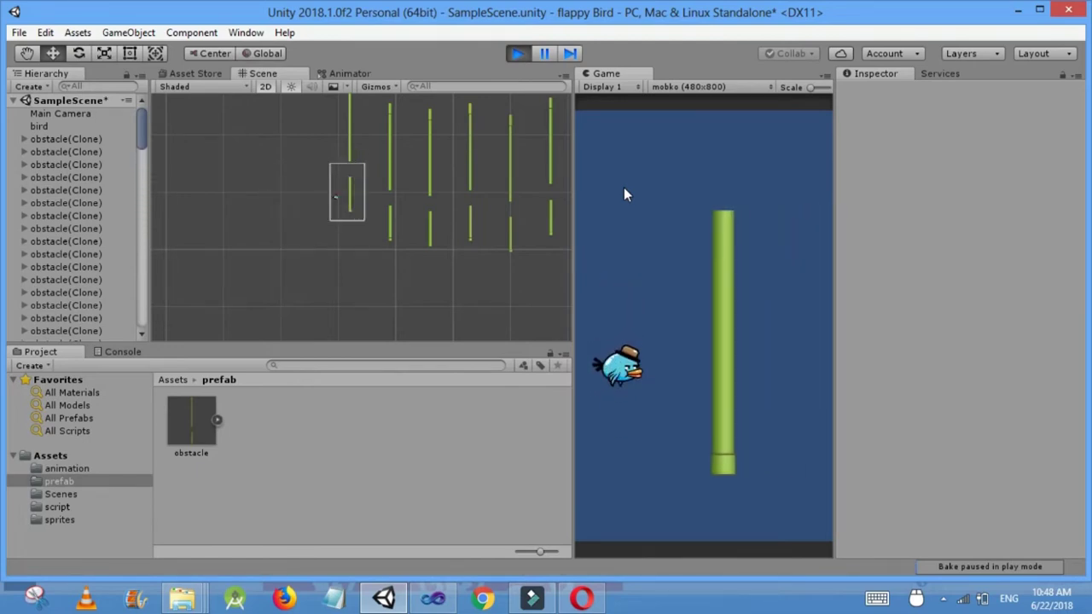
left_click(624, 194)
left_click(623, 195)
left_click(624, 195)
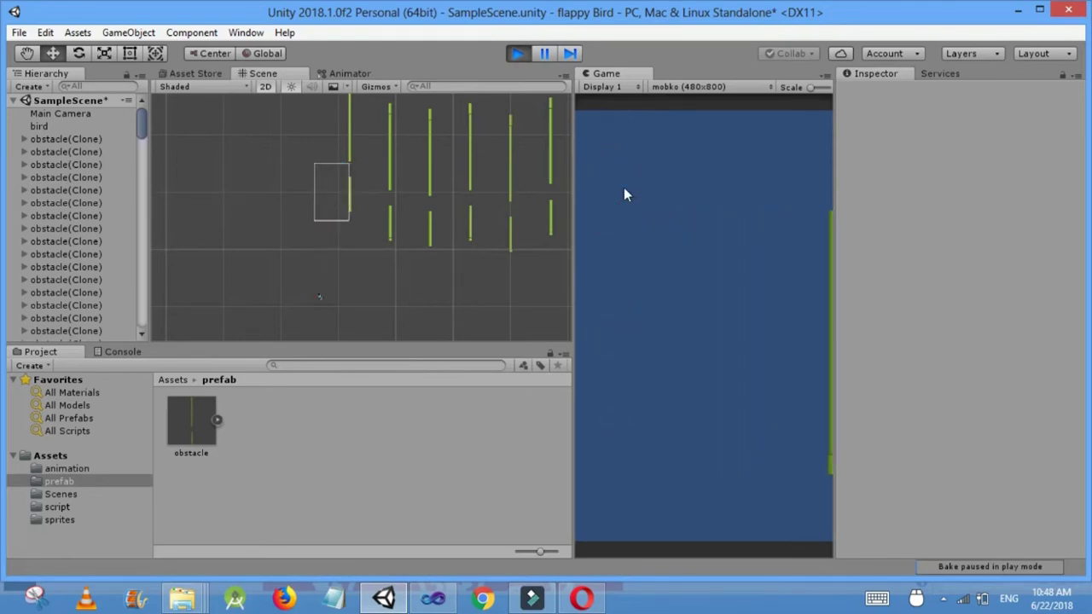
left_click(516, 54)
left_click(447, 601)
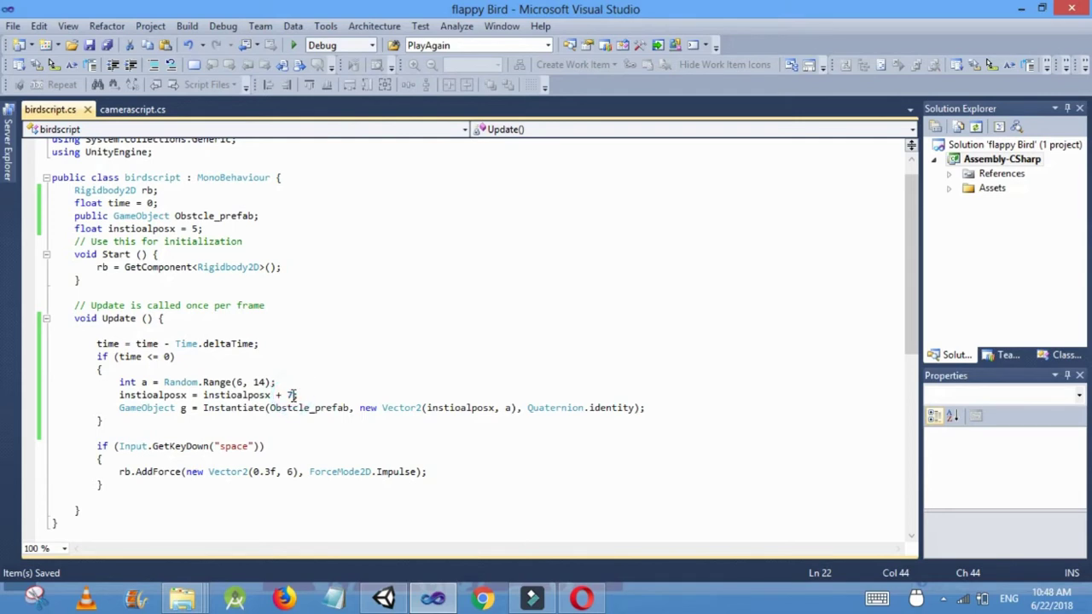
Change instioalposx's starting value from 5 to 0 in birdscript and save it.
left_click(196, 230)
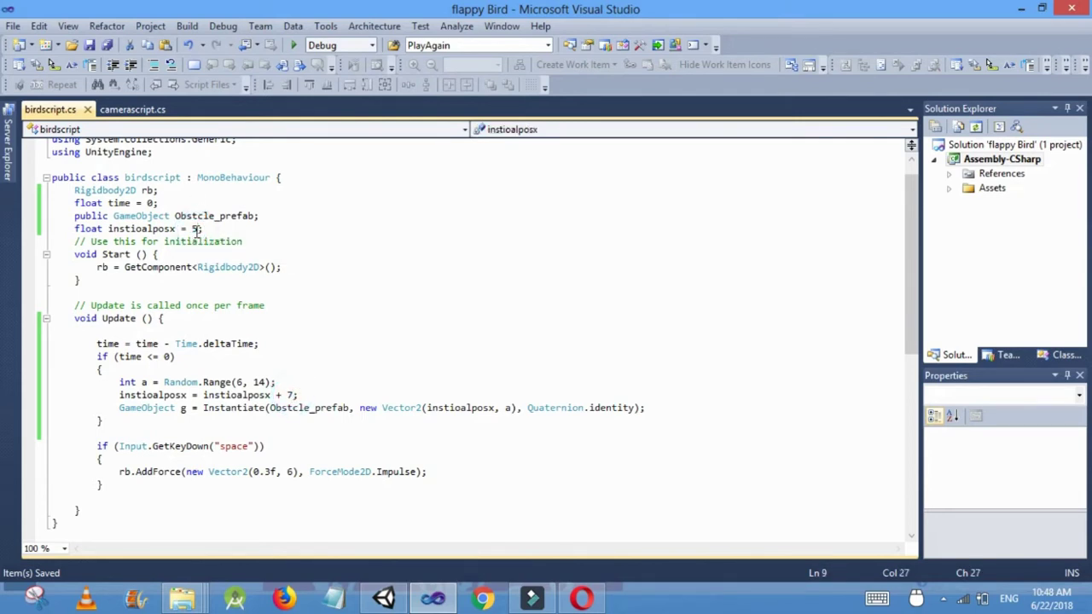
key("Delete")
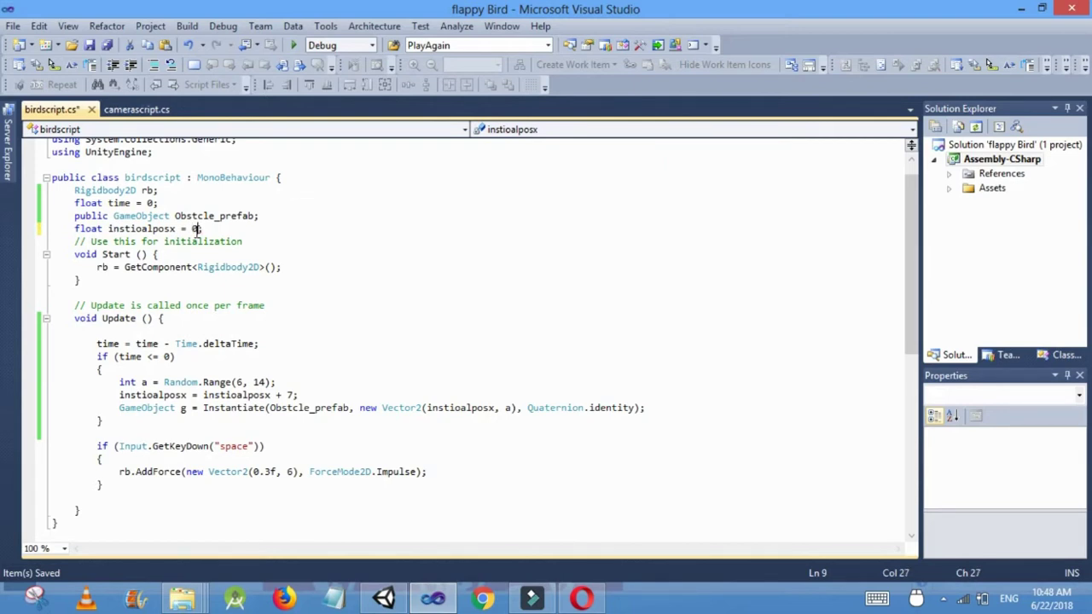
key("ctrl+s")
Play the game with pipes starting at x 0, flapping the bird through several gaps.
left_click(383, 599)
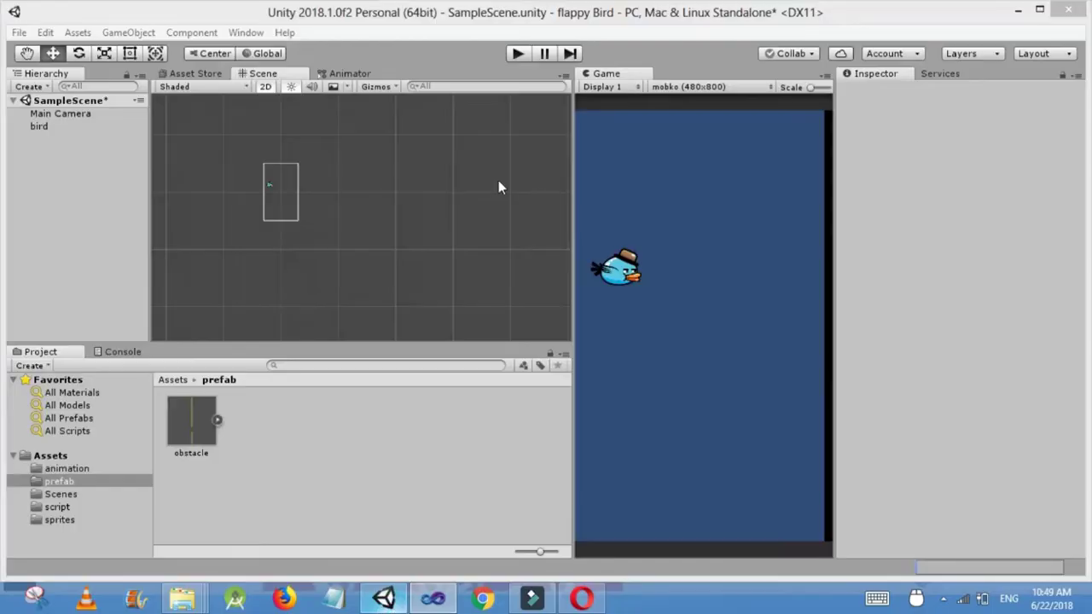
left_click(518, 52)
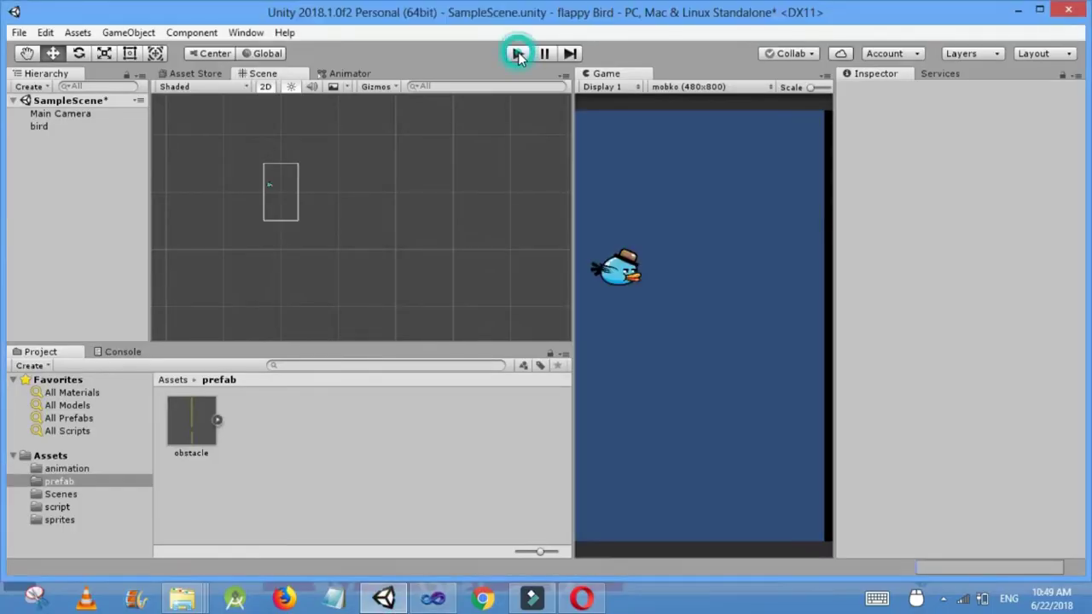
left_click(526, 55)
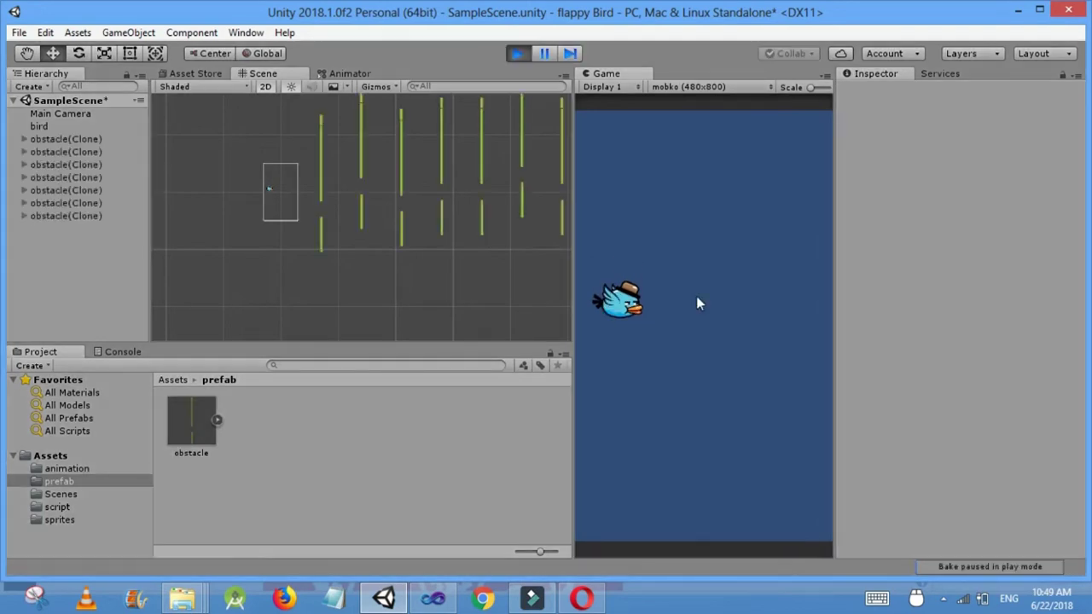
left_click(697, 298)
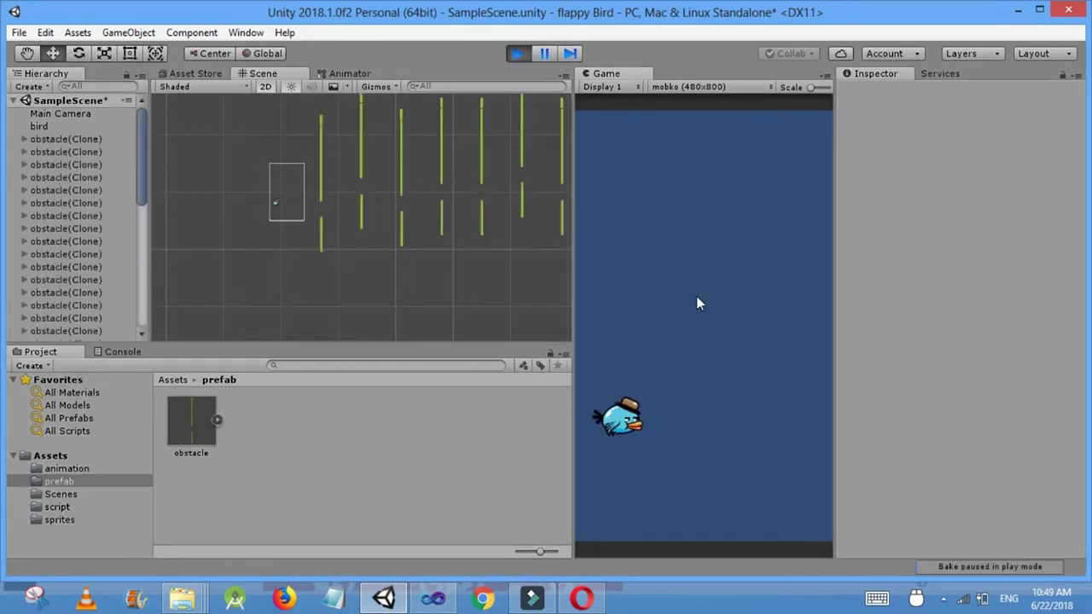
left_click(697, 299)
left_click(697, 299)
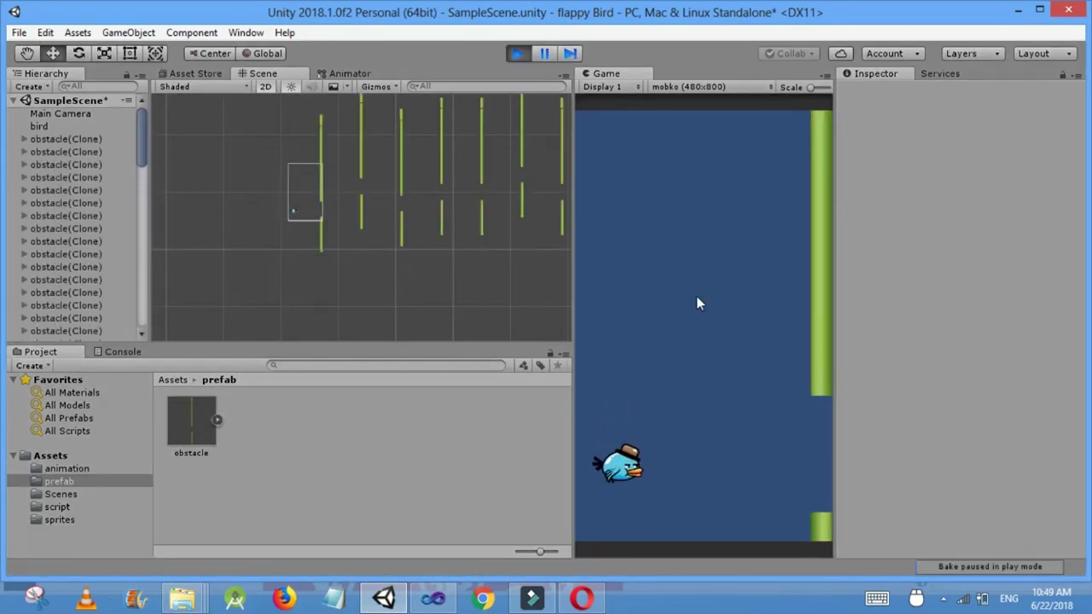
left_click(697, 304)
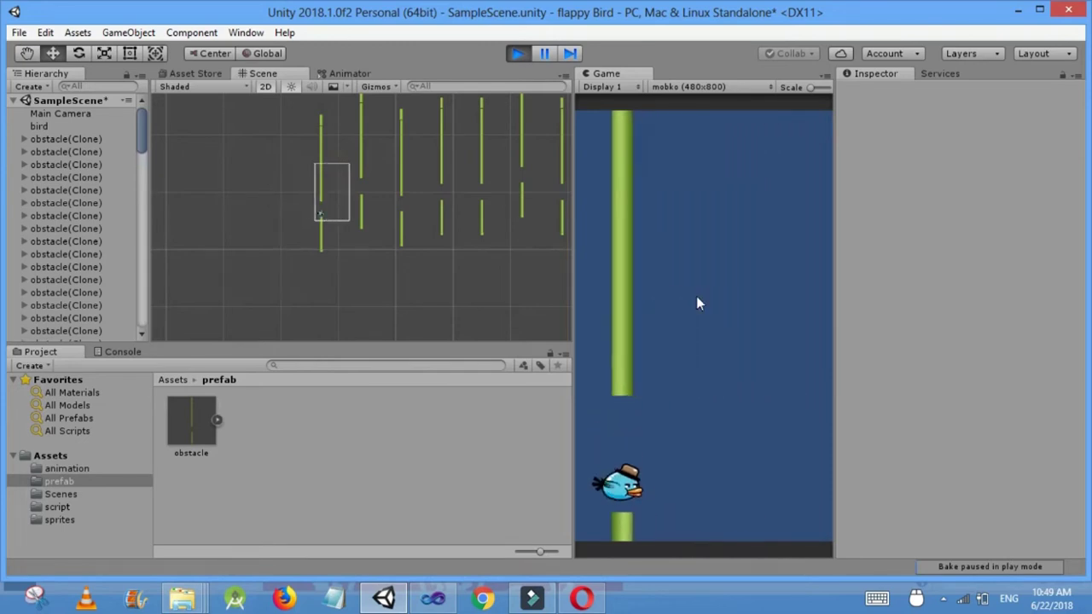
left_click(697, 304)
left_click(697, 304)
left_click(696, 304)
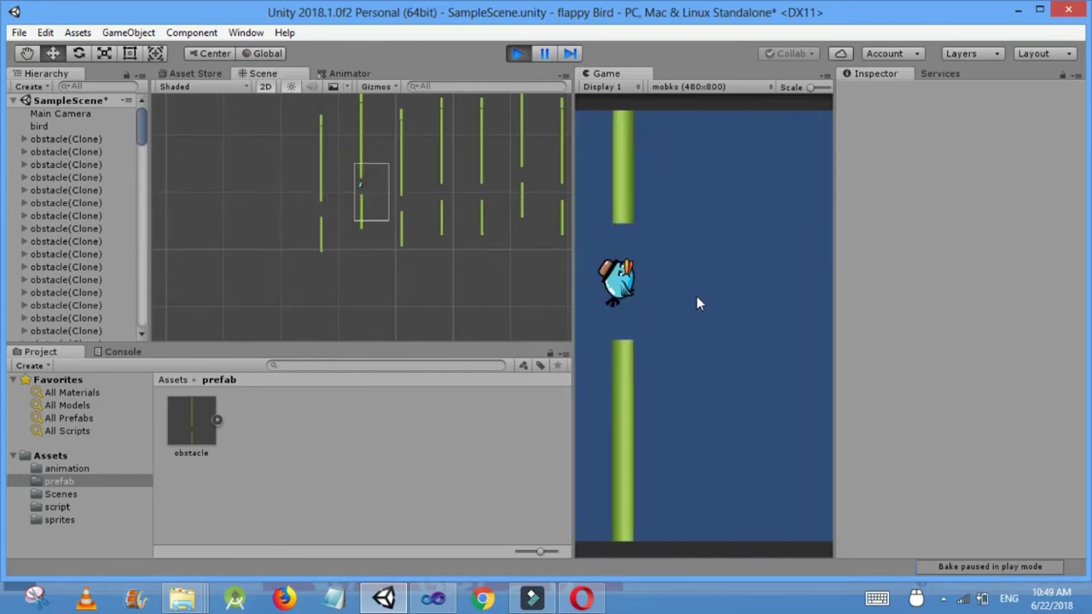
left_click(696, 303)
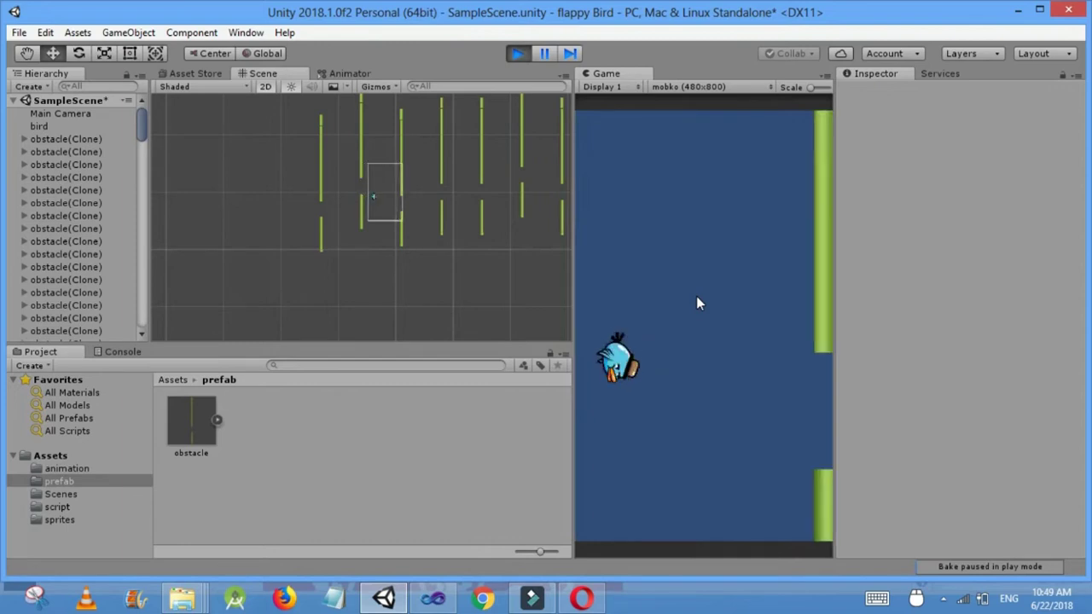
left_click(696, 303)
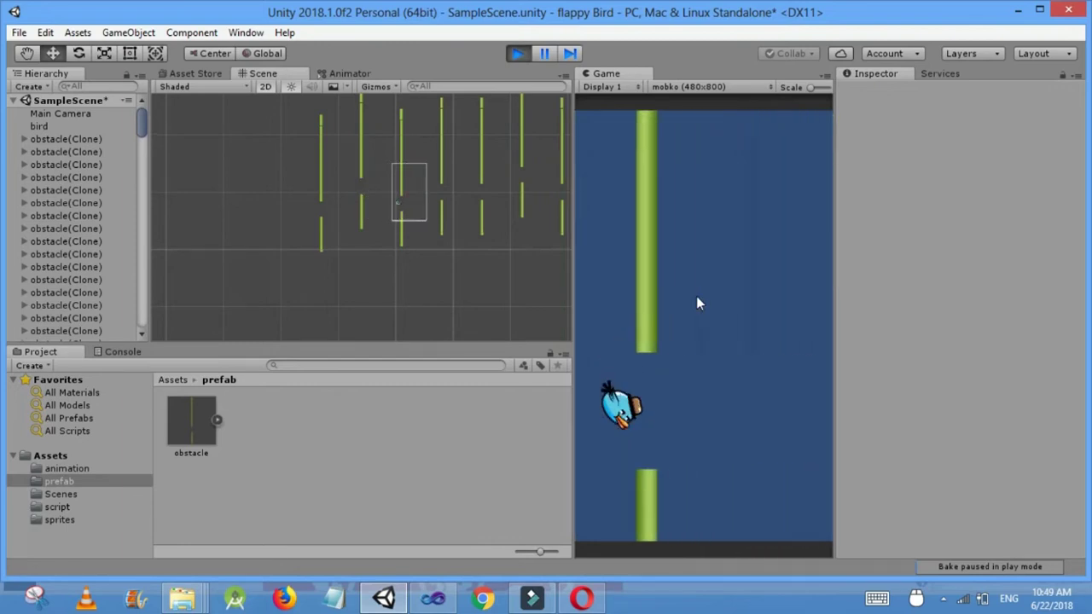
left_click(696, 304)
left_click(697, 298)
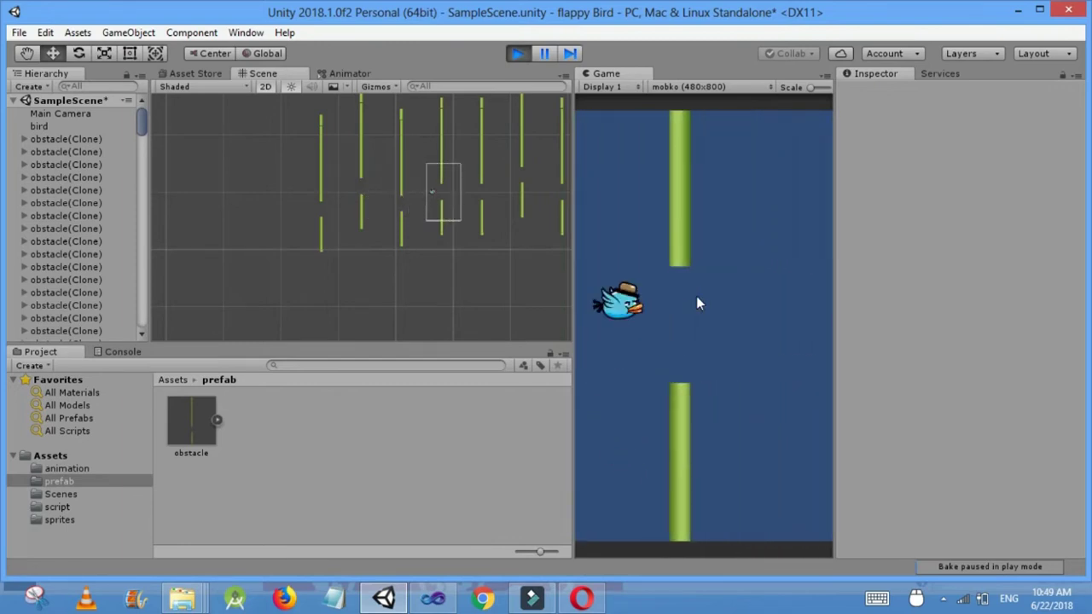
left_click(697, 299)
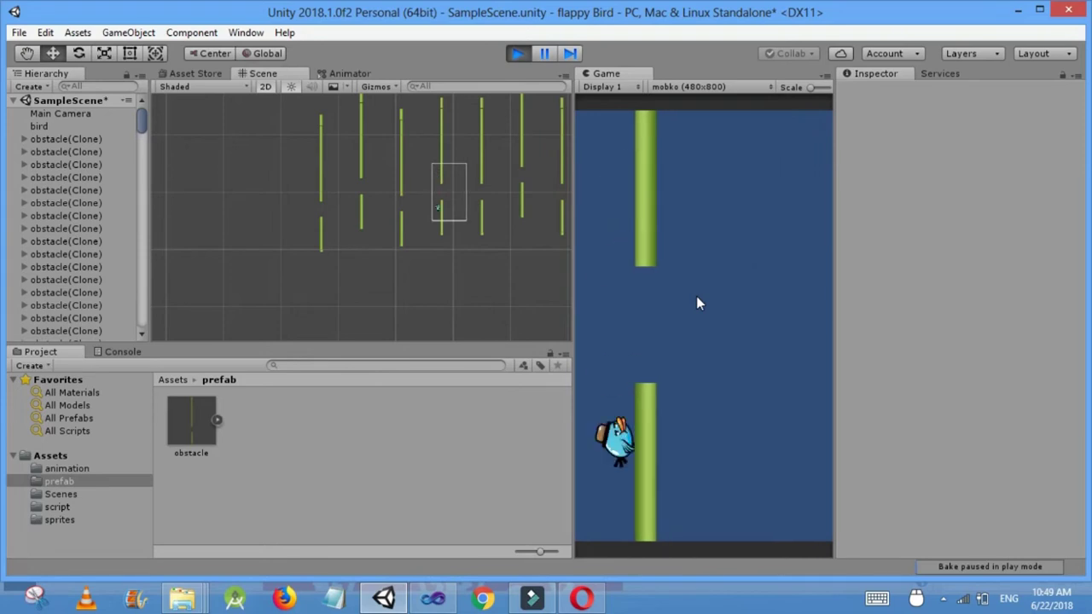
Stop the test and raise the Main Camera's orthographic Size from 5 to 6.15.
left_click(518, 54)
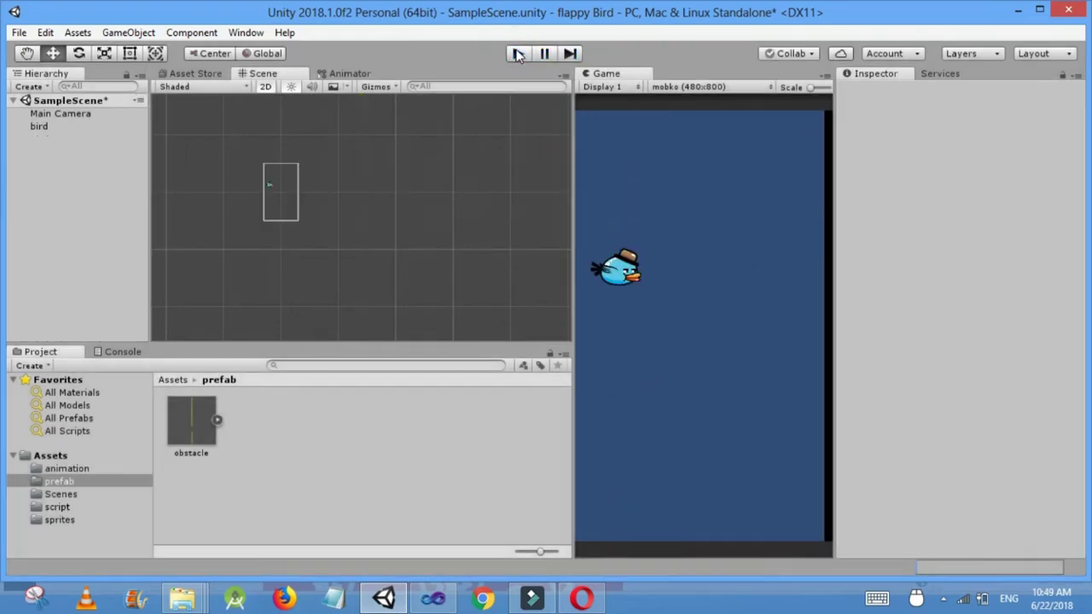
left_click(84, 116)
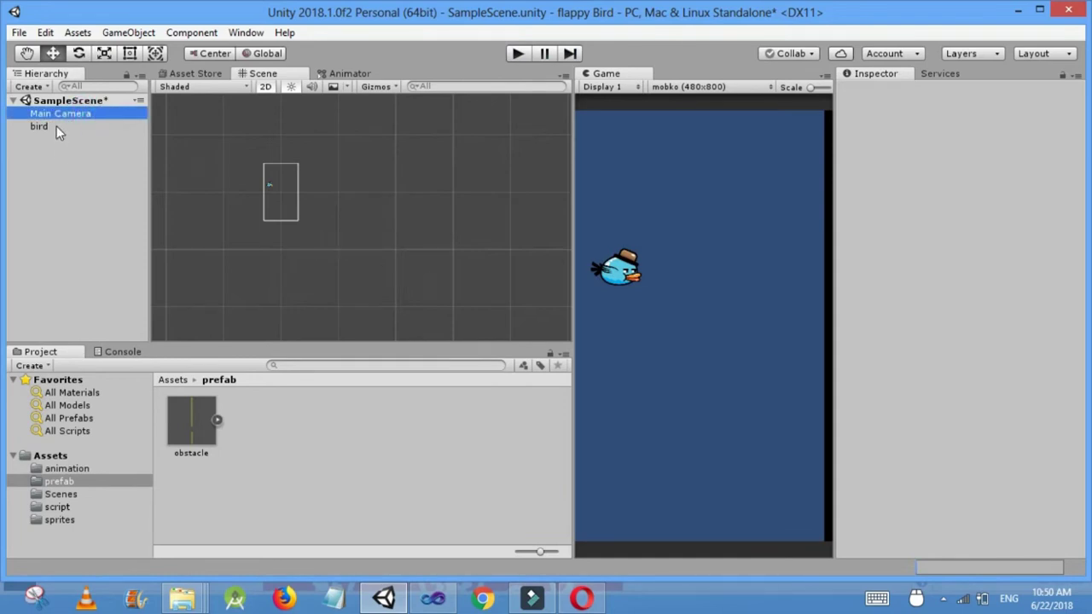
left_click(74, 114)
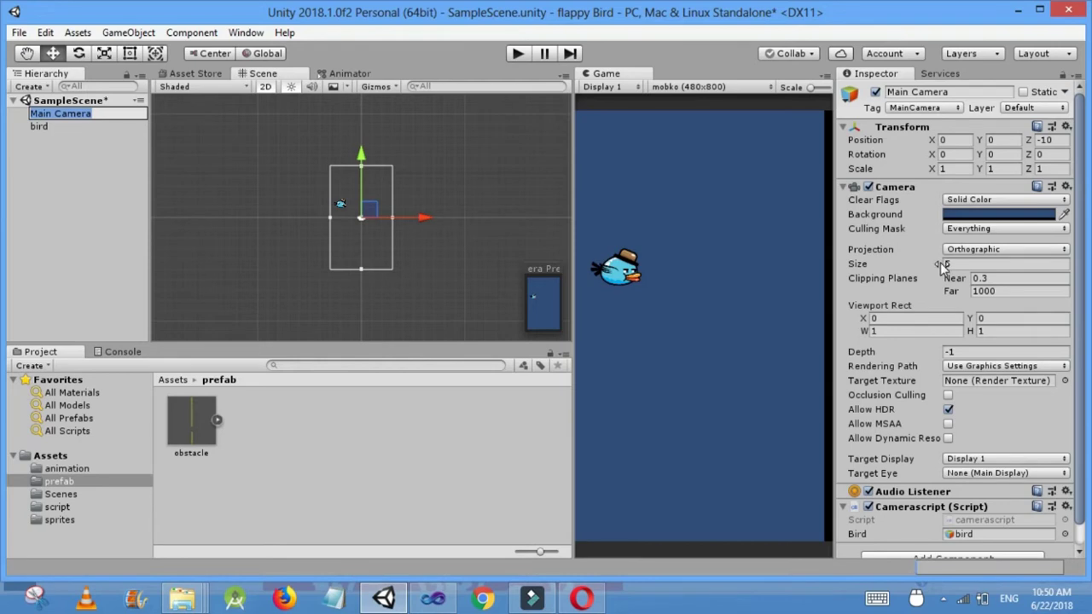
left_click_drag(942, 266, 977, 266)
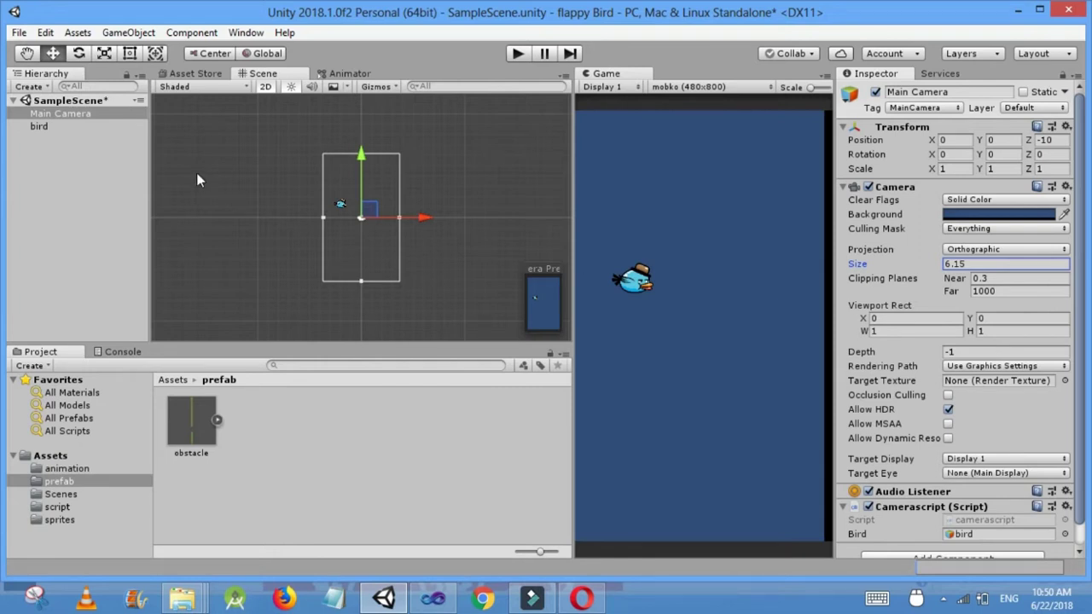
left_click(63, 126)
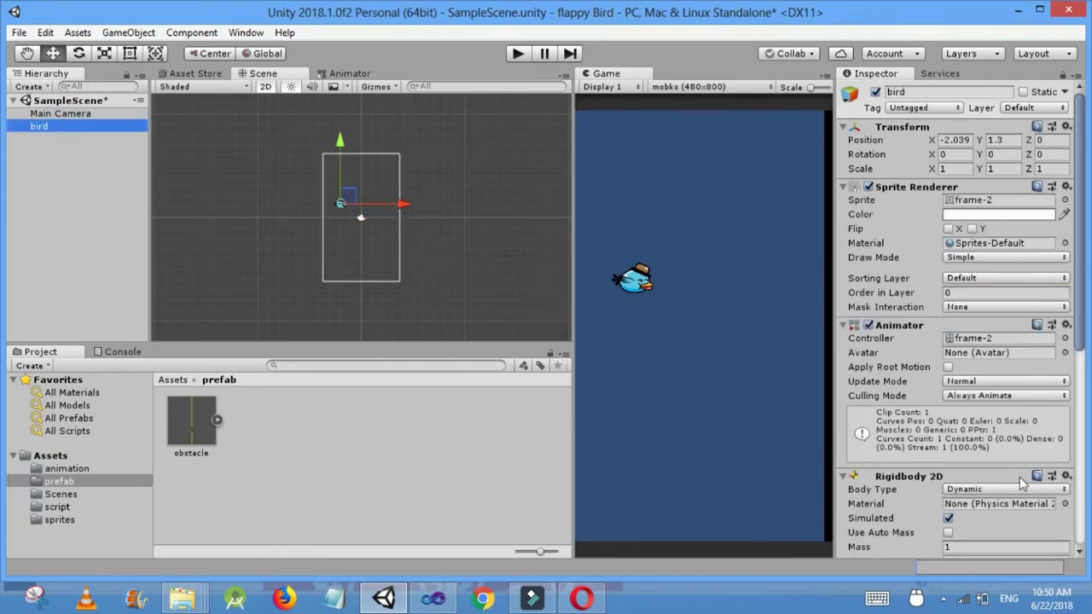
Tick Freeze Rotation Z under the bird's Rigidbody 2D Constraints.
left_click_drag(1079, 331, 1076, 517)
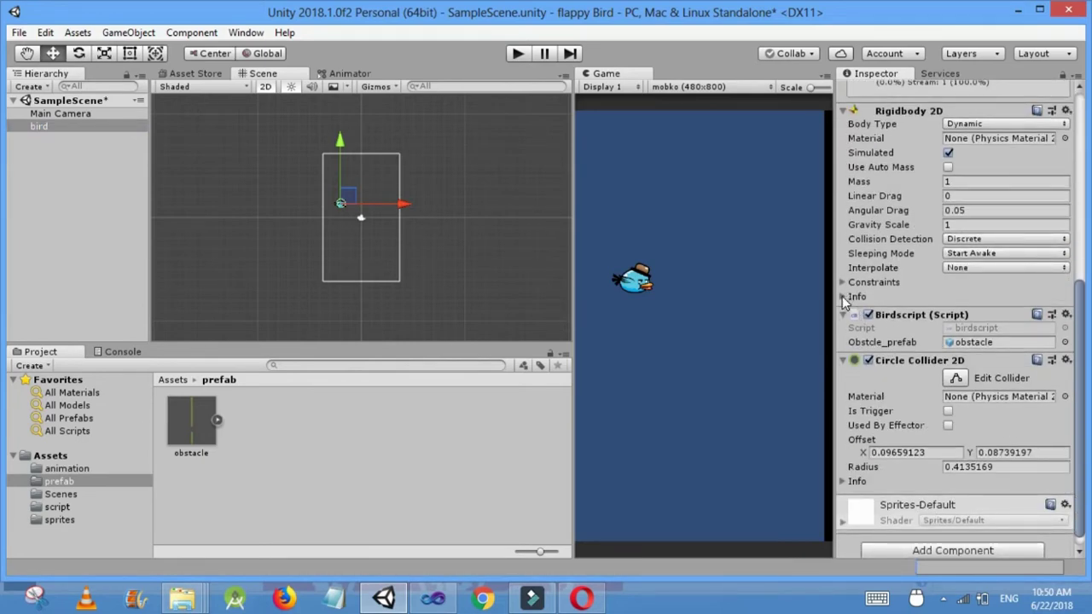
left_click(842, 297)
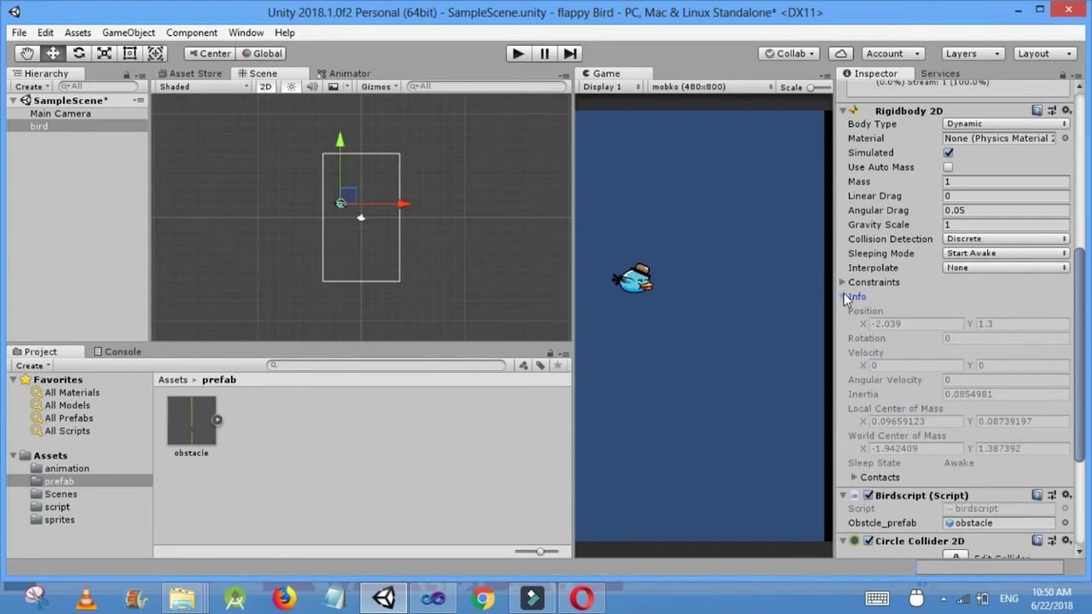
left_click(842, 283)
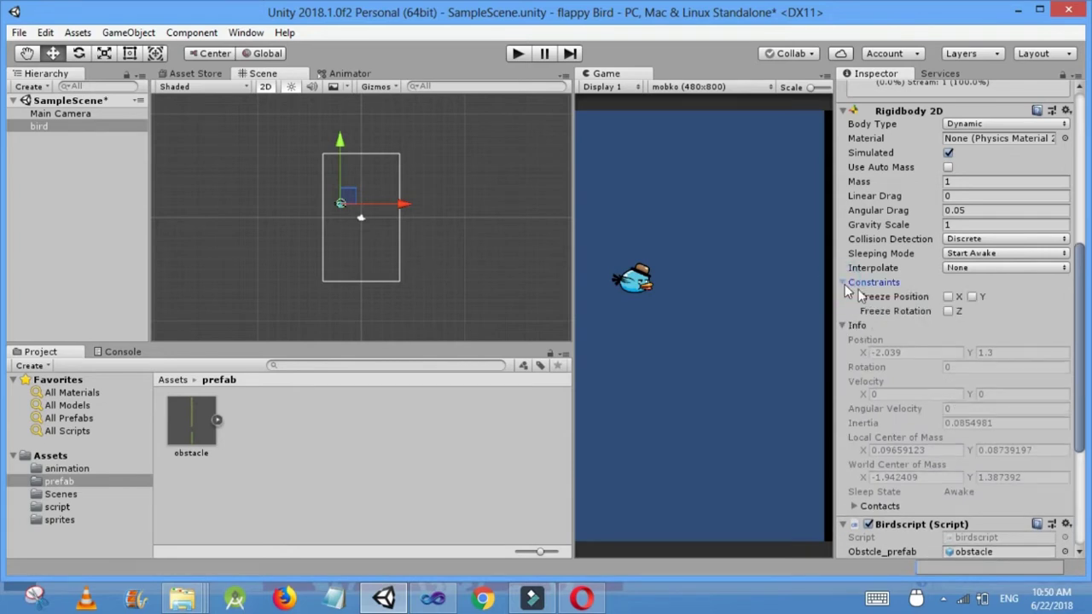
left_click(948, 312)
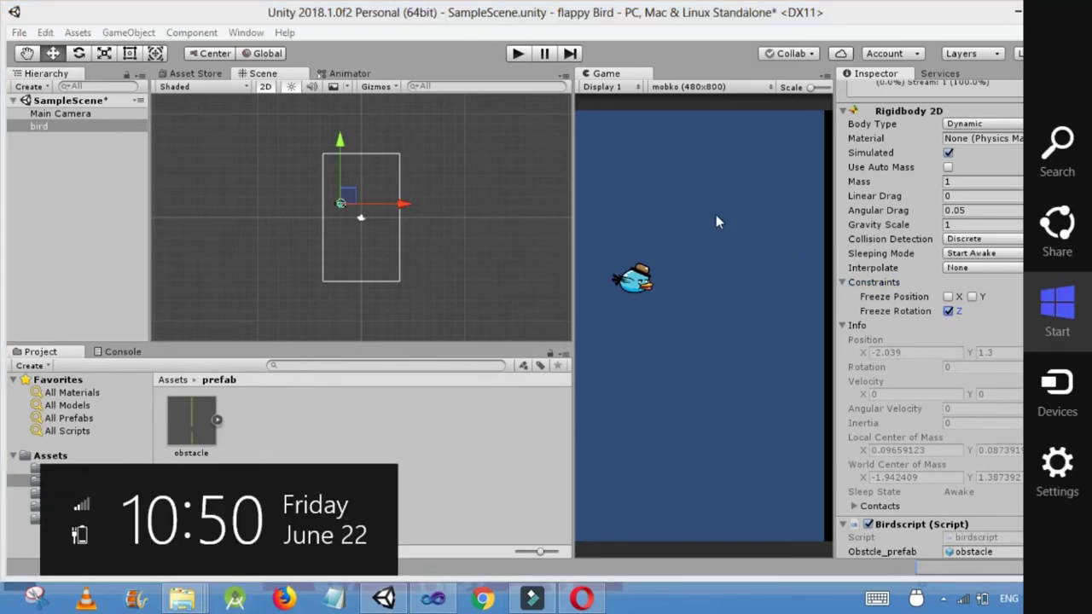
left_click(715, 214)
left_click(516, 54)
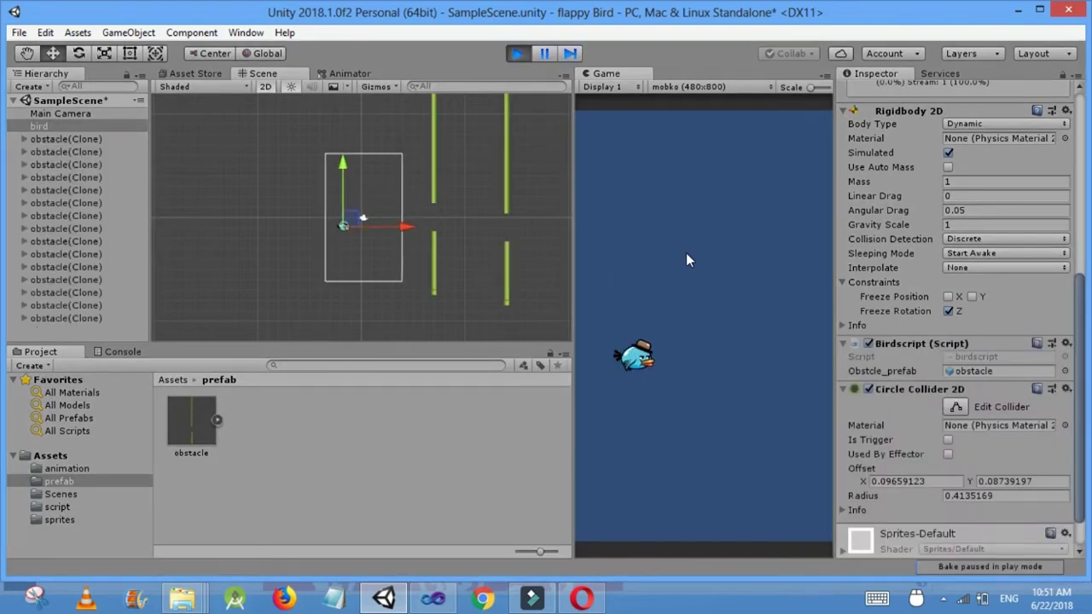
left_click(686, 253)
left_click(686, 252)
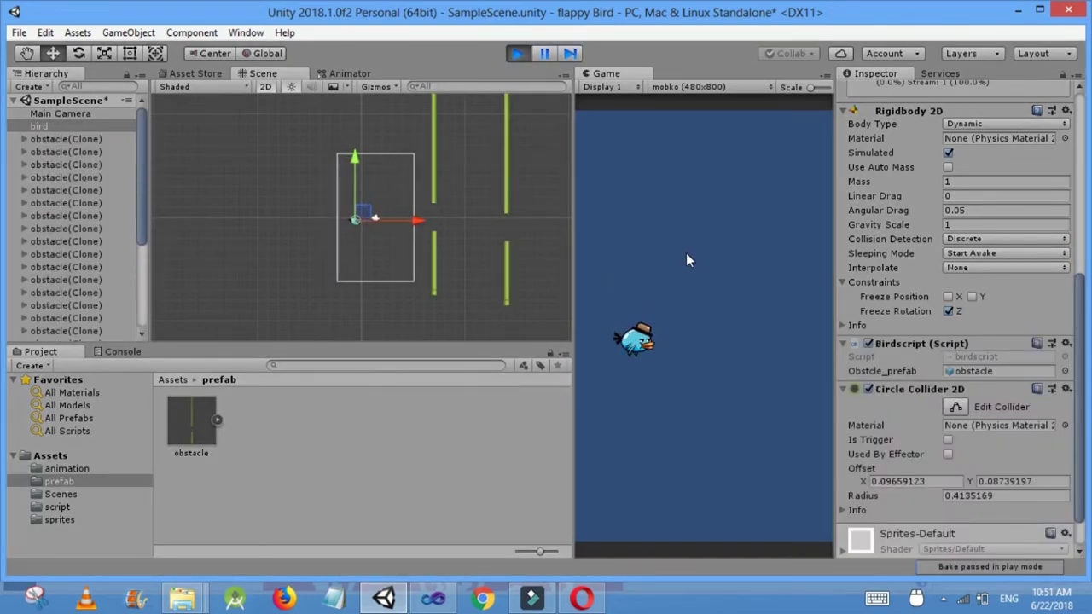
left_click(686, 253)
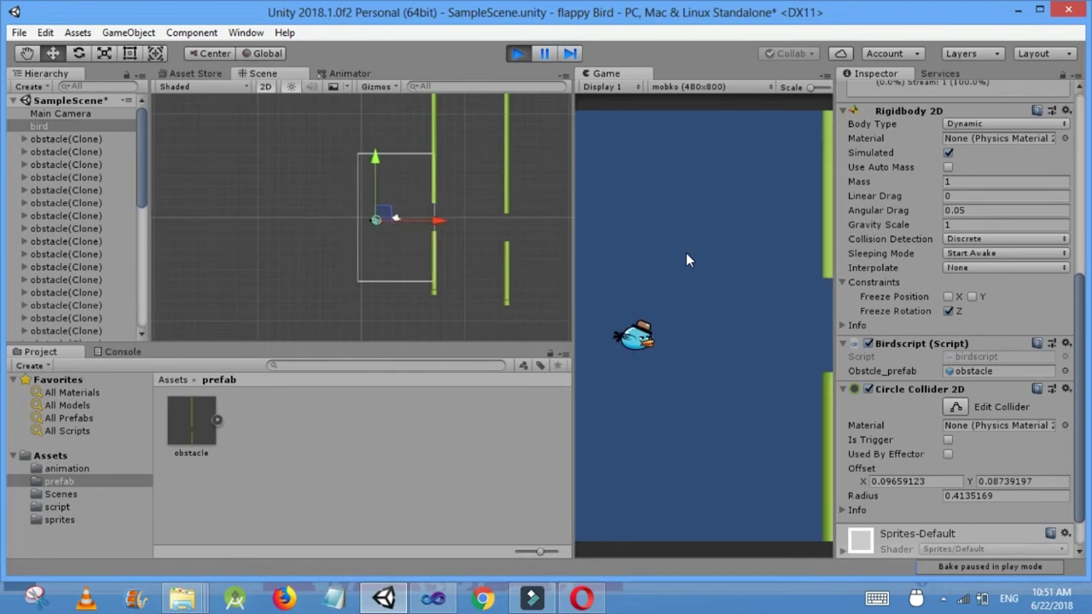
left_click(686, 252)
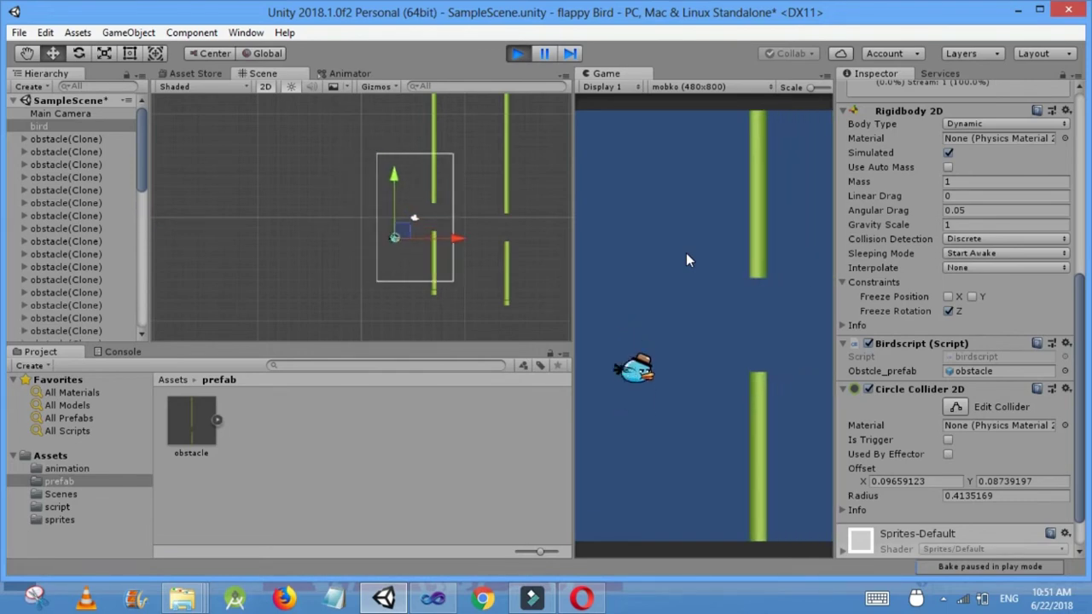
left_click(686, 252)
left_click(686, 253)
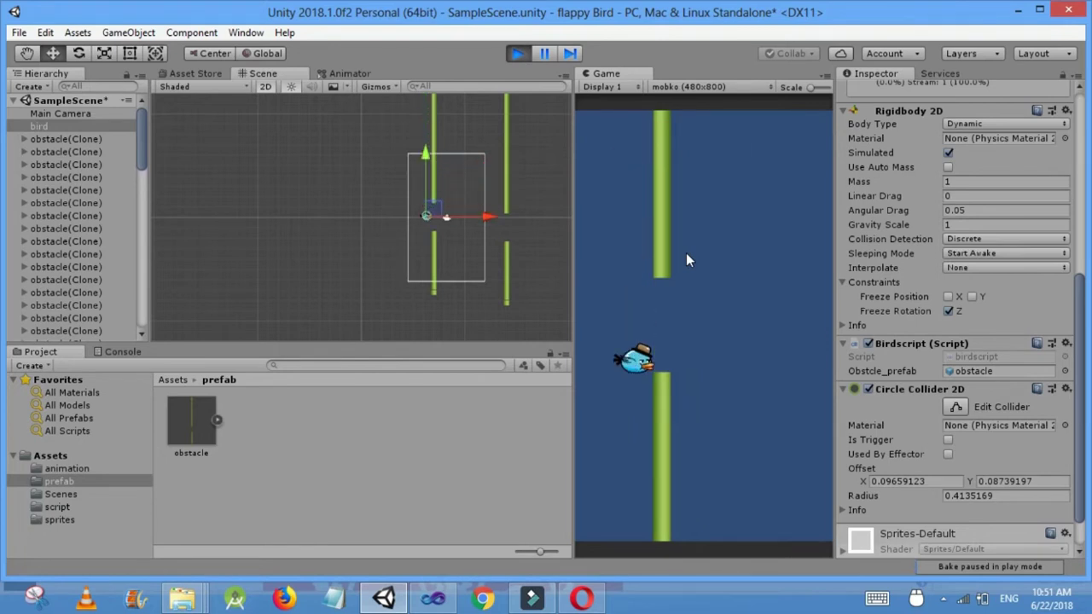
left_click(686, 253)
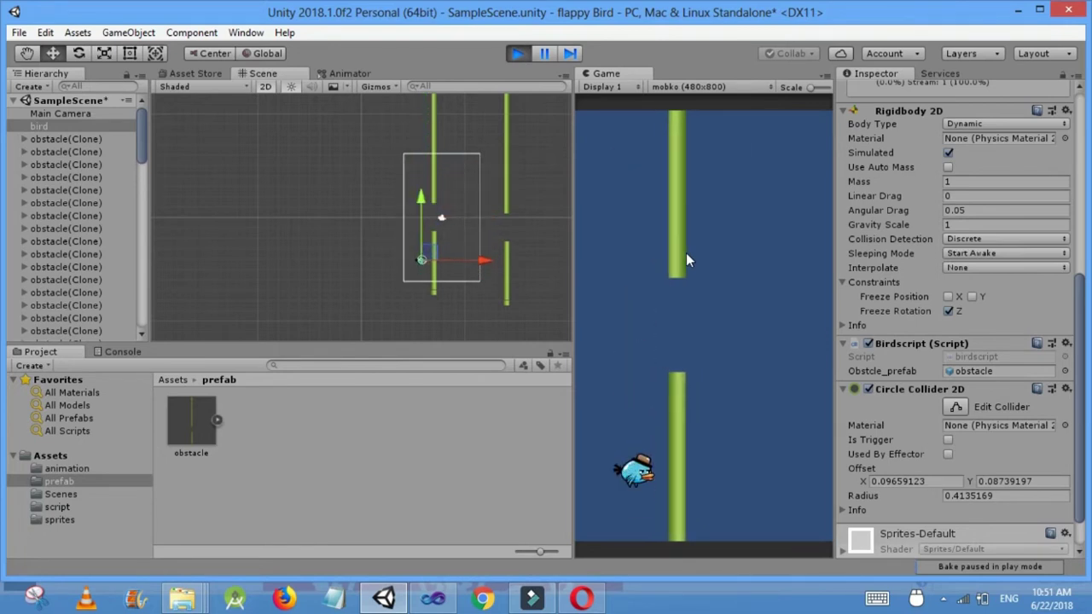
left_click(686, 253)
left_click(686, 252)
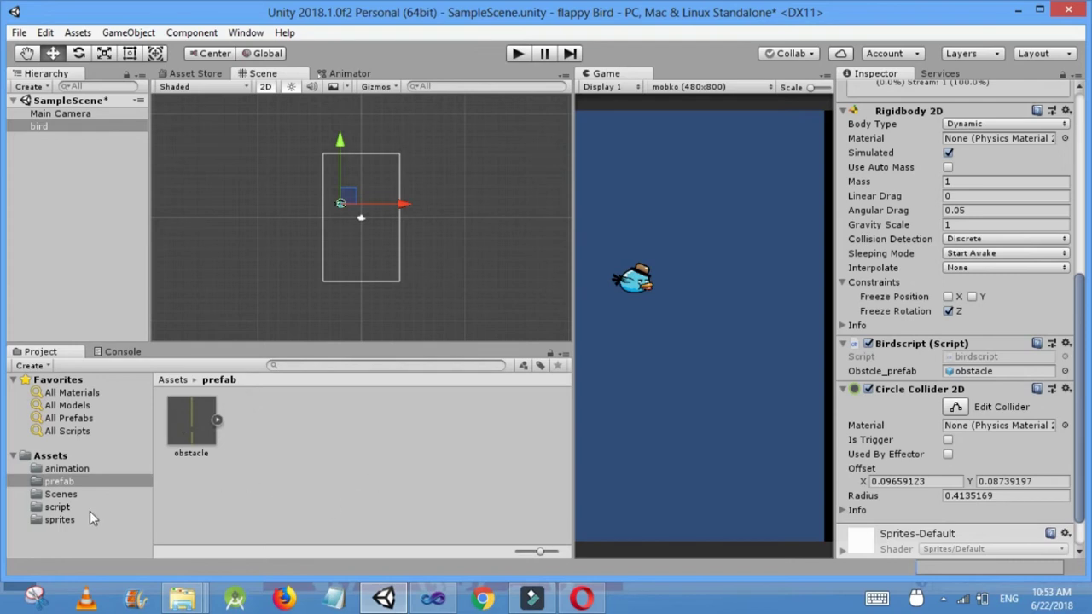
Drag the floor sprite into the scene and widen it across the bottom with the Rect tool.
left_click(66, 521)
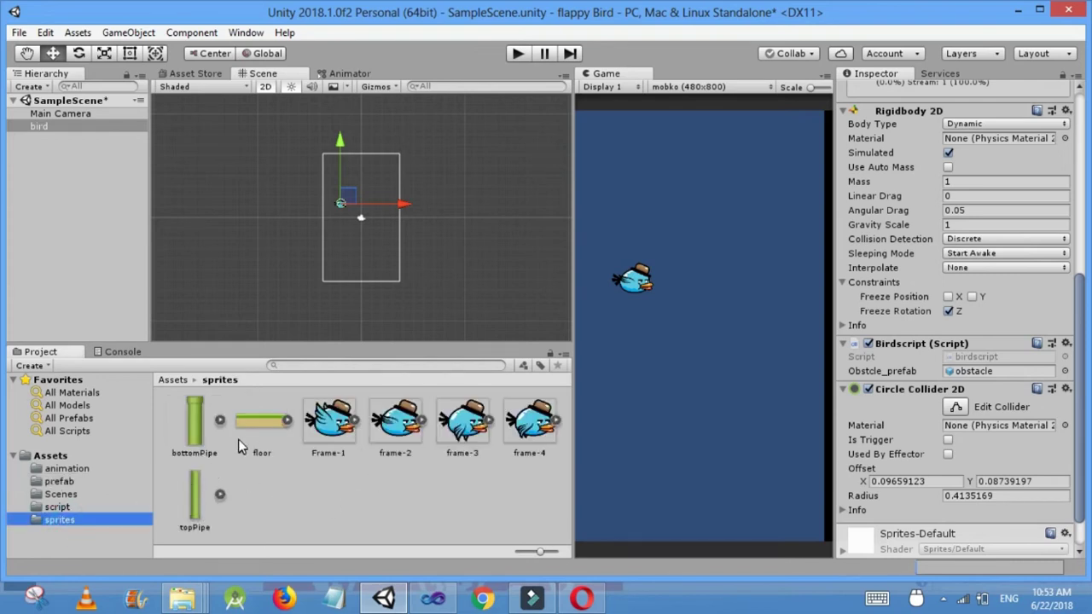
left_click_drag(250, 421, 363, 279)
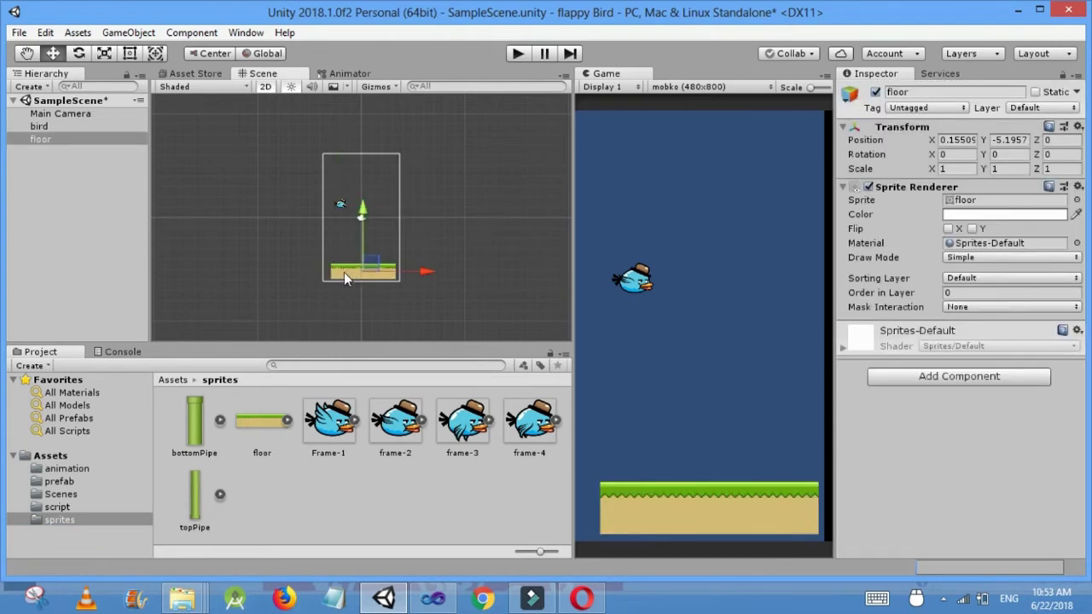
double_click(72, 142)
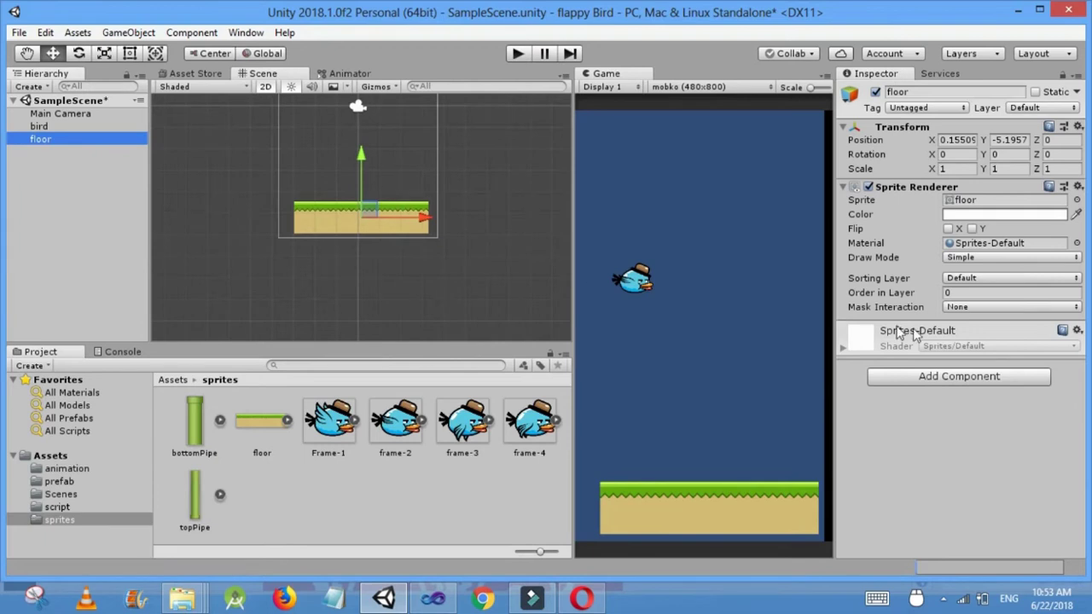
left_click(129, 53)
left_click(133, 53)
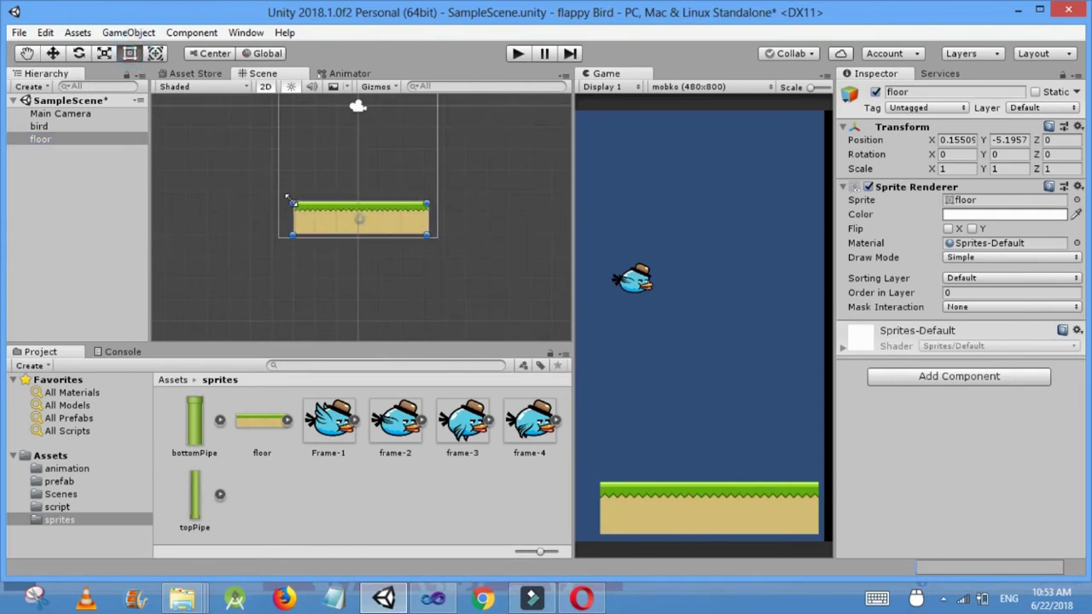
left_click_drag(290, 203, 260, 206)
left_click_drag(426, 206, 395, 229)
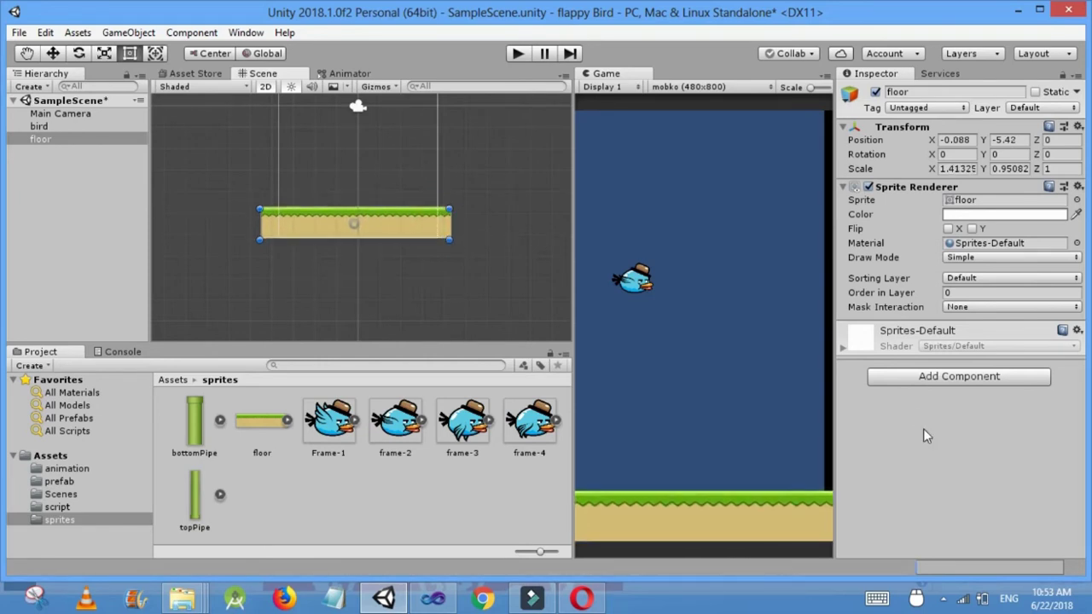
Give the floor a Box Collider 2D (6.24 by 1.52) and edit its bounds.
left_click(964, 377)
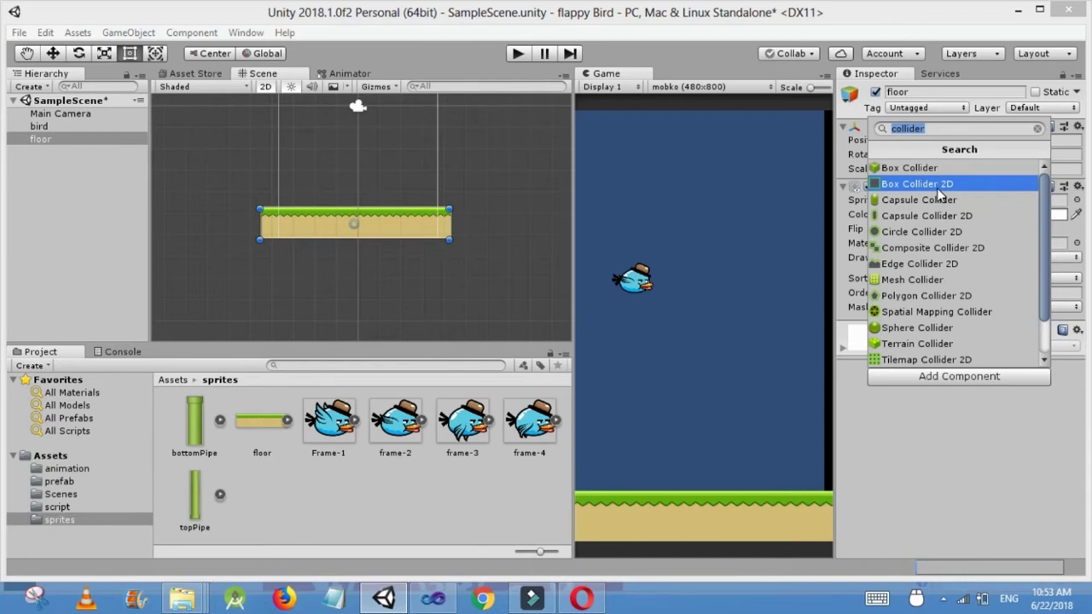
left_click(917, 184)
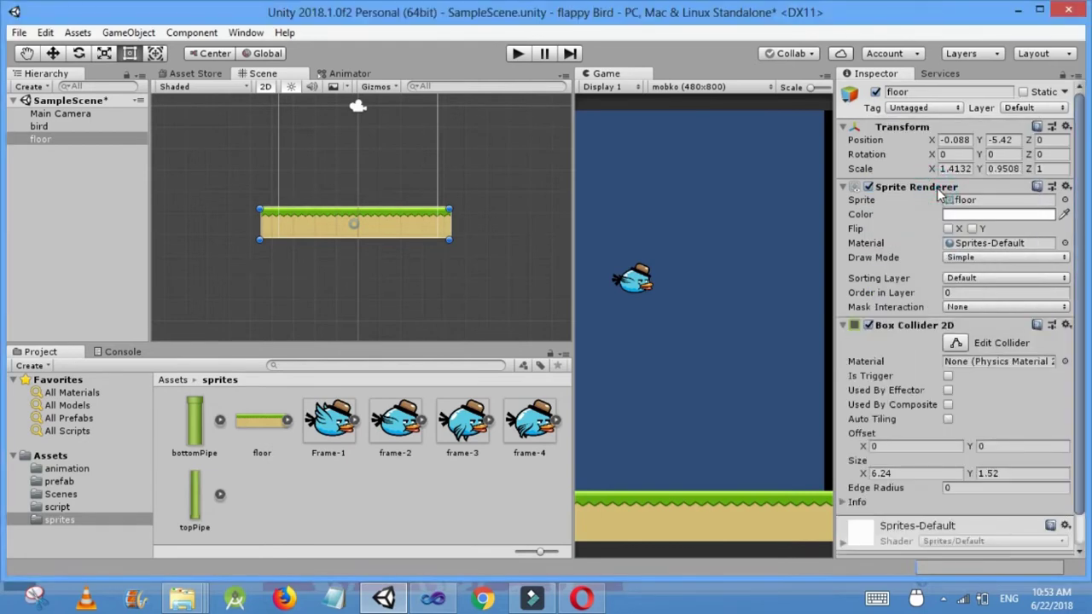
left_click(961, 347)
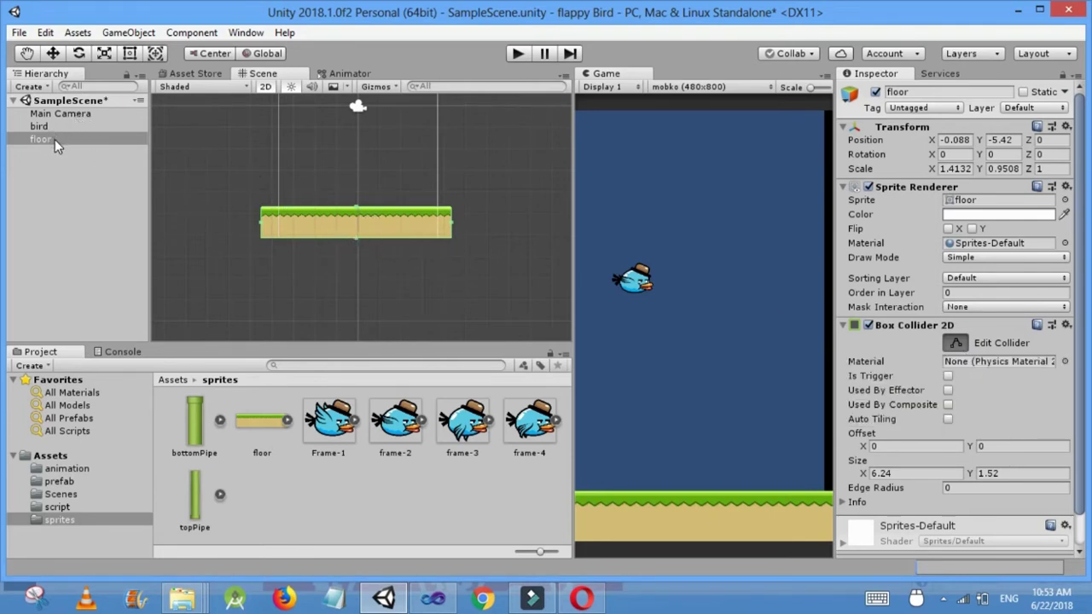
Parent the floor under Main Camera, then play-test the bird landing on the floor and stop.
left_click_drag(55, 139, 66, 115)
left_click(517, 54)
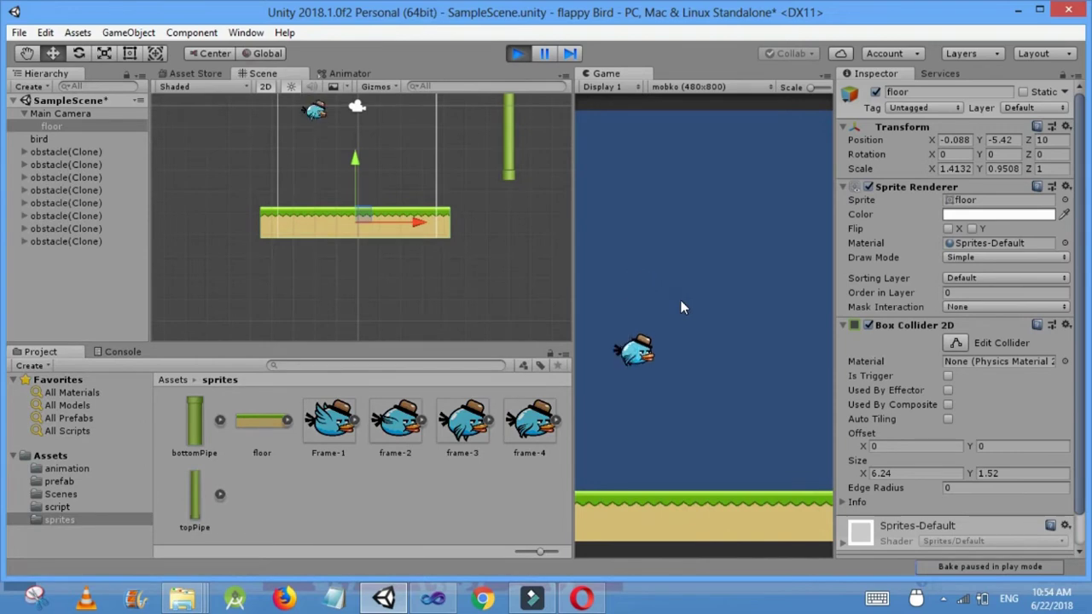
left_click(681, 301)
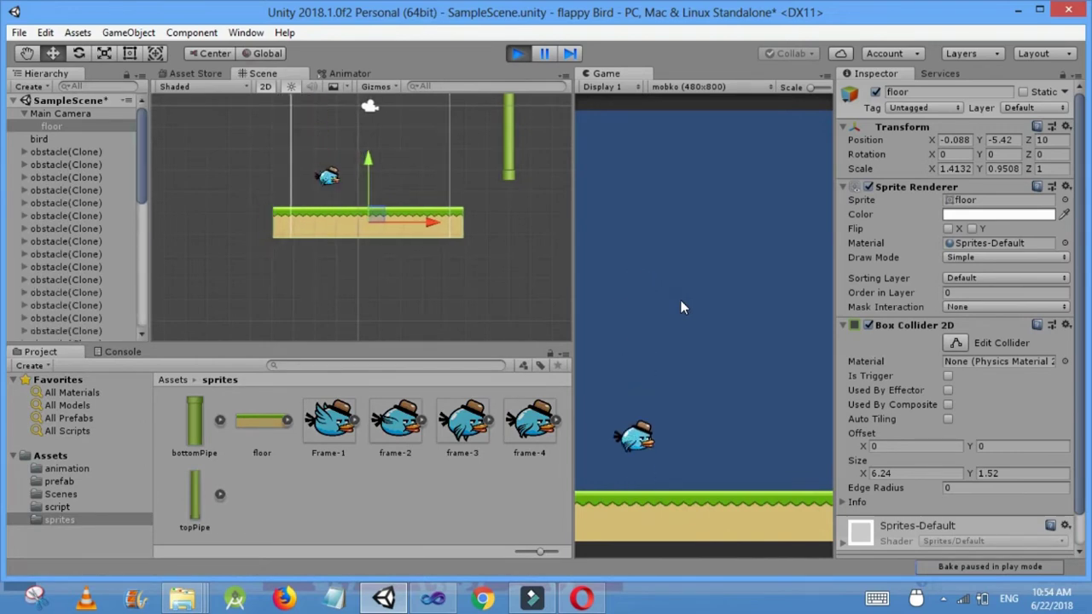
left_click(681, 307)
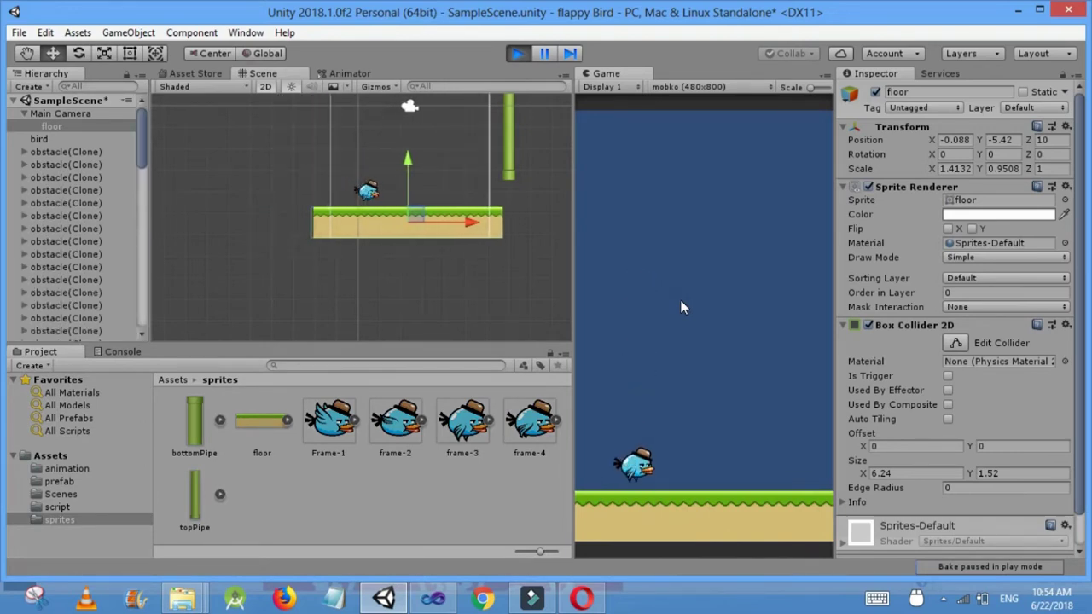
left_click(681, 307)
left_click(681, 302)
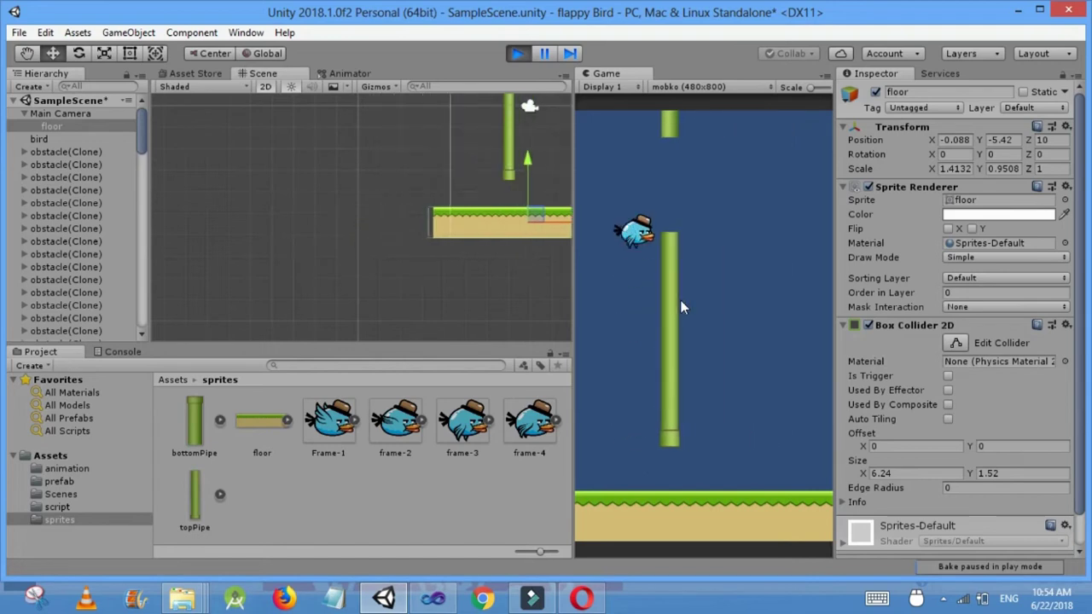
left_click(680, 302)
left_click(681, 302)
left_click(681, 302)
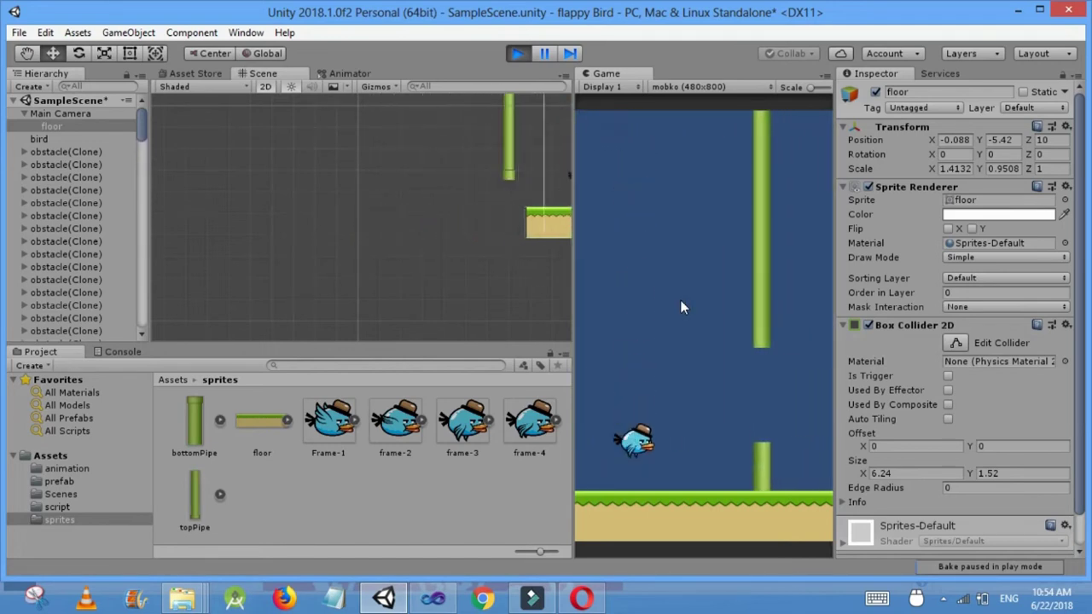
key("ctrl+p")
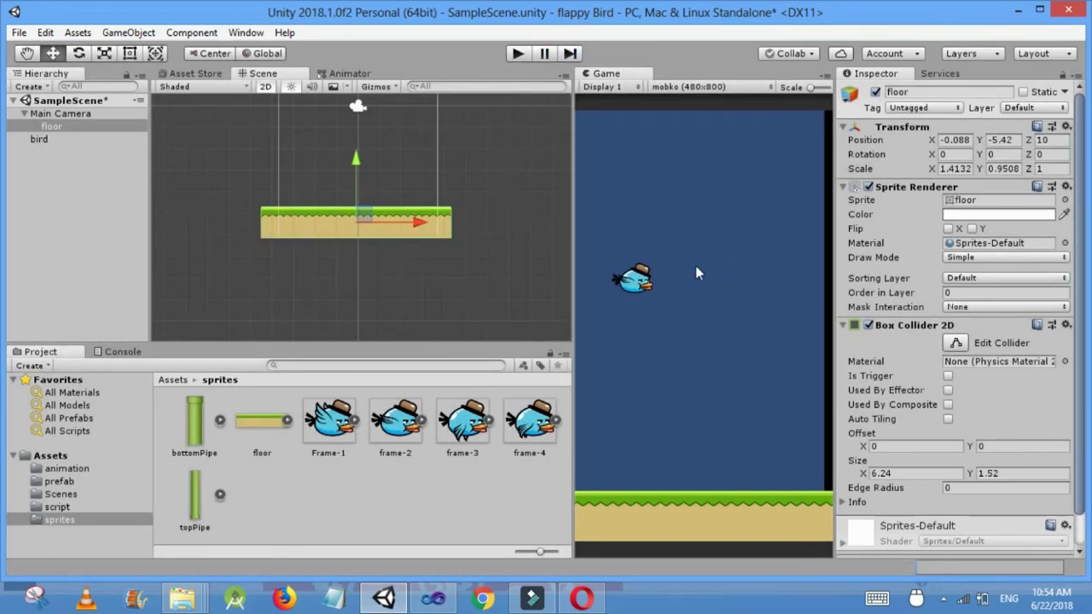
Create a new 'obstacle' tag from the floor's Tag menu, then select the obstacle prefab.
left_click(78, 129)
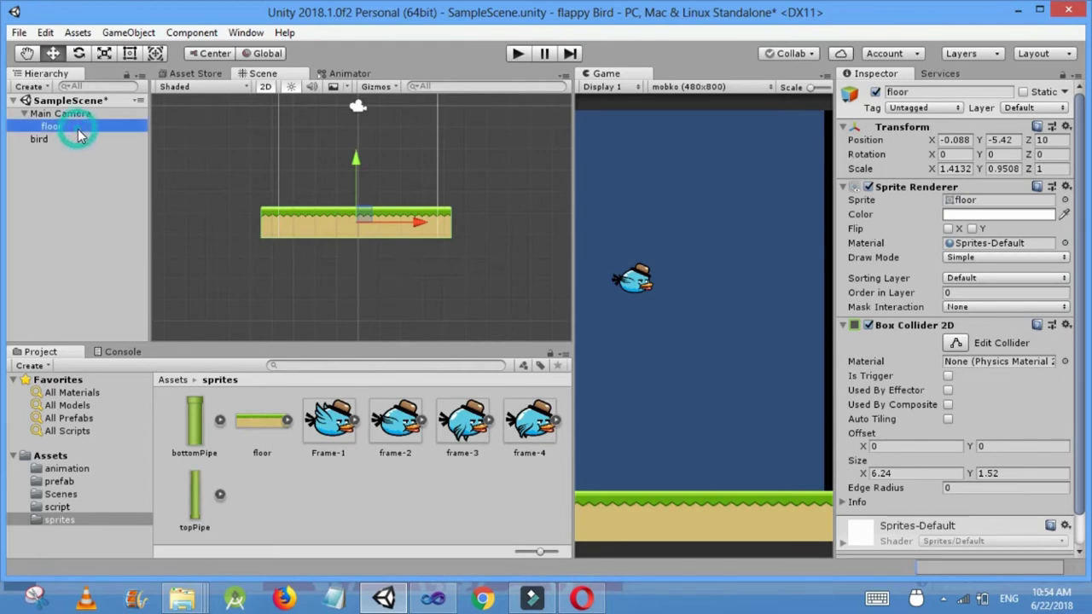
left_click(946, 108)
left_click(947, 254)
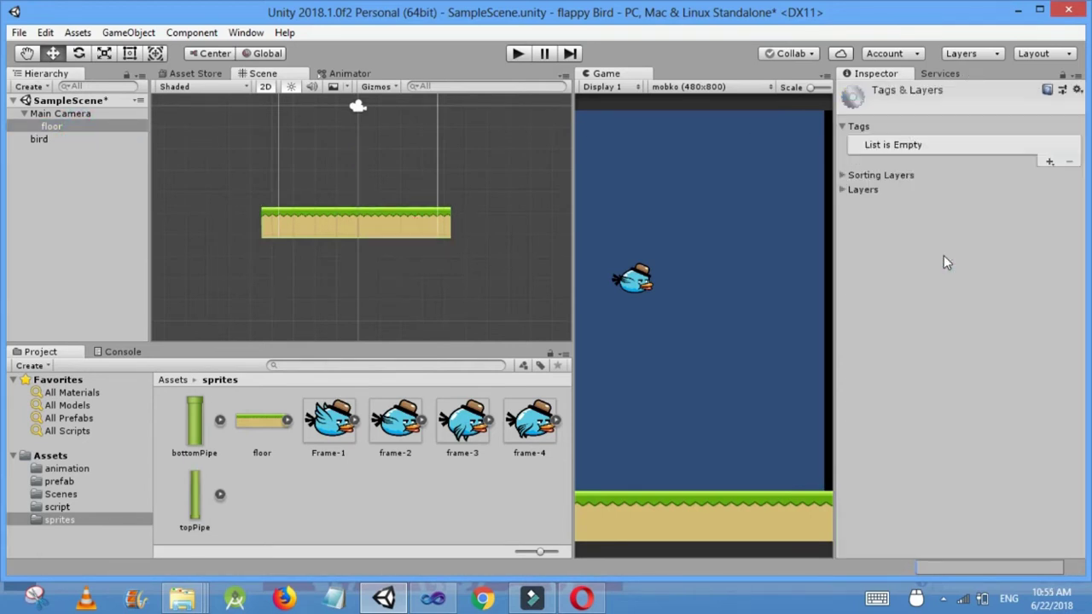
left_click(1050, 163)
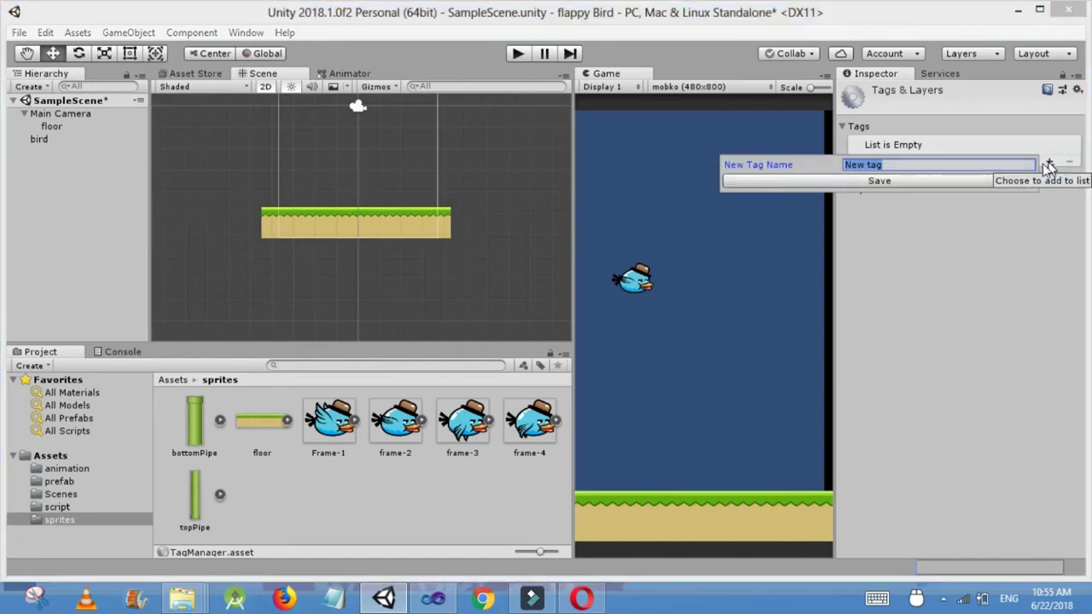
type("bstacle")
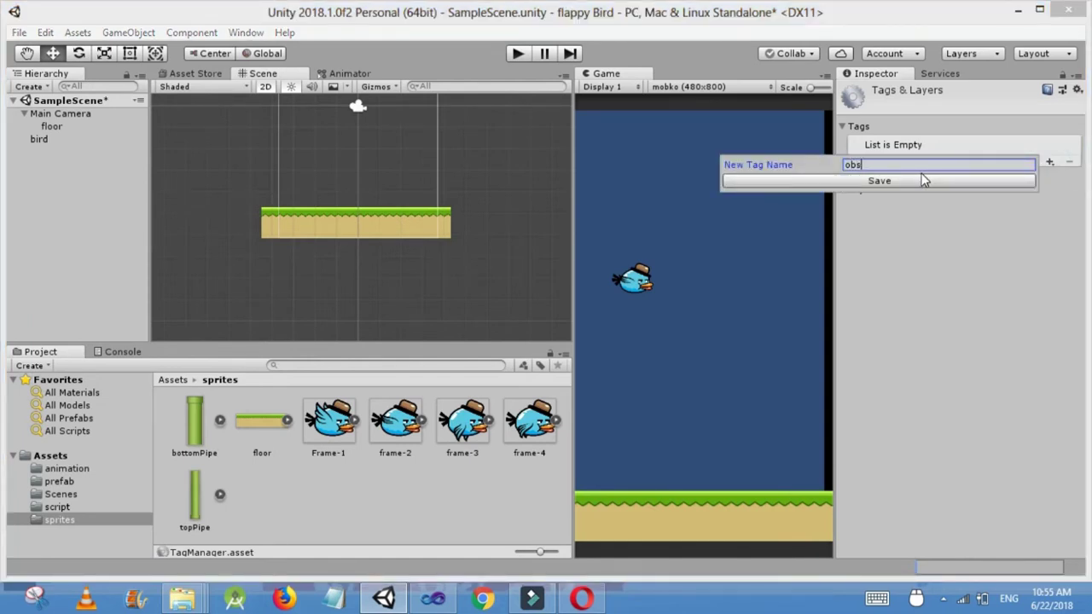
left_click(921, 180)
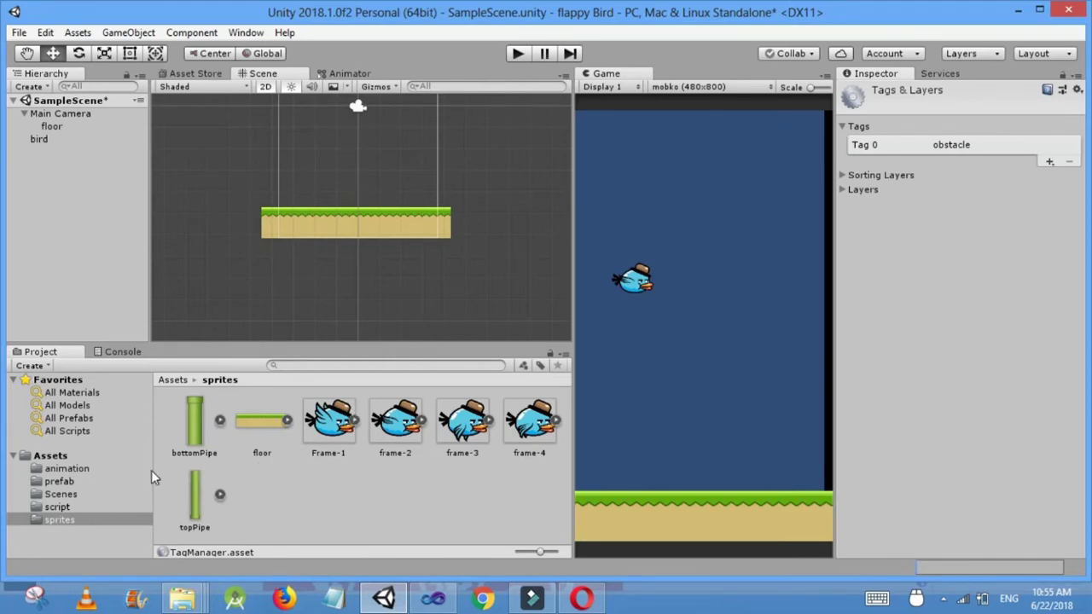
left_click(76, 482)
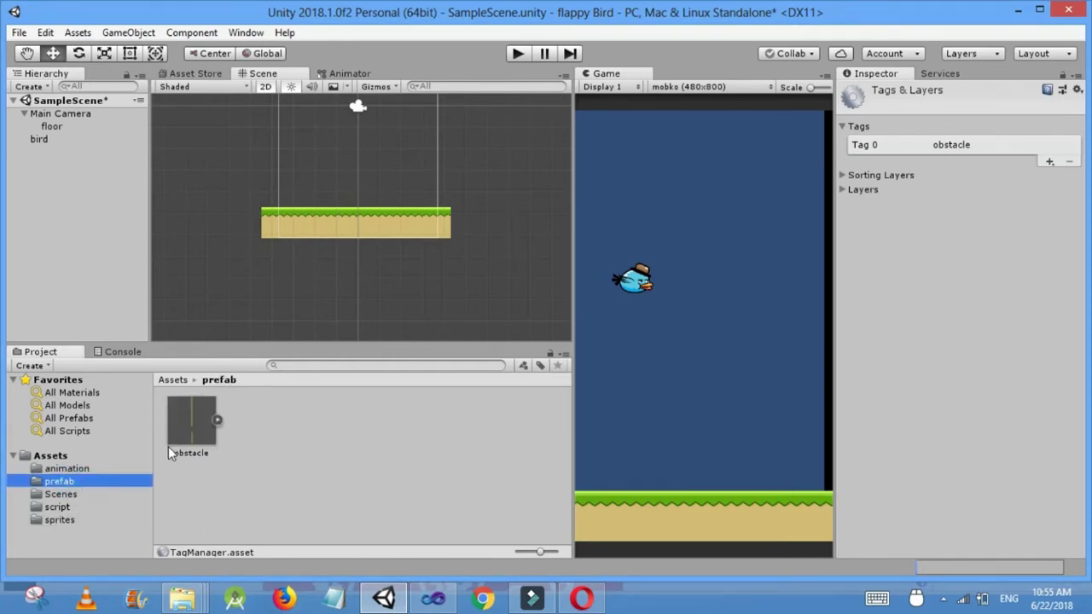
left_click(209, 416)
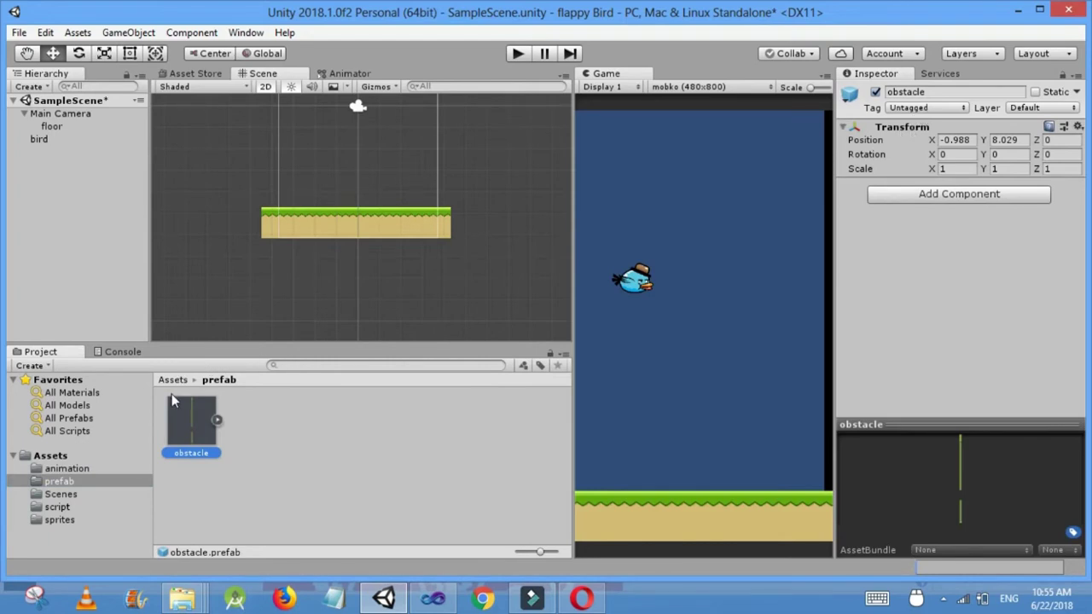
Tag the obstacle prefab's topPipe and bottomPipe as 'obstacle'.
left_click(218, 419)
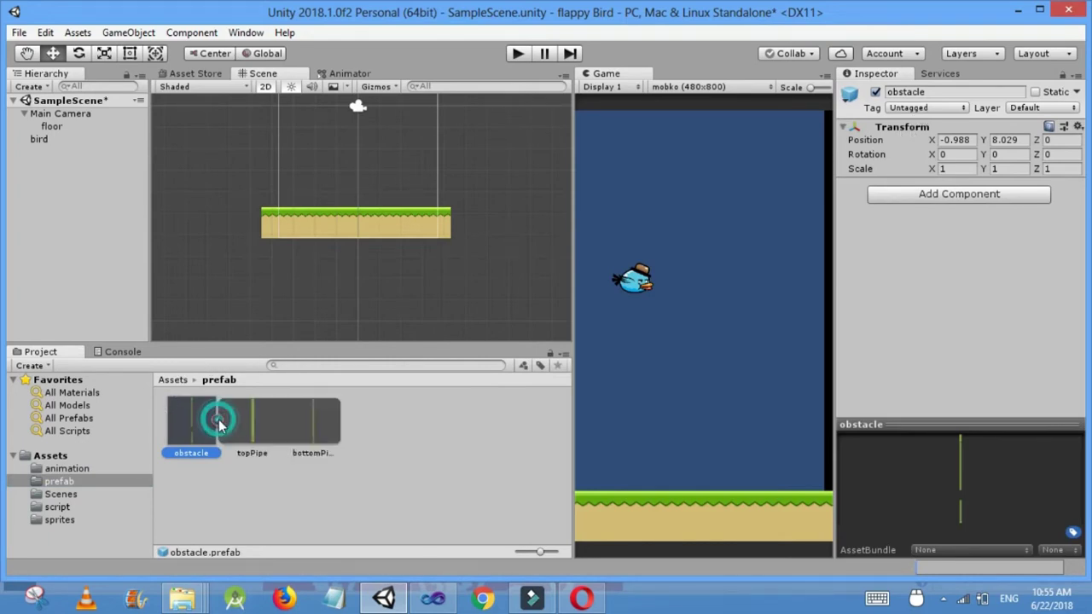
left_click(239, 416)
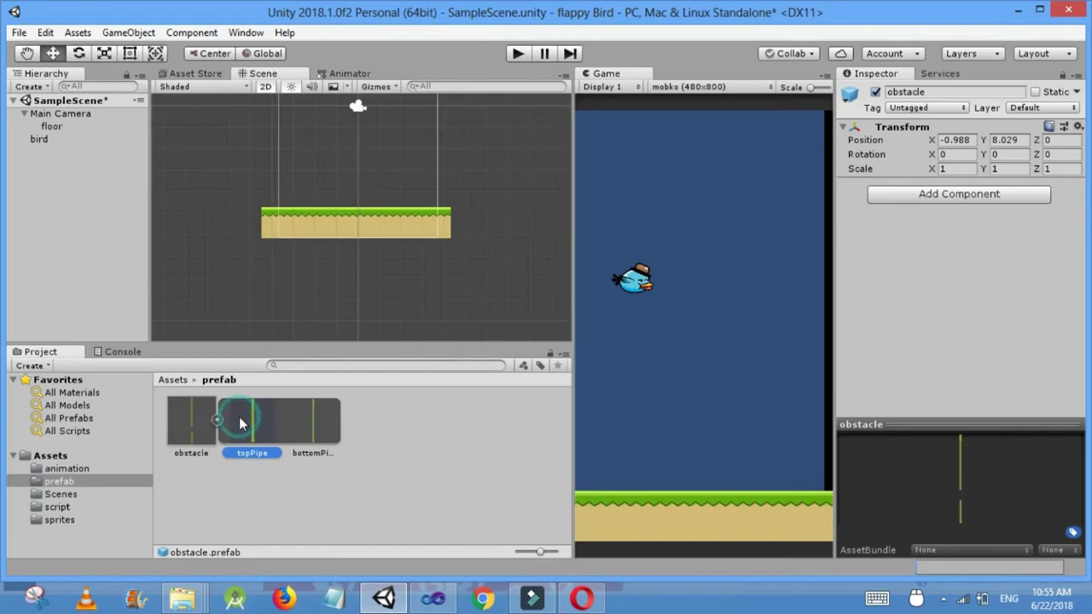
left_click(938, 108)
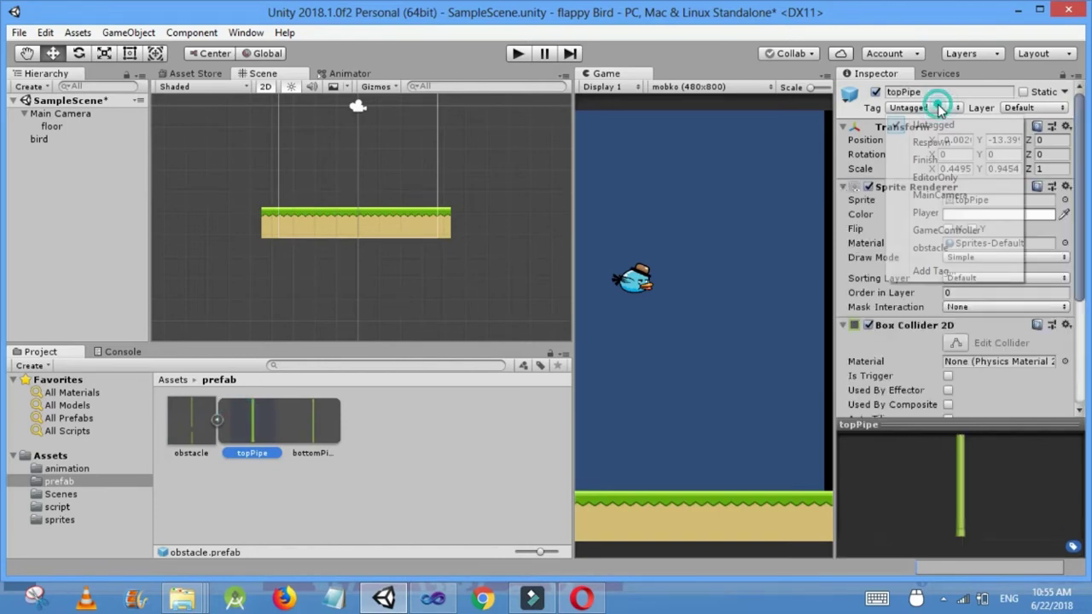
left_click(937, 248)
left_click(316, 420)
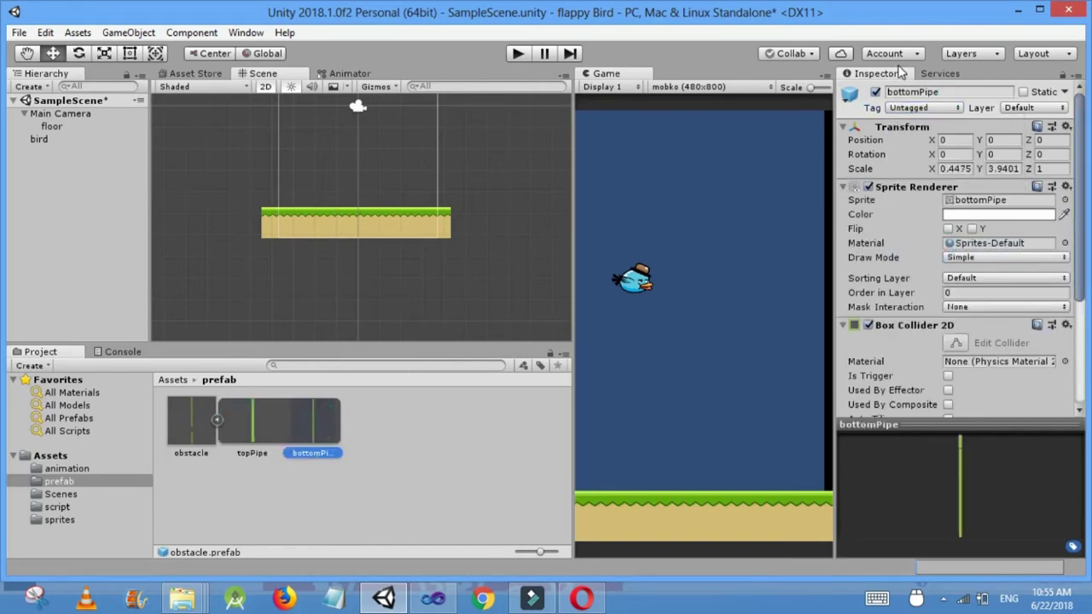
left_click(914, 106)
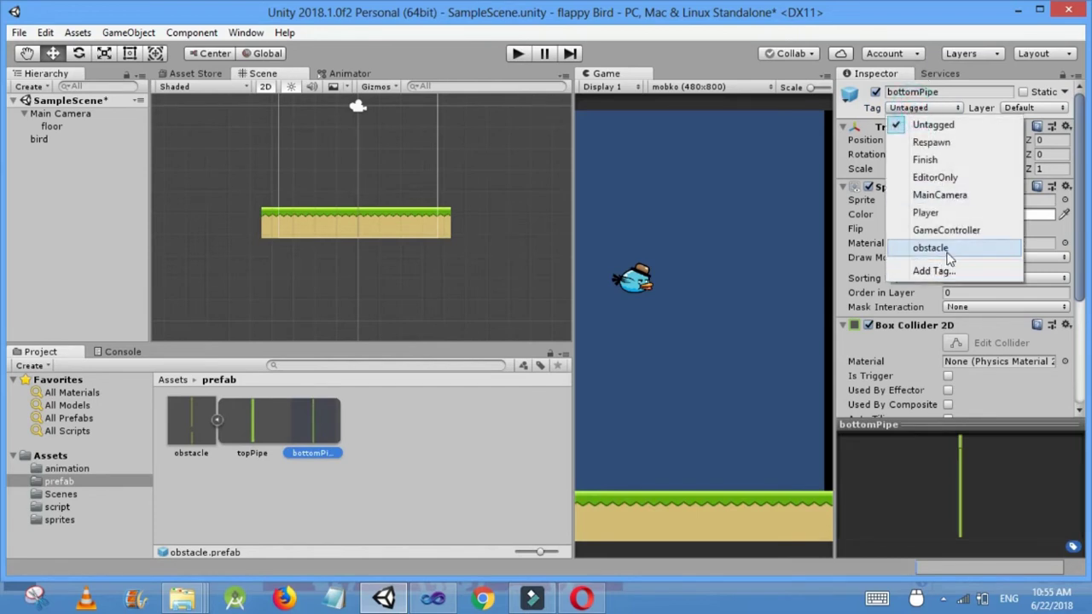
left_click(939, 248)
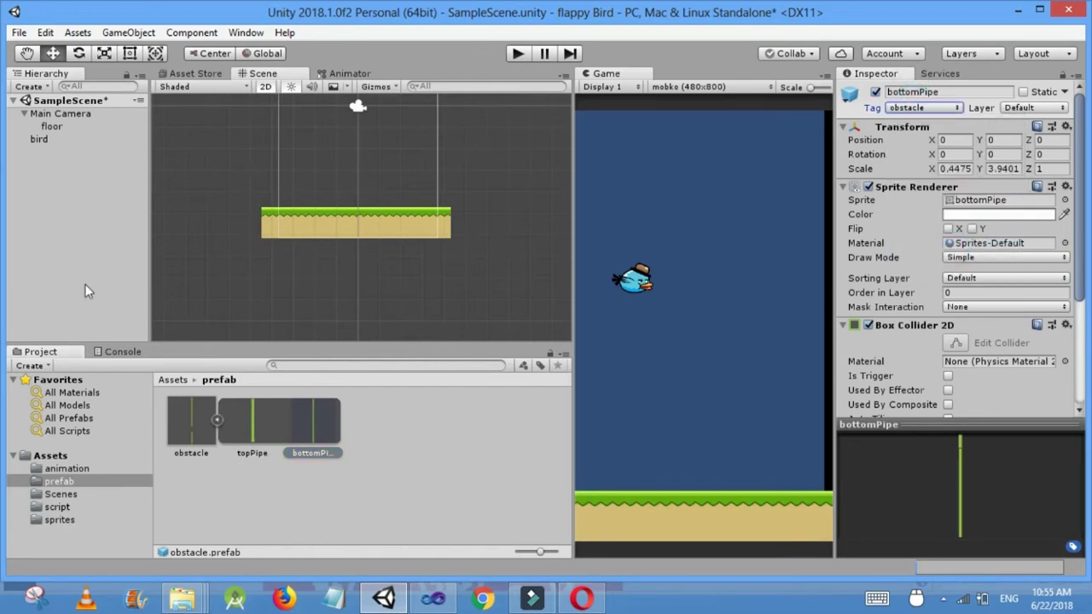
Tag the scene's floor as 'obstacle' and save the changes.
left_click(57, 128)
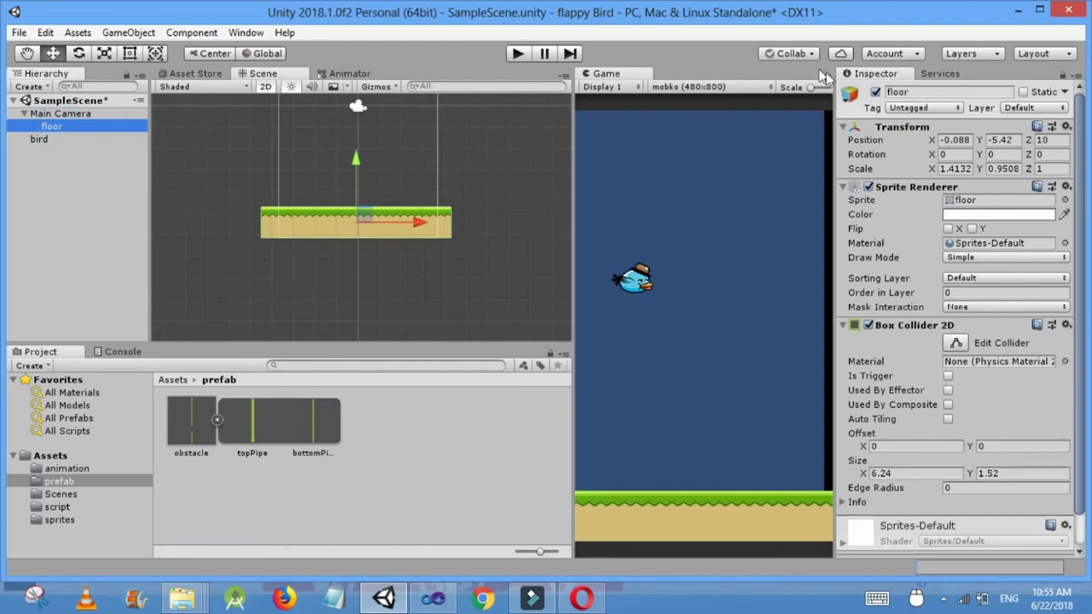
left_click(902, 106)
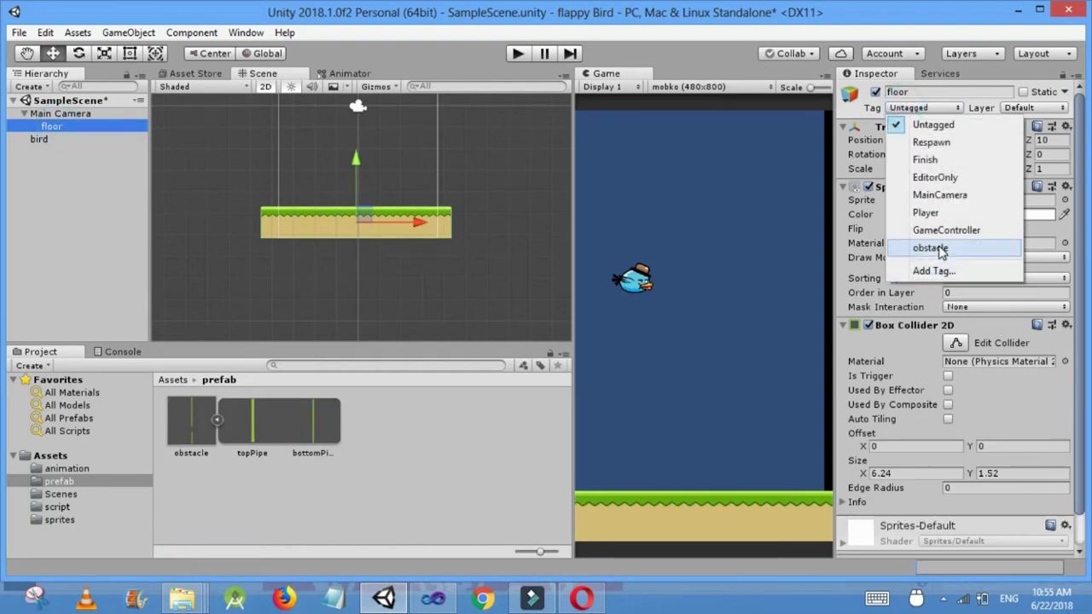
left_click(932, 248)
key("ctrl+s")
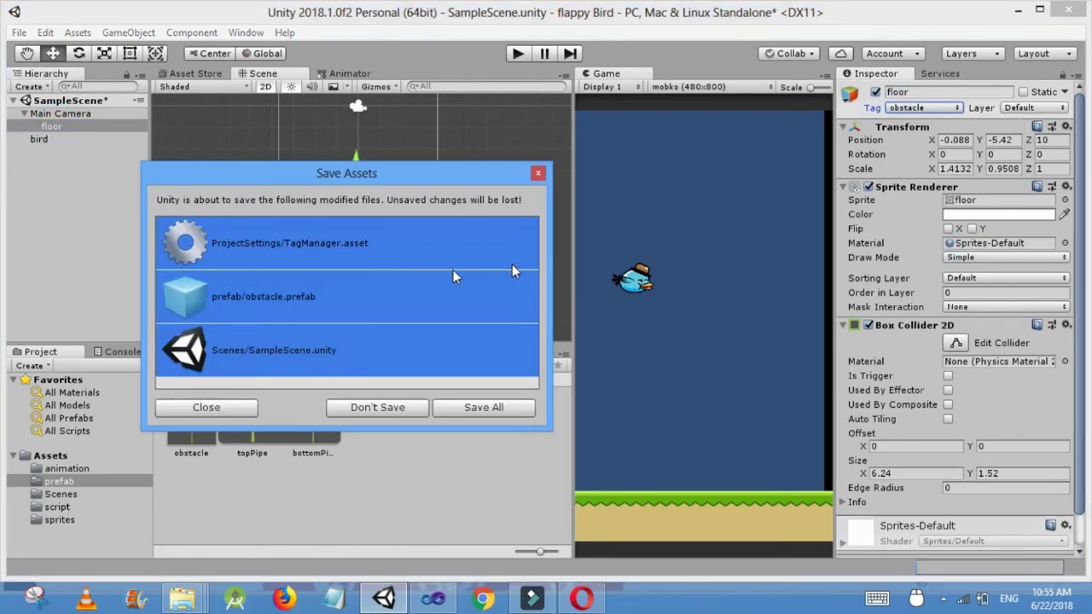
Save all modified Unity assets and bring Visual Studio to the front.
left_click(482, 406)
key("alt+Tab")
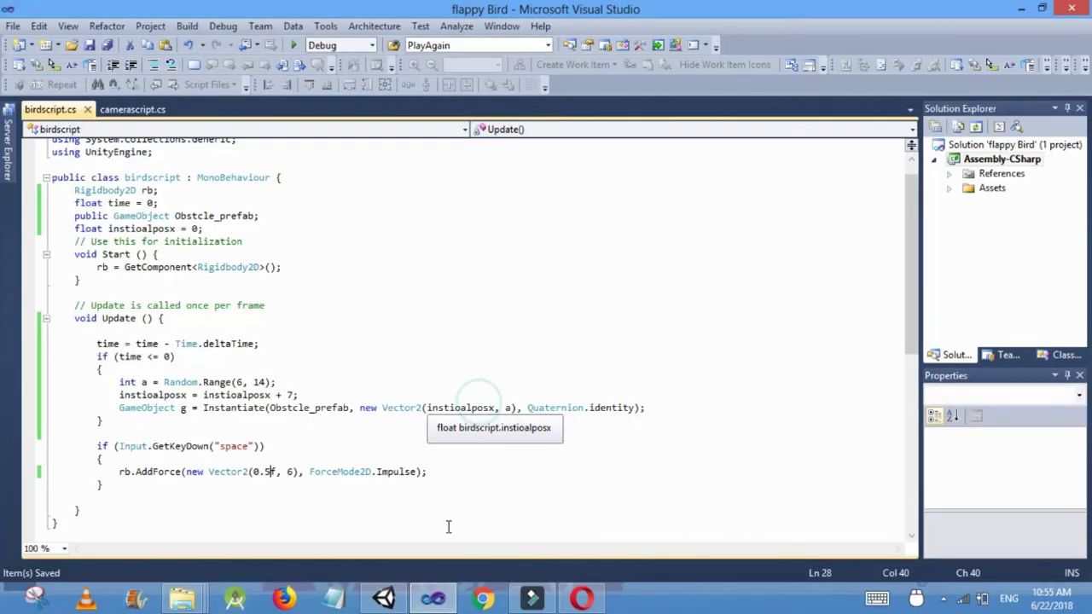
left_click(432, 600)
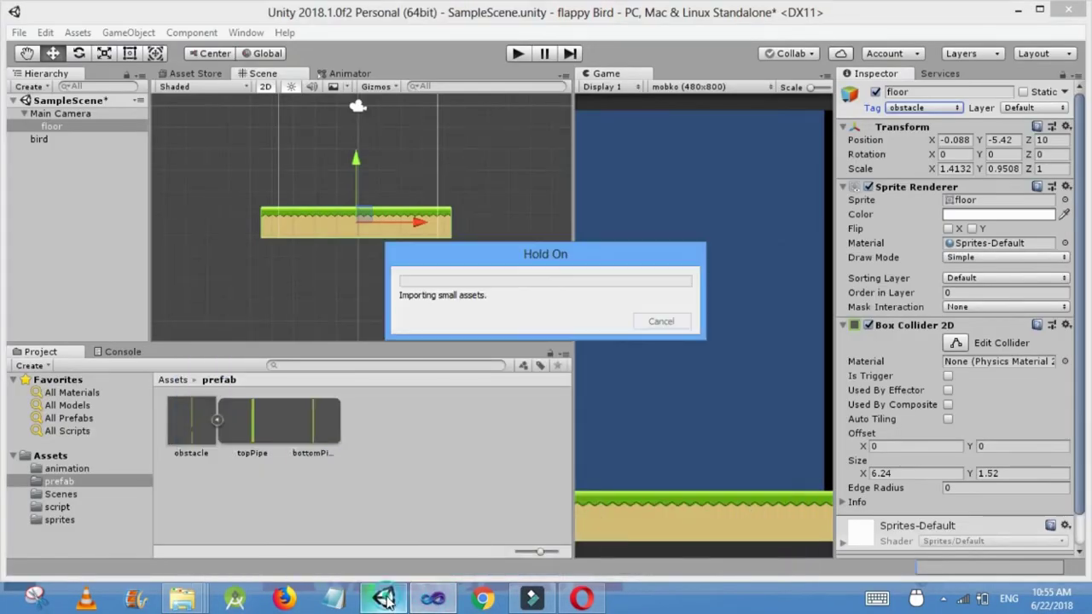
left_click(433, 599)
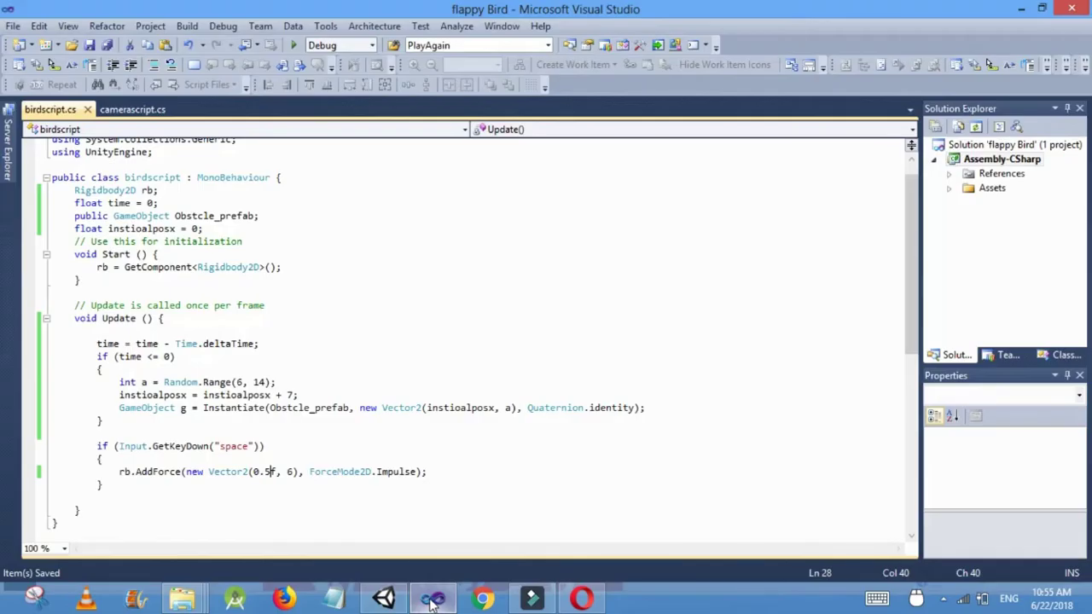
Close Server Explorer and place the cursor after Update's closing brace in birdscript.cs.
left_click(89, 512)
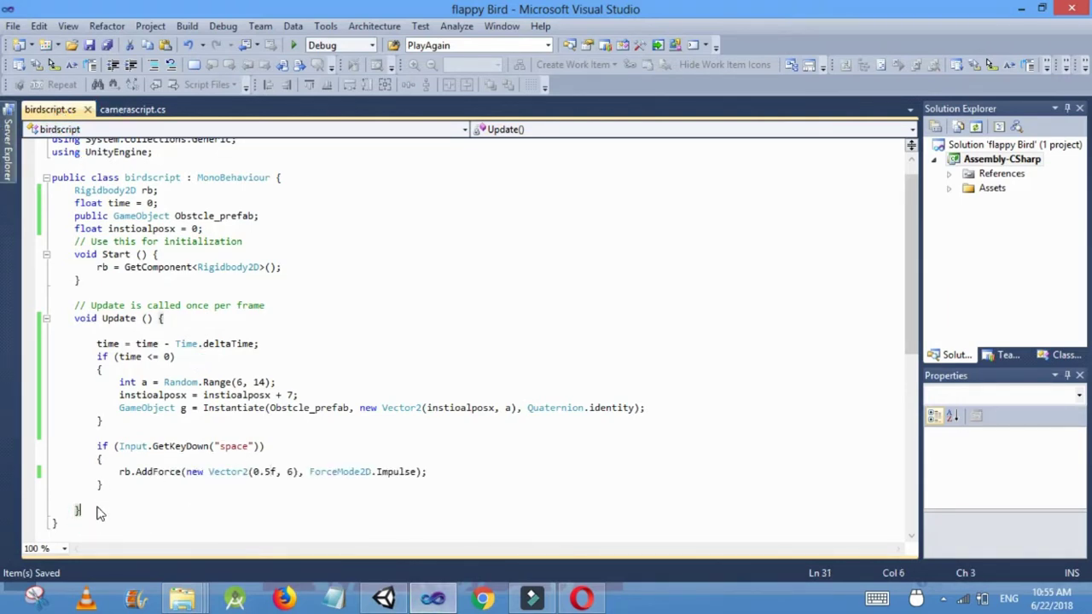
left_click(92, 505)
left_click(97, 507)
left_click(96, 508)
left_click(97, 506)
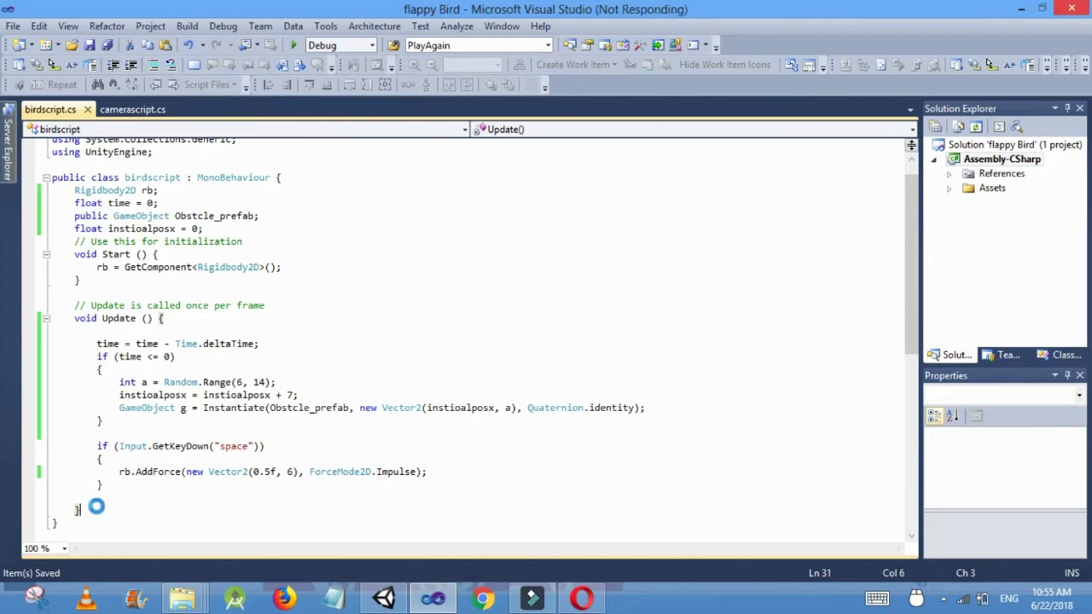
left_click(97, 507)
left_click(97, 507)
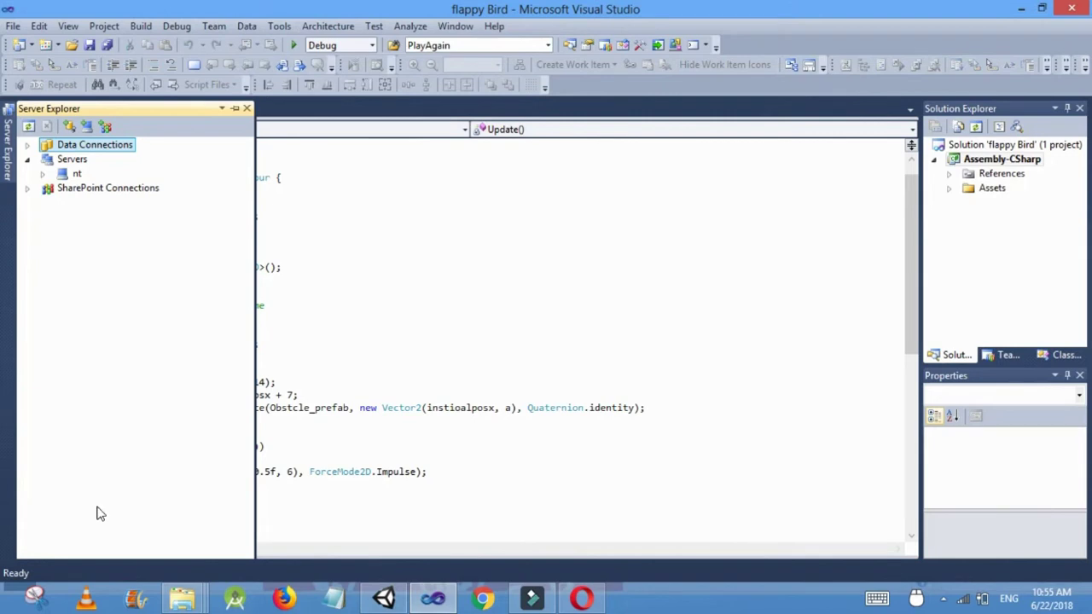
left_click(247, 108)
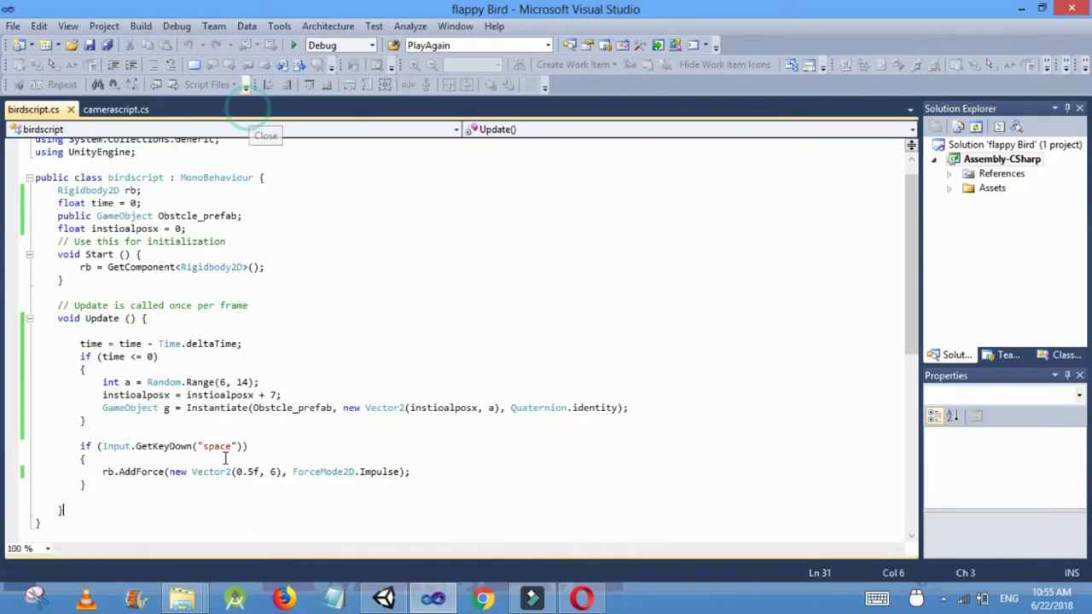
left_click(92, 506)
Add an empty void OnCollisionEnter2D(Collision2D col) method below Update.
key("Return")
key("Return")
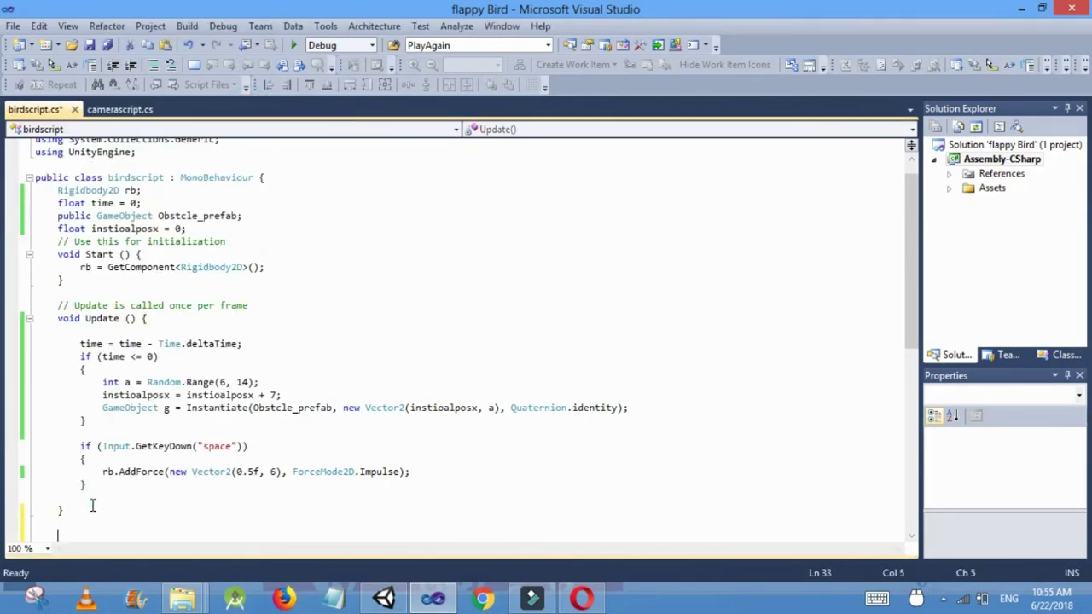
type("void")
left_click_drag(911, 238, 913, 285)
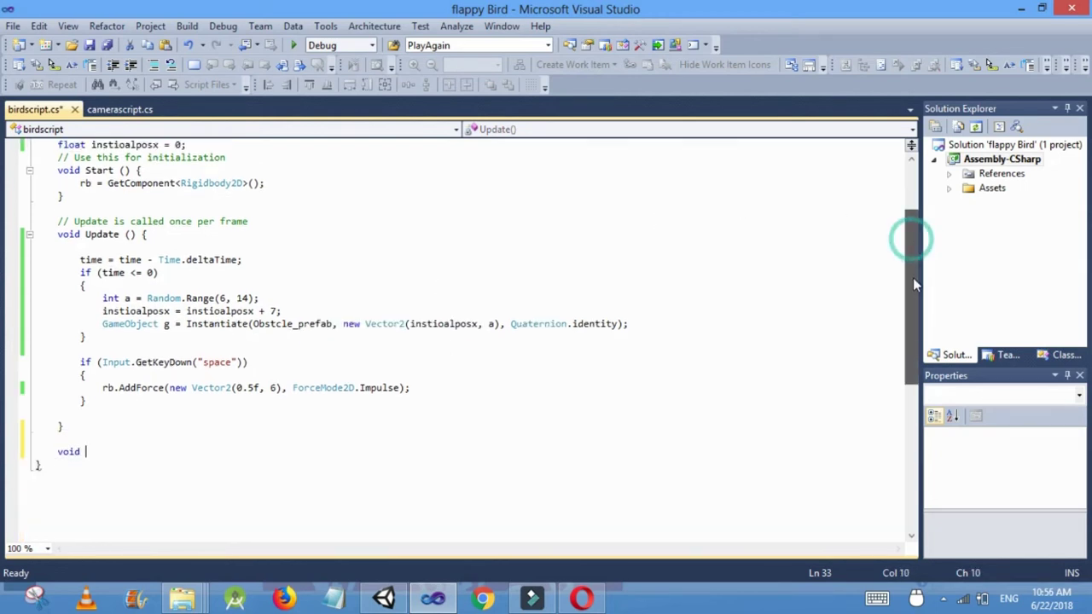
type("On")
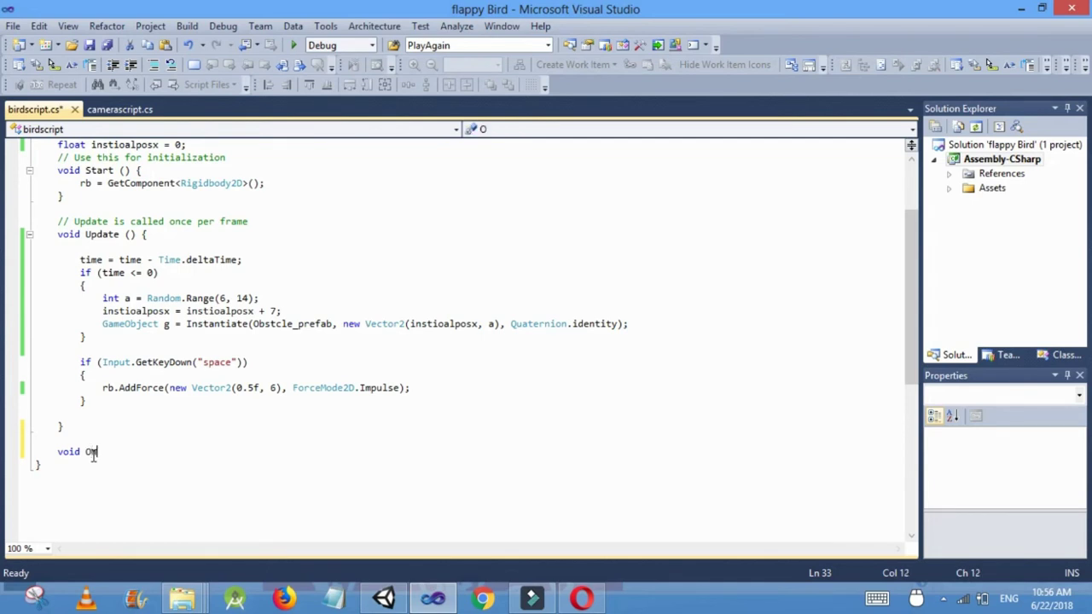
type("CollisionEnt")
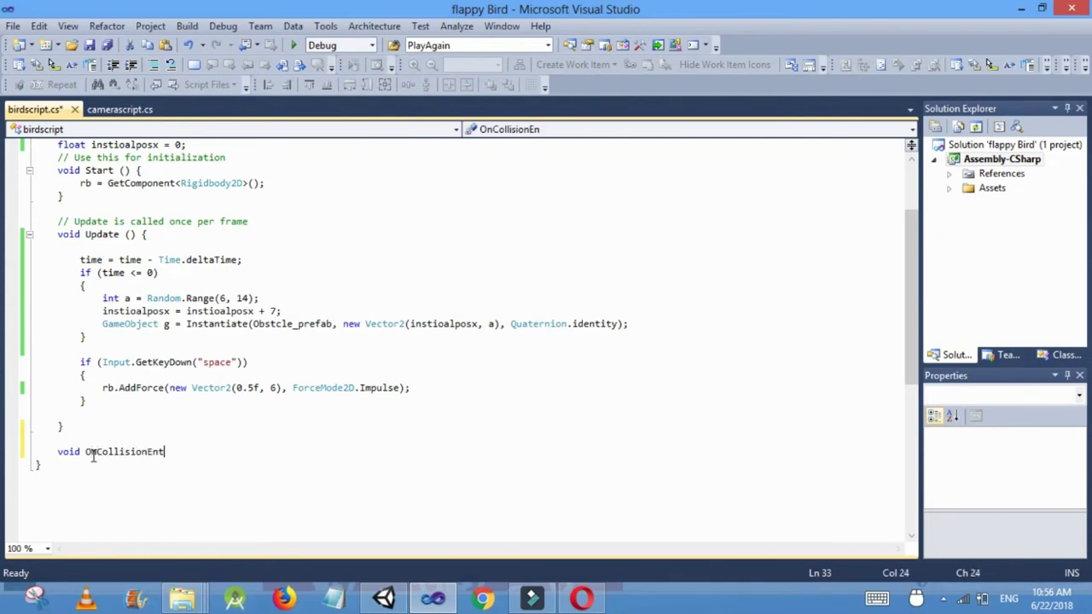
type("er2D(Col")
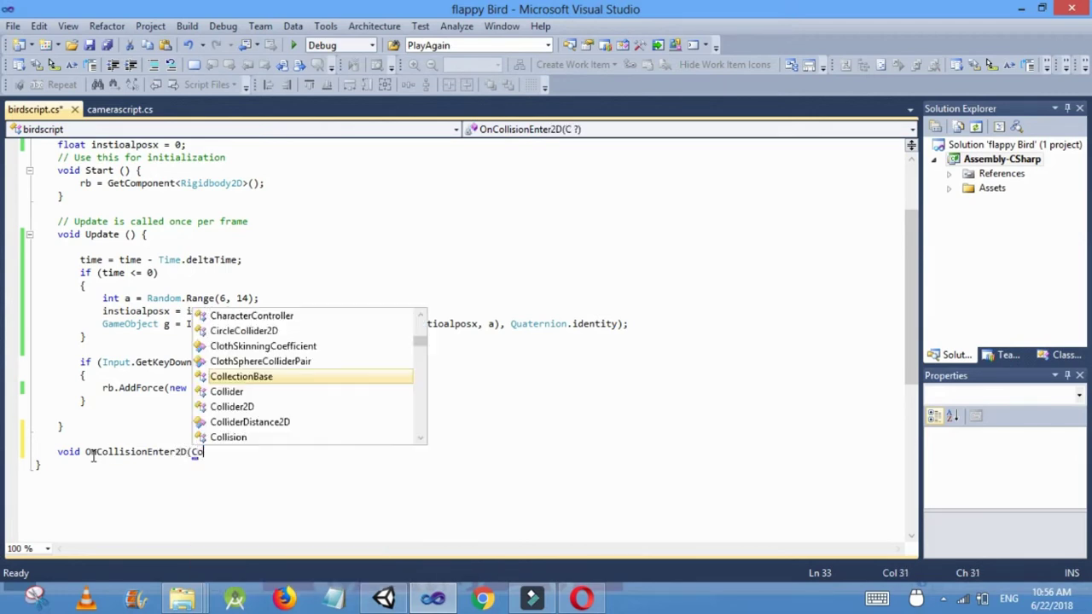
key("Down")
key("Down")
key("Down")
key("Down")
key("Down")
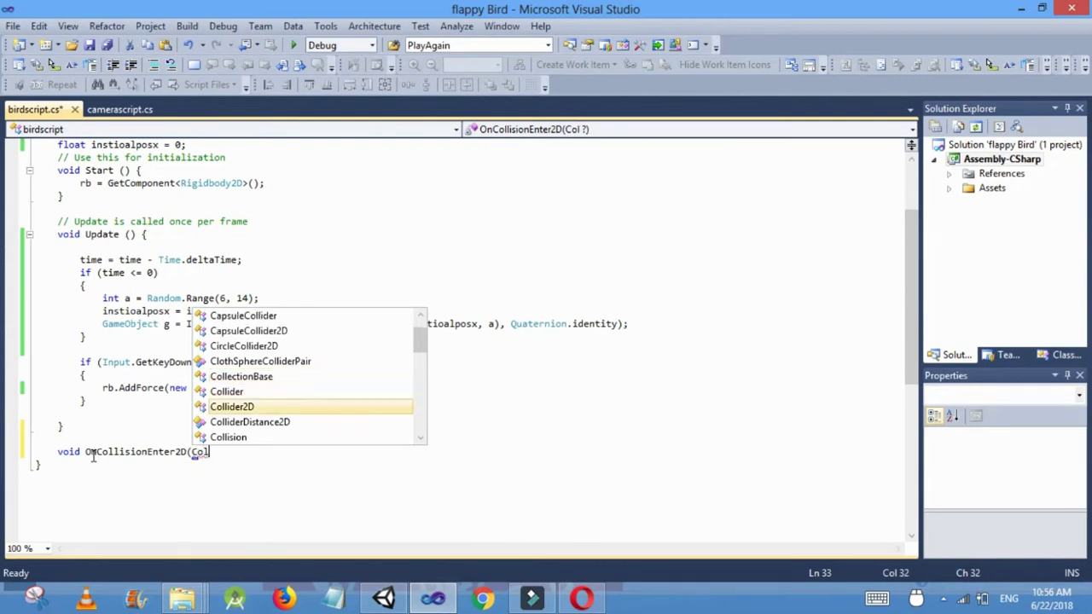
key("Tab")
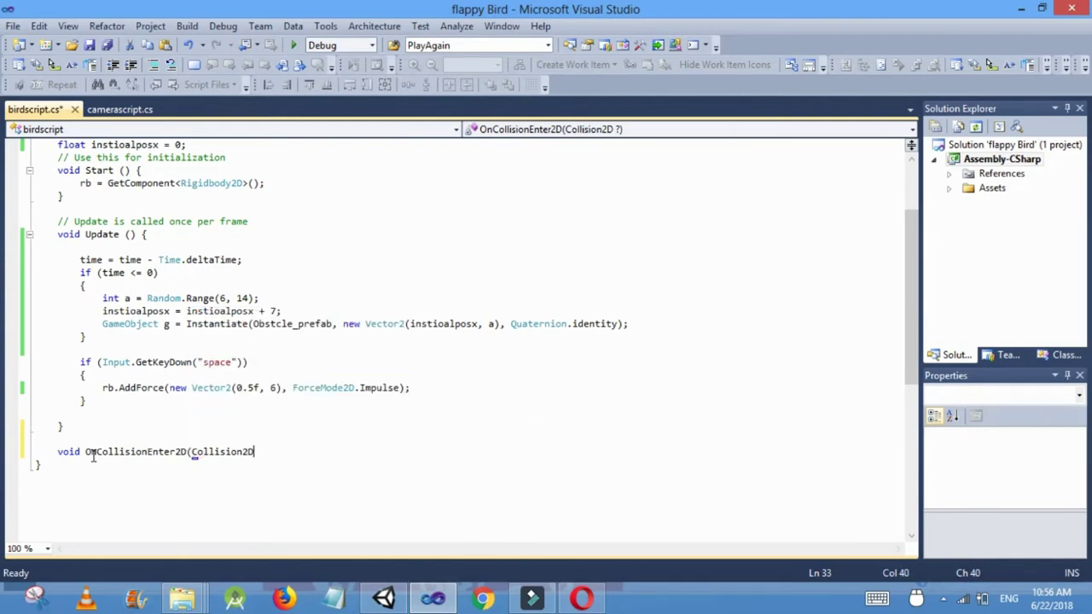
type("col)")
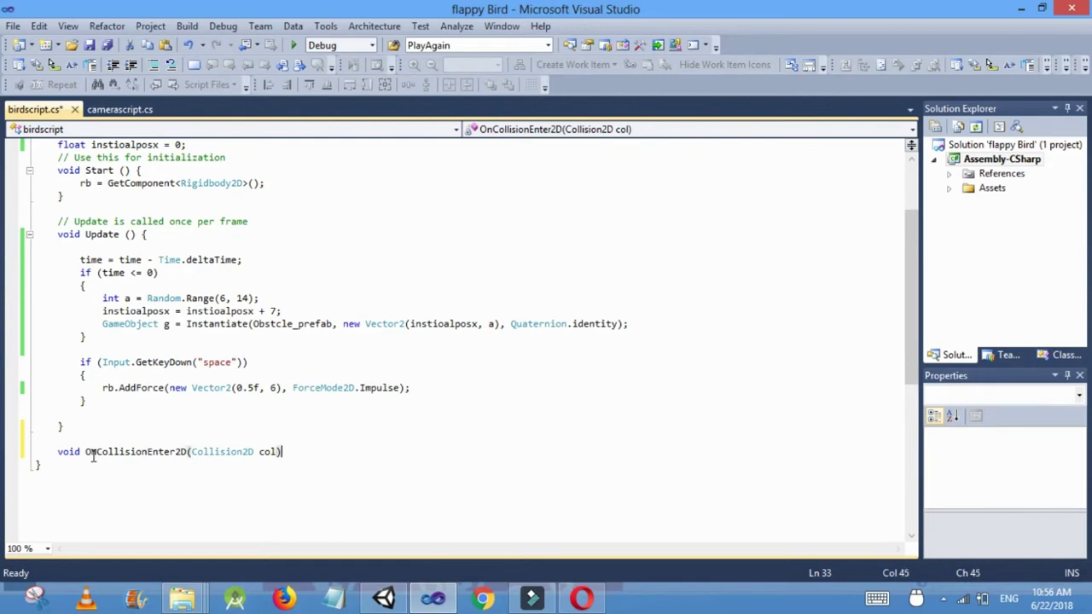
key("Return")
type("{")
key("Return")
key("Return")
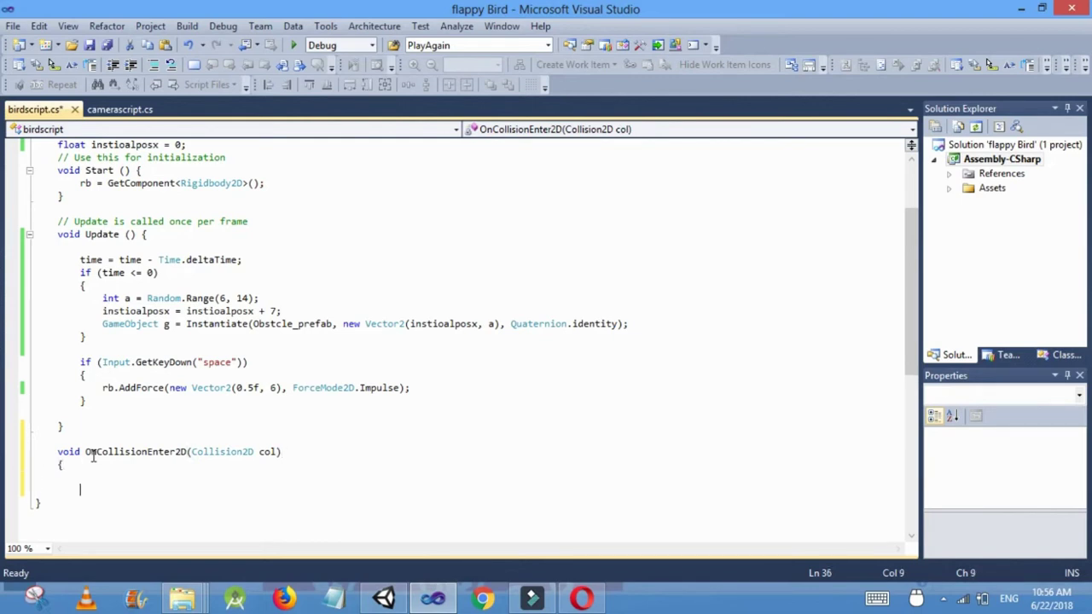
type("}")
key("Up")
Inside it, add an if block checking col.gameObject.tag == "obstacle".
type("if(col.game")
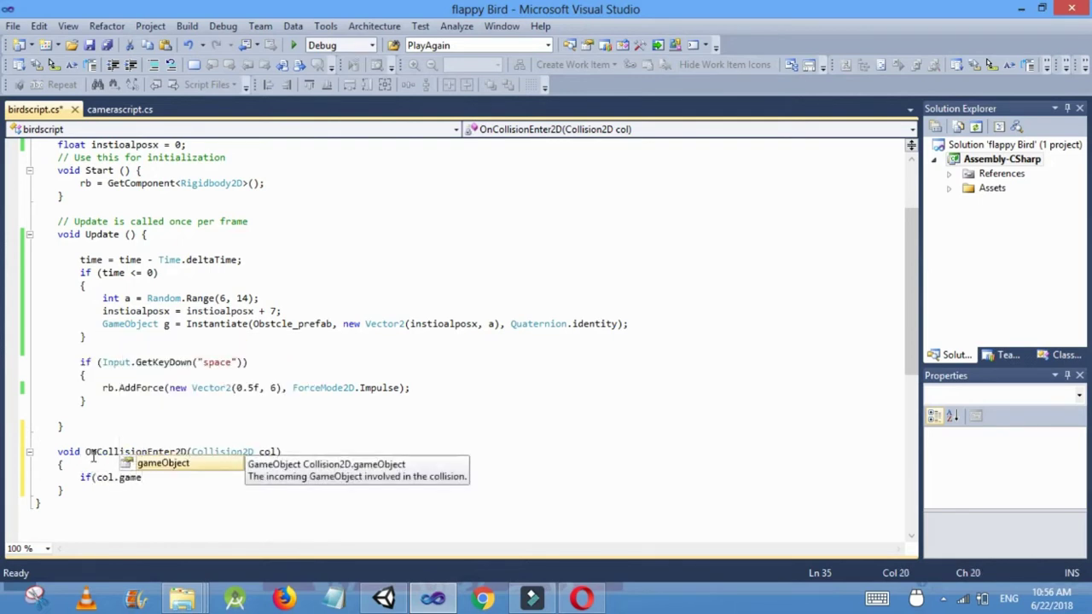
key("Tab")
type(".")
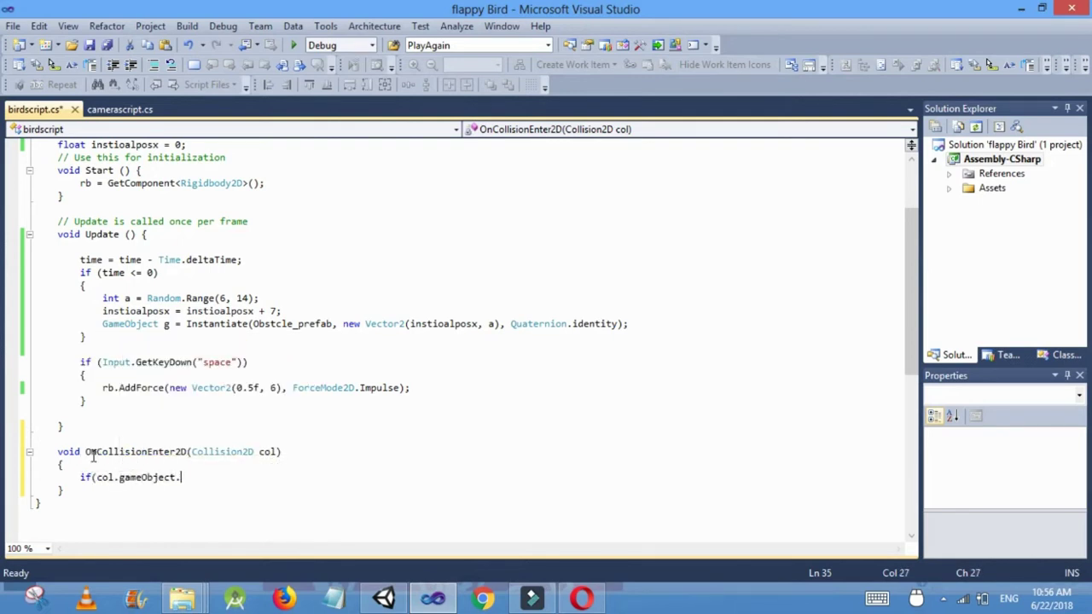
type("tag")
key("Escape")
type("==\"obstacl")
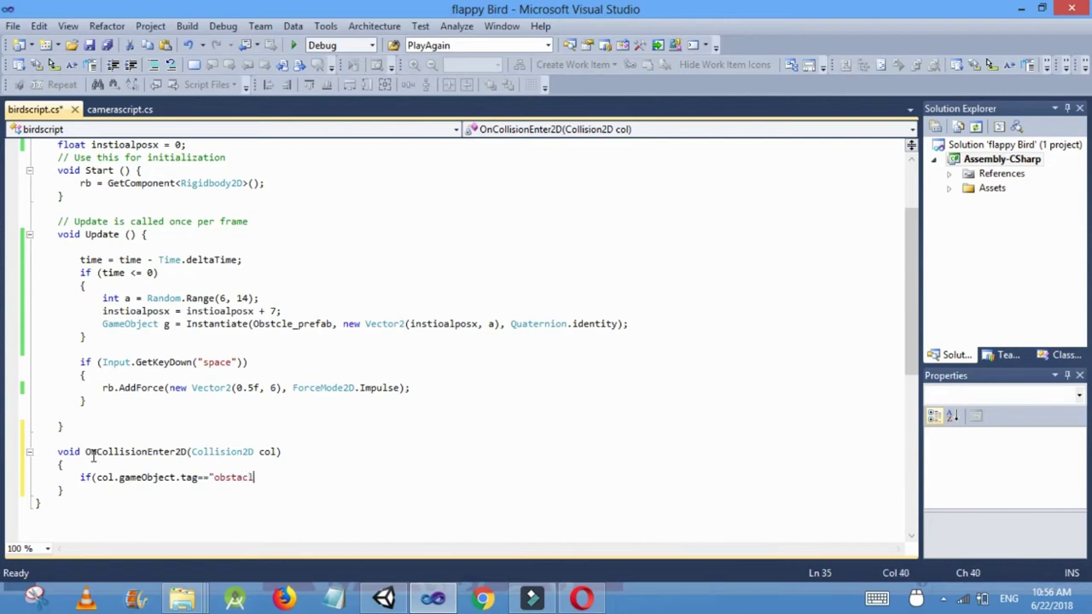
type("e\")")
key("Return")
type("{")
key("Return")
key("Return")
type("}")
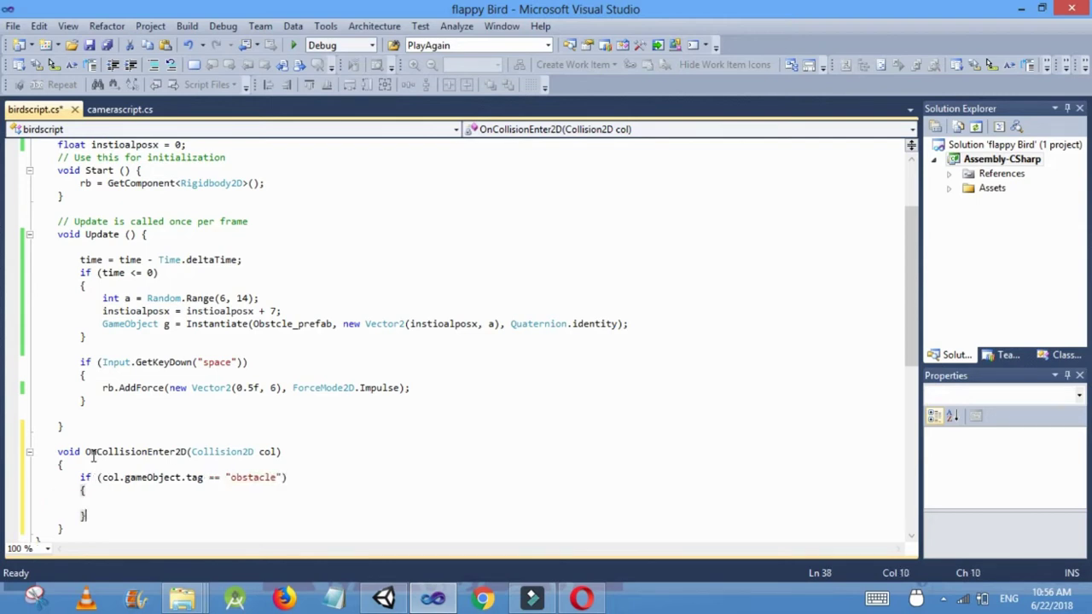
key("Up")
Make the if block call Debug.Log("gamefinished"); and save the script.
type("Debug.log")
key("Escape")
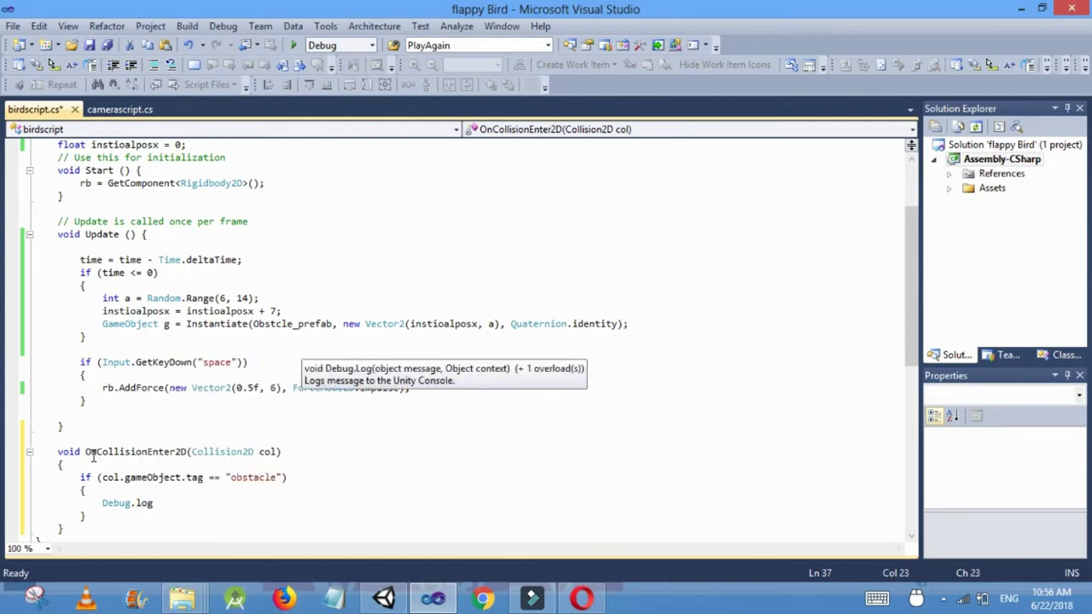
type("(game")
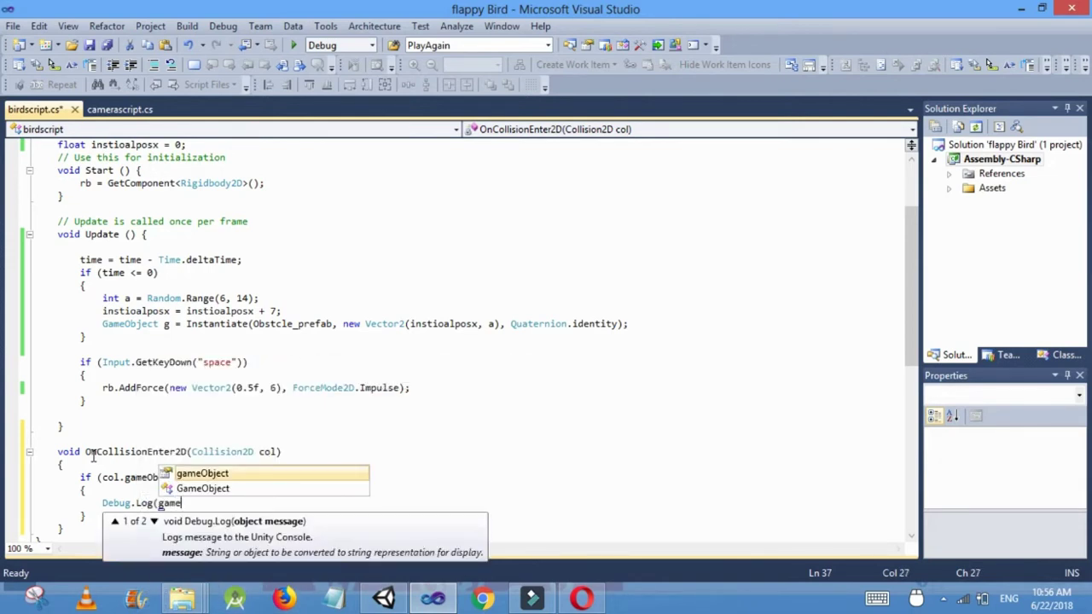
key("BackSpace")
key("BackSpace")
key("BackSpace")
key("BackSpace")
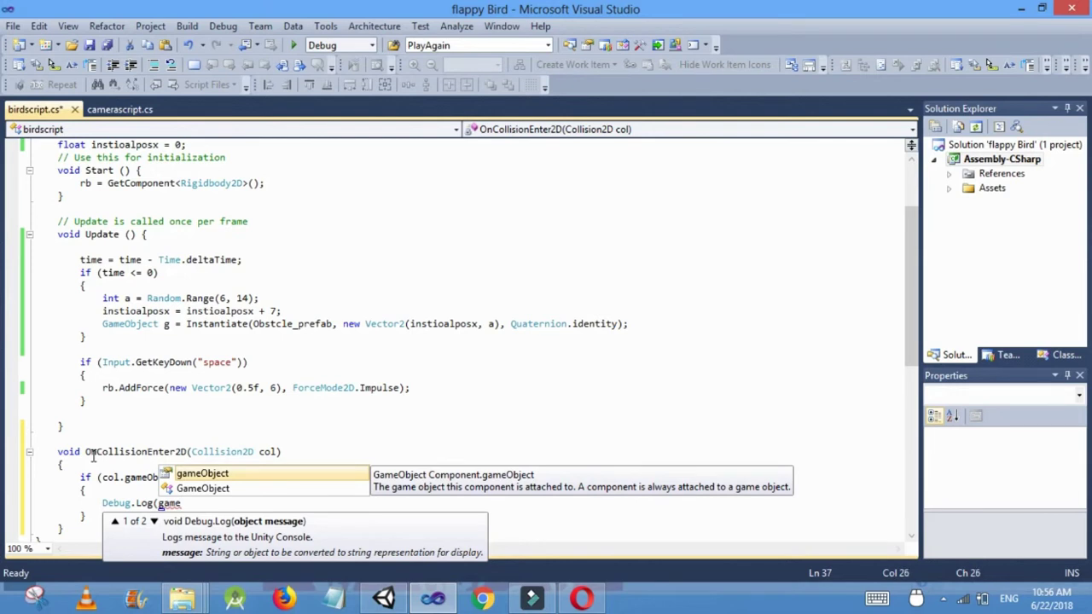
type("\"")
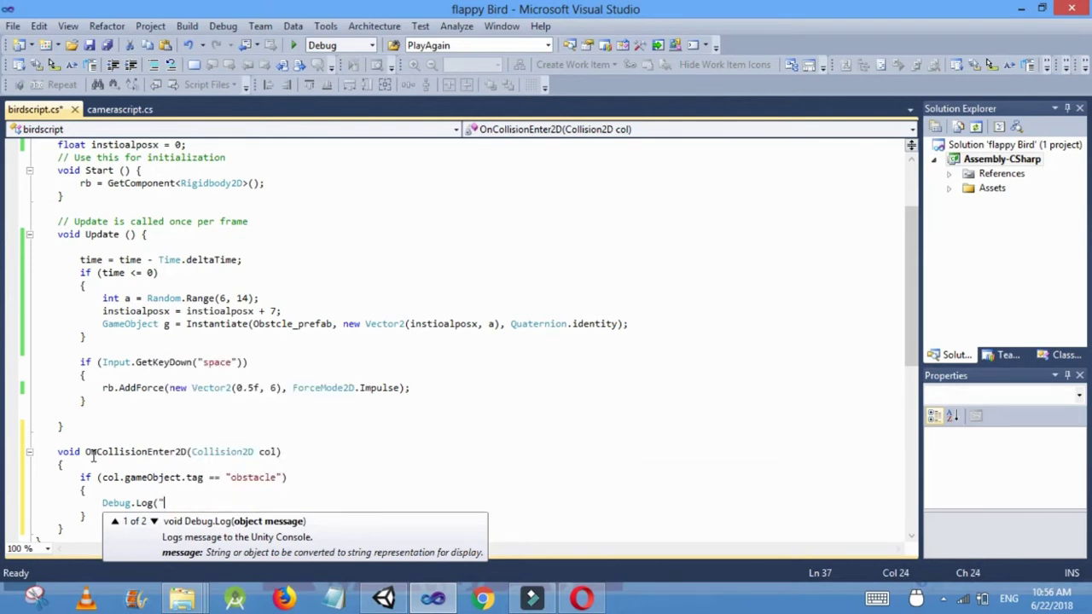
type("gamefinished\")")
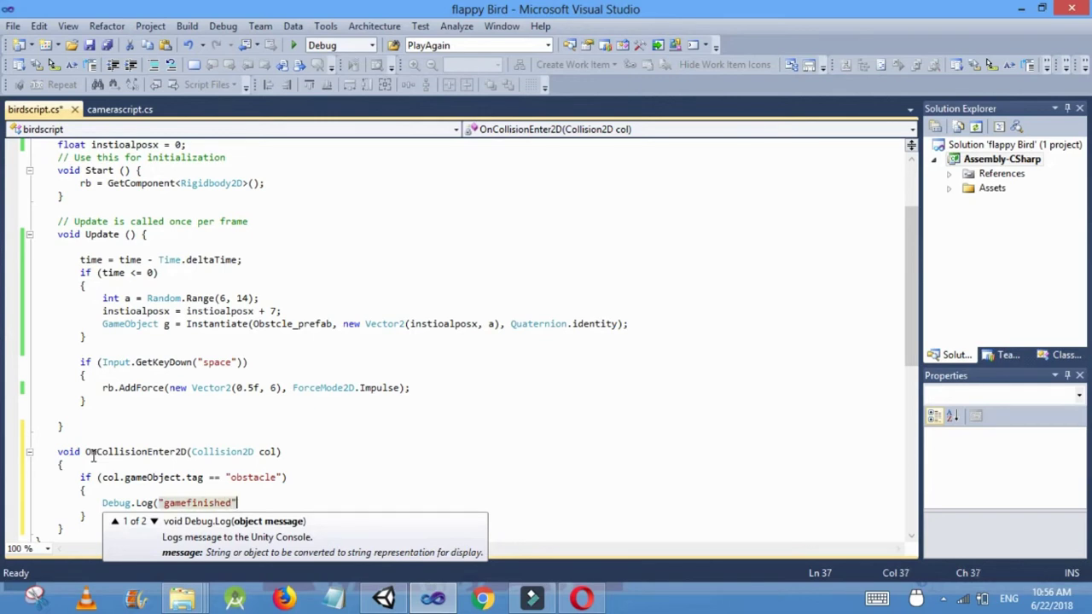
type(";")
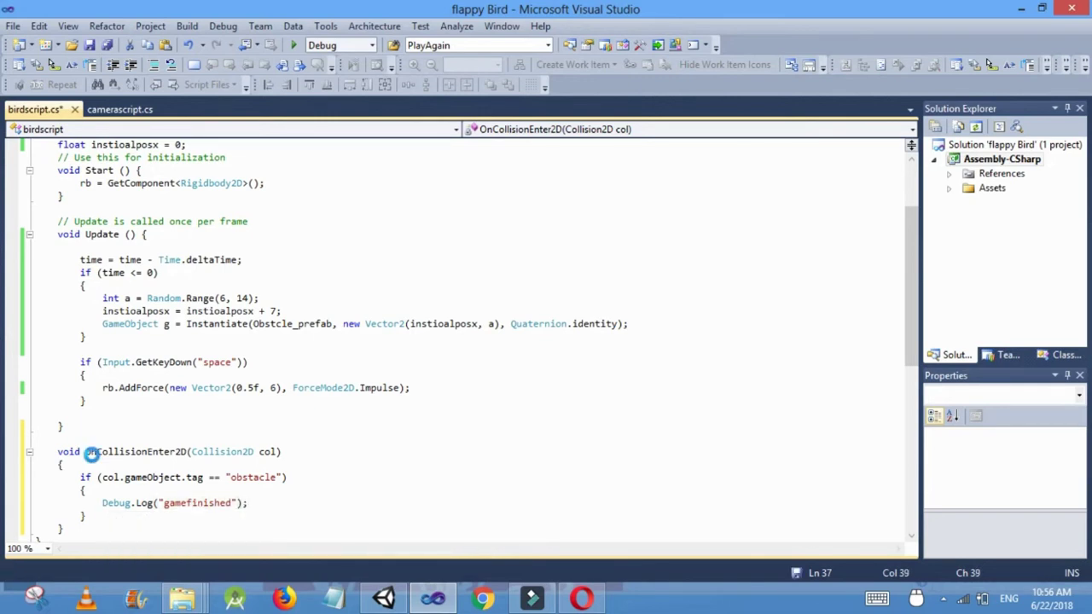
key("ctrl+s")
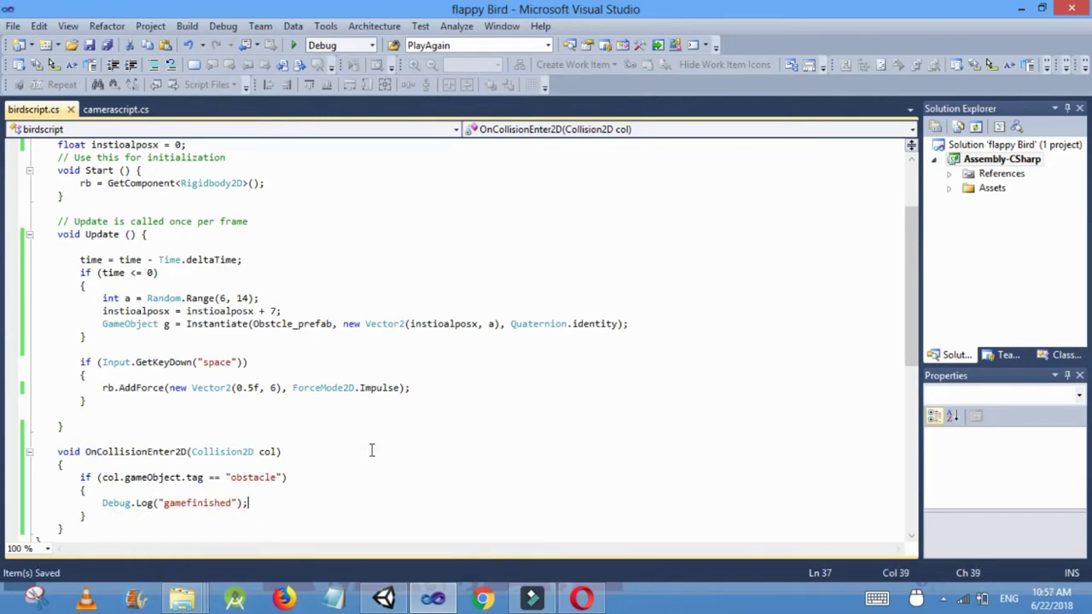
Back in Unity, create a UI Button from the Hierarchy's Create menu.
left_click(387, 597)
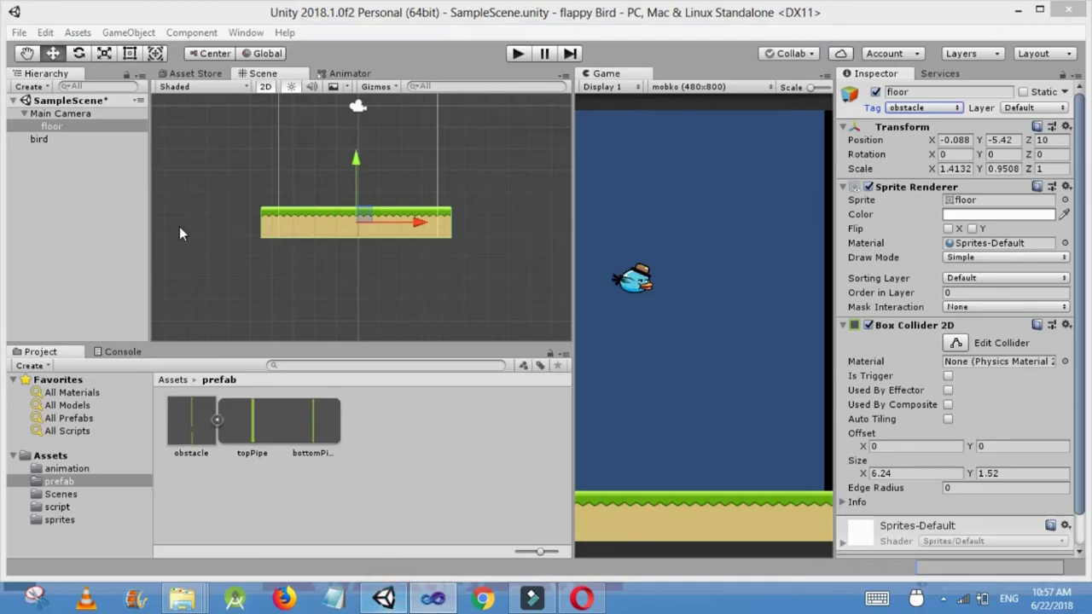
left_click(31, 87)
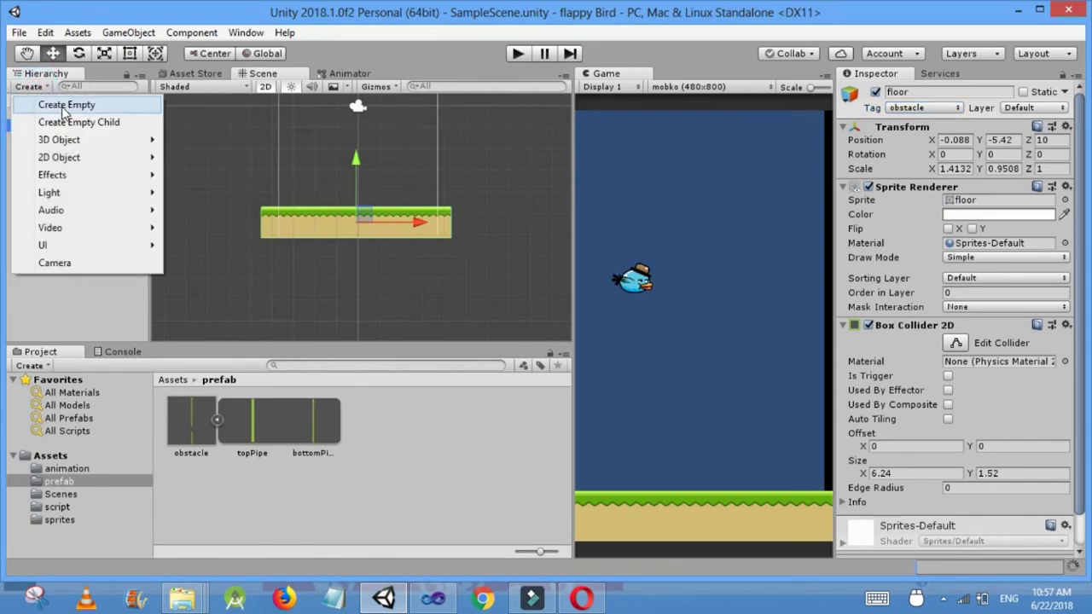
mouse_move(75, 245)
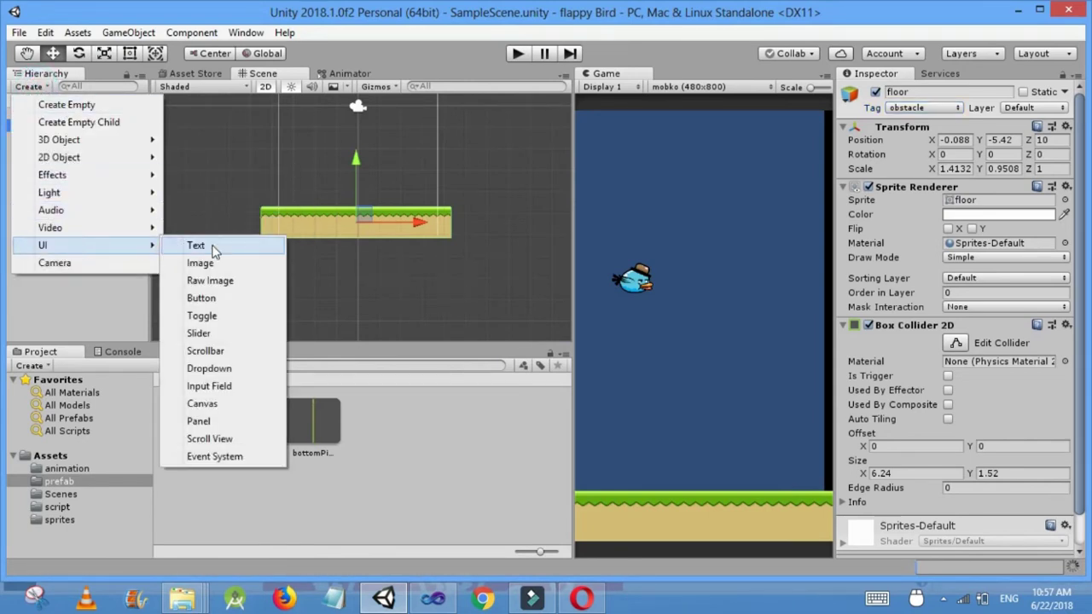
left_click(226, 299)
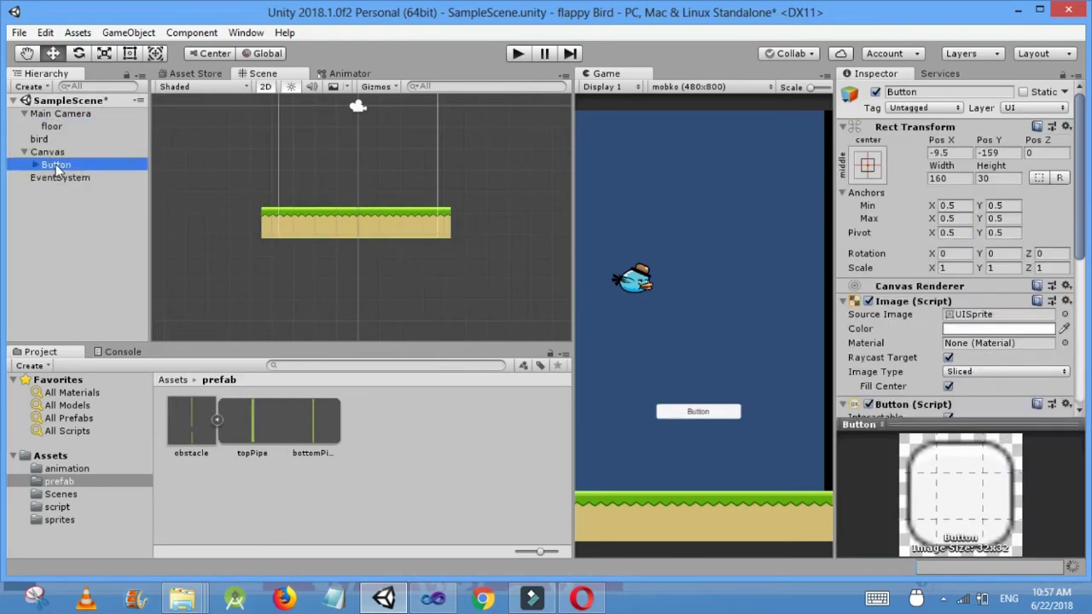
Change the button's Text child label from 'Button' to 'Play Again'.
left_click(35, 164)
left_click(67, 177)
left_click(68, 179)
left_click(68, 179)
left_click(68, 177)
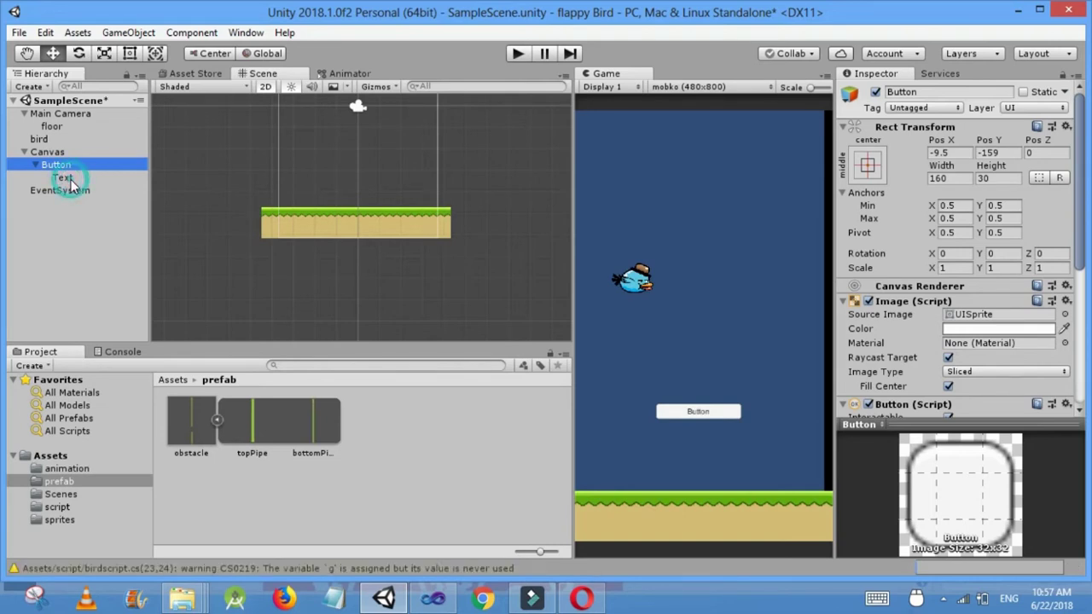
left_click(69, 177)
key("F2")
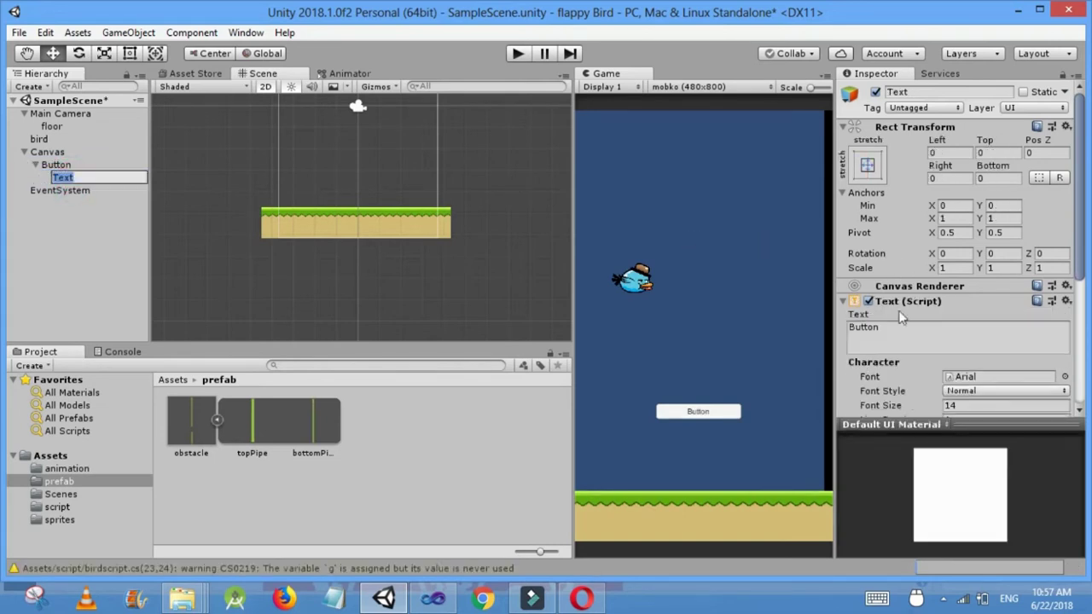
left_click(901, 332)
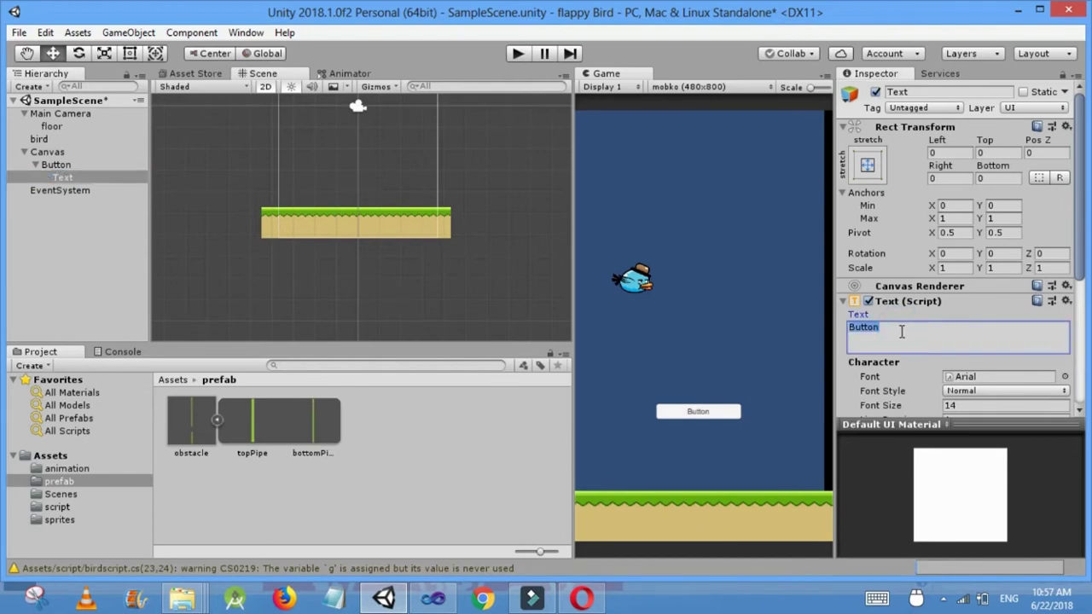
key("BackSpace")
type("Play Again")
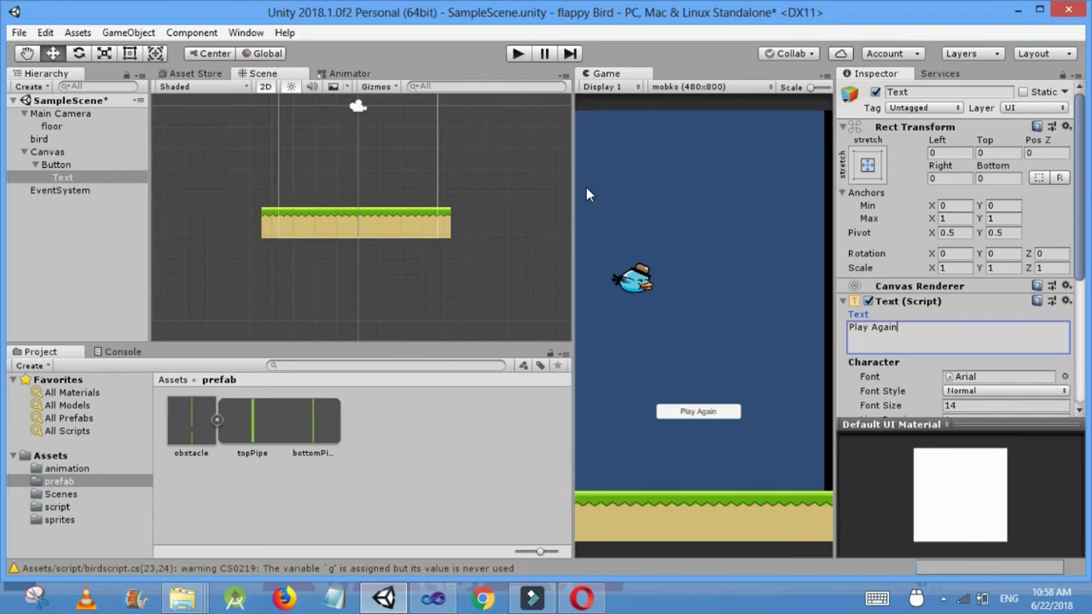
Raise the Play Again button to Pos Y 57.8 so it sits beside the bird.
left_click(586, 187)
left_click(66, 162)
left_click(65, 165)
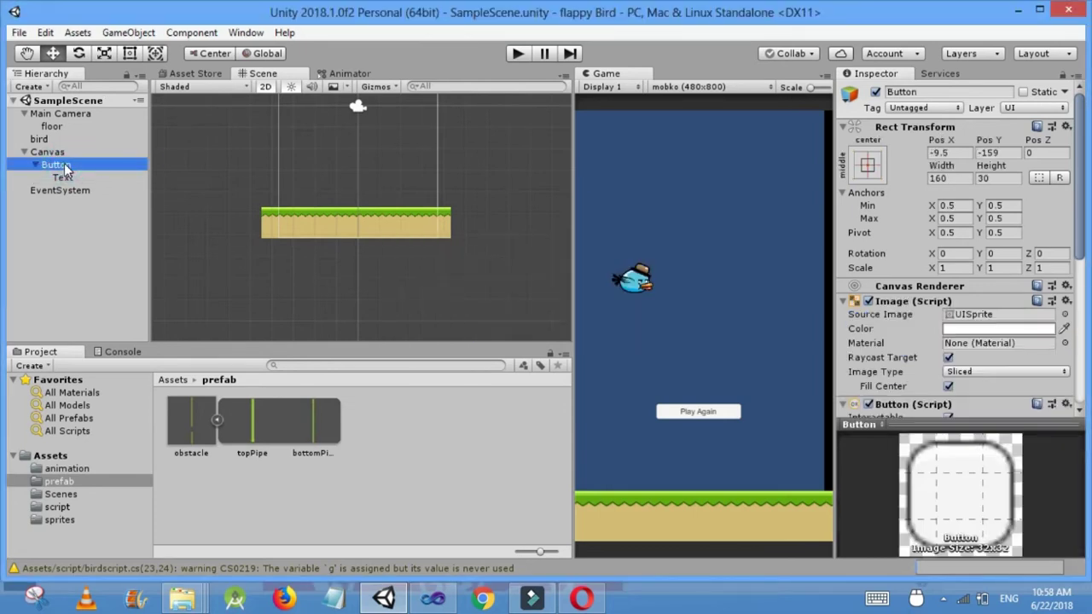
left_click(58, 164)
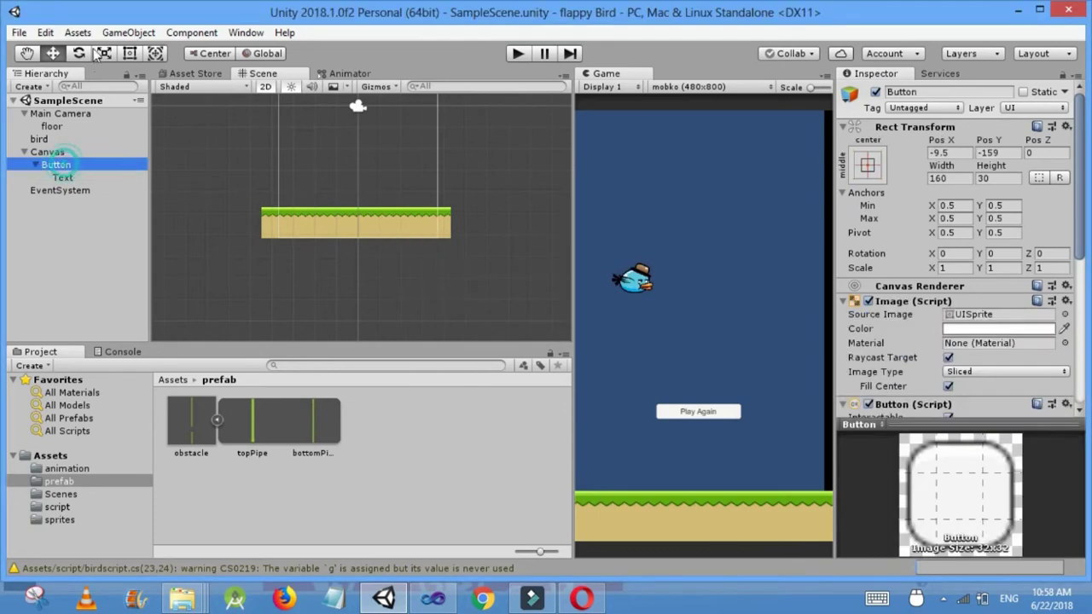
left_click(94, 212)
left_click(77, 165)
double_click(60, 166)
left_click_drag(360, 157, 358, 574)
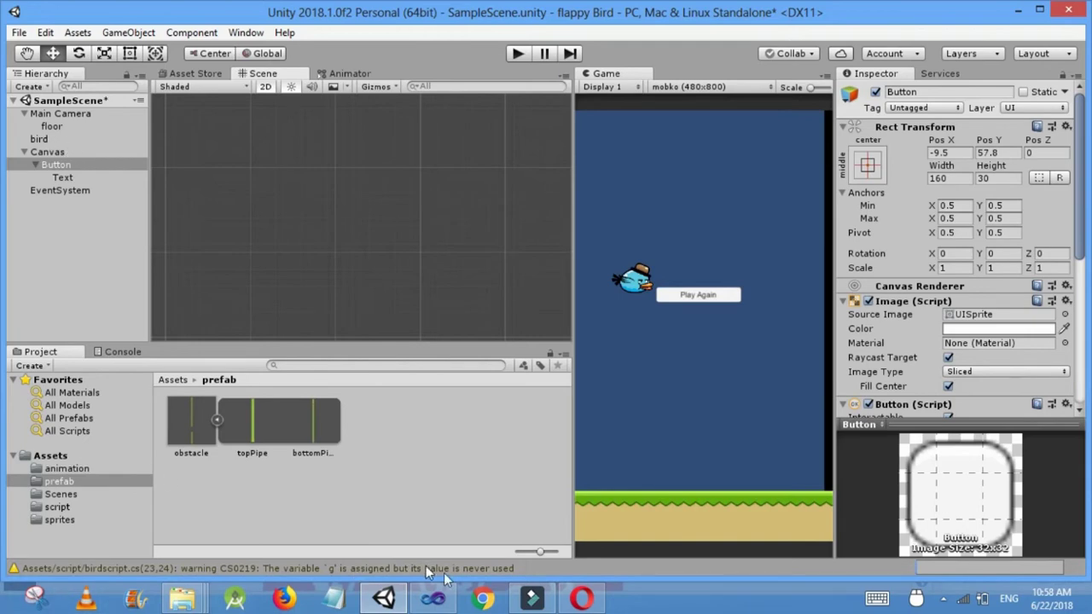
Declare a public GameObject field named playagain in birdscript.cs and save.
left_click(432, 599)
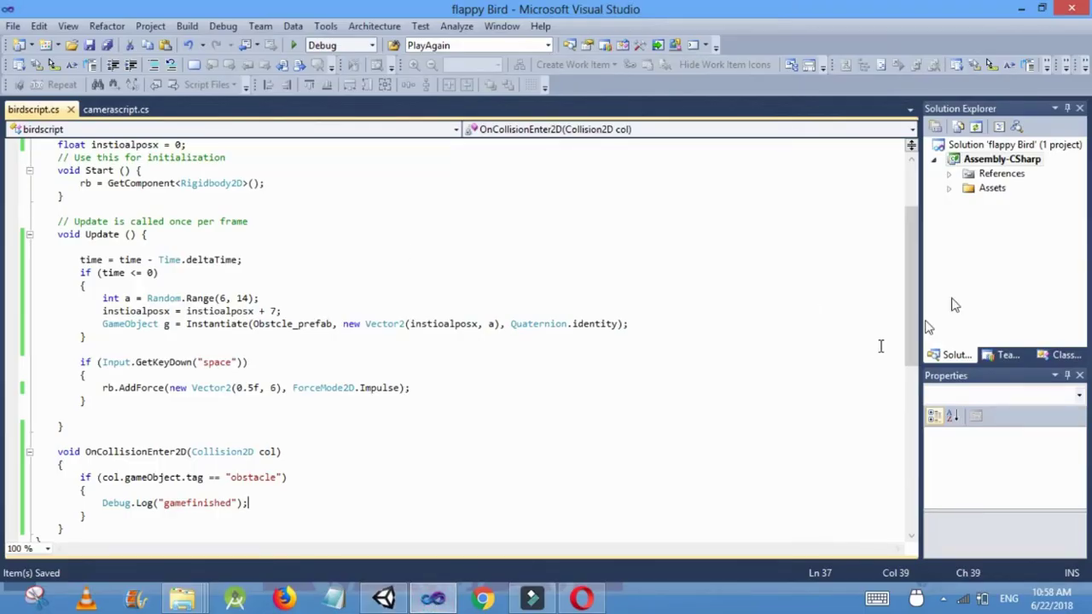
left_click_drag(913, 245, 914, 214)
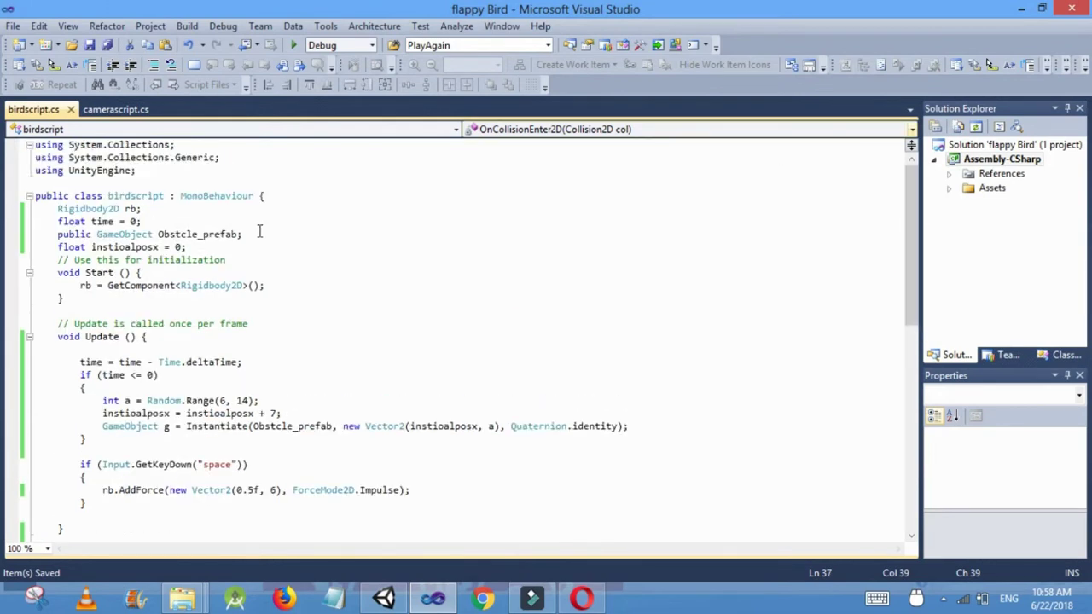
left_click(205, 246)
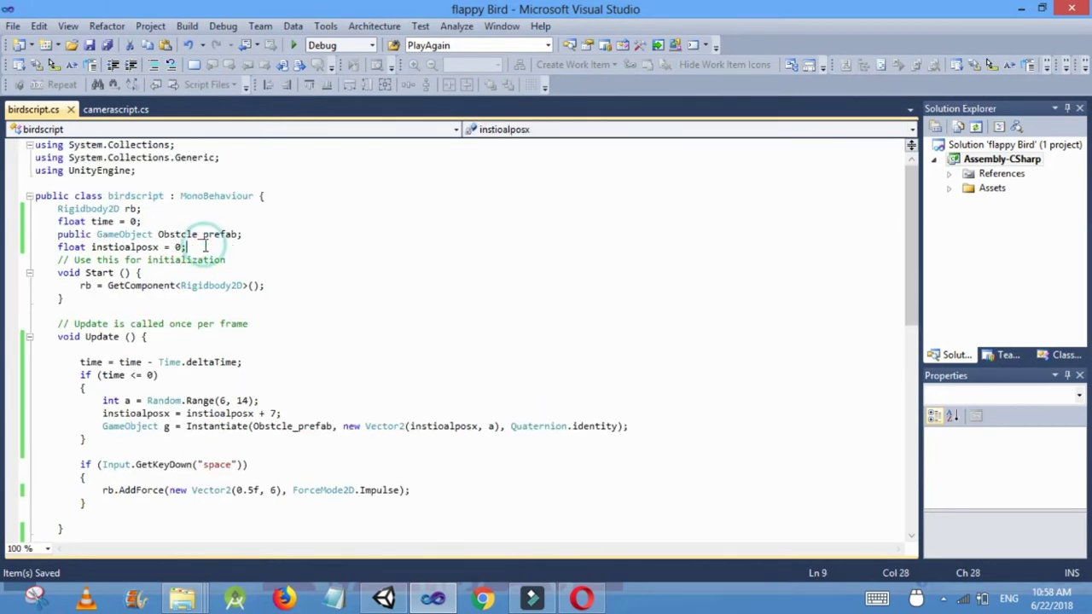
key("Return")
type("pu")
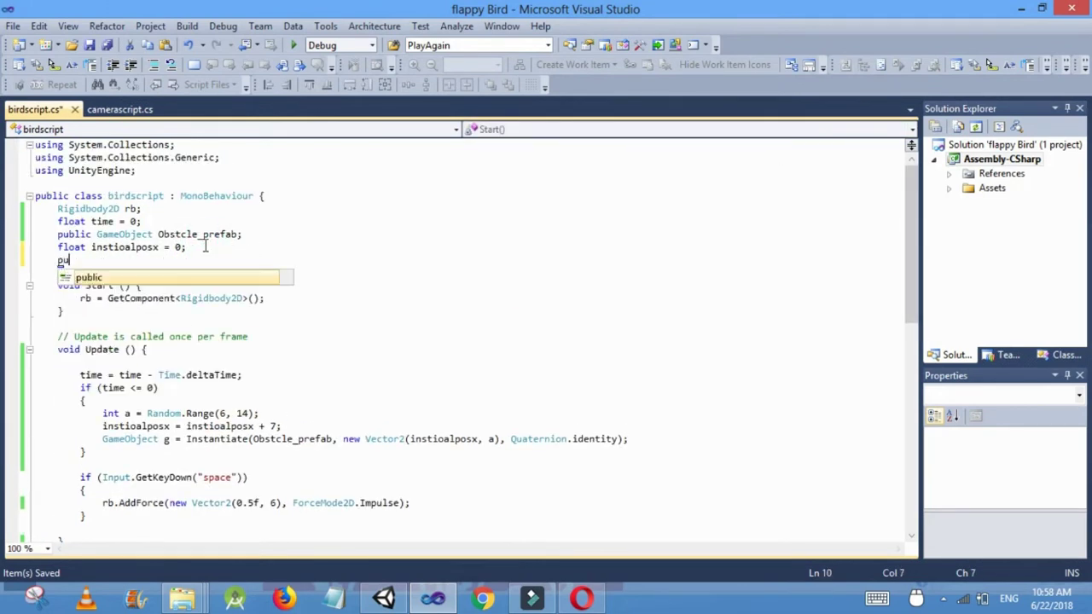
type("blic game")
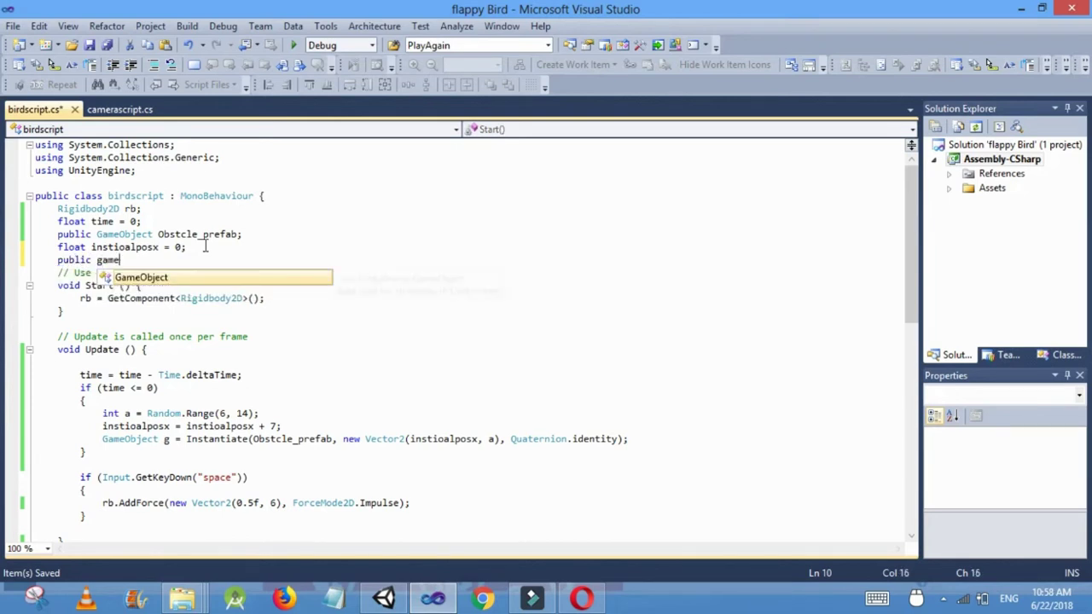
key("Tab")
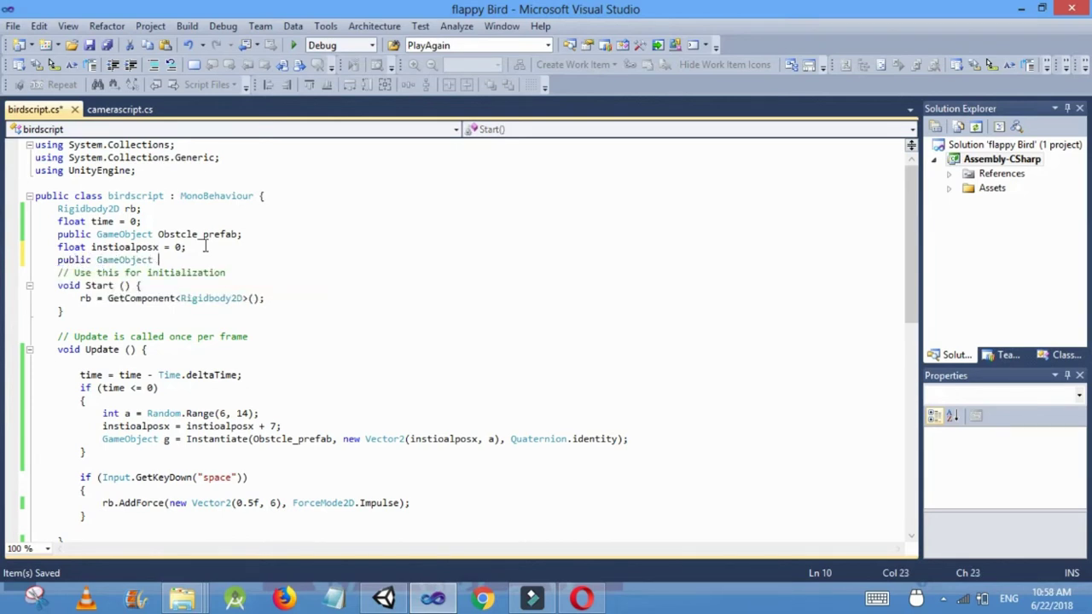
type("playagain;")
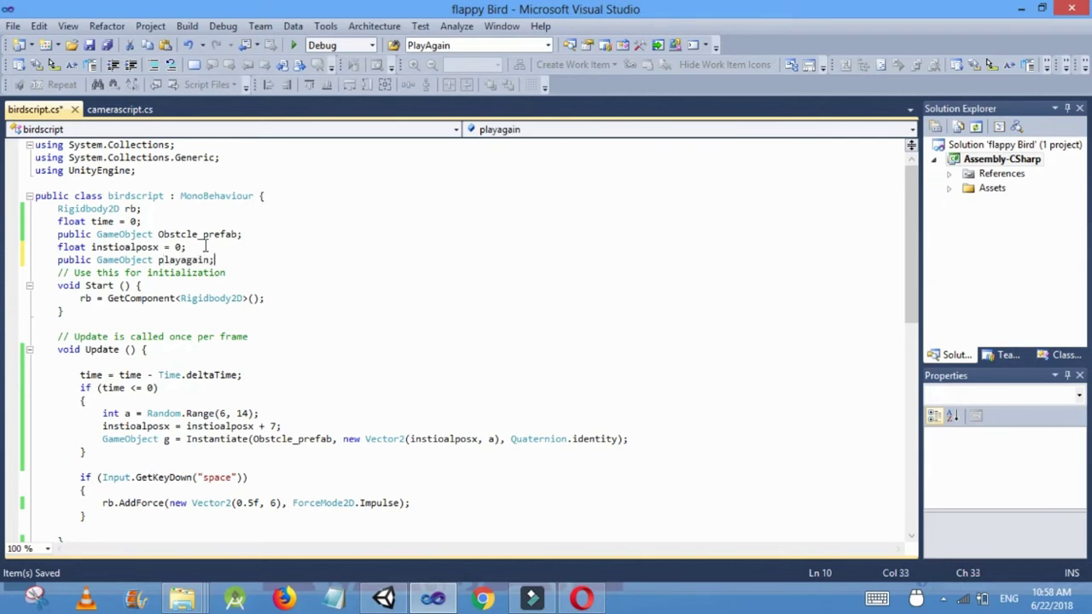
key("ctrl+s")
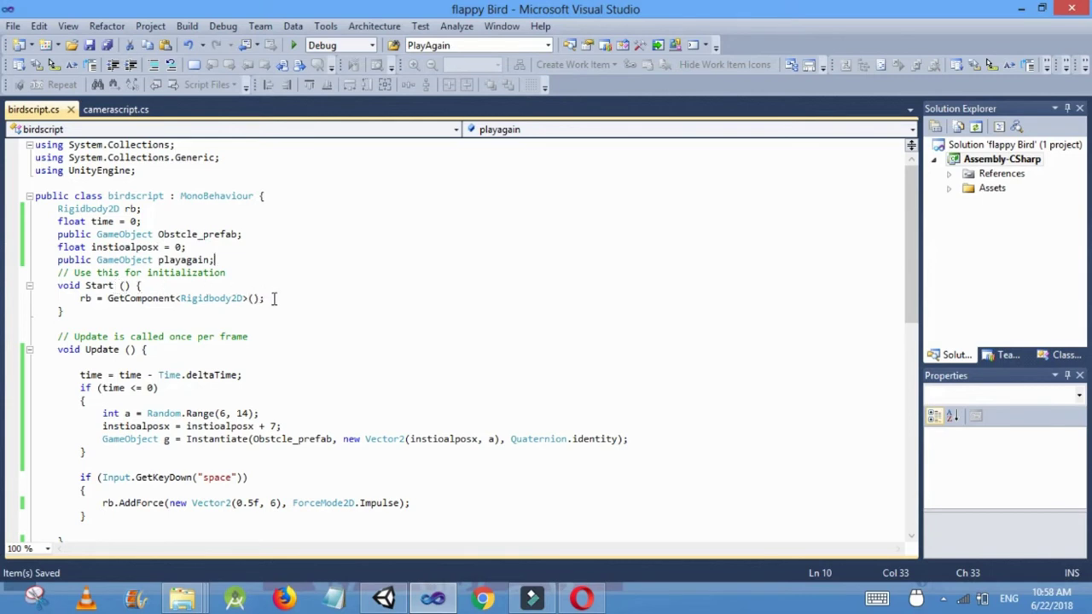
Add playagain.SetActive(false); as the first line of Start().
left_click(164, 285)
key("Return")
type("pla")
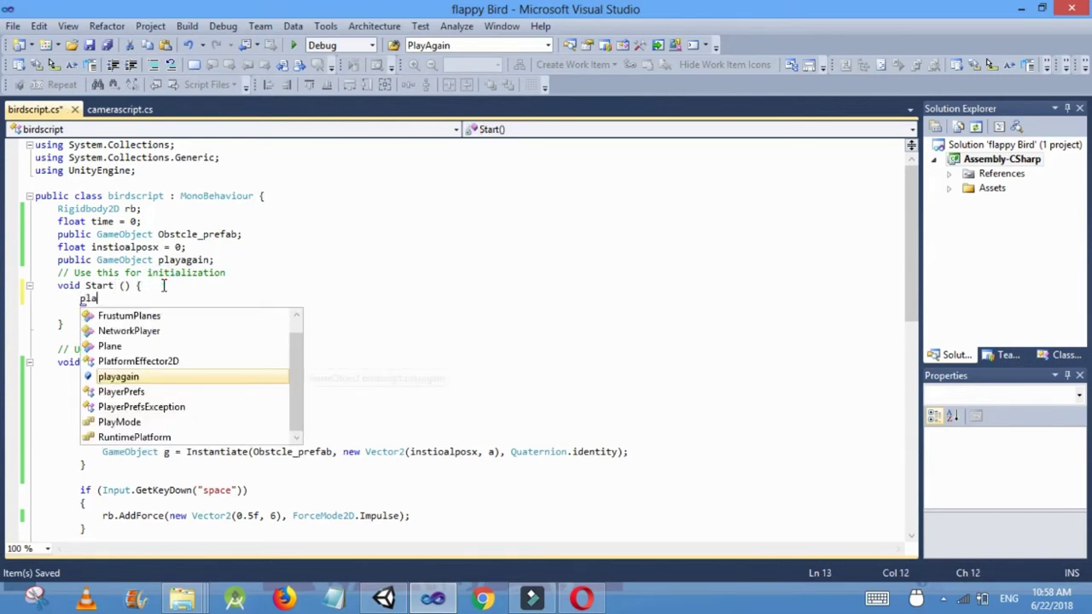
key("Tab")
type(".SetActive")
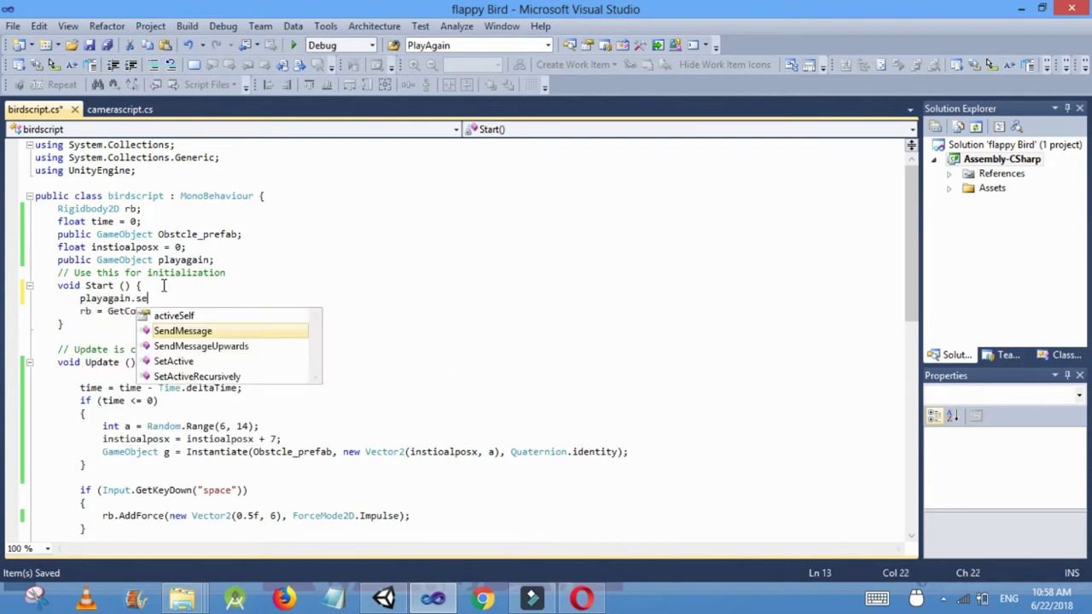
key("Tab")
type("(")
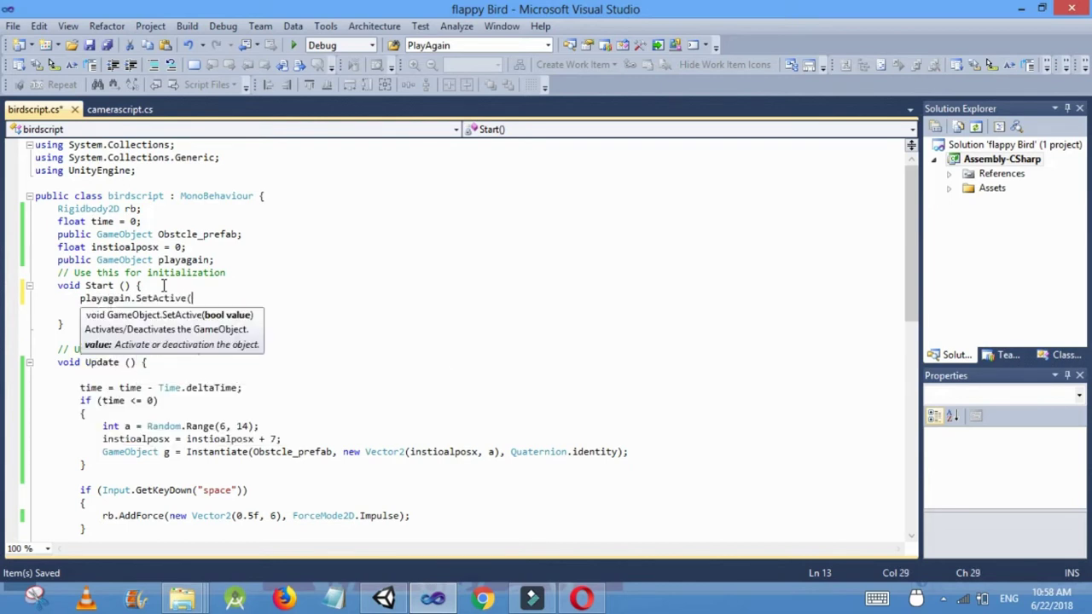
type("fa")
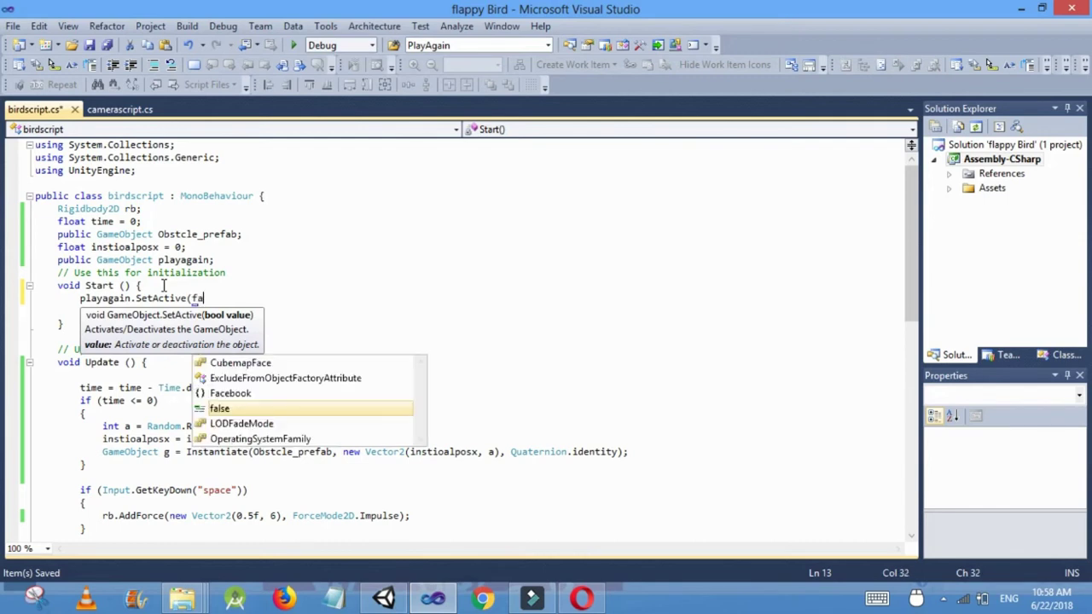
type("lse);")
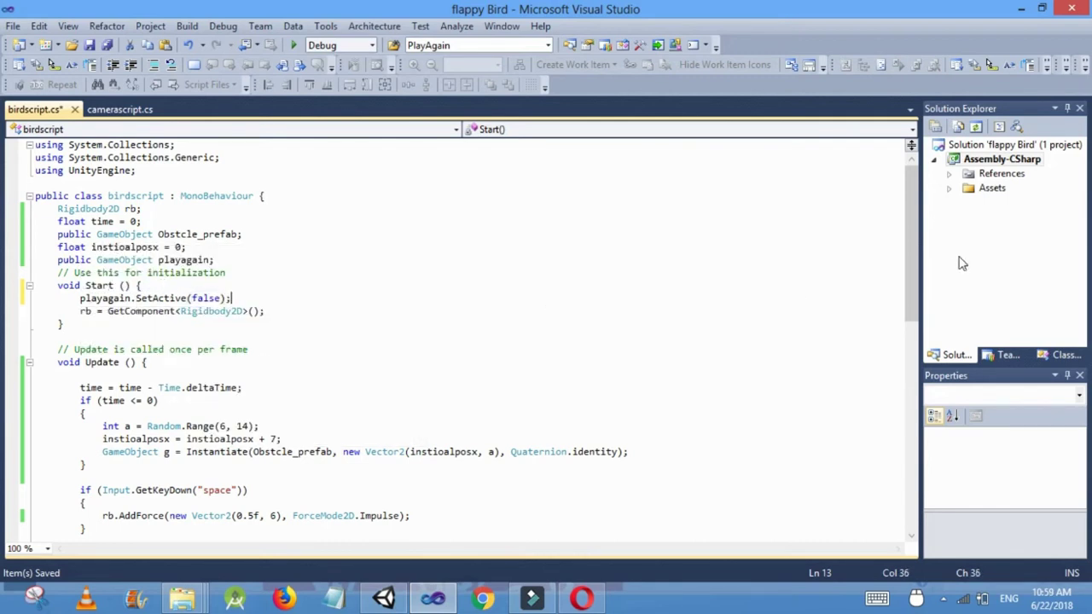
Add playagain.SetActive(true); after the Debug.Log in the obstacle collision check and save.
left_click_drag(917, 263, 912, 409)
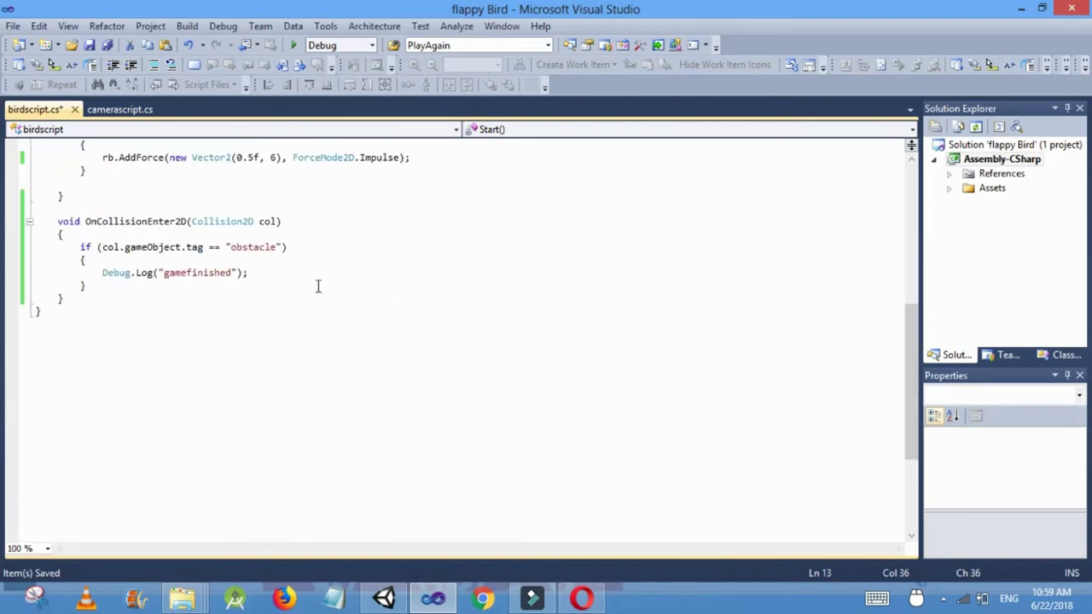
left_click(264, 278)
left_click(267, 271)
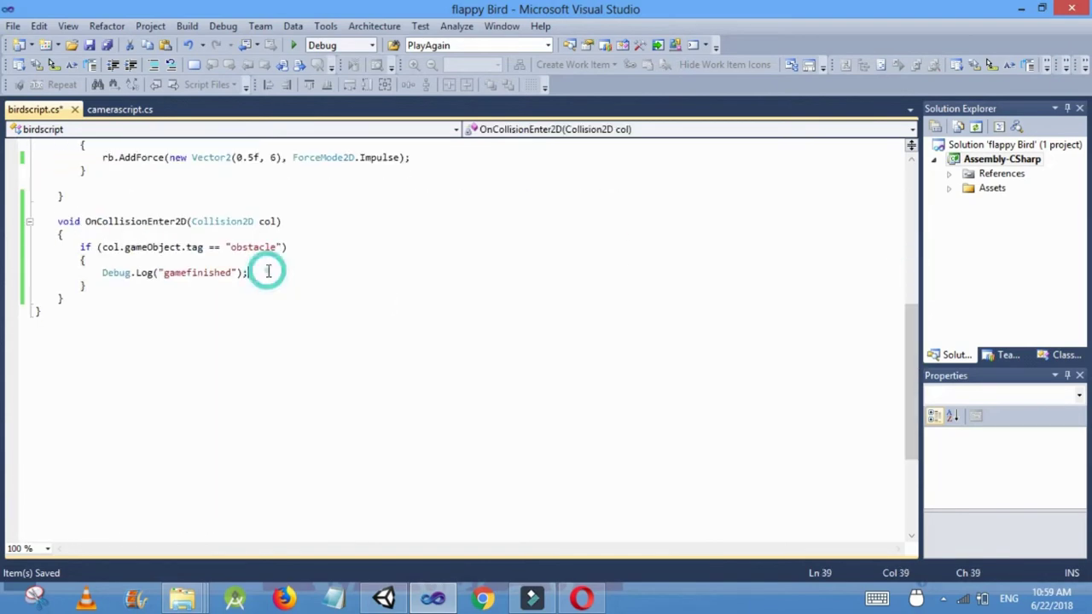
key("Return")
type("play")
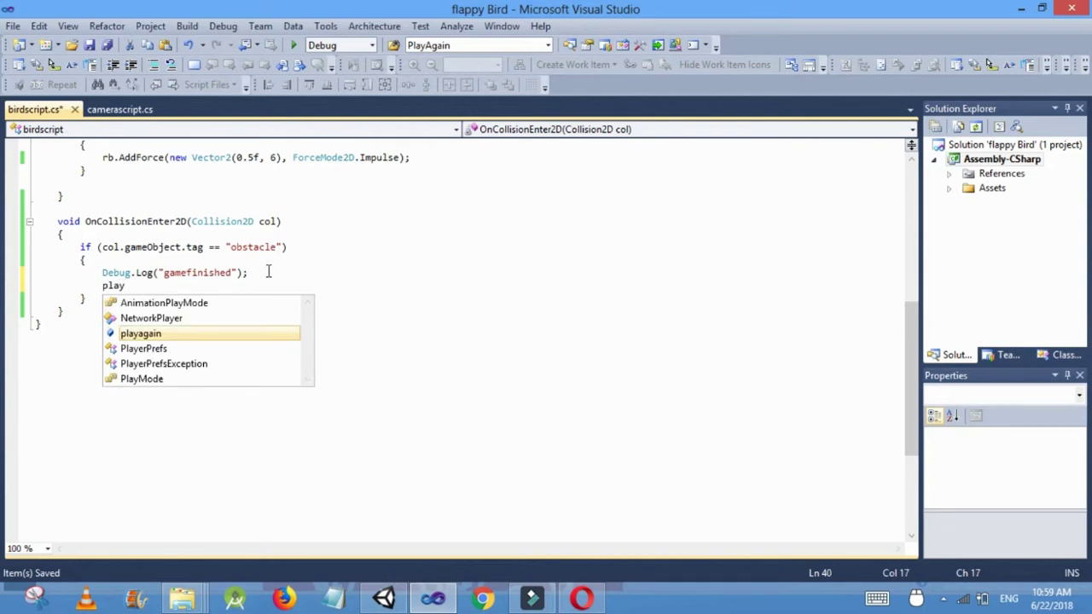
key("Tab")
type(".set")
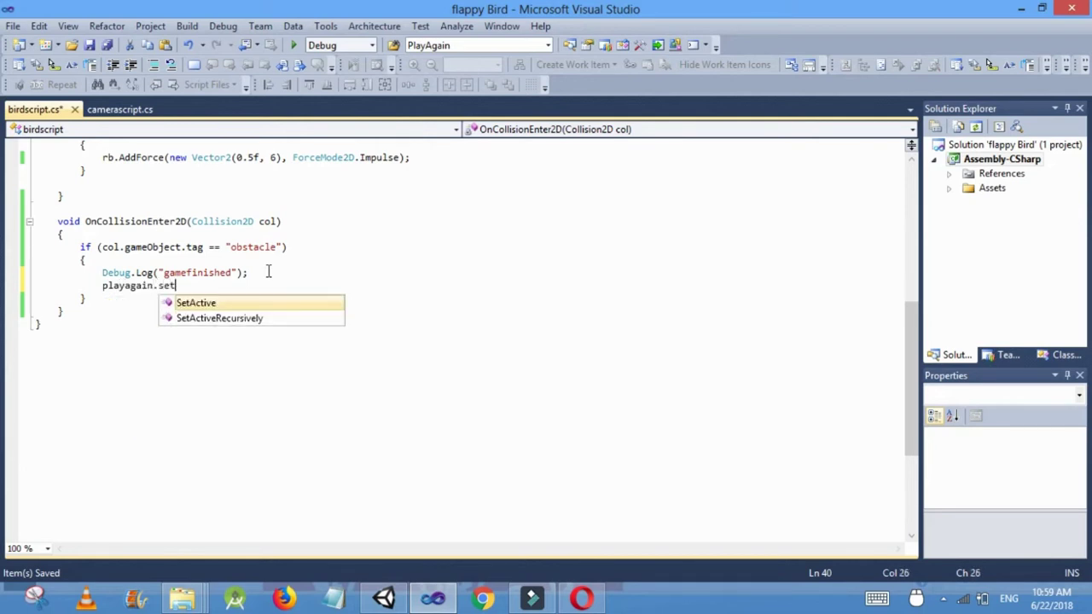
key("Tab")
type("(")
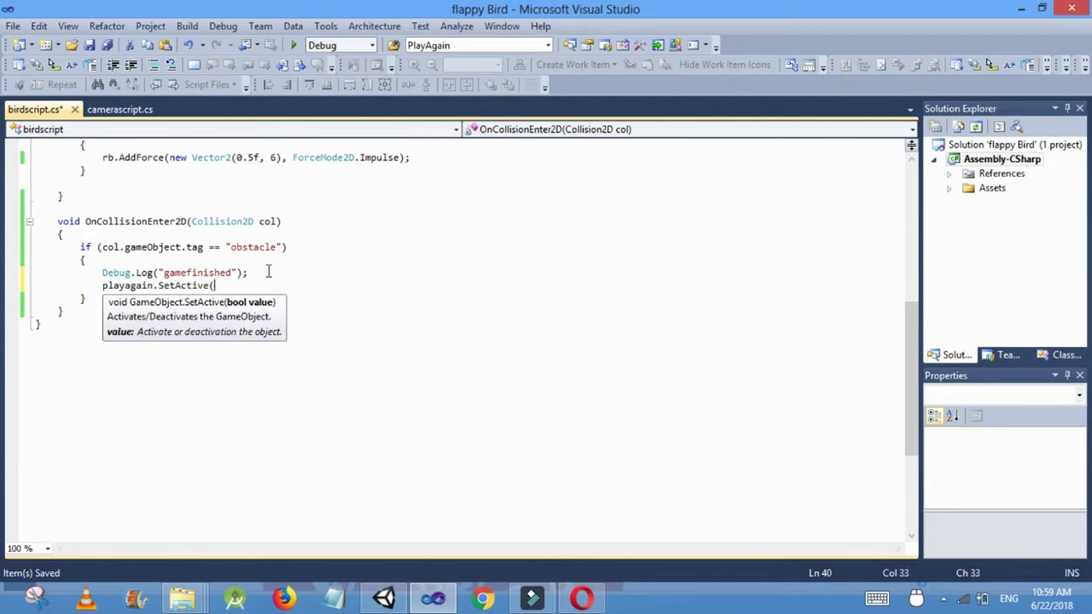
type("true")
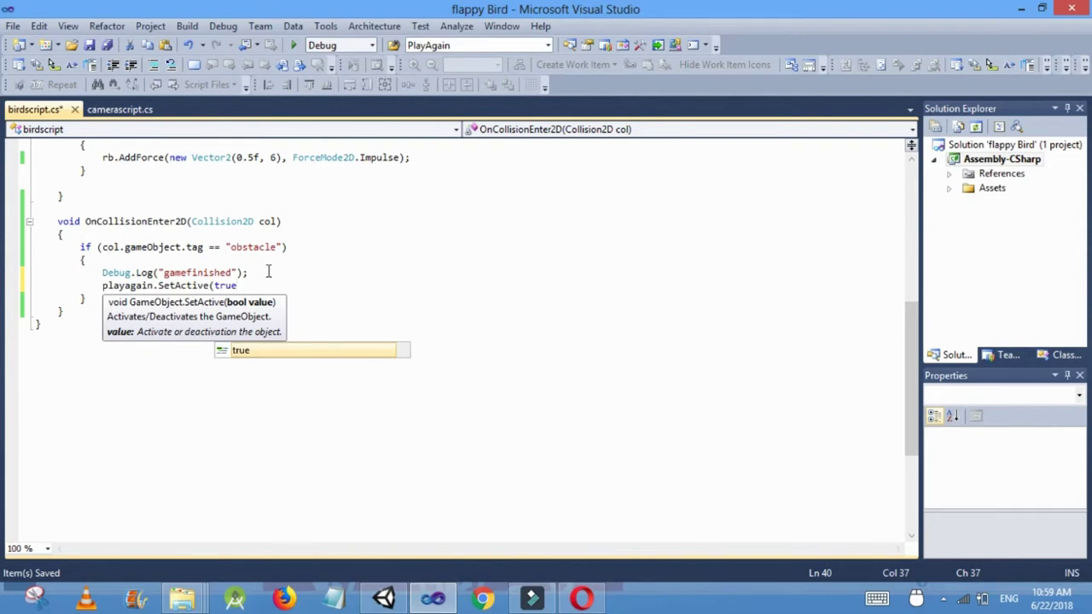
type(");")
key("ctrl+s")
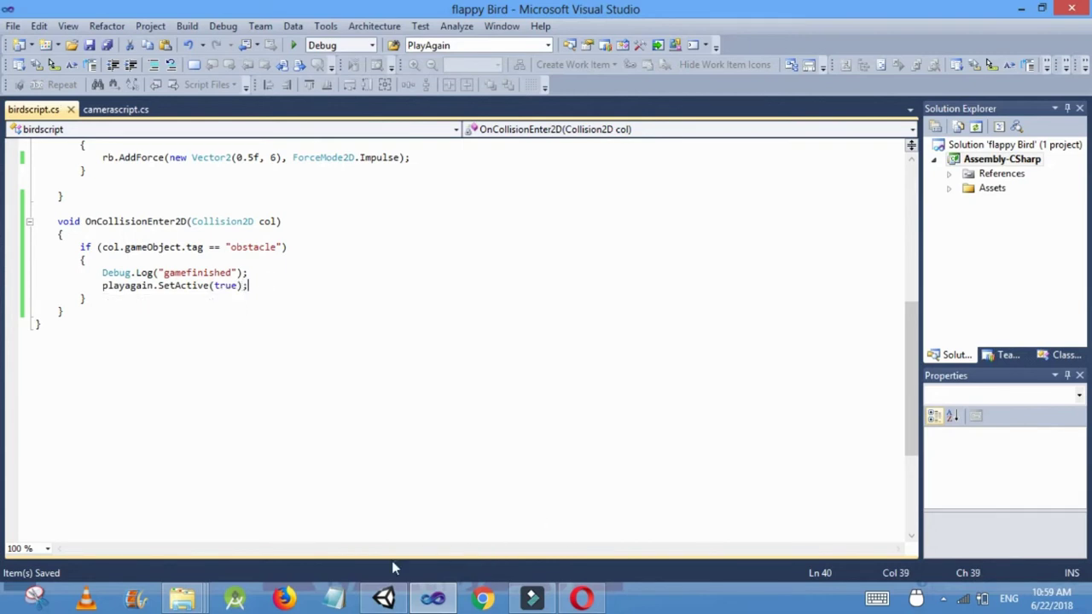
Add an empty void Onplayagain_cicked() method below the collision method.
left_click(75, 311)
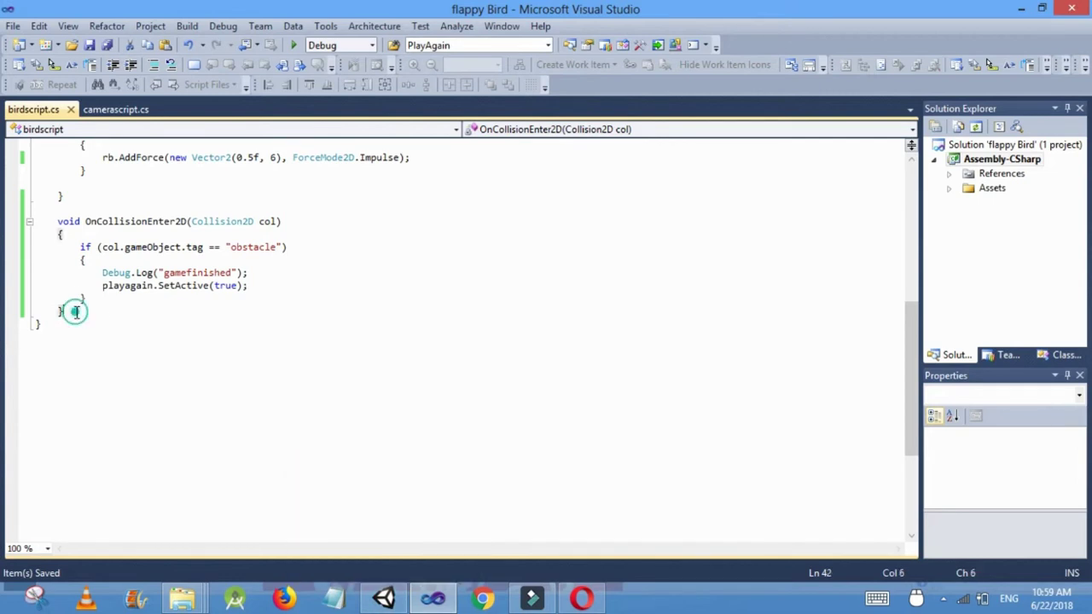
key("Return")
key("Return")
type("v")
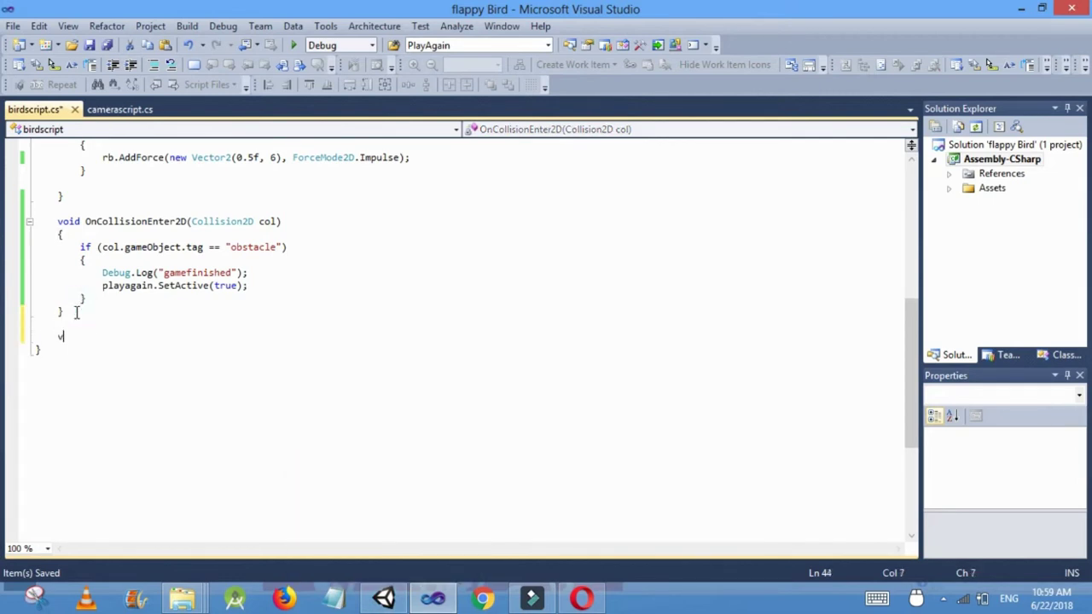
type("oid On")
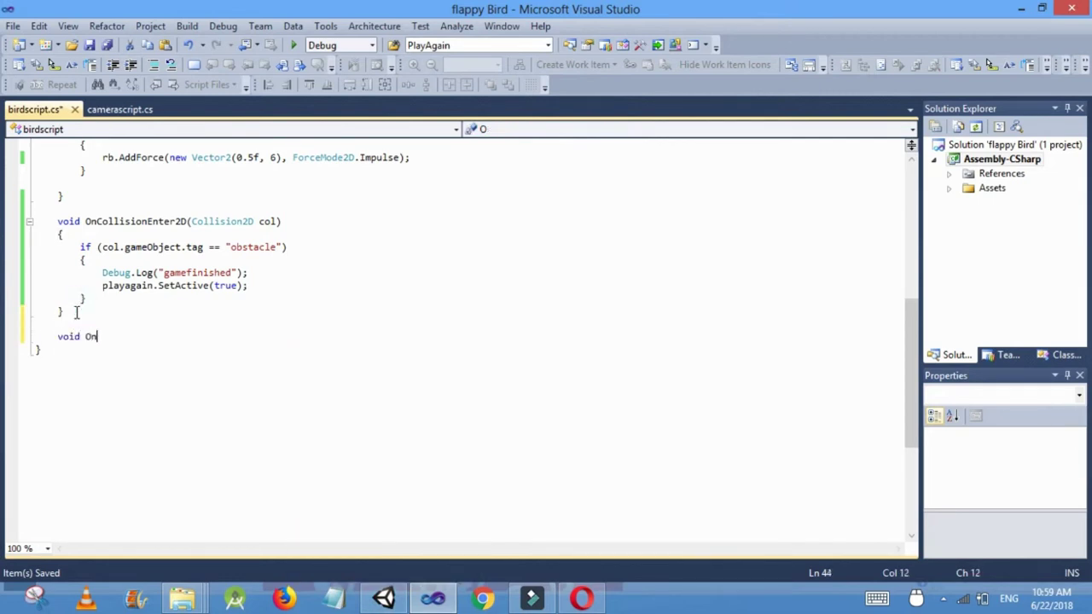
type("playagain_ci")
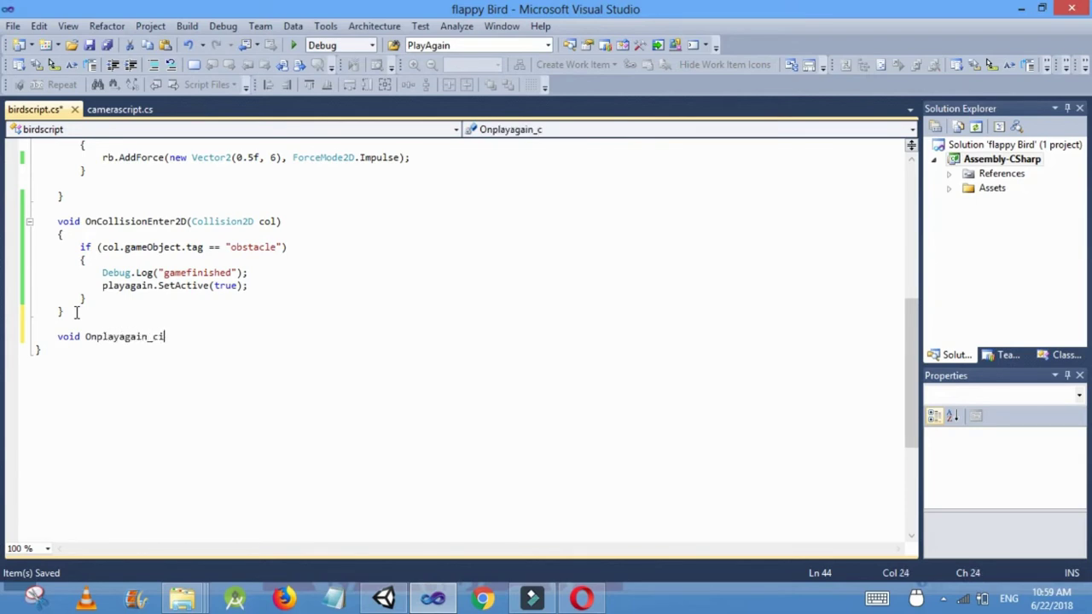
type("cked()")
key("Return")
type("{")
key("Return")
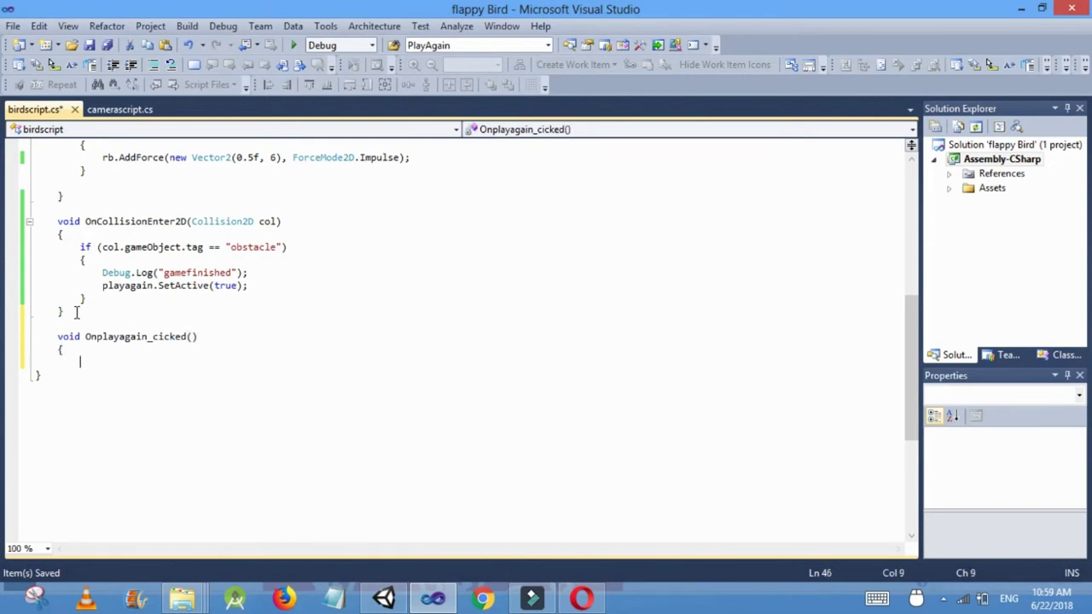
key("Return")
type("}")
key("Up")
Add 'using UnityEngine.SceneManagement;' below the existing using lines.
scroll(909, 322, "up", 10)
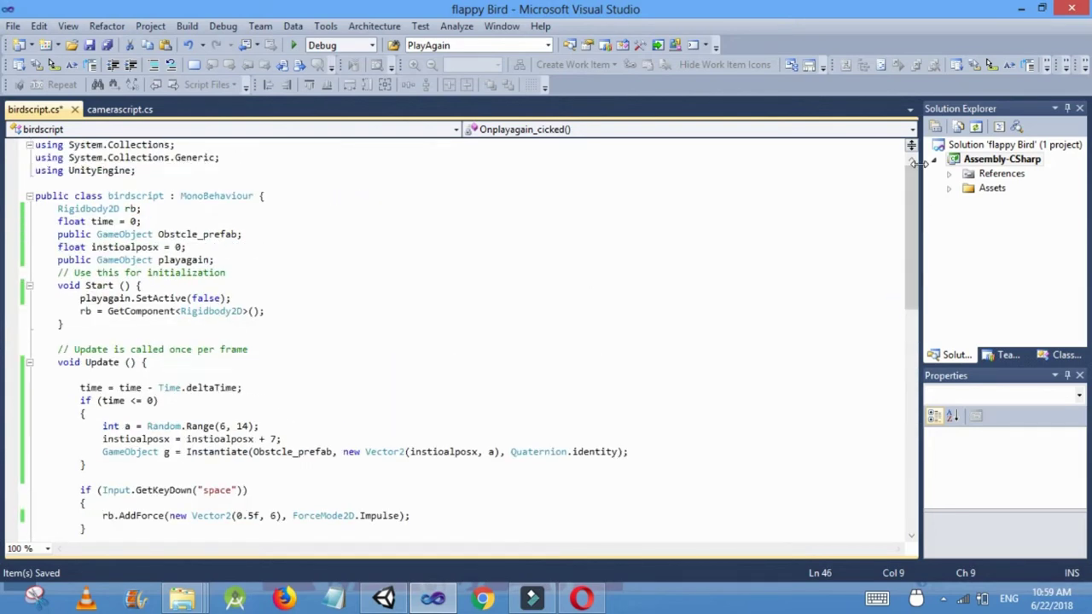
left_click(157, 168)
key("Return")
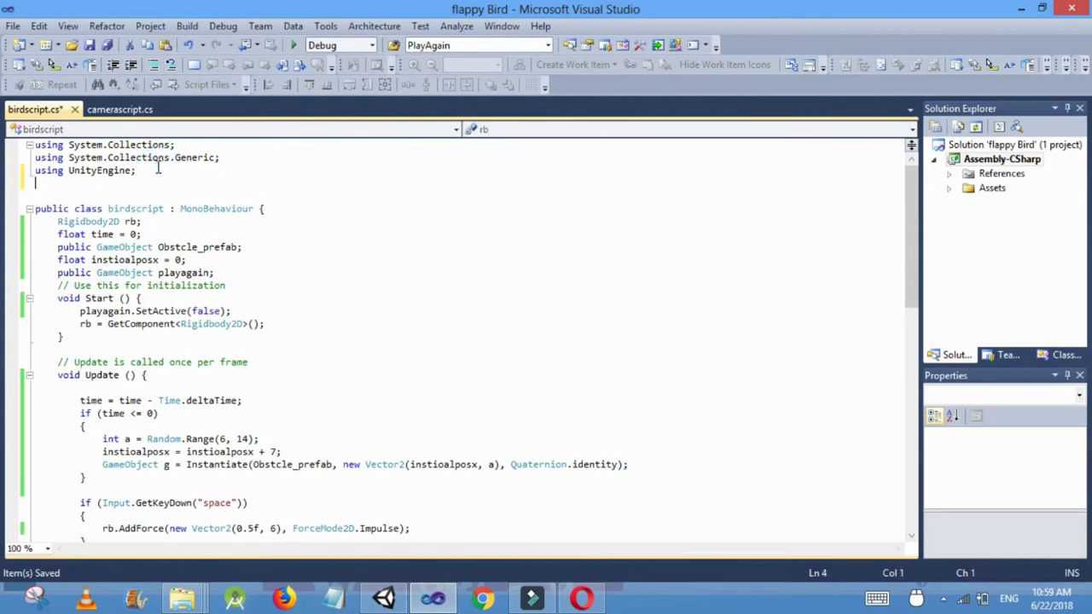
type("using Uniy")
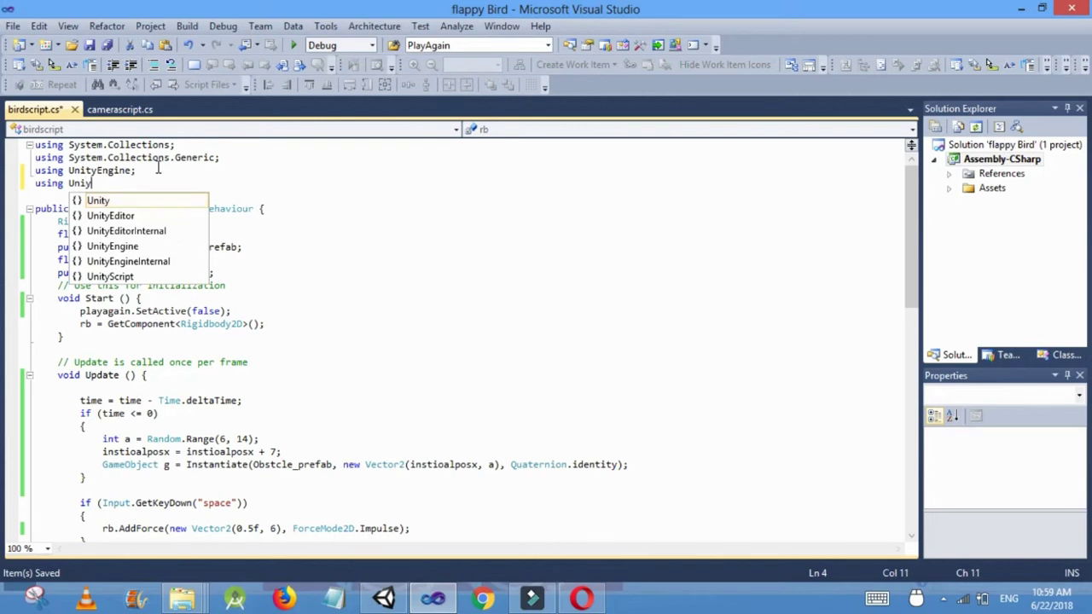
key("Down")
key("Down")
key("Down")
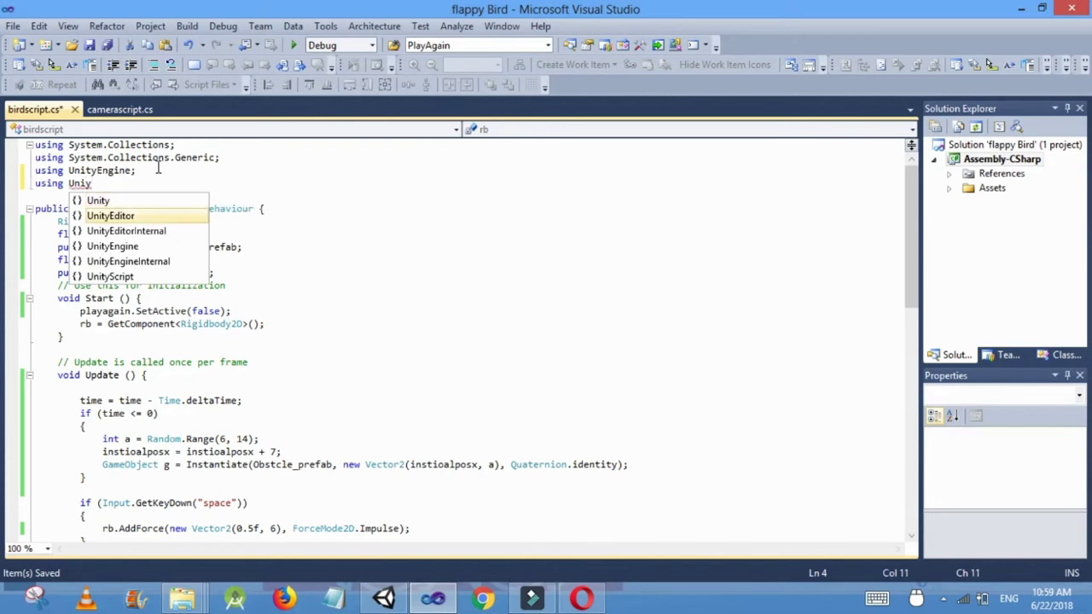
type(".S")
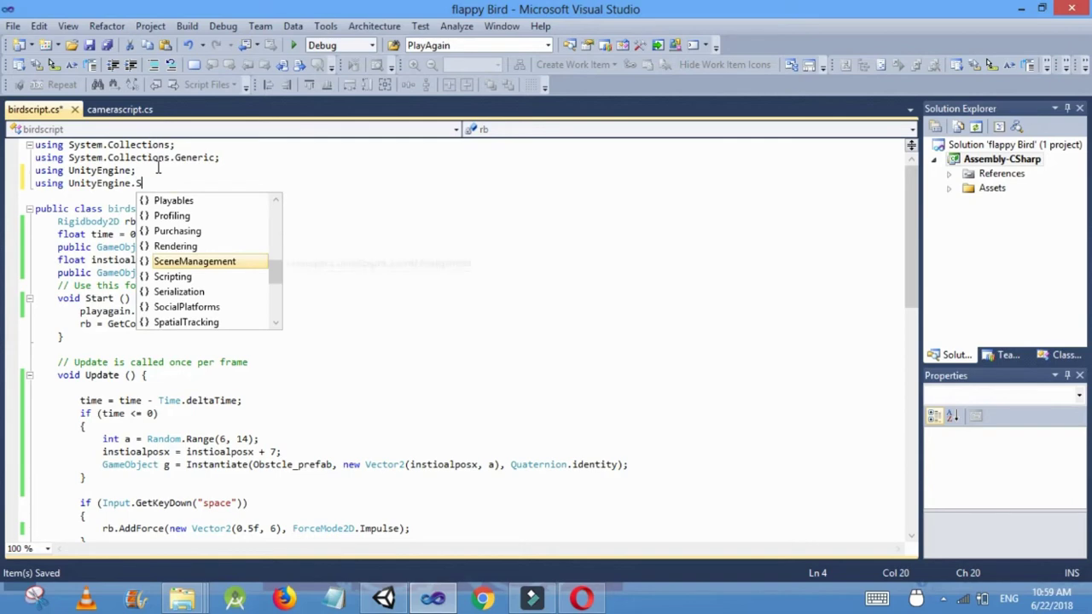
key("Tab")
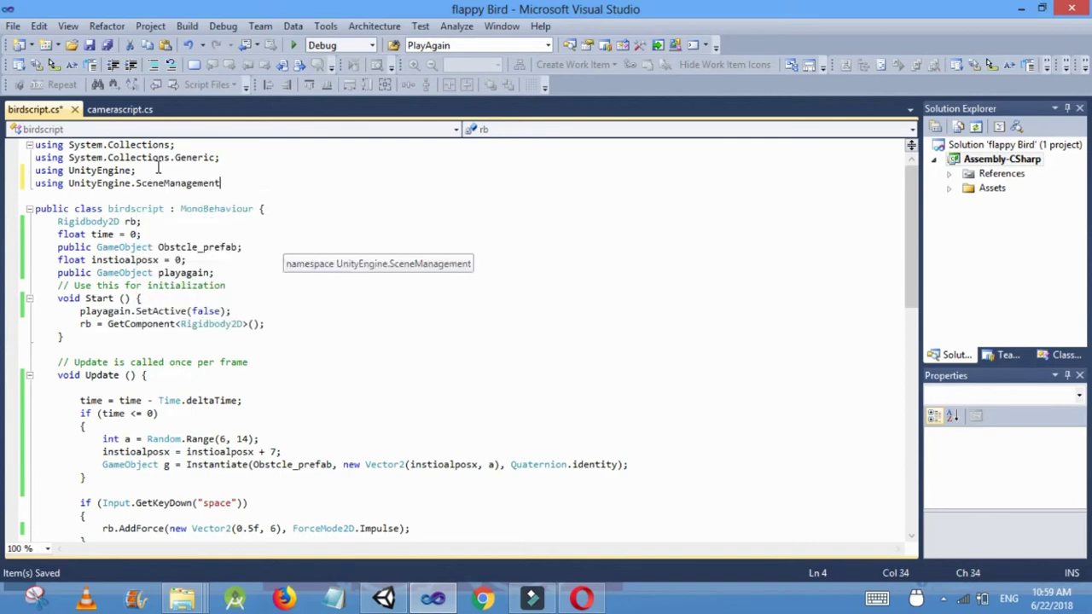
type(";")
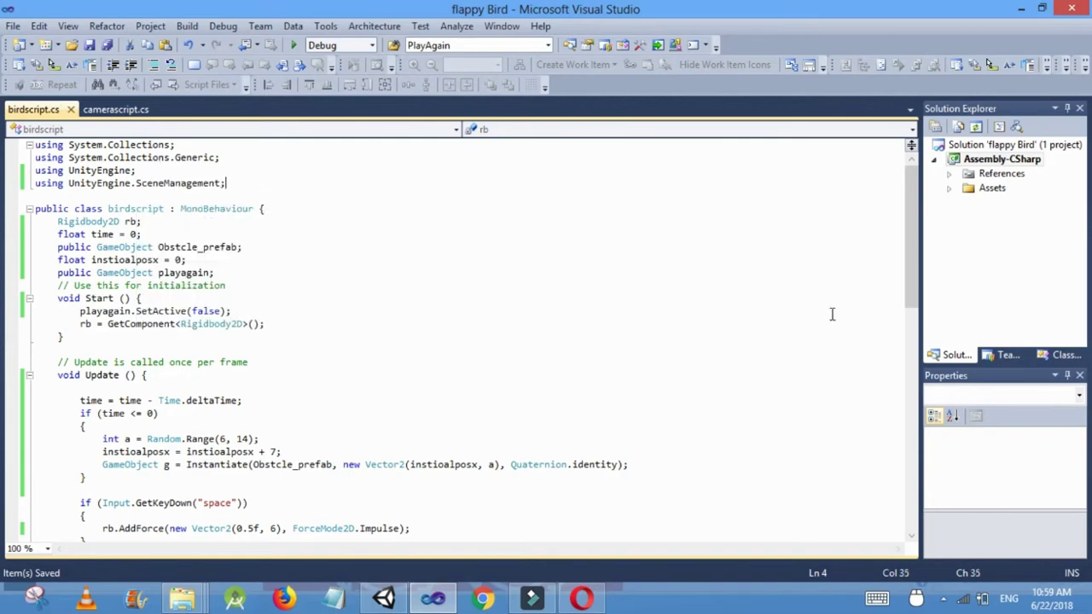
Begin a SceneManager.LoadScene( call inside Onplayagain_cicked.
left_click_drag(909, 244, 913, 431)
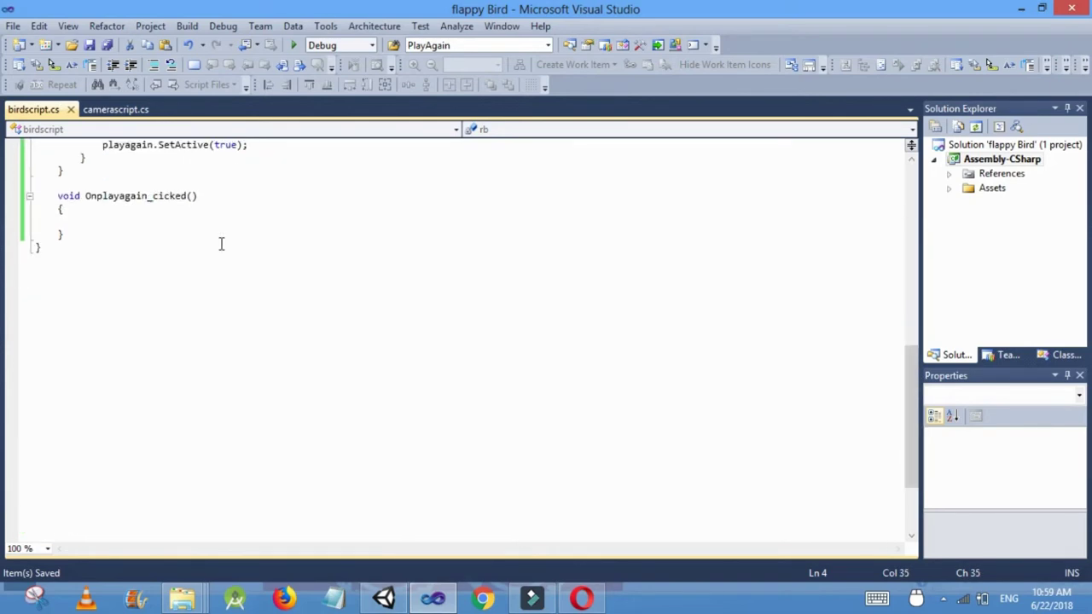
left_click(131, 223)
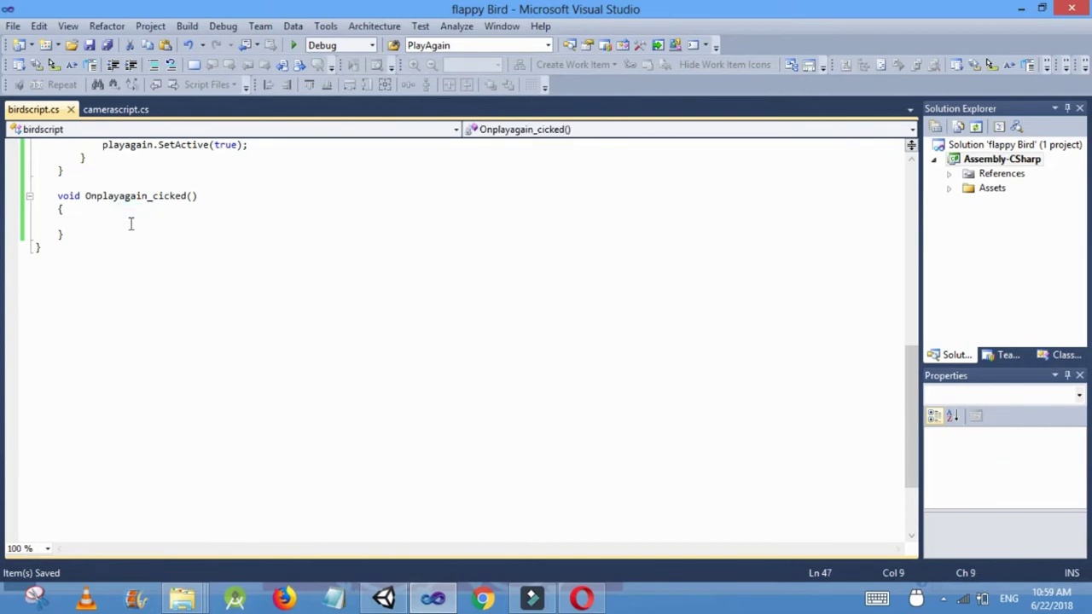
type("sce")
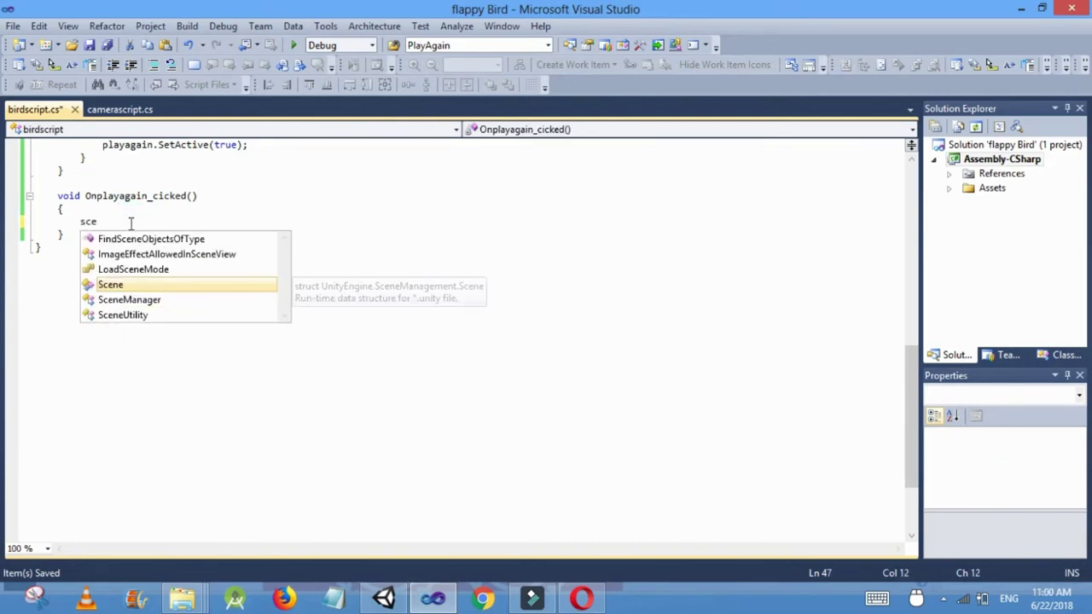
key("Down")
key("Tab")
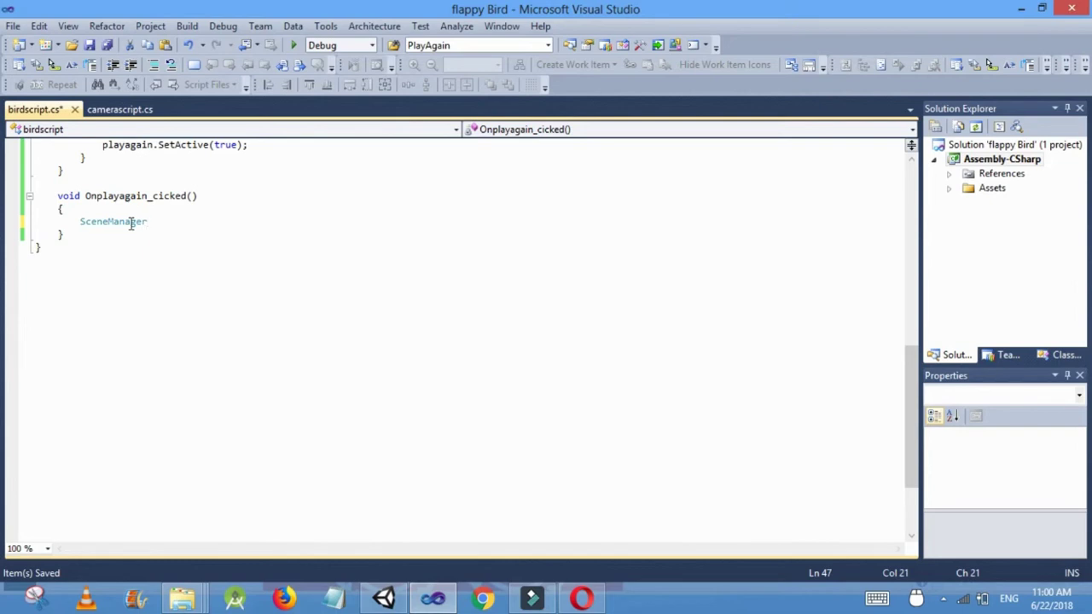
type(".lo")
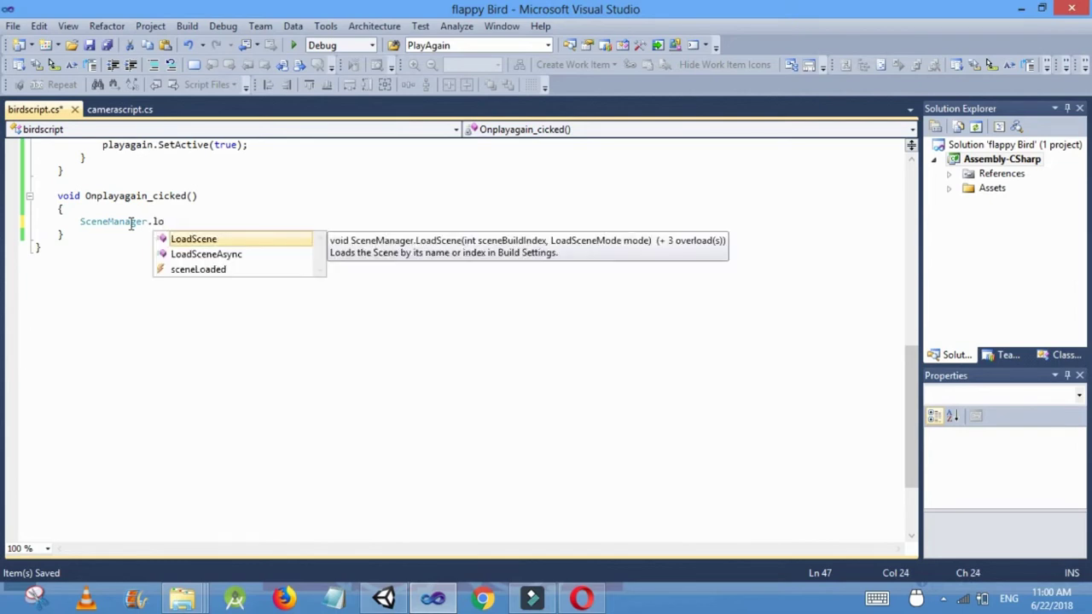
key("Tab")
type("(")
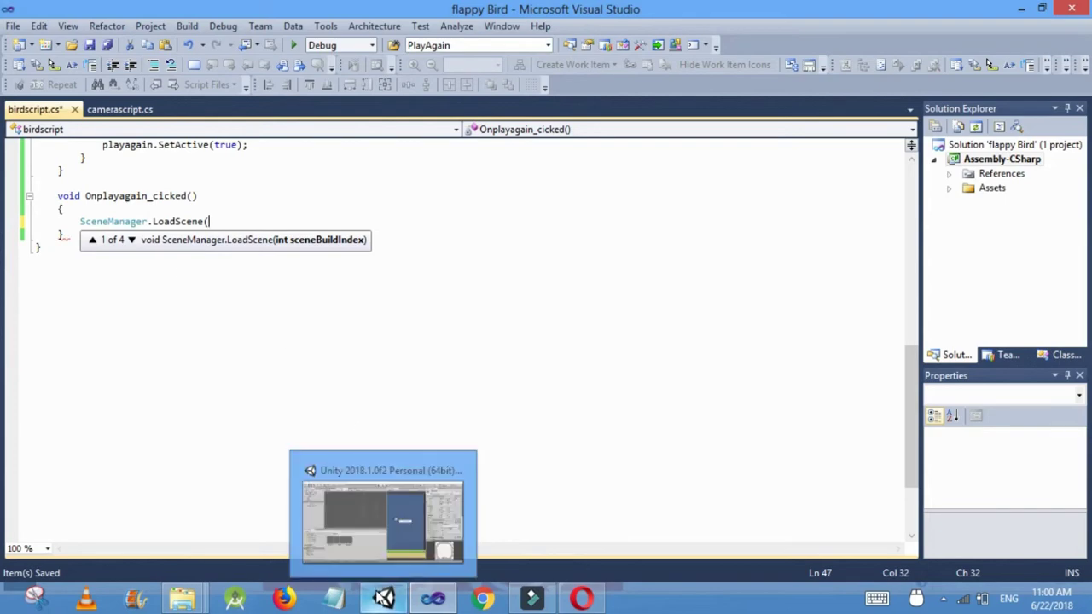
Confirm the scene name in Unity, complete LoadScene("SampleScene"); and save the script.
left_click(382, 598)
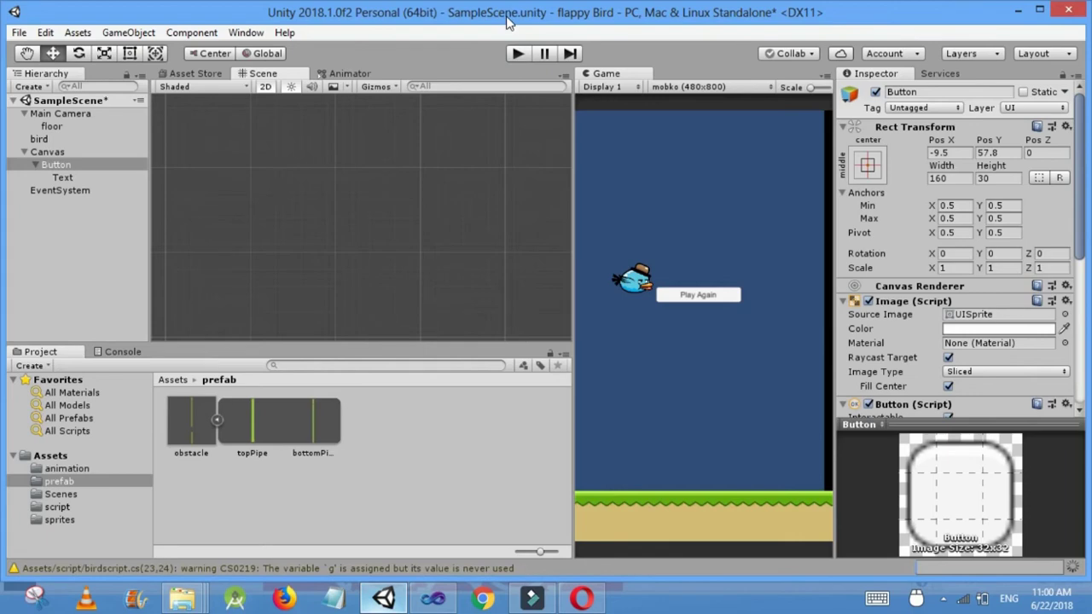
left_click(433, 598)
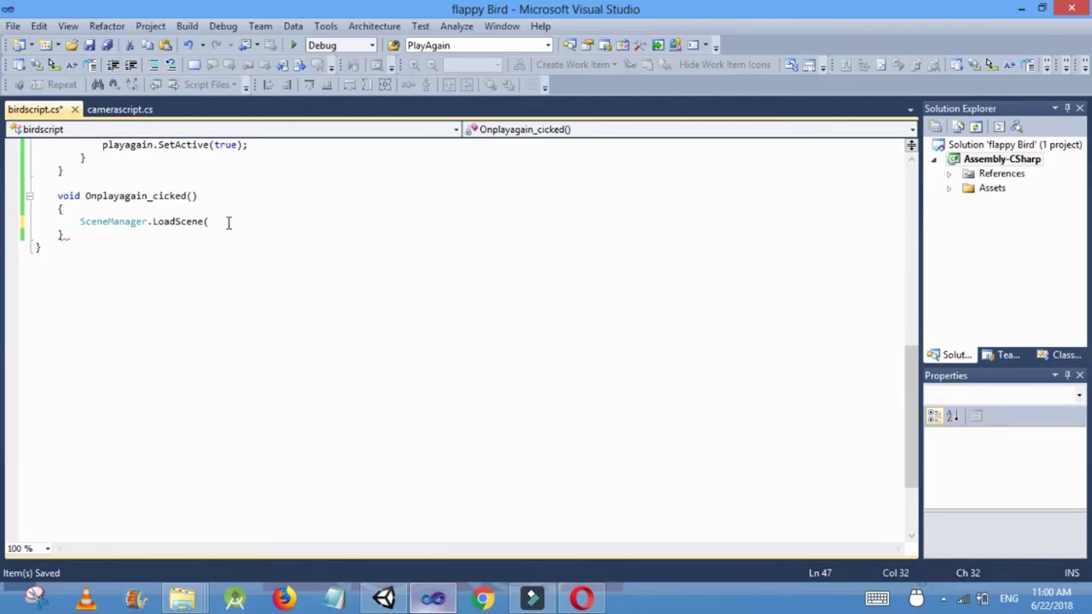
type("SampleScene\");")
key("ctrl+s")
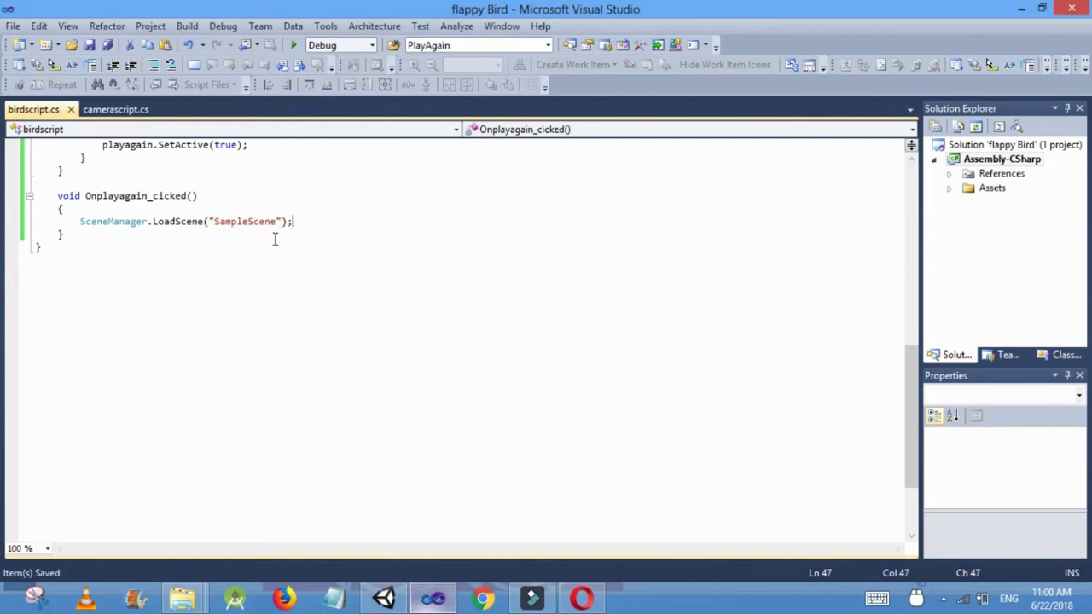
left_click(386, 600)
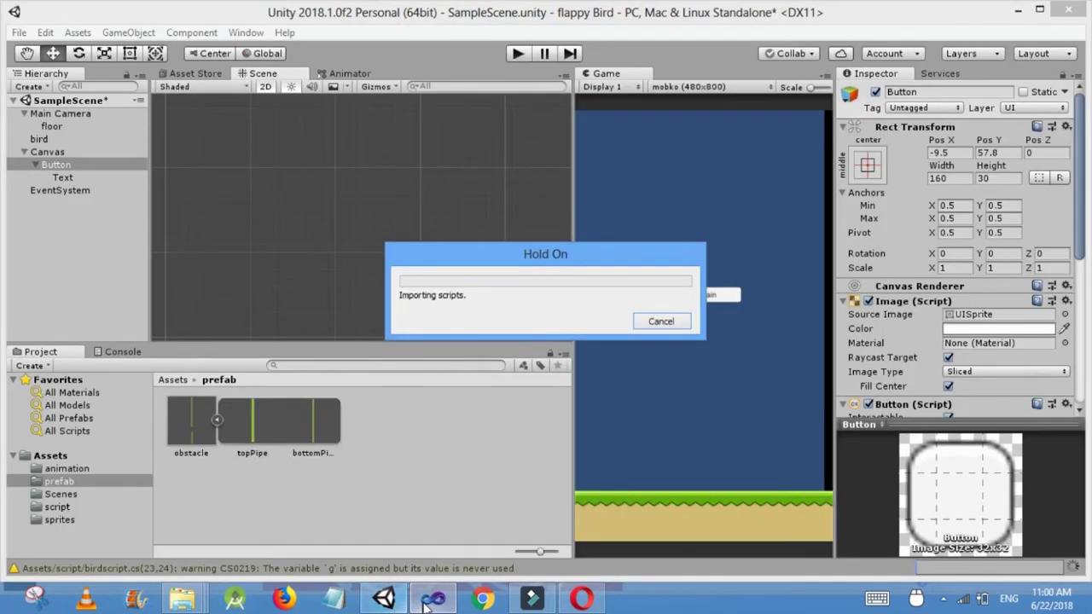
Prefix the Onplayagain_cicked declaration with 'public' and save birdscript.cs.
mouse_move(427, 604)
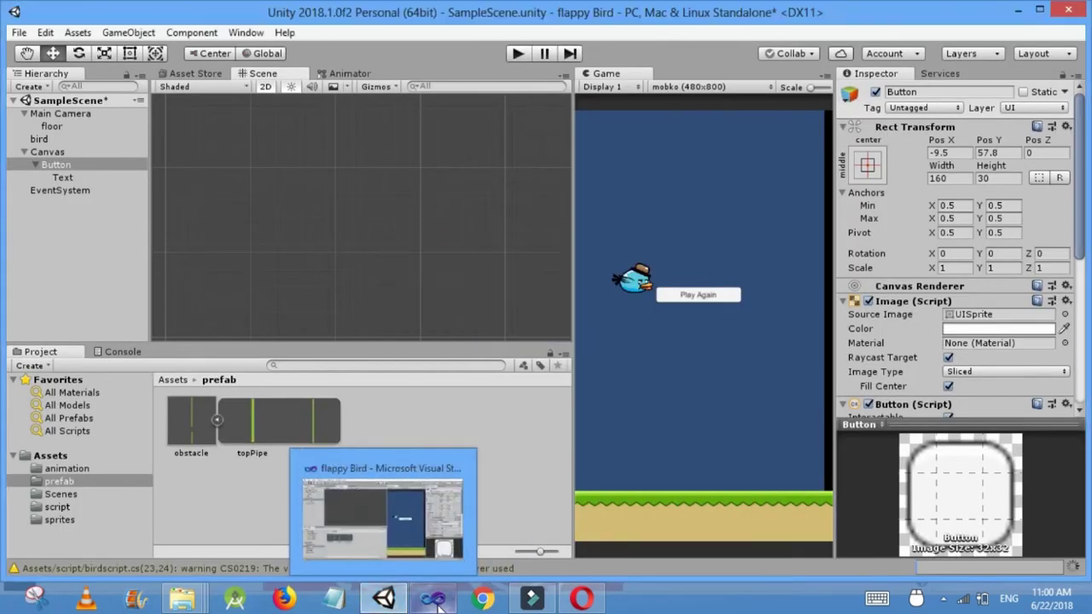
left_click(436, 602)
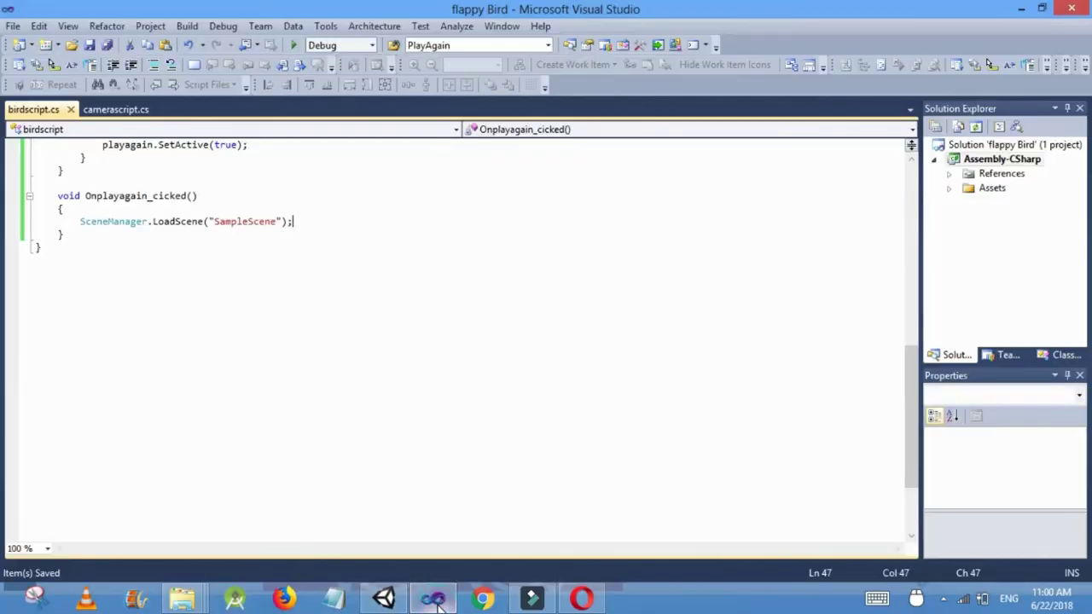
left_click(53, 195)
type("public")
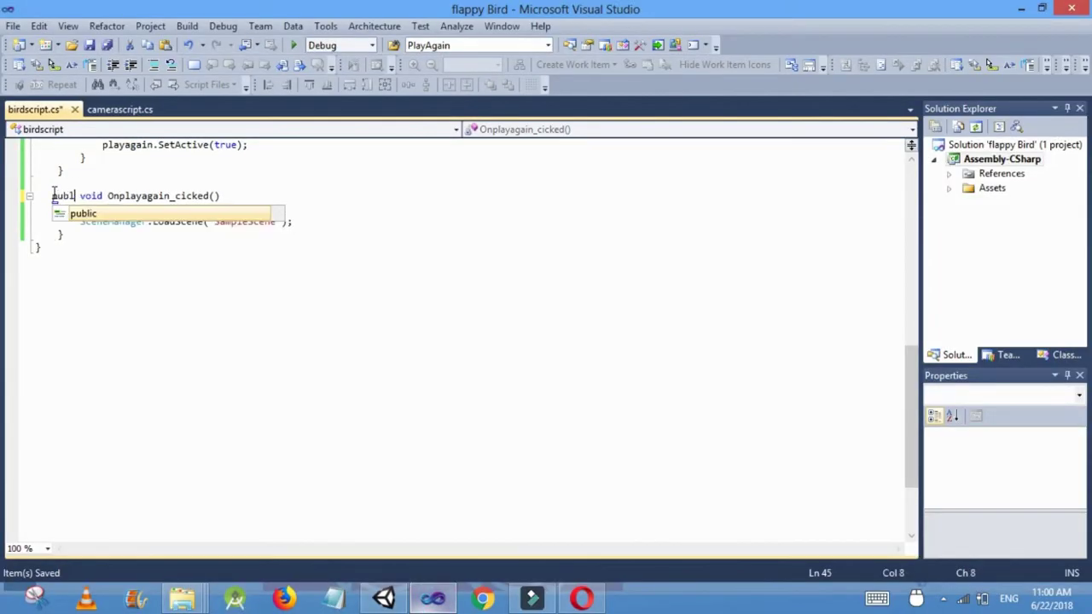
left_click(249, 320)
key("ctrl+s")
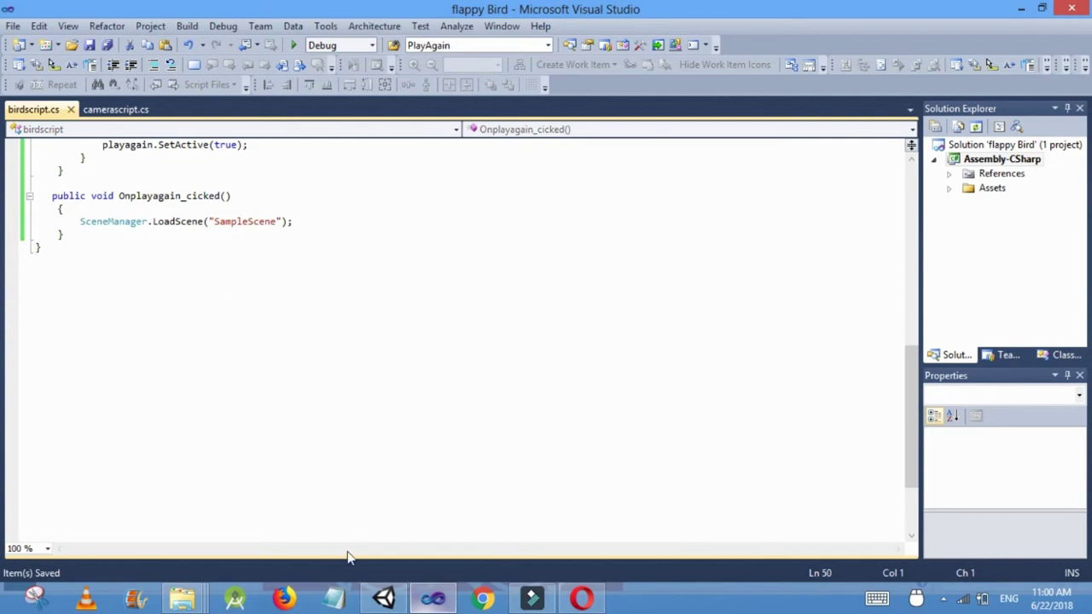
left_click(384, 597)
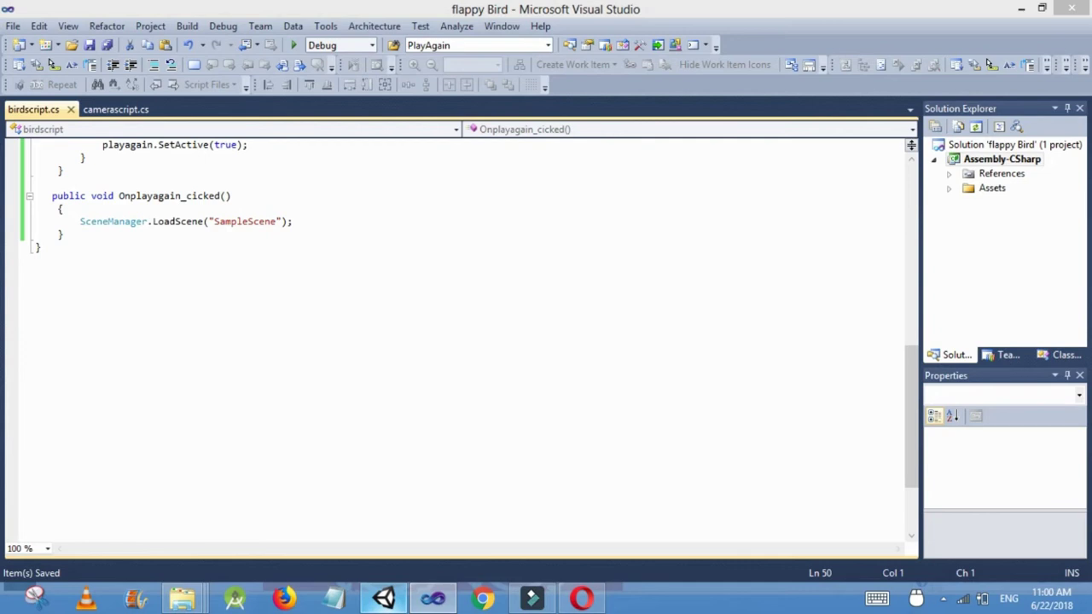
Add an On Click entry targeting the bird, calling birdscript.Onplayagain_cicked().
left_click(380, 601)
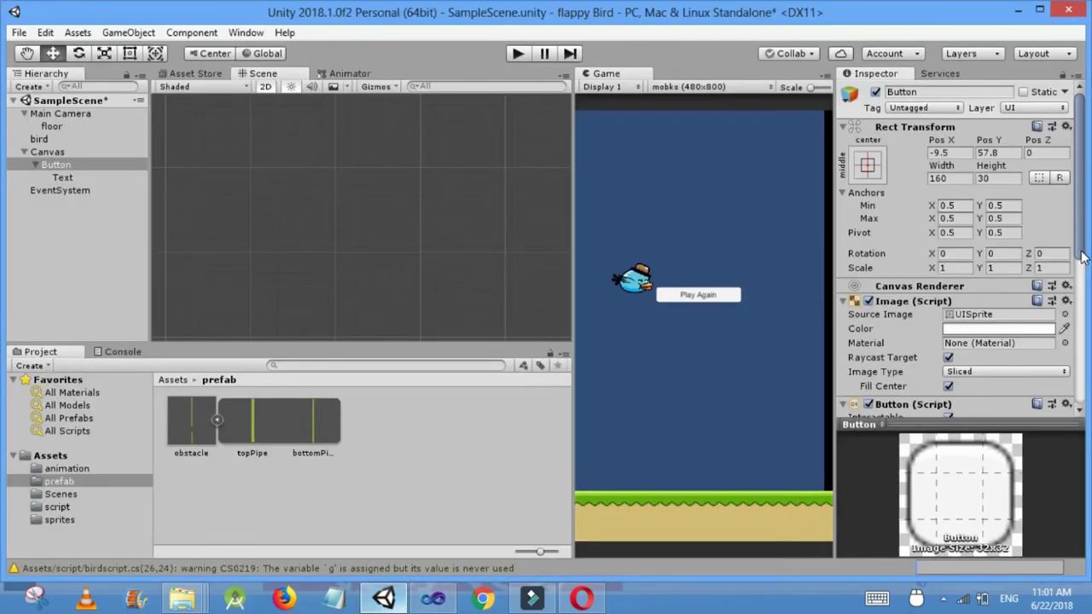
scroll(1082, 256, "down", 3)
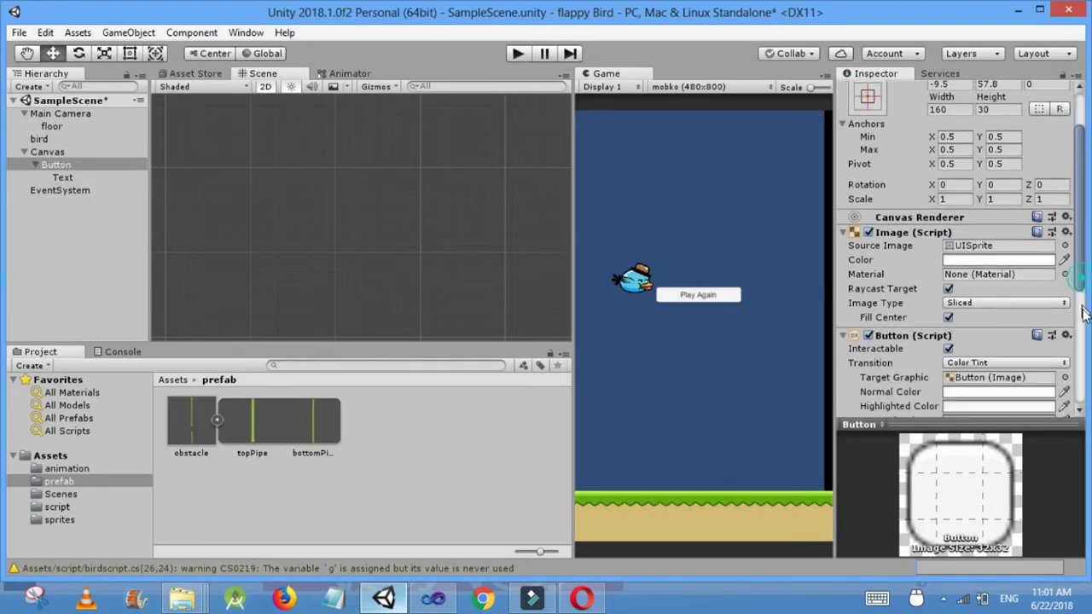
scroll(1082, 373, "down", 4)
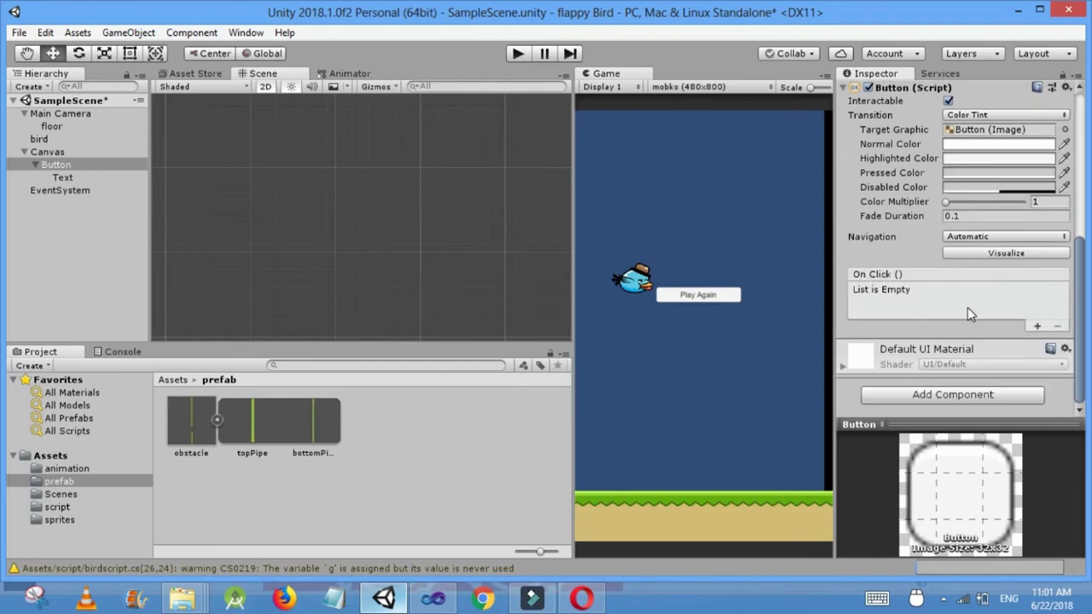
left_click(1037, 327)
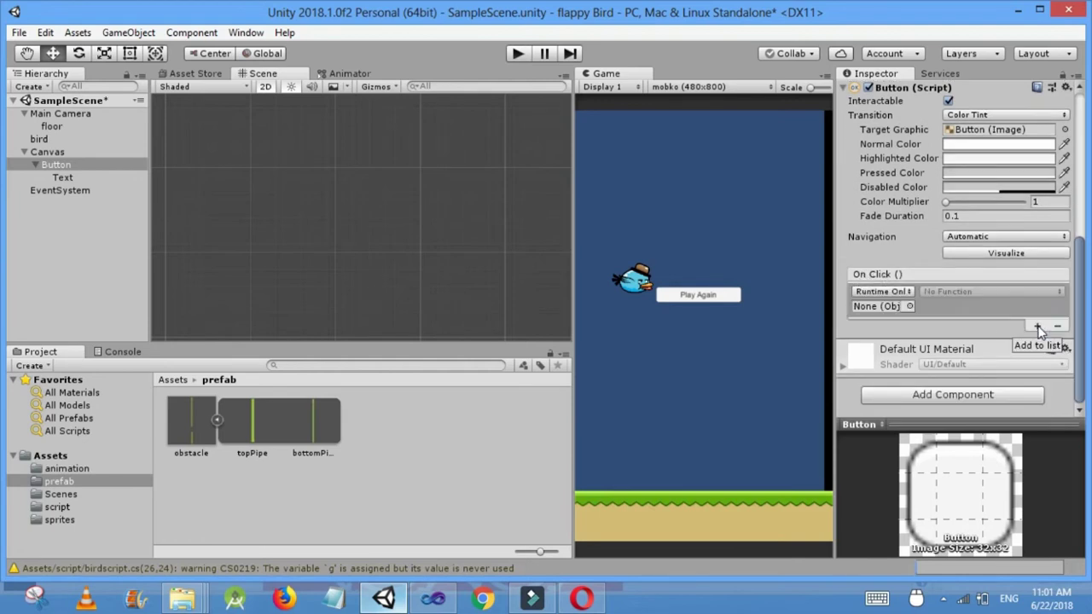
left_click(909, 307)
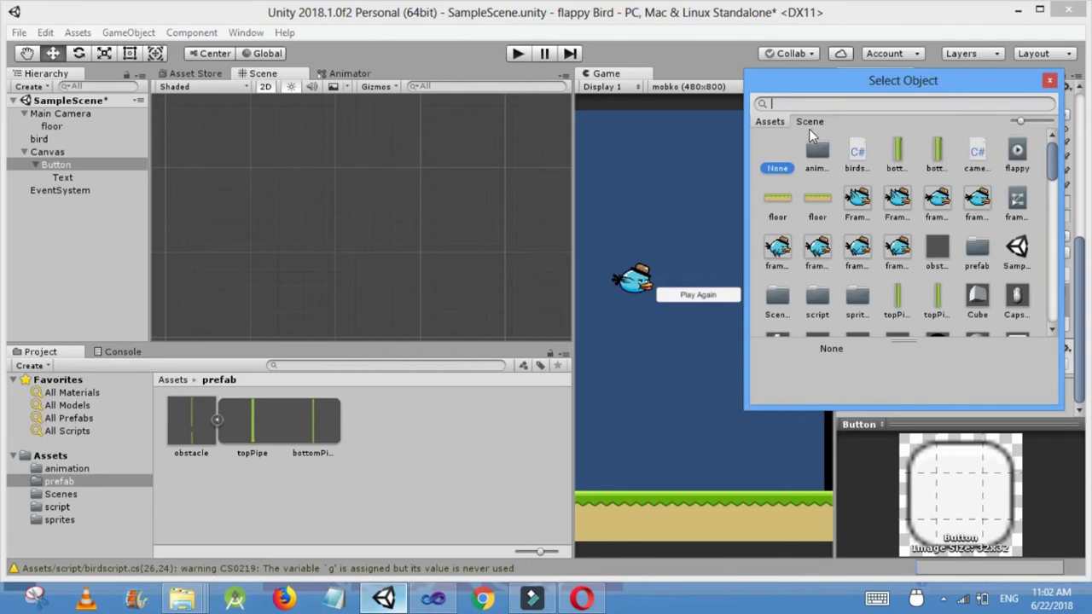
left_click(810, 122)
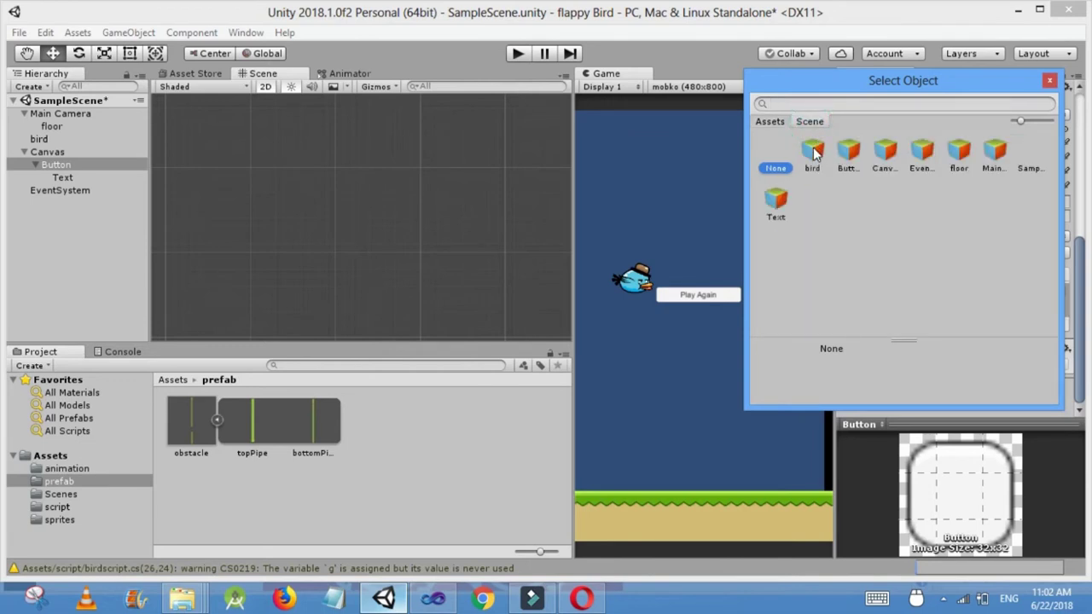
double_click(812, 152)
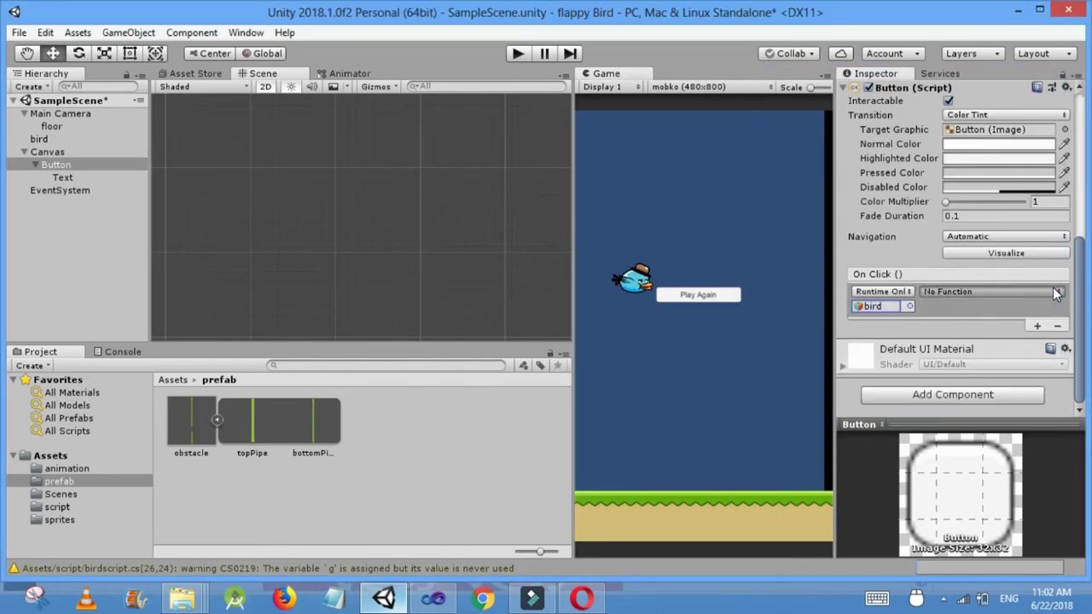
left_click(1056, 293)
mouse_move(988, 422)
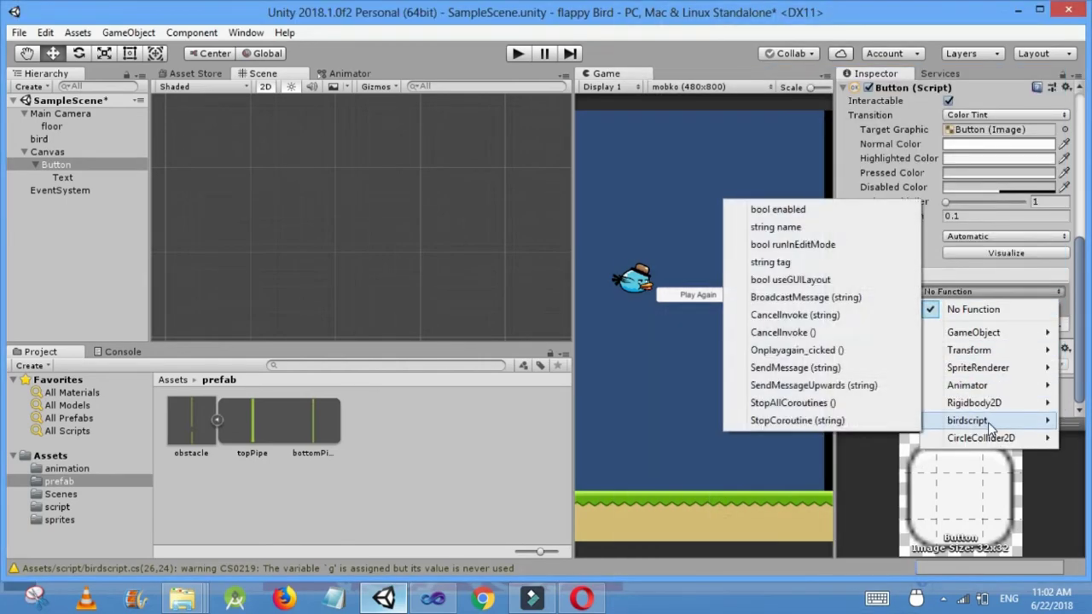
left_click(804, 353)
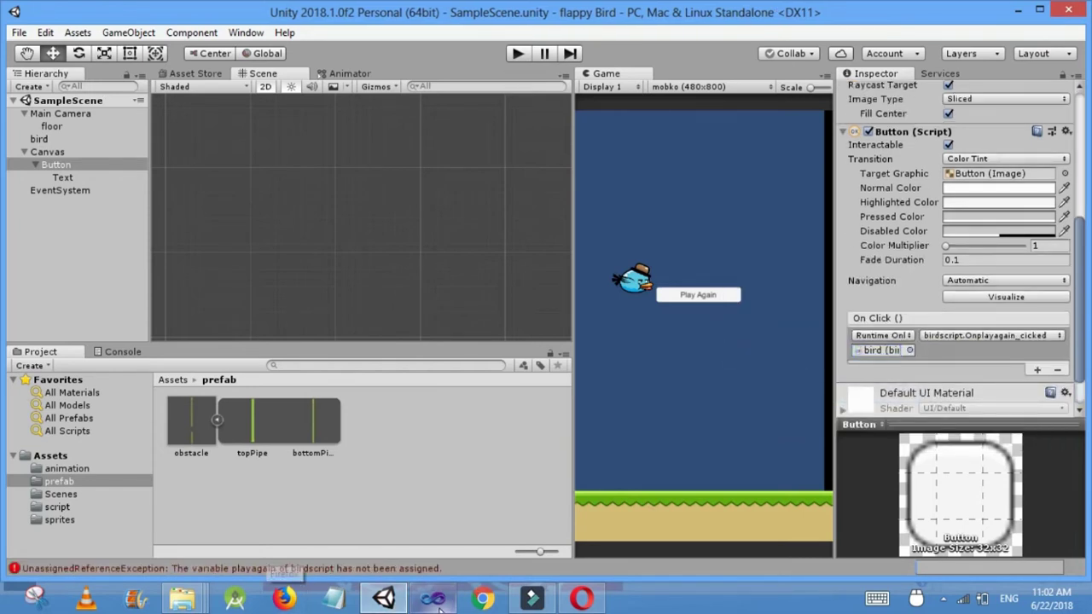
Assign the Button object to the Playagain field of the bird's birdscript component.
left_click(437, 604)
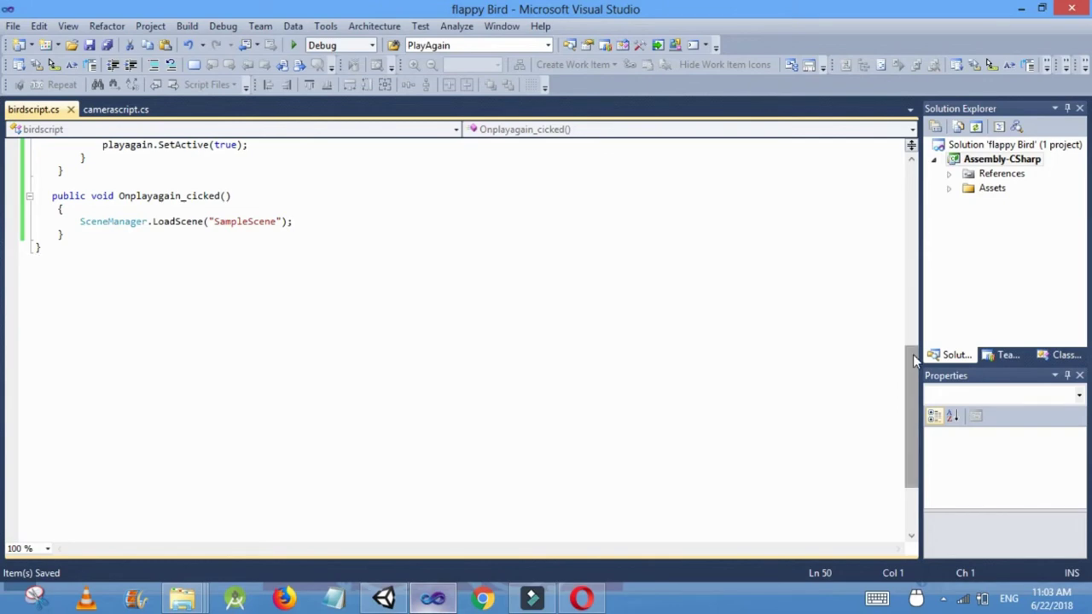
scroll(913, 354, "up", 15)
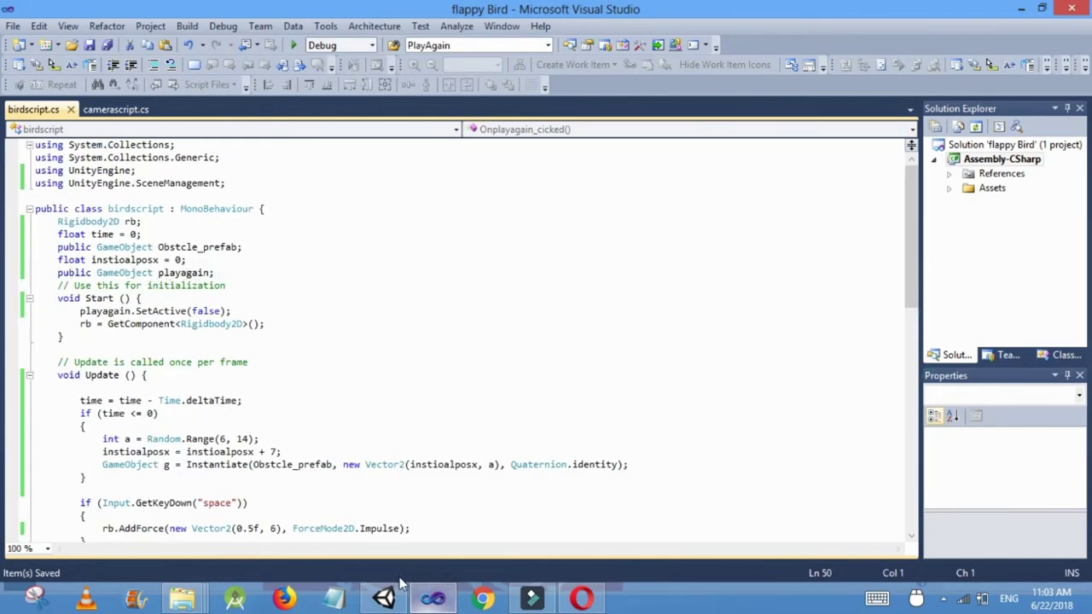
left_click(384, 599)
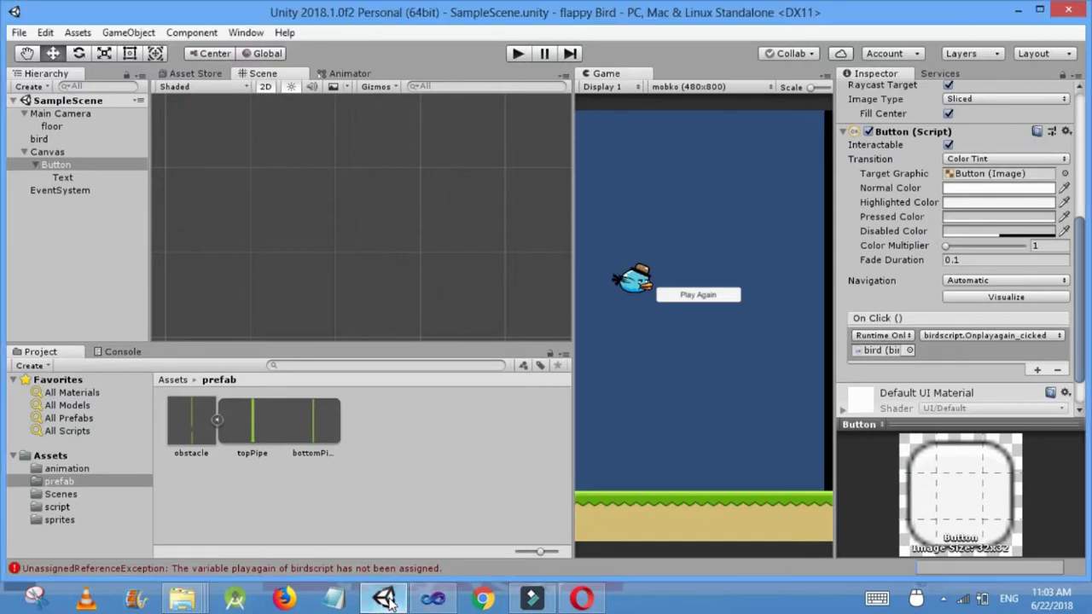
left_click(40, 139)
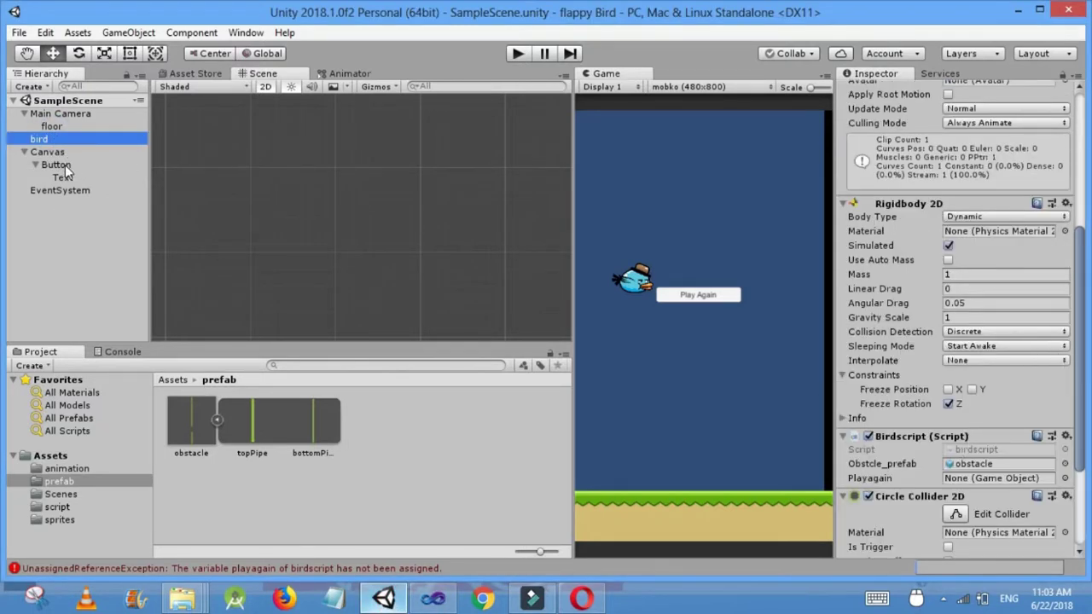
left_click_drag(64, 169, 1021, 480)
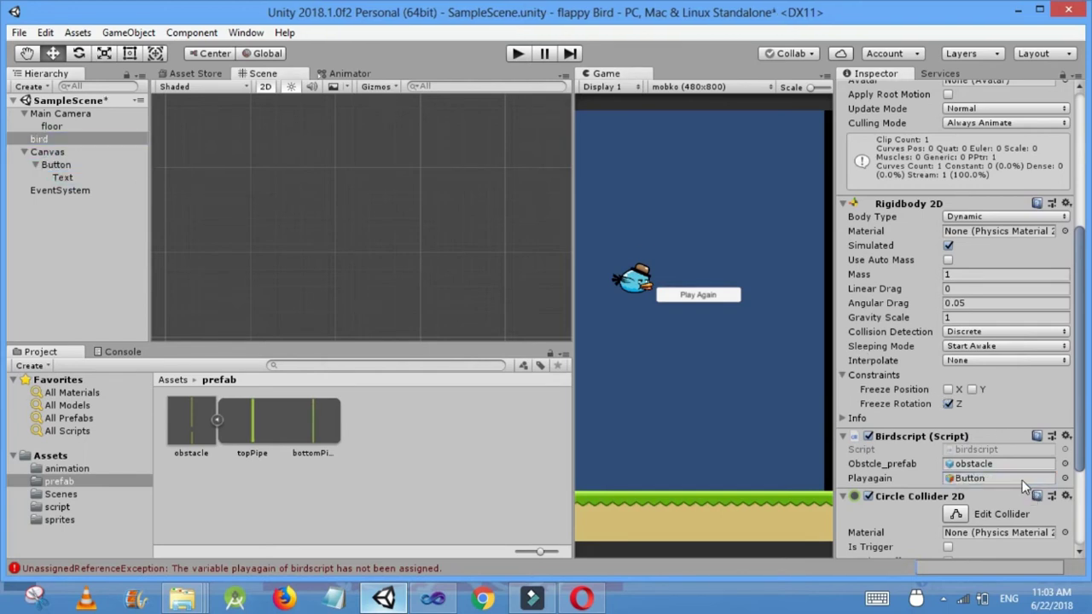
left_click(518, 54)
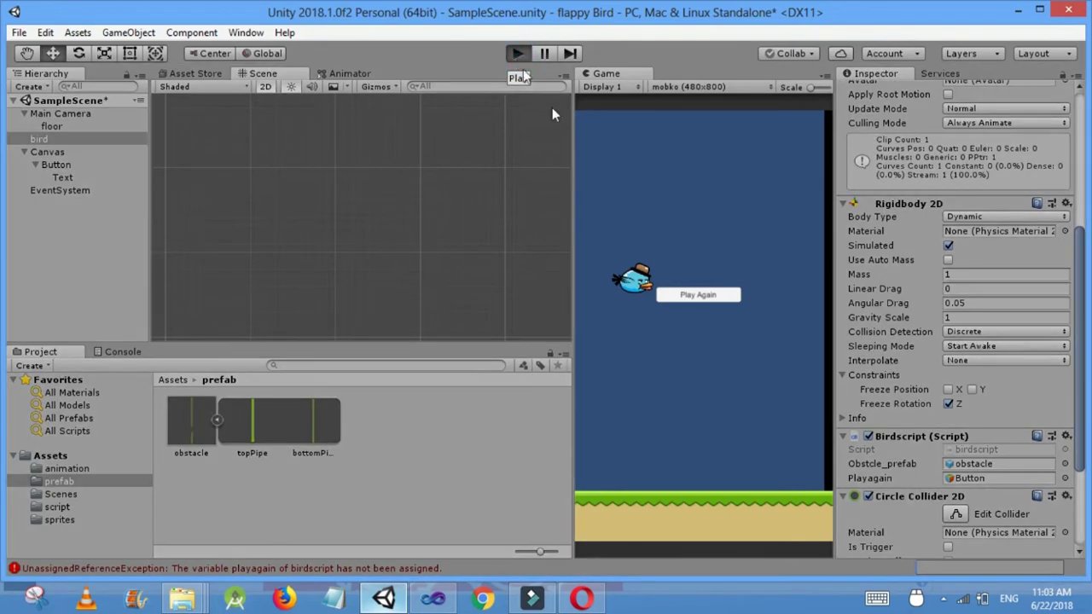
Flap the bird until it crashes into a pipe, click Play Again, then stop play mode.
left_click(696, 312)
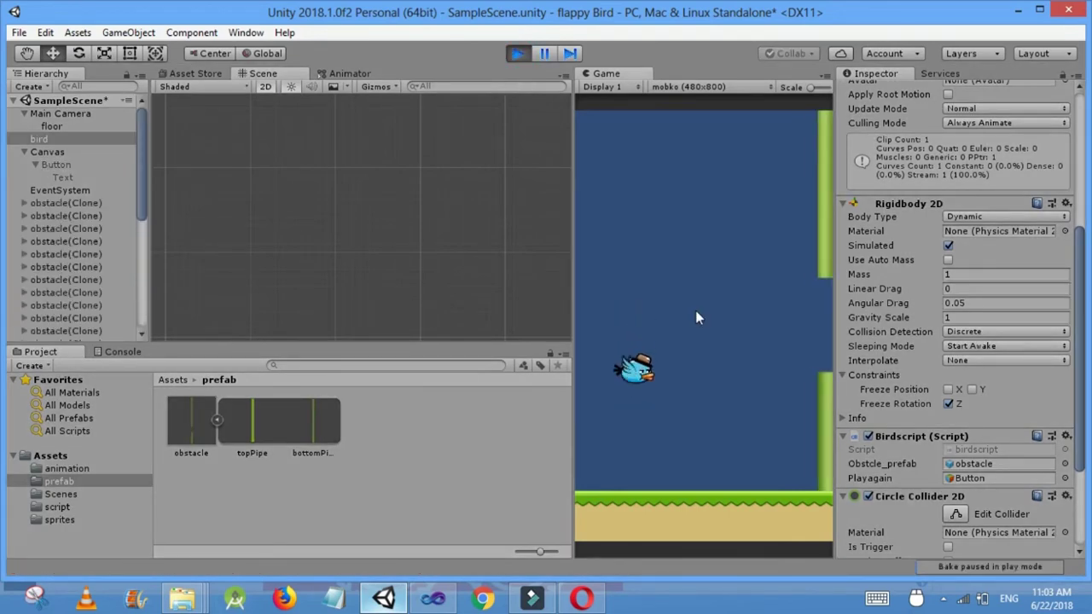
left_click(696, 311)
left_click(696, 317)
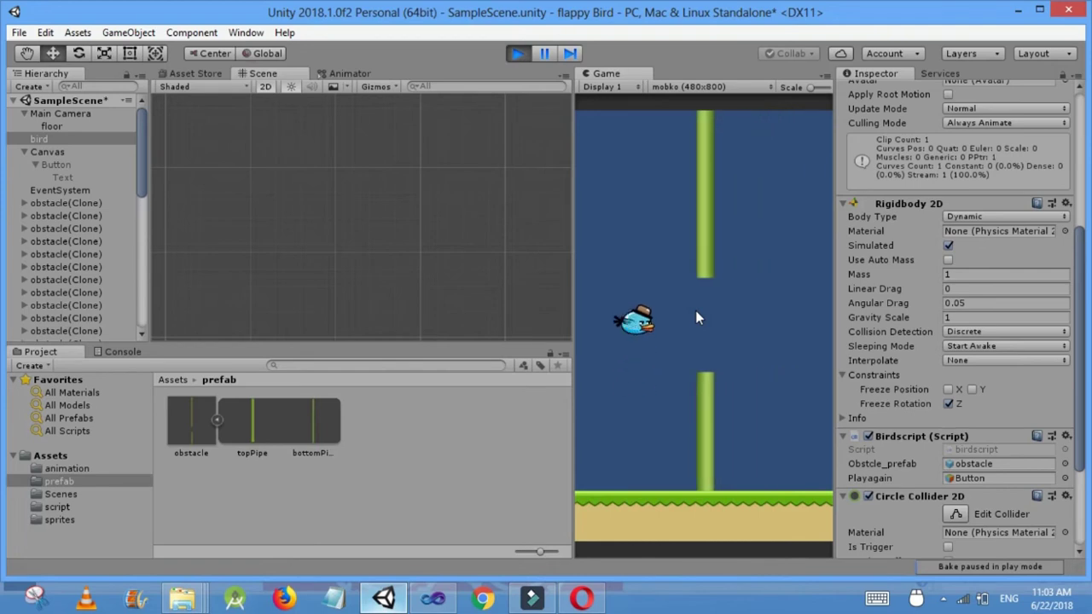
left_click(695, 317)
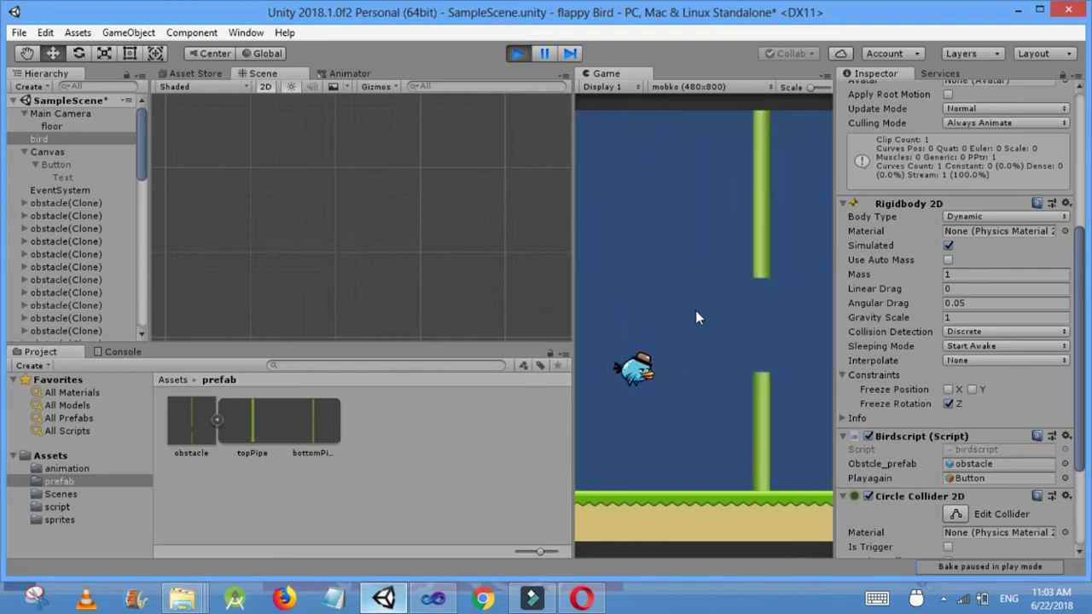
left_click(695, 317)
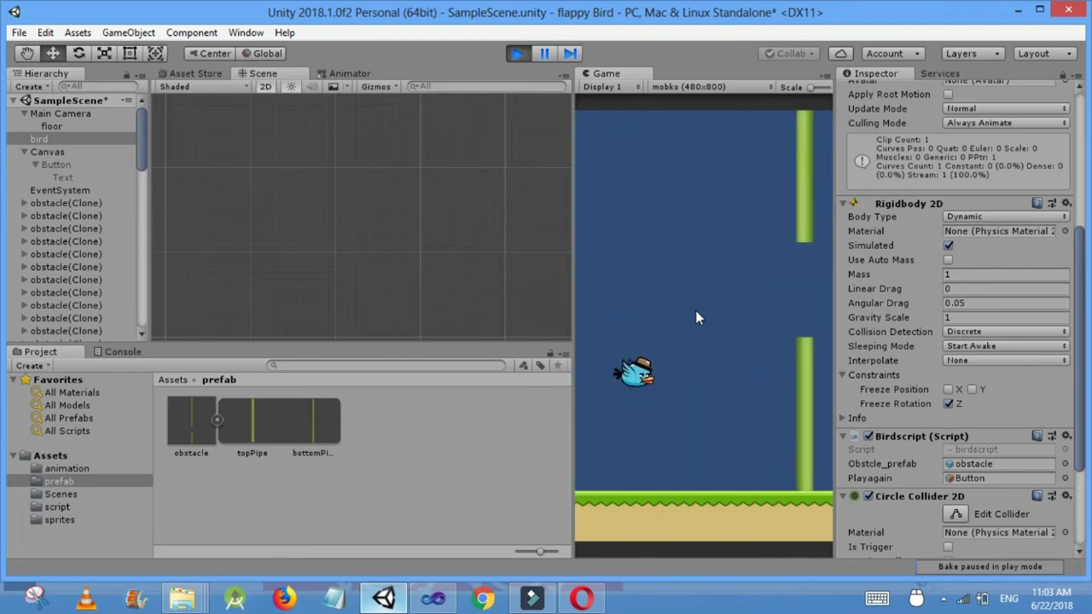
left_click(695, 317)
left_click(697, 316)
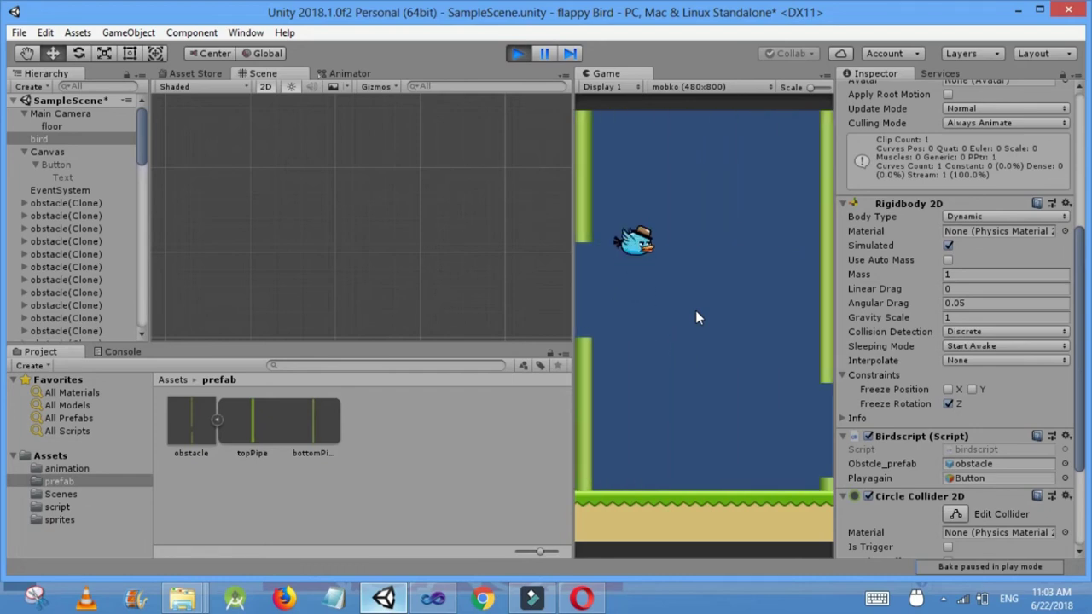
left_click(697, 315)
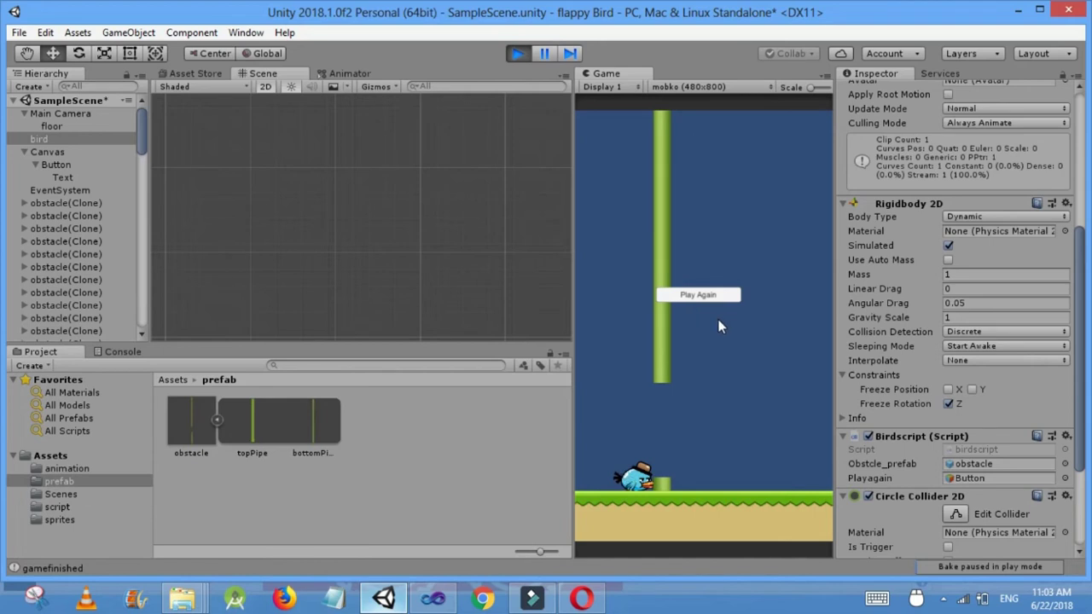
left_click(697, 295)
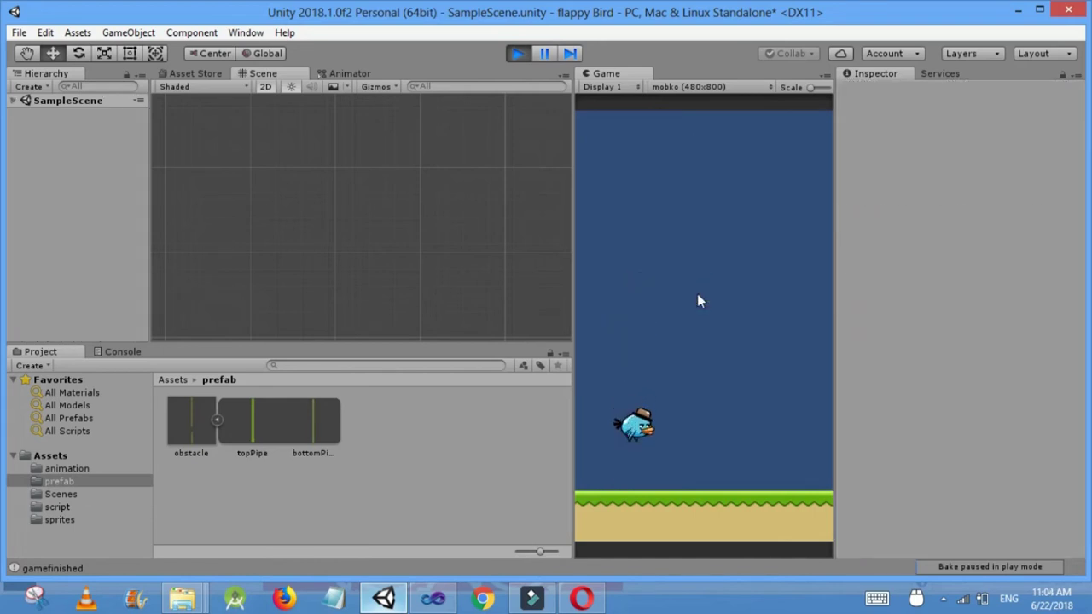
left_click(697, 294)
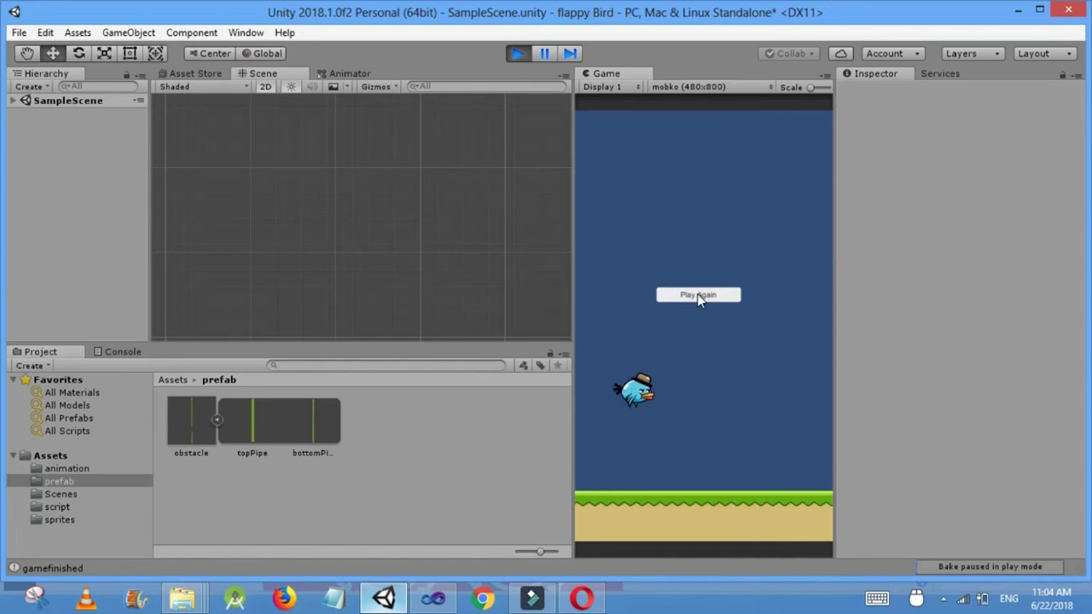
key("ctrl+p")
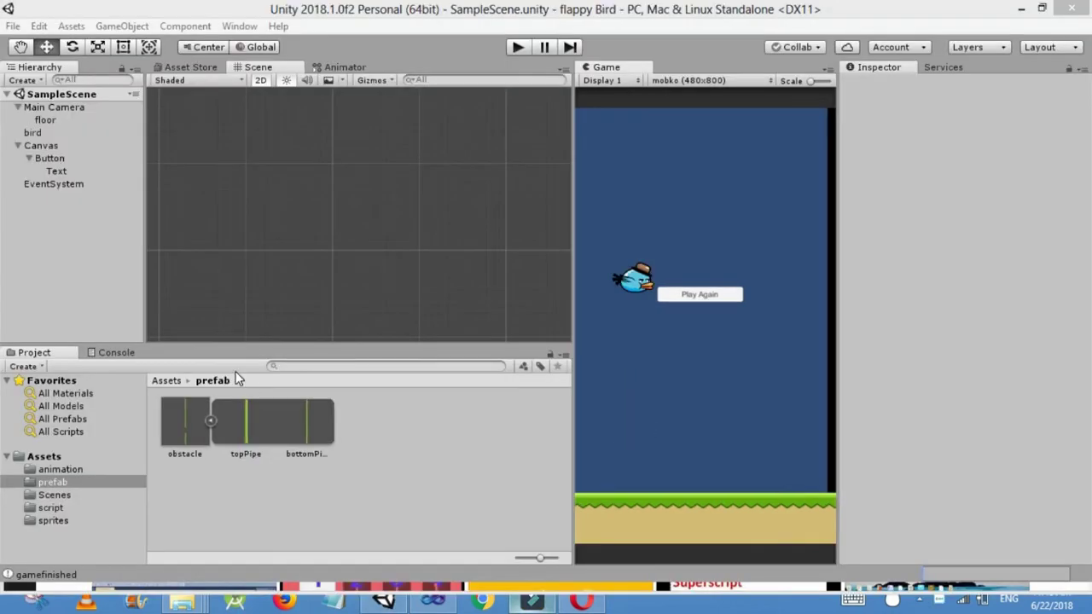
Drop an obstacle prefab instance into the Hierarchy, expand it, and frame topPipe and obstacle.
left_click(210, 421)
left_click_drag(194, 423, 78, 245)
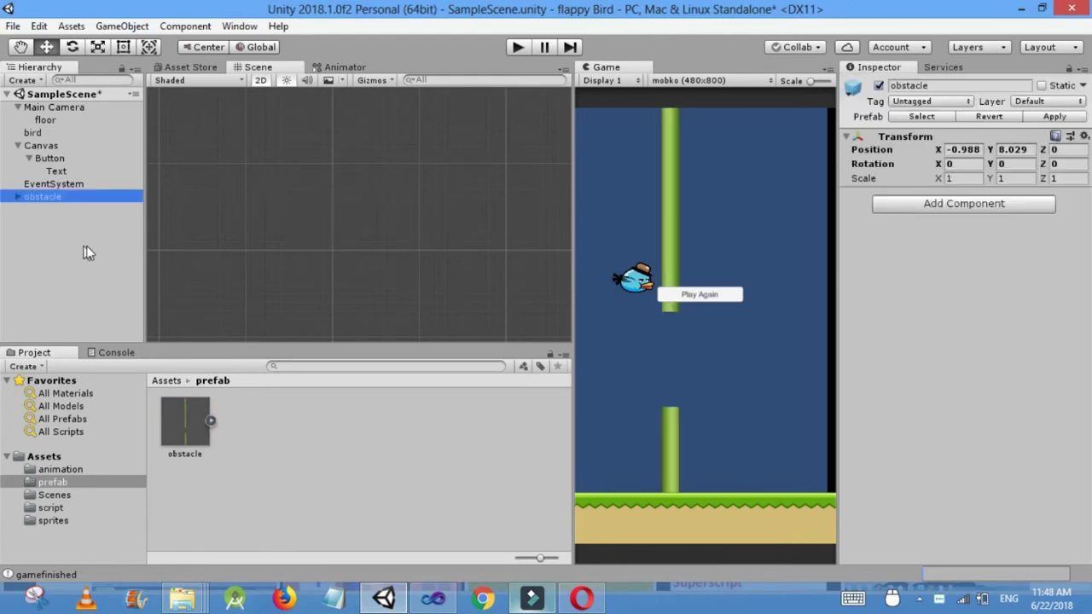
double_click(75, 200)
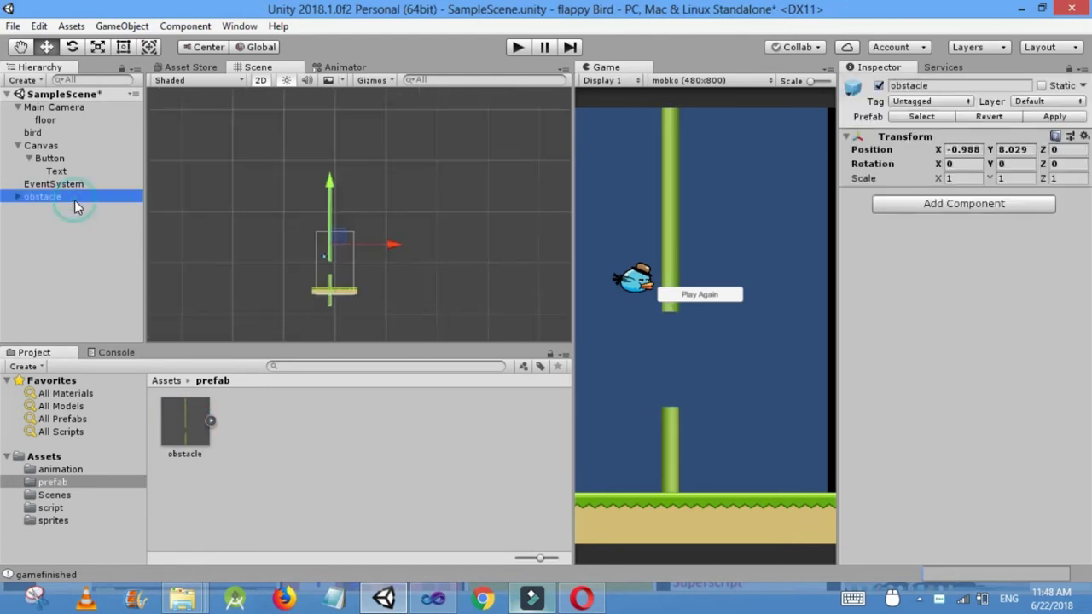
left_click(18, 197)
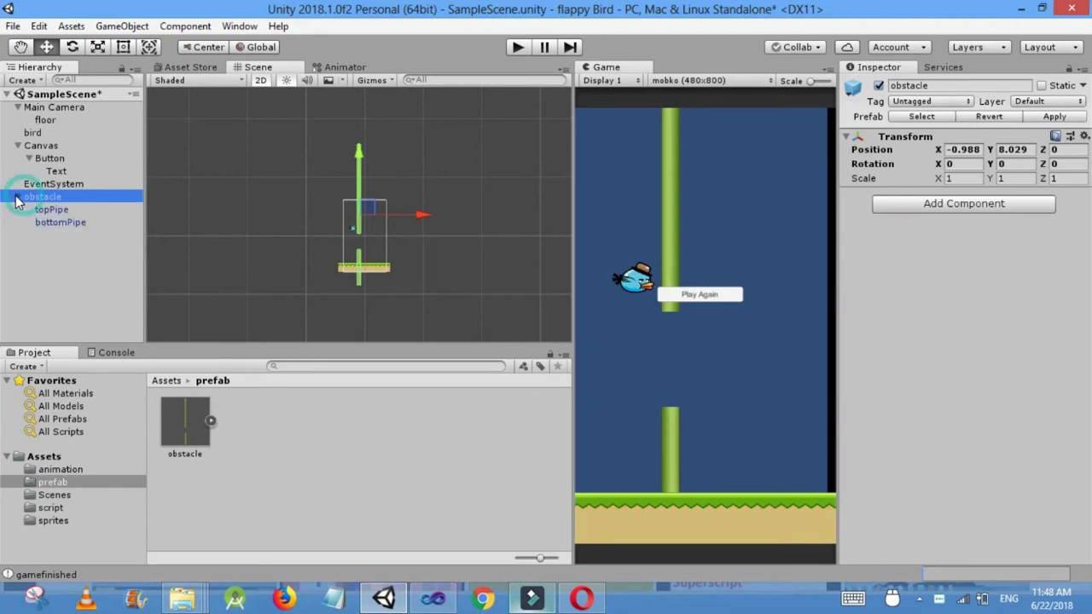
left_click(51, 210)
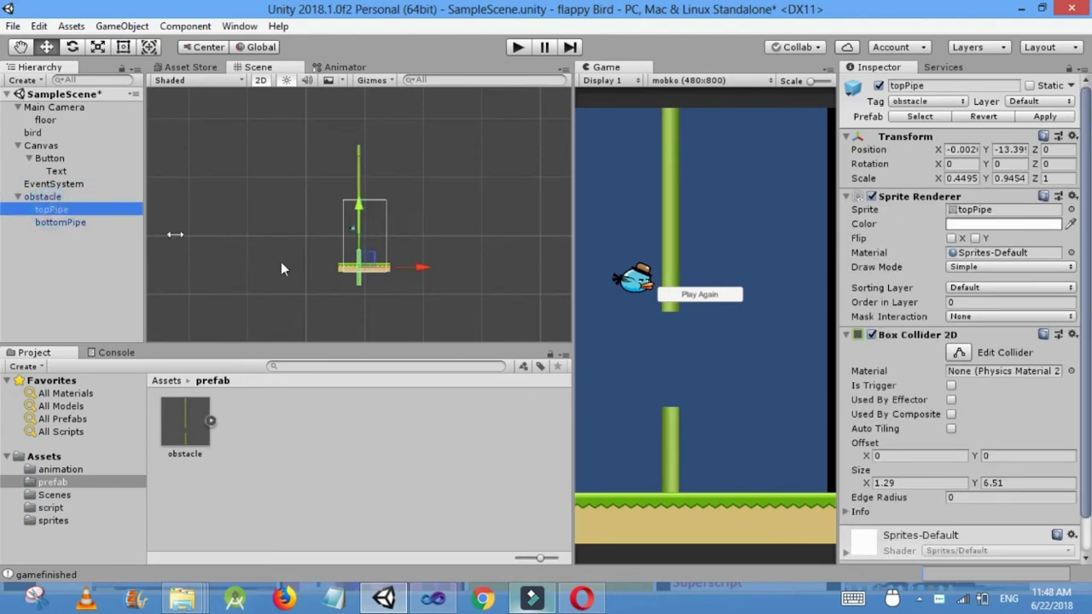
left_click(358, 281)
left_click(358, 284)
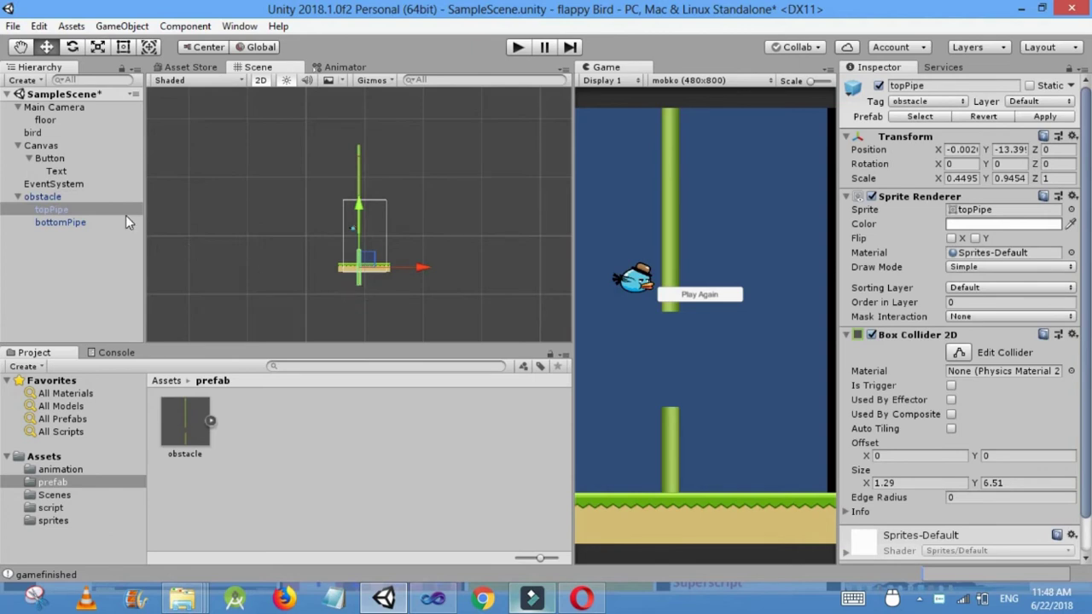
double_click(92, 211)
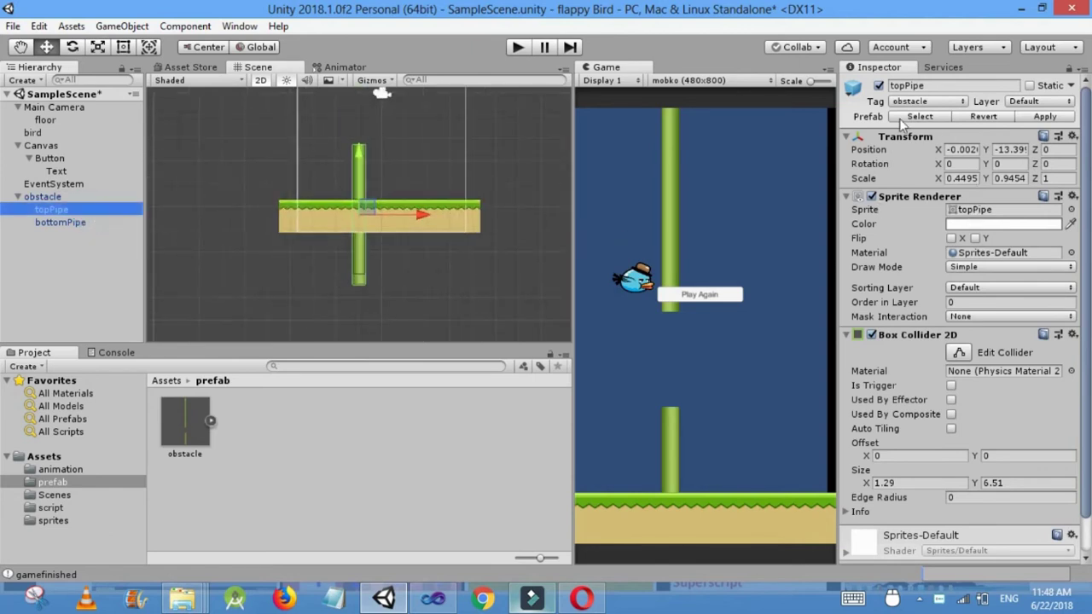
double_click(63, 197)
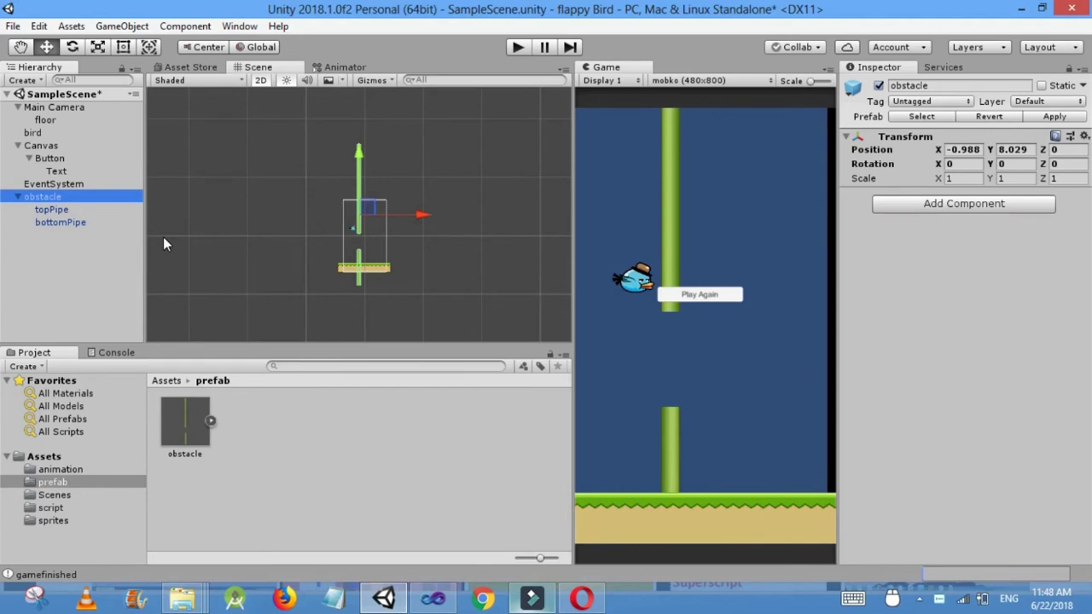
Create an empty GameObject under obstacle and rename it pointtrigger.
right_click(66, 198)
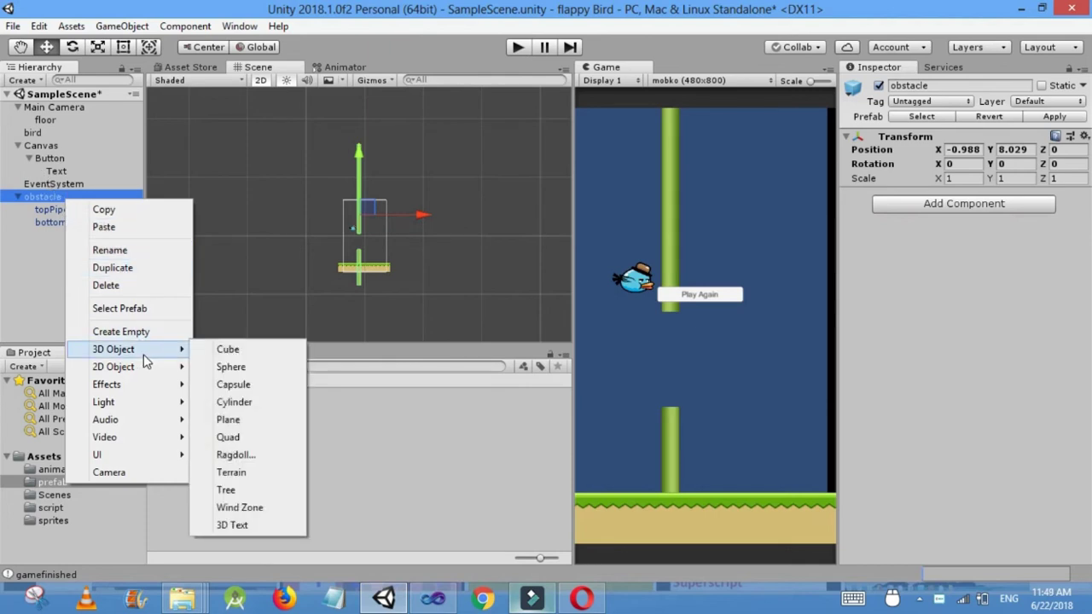
mouse_move(145, 387)
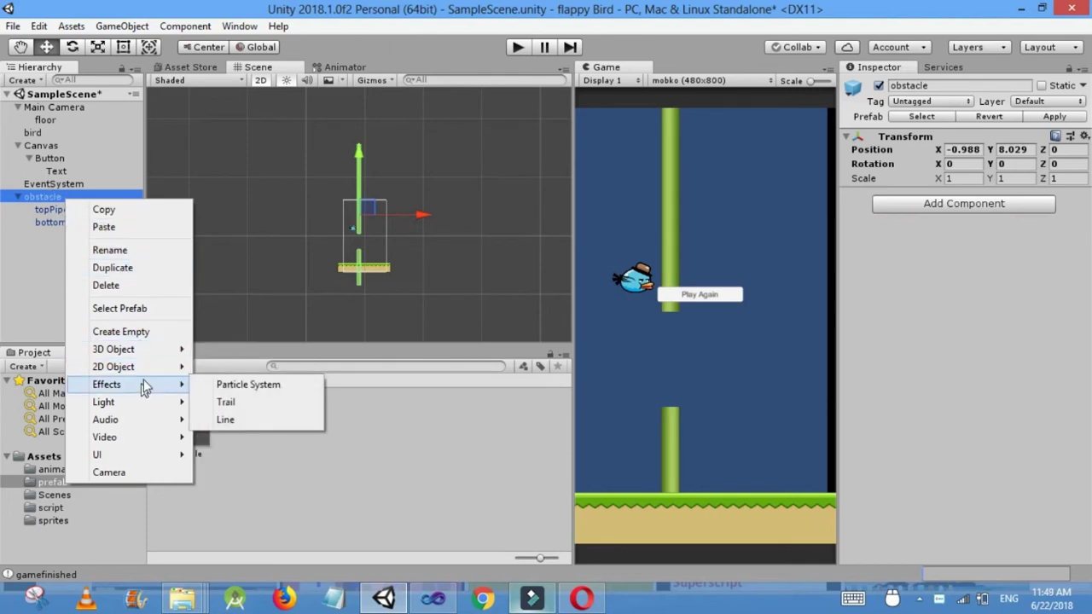
left_click(155, 337)
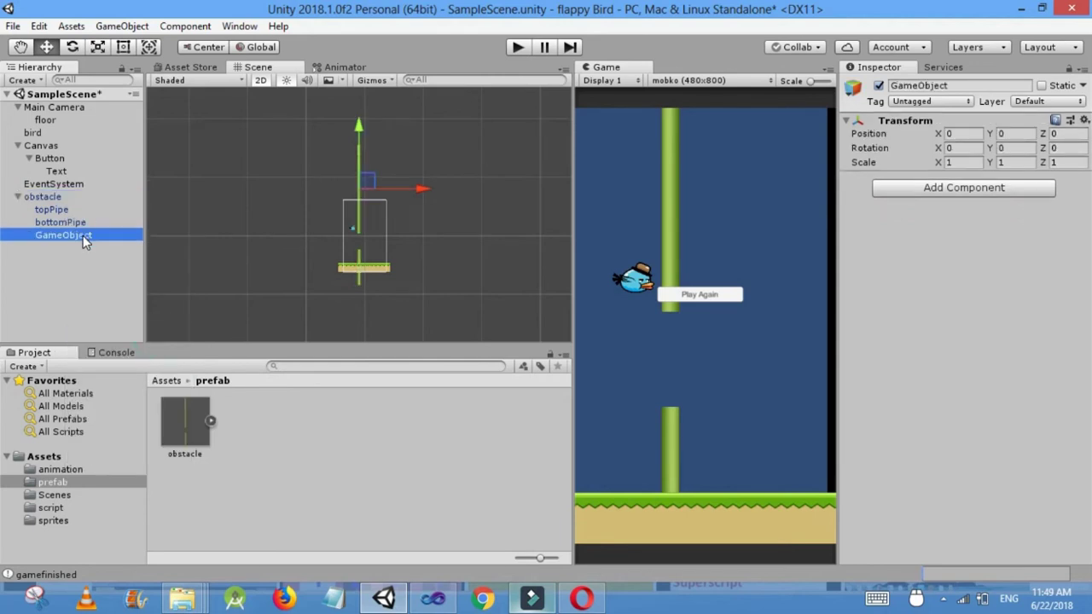
right_click(82, 235)
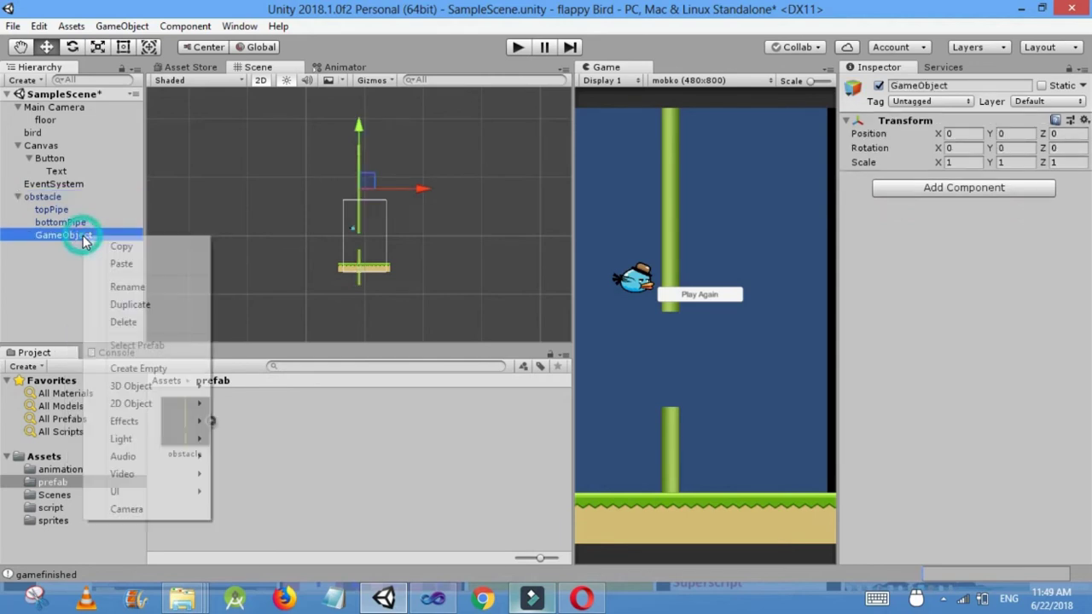
left_click(137, 288)
type("pointtrigger")
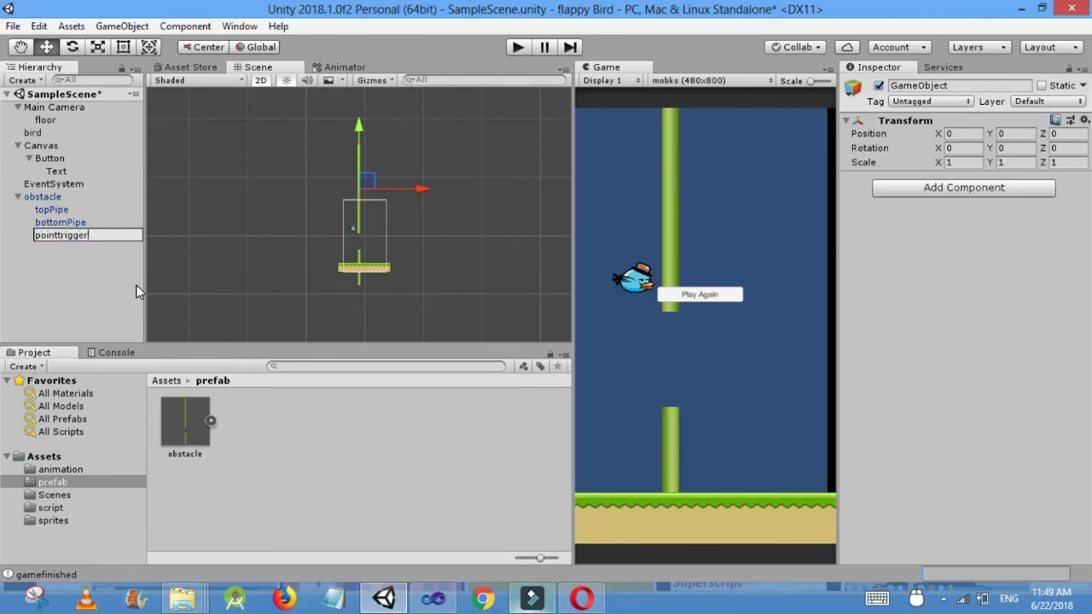
key("Return")
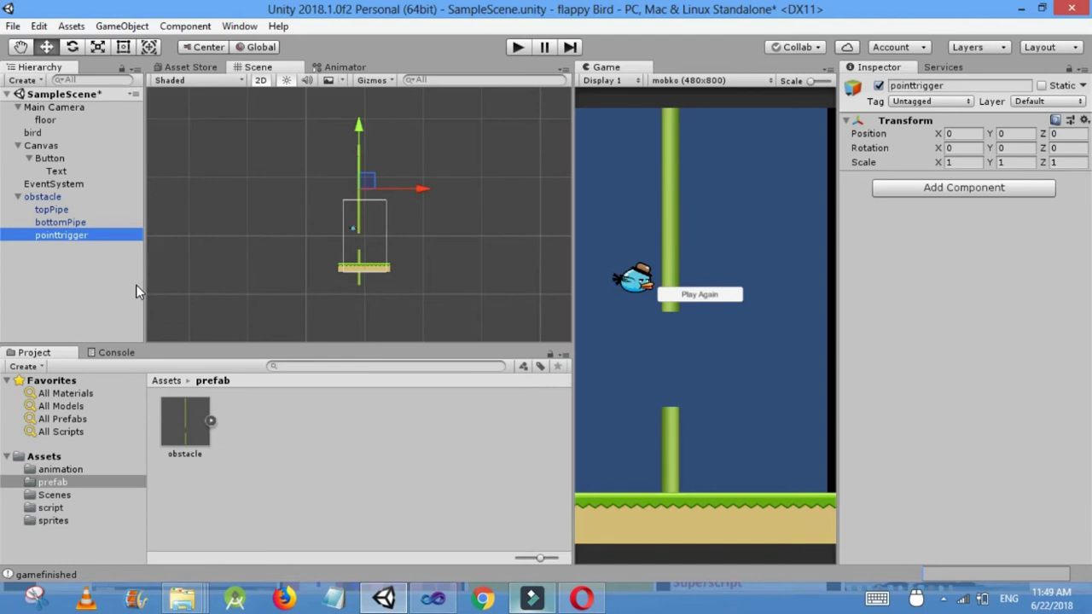
left_click(60, 238)
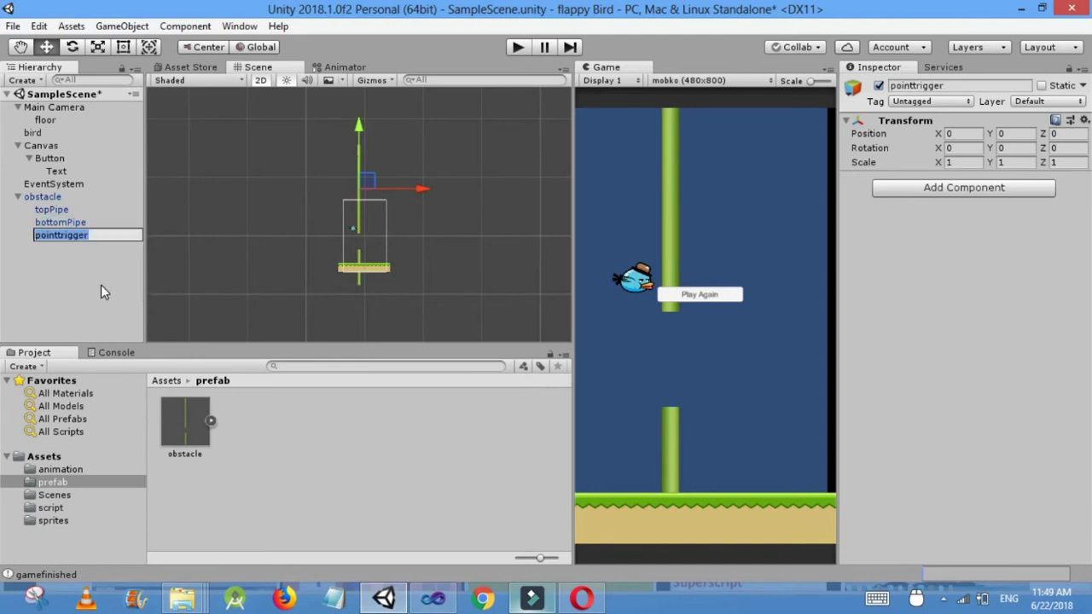
left_click(80, 278)
double_click(80, 234)
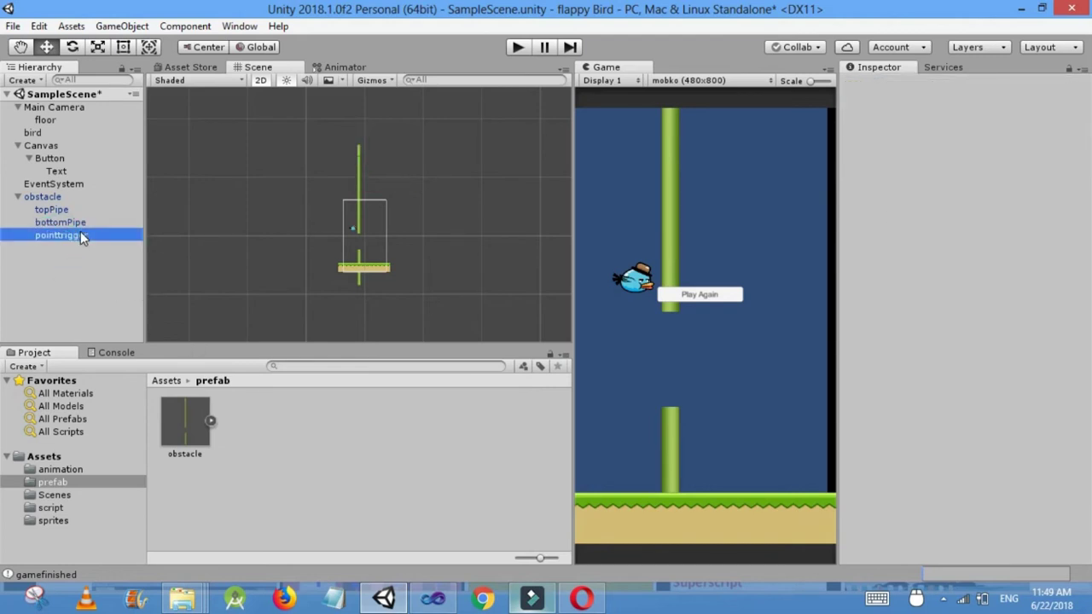
Move pointtrigger into the pipe gap and give it a trigger Box Collider 2D spanning the gap.
left_click_drag(366, 207, 367, 313)
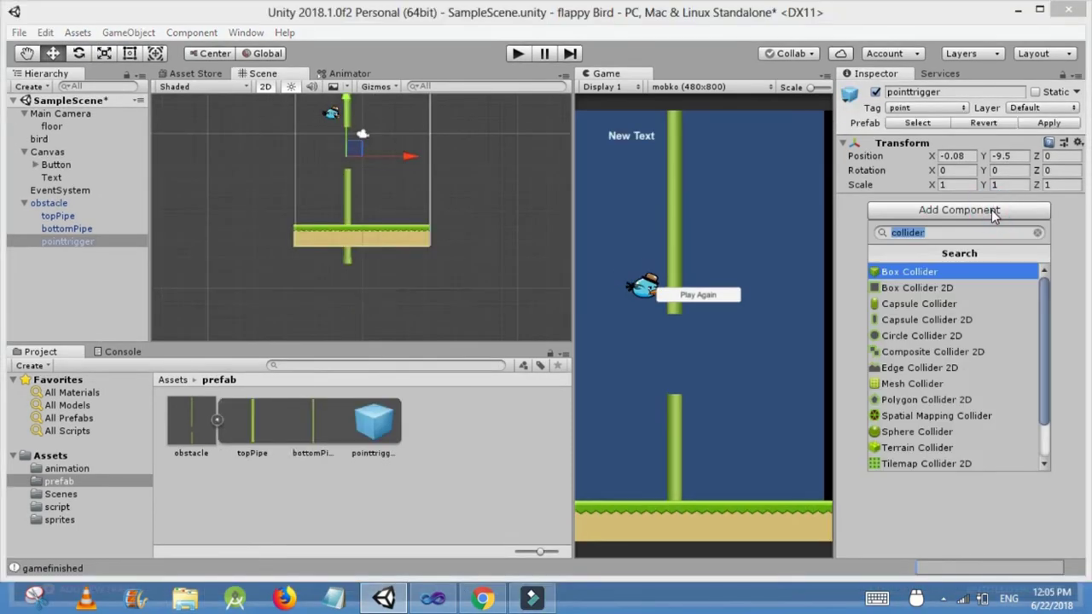
left_click(947, 287)
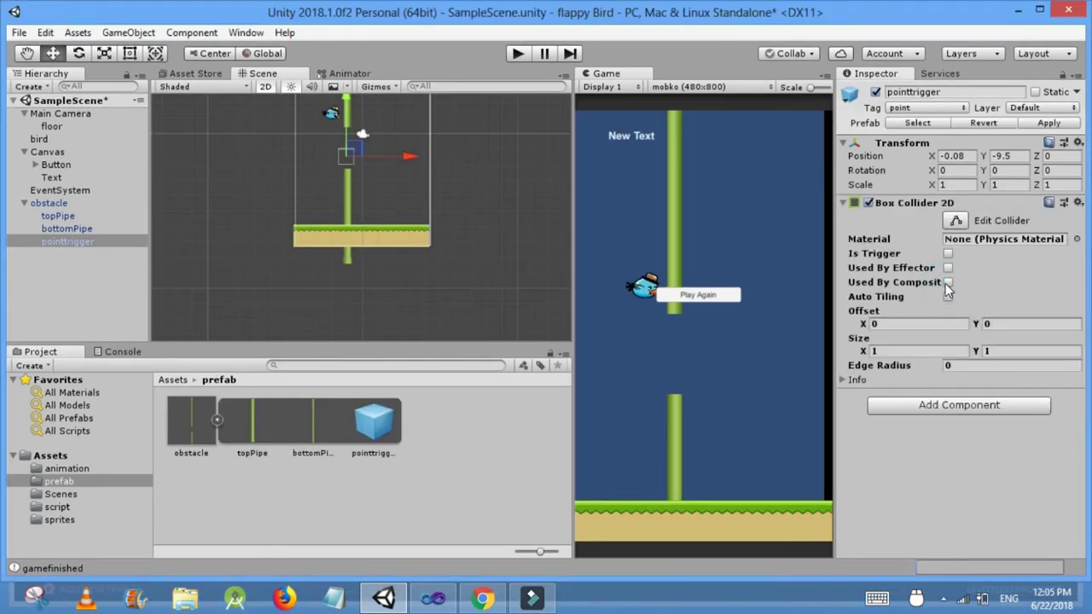
left_click(955, 221)
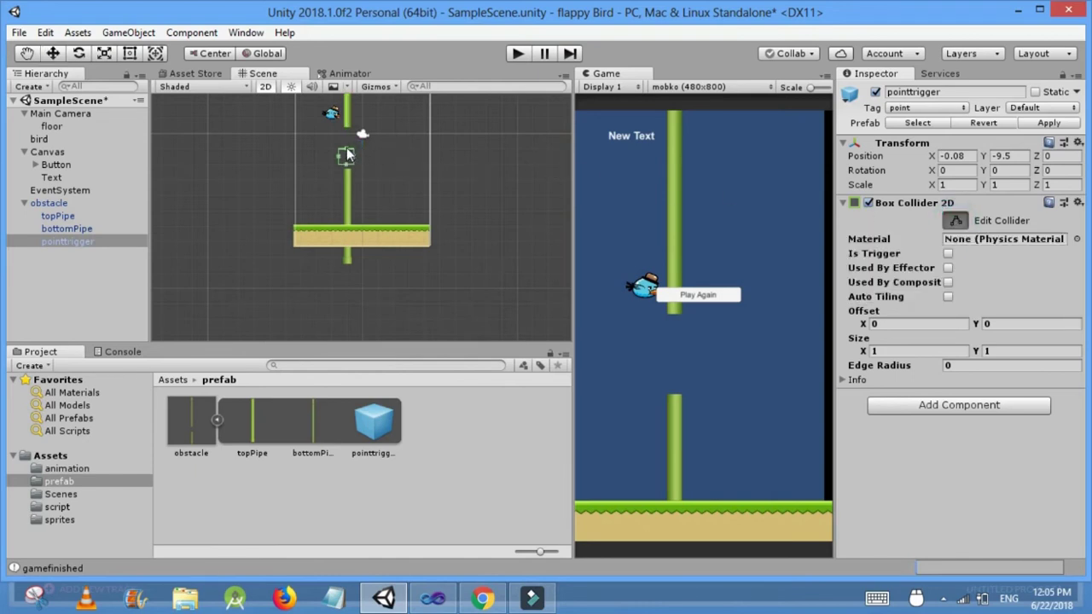
mouse_move(347, 151)
left_mouse_down()
mouse_move(346, 130)
mouse_move(353, 152)
left_mouse_up()
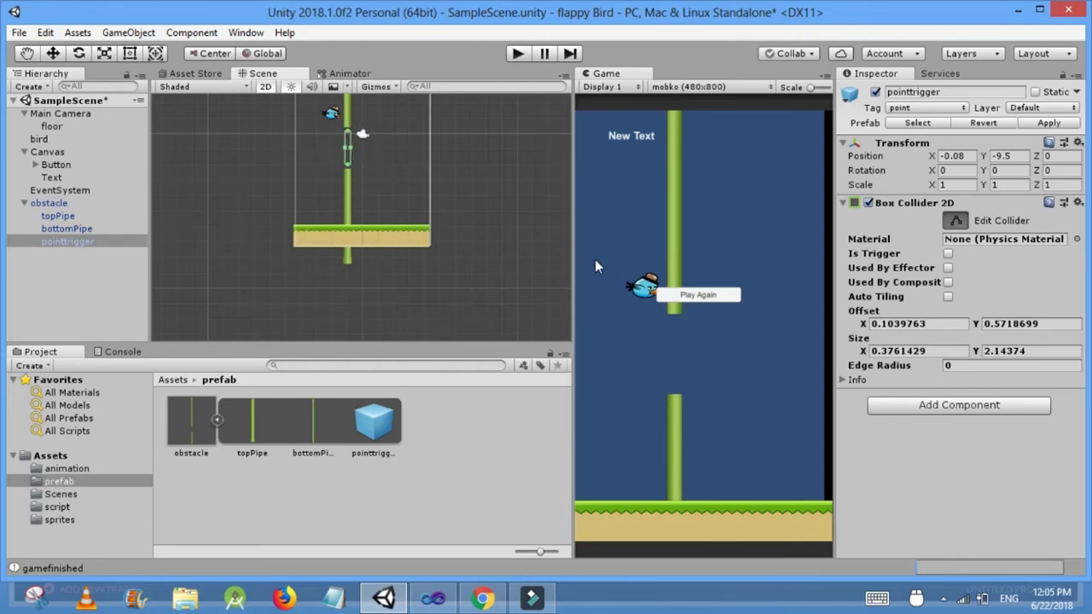
left_click(948, 253)
Apply the obstacle's changes to its prefab, then delete the obstacle from the scene.
left_click(51, 203)
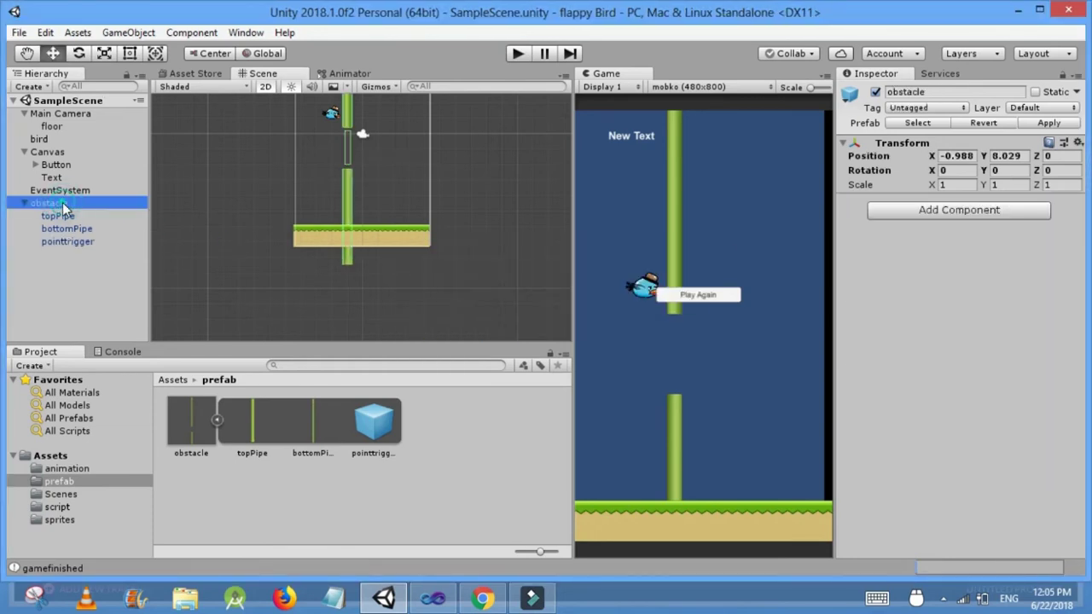
left_click(51, 203)
left_click(1045, 124)
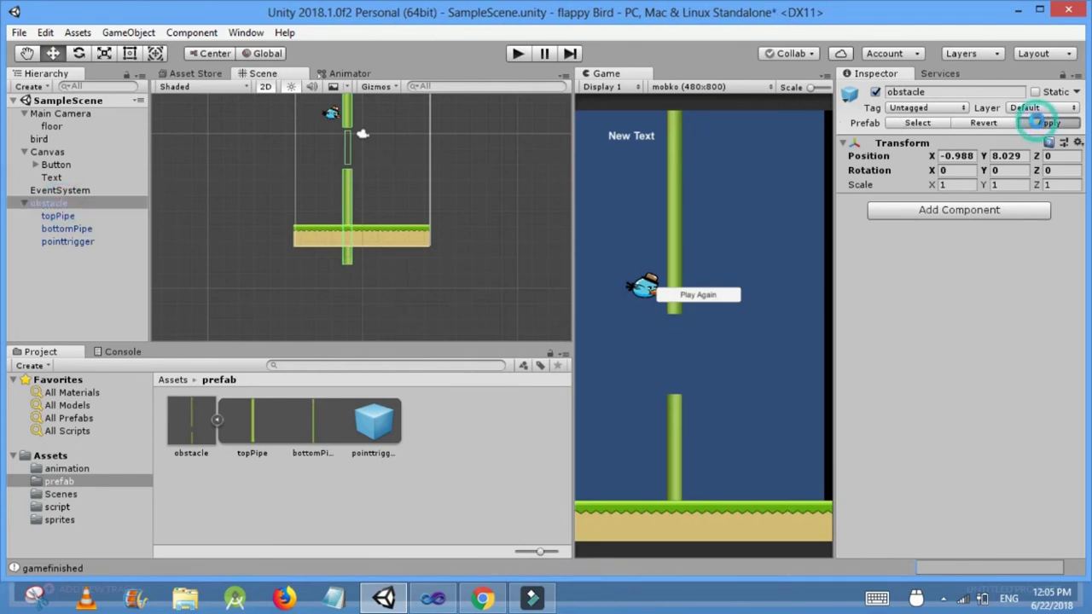
left_click(87, 203)
key("Delete")
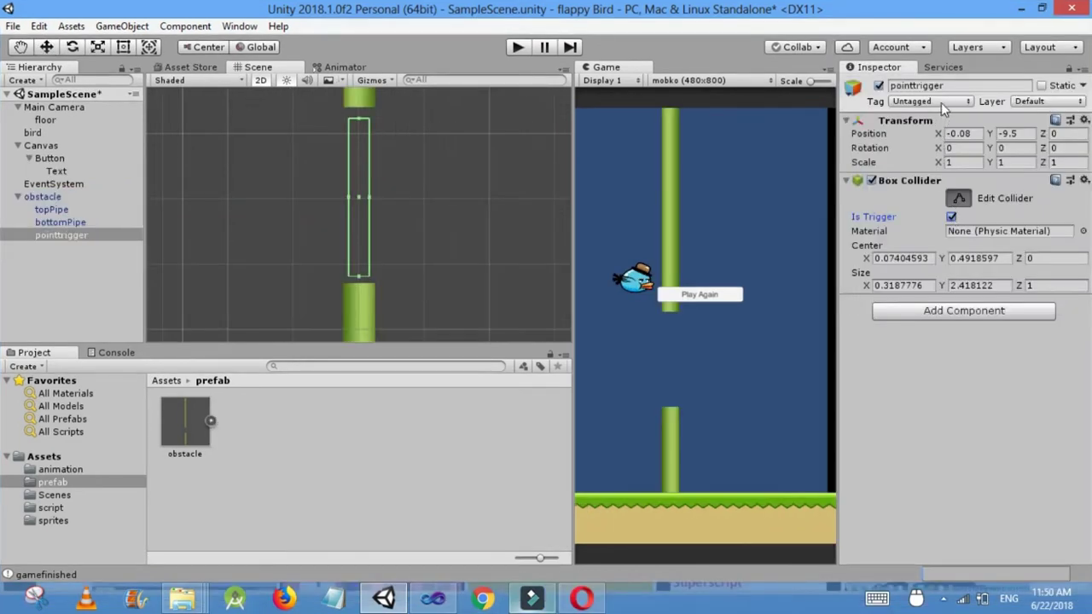
Create a new tag named point in the tag settings.
left_click(941, 102)
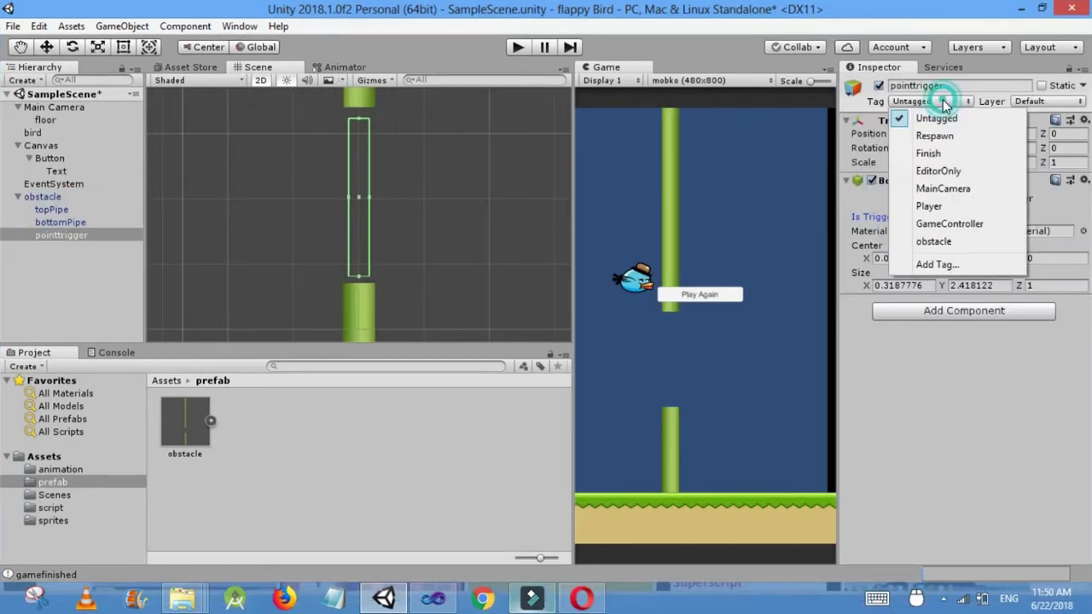
left_click(936, 266)
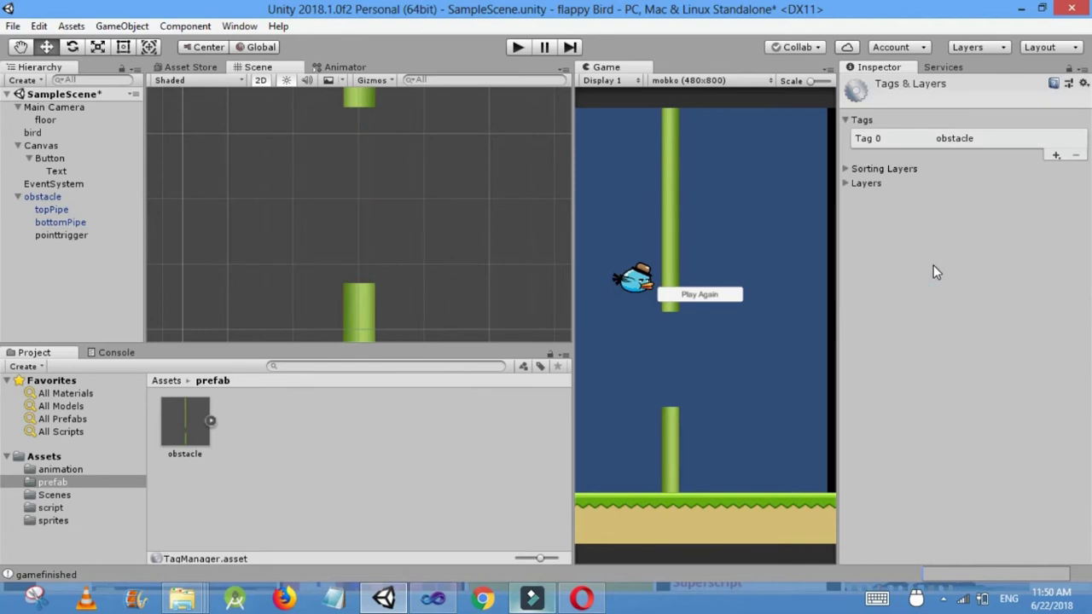
left_click(1056, 160)
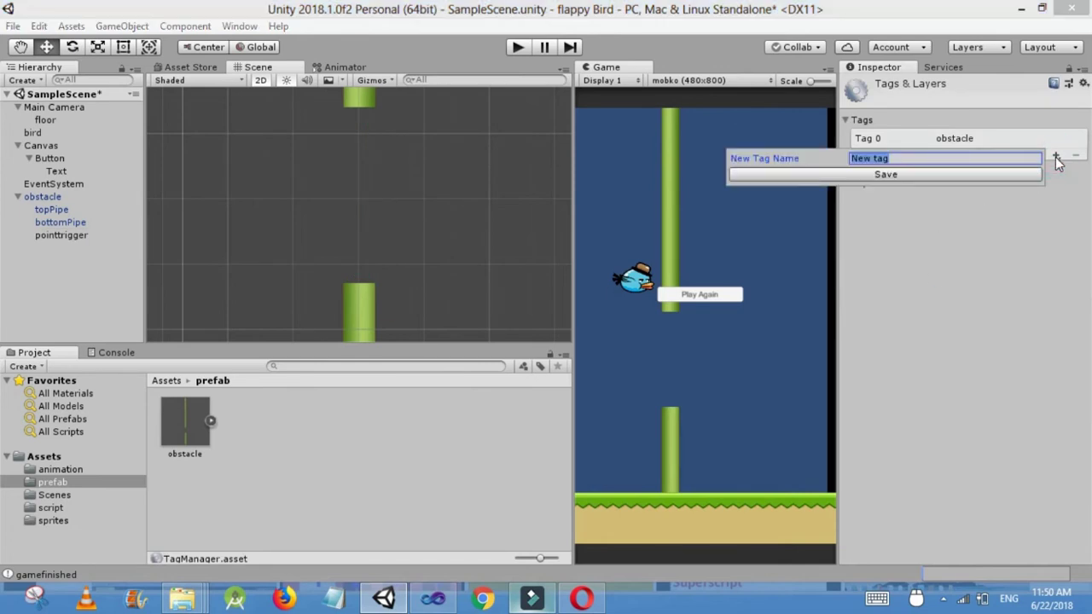
type("point")
key("Return")
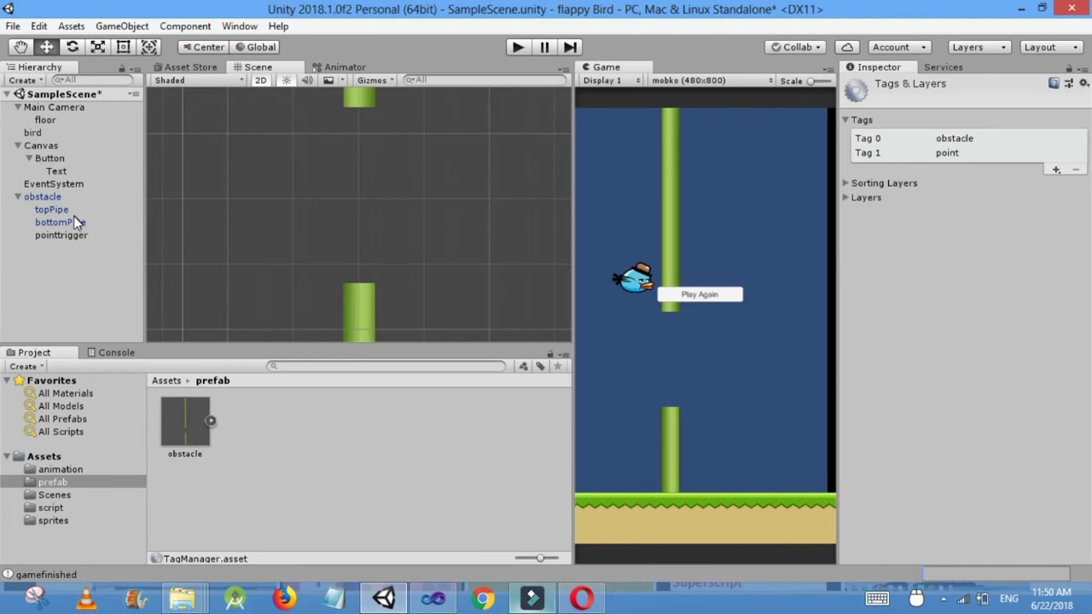
Tag pointtrigger as point, save all assets, and apply the change to the obstacle prefab.
left_click(64, 243)
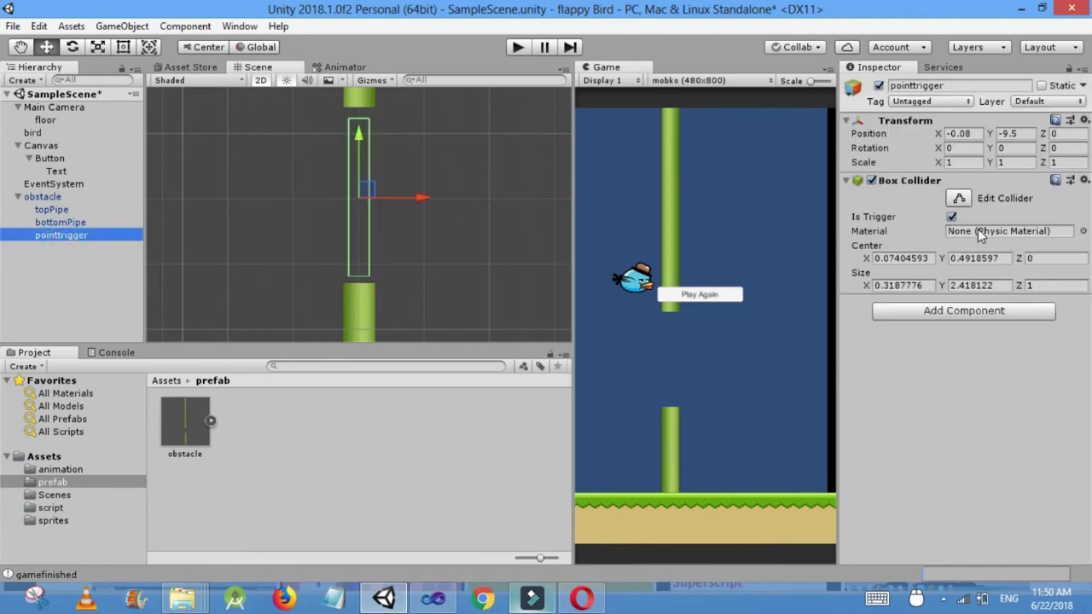
left_click(949, 99)
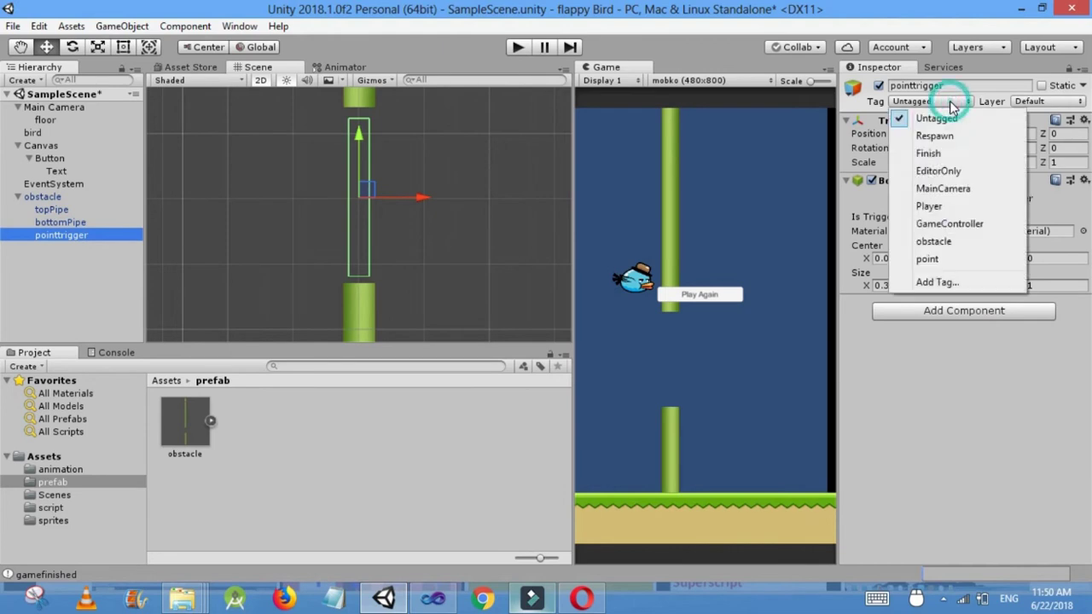
left_click(958, 258)
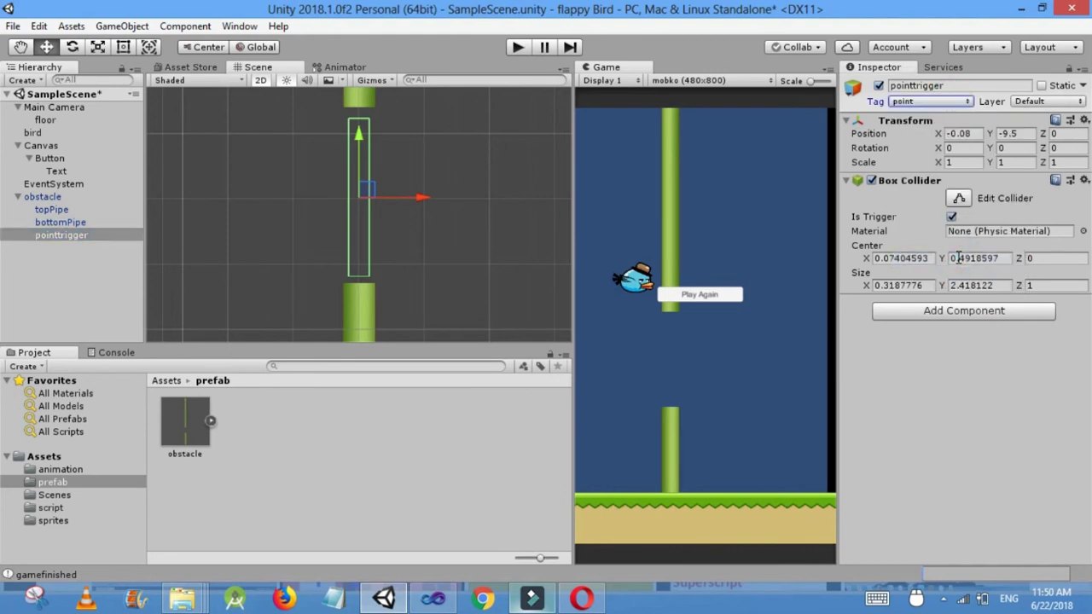
key("ctrl+s")
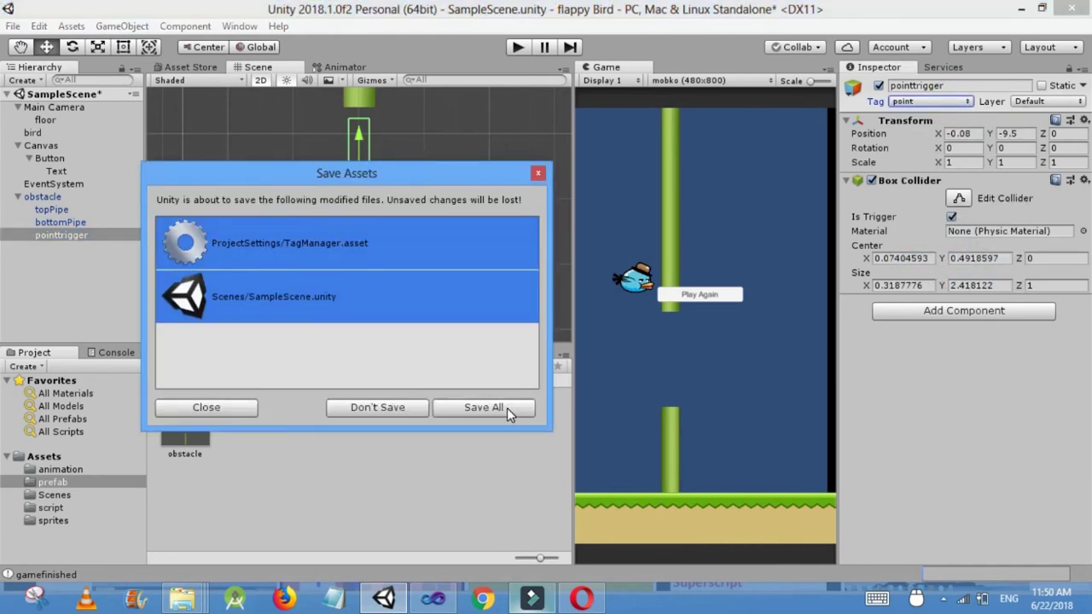
left_click(483, 408)
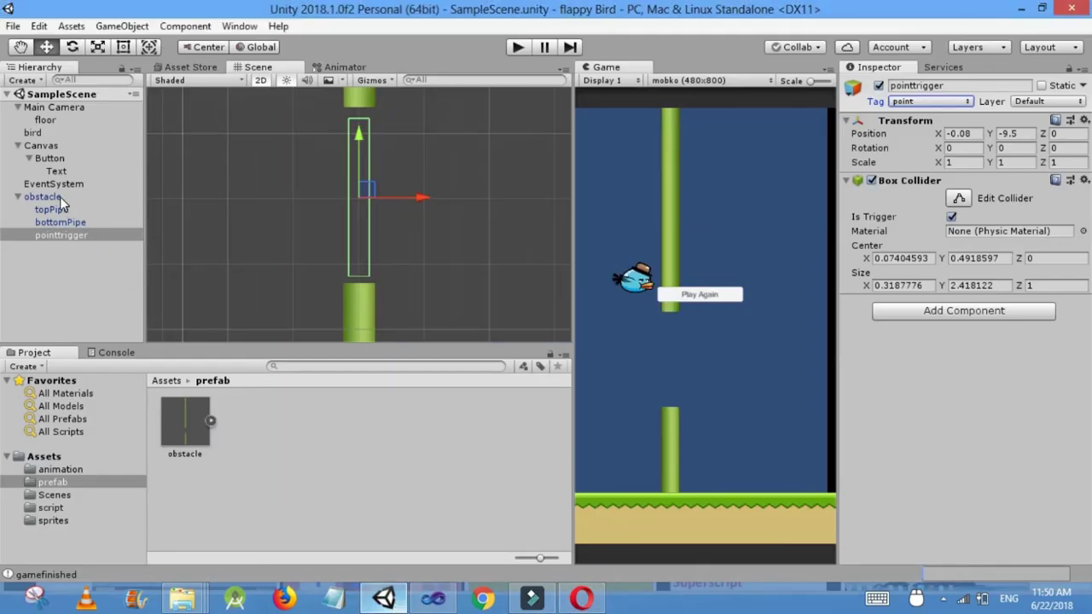
left_click(43, 196)
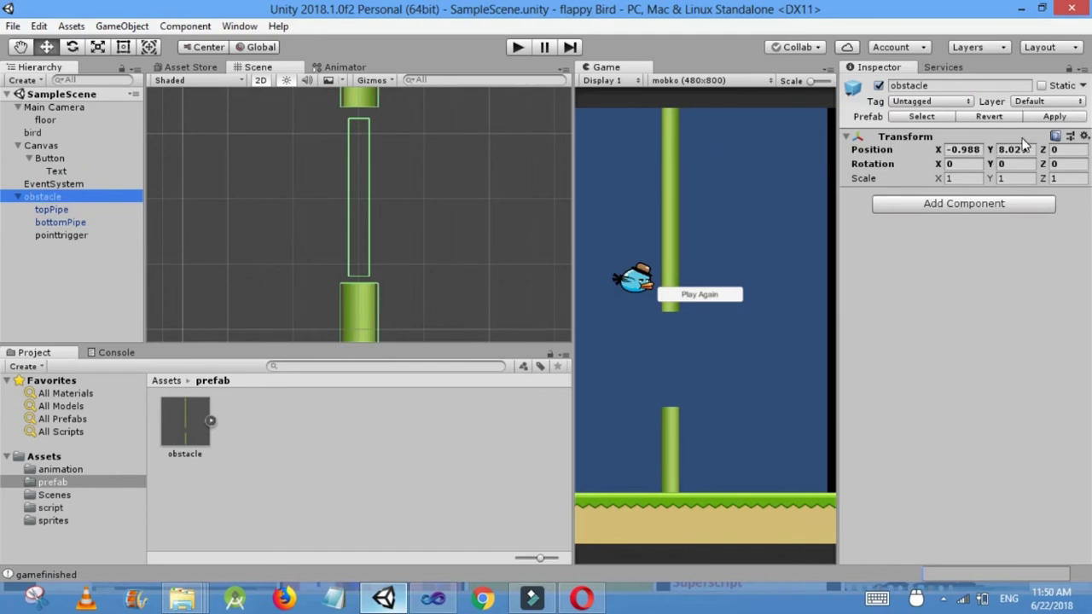
left_click(1054, 116)
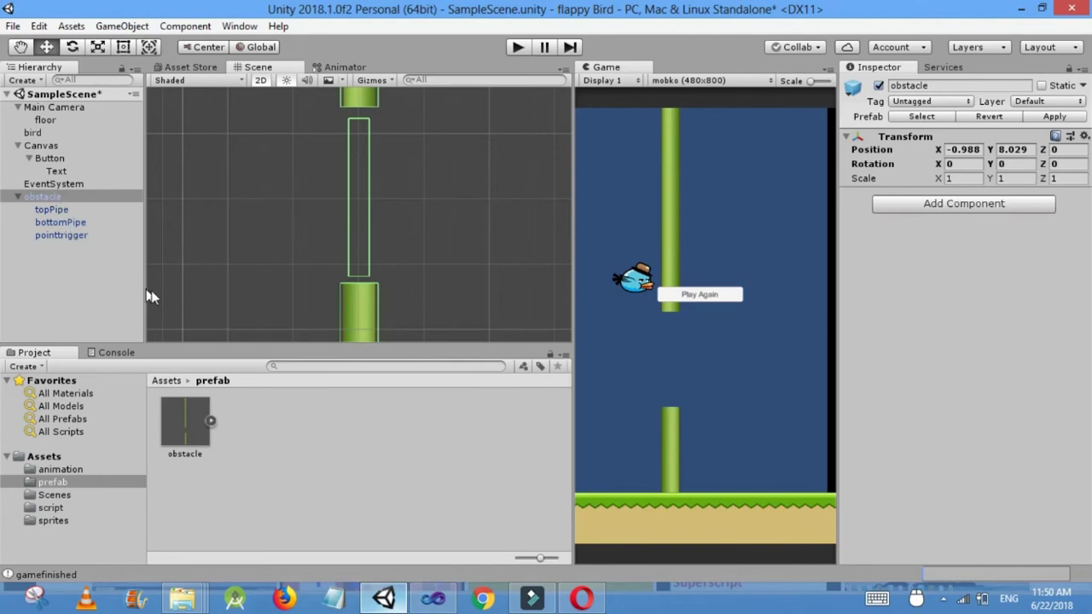
In birdscript.cs, declare void OnTriggerEnter2D(Collider2D col) below OnCollisionEnter2D.
left_click(432, 598)
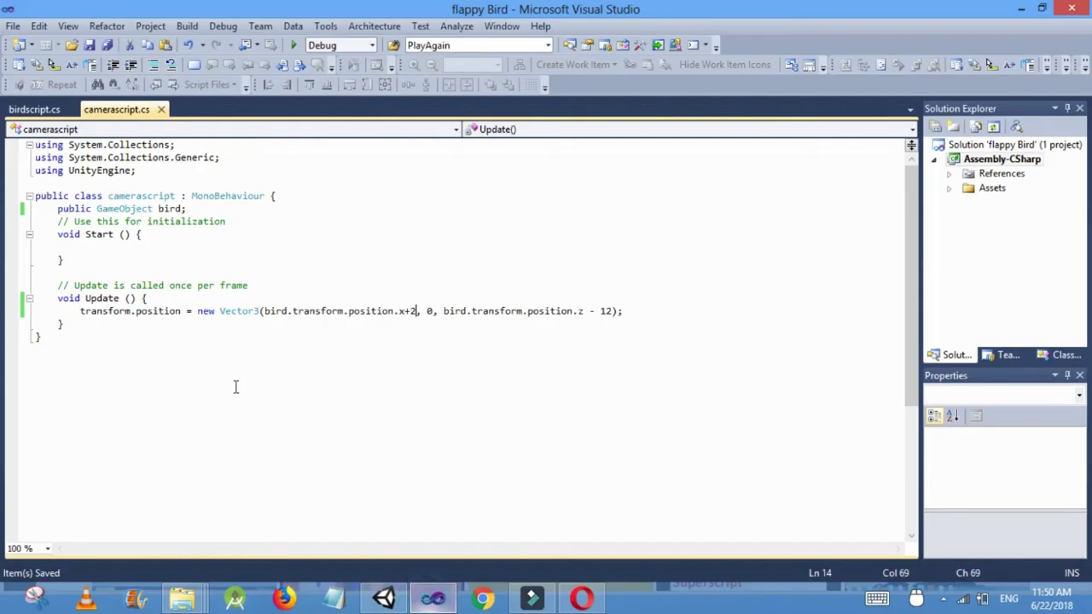
left_click(34, 109)
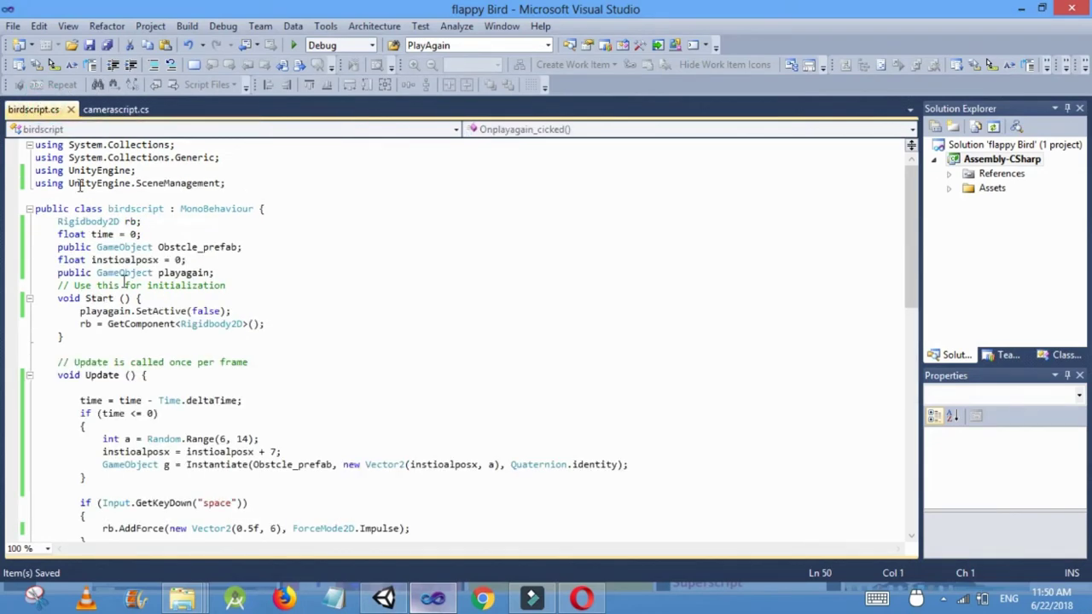
left_click_drag(906, 265, 917, 452)
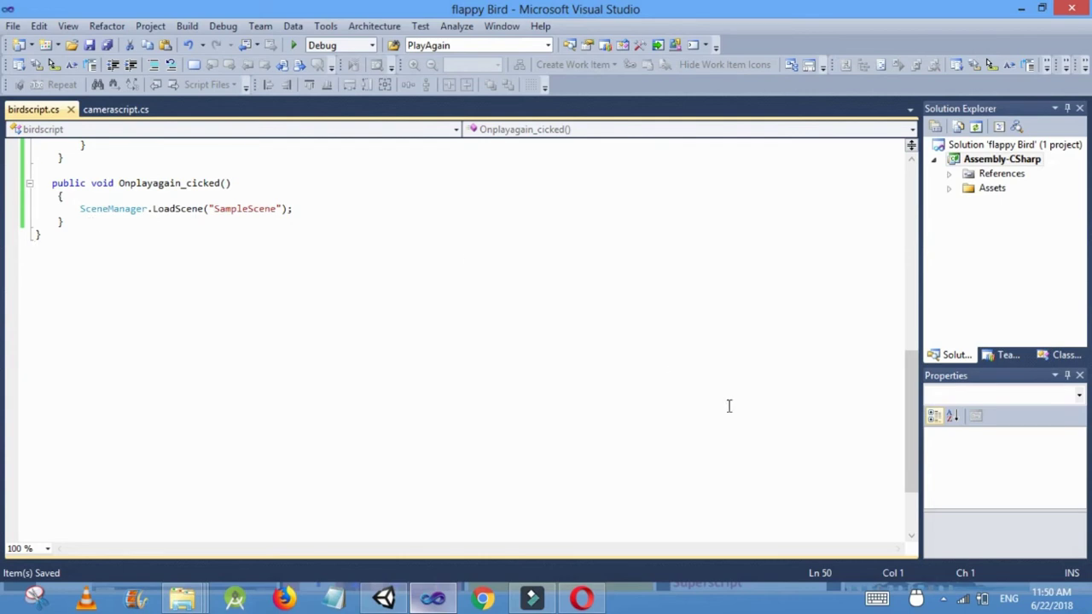
scroll(910, 383, "up", 4)
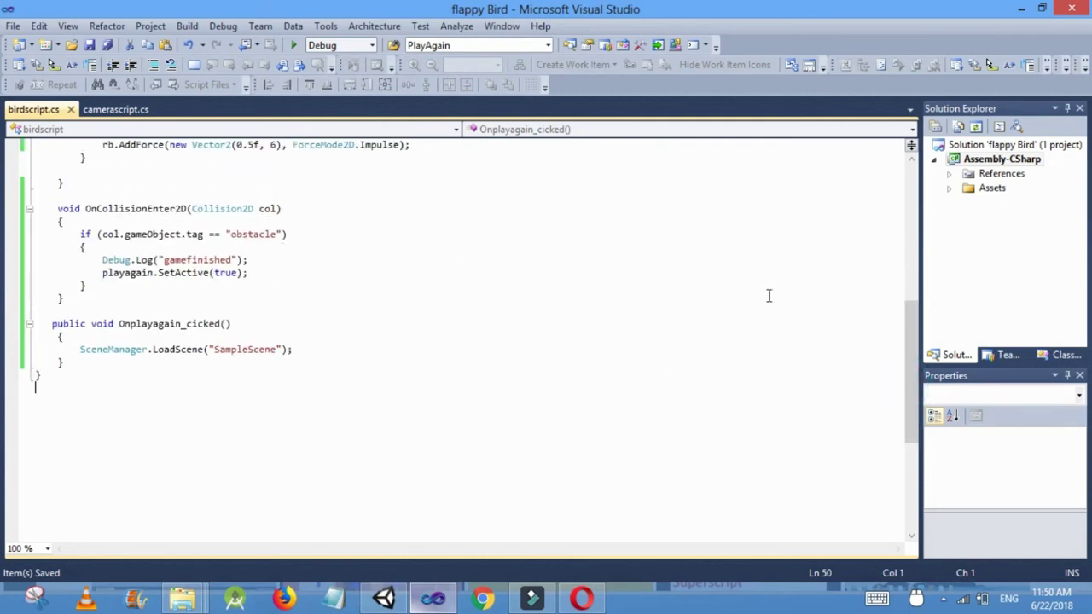
left_click(76, 299)
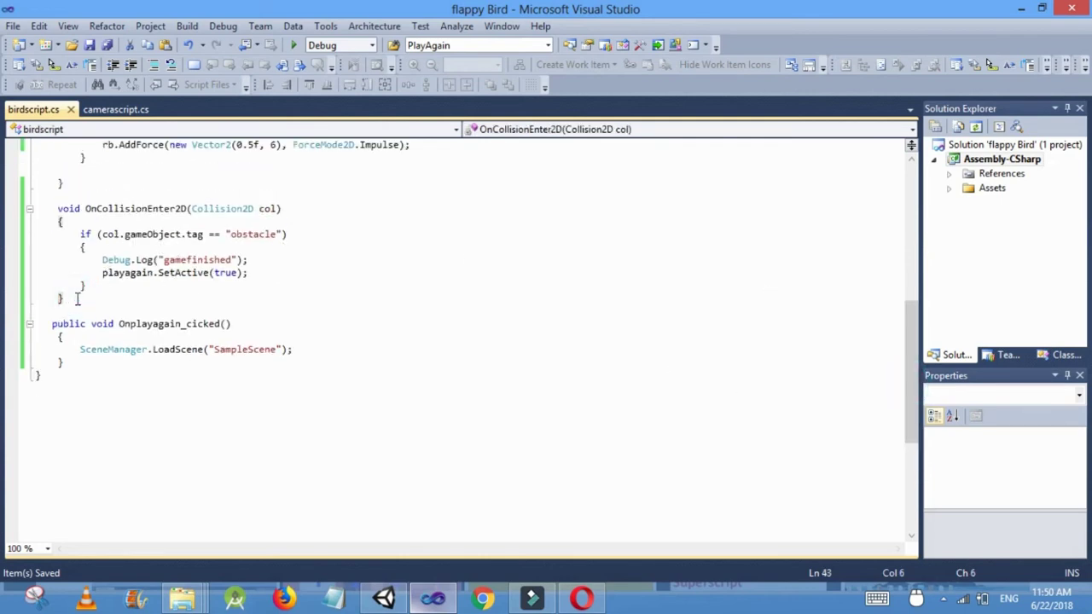
key("Return")
key("Return")
type("vo")
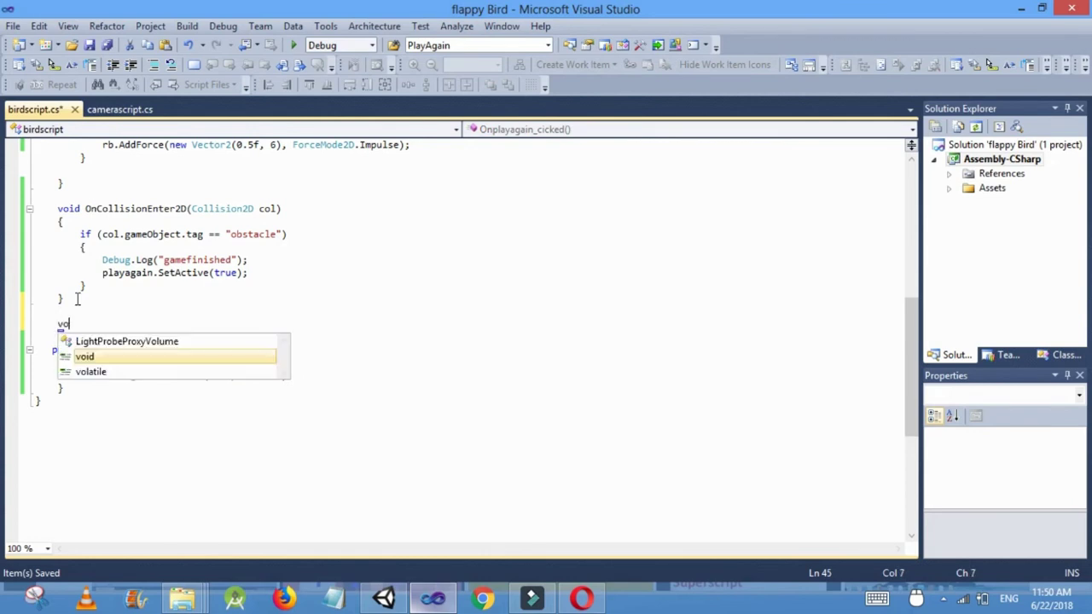
type("id On")
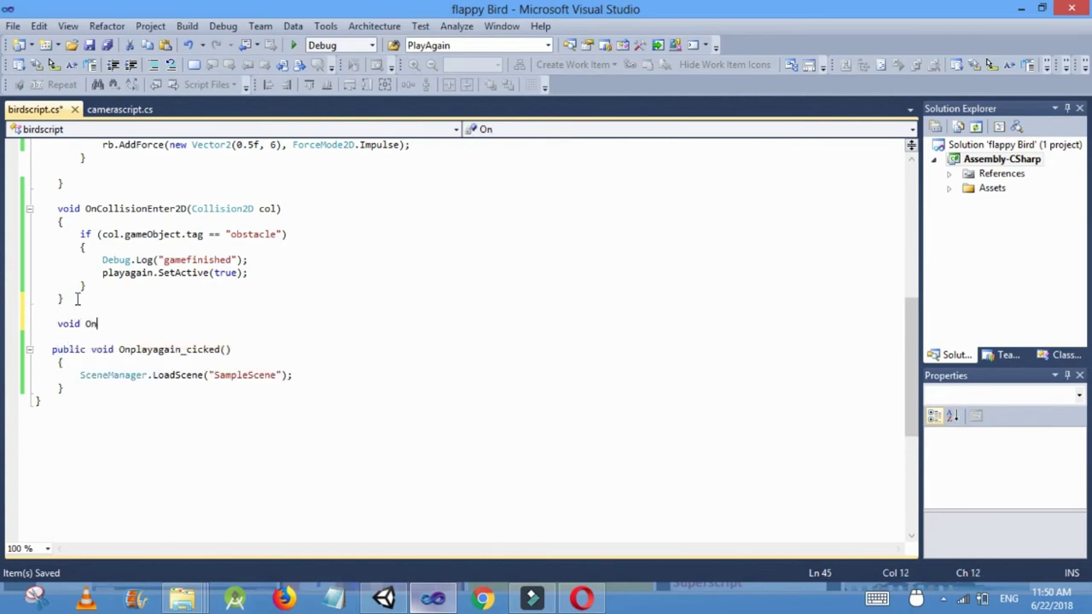
type("TriggerEnter")
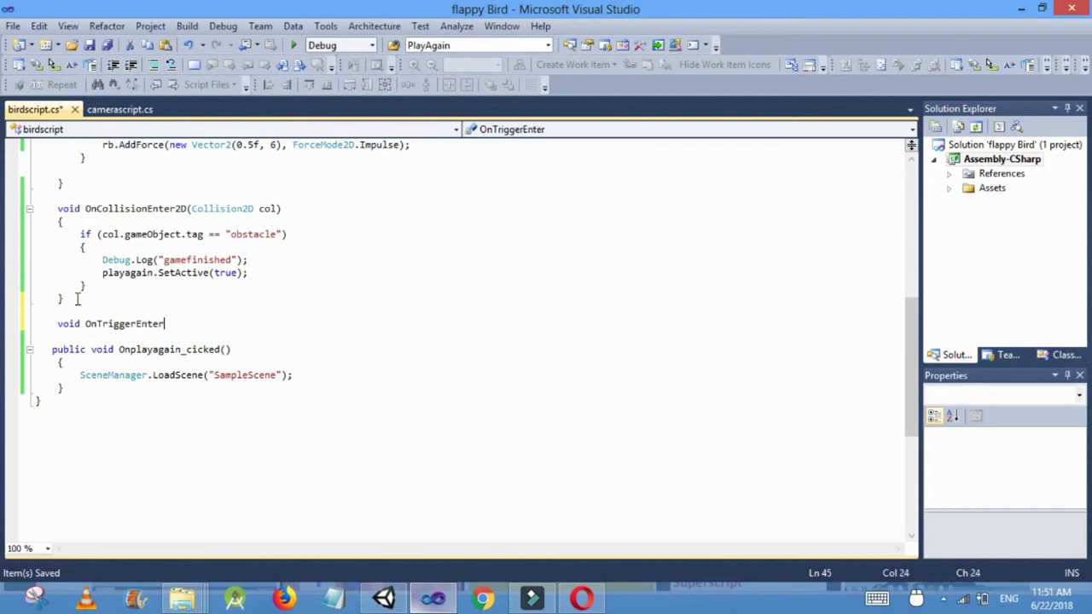
type("2D(Co")
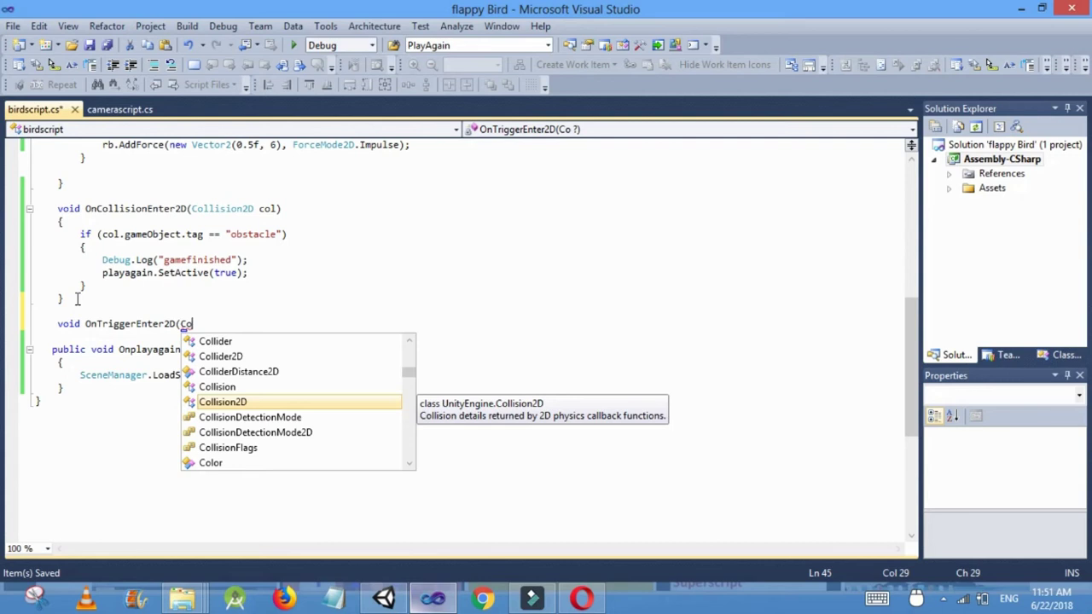
type("ll")
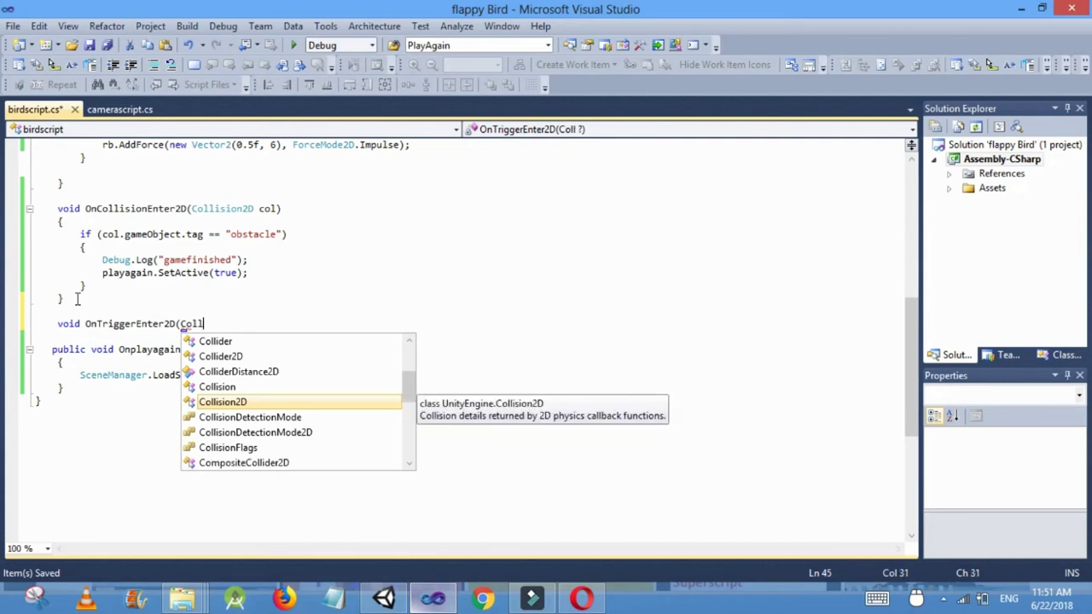
key("Up")
key("Up")
key("Up")
key("Tab")
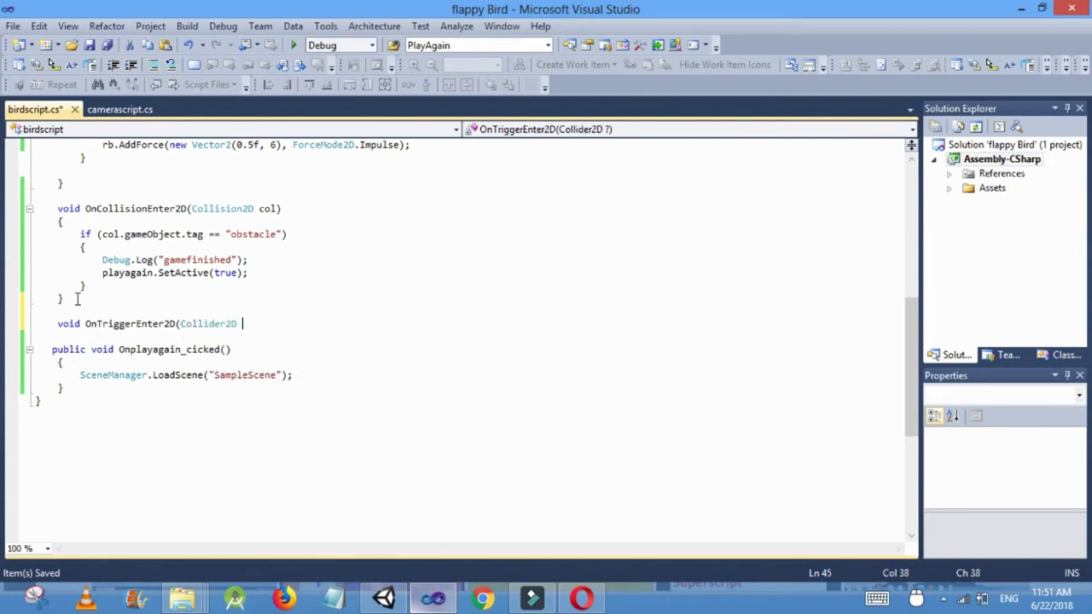
type("col)")
Give the method a braced body containing if(col.gameObject.tag=="point").
key("Return")
type("{")
key("Return")
key("Return")
key("Return")
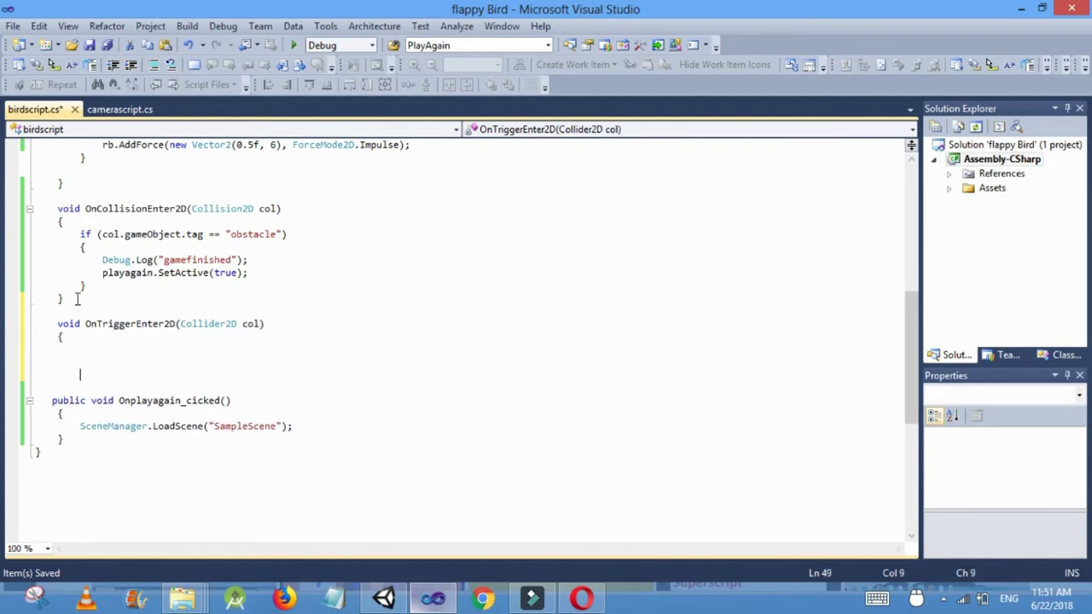
type("}")
key("Up")
type("if(col")
key("Escape")
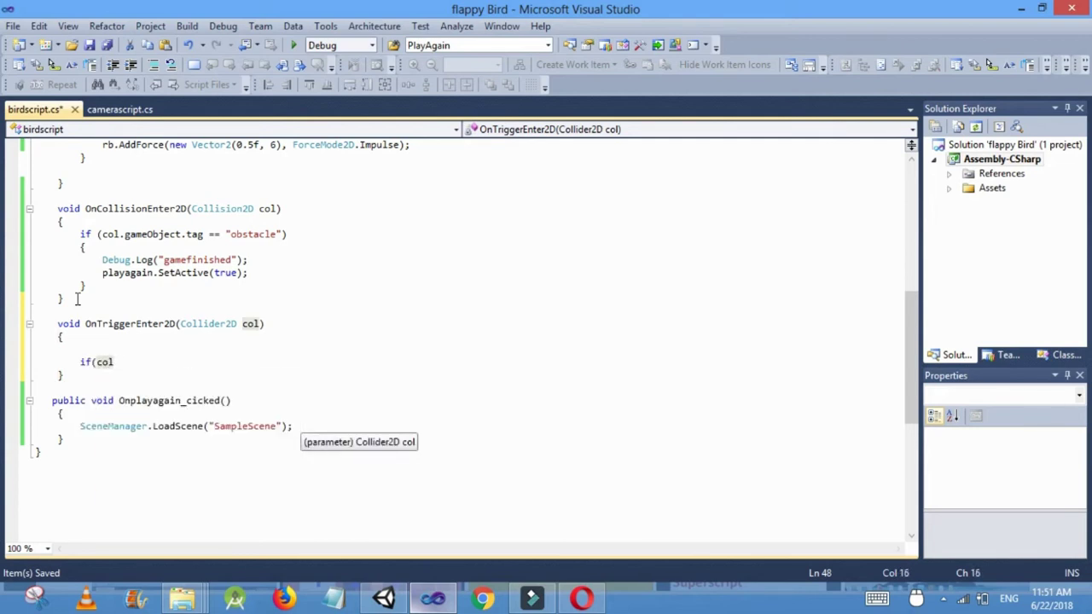
type(".gameObject.")
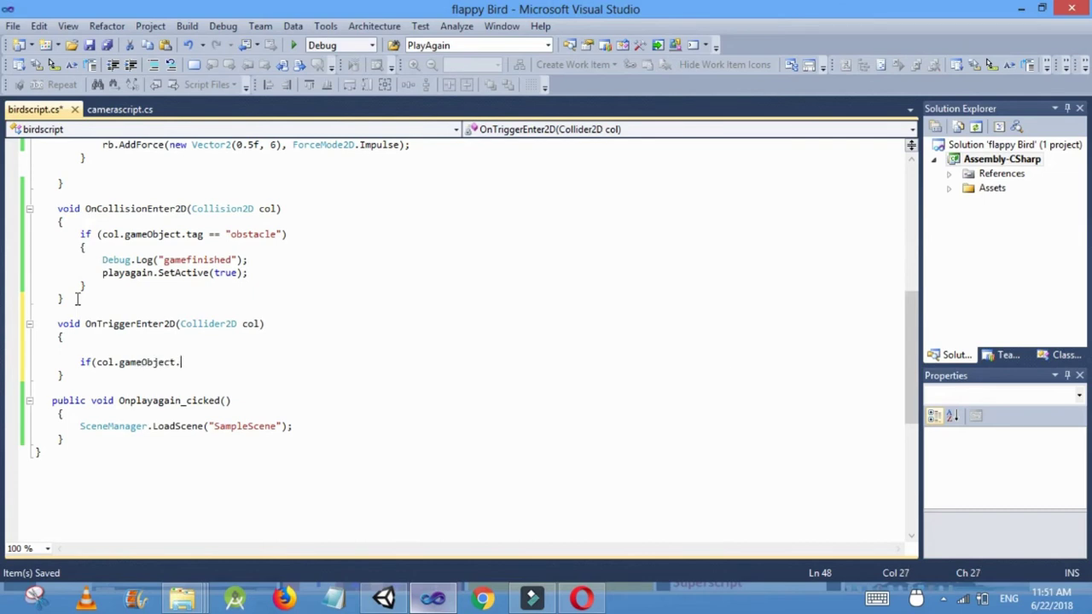
type("tag==\"point\")")
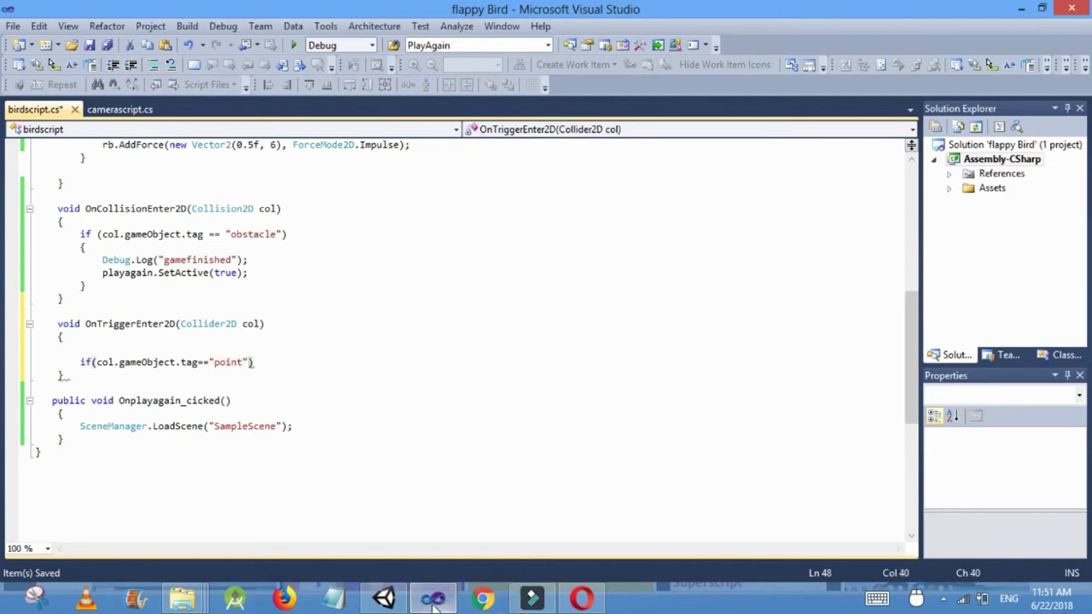
Close the point-tag if condition and add an empty { } block beneath it.
left_click(384, 599)
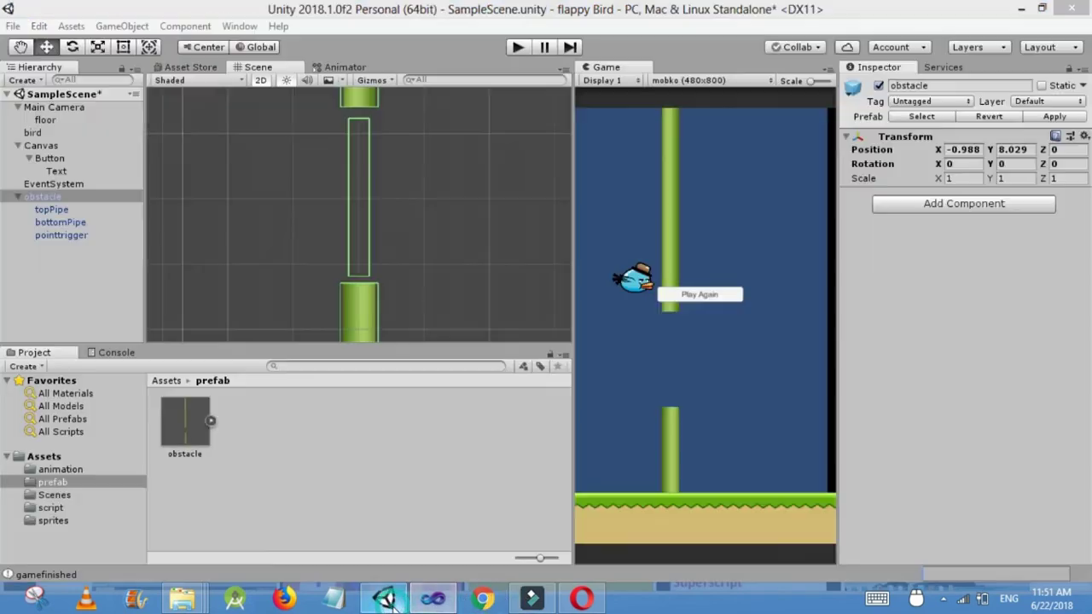
left_click(61, 235)
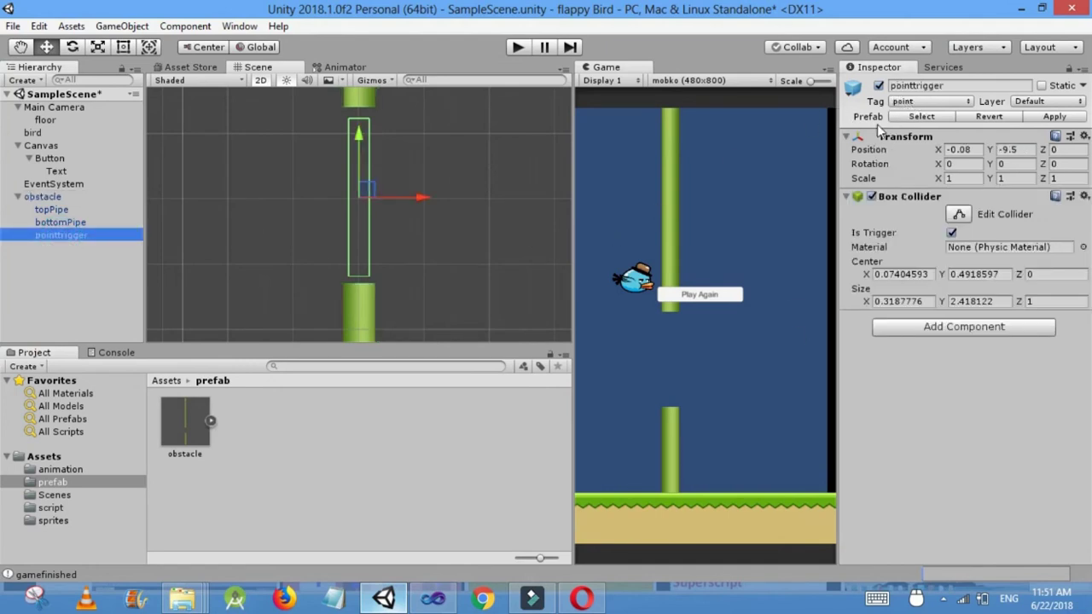
left_click(434, 598)
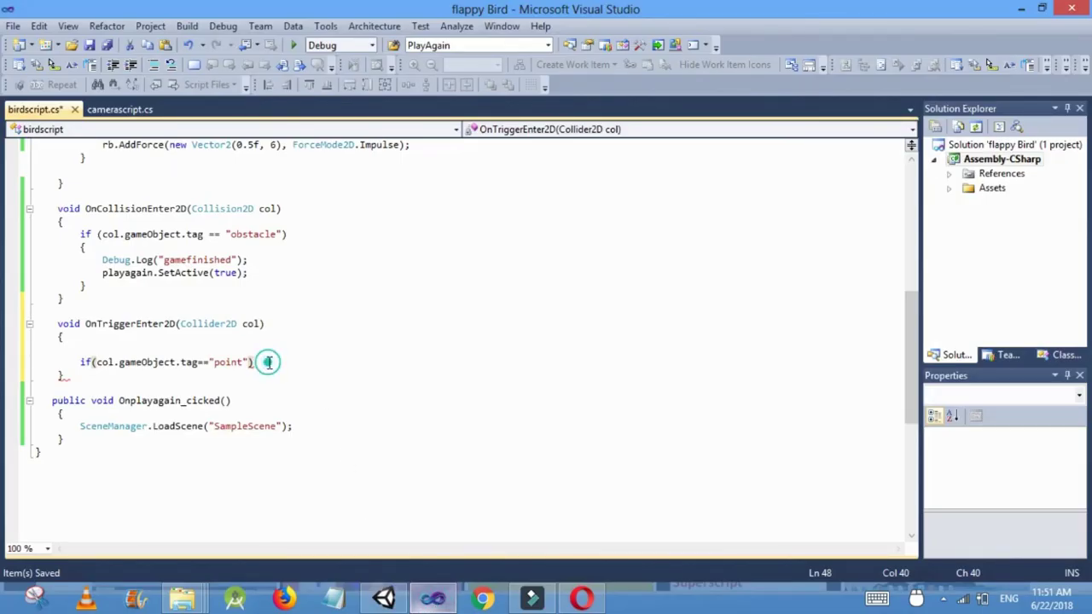
type(")")
key("Return")
type("{")
key("Return")
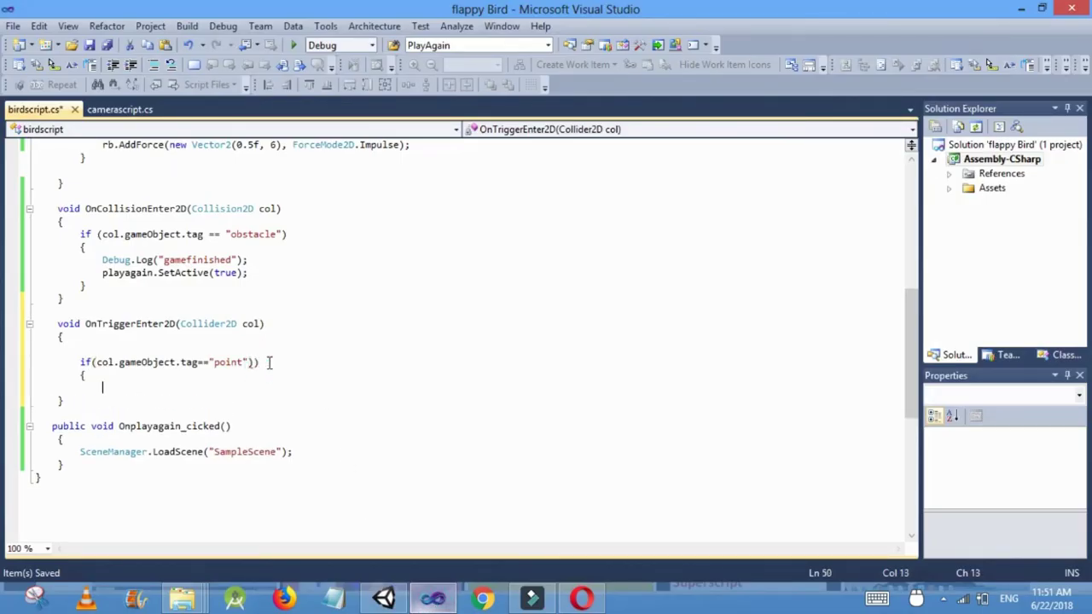
key("Return")
type("}")
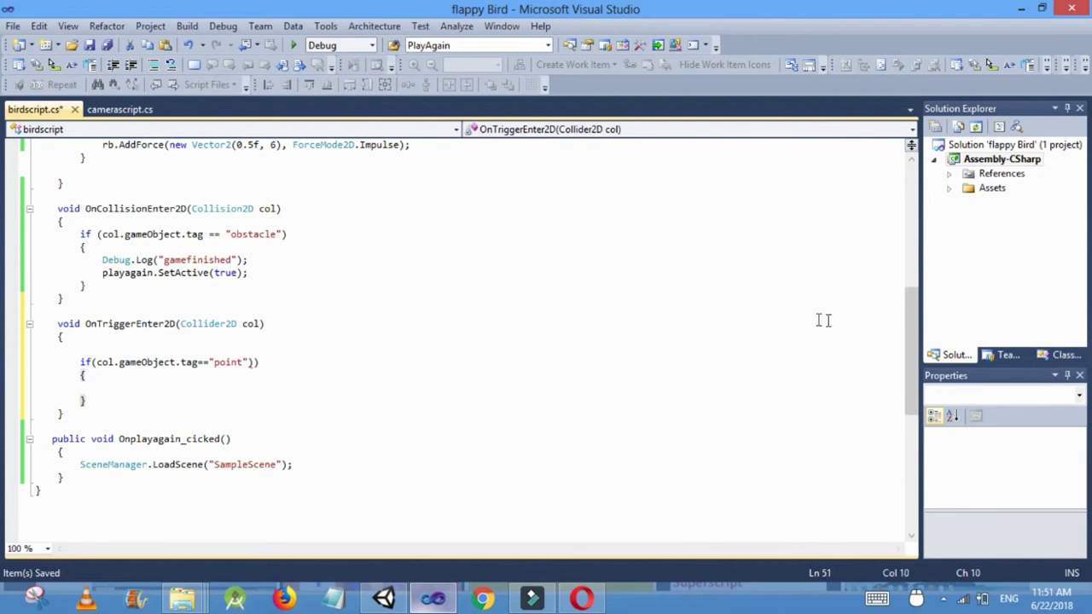
left_click_drag(910, 341, 919, 213)
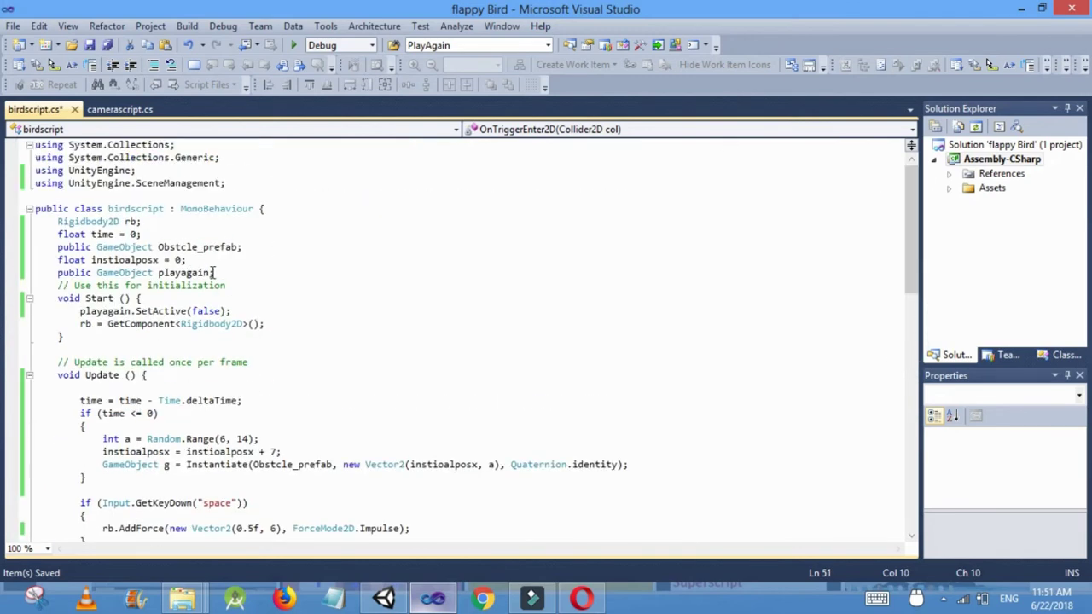
Declare int score; below the playagain field and set score = 0; in Start().
left_click(228, 273)
key("Return")
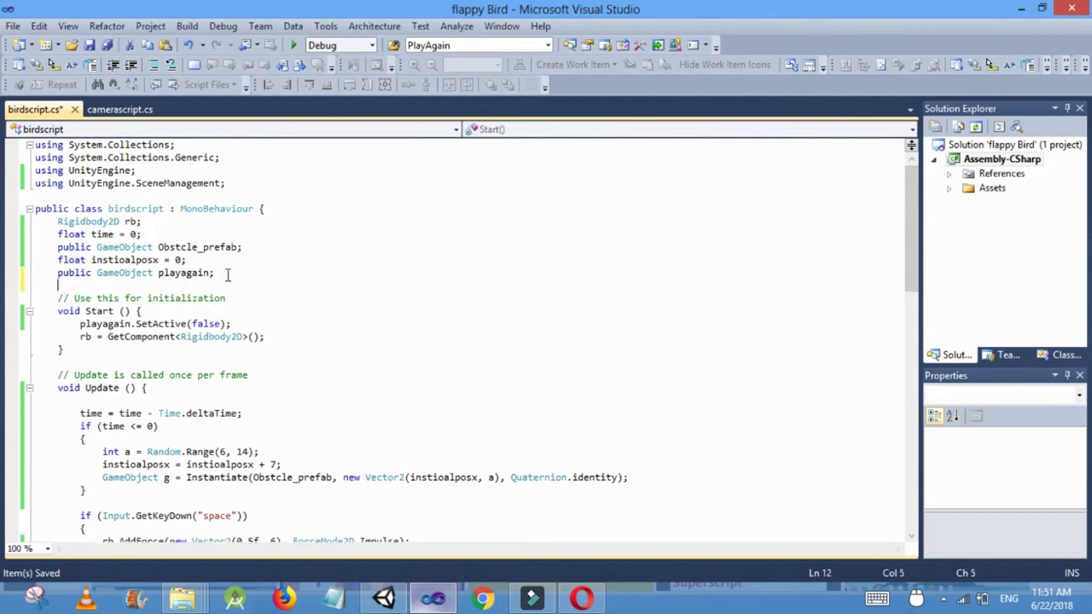
type("int score")
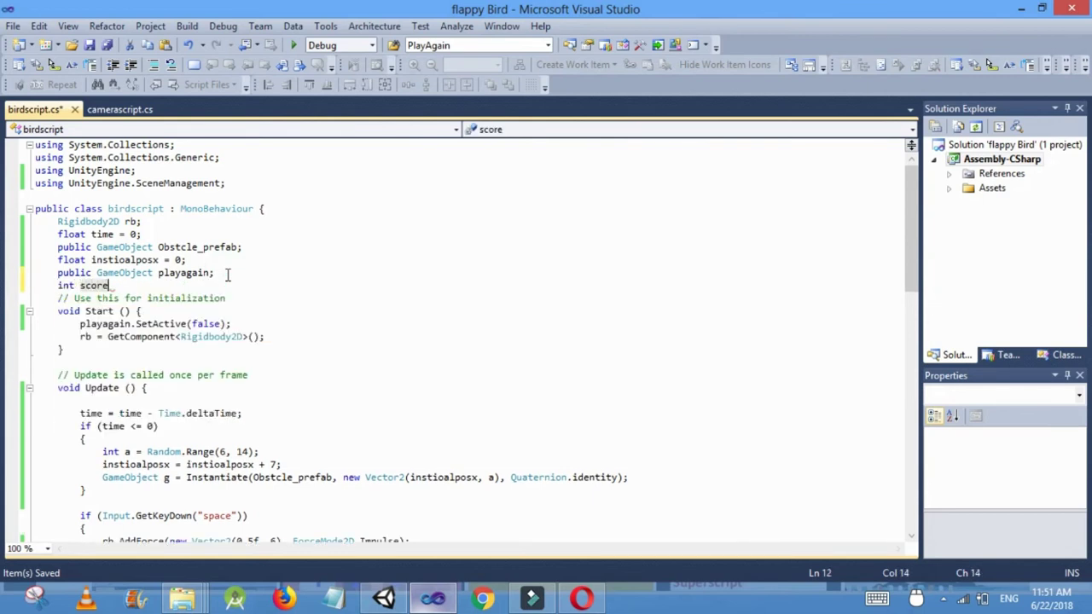
type(";")
left_click(155, 389)
left_click(276, 338)
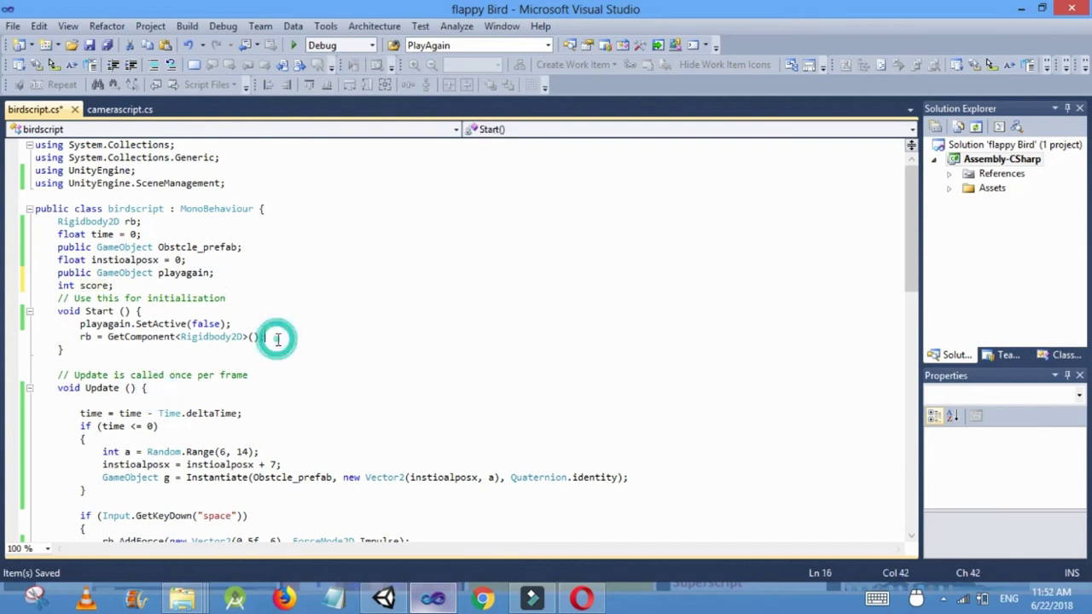
key("Return")
type("score ")
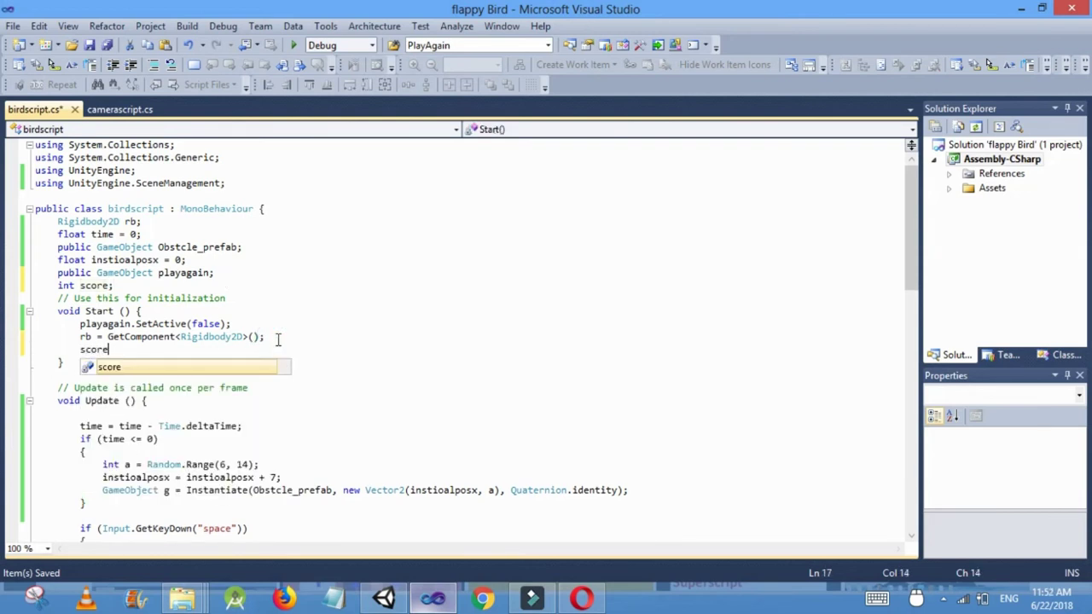
type("= 0;")
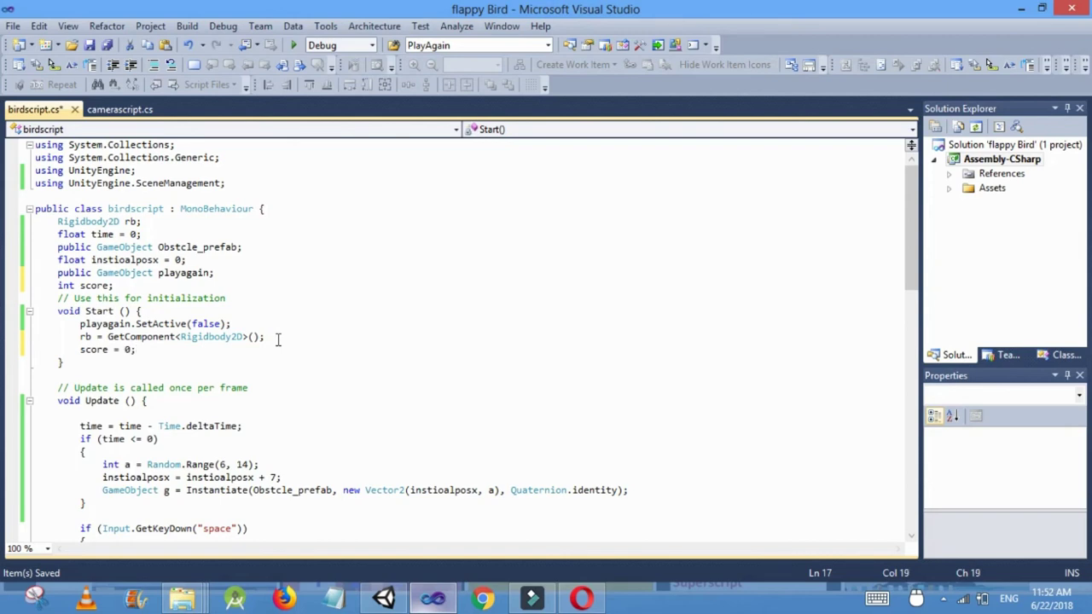
Write score=score+1; inside the point if-block and save birdscript.
left_click_drag(907, 240, 910, 416)
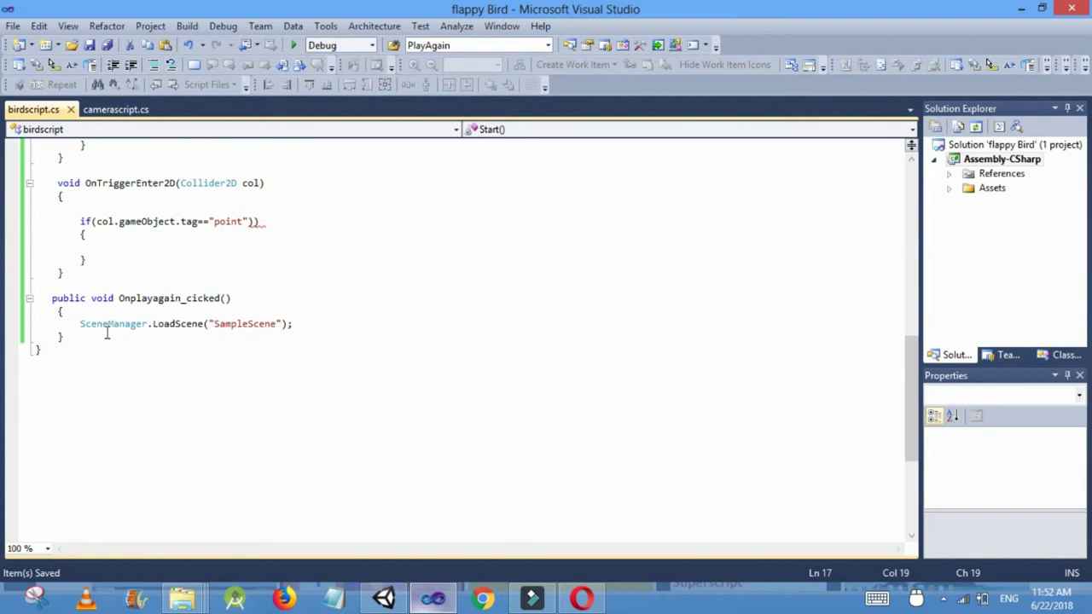
left_click(119, 246)
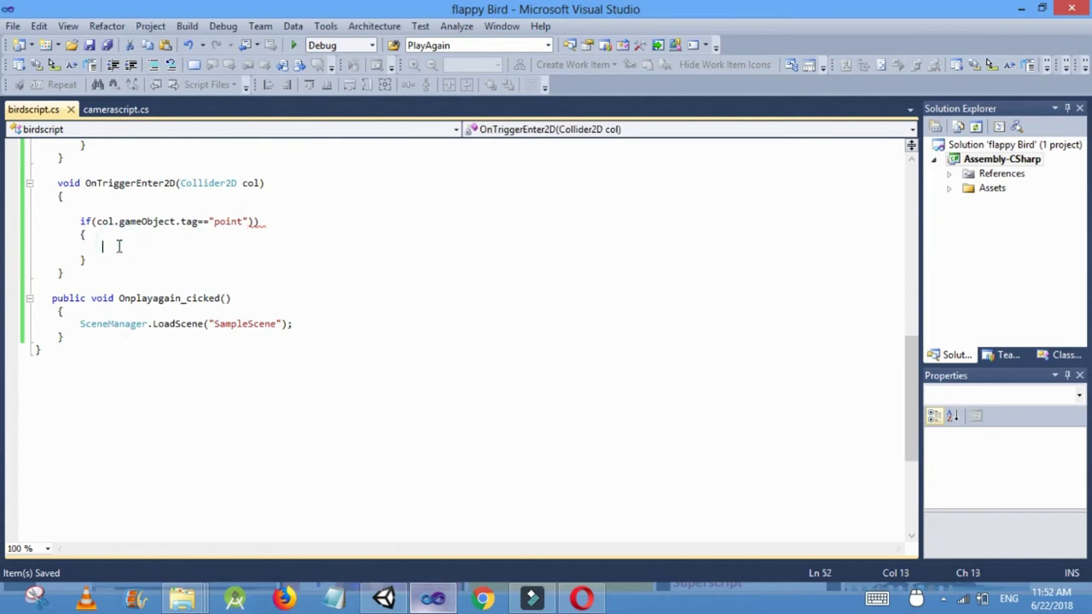
type("score")
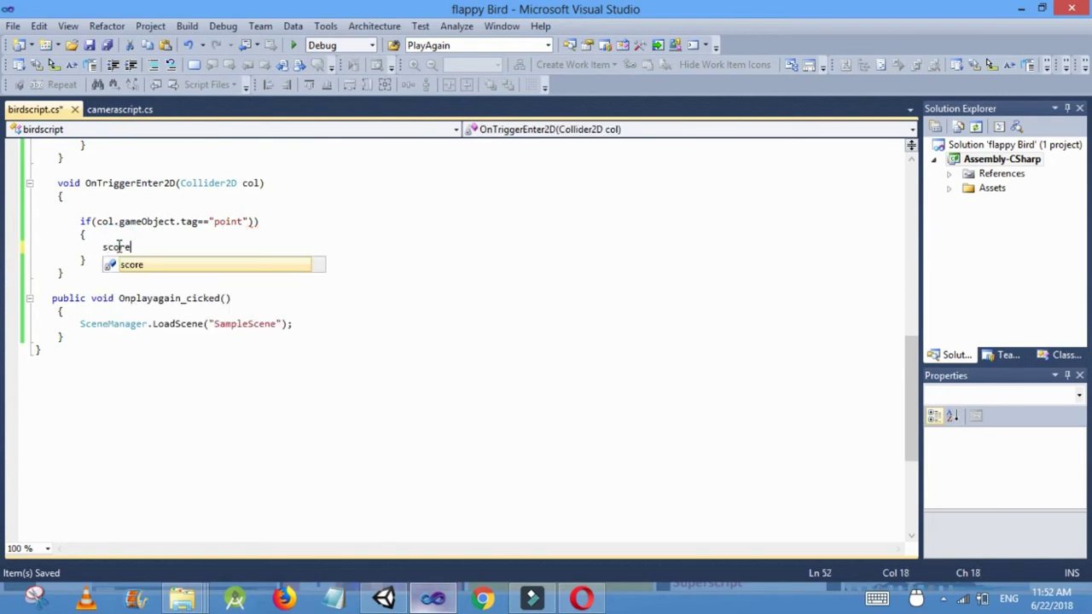
type("=sc")
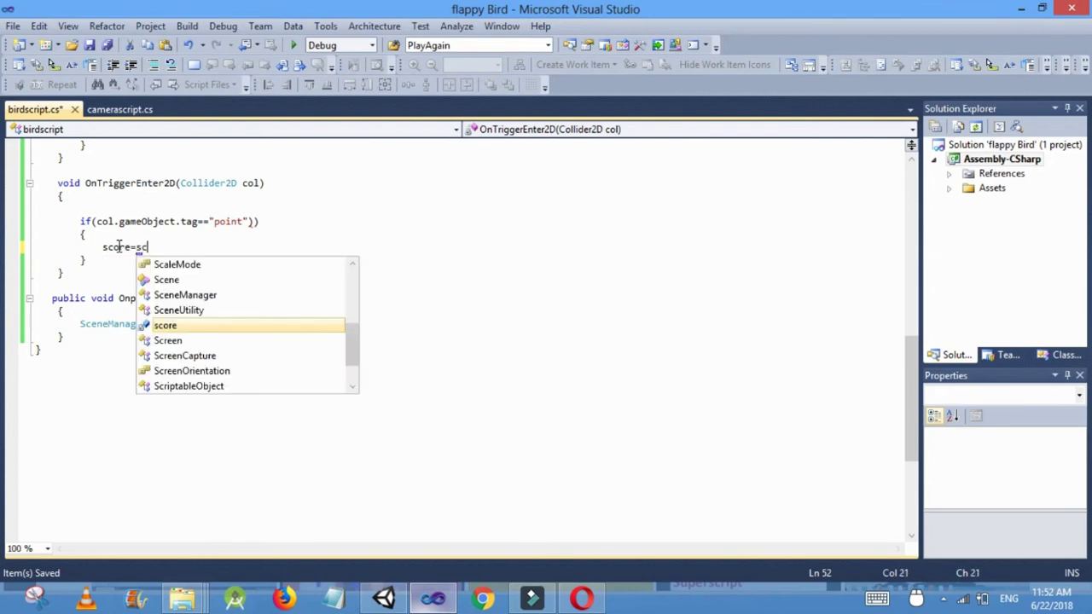
type("ore+1;")
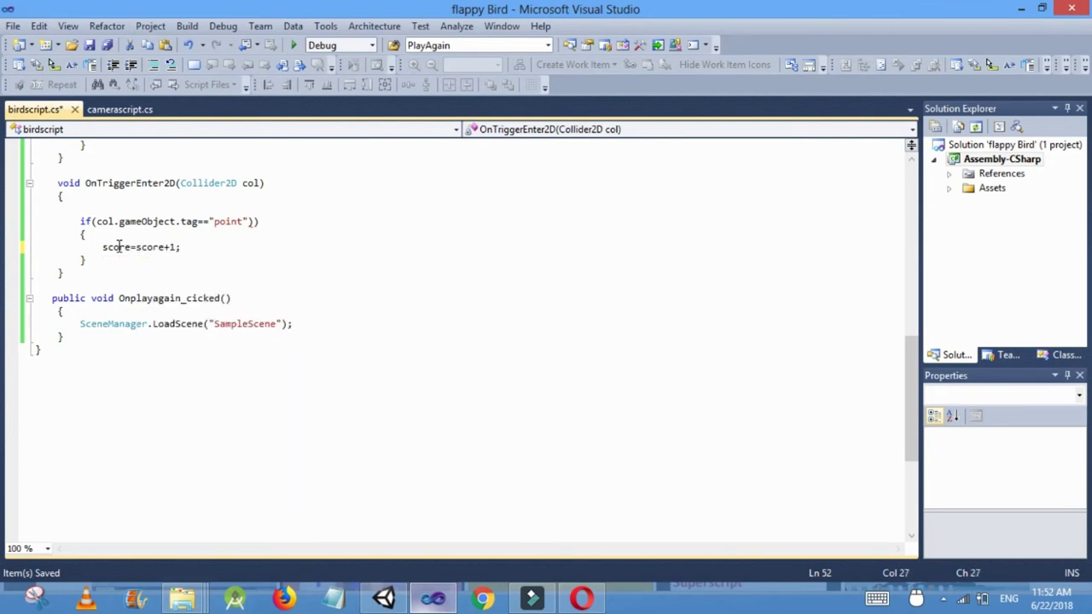
key("ctrl+s")
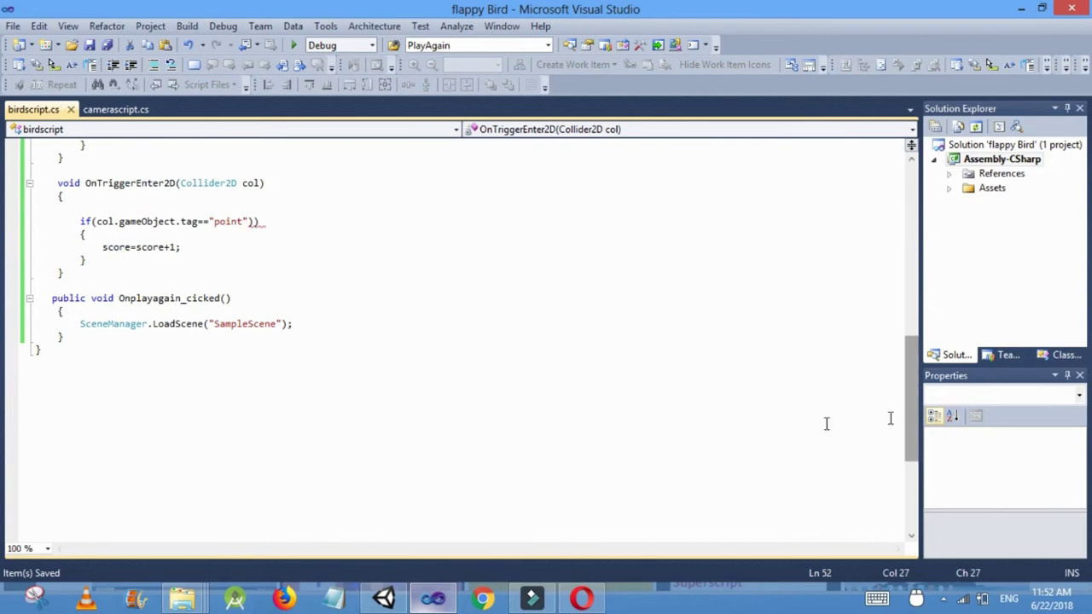
Add a Canvas from the Create menu, then delete this extra Canvas.
left_click(391, 601)
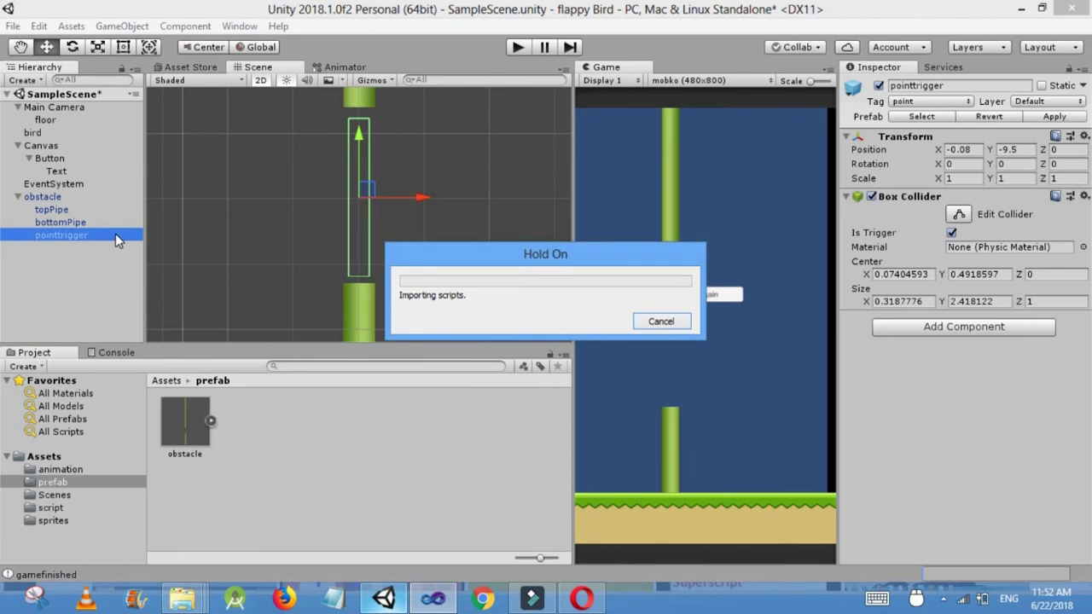
left_click(24, 80)
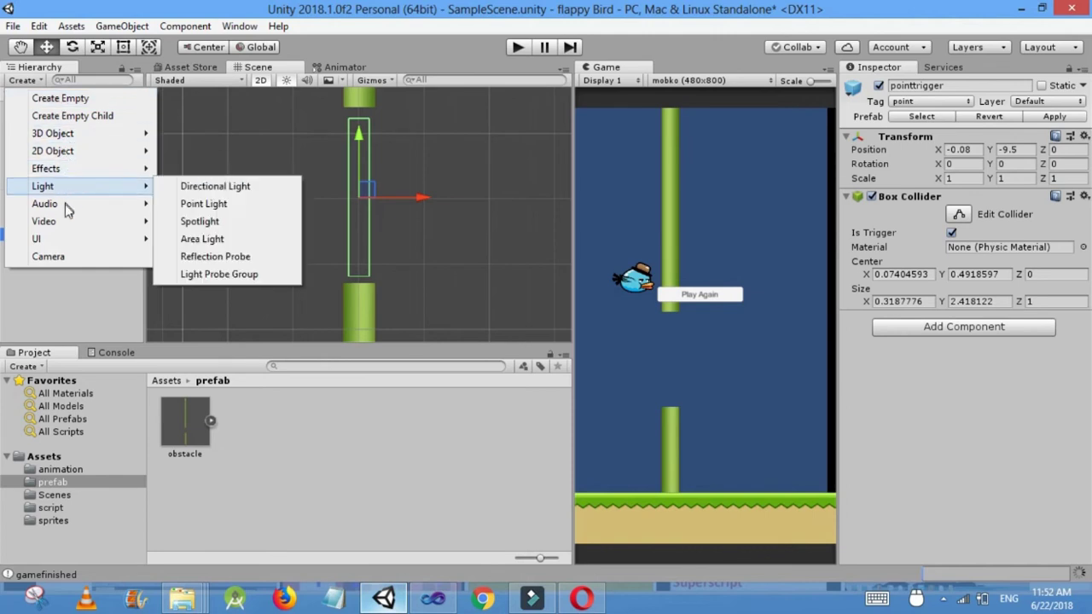
mouse_move(68, 240)
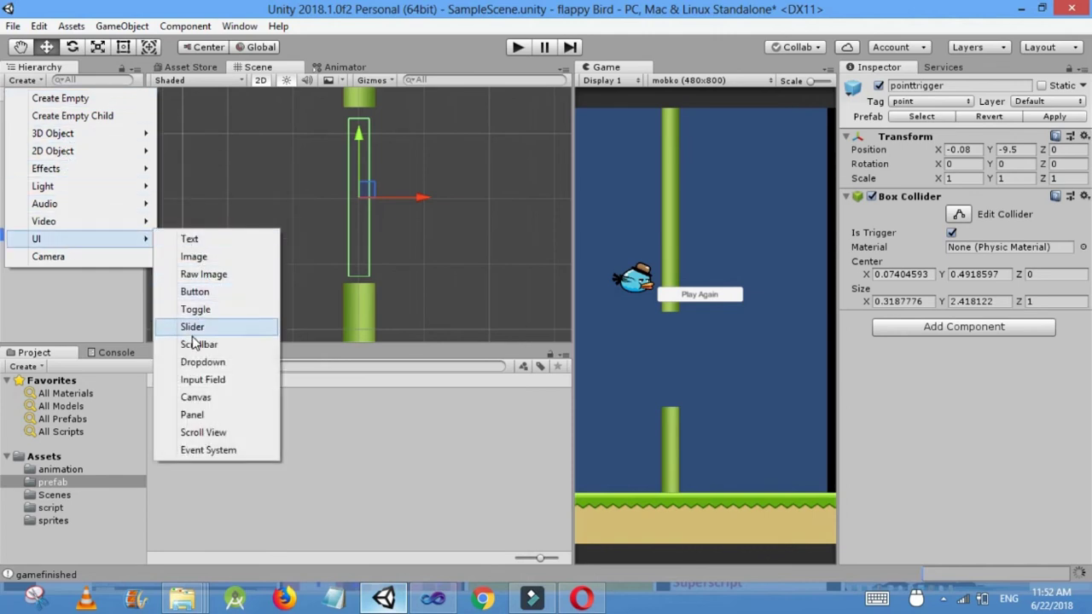
left_click(195, 398)
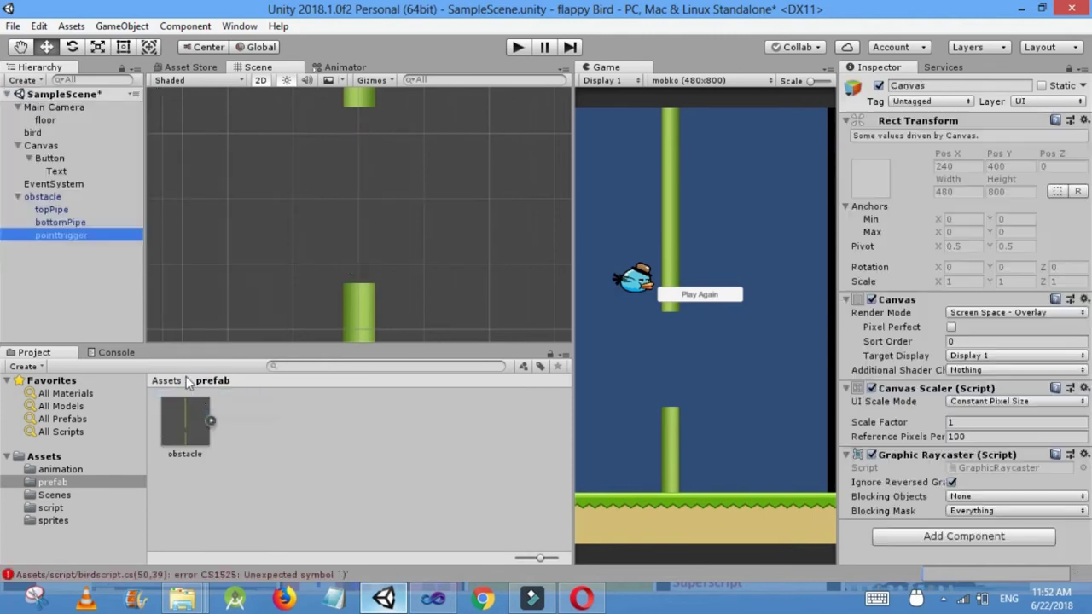
right_click(54, 248)
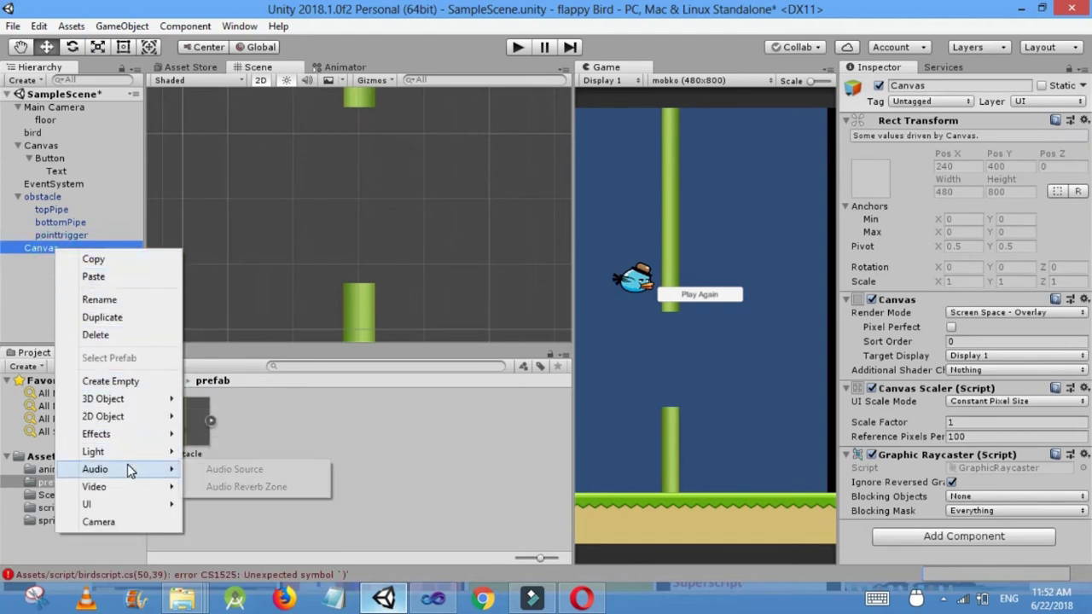
mouse_move(125, 505)
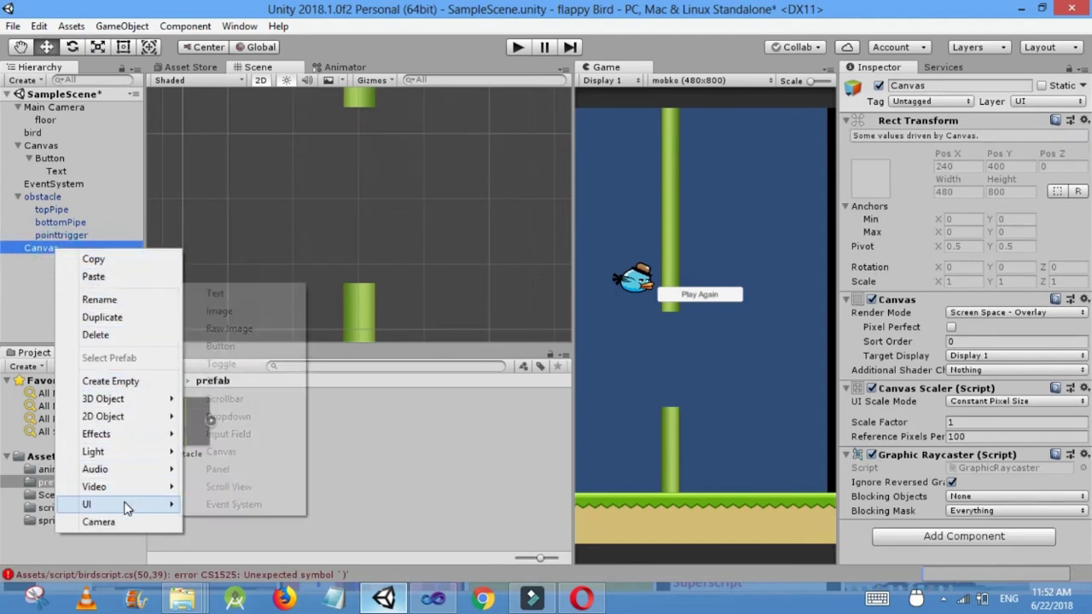
left_click(25, 308)
left_click(56, 252)
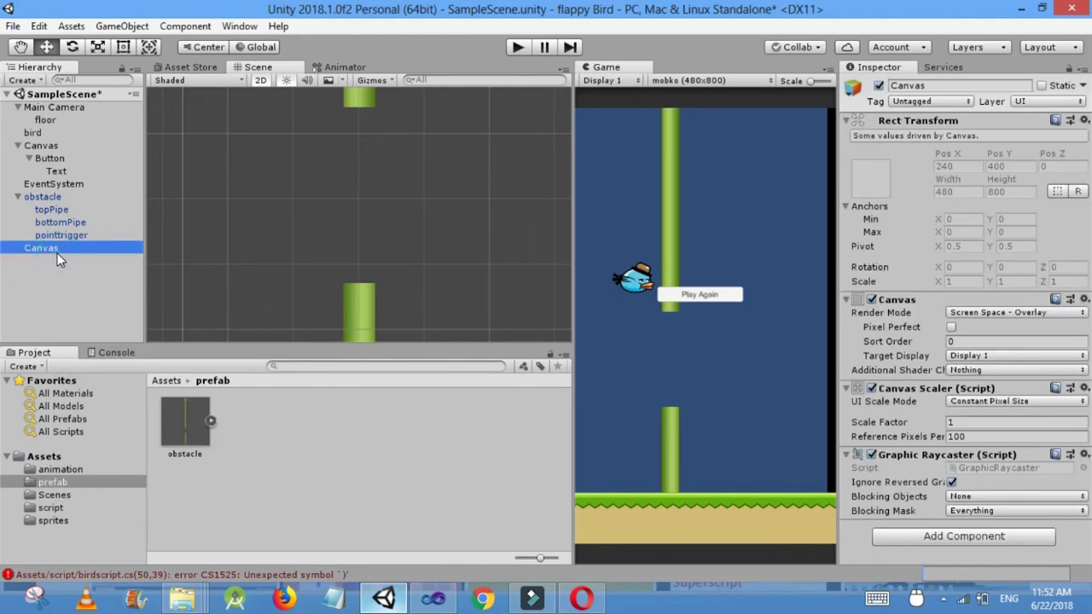
key("Delete")
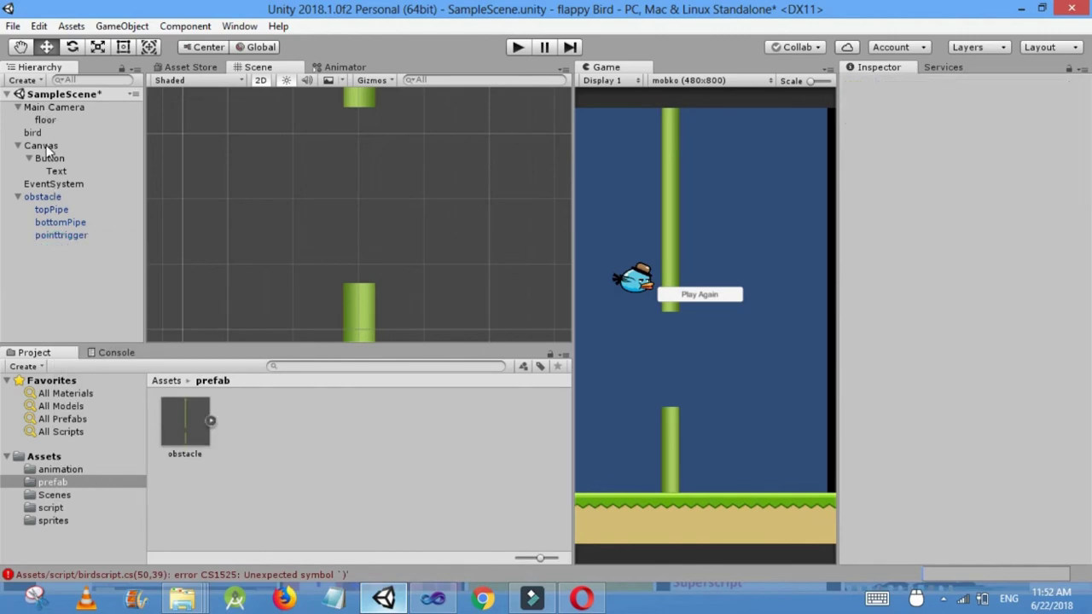
Add a UI Text element as a child of the original Canvas.
left_click(43, 146)
right_click(47, 147)
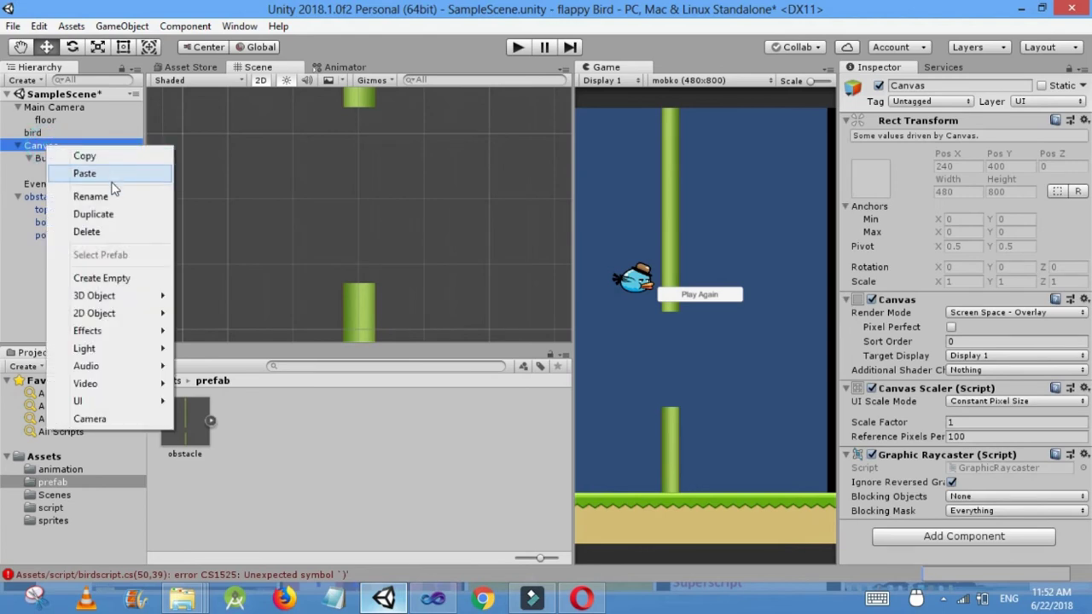
mouse_move(104, 404)
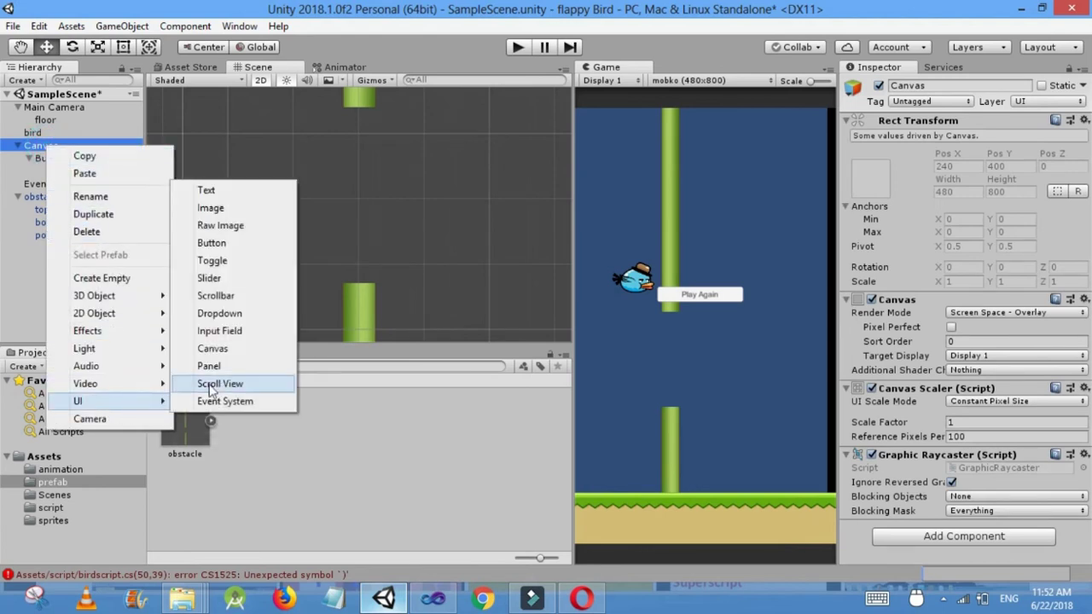
left_click(231, 196)
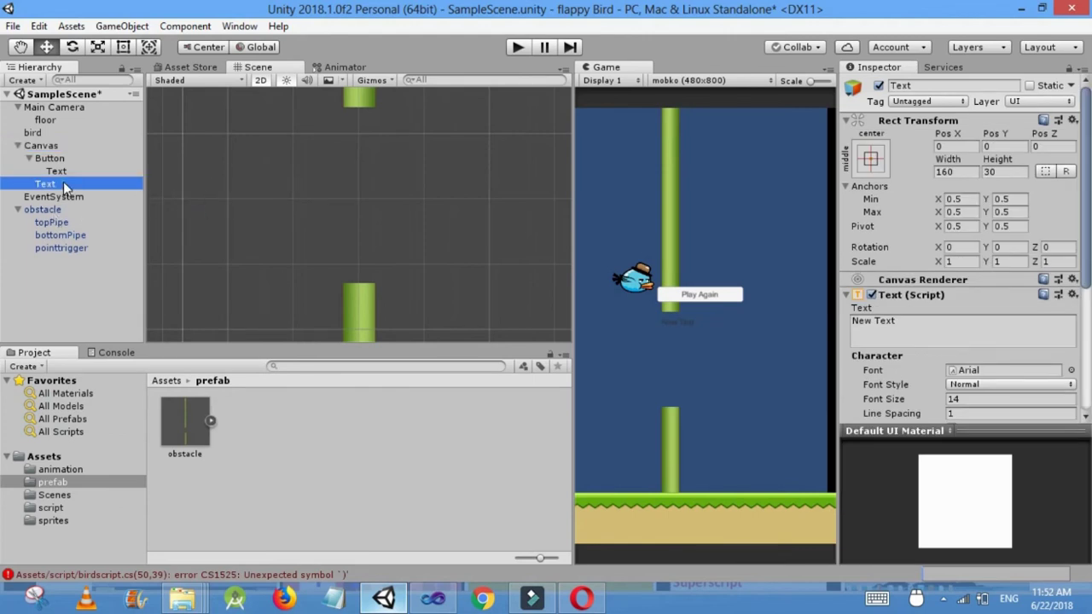
Move the New Text label to the game screen's top-left and adjust its font size.
double_click(64, 182)
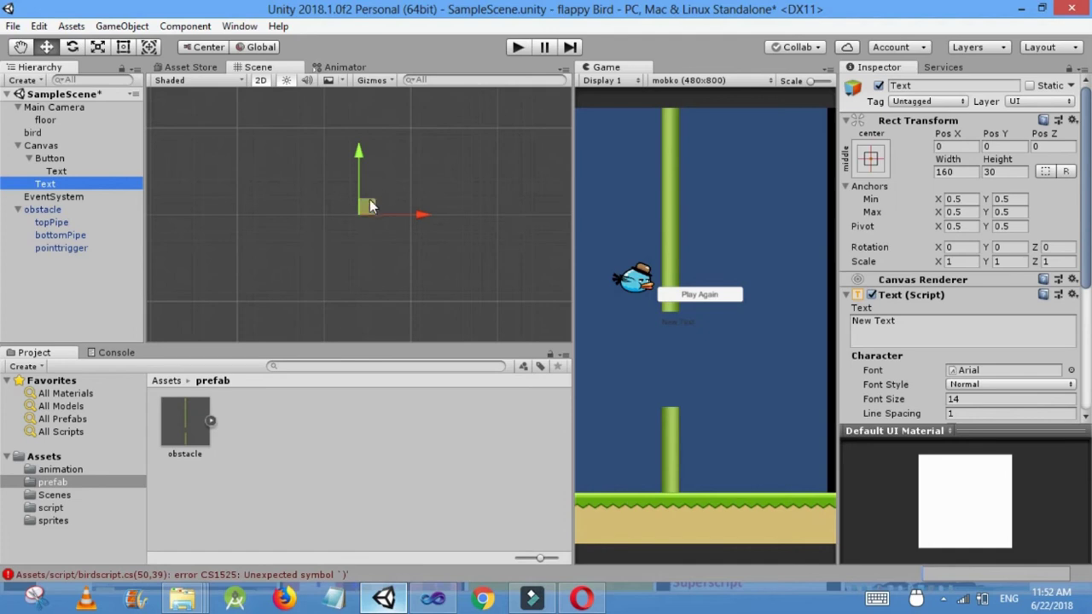
left_click_drag(369, 202, 318, 24)
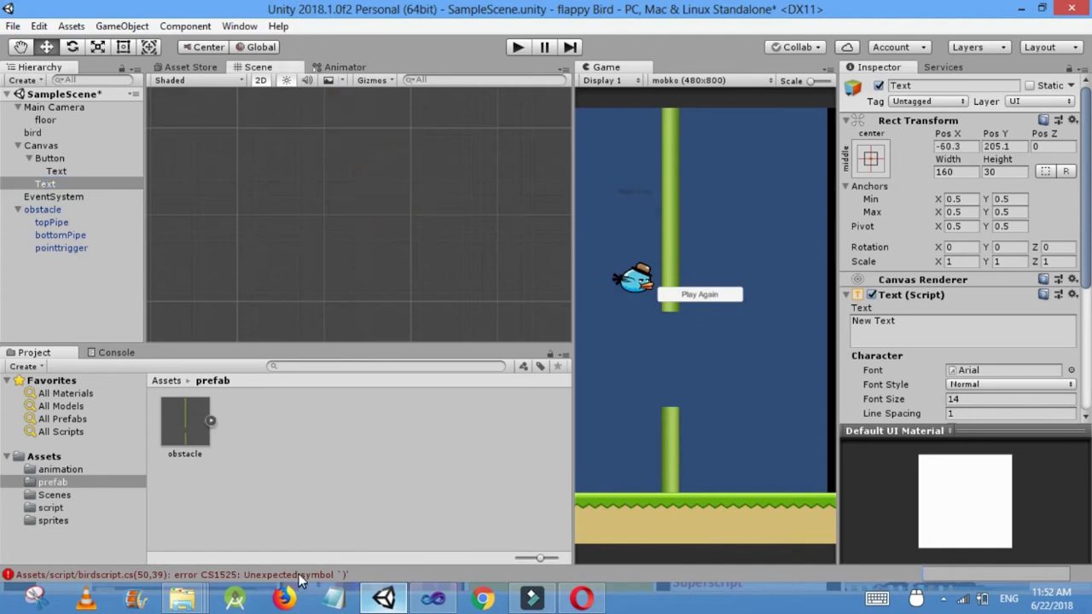
left_click_drag(299, 578, 279, 485)
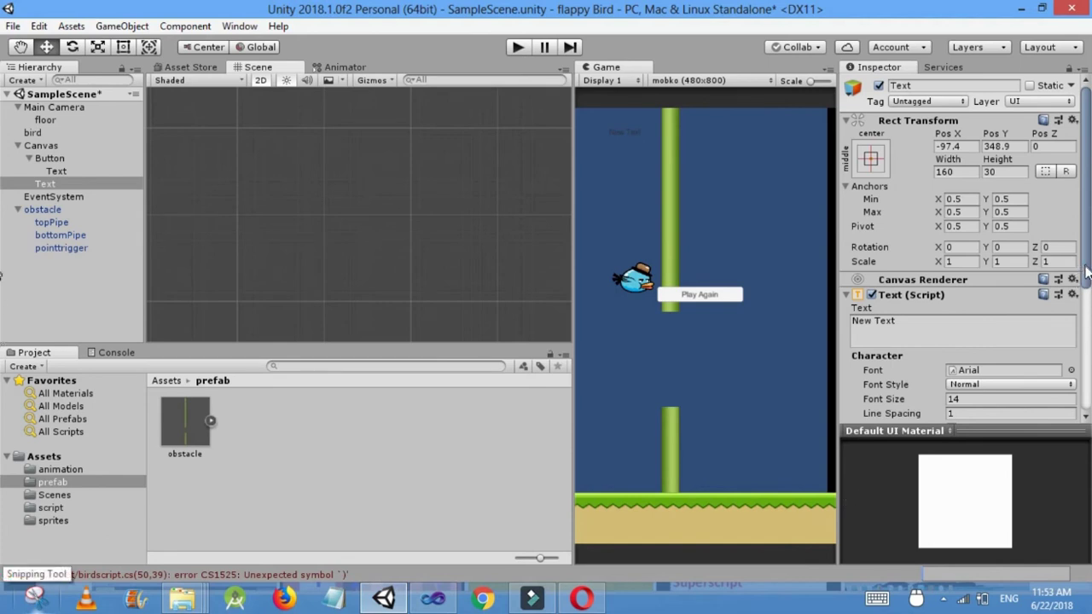
scroll(988, 340, "down", 3)
left_click(972, 341)
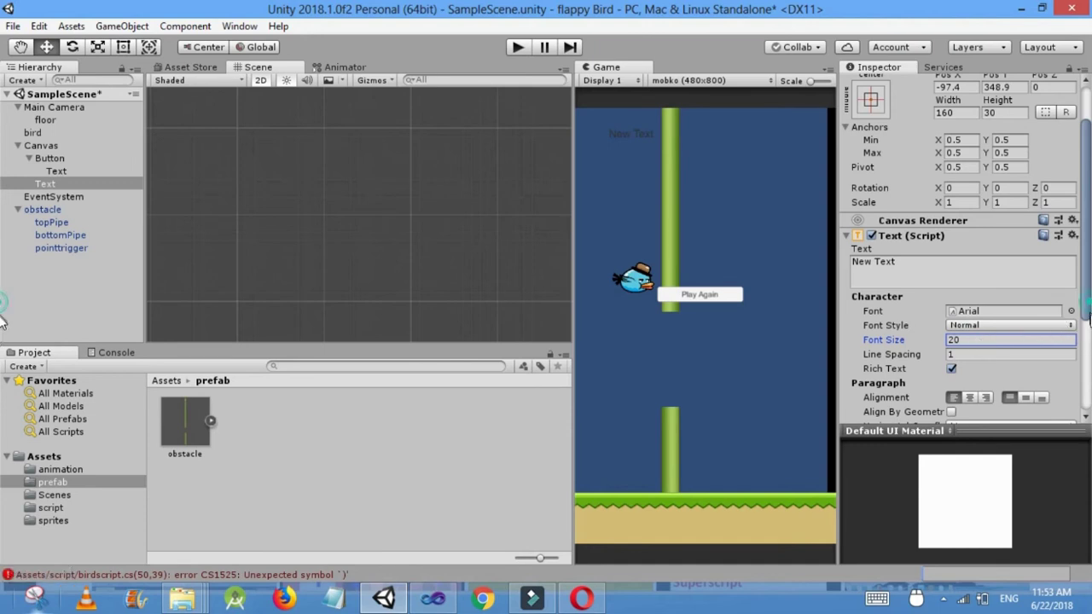
left_click_drag(1090, 310, 1090, 362)
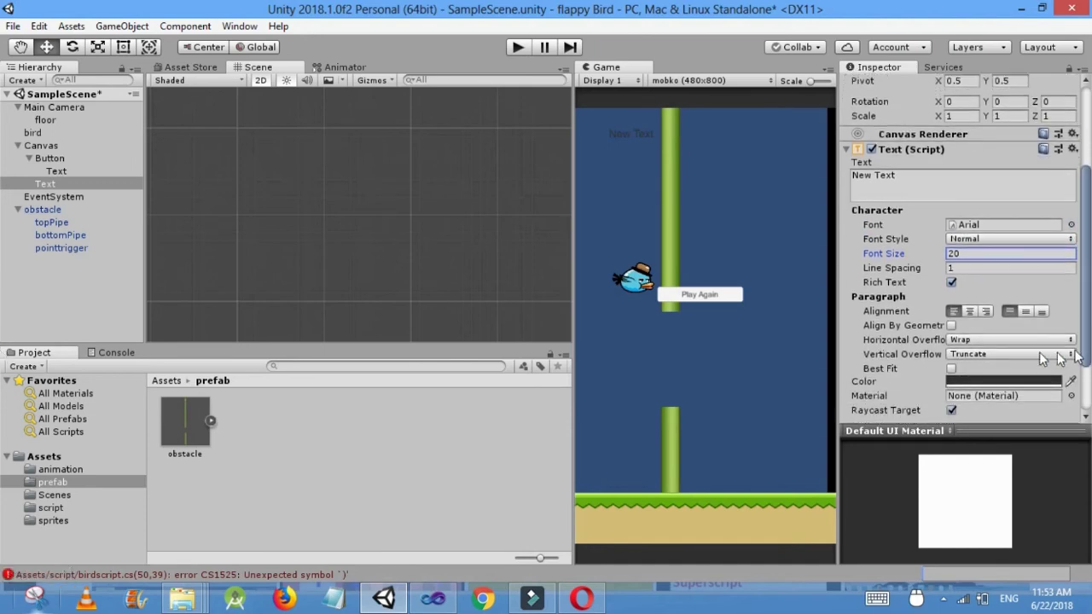
Color the label near-white F2F8F8, set Font Style to Bold, and save the scene.
left_click(1007, 382)
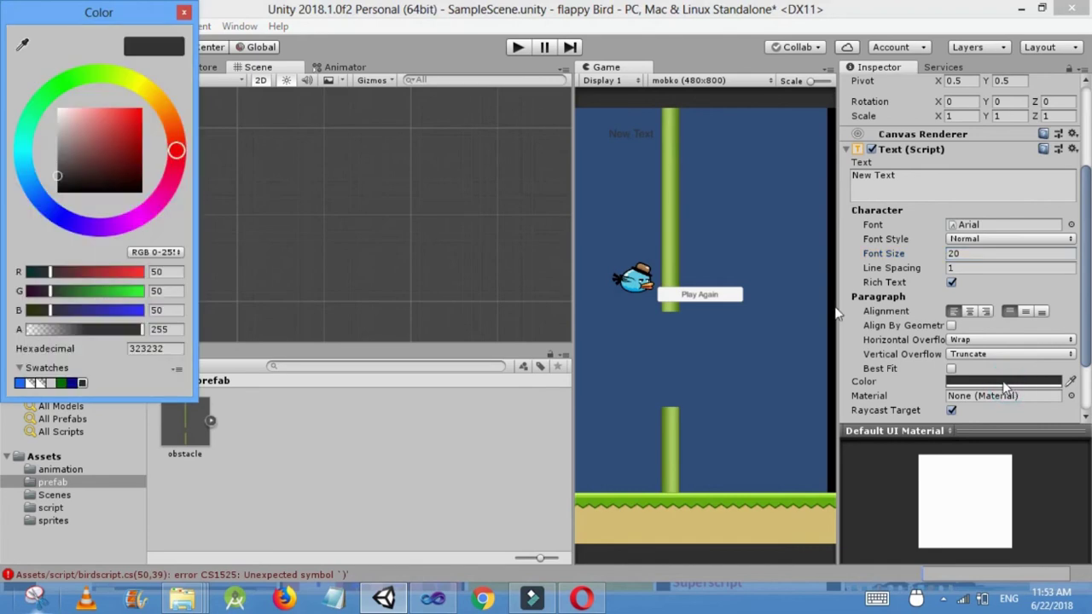
left_click(23, 153)
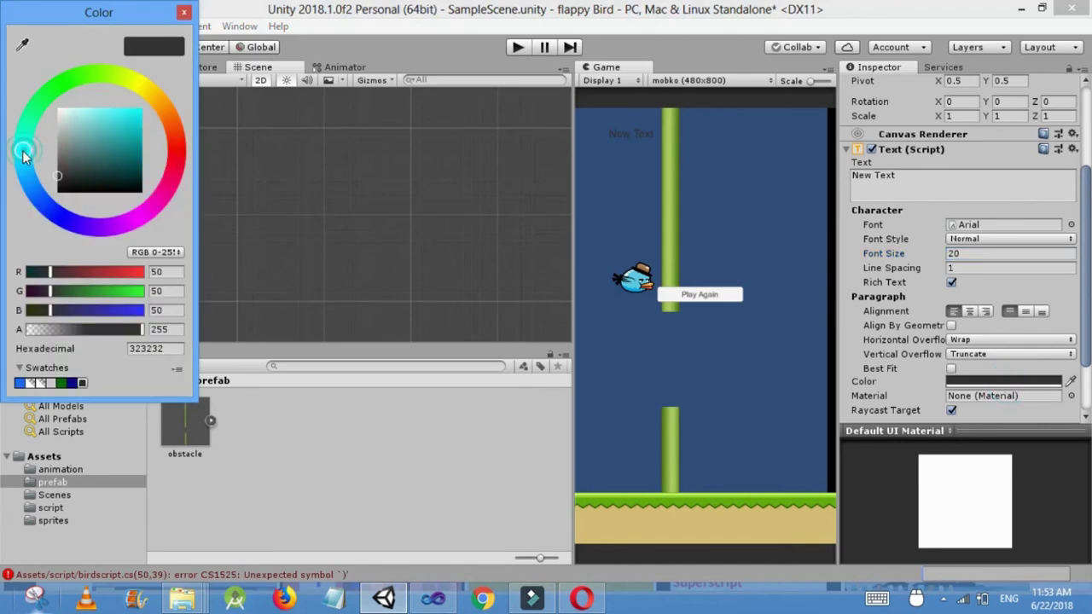
left_click(60, 113)
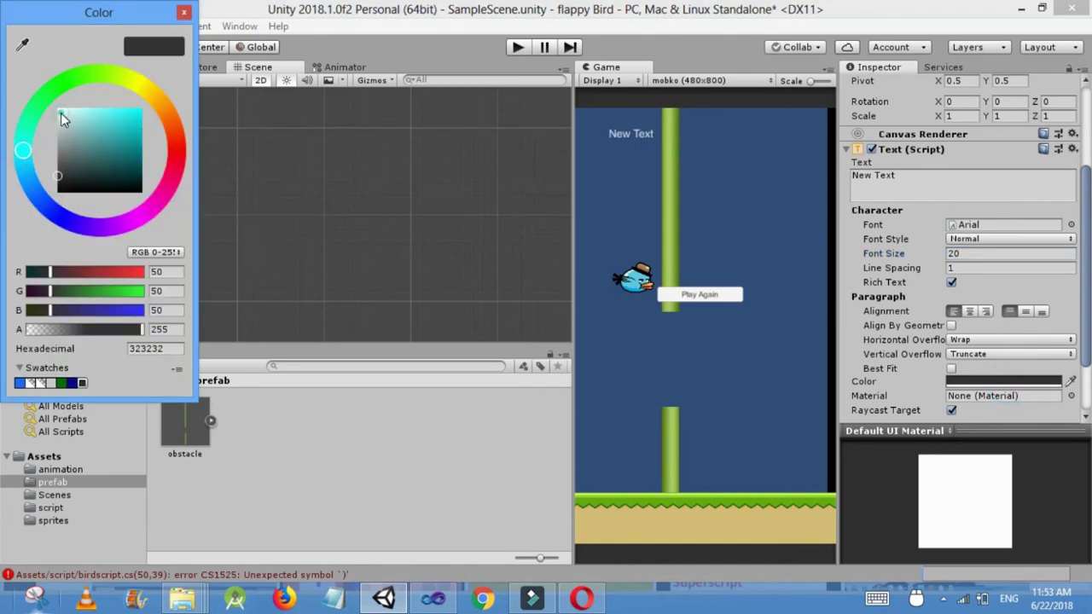
left_click(99, 116)
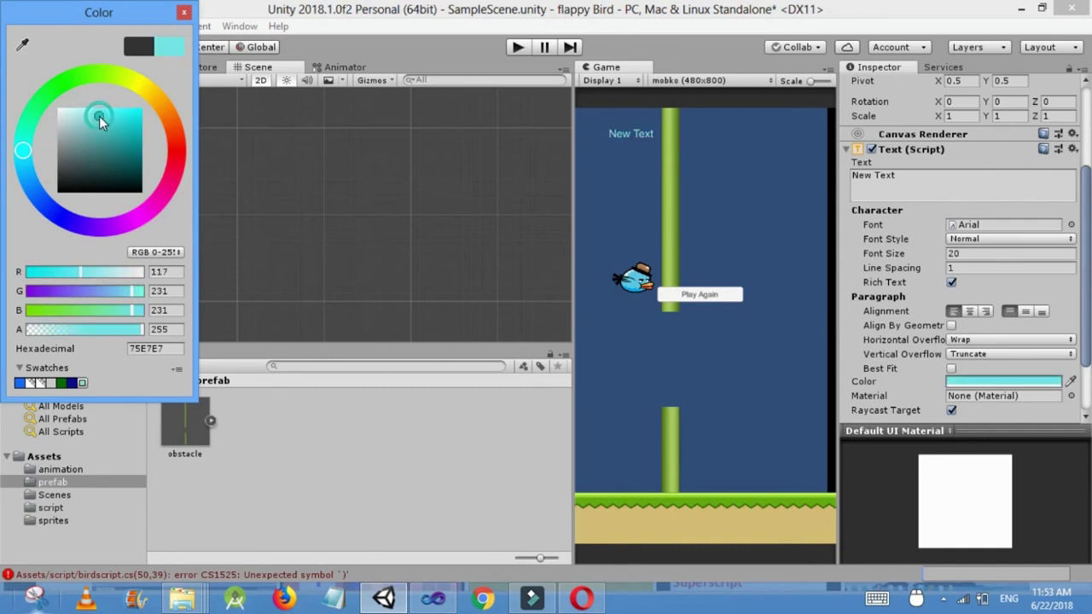
left_click(60, 113)
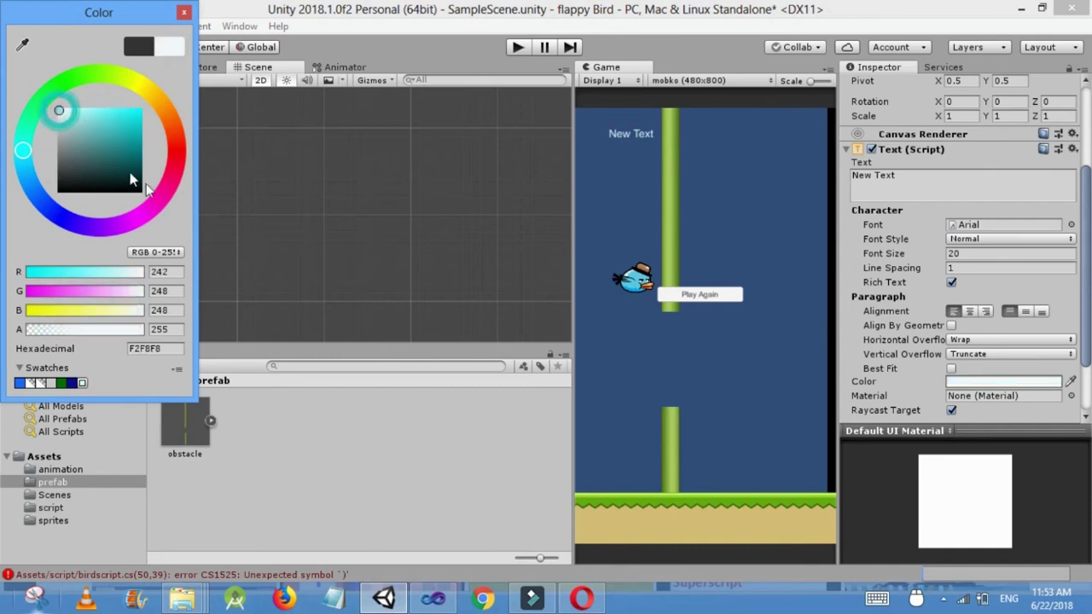
left_click(183, 12)
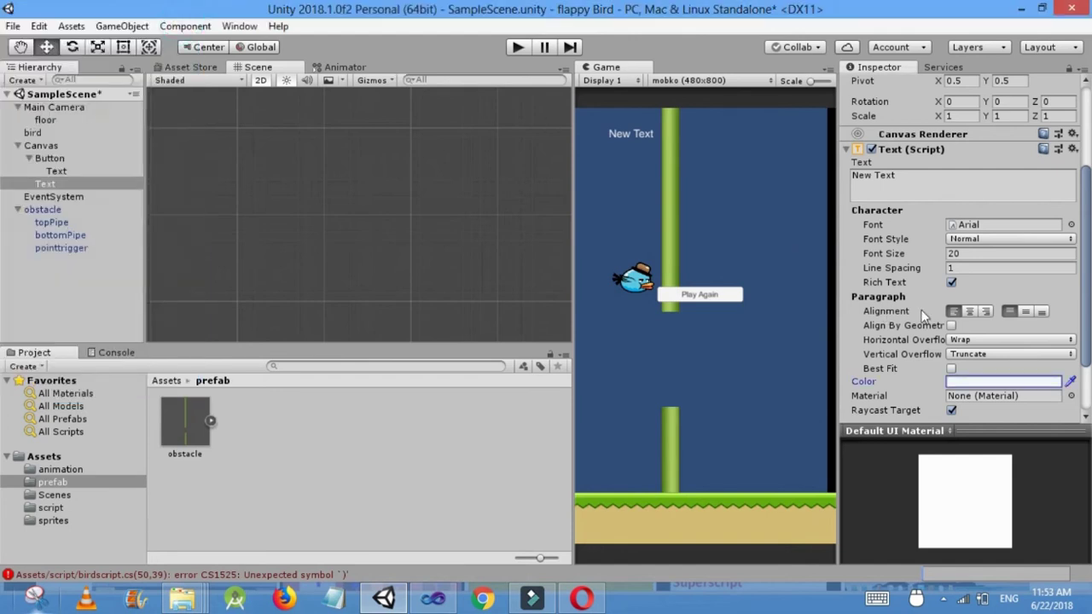
left_click(1008, 239)
left_click(983, 274)
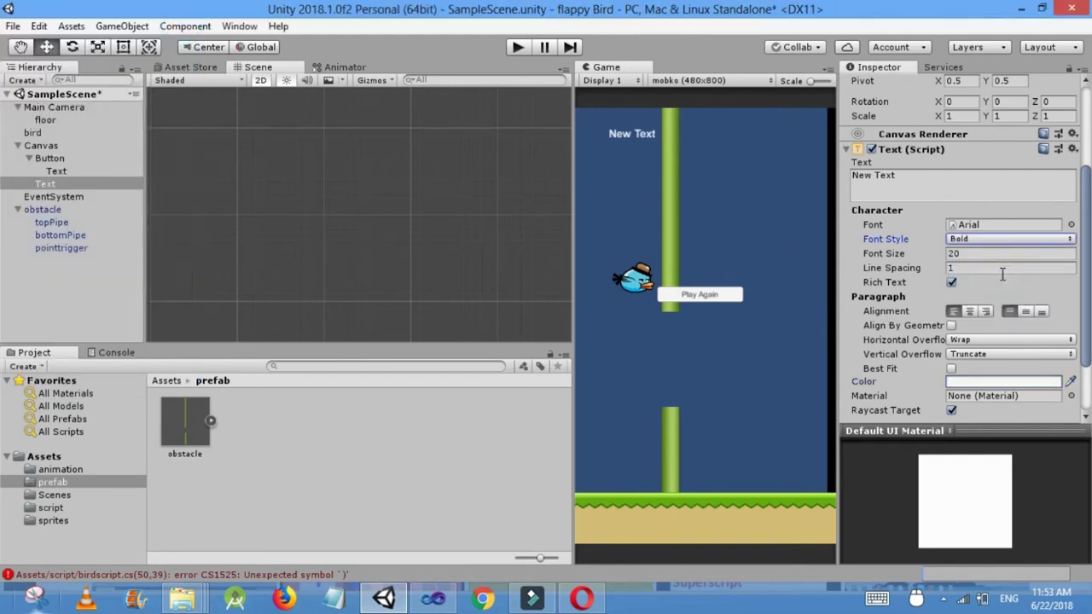
key("ctrl+s")
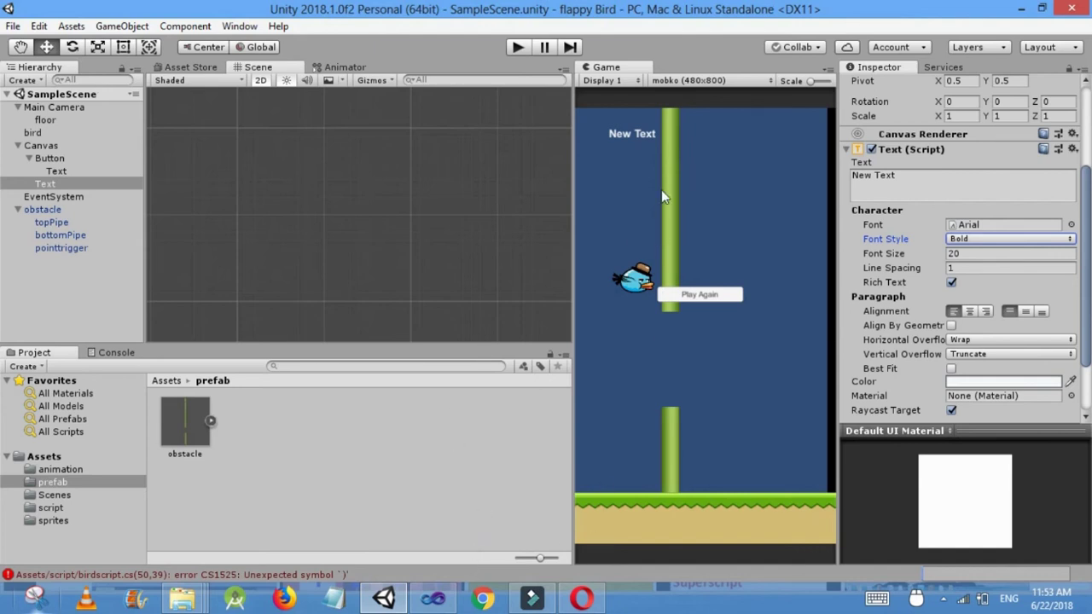
Delete the extra closing parenthesis on the point-tag if line.
left_click(433, 600)
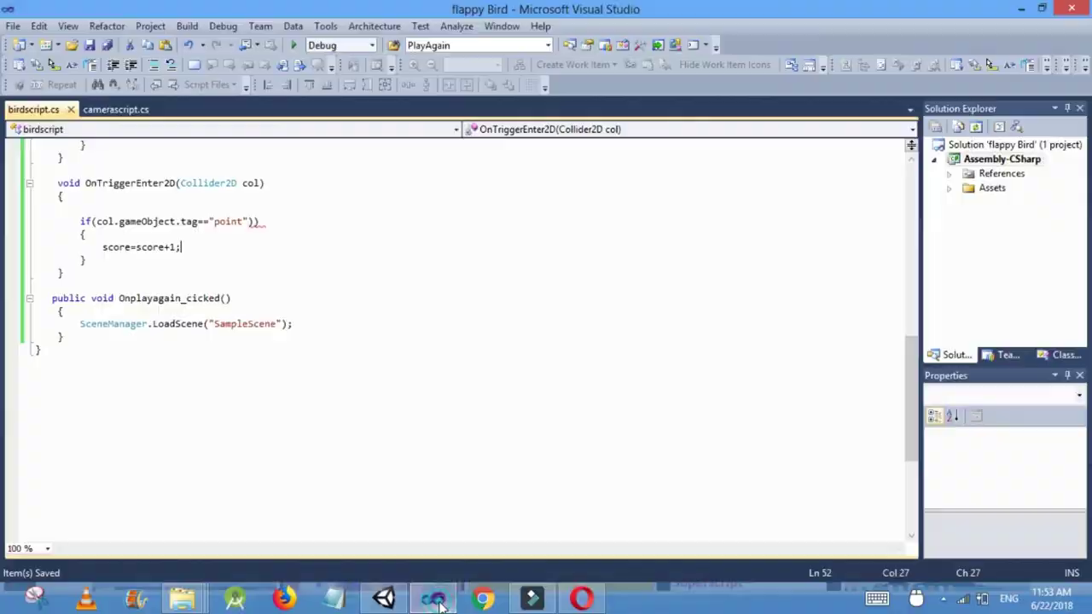
left_click(263, 221)
key("BackSpace")
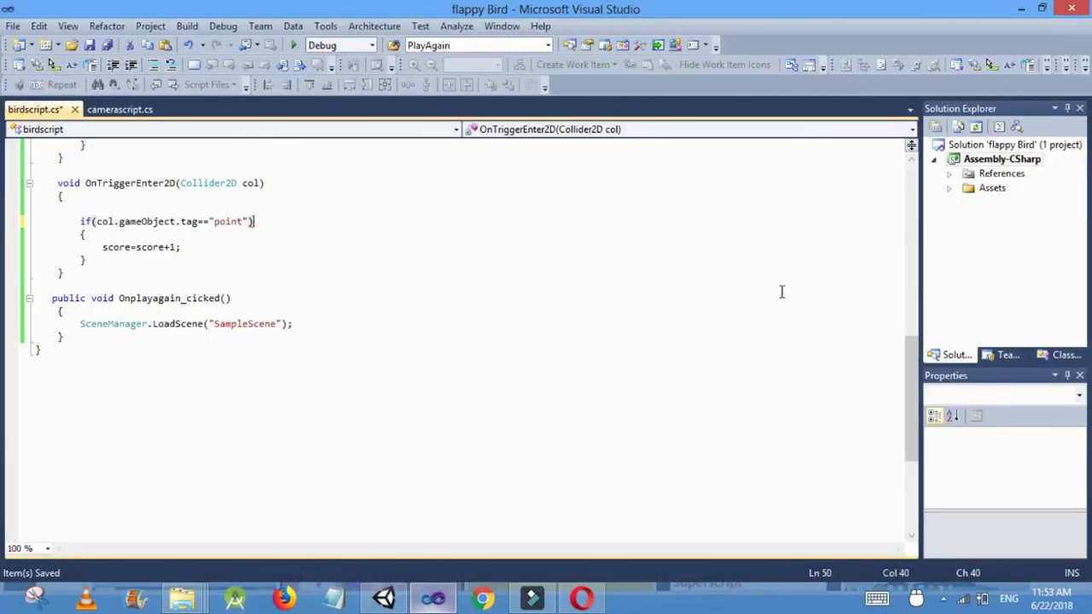
left_click_drag(910, 358, 909, 175)
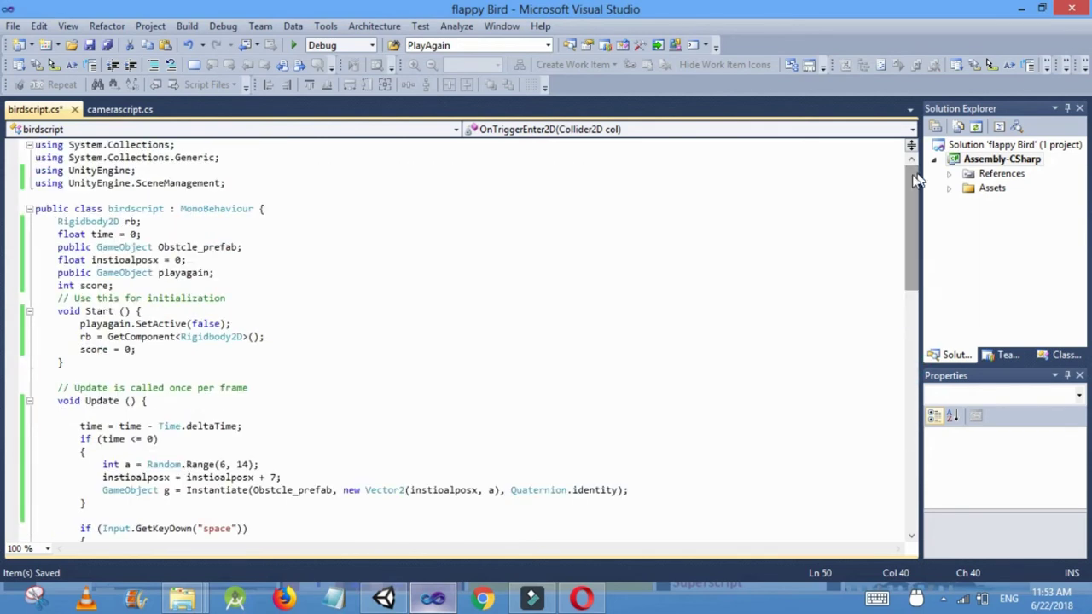
Start a public Text field under int score and add the using UnityEngine.UI; import.
left_click(158, 286)
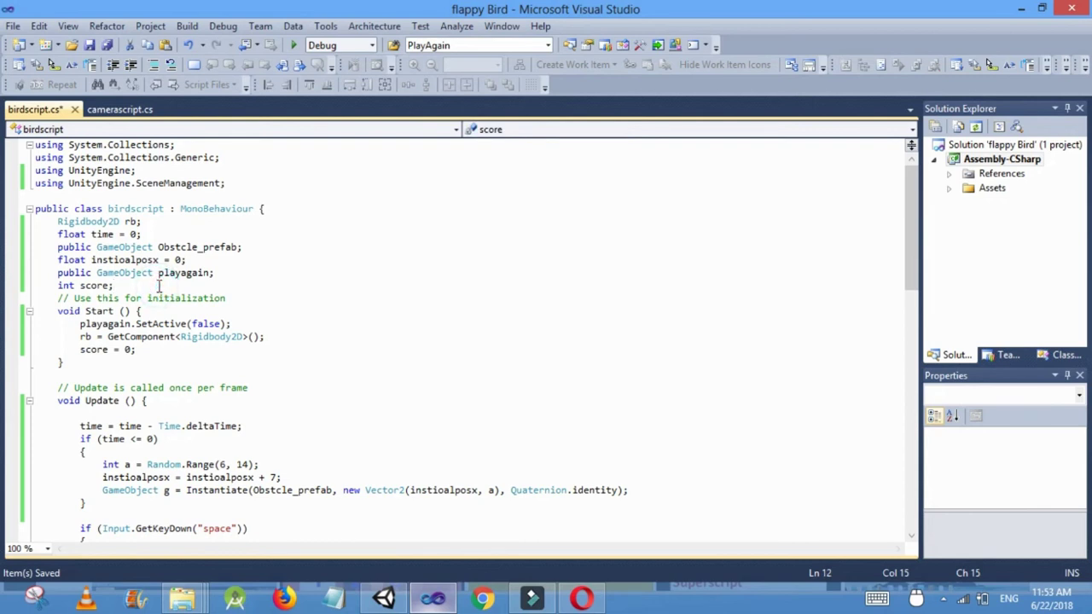
key("Return")
type("publ")
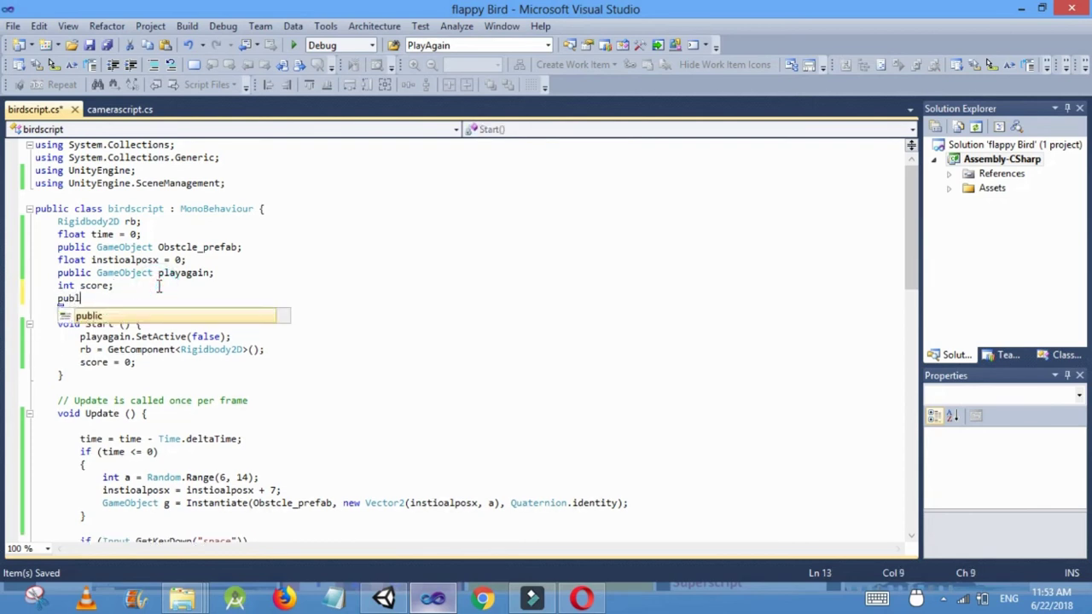
type("ic Text")
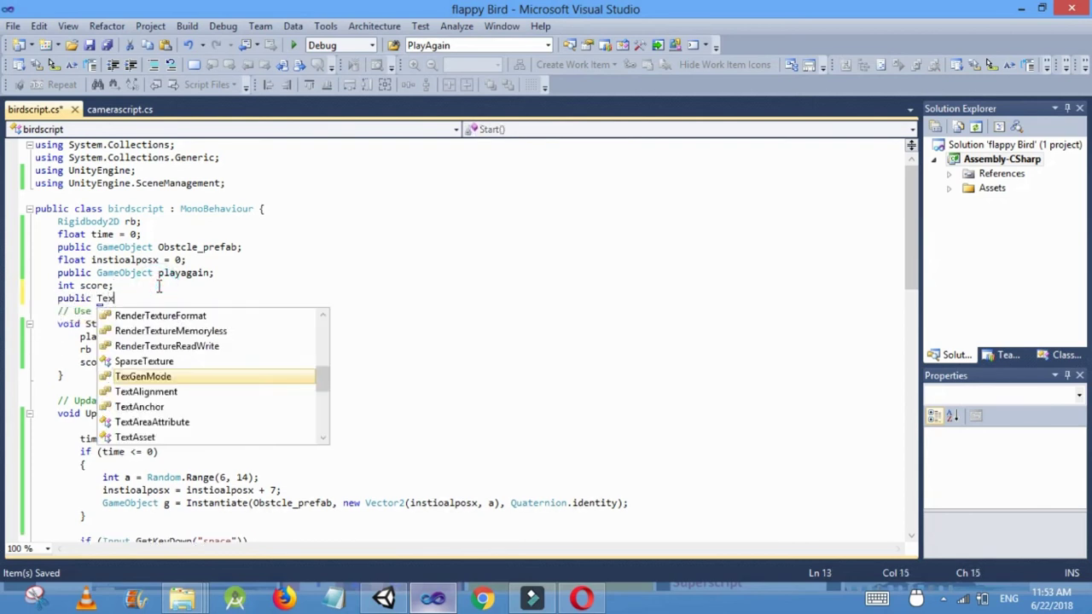
left_click(256, 180)
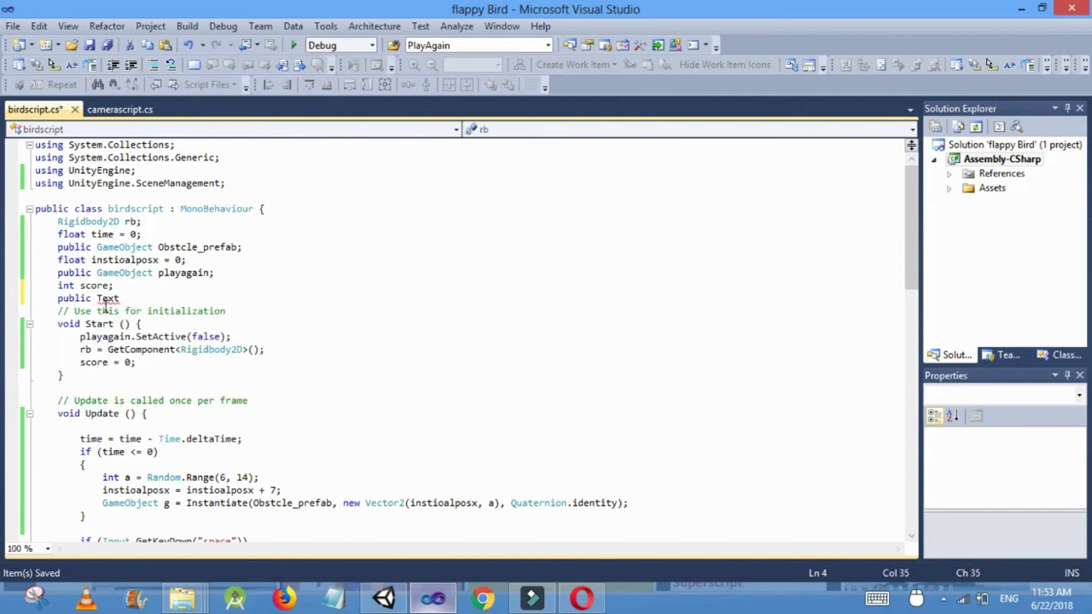
left_click(235, 183)
key("Return")
type("u")
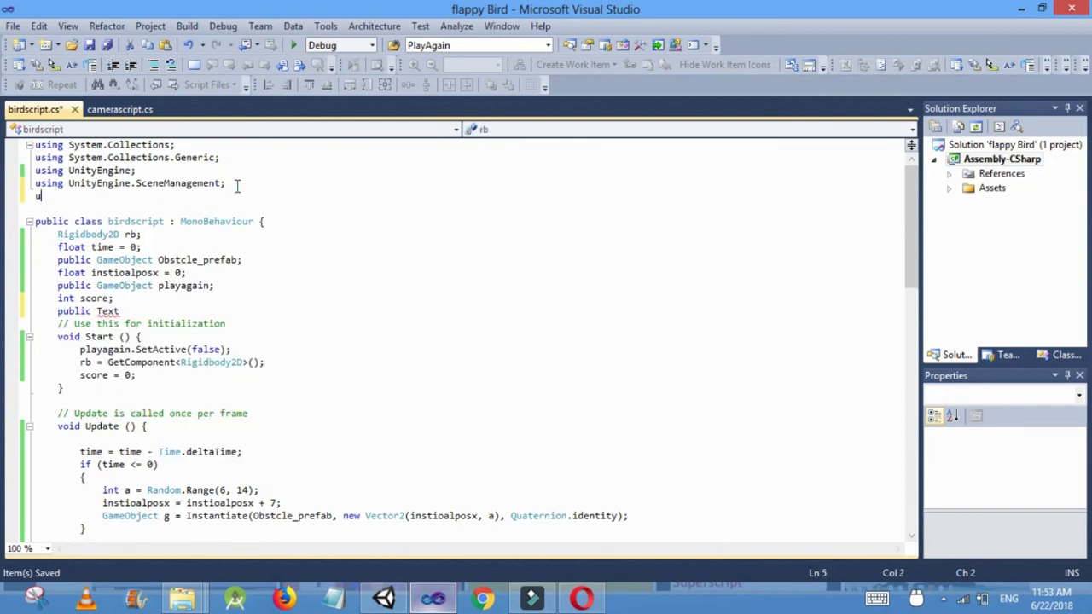
type("sing U")
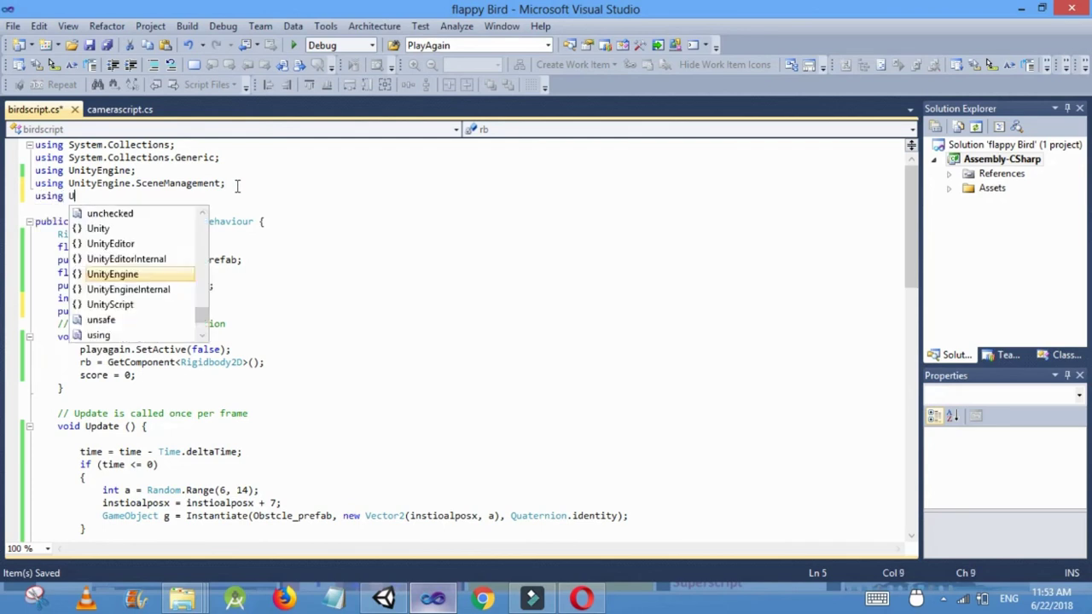
type("nity")
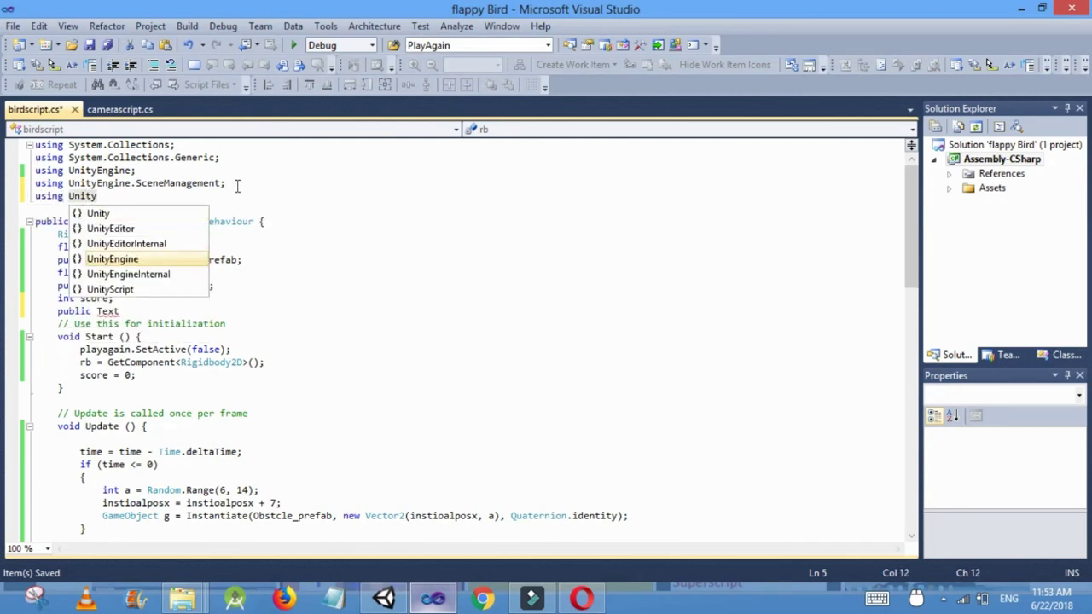
type("Engine.tex")
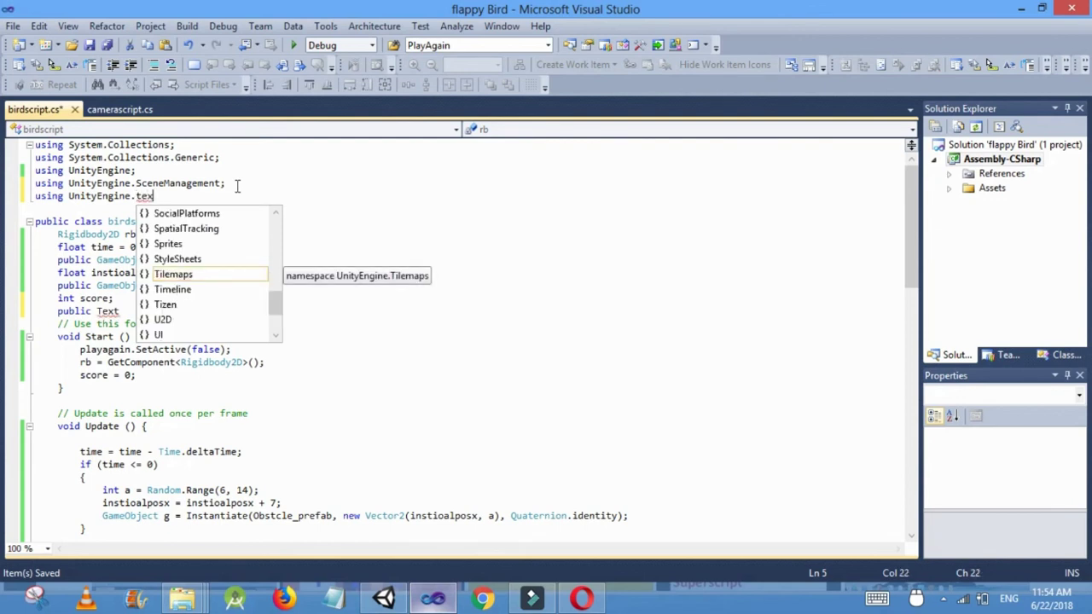
key("BackSpace")
key("BackSpace")
key("BackSpace")
type("Ui")
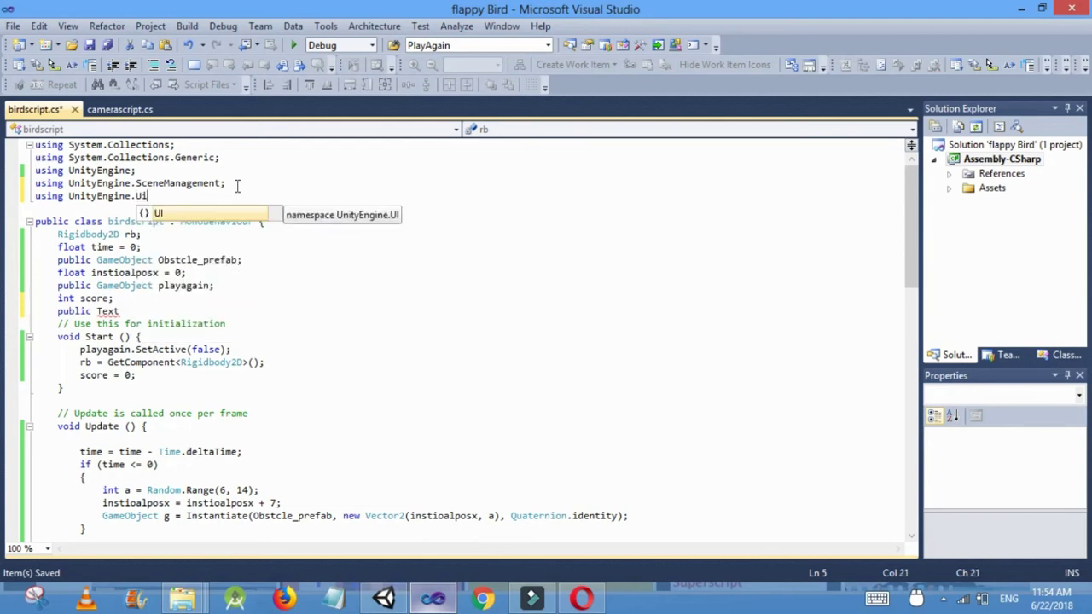
type(";")
Finish the field as public Text scoretxt; and save birdscript.
left_click(135, 311)
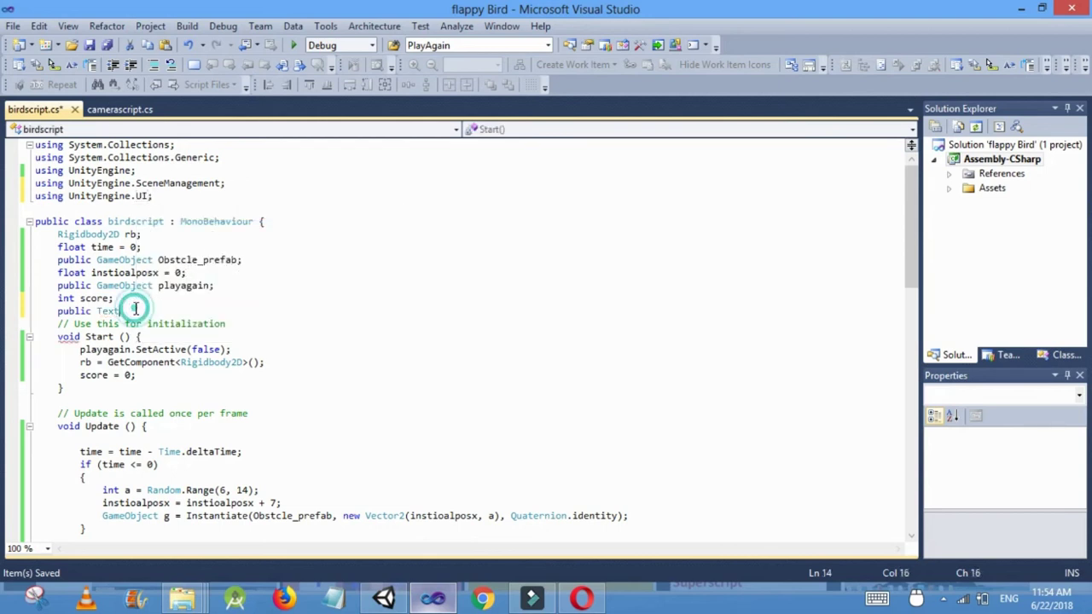
key("BackSpace")
key("BackSpace")
key("BackSpace")
key("BackSpace")
type("Text")
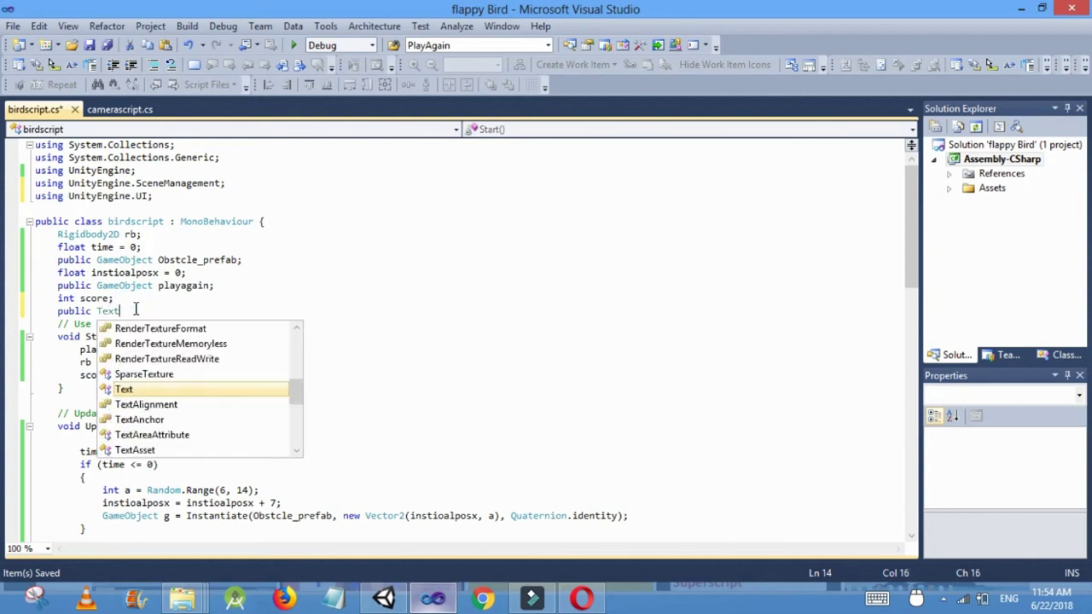
key("Escape")
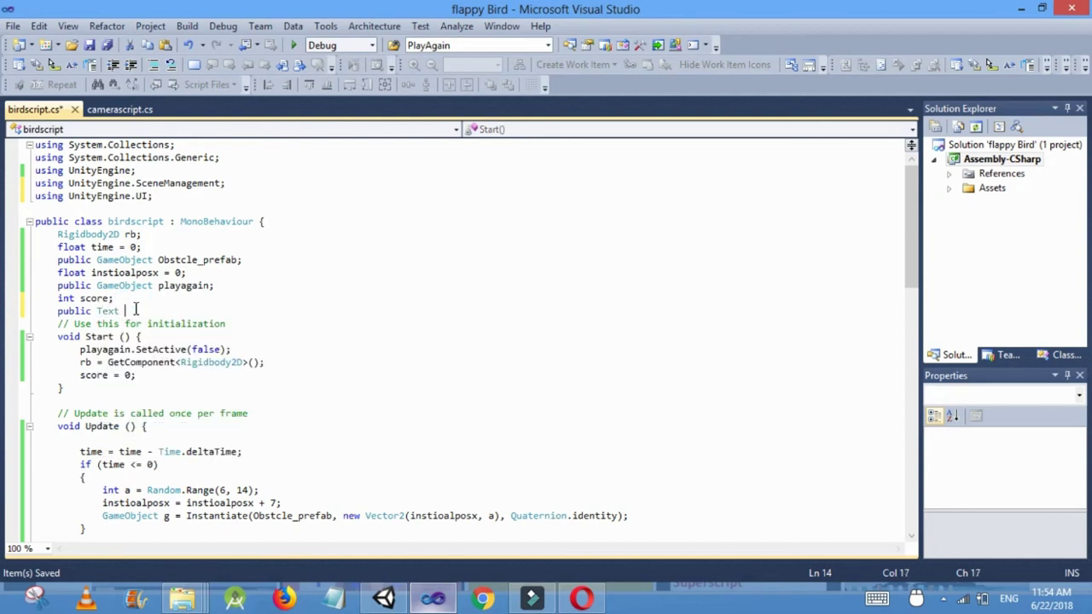
type("scoretxt;")
key("ctrl+s")
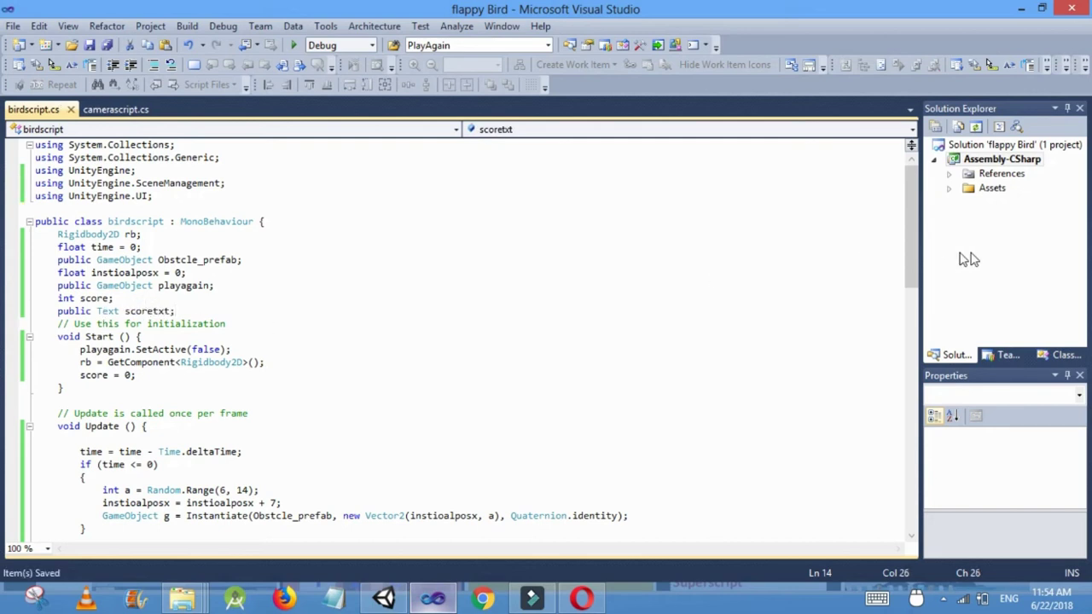
left_click_drag(910, 259, 928, 409)
Add scoretxt.text = score.ToString(); below score=score+1; and save birdscript.
left_click(187, 389)
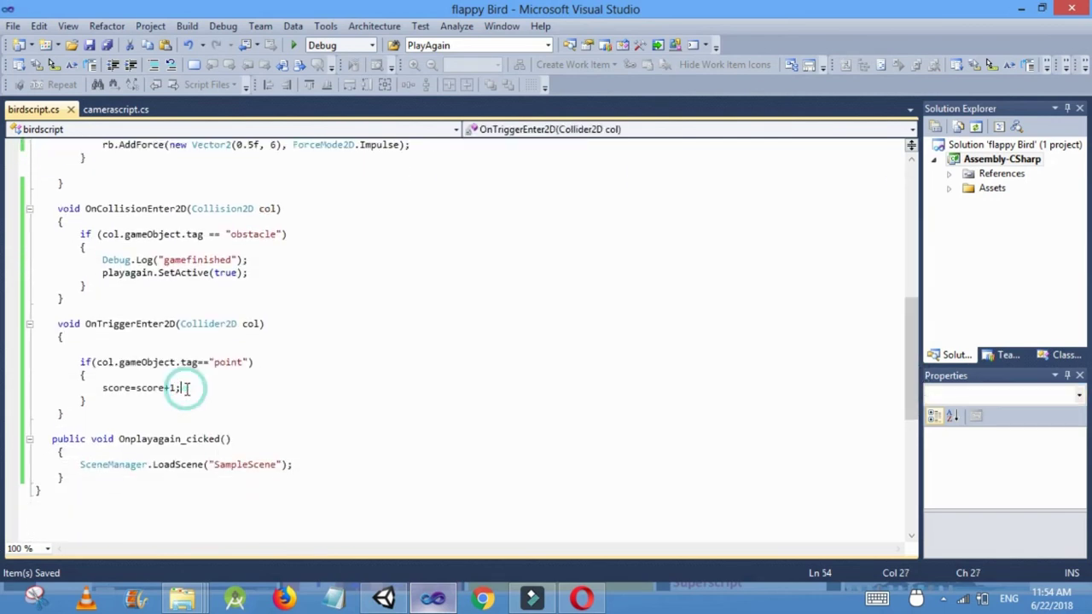
key("Return")
type("scor")
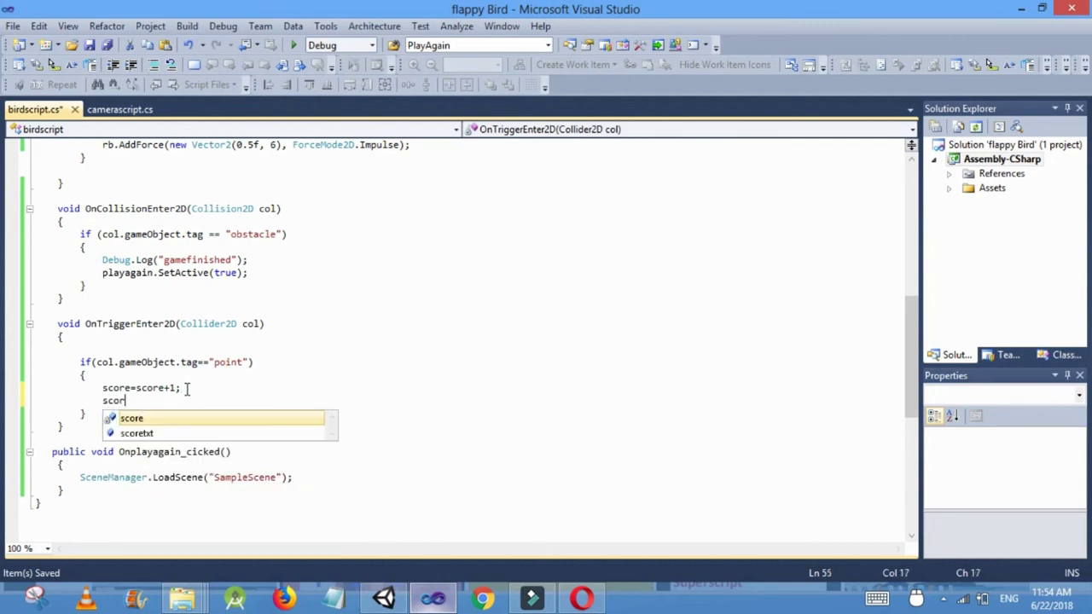
type("etxt")
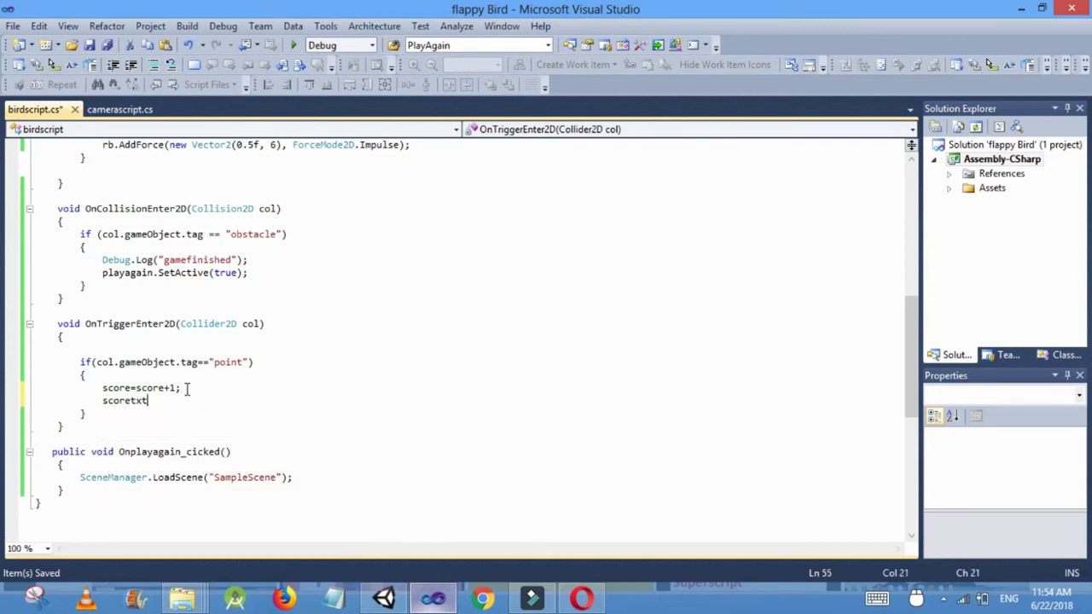
type(".text")
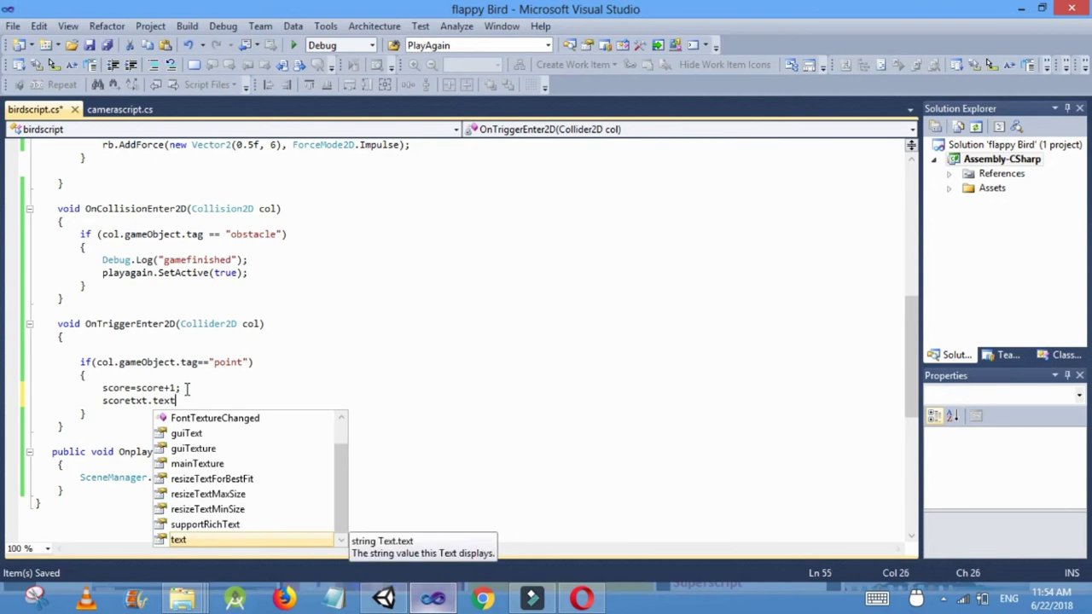
key("Escape")
type("=sc")
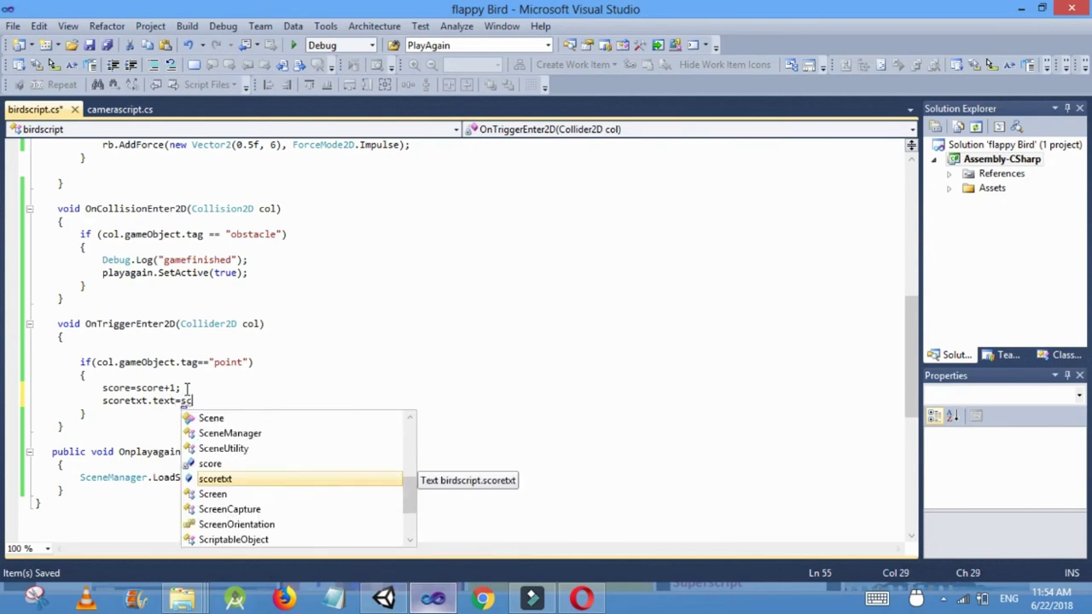
type("ore.to")
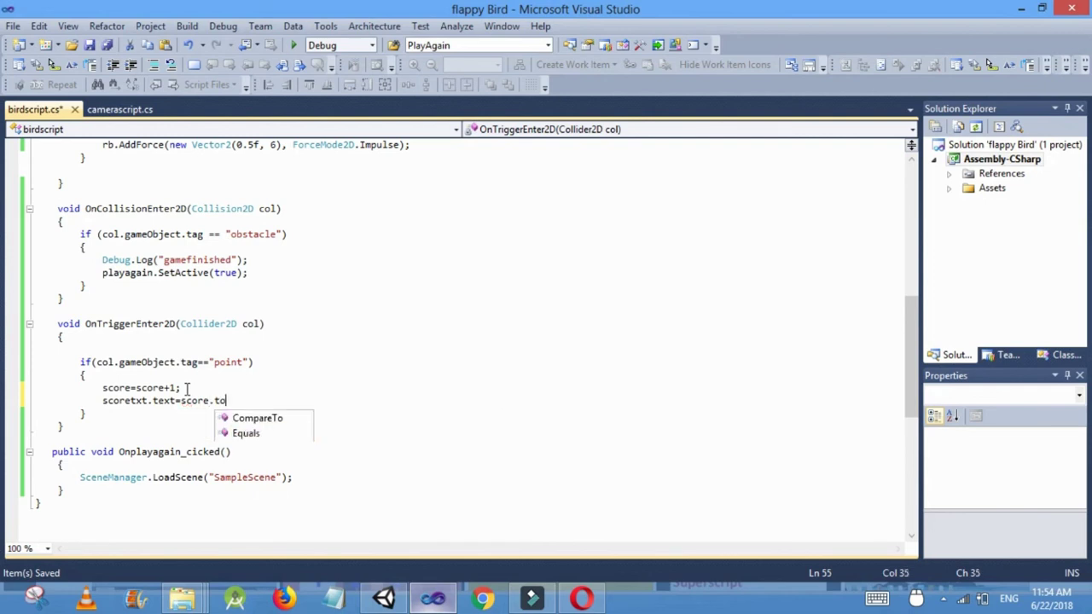
key("Tab")
type("()")
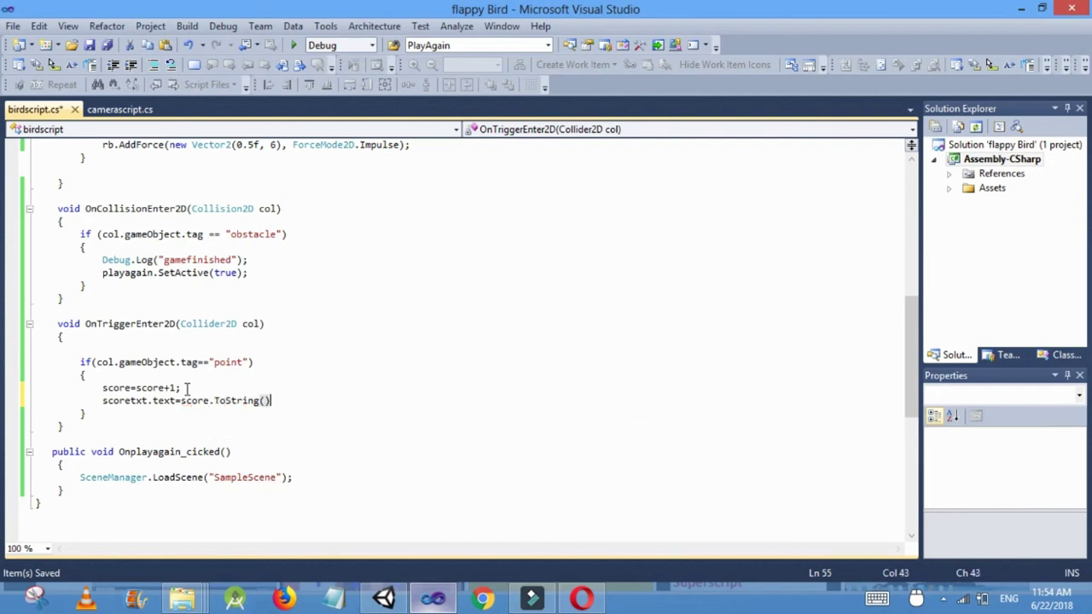
type(";")
key("ctrl+s")
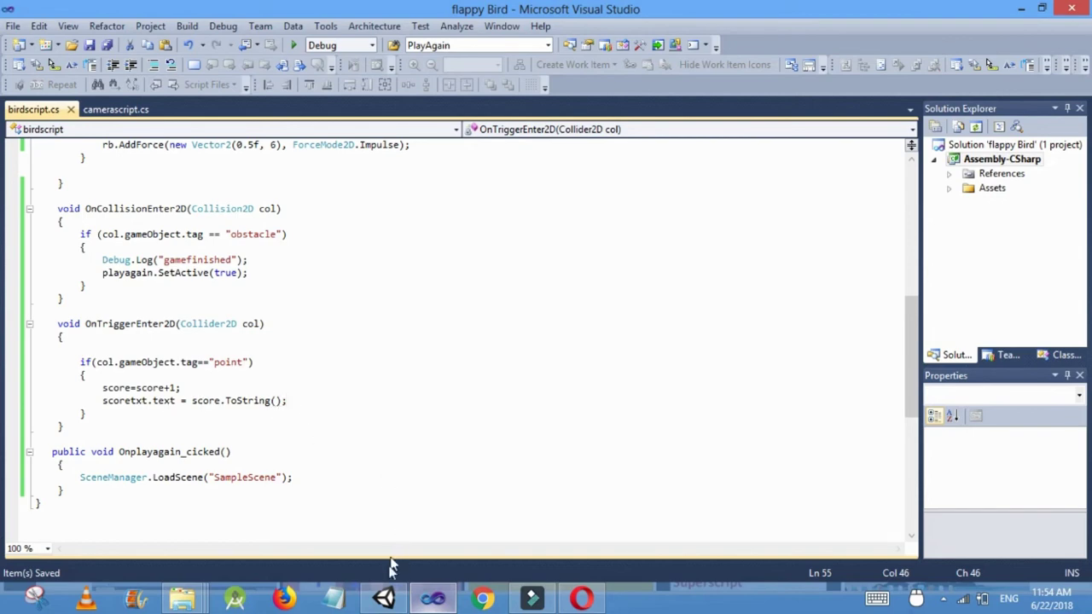
Back in Unity, select the bird and scroll its Inspector down to the Birdscript component.
left_click(383, 600)
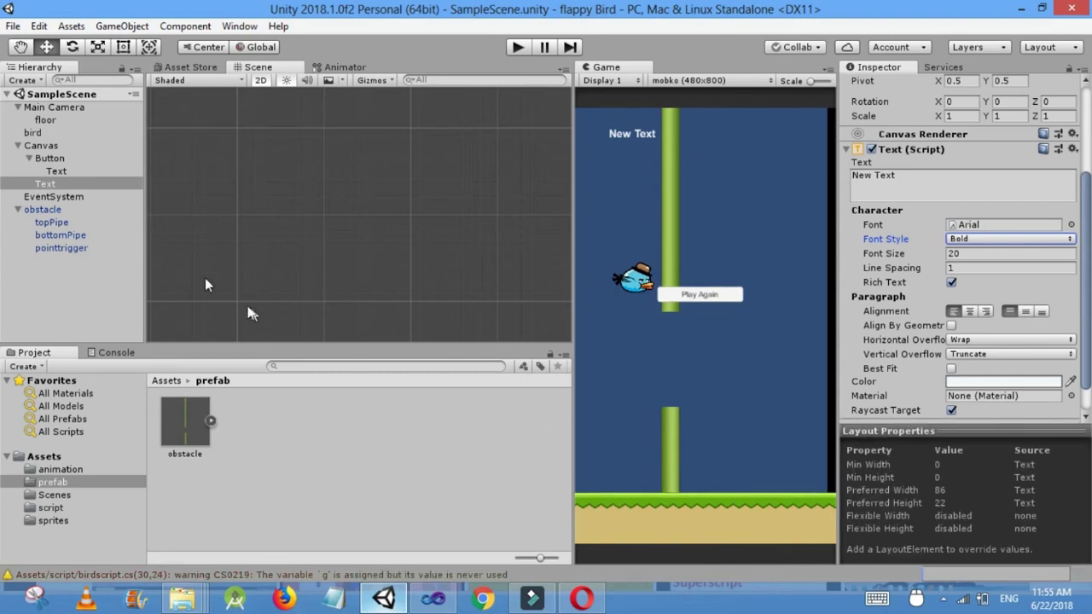
left_click(34, 132)
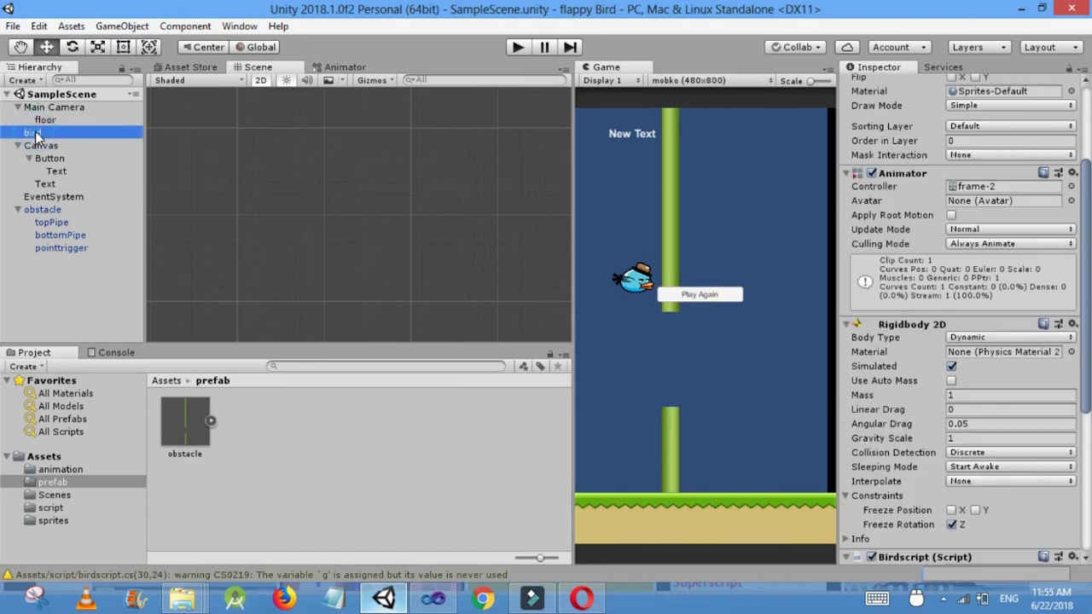
left_click_drag(1087, 329, 1088, 477)
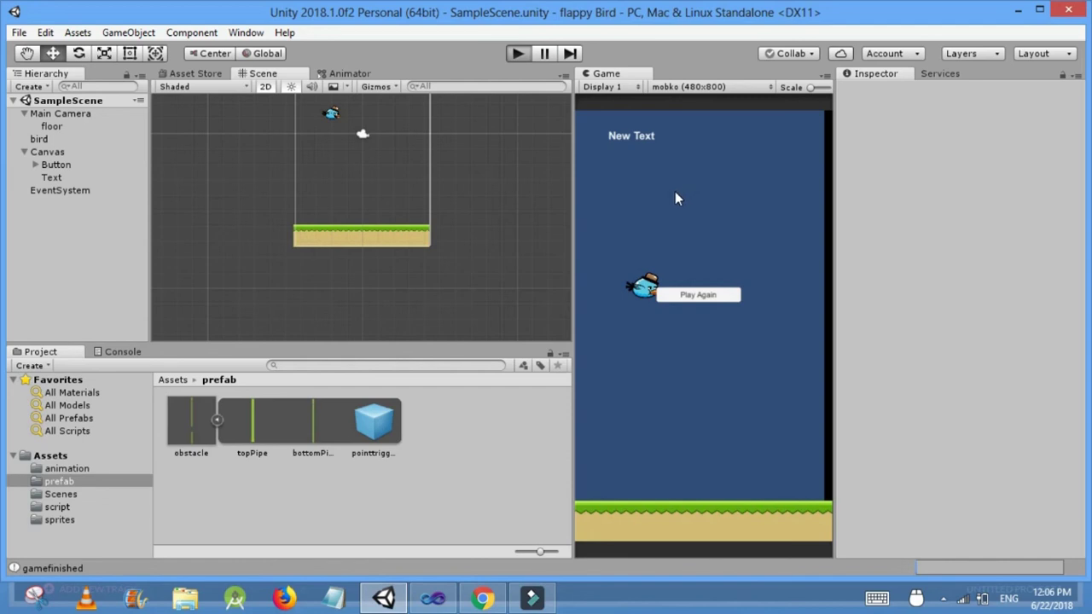
Play-test the game, flapping the bird through the pipes until it crashes, then stop play mode.
key("ctrl+p")
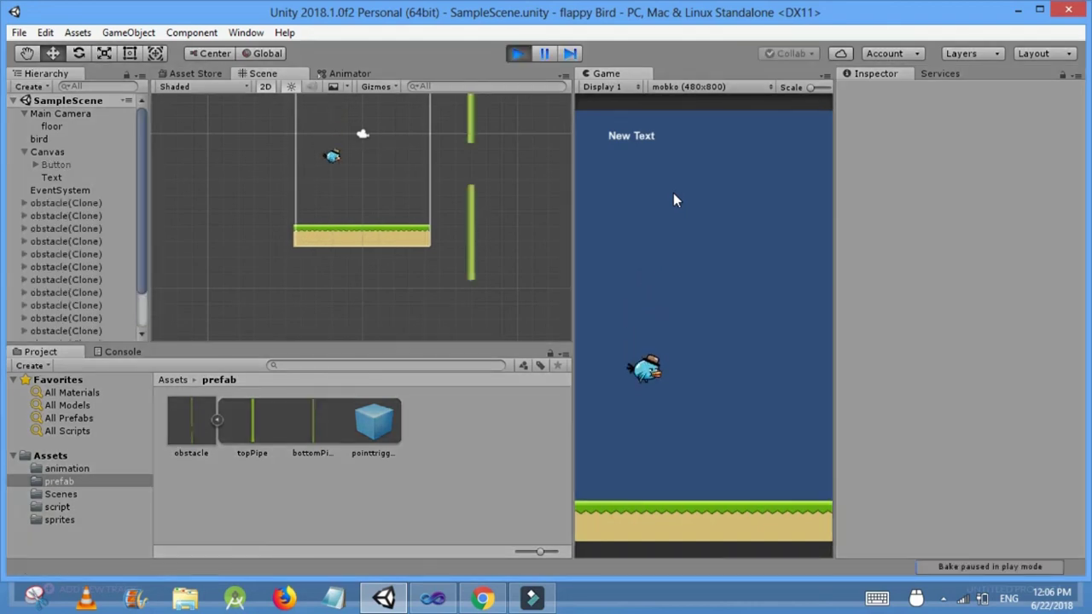
left_click(673, 200)
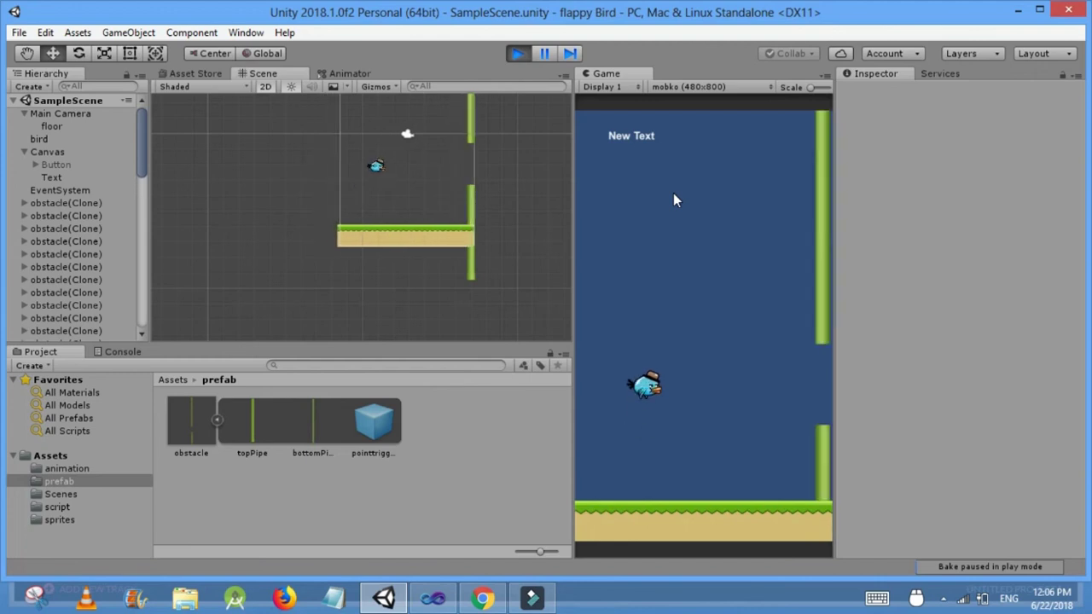
left_click(674, 196)
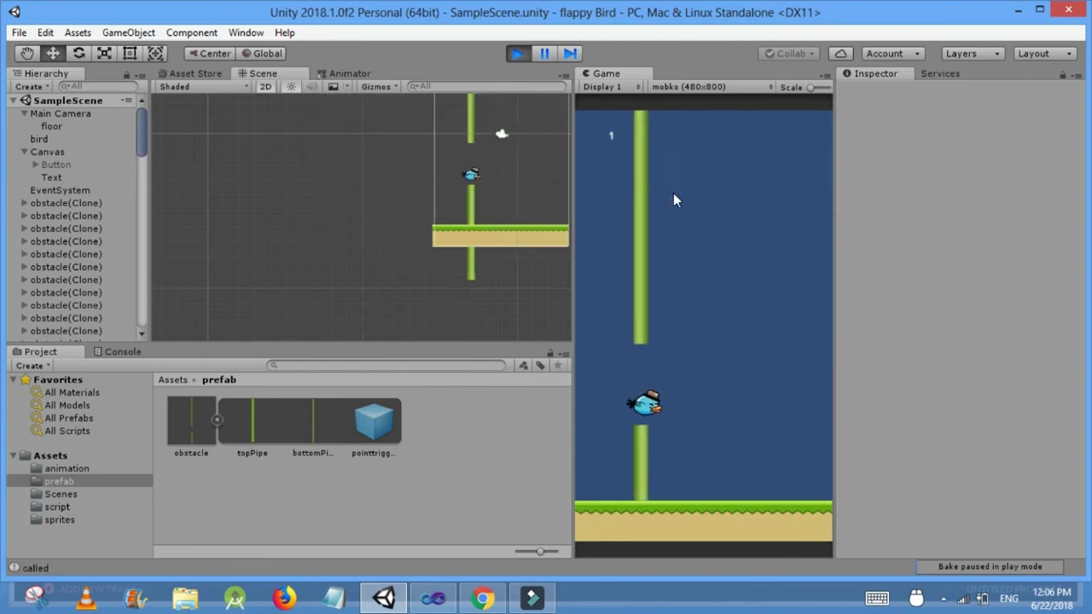
left_click(674, 196)
left_click(674, 195)
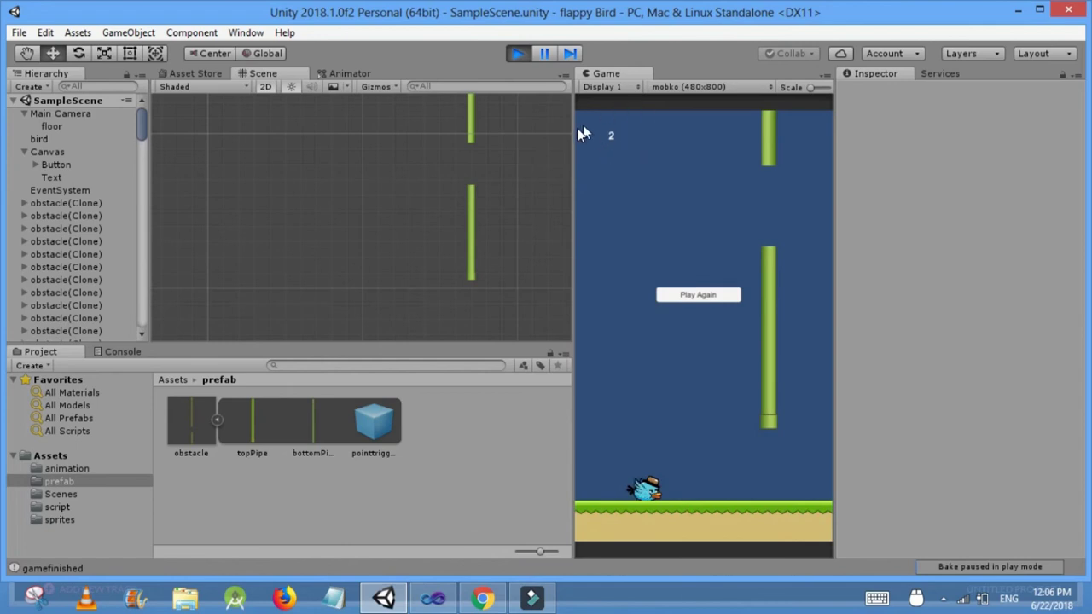
left_click(518, 54)
Below score = 0 in Start(), add scoretxt.text = "Score:" + score.ToString();.
left_click(432, 598)
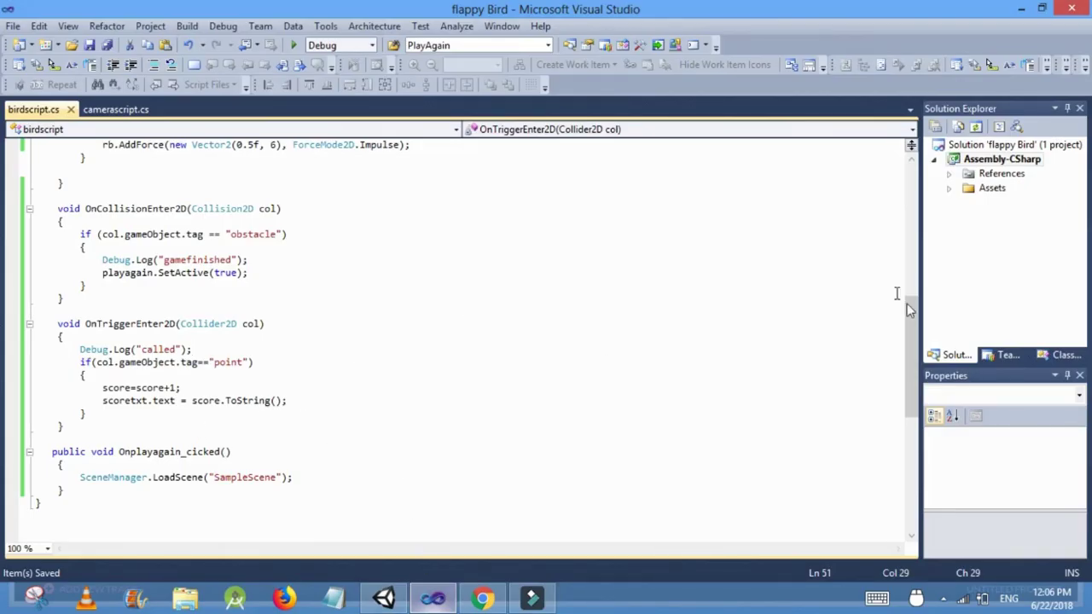
left_click_drag(912, 320, 909, 222)
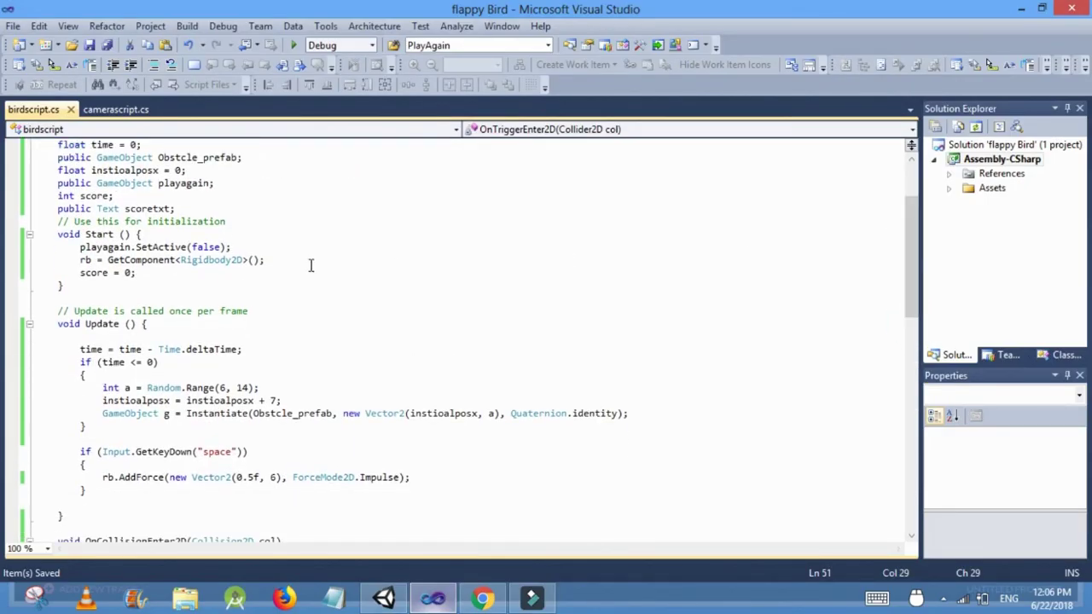
left_click(150, 273)
key("Return")
type("score")
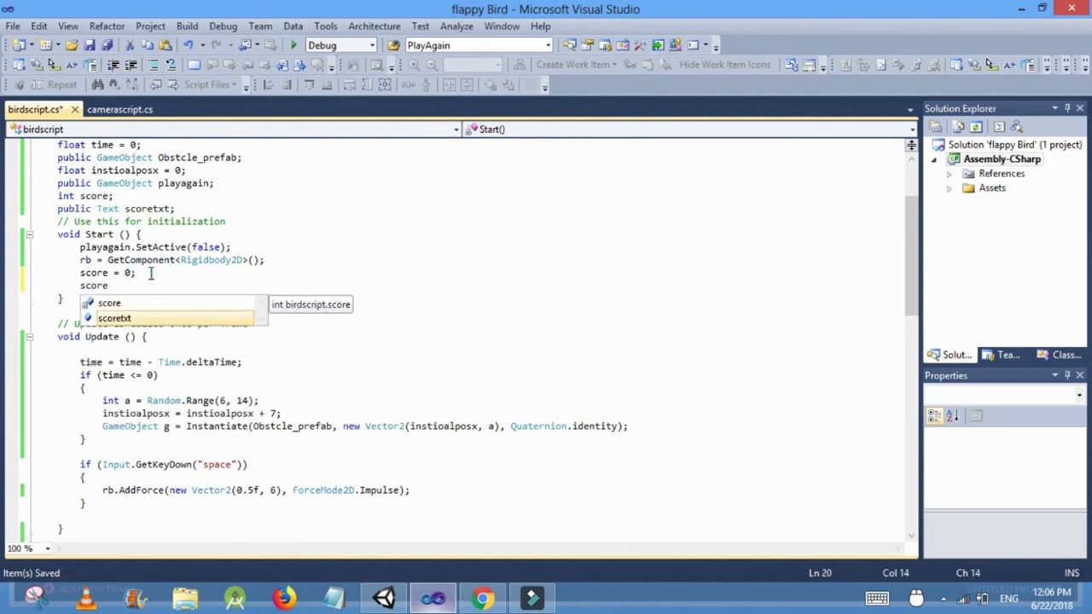
key("Tab")
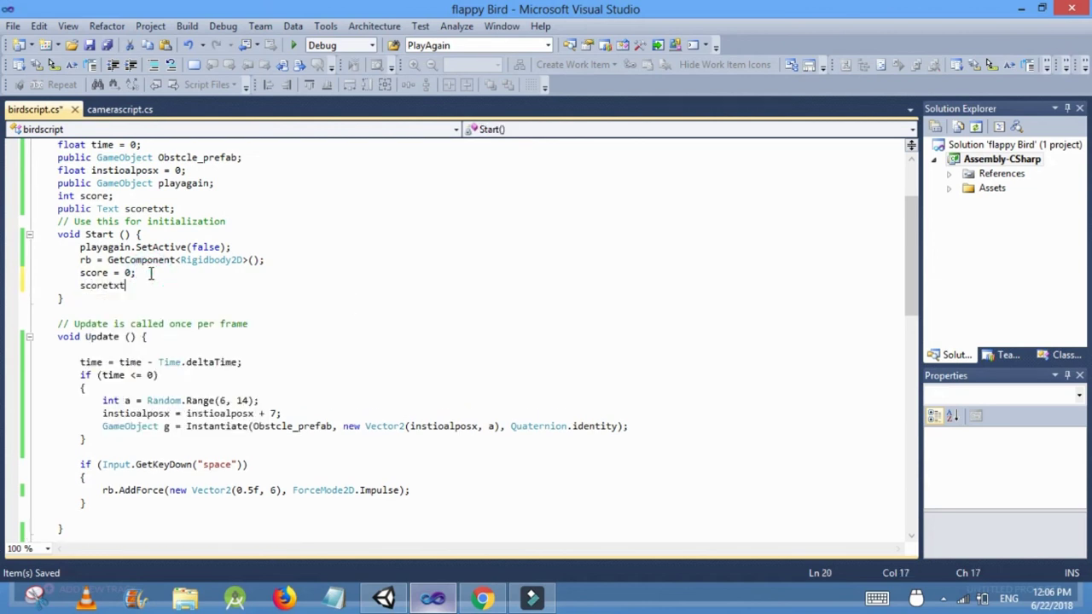
type(".te")
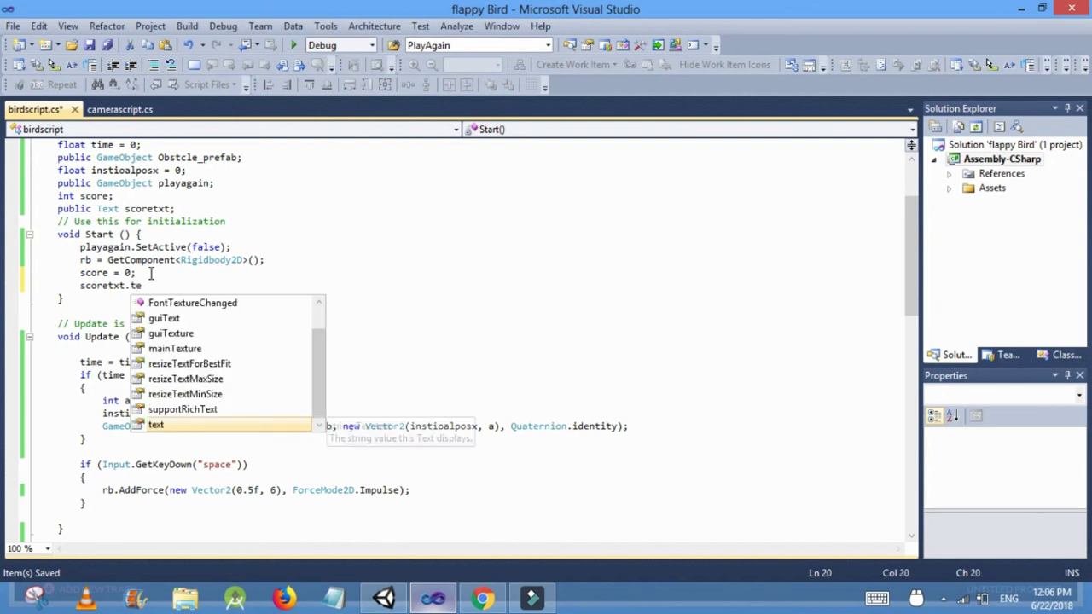
type("xt=score")
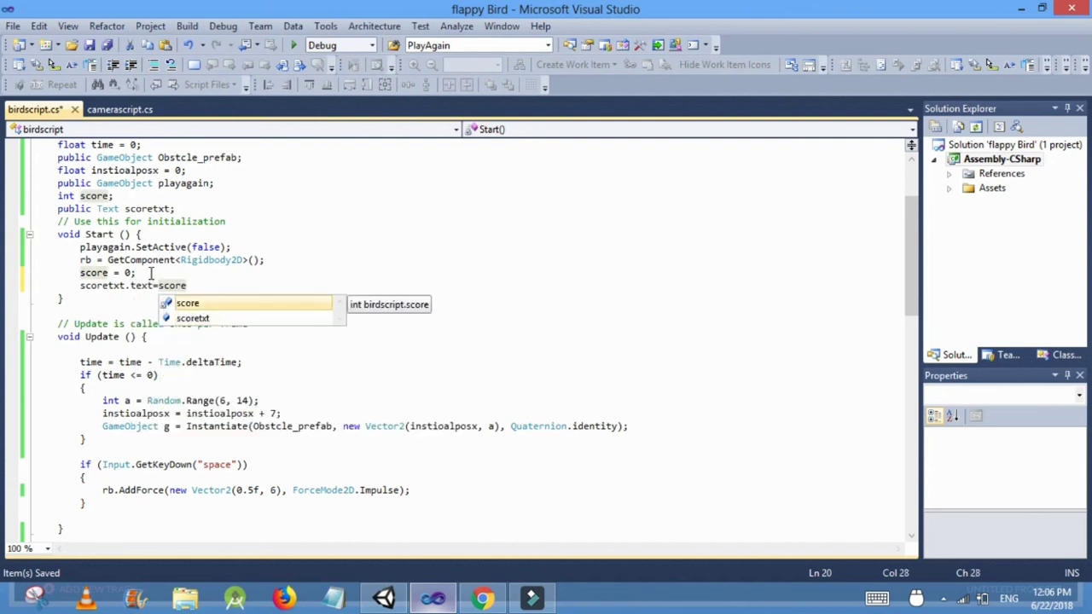
type(".to")
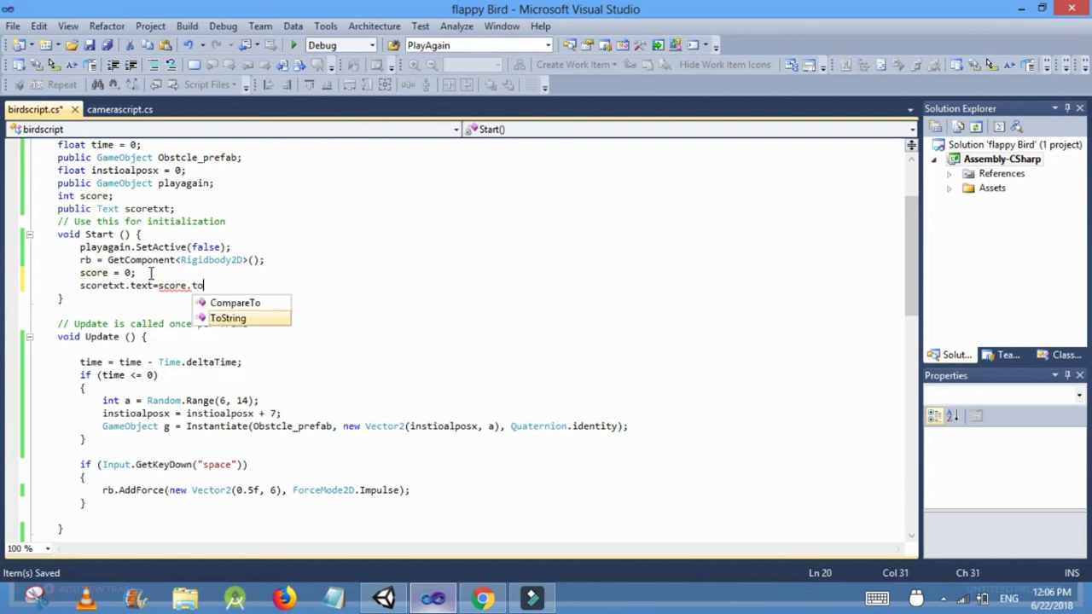
type("String();")
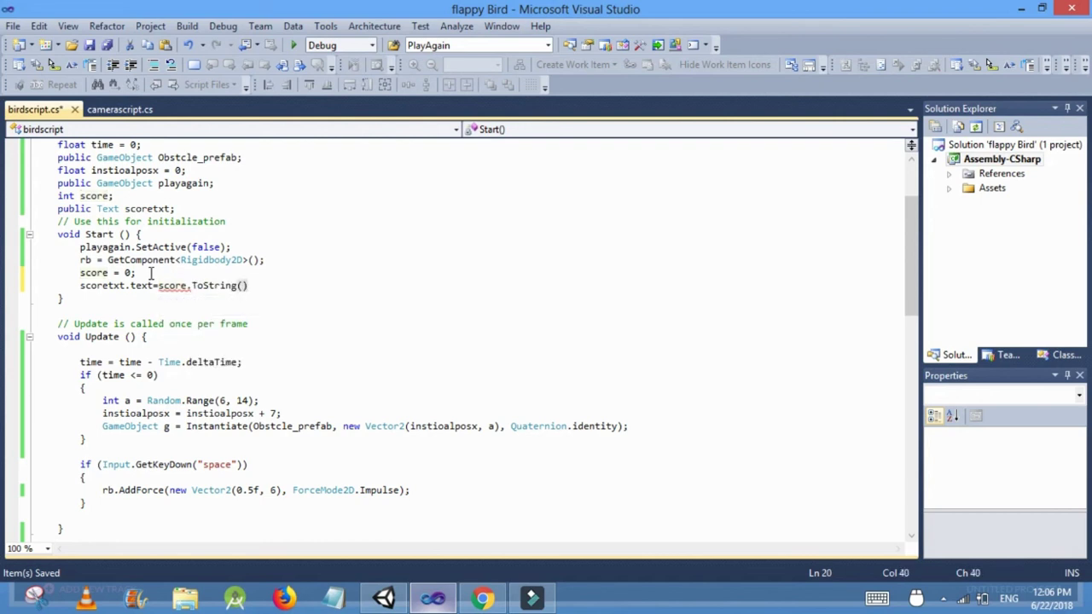
left_click(164, 285)
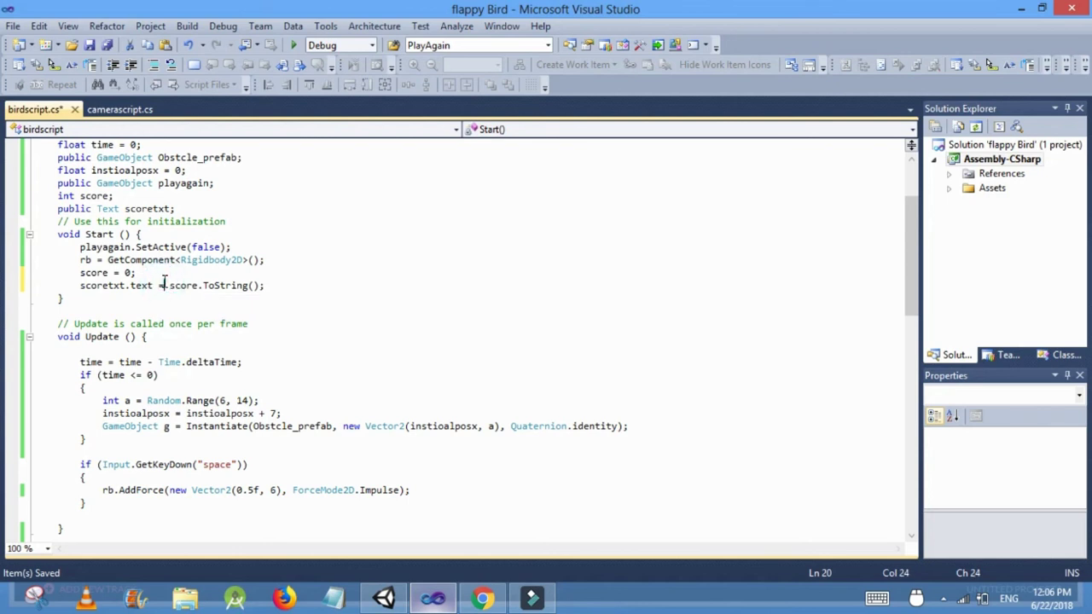
type("\"")
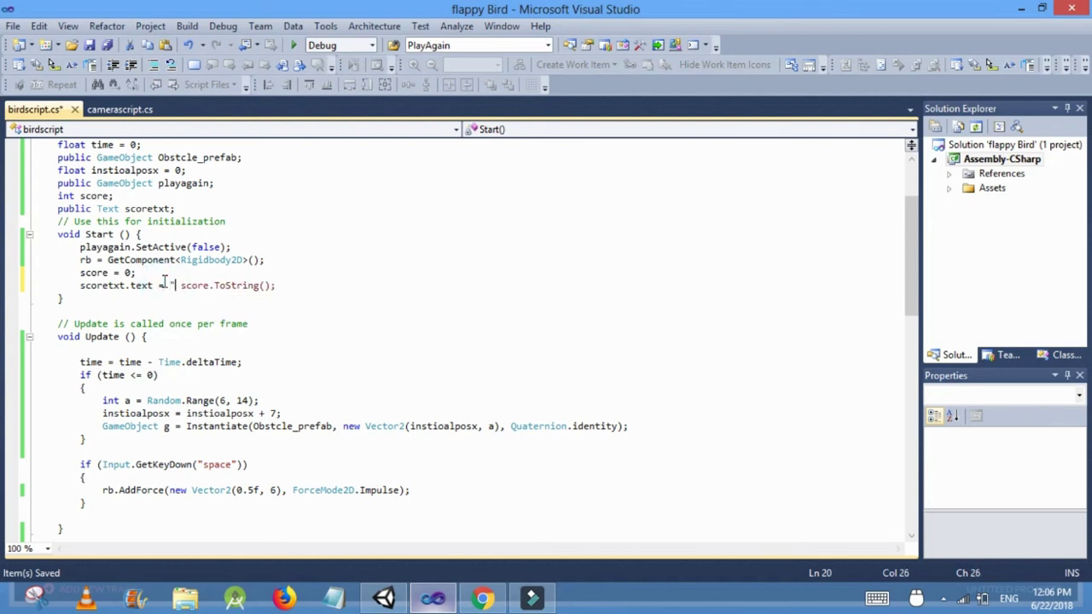
type("Score")
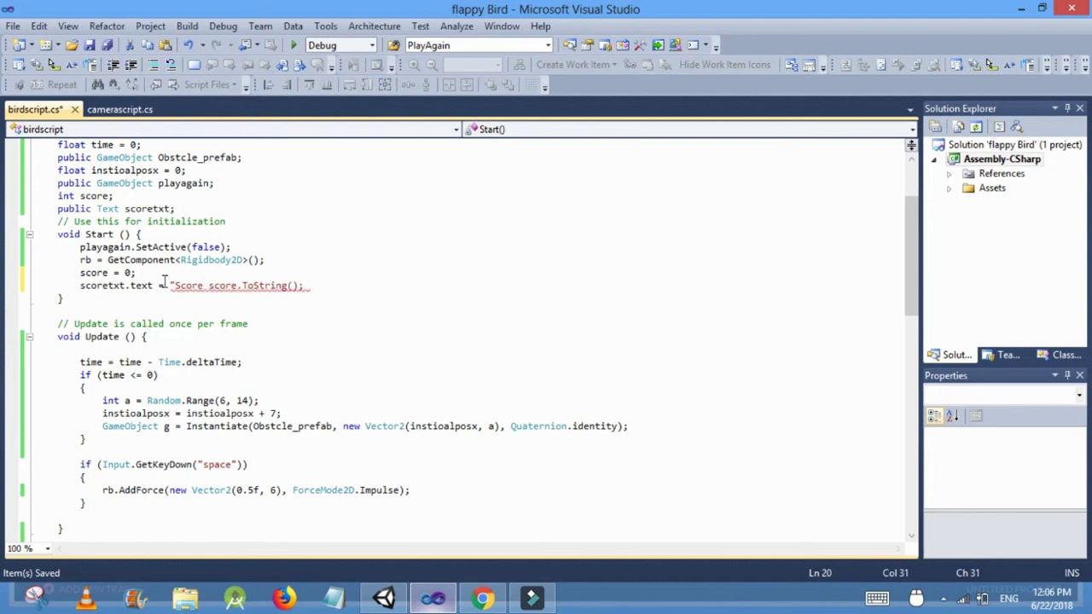
type(":")
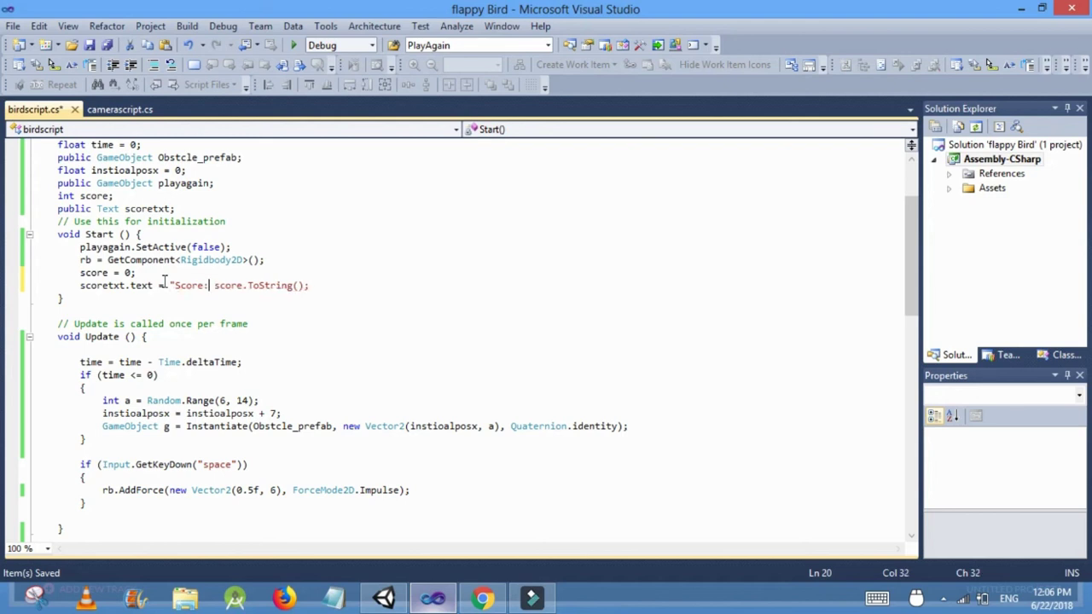
type("\"+")
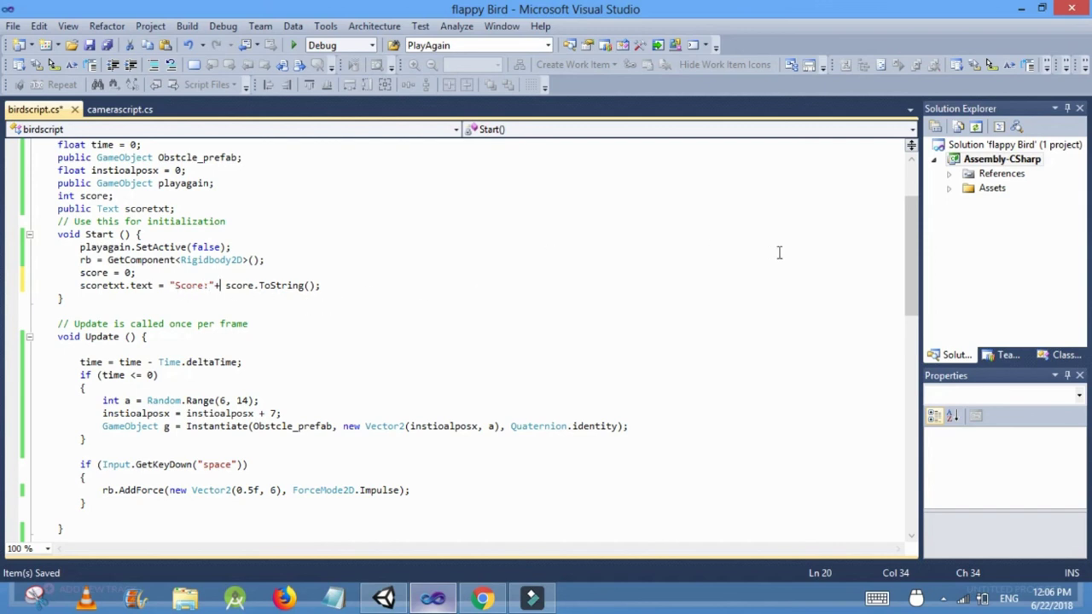
left_click_drag(912, 237, 923, 416)
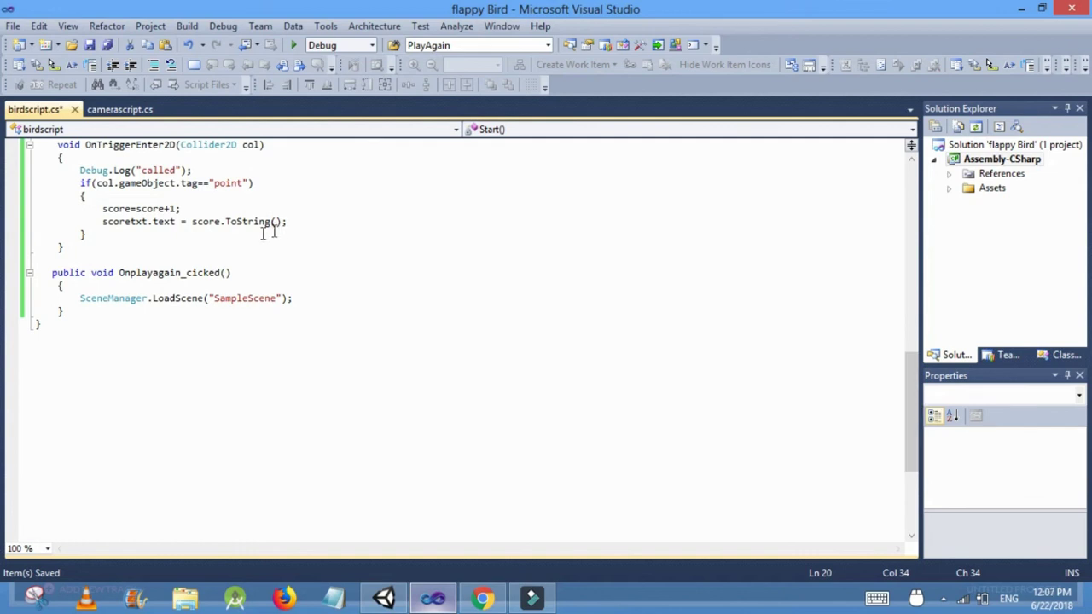
Prefix the OnTriggerEnter2D score text with "Score:" + and save birdscript.cs.
left_click(180, 222)
left_click(191, 221)
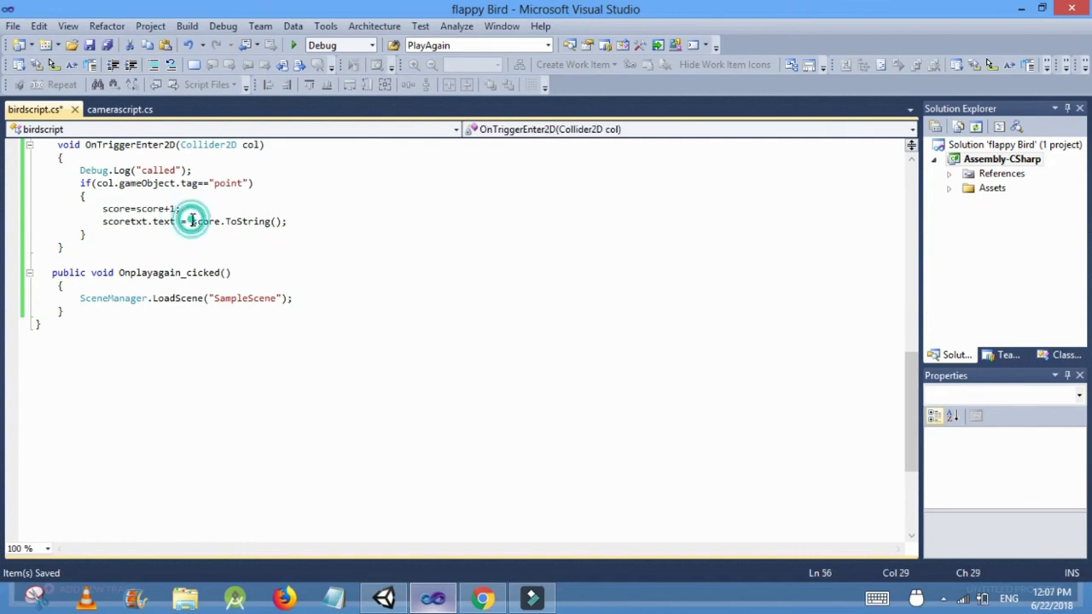
type("\"")
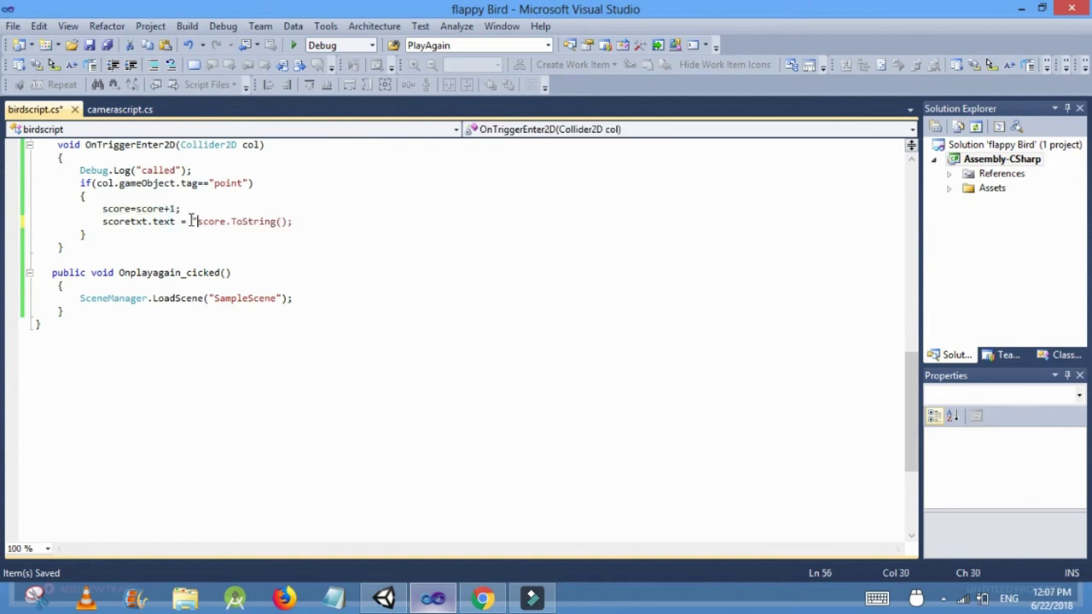
type("Score")
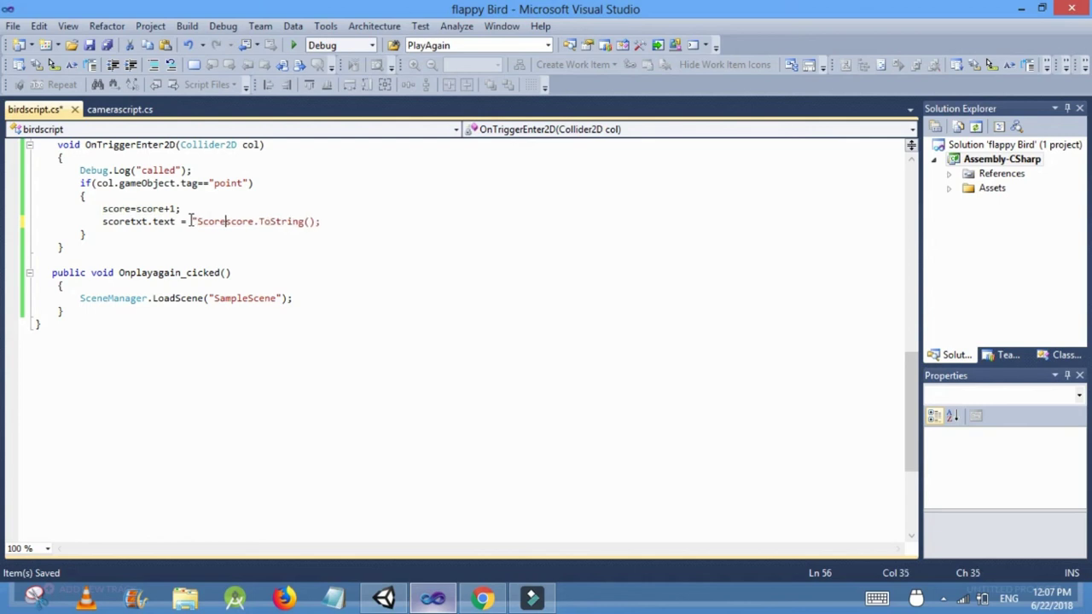
type(":")
type("\" +")
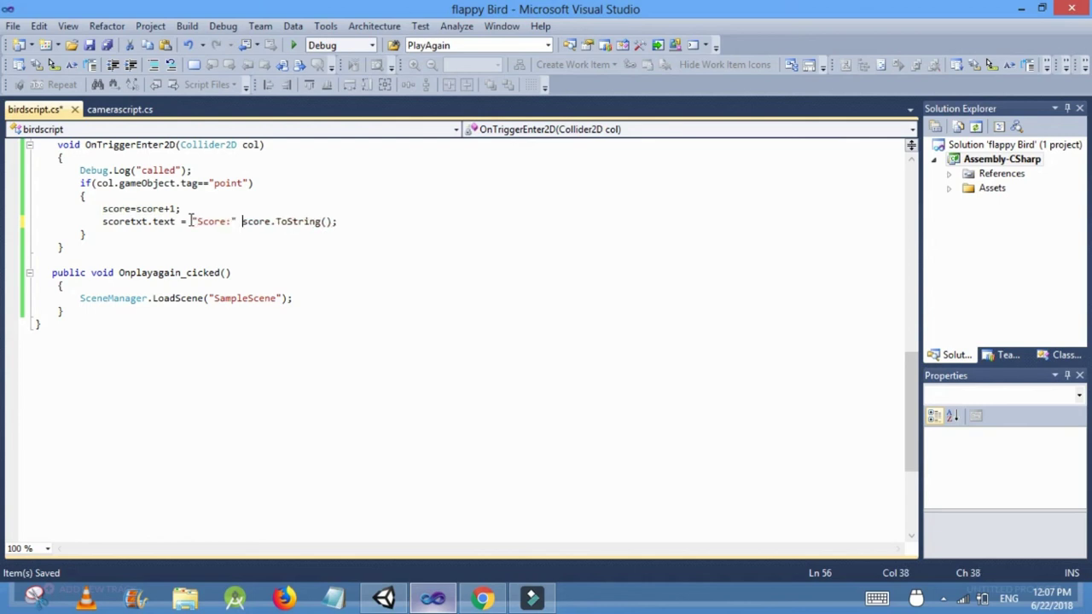
key("ctrl+s")
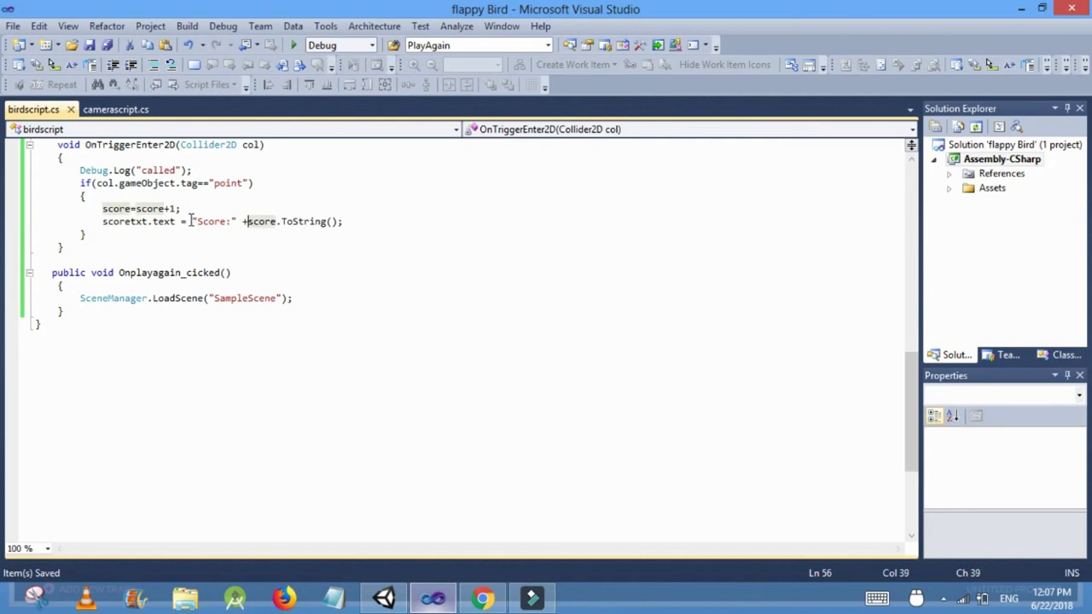
left_click(384, 599)
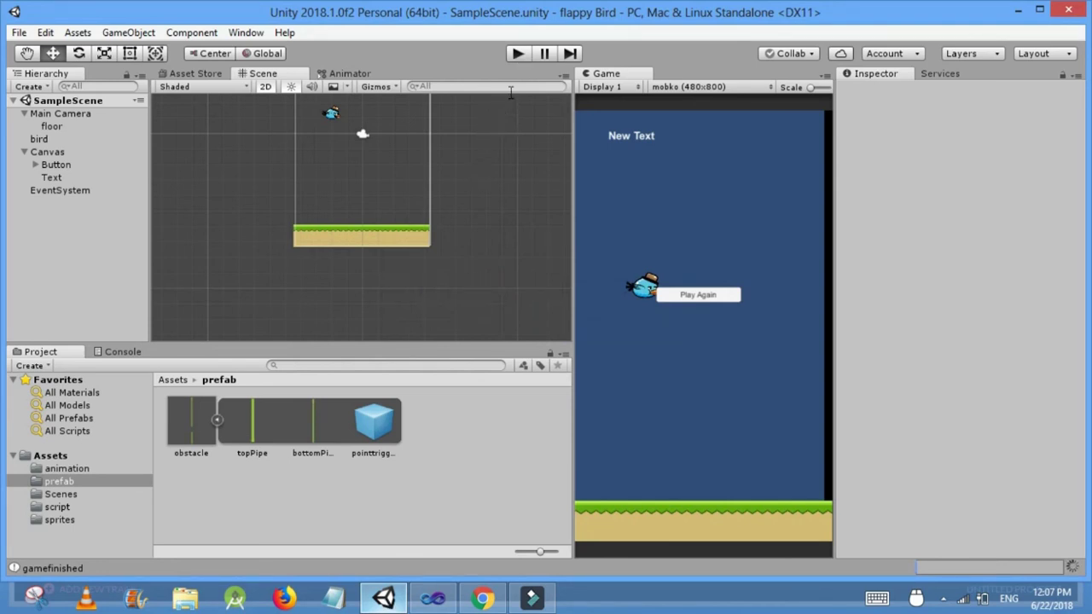
Play-test the game, crash into a pipe, try Play Again, then stop play mode.
left_click(518, 54)
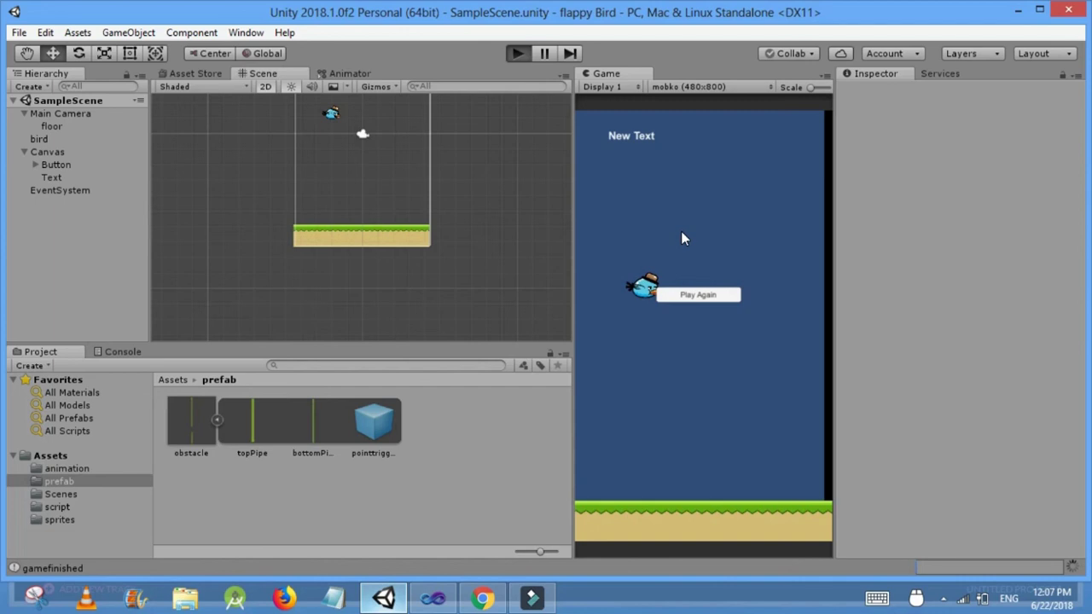
key("ctrl+p")
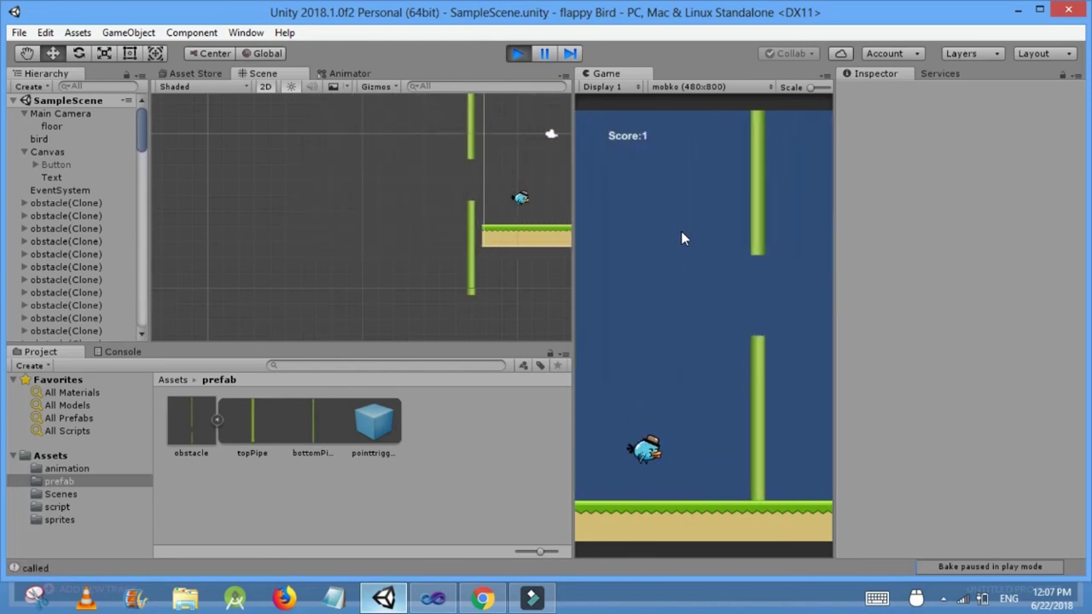
left_click(680, 239)
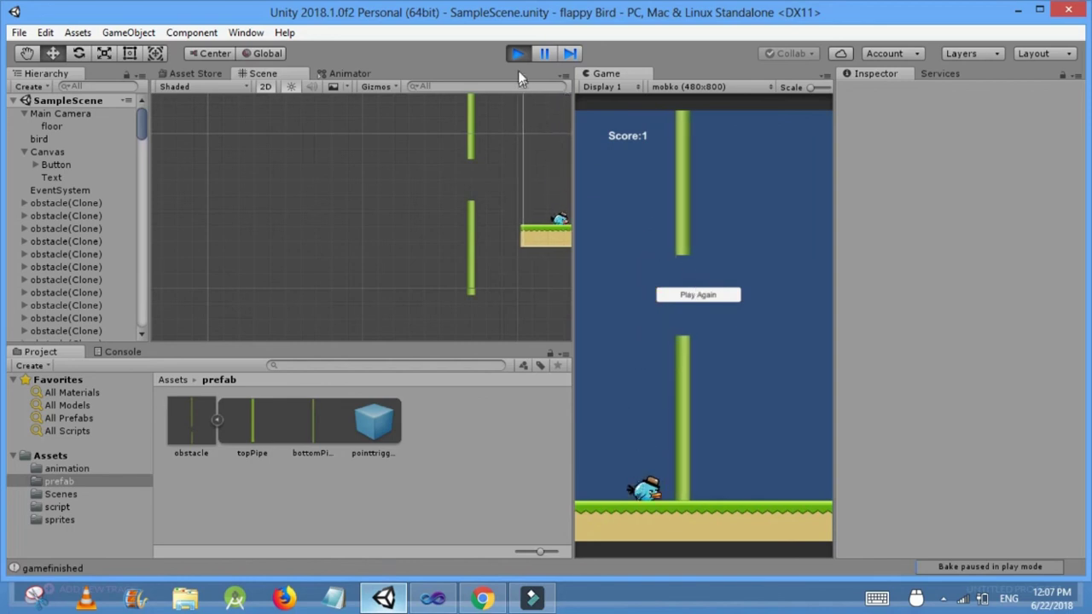
left_click(594, 291)
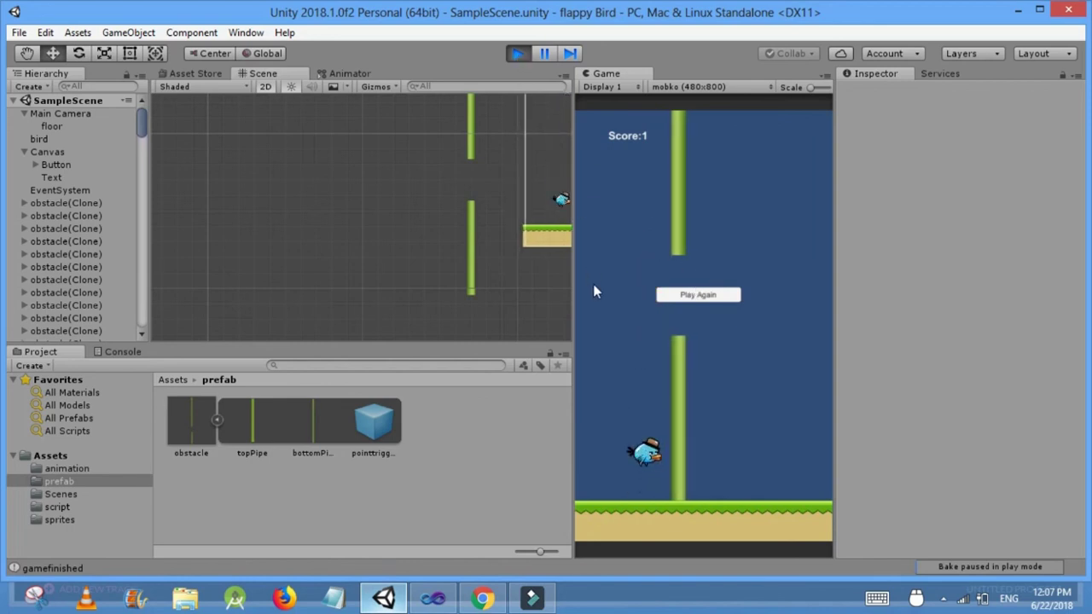
left_click(689, 294)
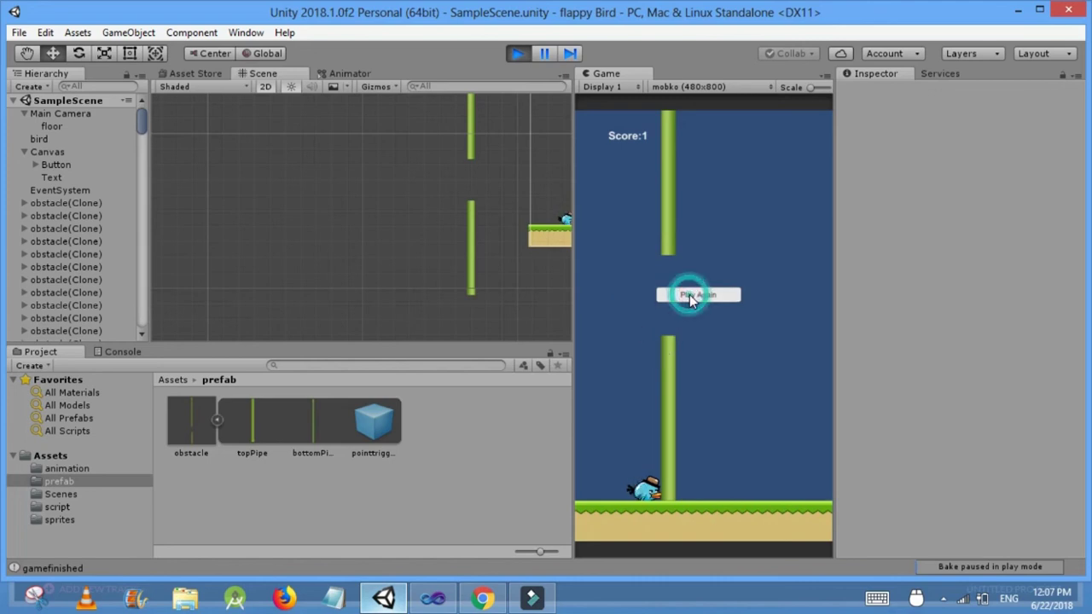
left_click(518, 53)
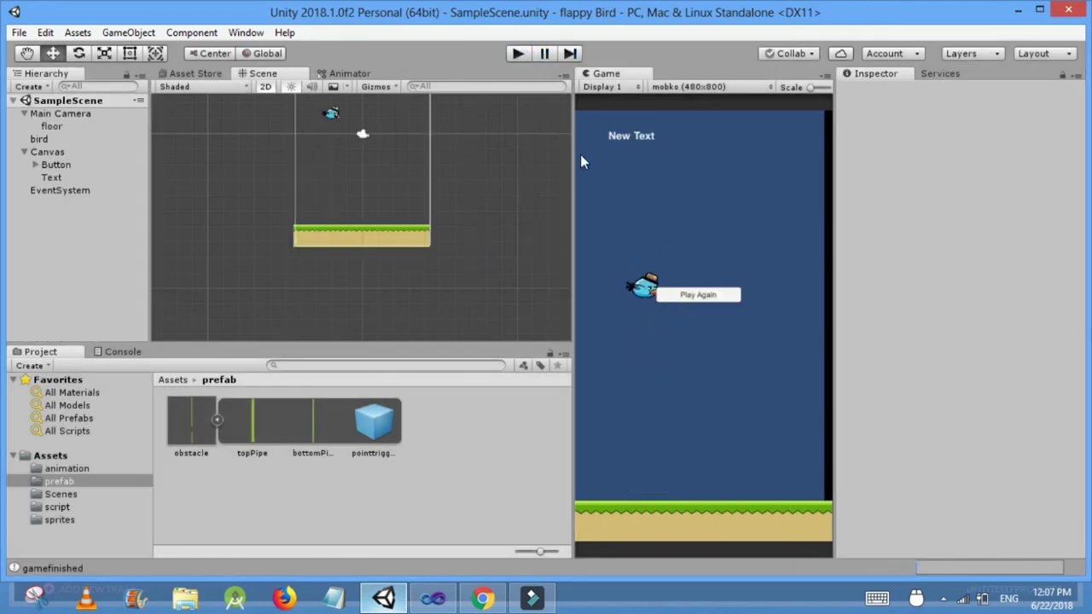
Run the game again and flap through a pipe gap to reach Score:1, then return to Visual Studio.
left_click(519, 52)
left_click(669, 295)
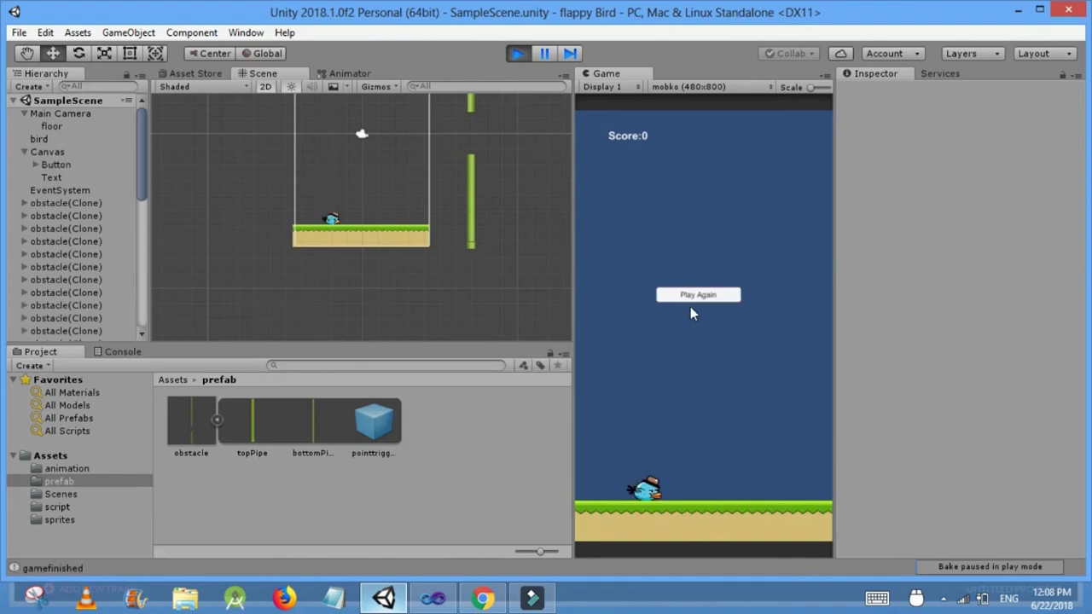
left_click(675, 434)
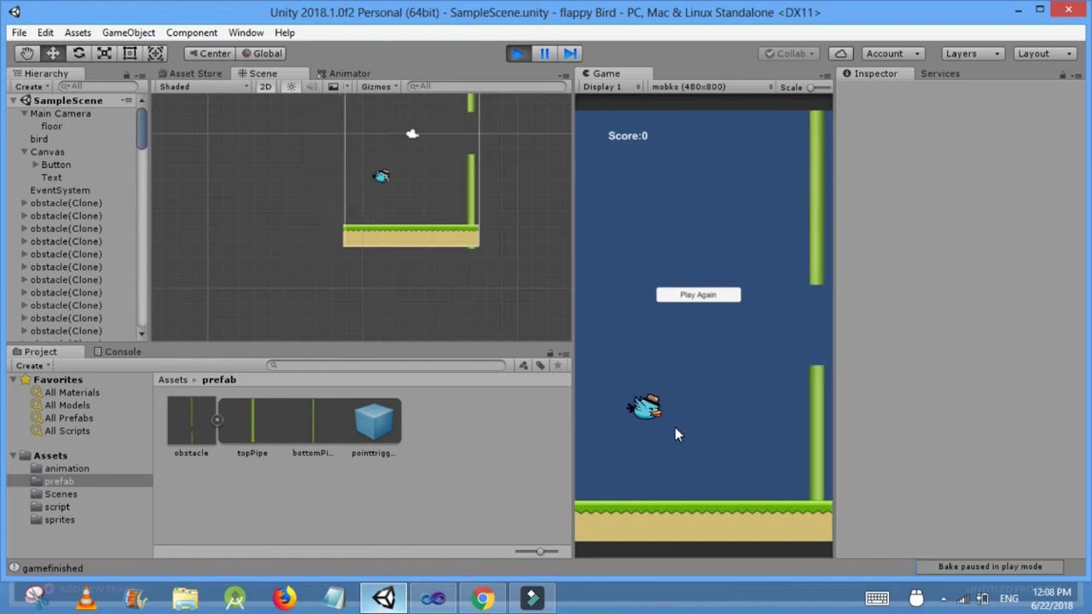
left_click(675, 434)
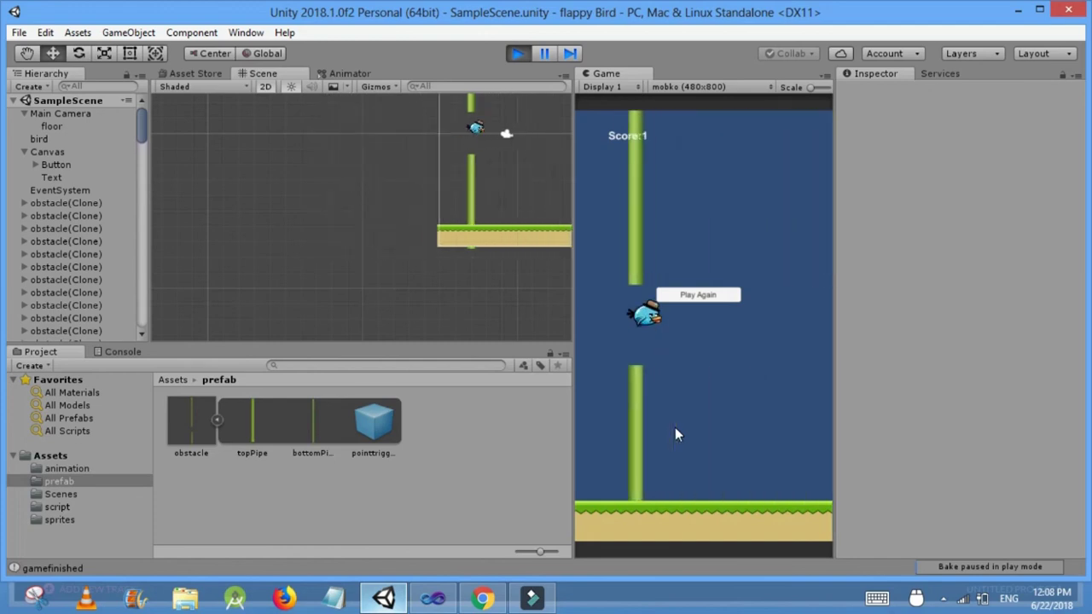
left_click(518, 54)
left_click(433, 598)
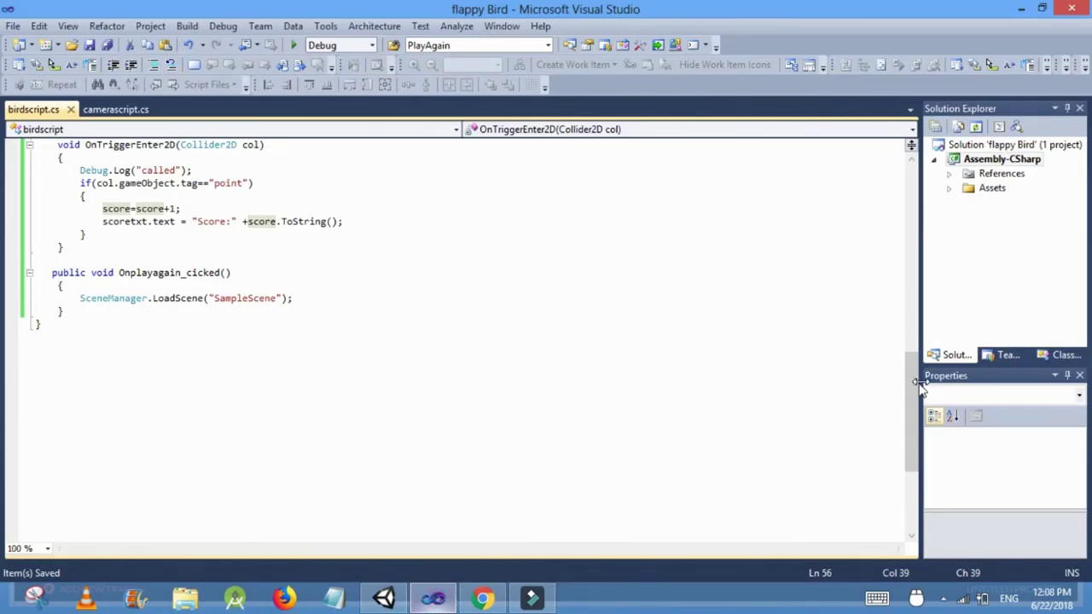
In OnCollisionEnter2D, add Time.timeScale = 0; after playagain.SetActive(true) and save.
left_click_drag(912, 388, 906, 345)
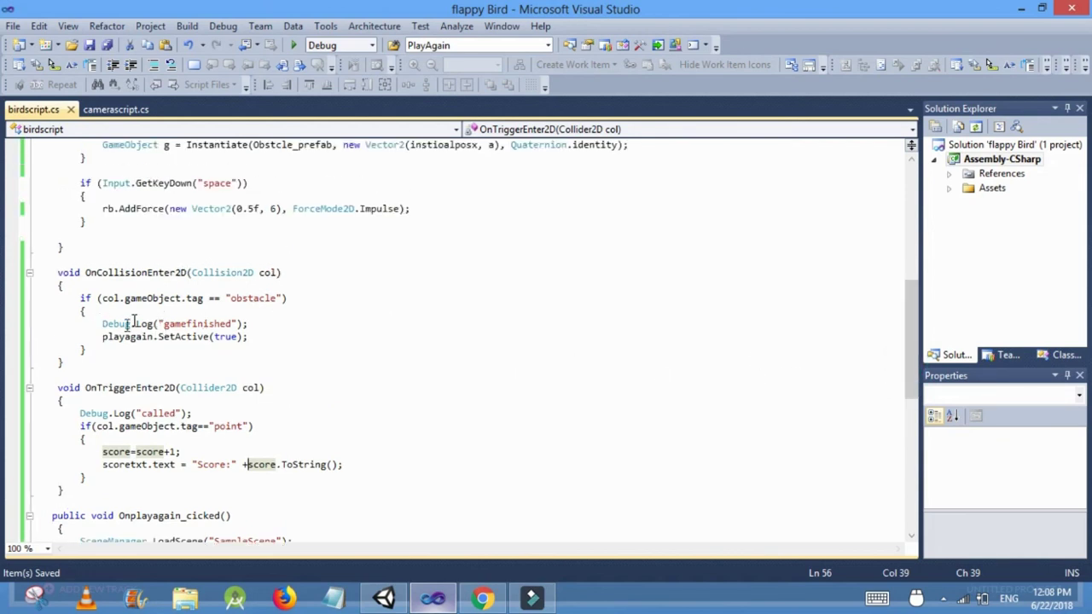
left_click(254, 337)
key("Return")
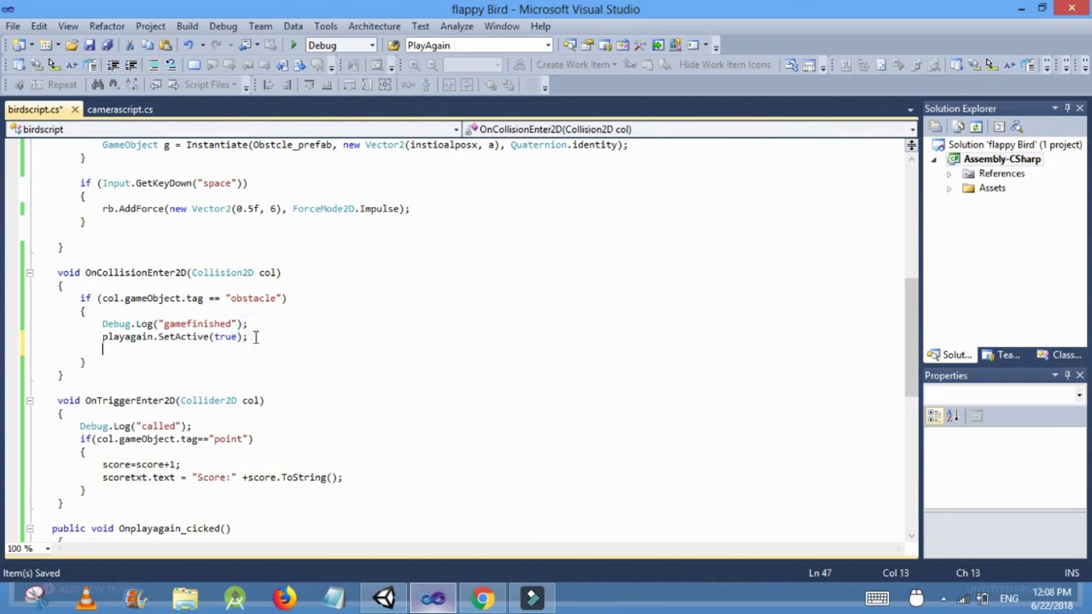
type("time")
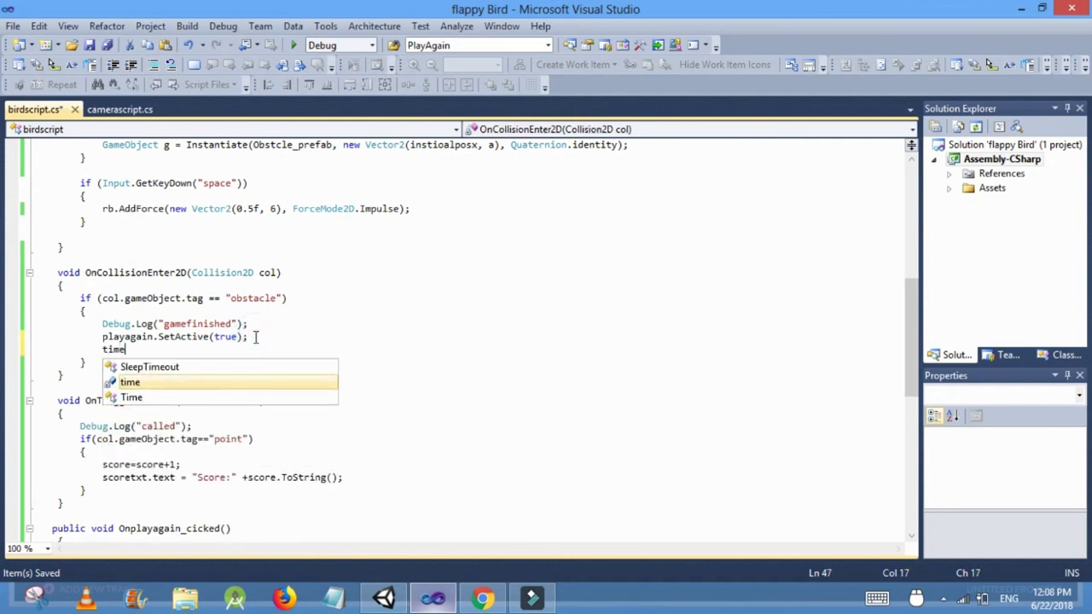
key("Down")
key("Tab")
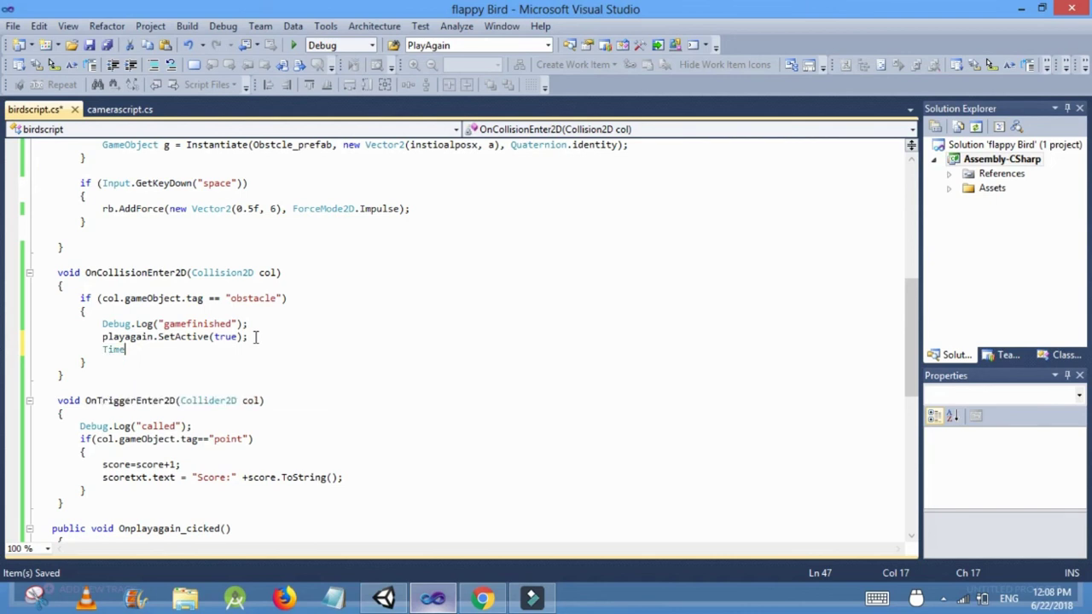
type(".sca")
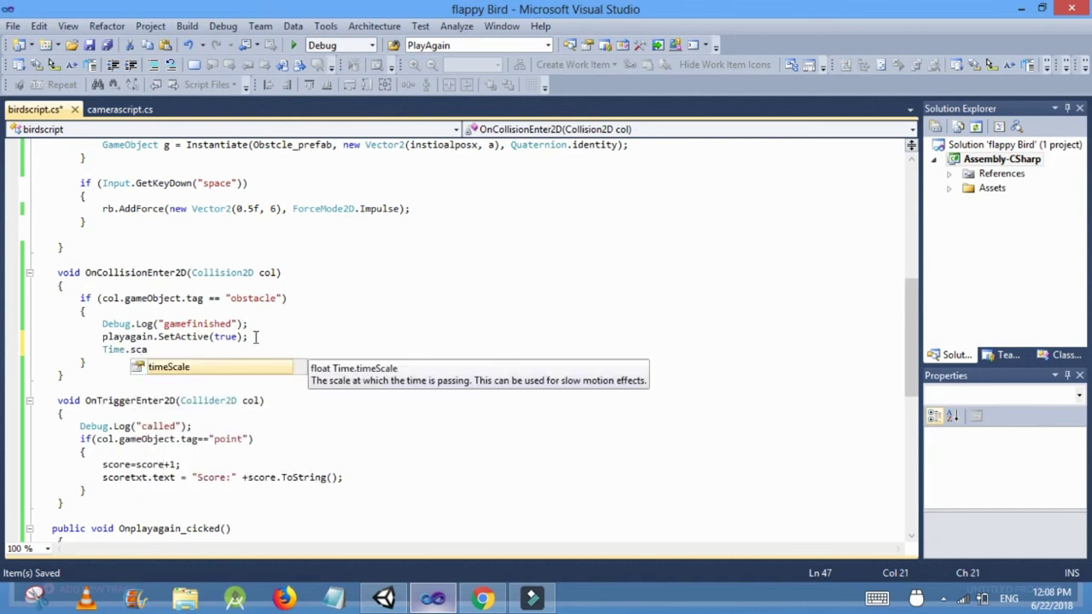
key("Tab")
type("= 0")
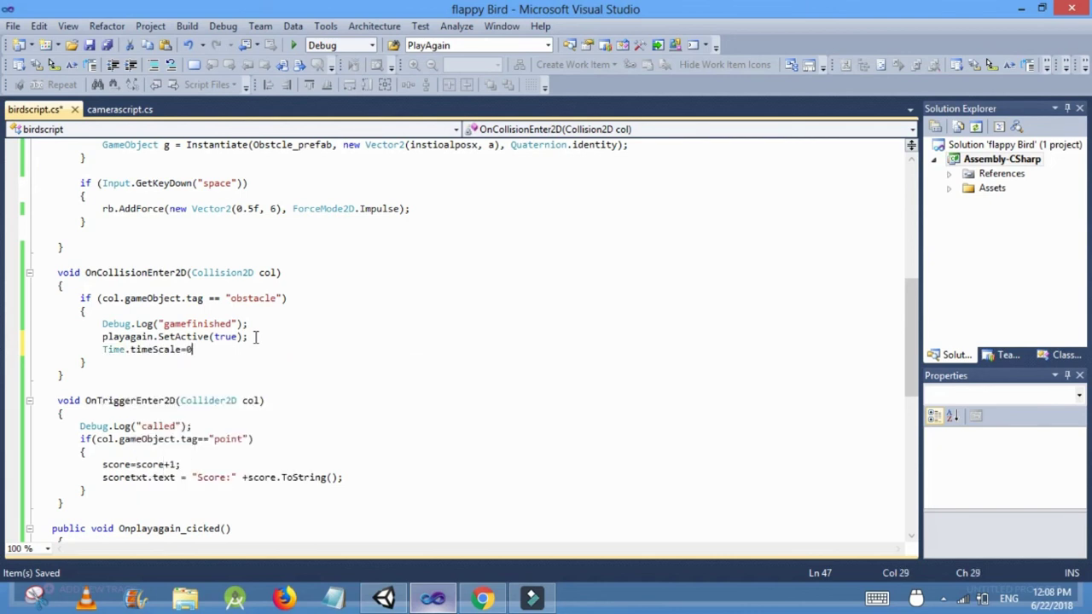
type(";")
key("ctrl+s")
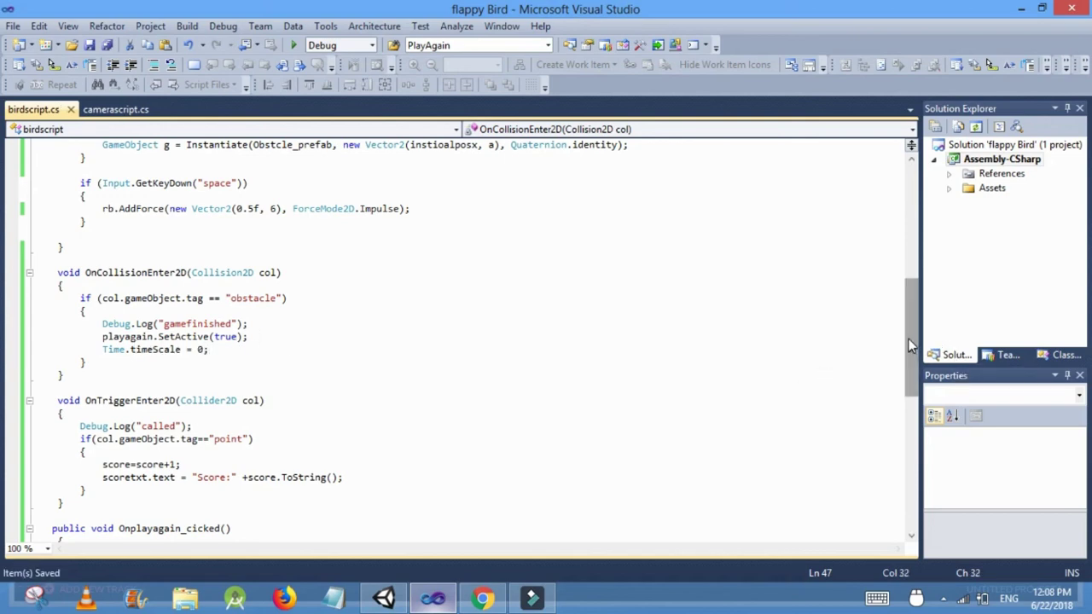
Add Time.timeScale = 1; at the top of Start() and save the script.
left_click_drag(909, 339, 908, 252)
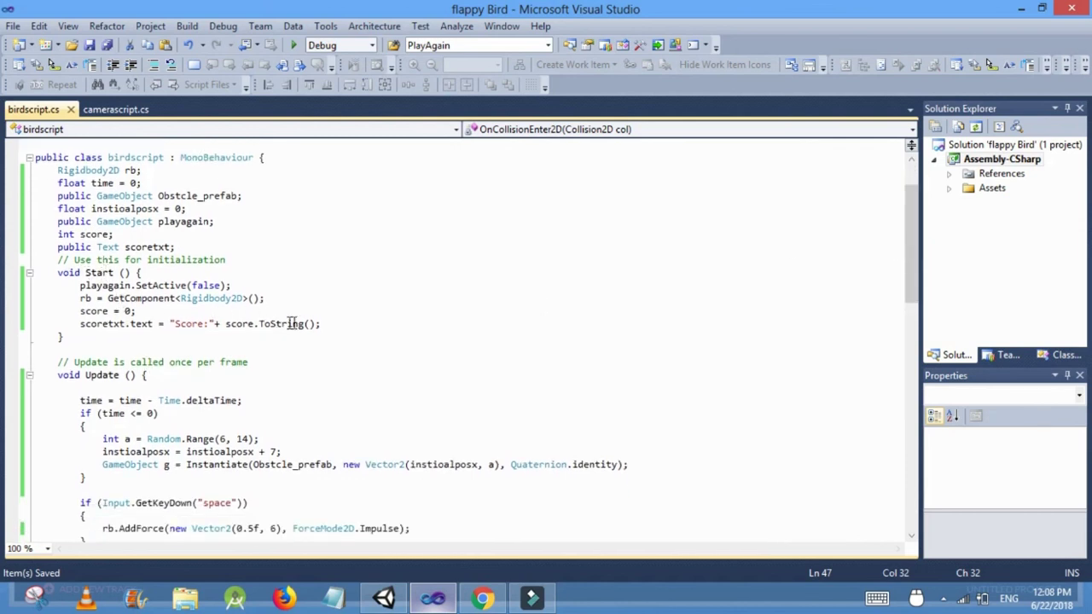
left_click(149, 272)
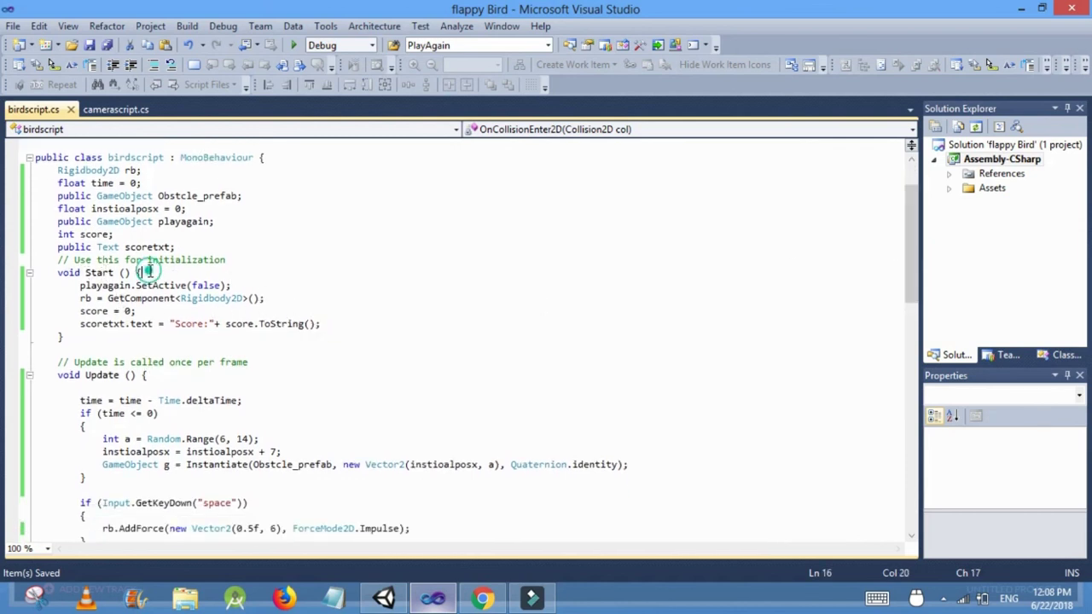
key("Return")
type("time")
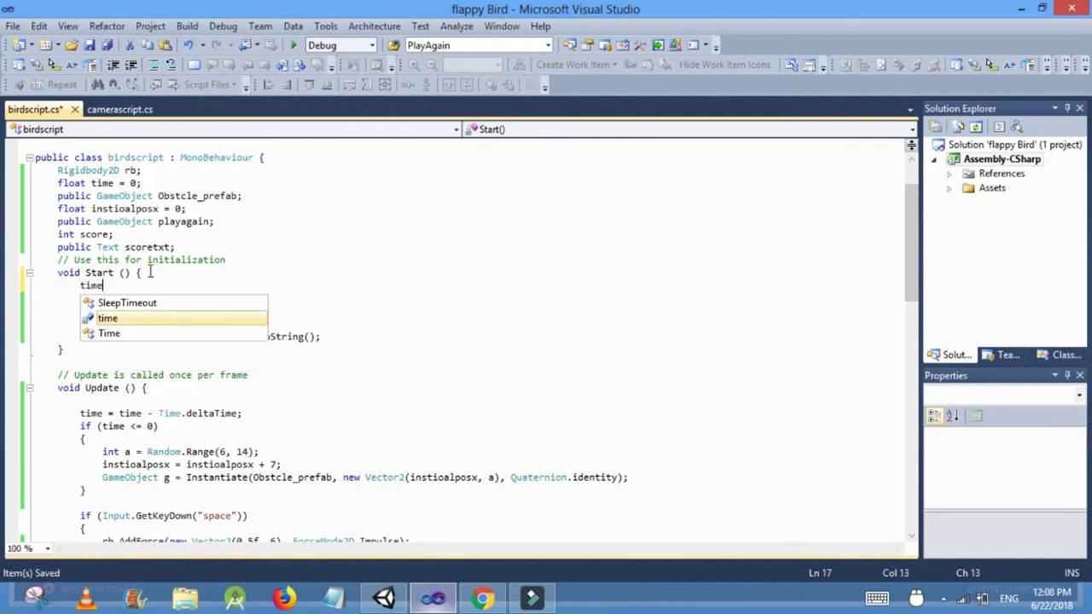
key("Down")
type(".")
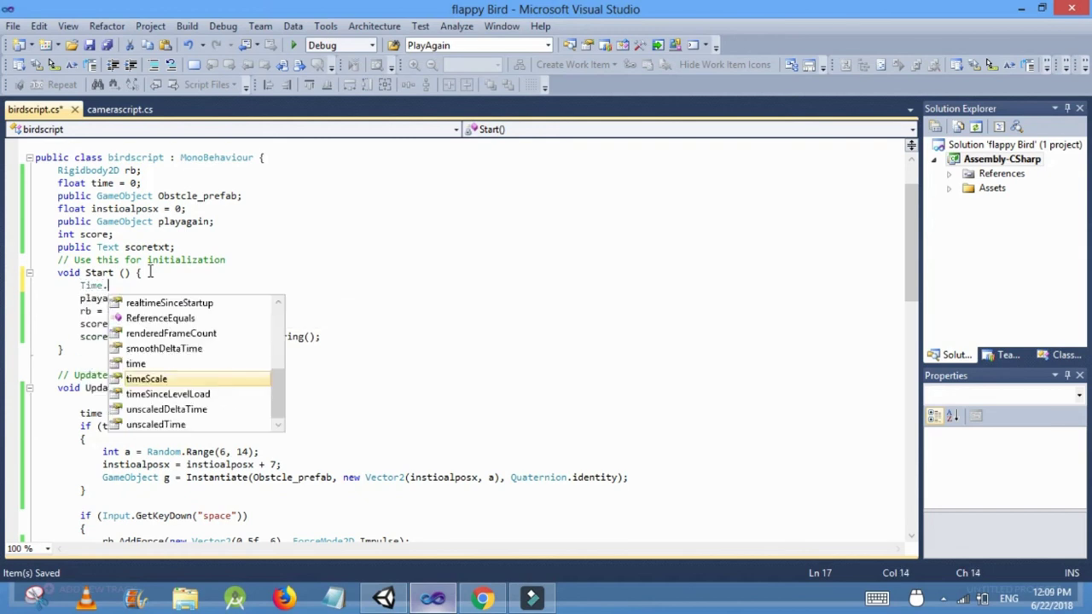
type("time")
key("Down")
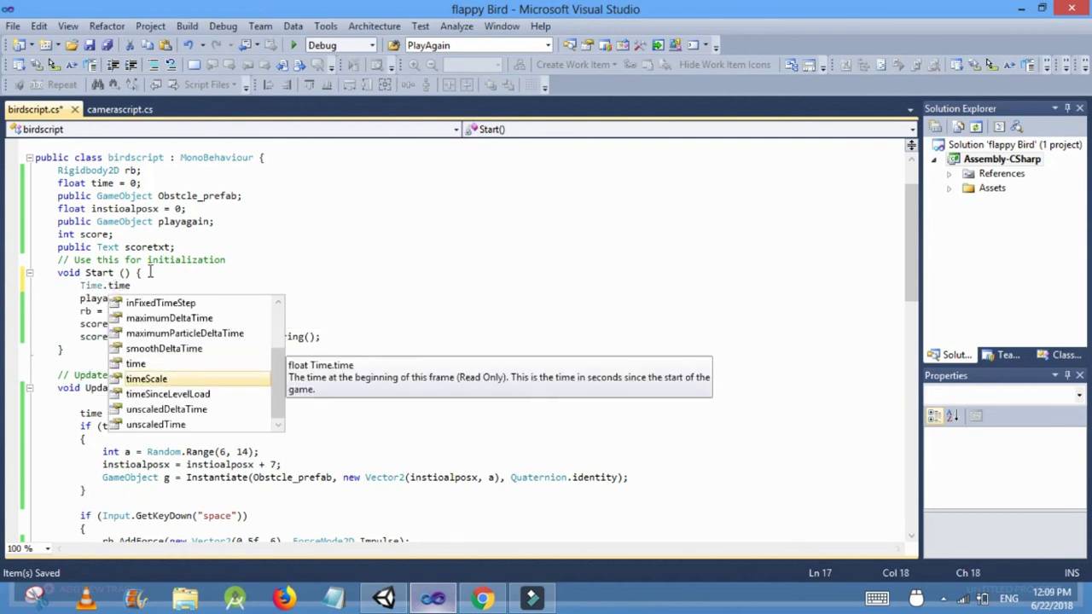
key("Return")
type("= 1")
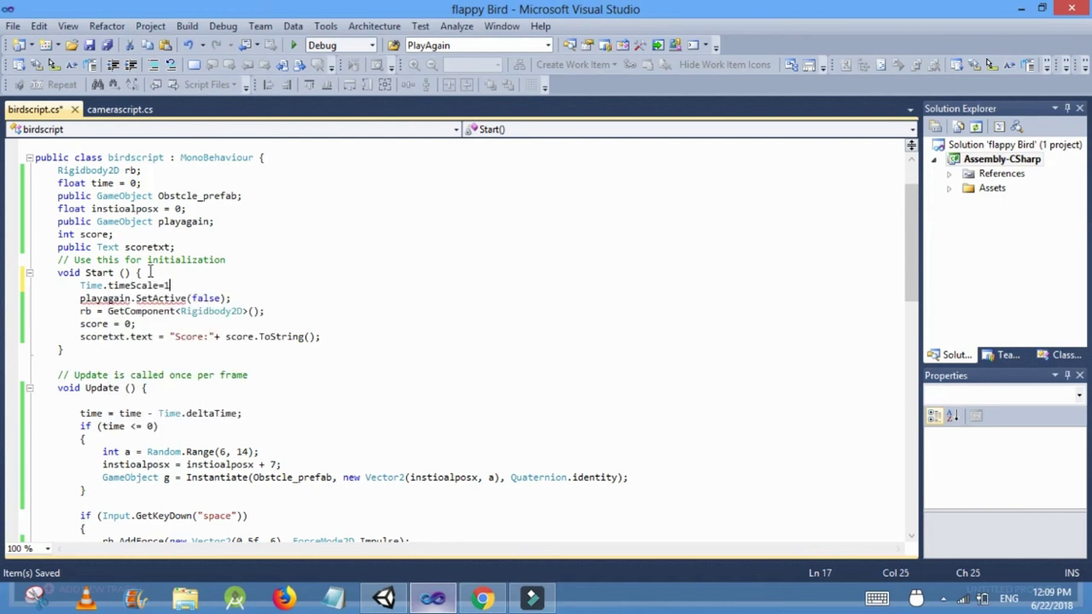
type(";")
key("ctrl+s")
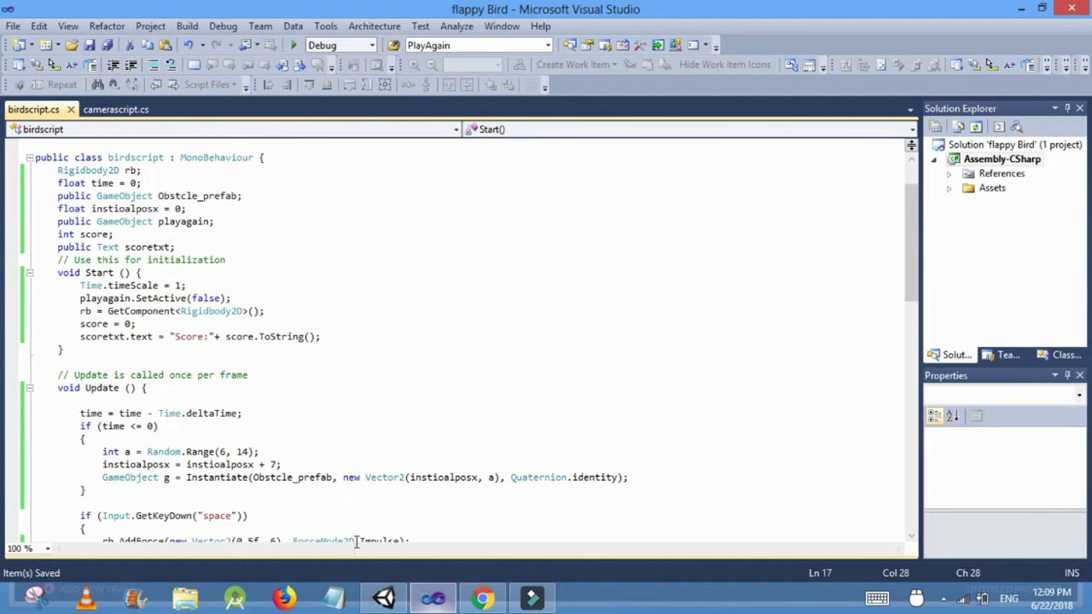
Start the game in Unity, let the bird crash into a pipe, then restart with Play Again.
left_click(384, 598)
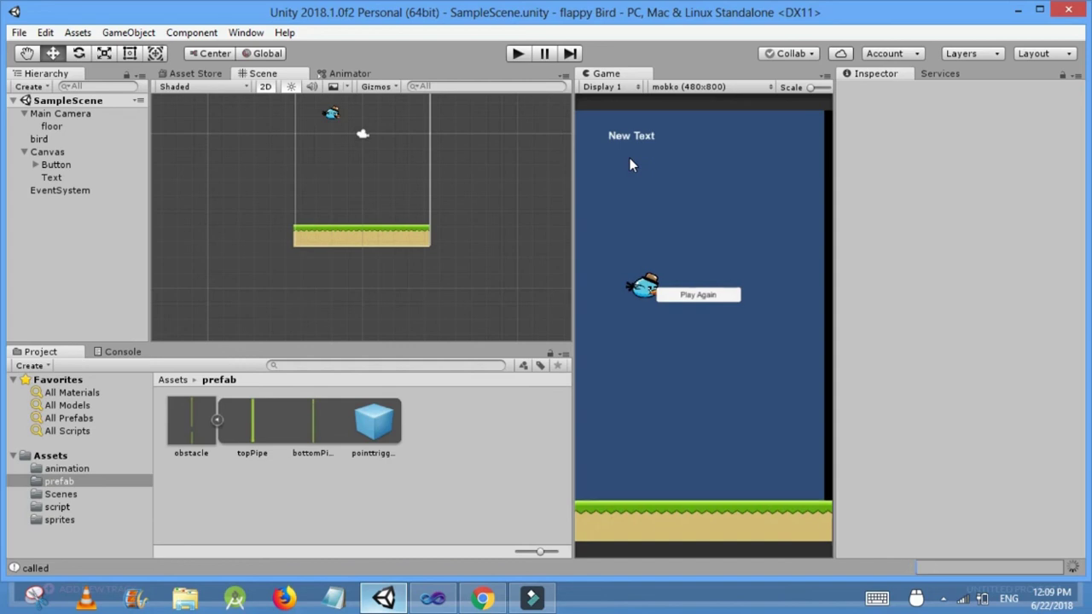
left_click(517, 54)
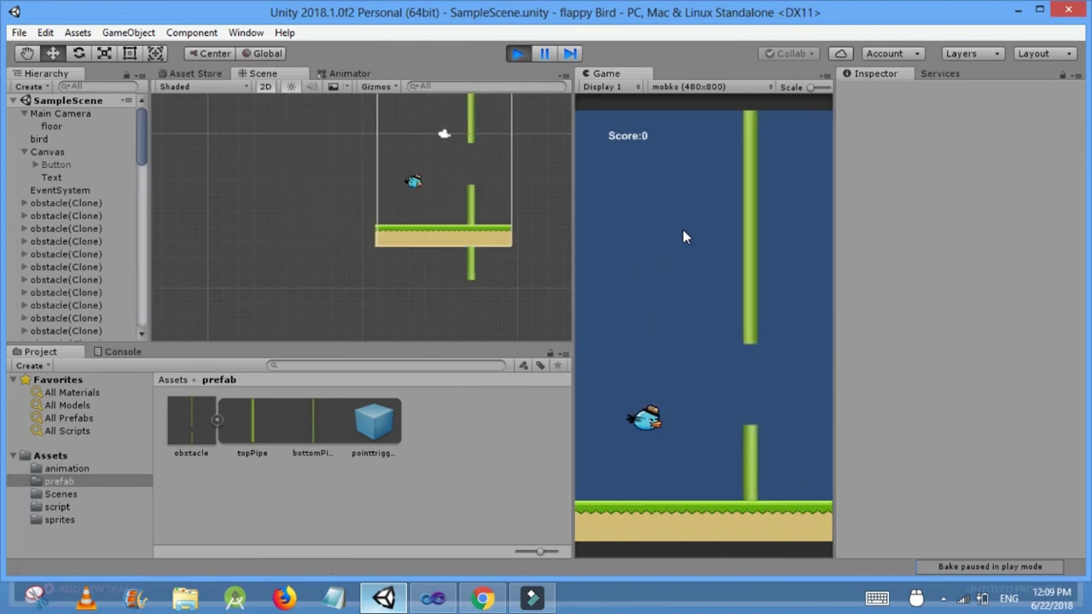
left_click(684, 231)
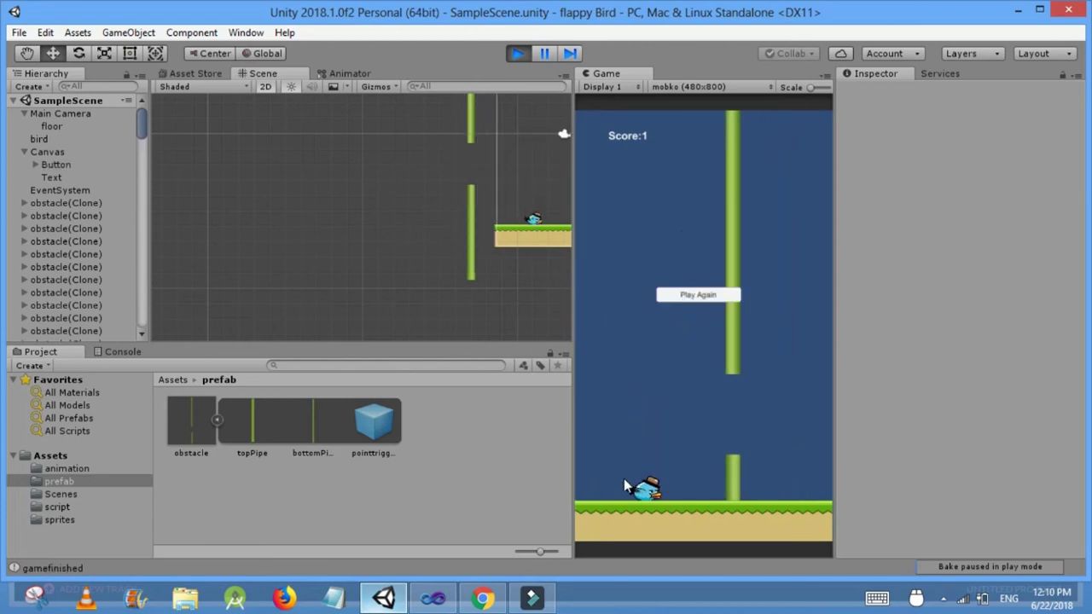
left_click(700, 296)
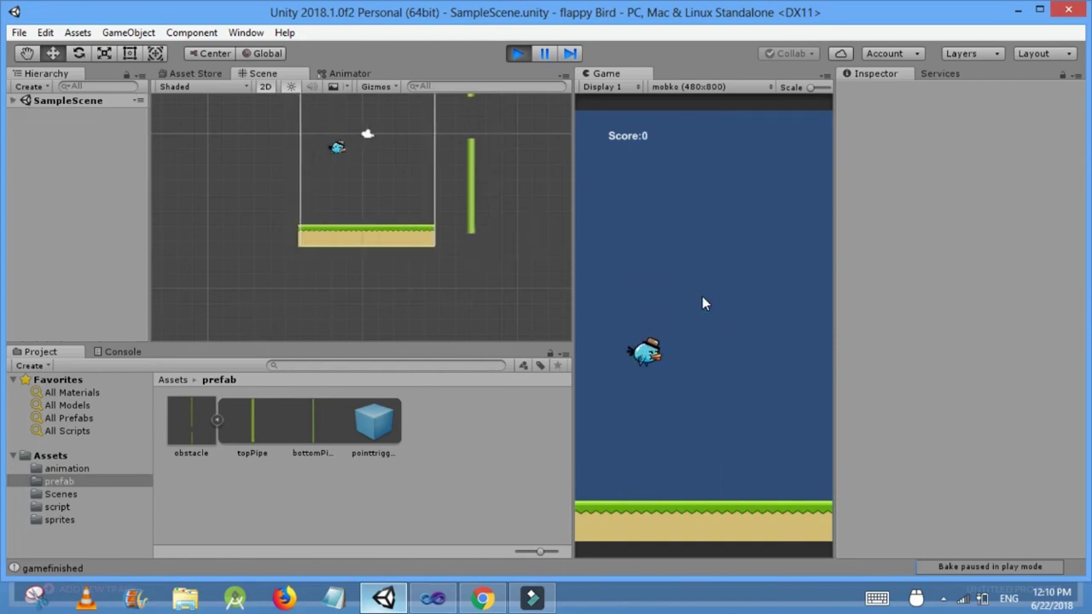
left_click(702, 303)
left_click(702, 303)
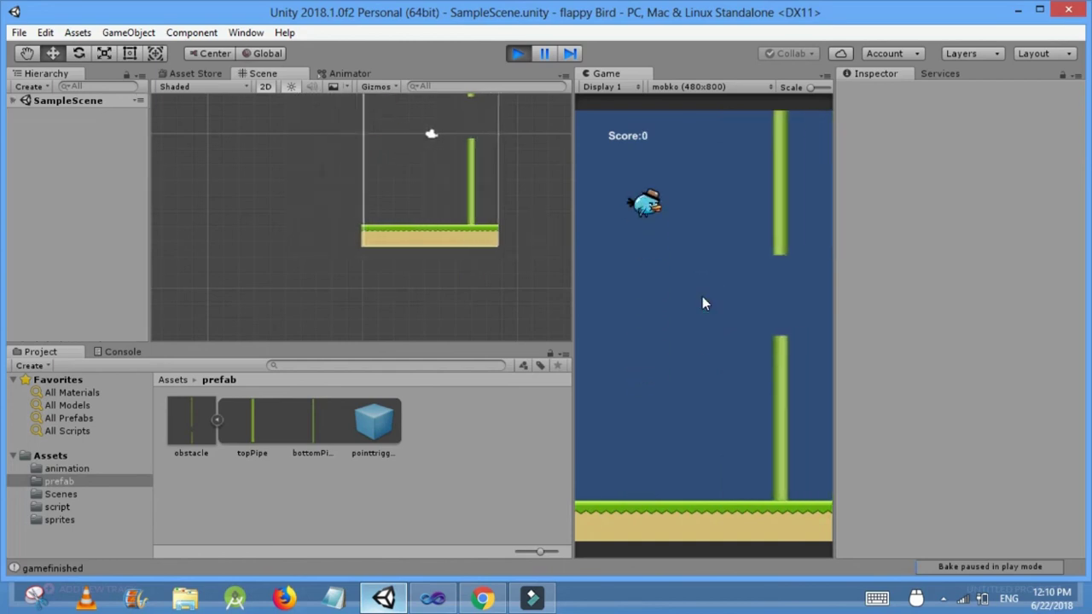
left_click(703, 298)
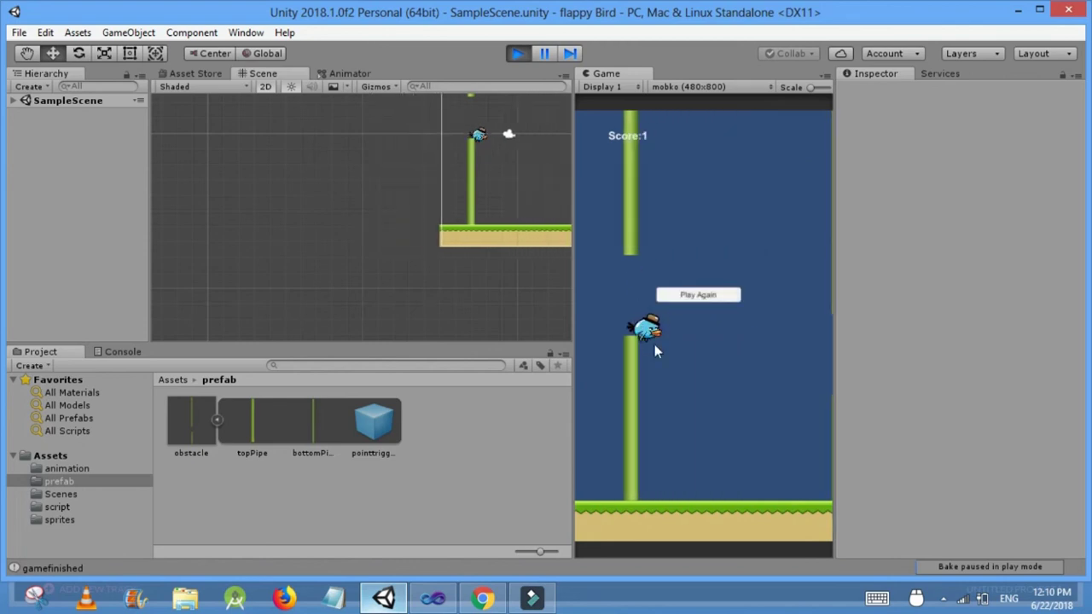
After another crash, use Play Again and confirm the score resets to 0 while flapping past pipes.
left_click(699, 294)
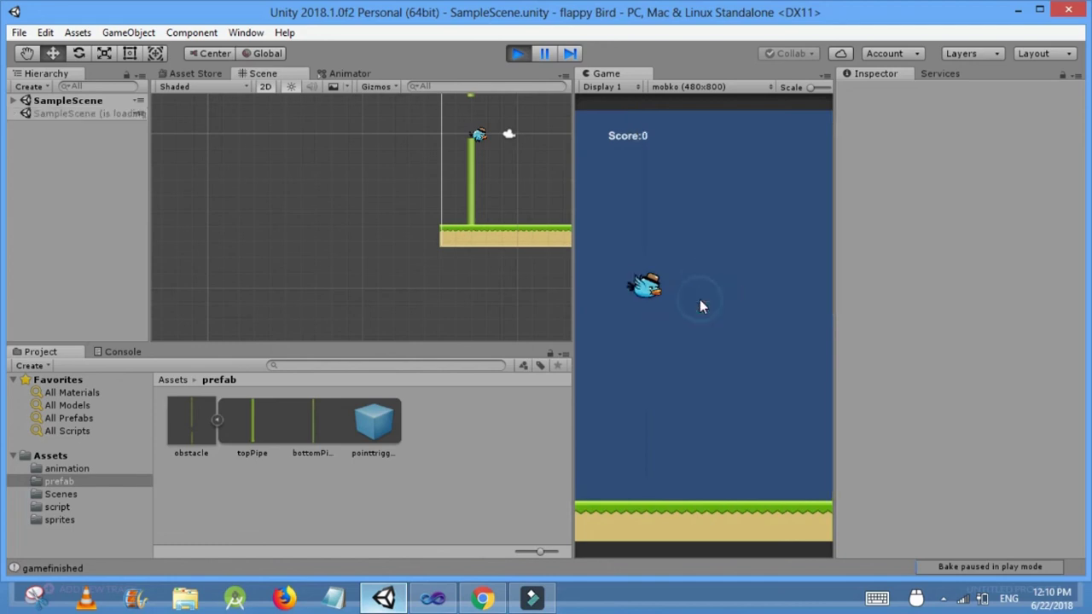
left_click(700, 302)
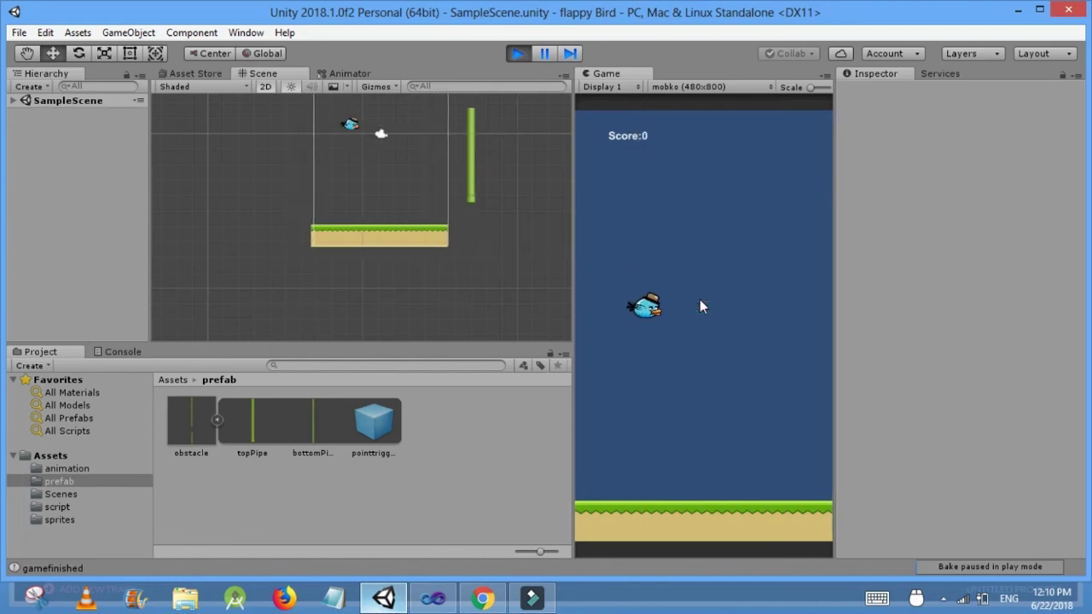
left_click(700, 302)
left_click(700, 302)
left_click(700, 300)
left_click(700, 299)
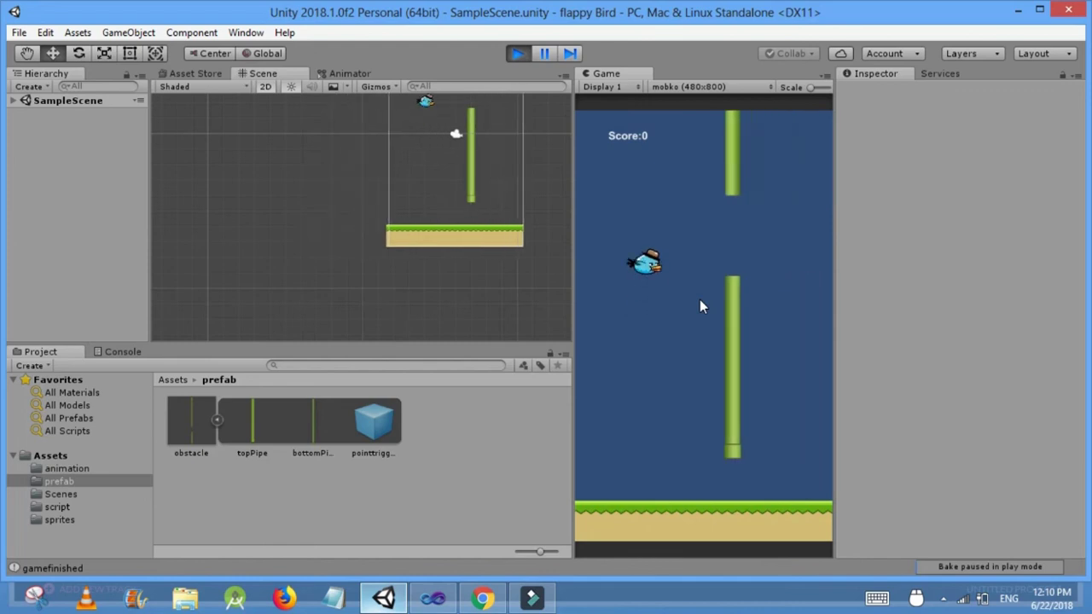
left_click(699, 299)
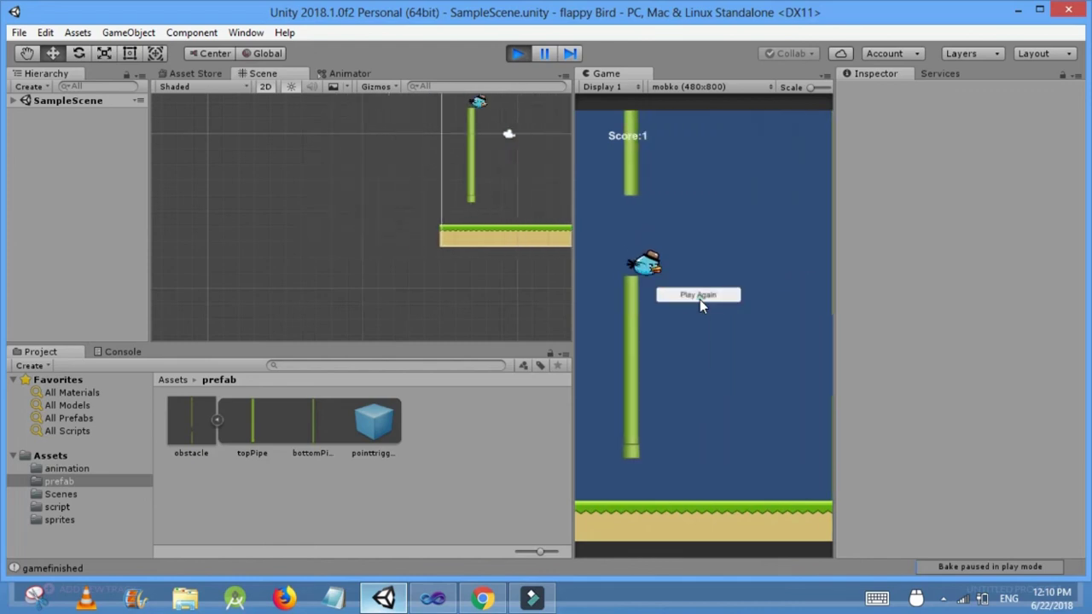
Restart once more and flap through the gaps until the bird crashes at Score:2.
left_click(700, 299)
left_click(700, 299)
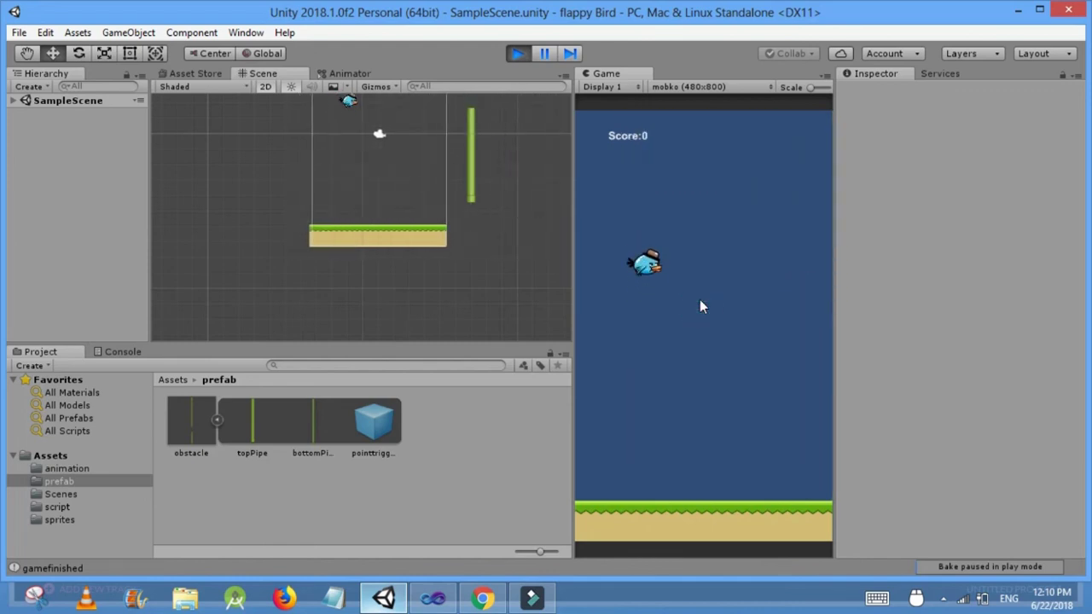
left_click(699, 307)
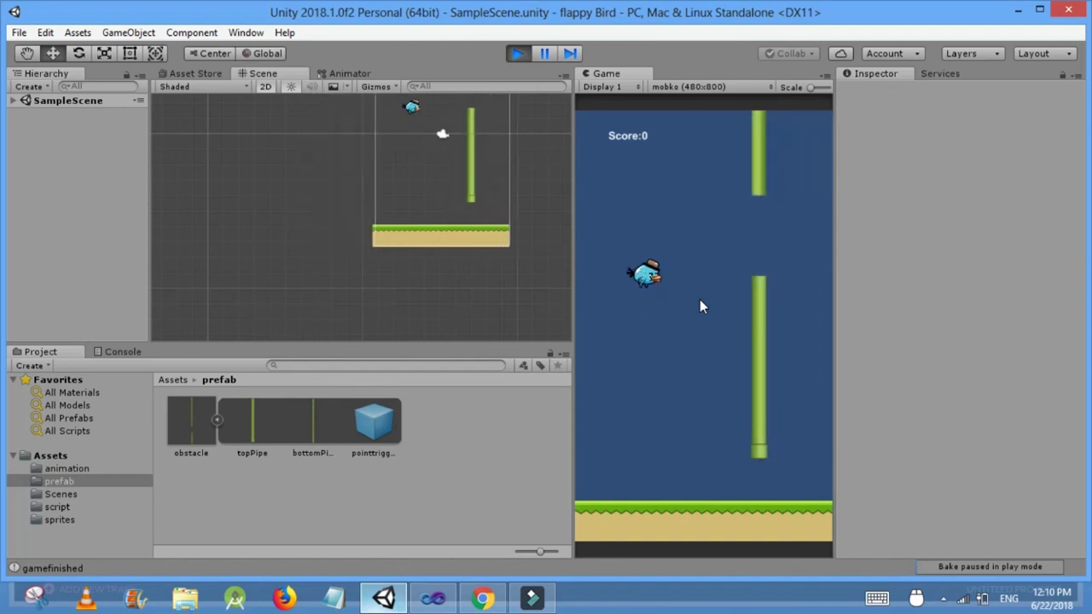
left_click(700, 300)
left_click(700, 300)
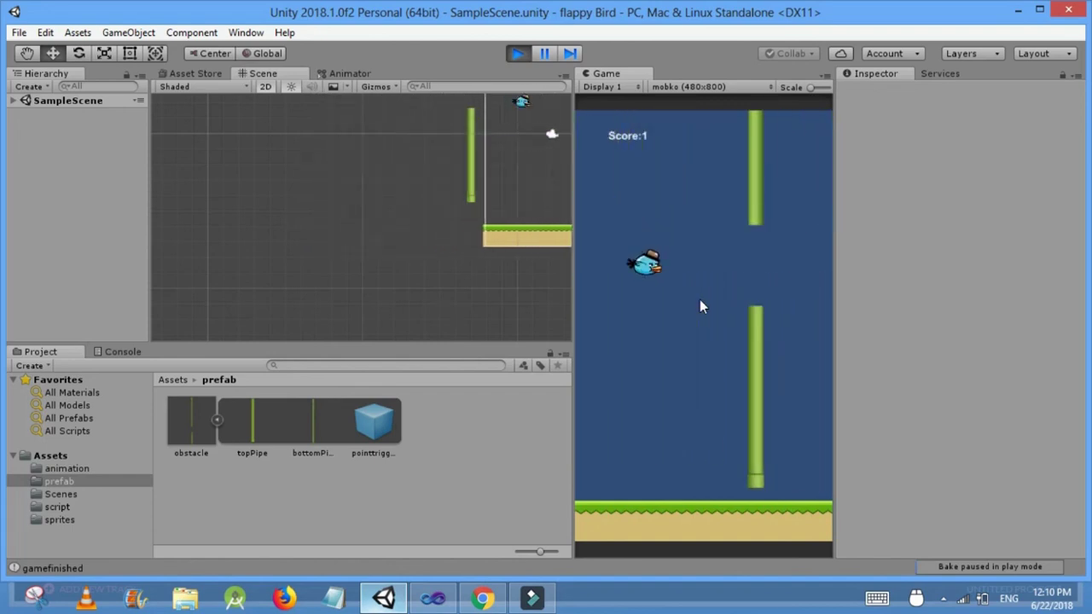
left_click(700, 301)
left_click(699, 307)
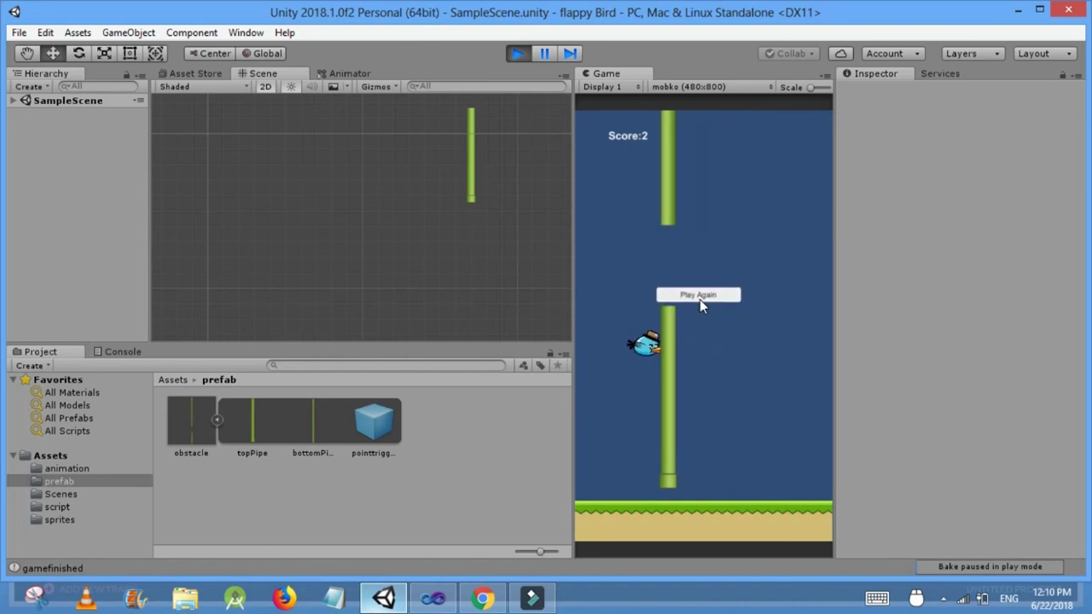